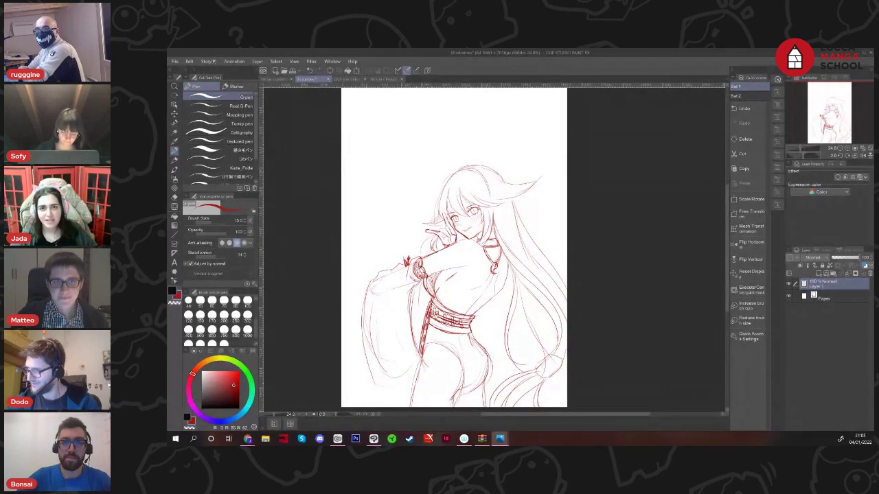
key(alt+Tab)
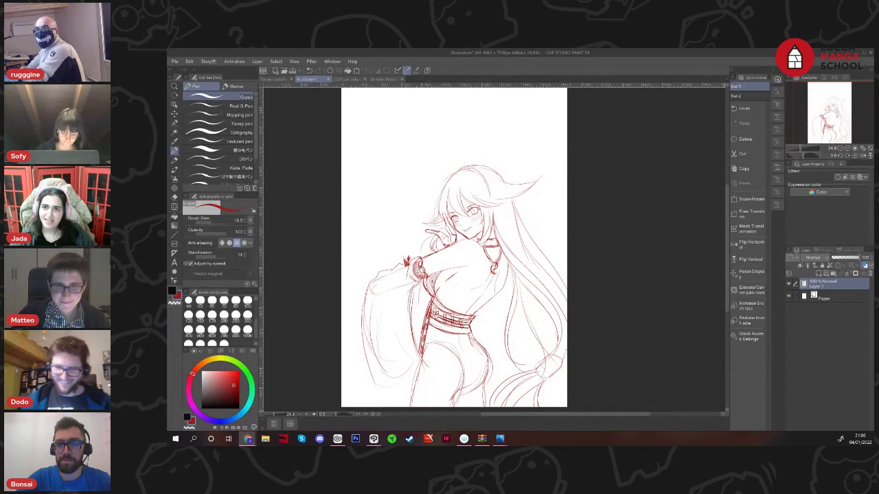
key(alt+Tab)
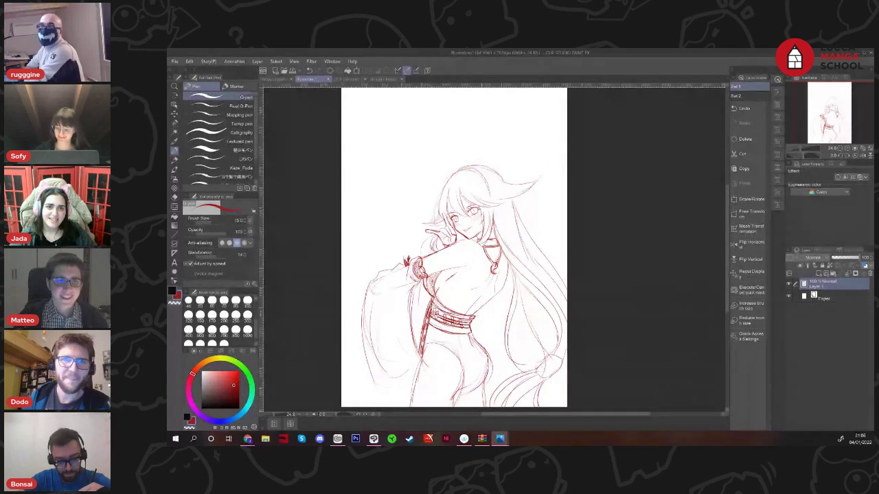
key(alt+Tab)
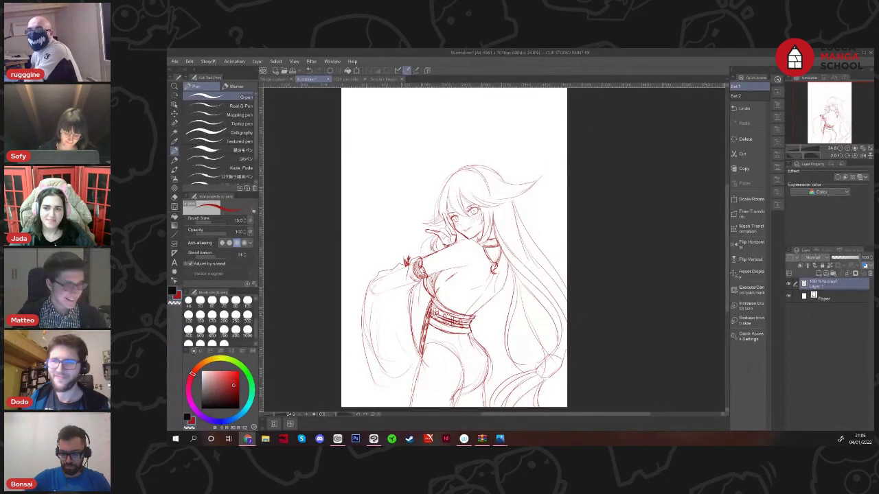
key(alt+Tab)
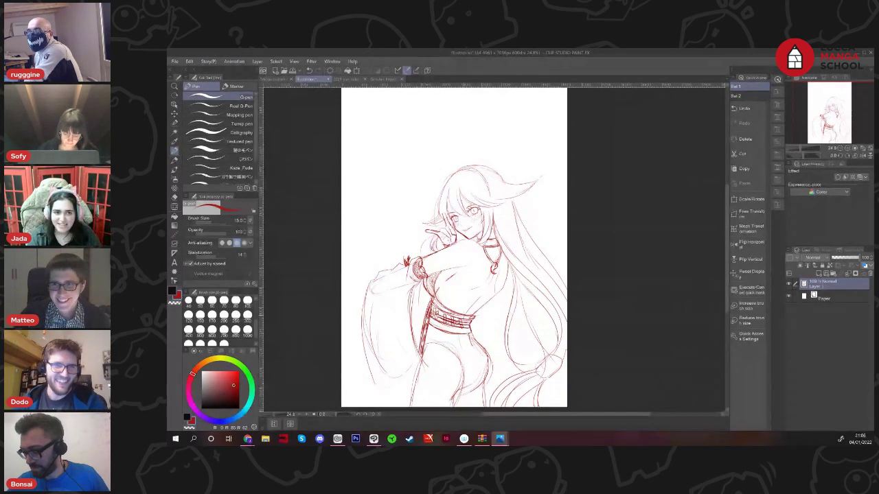
key(alt+Tab)
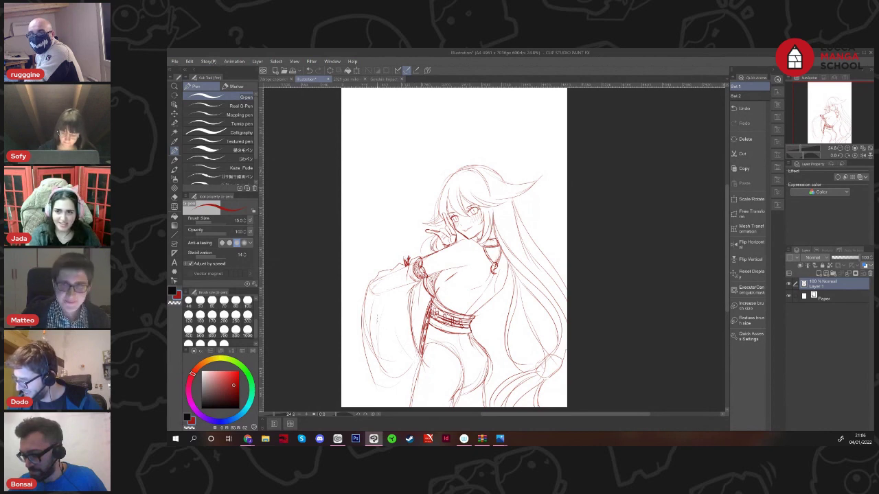
Sketch the bottom hem of the long hanging sleeve and its inner edge beside the robe with red G-pen strokes
drag(396, 393, 414, 384)
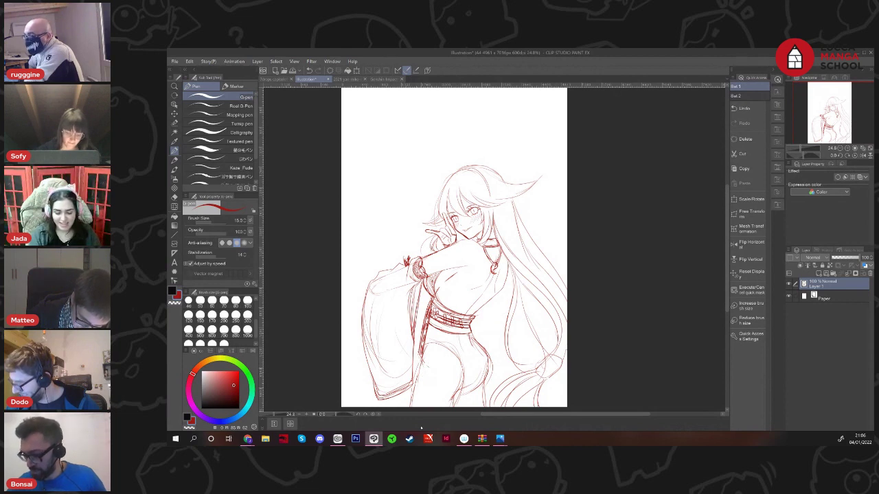
drag(419, 351, 417, 388)
drag(418, 357, 417, 374)
drag(419, 361, 416, 378)
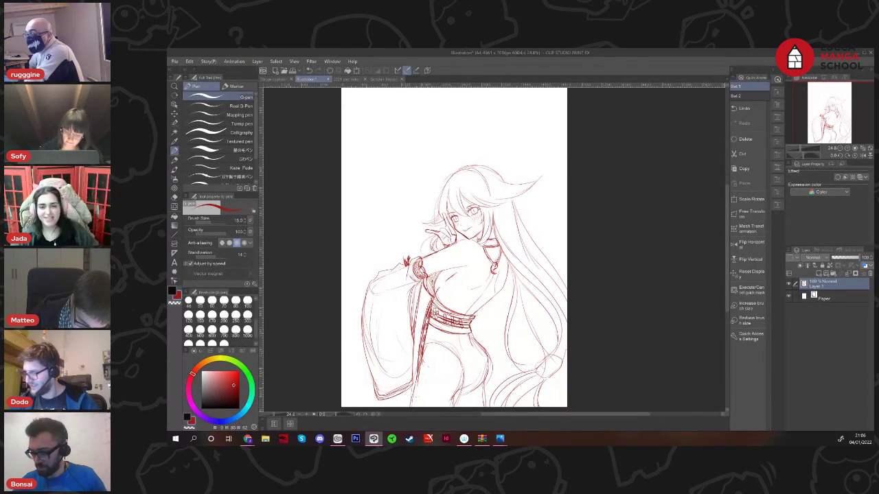
Extend the robe's front edge to the bottom of the page and strengthen the outer contour of the hip
key(alt+Tab)
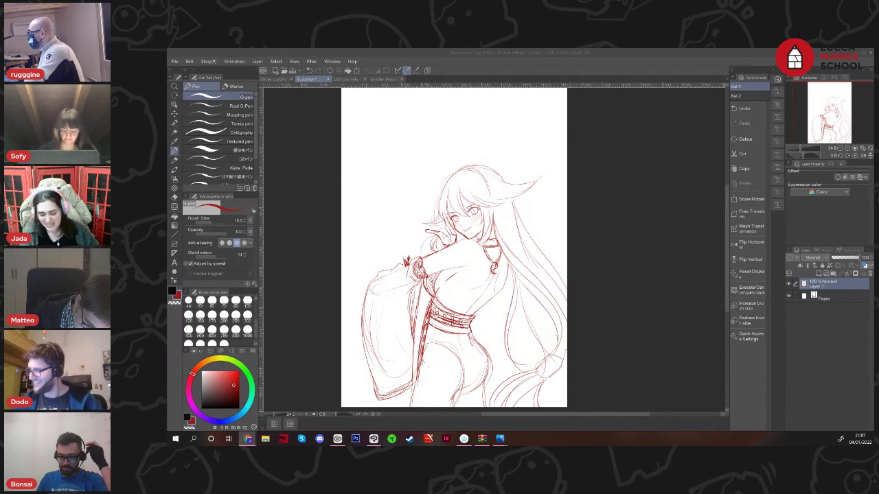
key(alt+Tab)
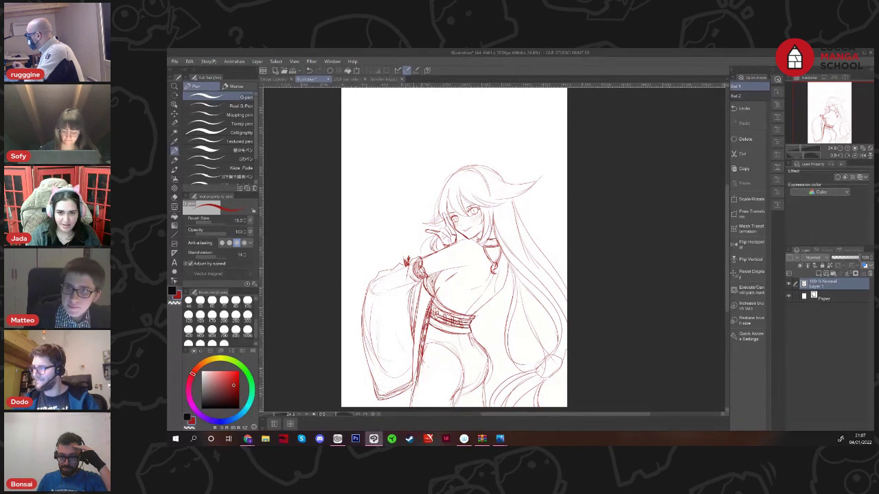
drag(420, 374, 409, 408)
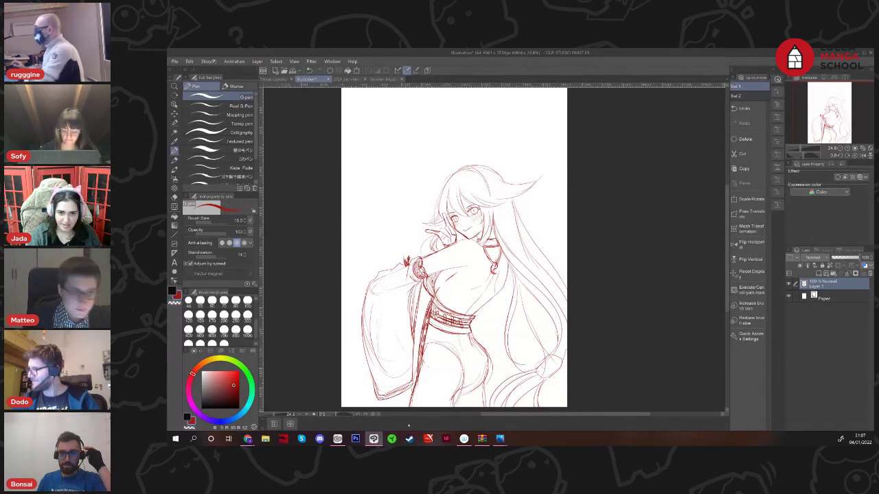
drag(423, 360, 415, 391)
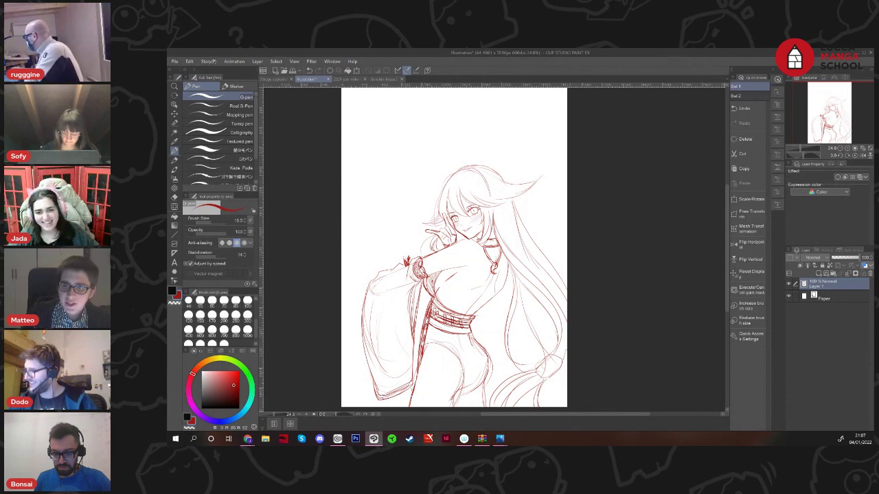
key(alt+Tab)
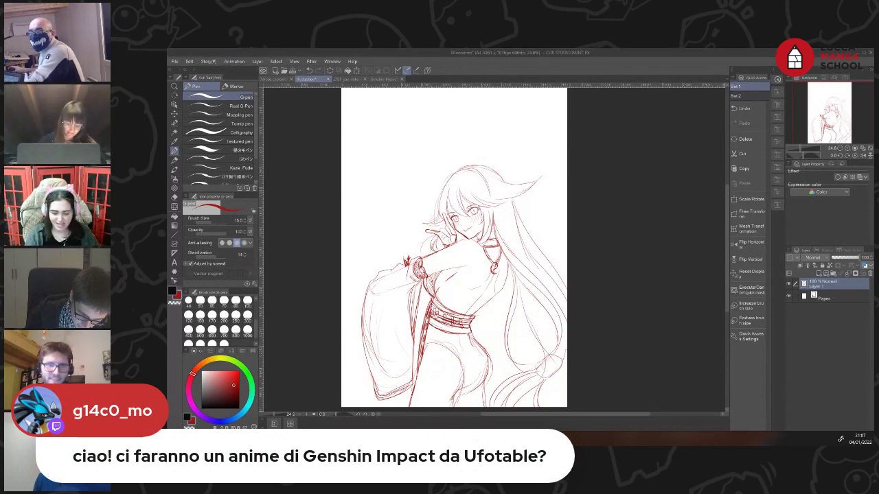
drag(470, 334, 489, 368)
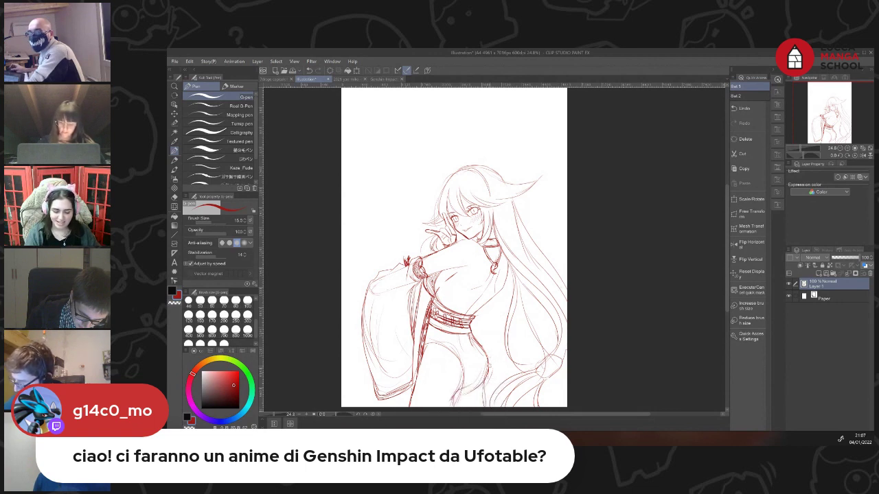
mouse_move(482, 439)
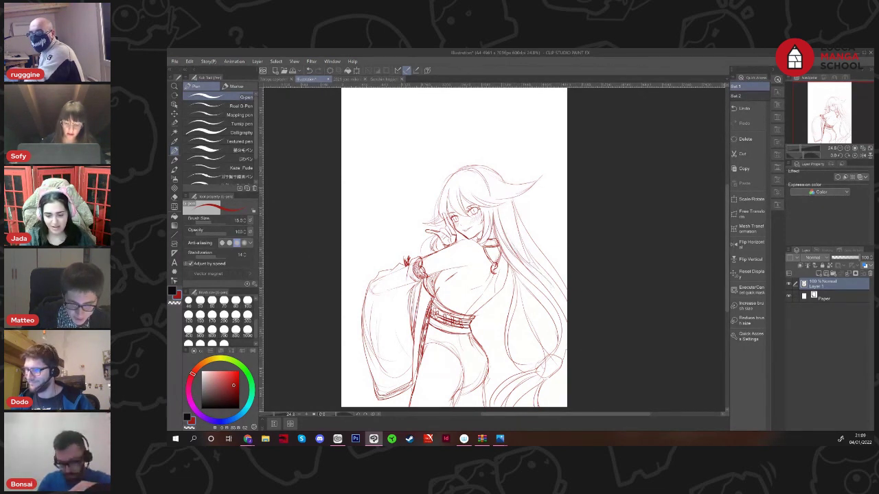
Add long flowing strands to the hair behind the figure's back and touch up the lines at the raised hand and shoulder
mouse_move(533, 267)
mouse_down()
mouse_move(544, 280)
mouse_move(564, 358)
mouse_up()
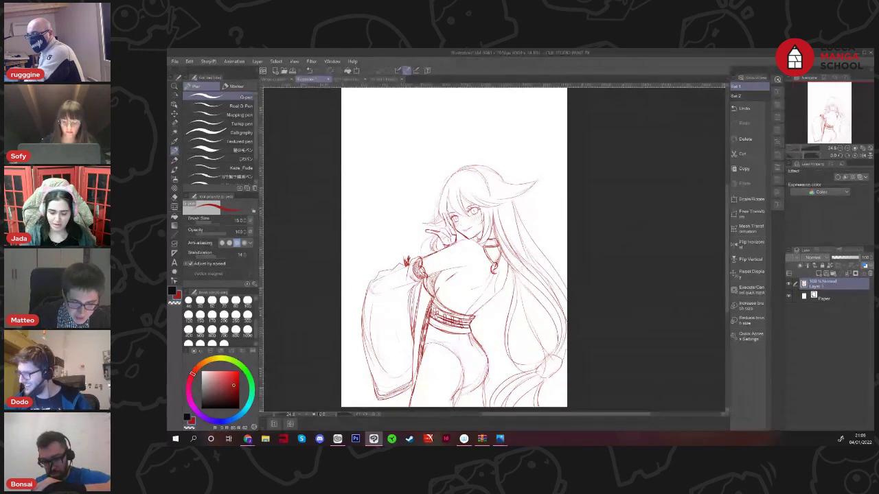
drag(523, 287, 553, 353)
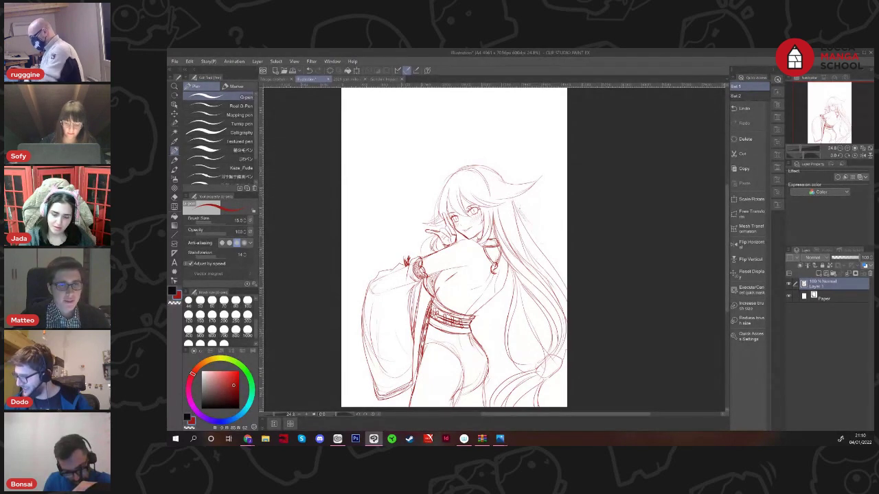
drag(519, 209, 566, 268)
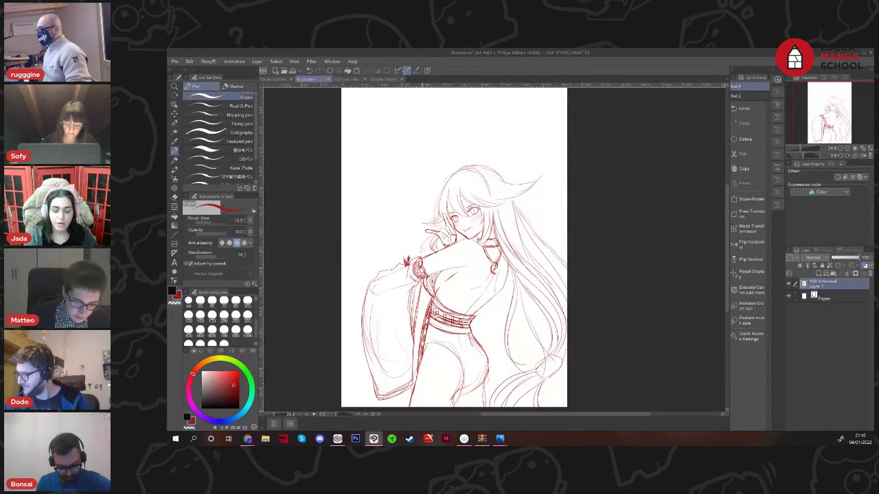
drag(427, 238, 423, 255)
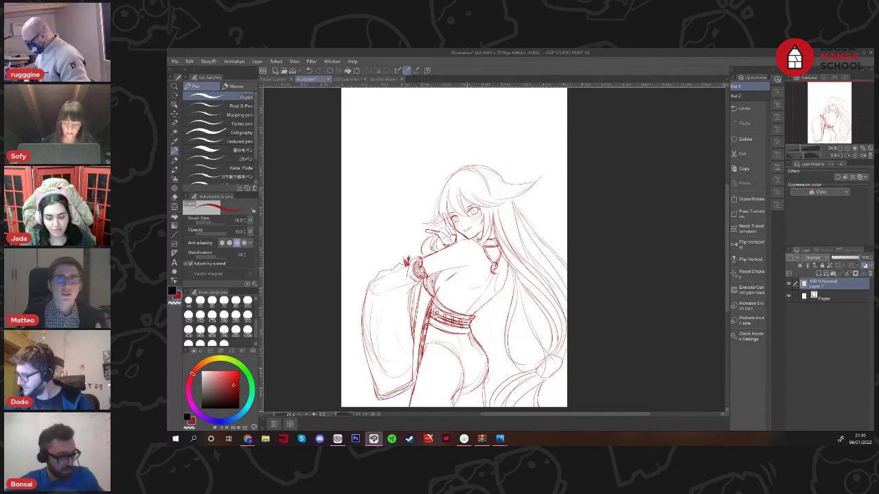
drag(472, 239, 483, 245)
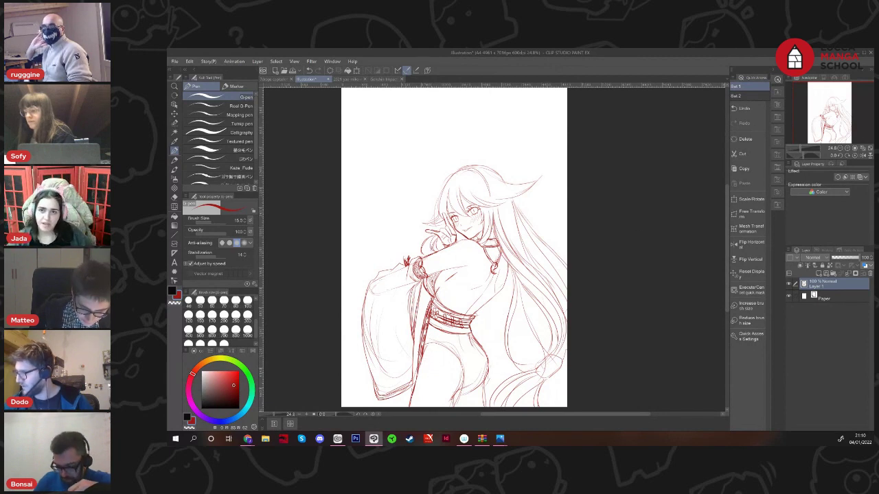
Sketch small detail strokes beside the head where the long hair begins, under the swept-back lock
key(alt+Tab)
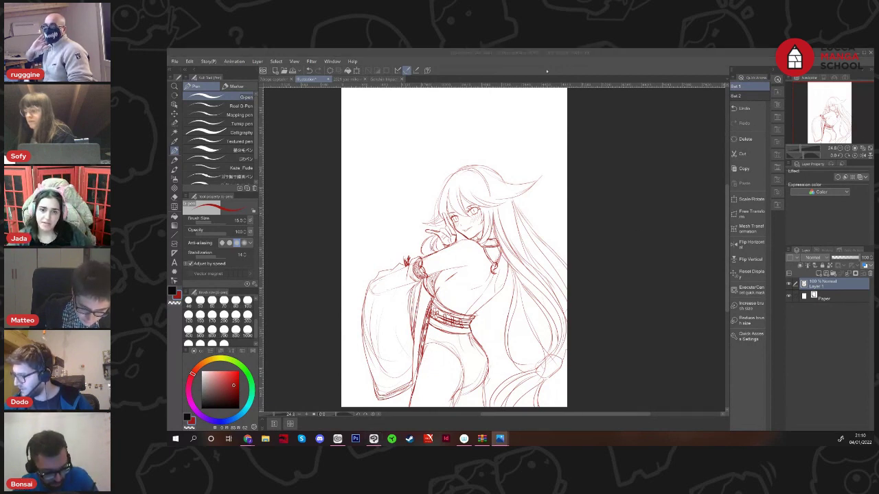
click(546, 71)
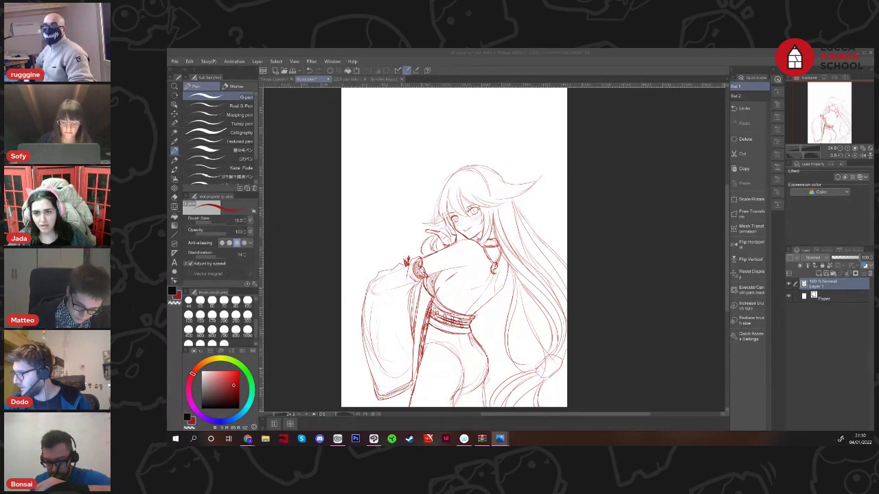
click(574, 149)
scroll(513, 209, up, 3)
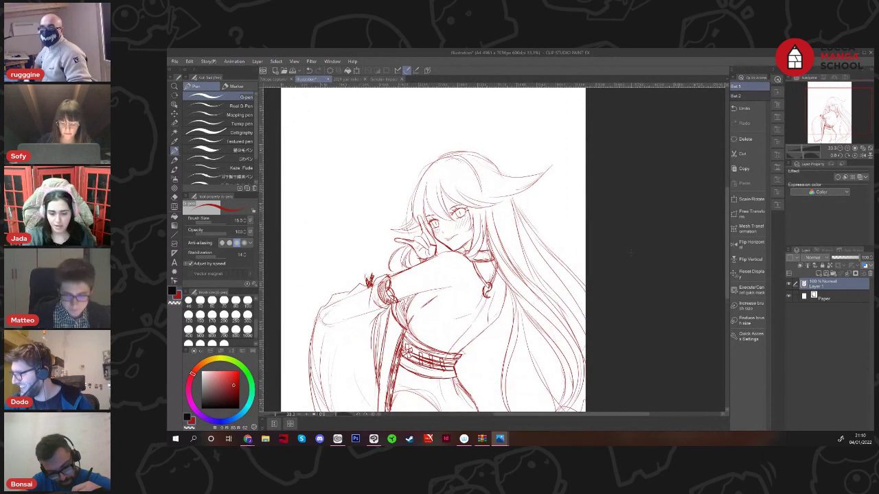
click(506, 193)
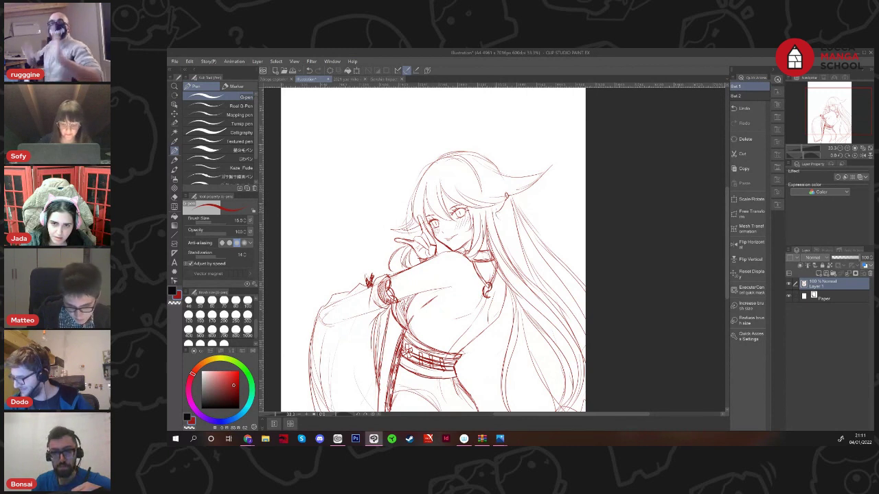
mouse_move(497, 217)
mouse_down()
mouse_move(514, 221)
mouse_move(525, 205)
mouse_up()
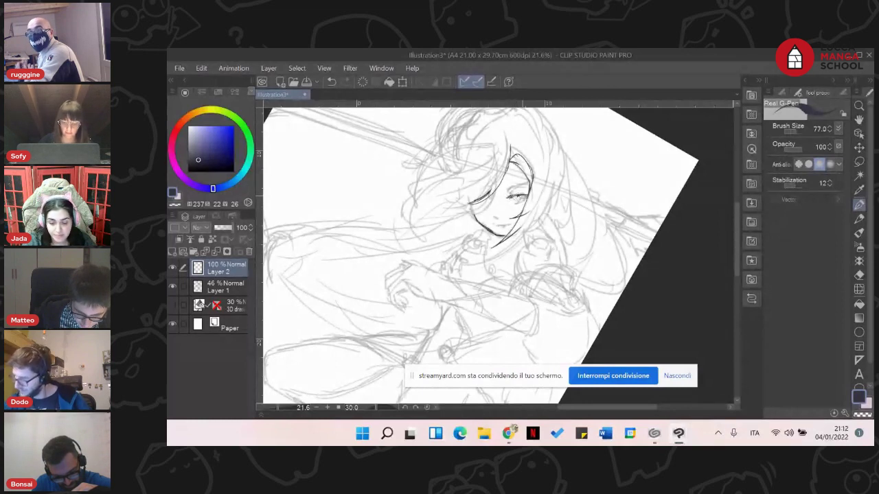
In the grey pencil sketch, ink the visible eye and the fringe strand crossing the face on Layer 2, undoing unwanted strokes
drag(508, 197, 520, 200)
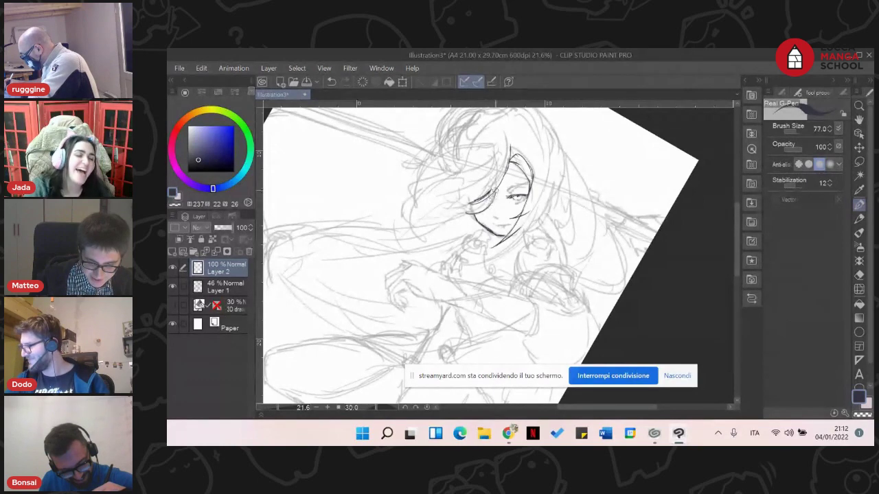
mouse_move(491, 197)
mouse_down()
mouse_move(459, 202)
mouse_move(471, 209)
mouse_up()
key(ctrl+z)
key(ctrl+z)
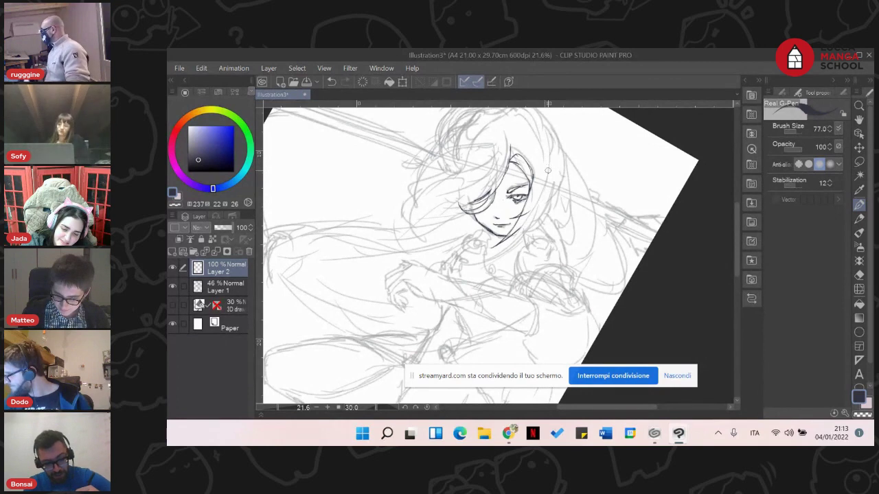
Ink the hair strands framing the visible-eye side of the face, from beside the forehead down past the chin
drag(549, 169, 532, 209)
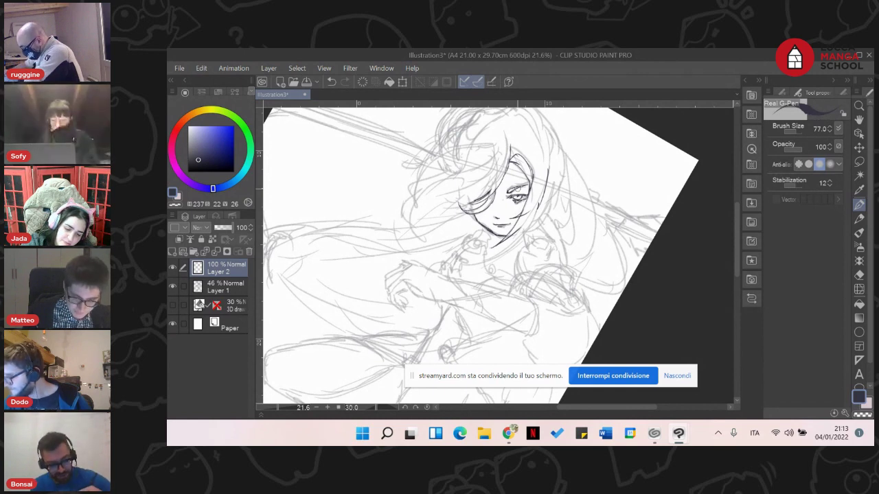
drag(522, 228, 509, 254)
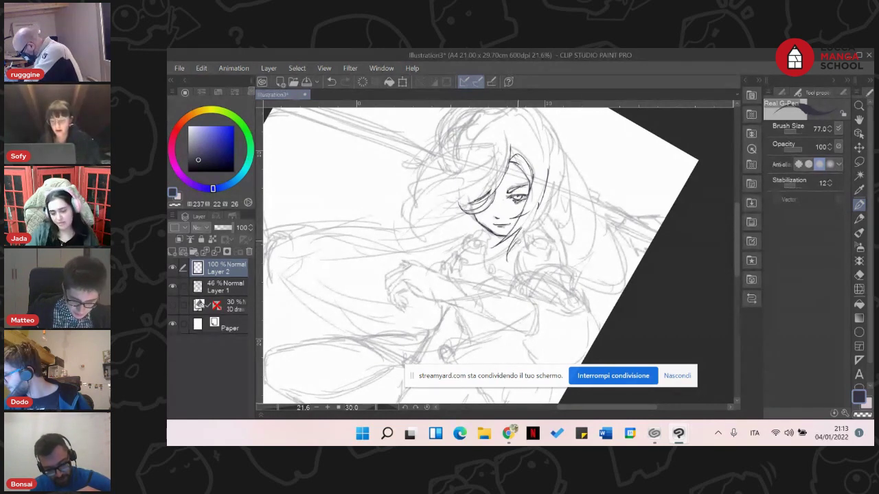
drag(531, 213, 515, 246)
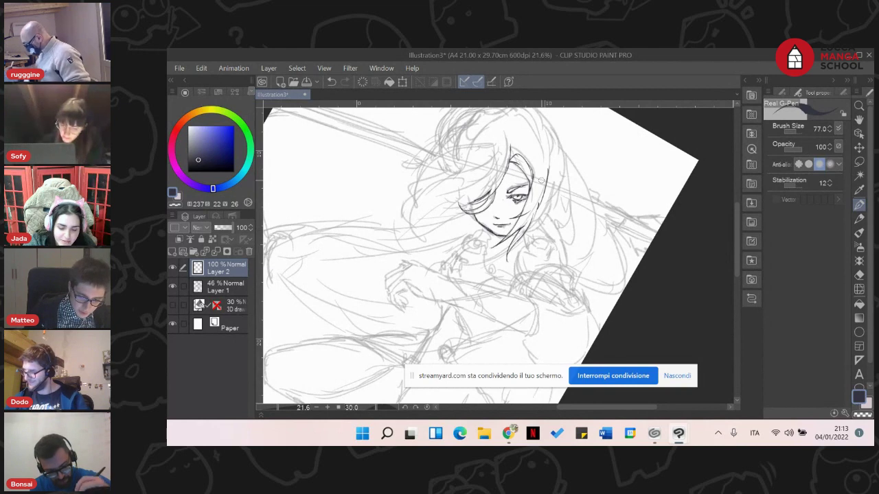
drag(550, 168, 545, 141)
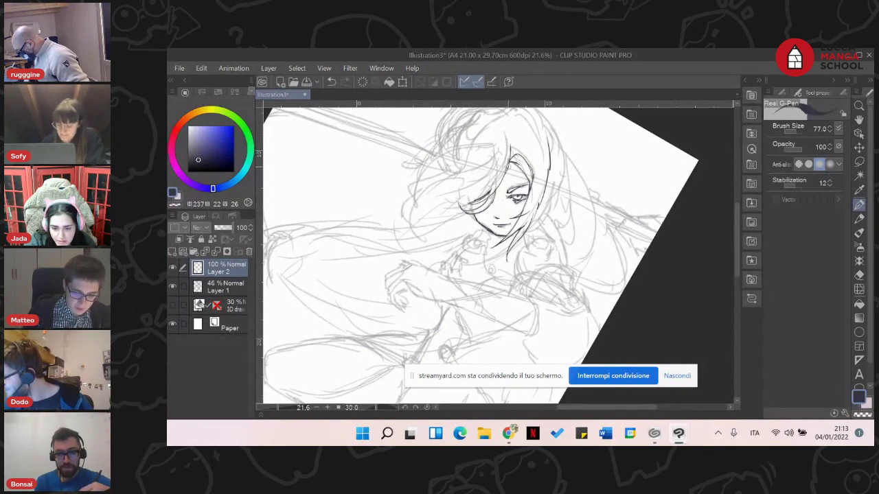
Ink the windblown hair locks sweeping outward from the covered-eye side of the face, redrawing the curved tip
drag(456, 191, 416, 217)
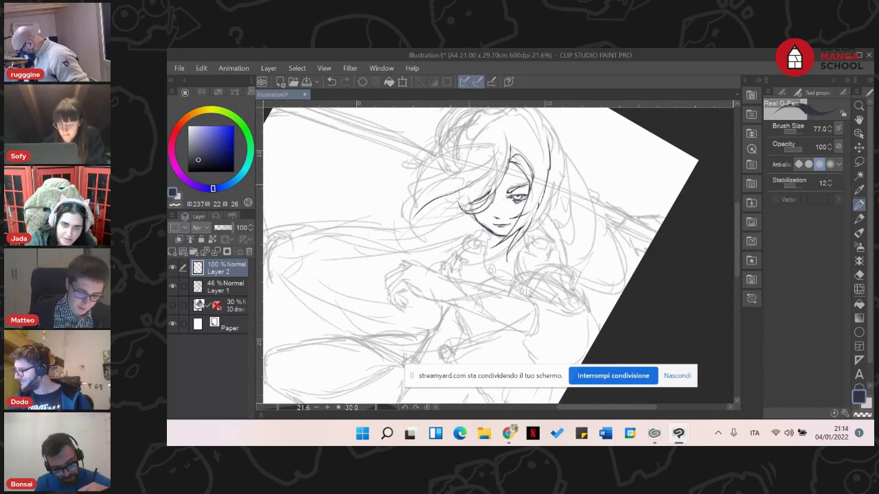
drag(489, 173, 497, 157)
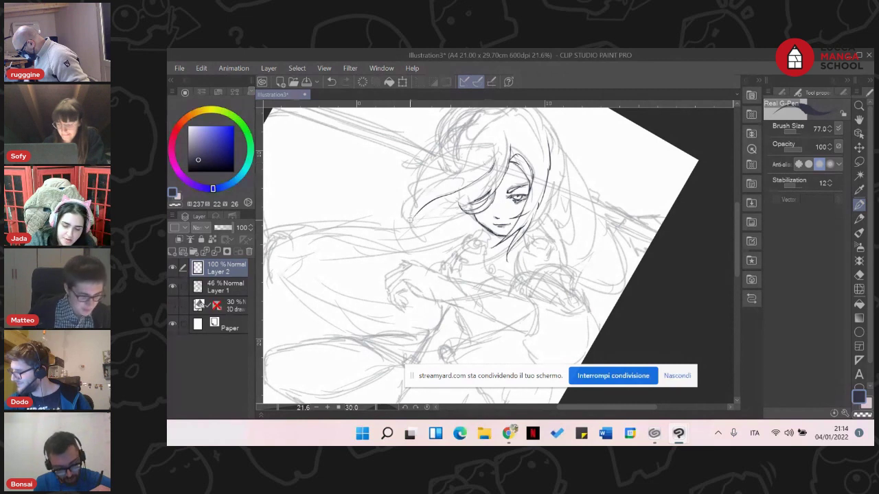
drag(416, 215, 414, 229)
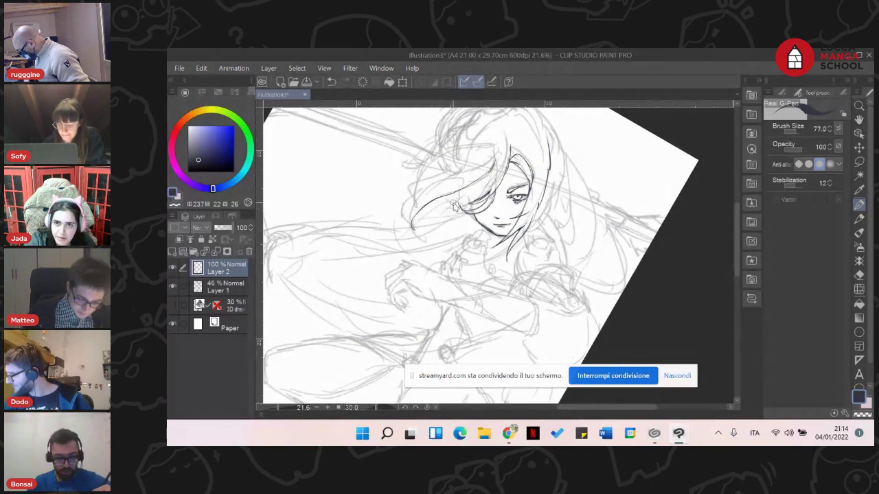
key(ctrl+z)
drag(413, 217, 413, 234)
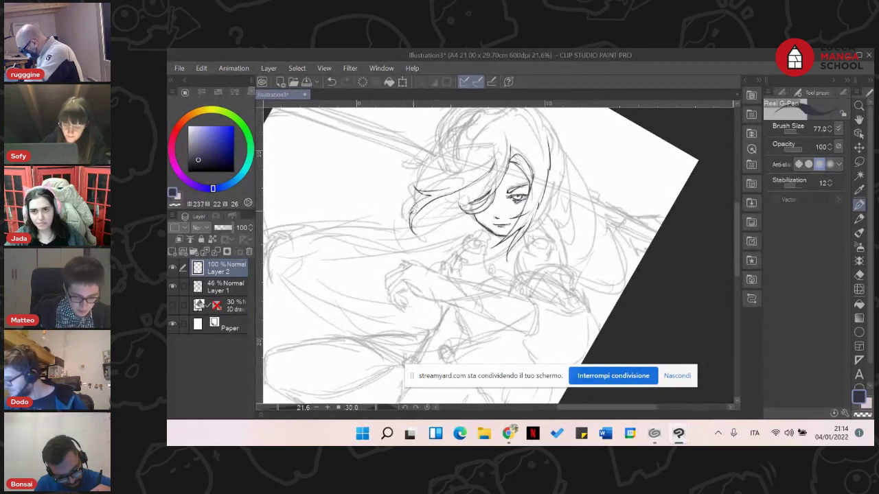
drag(413, 211, 404, 221)
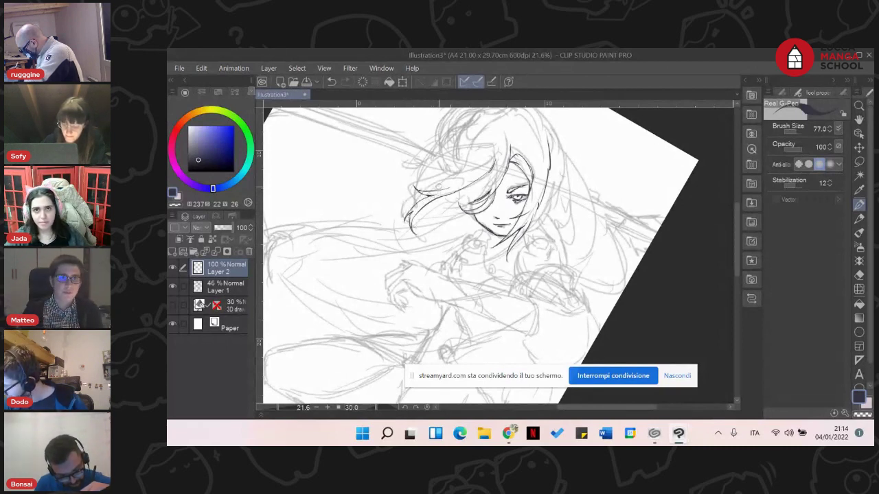
Ink further strands in the windblown locks and the hair ends beside the jaw on the visible-eye side
drag(432, 185, 493, 161)
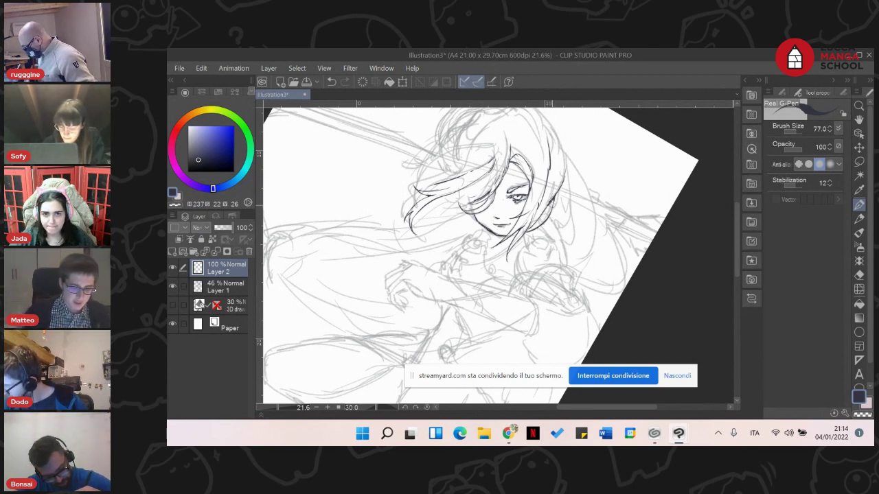
drag(554, 198, 549, 213)
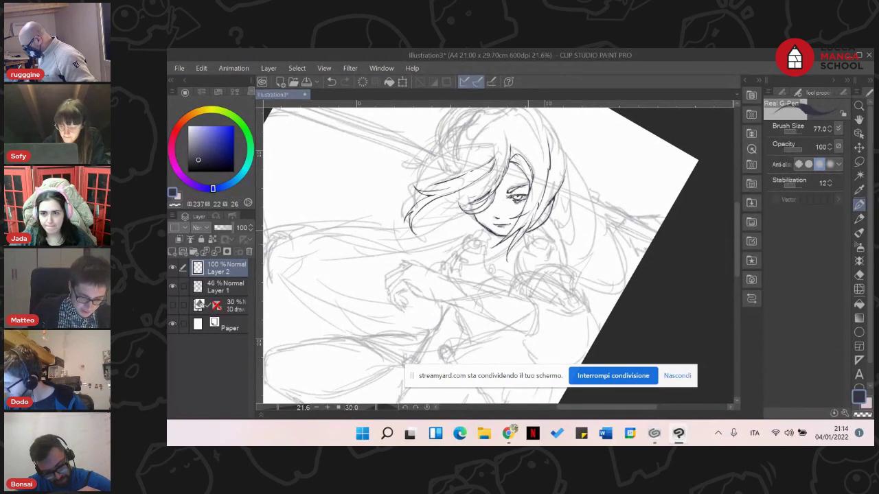
drag(529, 230, 547, 207)
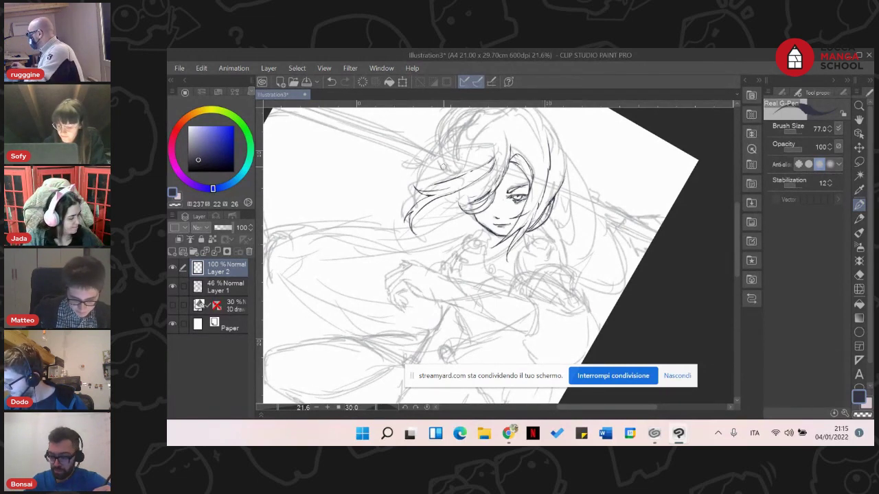
Ink the curved strand rising from the windblown locks toward the hair ornament, undoing the unwanted outer strokes
mouse_move(401, 173)
mouse_down()
mouse_move(385, 165)
mouse_move(376, 232)
mouse_up()
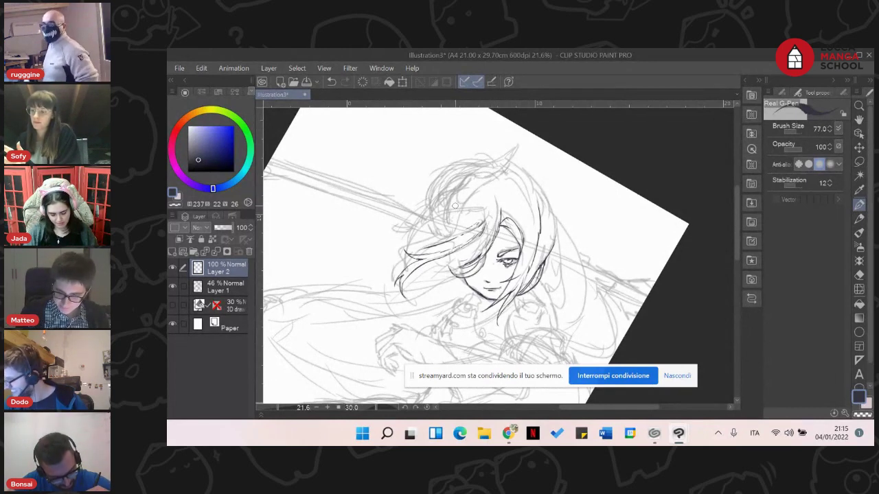
drag(454, 202, 454, 226)
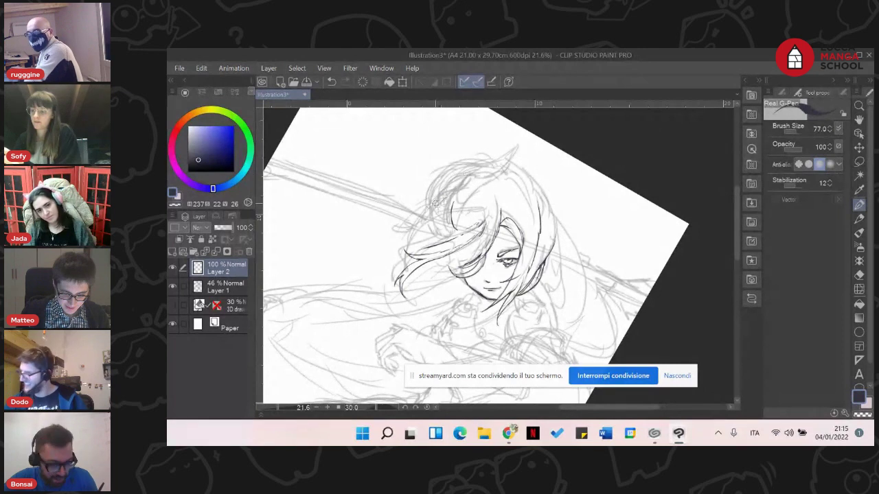
drag(436, 201, 449, 226)
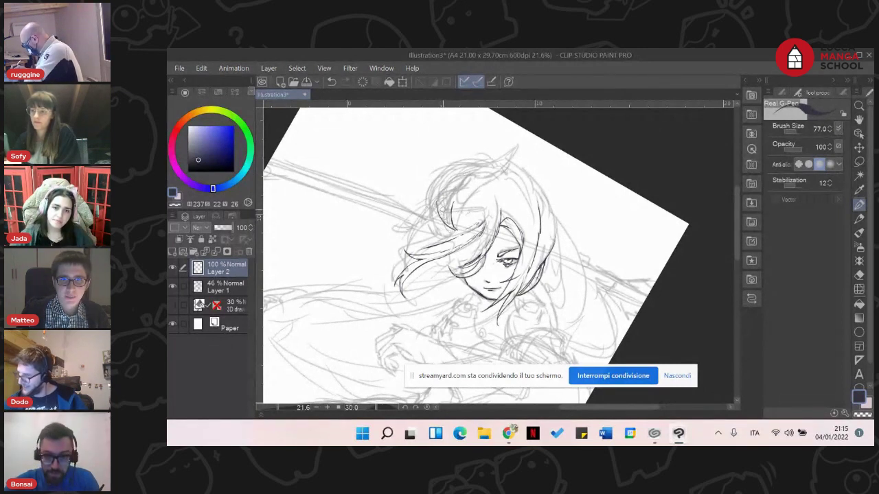
drag(442, 194, 444, 183)
key(ctrl+z)
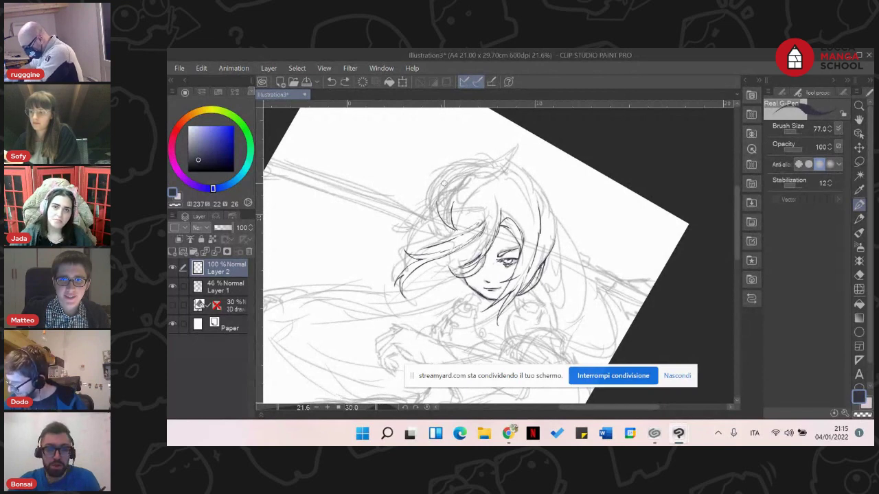
key(ctrl+z)
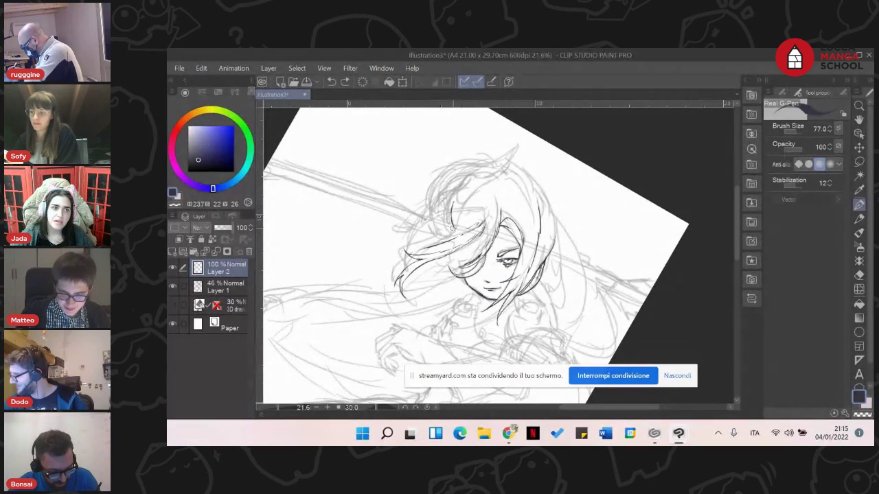
Ink the small flower ornament with thin curled petals on the side of the head, redrawing the petals on one side
drag(451, 229, 454, 231)
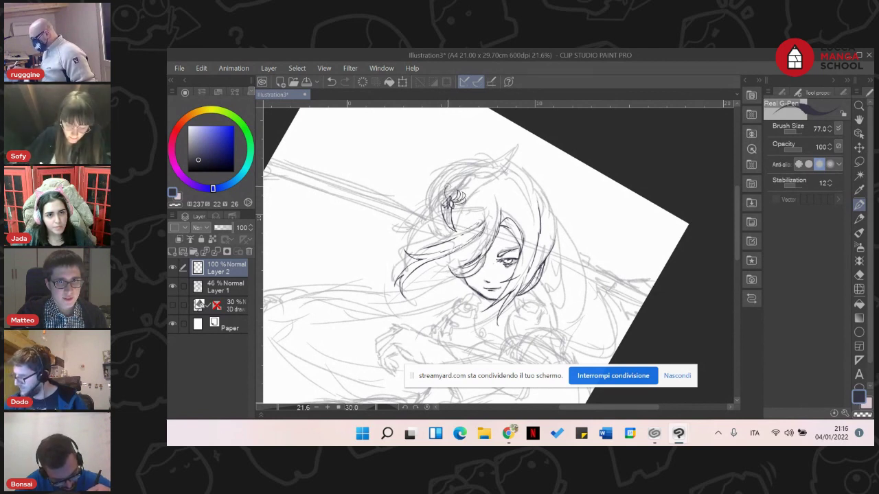
drag(448, 187, 445, 202)
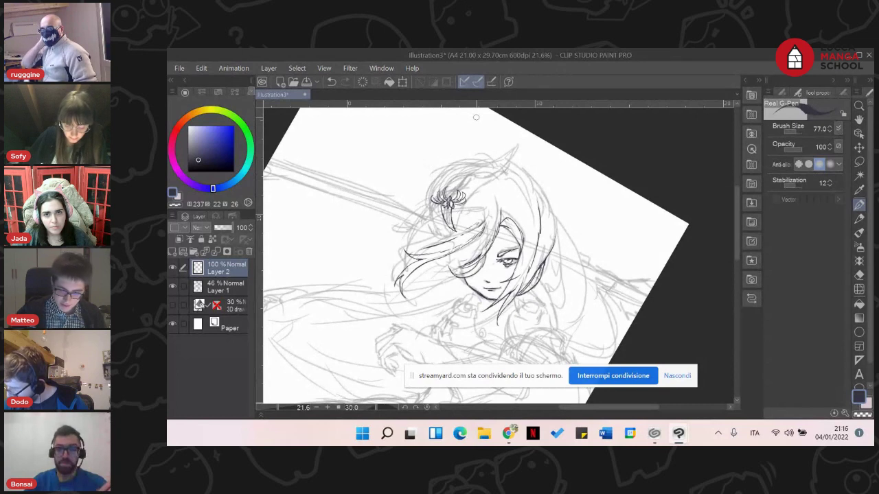
key(ctrl+z)
key(ctrl+z)
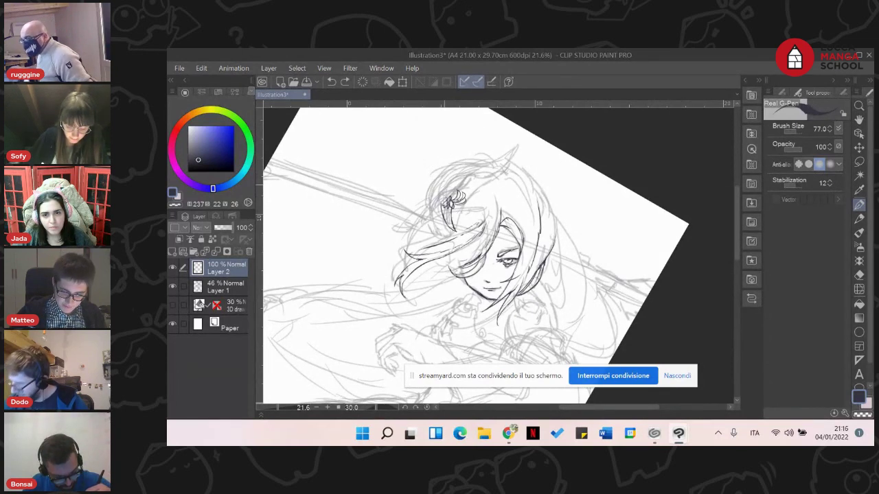
mouse_move(447, 197)
mouse_down()
mouse_move(447, 190)
mouse_move(446, 199)
mouse_move(438, 192)
mouse_move(445, 199)
mouse_move(435, 195)
mouse_move(444, 201)
mouse_move(446, 191)
mouse_up()
key(ctrl+z)
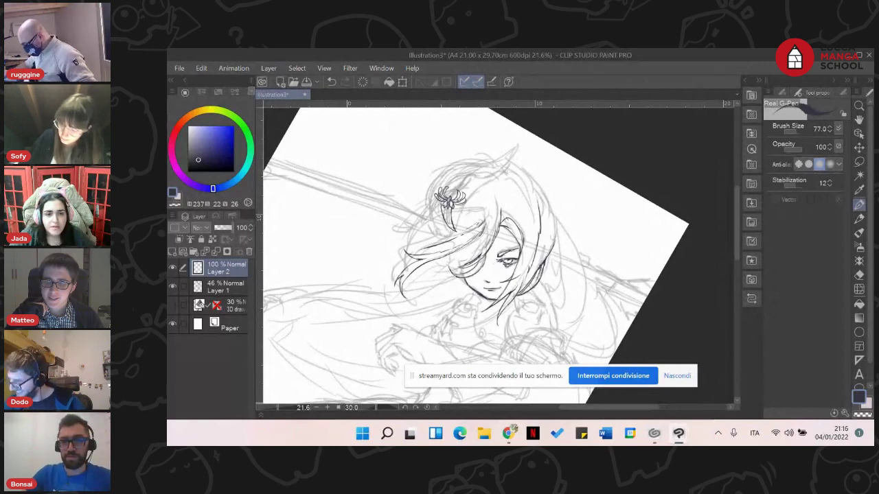
Switch to the open character sheet document to consult it as a reference
key(ctrl+Tab)
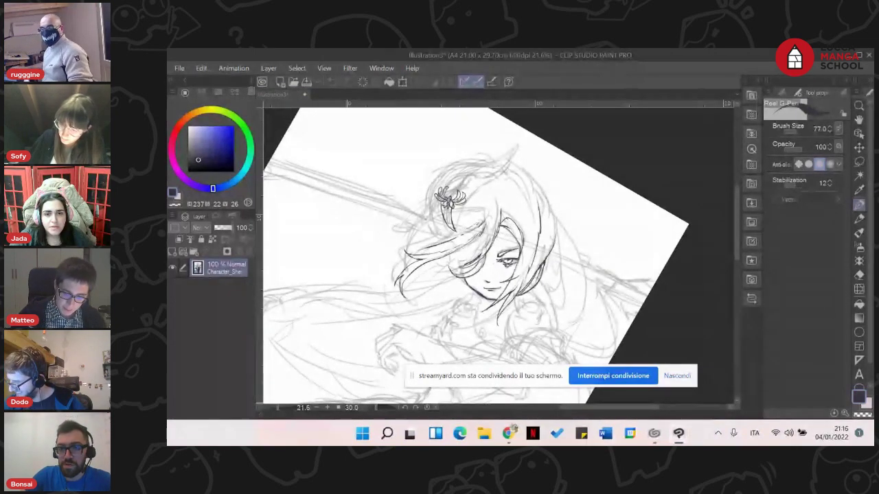
key(alt+Tab)
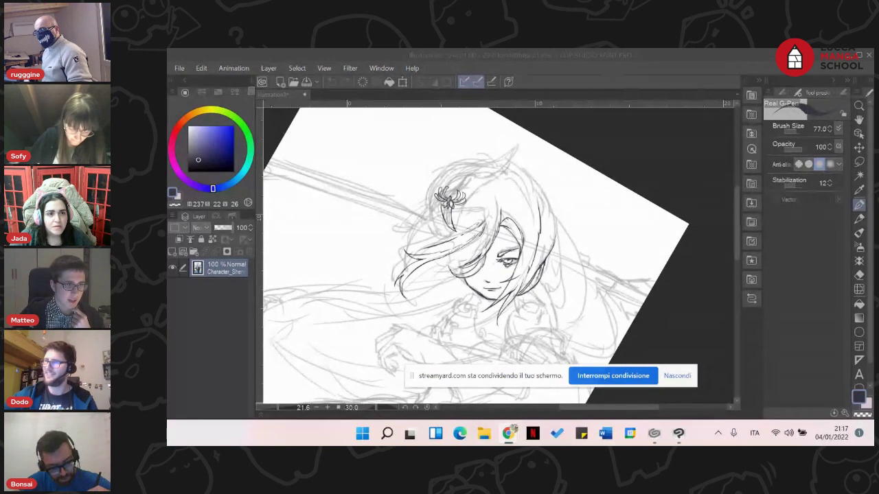
click(442, 206)
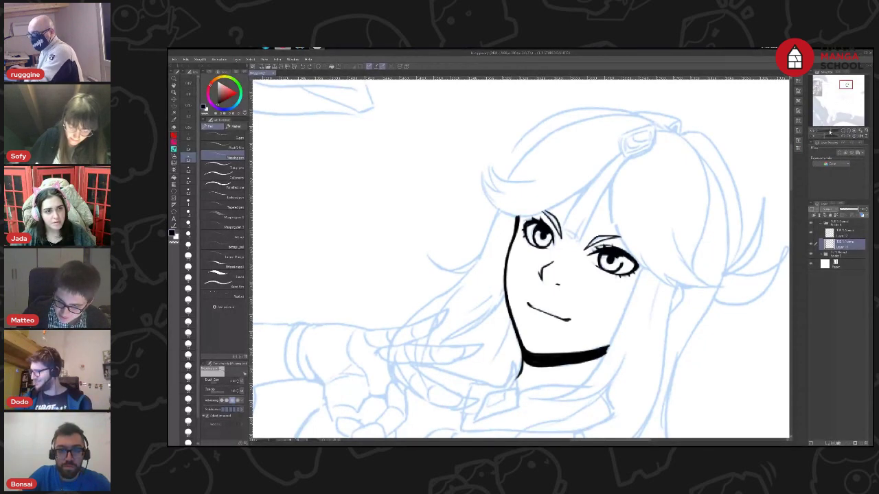
In the blue-sketch illustration, raise the opacity of the sketch folder to full
drag(830, 131, 826, 131)
drag(839, 91, 830, 102)
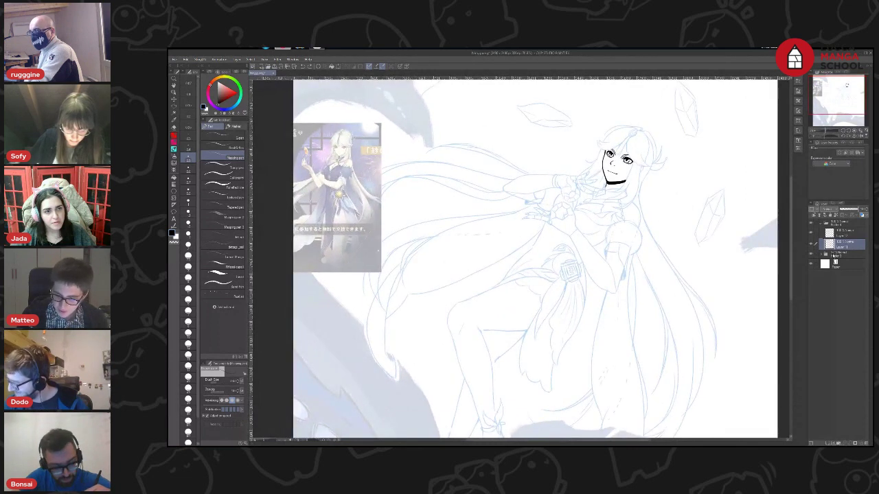
click(834, 256)
drag(847, 209, 866, 211)
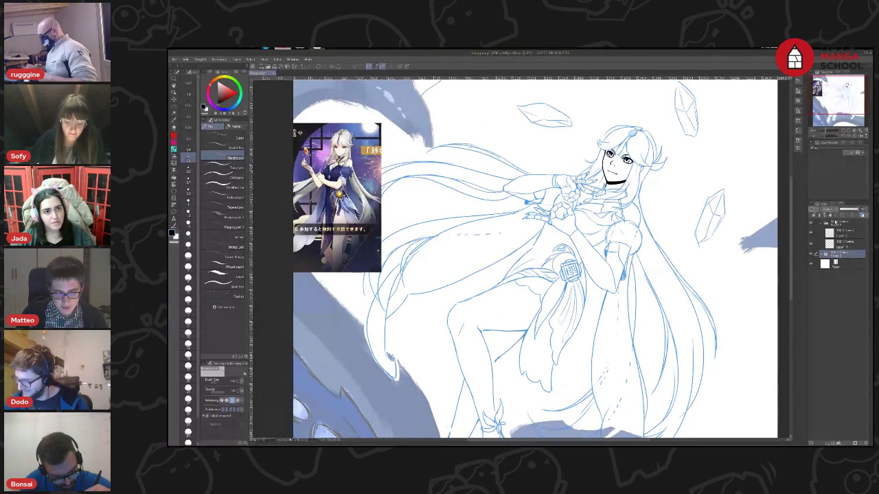
Add a new vector layer above the selected ink layer in the line-art folder, with the head in view
mouse_move(825, 110)
mouse_down()
mouse_move(832, 104)
mouse_move(827, 131)
mouse_move(831, 104)
mouse_up()
click(825, 131)
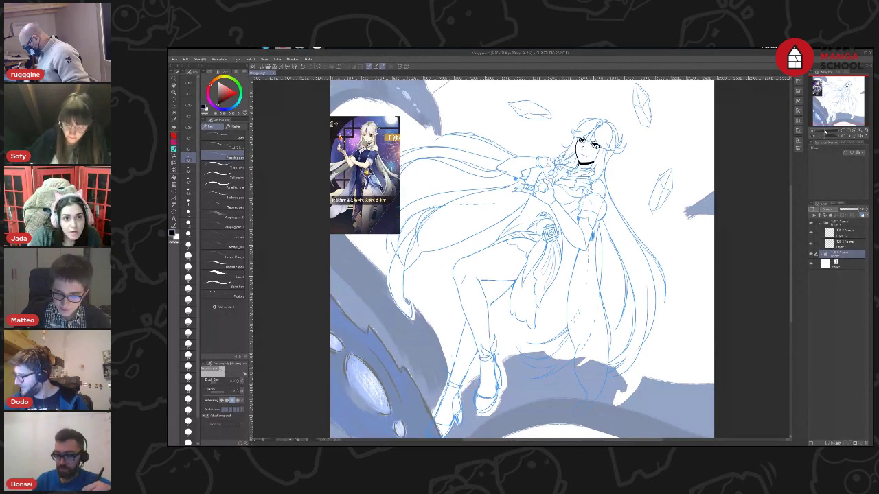
drag(824, 131, 830, 131)
drag(832, 102, 836, 88)
drag(826, 131, 829, 131)
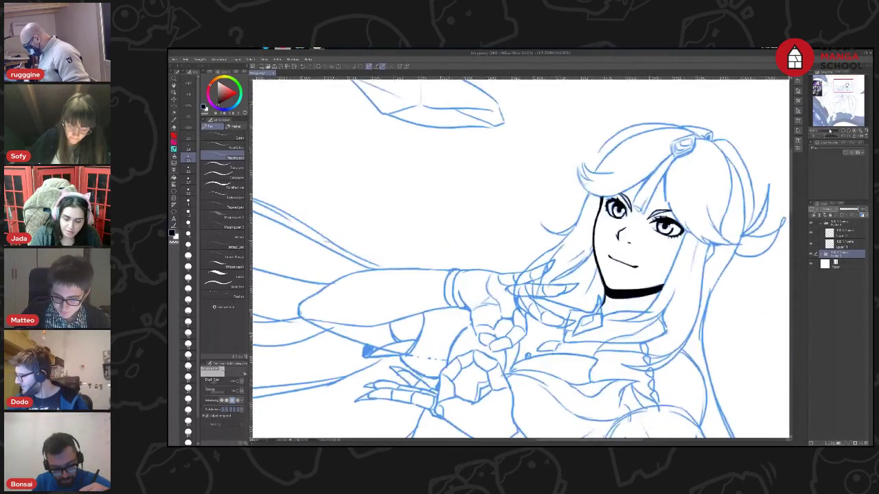
drag(840, 88, 845, 87)
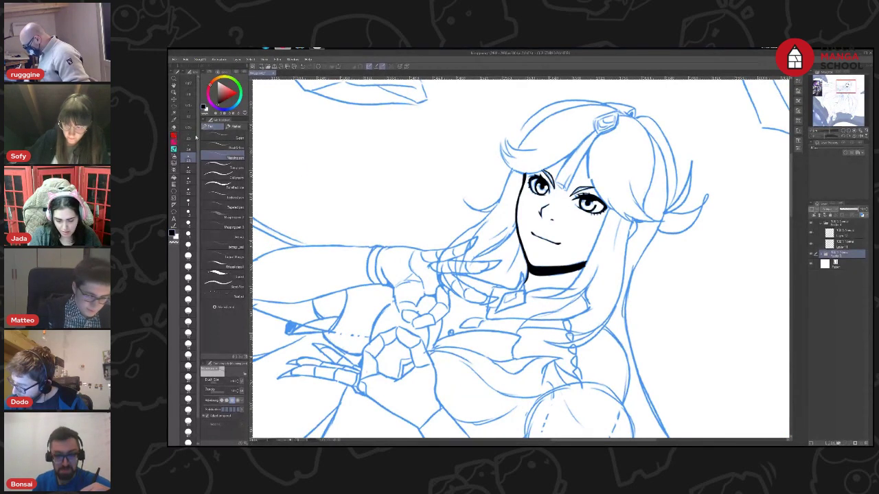
click(840, 245)
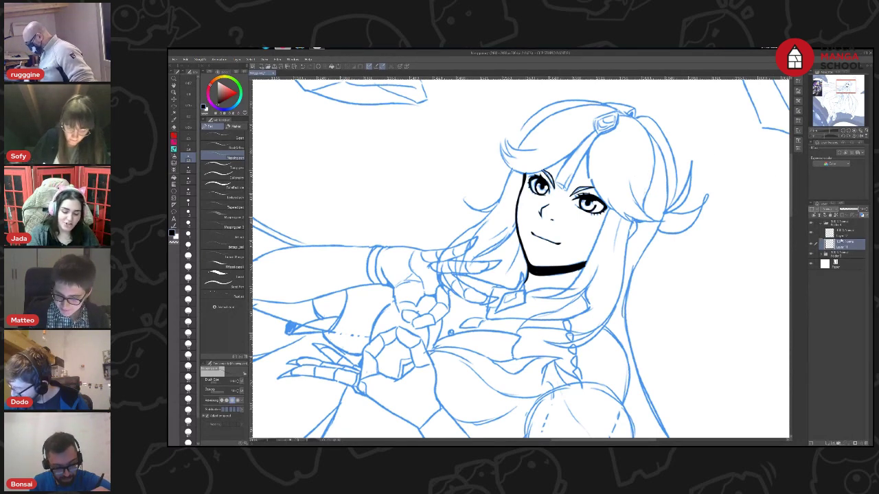
mouse_move(838, 90)
mouse_down()
mouse_move(820, 86)
mouse_move(846, 85)
mouse_up()
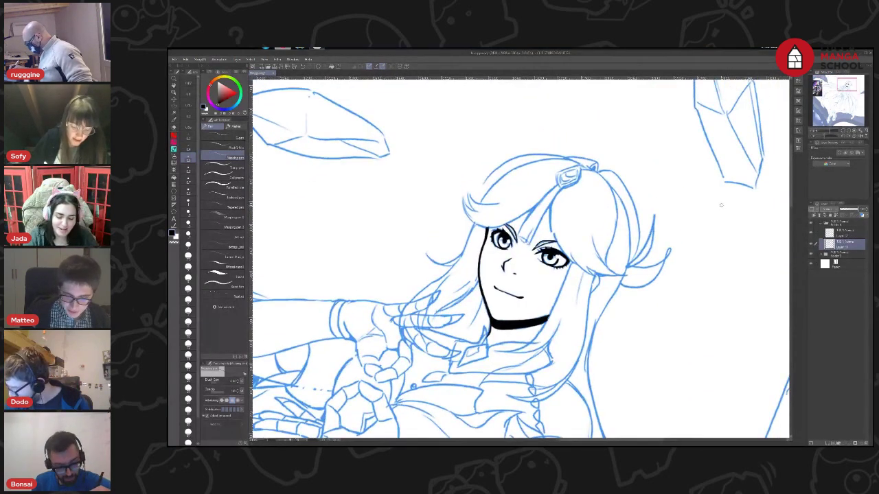
click(832, 443)
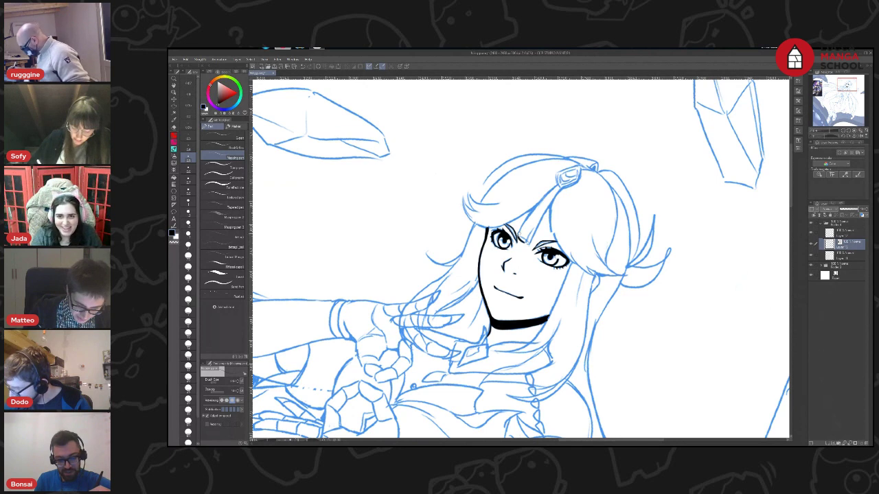
Ink the first fringe line from the forehead jewel down to the inner brow, redrawing it to reach the jewel
mouse_move(519, 235)
mouse_down()
mouse_move(560, 184)
mouse_move(537, 207)
mouse_up()
key(ctrl+z)
key(ctrl+z)
key(ctrl+z)
drag(519, 235, 553, 187)
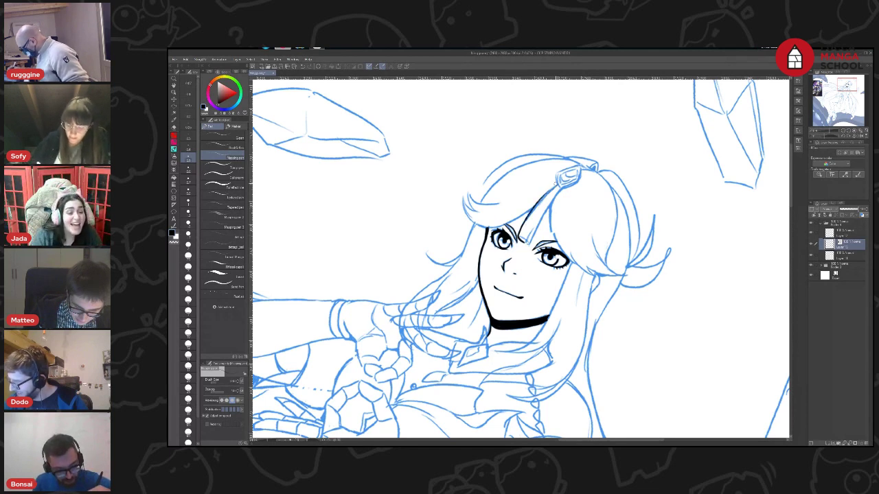
key(ctrl+z)
drag(520, 234, 558, 182)
drag(532, 239, 528, 243)
key(ctrl+z)
key(ctrl+z)
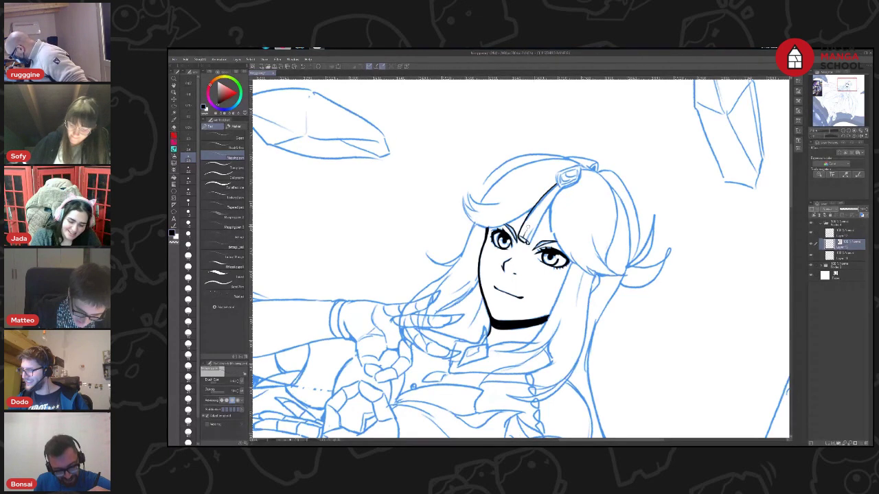
Ink the two neighbouring lines of the central fringe strand between the eyes, redrawing the longer one up to the jewel
drag(524, 238, 554, 192)
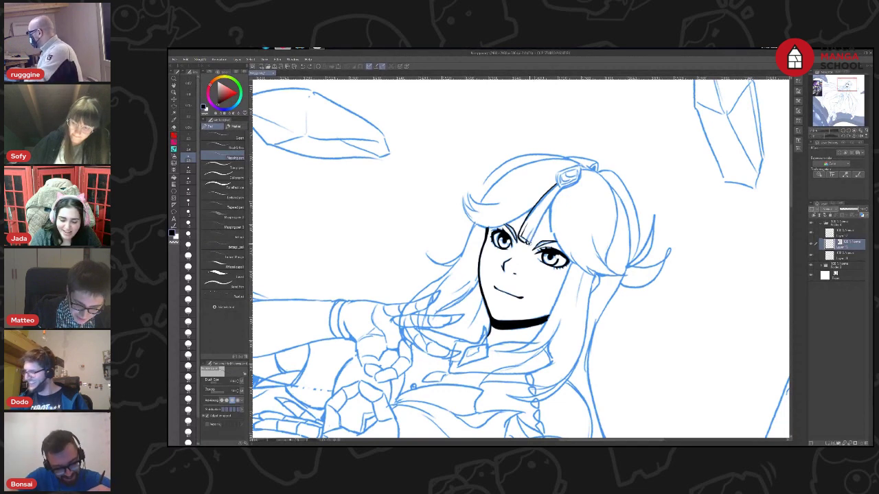
drag(528, 244, 565, 188)
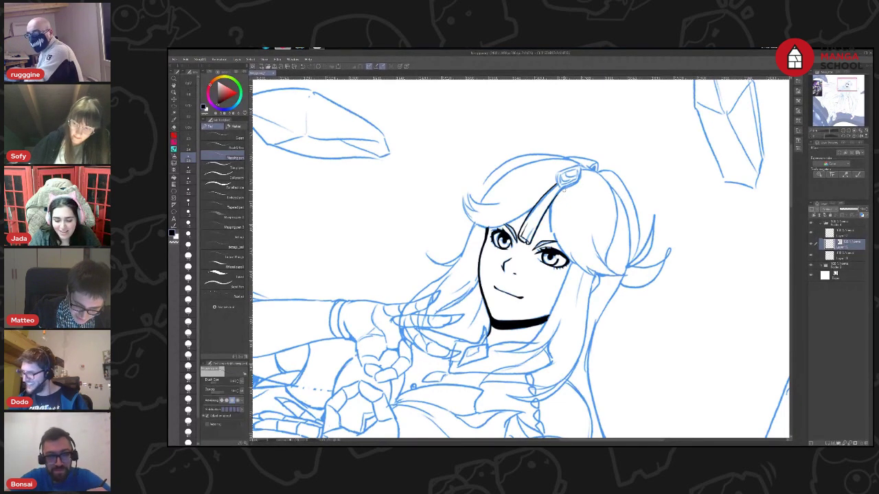
key(ctrl+z)
drag(529, 244, 563, 188)
key(ctrl+z)
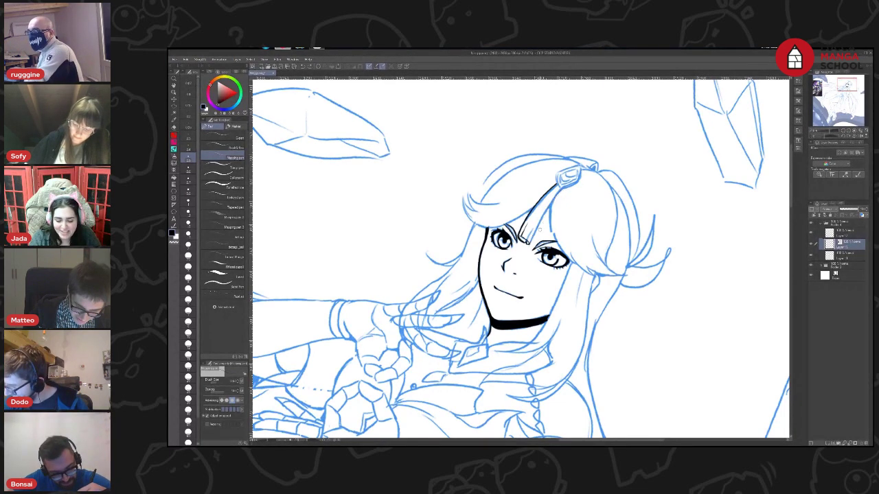
drag(529, 246, 564, 187)
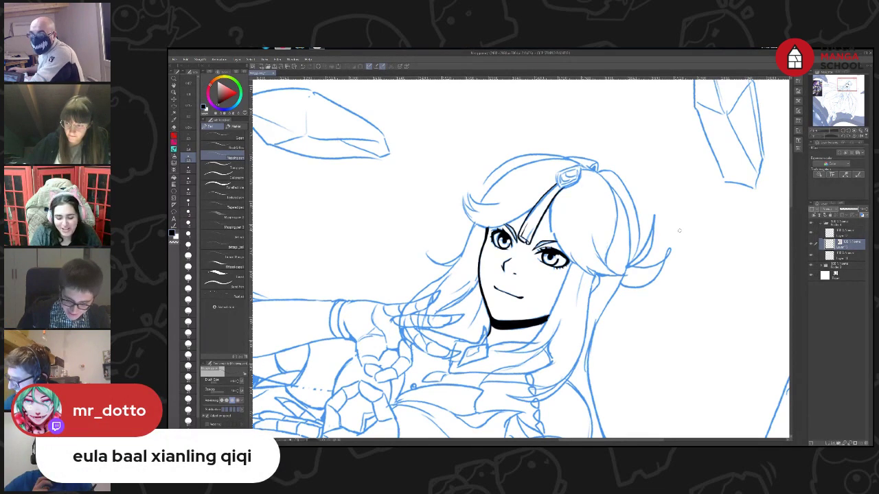
drag(552, 200, 553, 234)
key(ctrl+z)
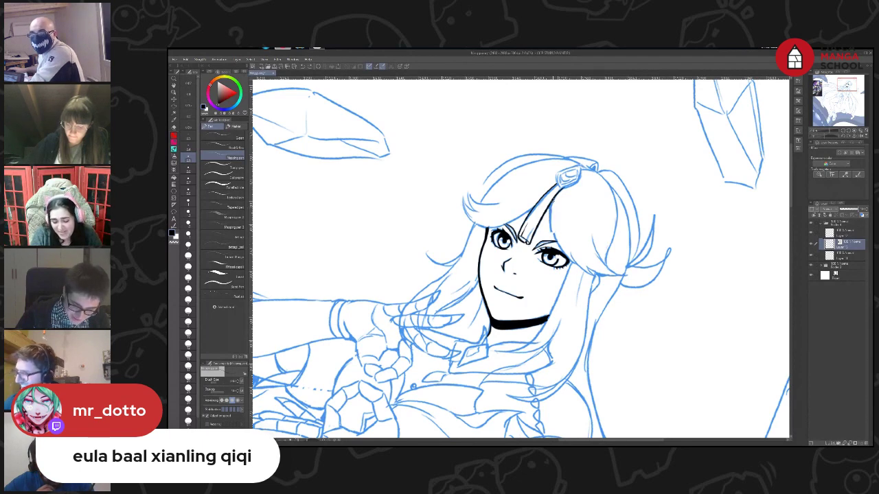
drag(552, 204, 551, 230)
key(ctrl+z)
key(ctrl+y)
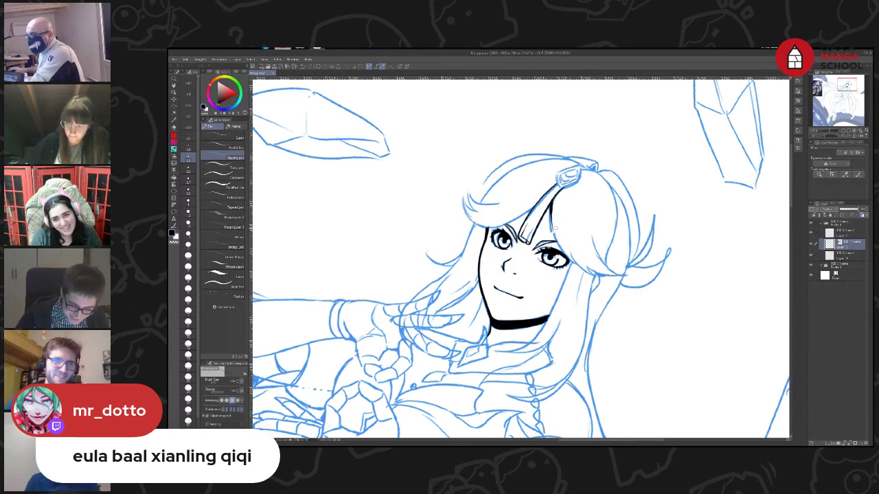
key(ctrl+z)
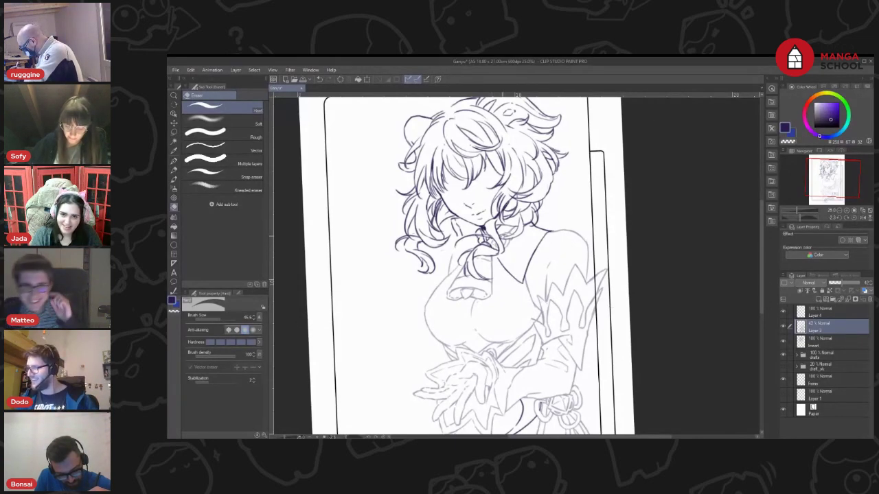
In the horned character illustration, straighten the canvas, set Layer 3's opacity to 100% and show the hidden draft folder
drag(562, 214, 568, 244)
key(r)
mouse_move(630, 304)
mouse_down()
mouse_move(629, 314)
mouse_move(621, 300)
mouse_up()
click(850, 283)
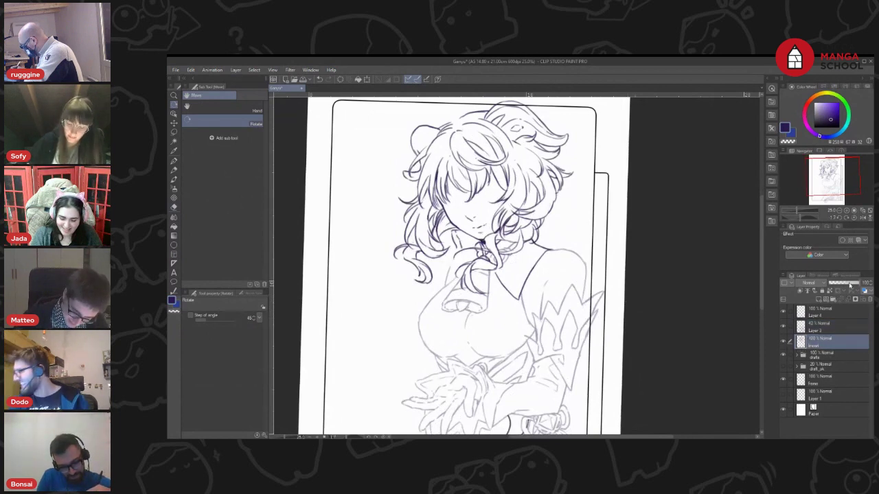
click(853, 283)
drag(853, 283, 863, 283)
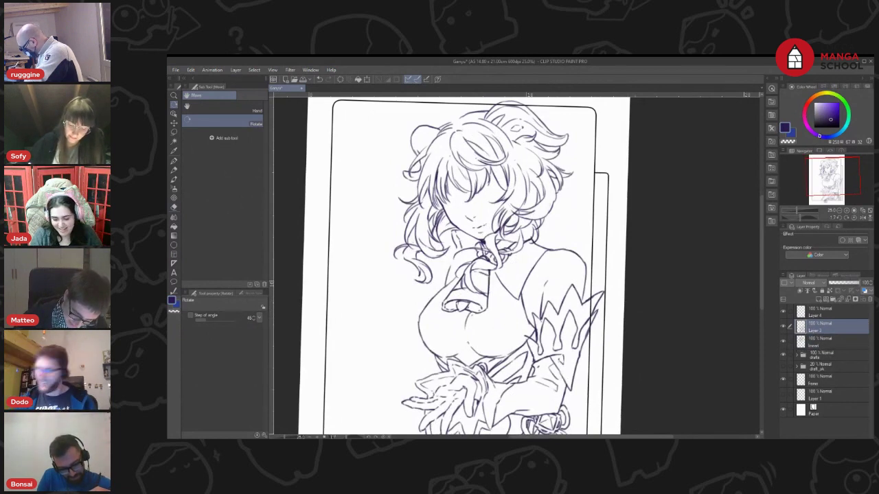
click(783, 367)
mouse_move(672, 295)
mouse_down()
mouse_move(622, 256)
mouse_move(635, 252)
mouse_move(662, 292)
mouse_up()
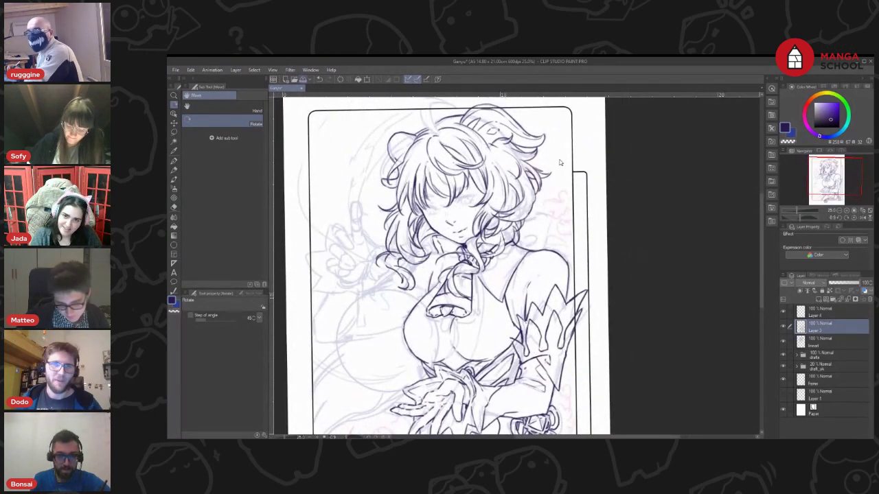
Save the illustration and switch Layer 3 and Layer 4 off and on to check what each one holds
key(ctrl+s)
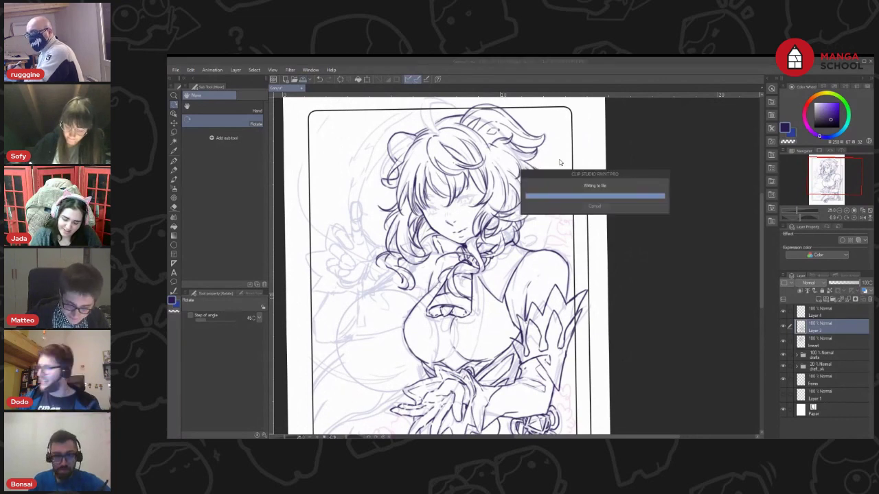
scroll(494, 221, up, 1)
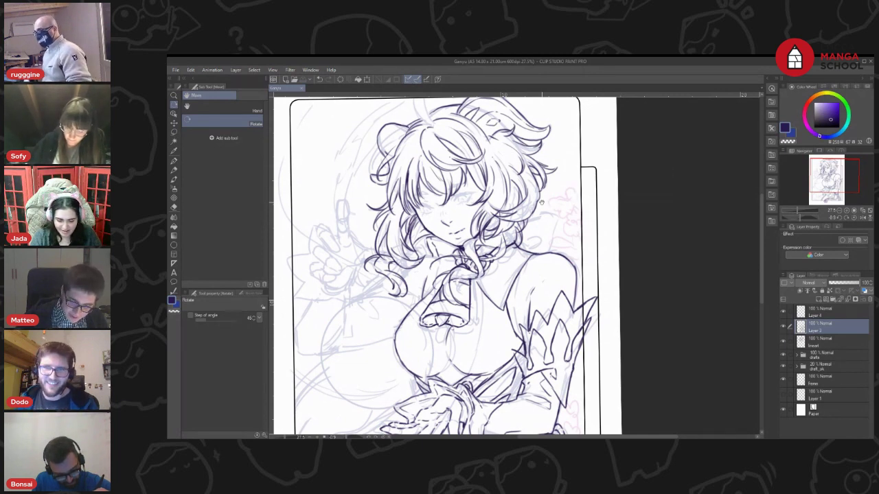
drag(542, 202, 551, 265)
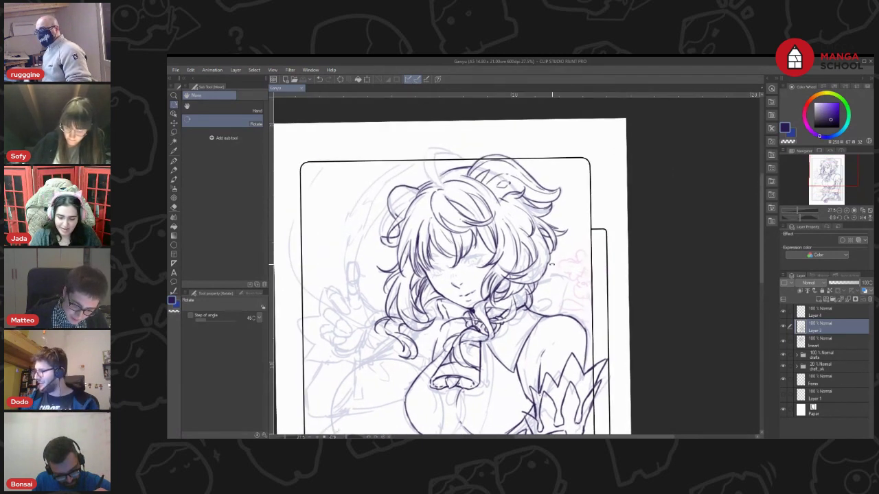
click(784, 328)
click(783, 328)
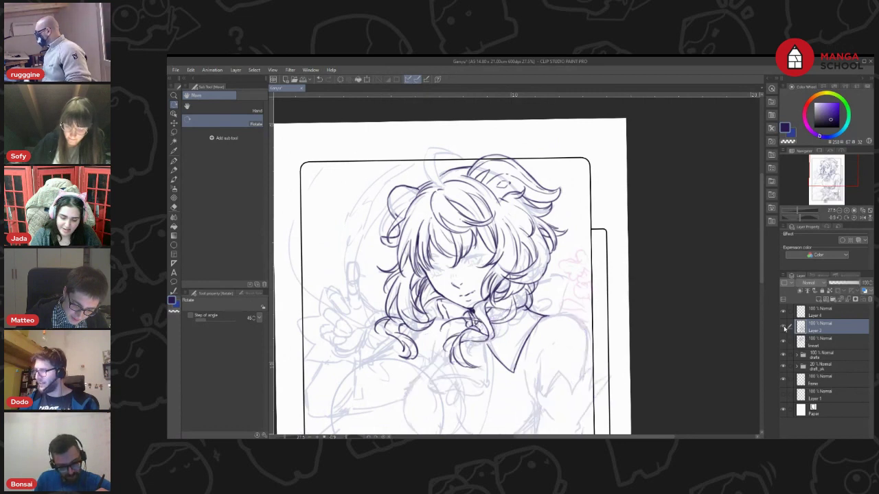
click(784, 313)
click(784, 313)
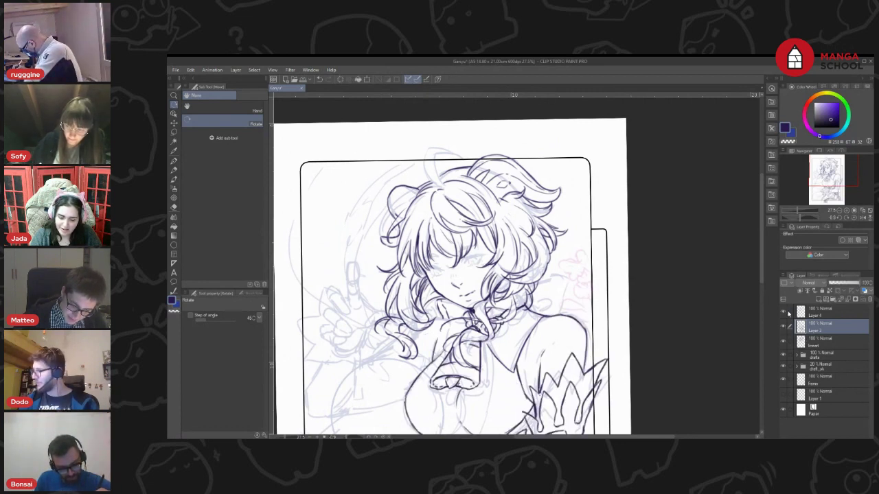
With the Lighter pencil, draw the curled hair tuft rising from the crown of the head, redrawing its first stroke
mouse_move(585, 232)
mouse_down()
mouse_move(584, 312)
mouse_move(599, 318)
mouse_up()
key(p)
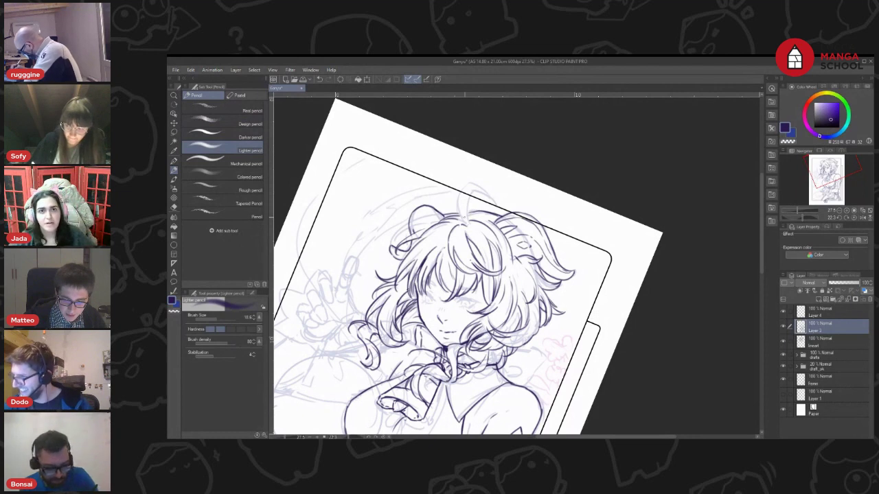
drag(458, 213, 477, 184)
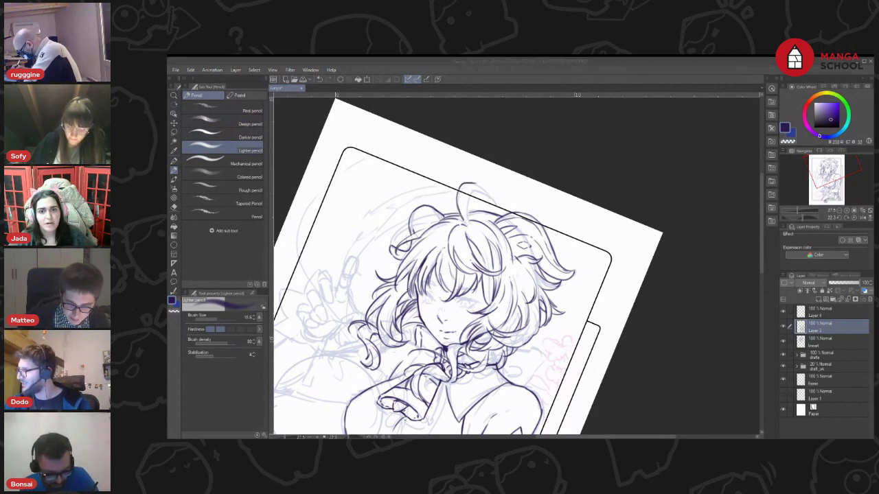
key(ctrl+z)
mouse_move(458, 208)
mouse_down()
mouse_move(474, 185)
mouse_move(496, 204)
mouse_up()
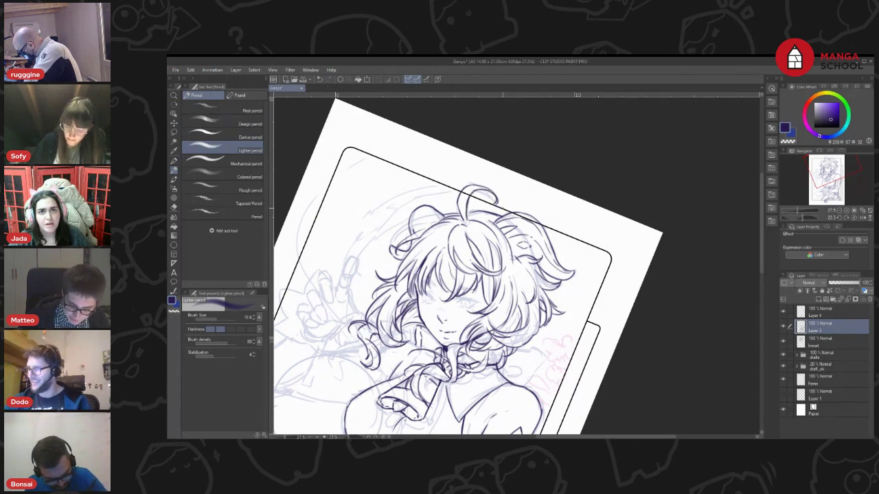
Review the figure with the canvas upright, comparing the drawing with and without Layer 3
key(shift+space)
drag(605, 231, 593, 207)
mouse_move(621, 295)
mouse_down()
mouse_move(633, 220)
mouse_move(643, 224)
mouse_move(646, 214)
mouse_up()
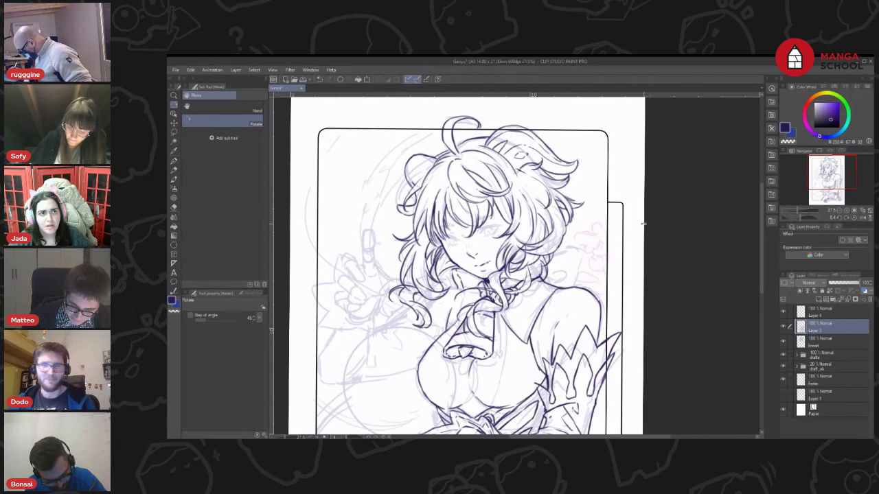
scroll(626, 255, down, 5)
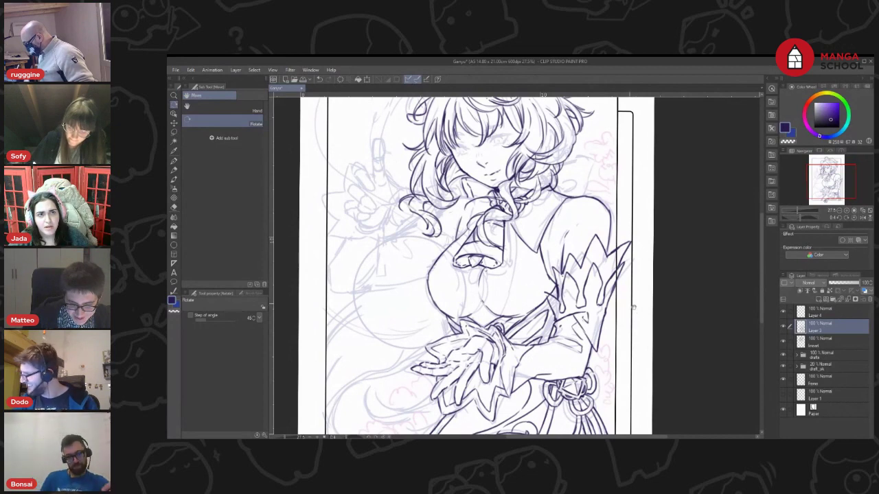
drag(639, 307, 653, 283)
scroll(691, 306, up, 3)
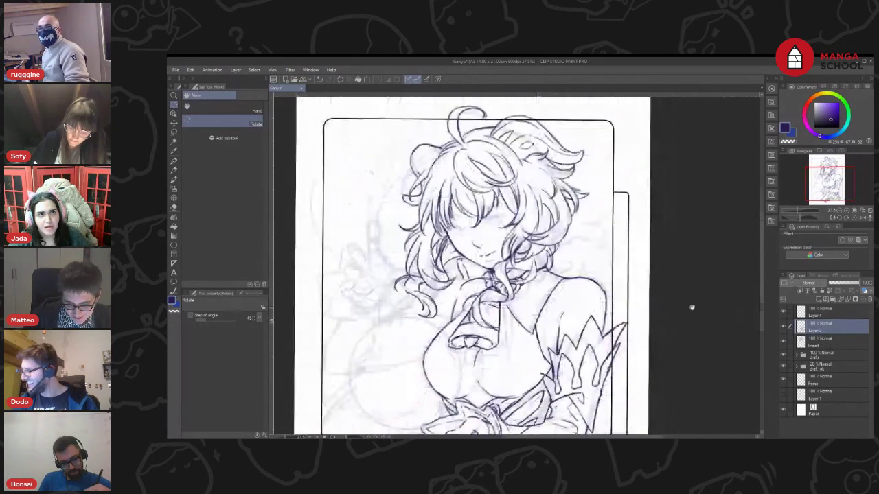
click(784, 327)
click(783, 326)
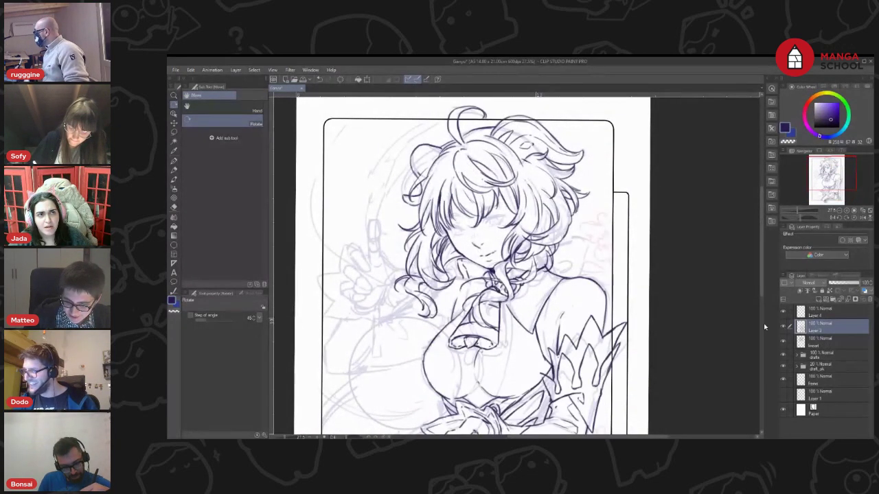
Draw the first lines of the raised hand between the hair curls and the neck bell, checking them against the draft
mouse_move(633, 344)
mouse_down()
mouse_move(676, 293)
mouse_move(664, 290)
mouse_up()
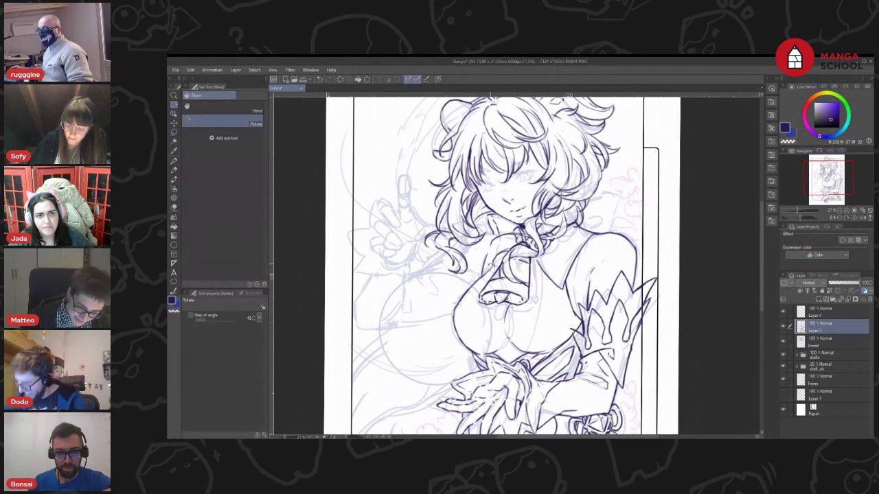
key(p)
key(p)
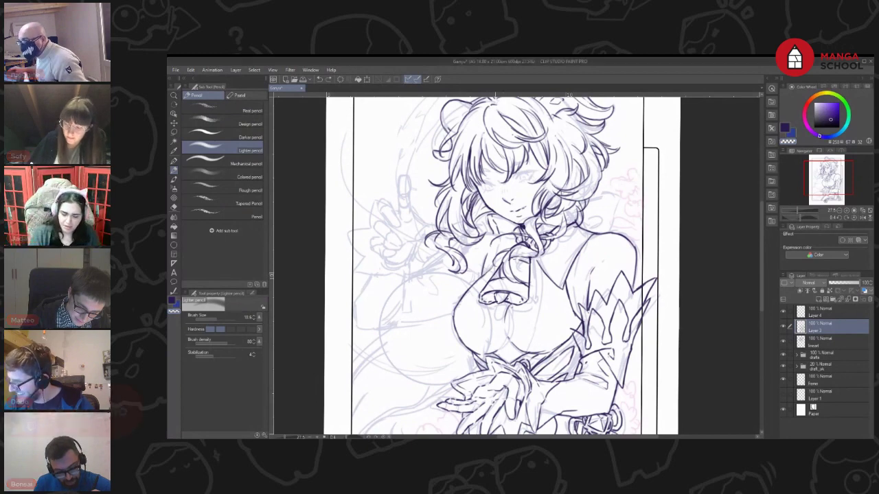
key(c)
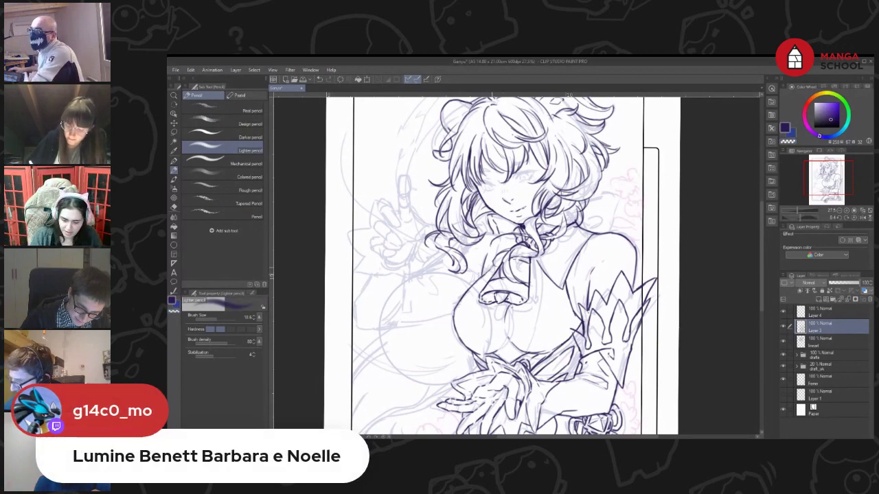
drag(488, 278, 502, 237)
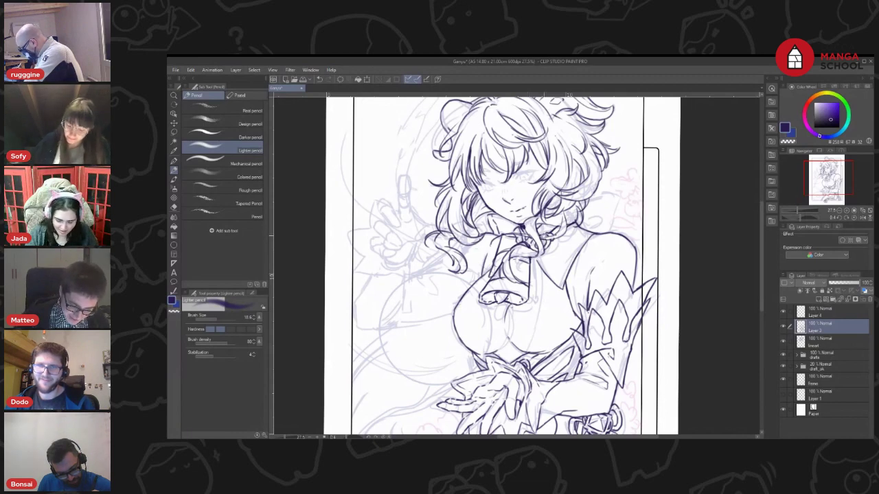
drag(547, 233, 558, 206)
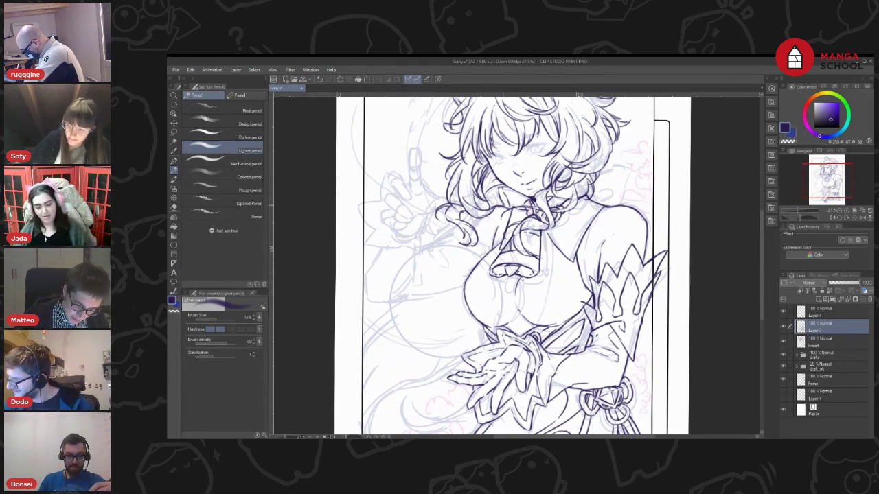
drag(491, 208, 510, 209)
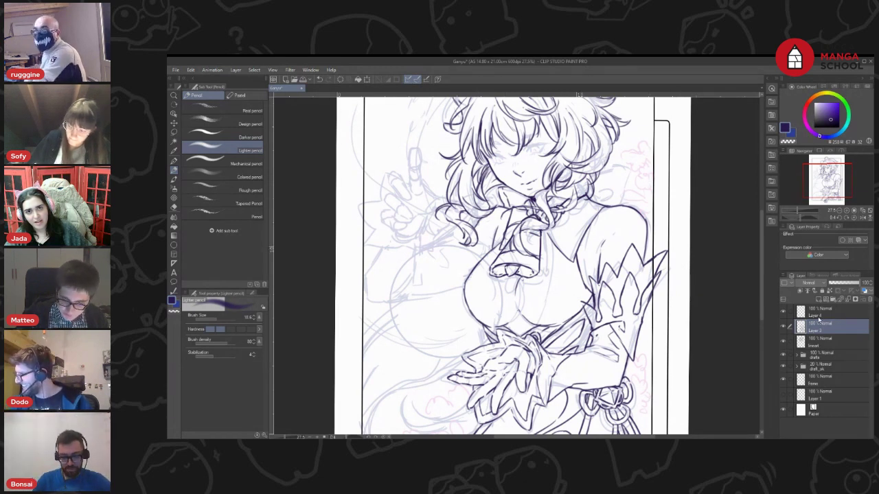
click(783, 327)
click(783, 327)
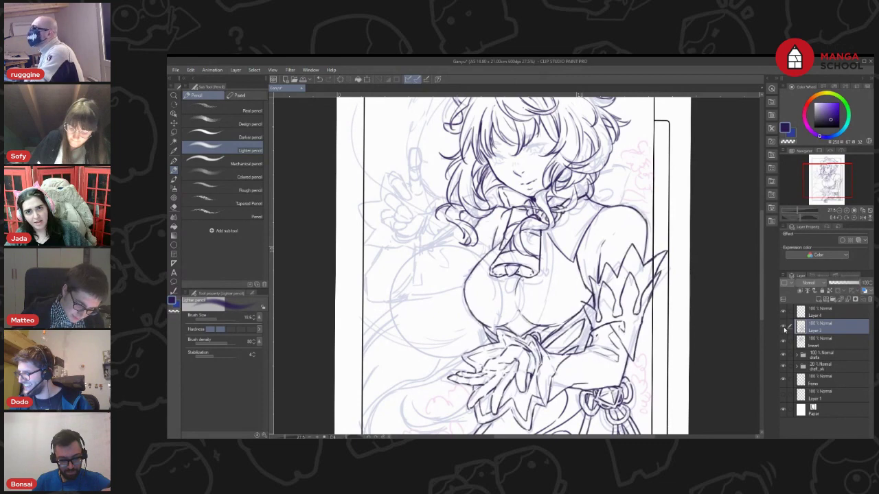
With the canvas tilted, draw the wrist and glove lines beside the lower hair curl, redrawing the strokes that miss
key(r)
mouse_move(639, 344)
mouse_down()
mouse_move(661, 272)
mouse_move(657, 235)
mouse_up()
key(p)
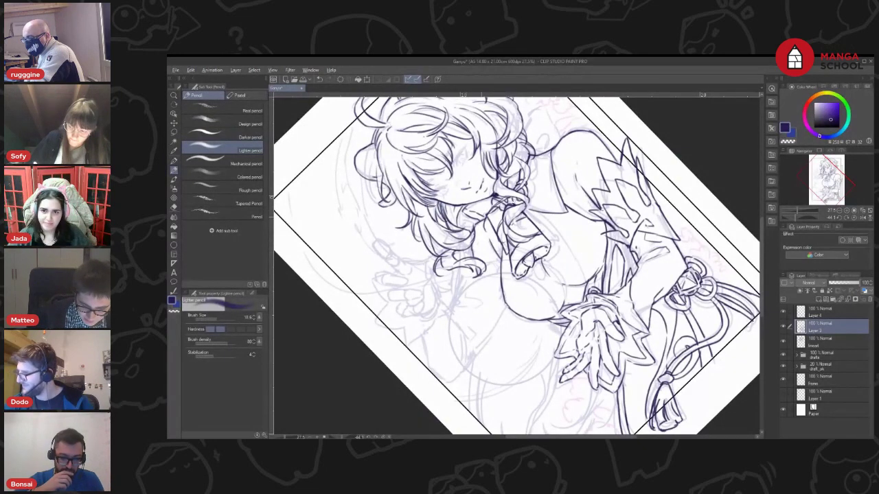
click(513, 180)
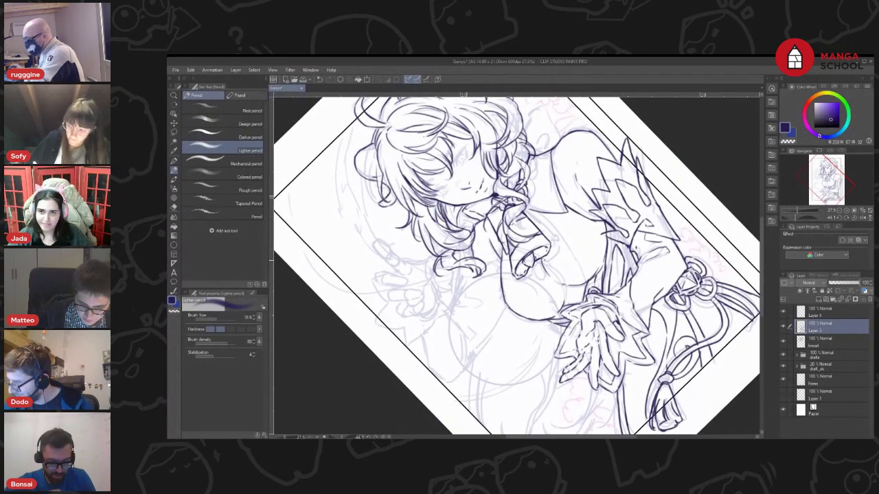
drag(458, 256, 460, 295)
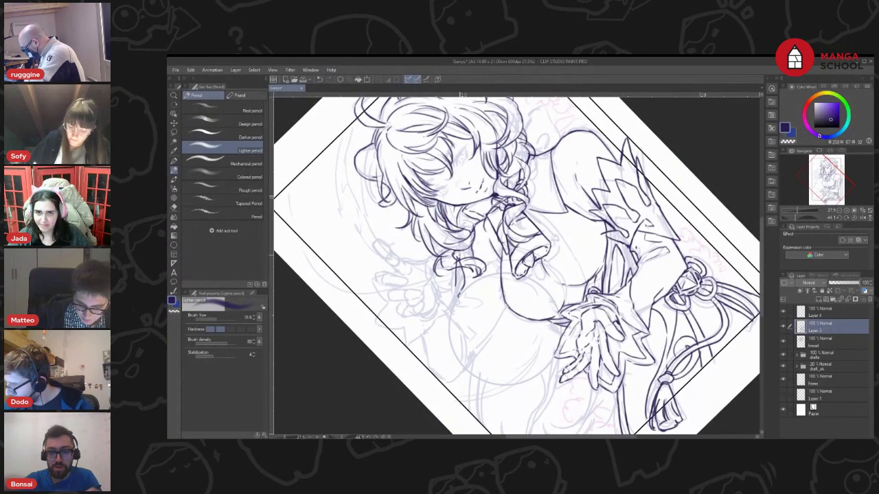
drag(465, 240, 462, 258)
drag(472, 248, 471, 282)
key(ctrl+z)
key(ctrl+z)
mouse_move(468, 250)
mouse_down()
mouse_move(474, 279)
mouse_move(493, 262)
mouse_move(496, 270)
mouse_up()
key(c)
key(c)
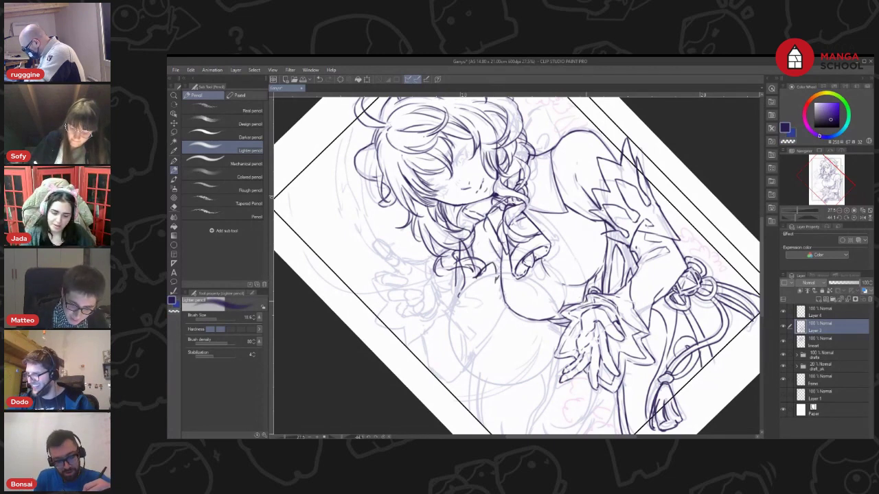
Rotate the canvas further and draw the zigzag edge of the raised hand's glove next to the chest
key(r)
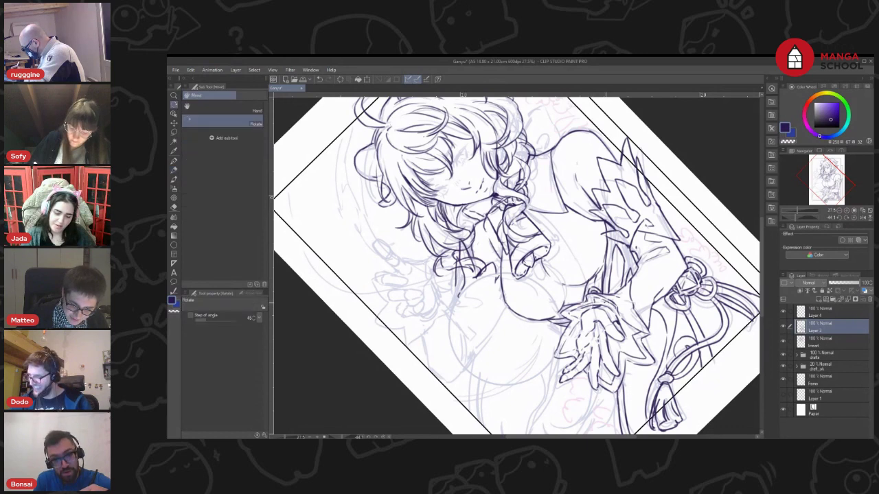
drag(614, 362, 642, 321)
key(p)
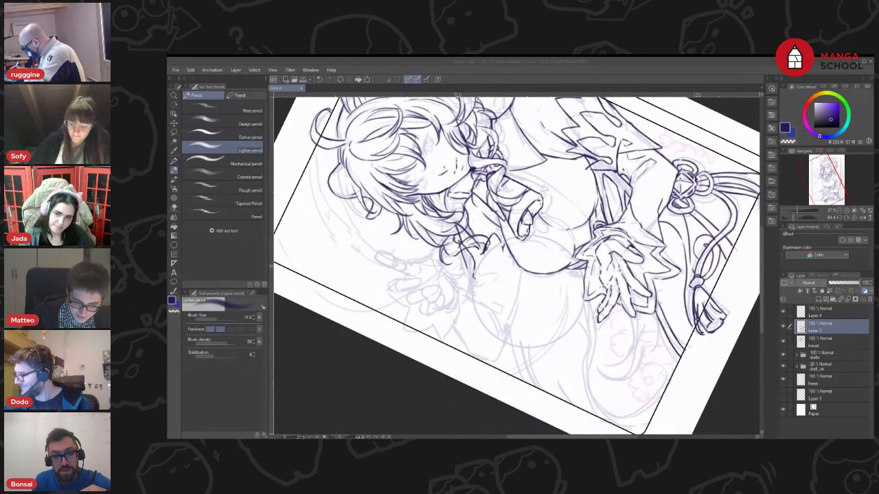
click(478, 276)
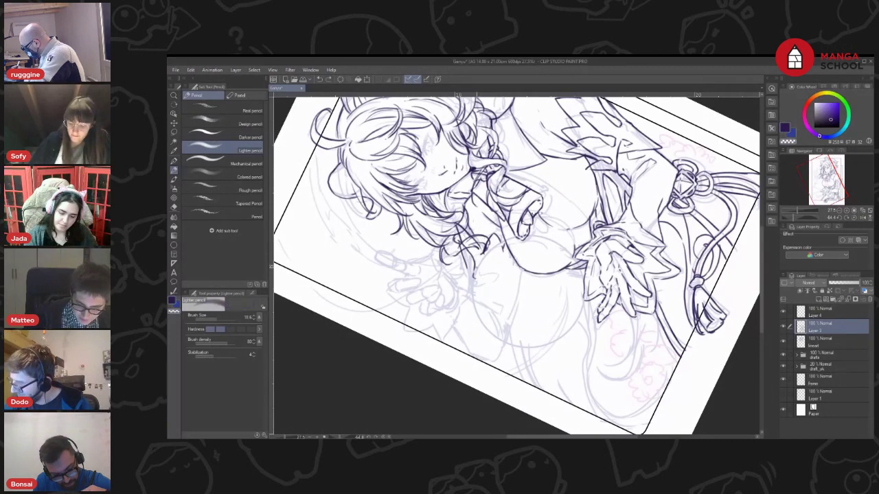
key(e)
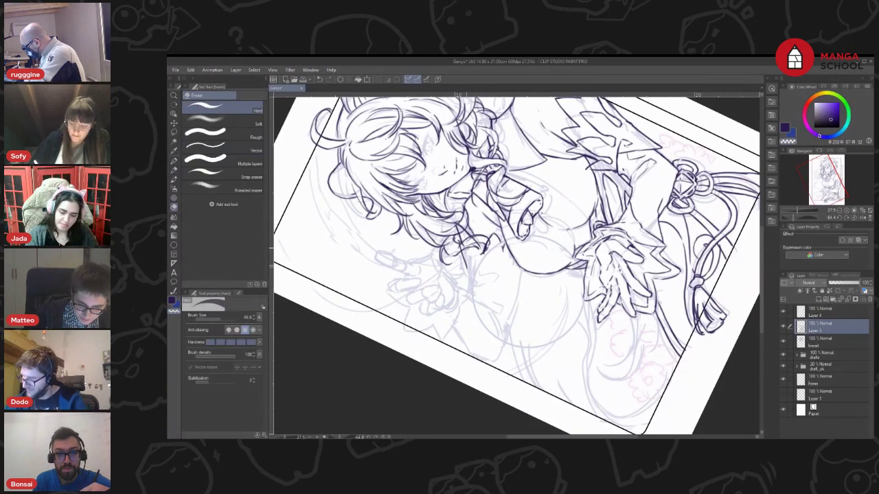
key(p)
mouse_move(462, 243)
mouse_down()
mouse_move(478, 280)
mouse_move(489, 252)
mouse_move(500, 283)
mouse_move(512, 260)
mouse_up()
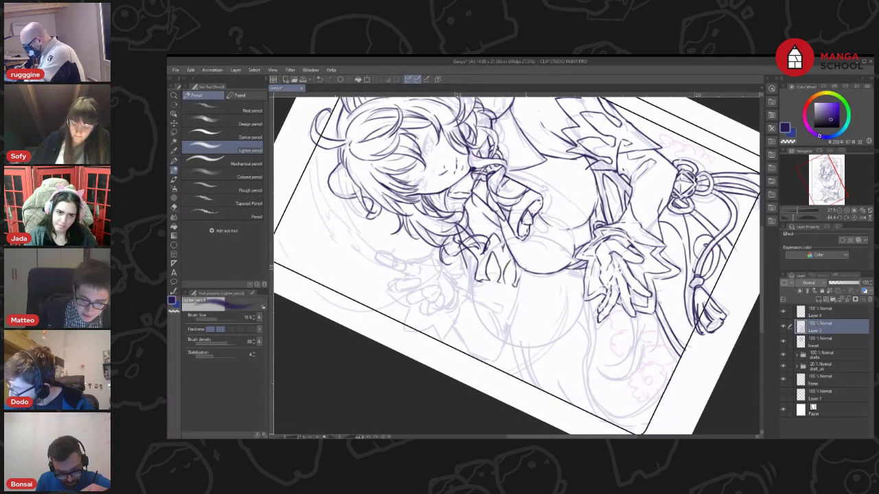
Return the canvas to nearly upright and outline the flared glove cuff around the raised wrist, redrawing its outer corner
key(r)
drag(603, 281, 543, 348)
key(p)
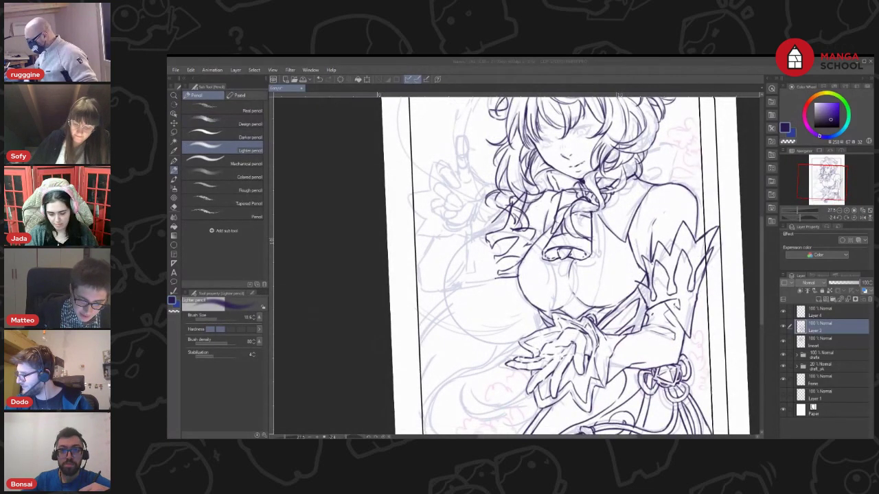
click(620, 153)
mouse_move(495, 280)
mouse_down()
mouse_move(482, 284)
mouse_move(479, 245)
mouse_up()
mouse_move(484, 254)
mouse_down()
mouse_move(471, 235)
mouse_move(495, 220)
mouse_move(472, 227)
mouse_move(498, 262)
mouse_up()
key(ctrl+z)
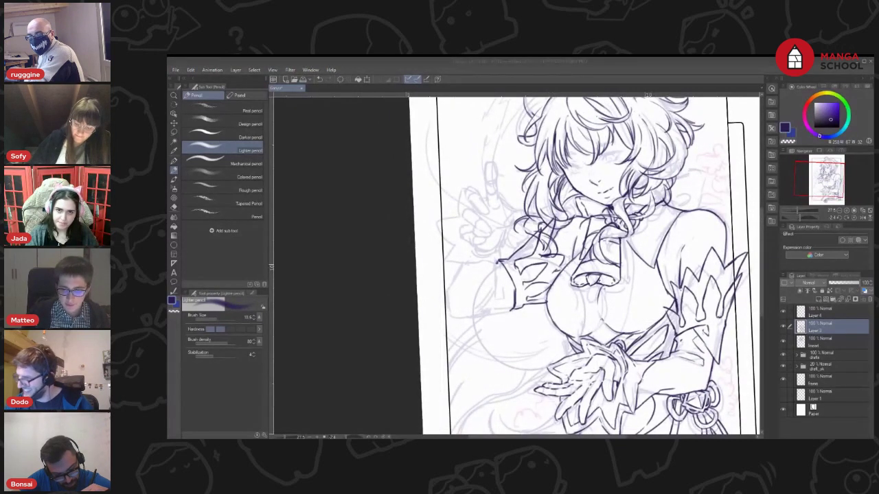
mouse_move(496, 263)
mouse_down()
mouse_move(488, 304)
mouse_move(502, 283)
mouse_up()
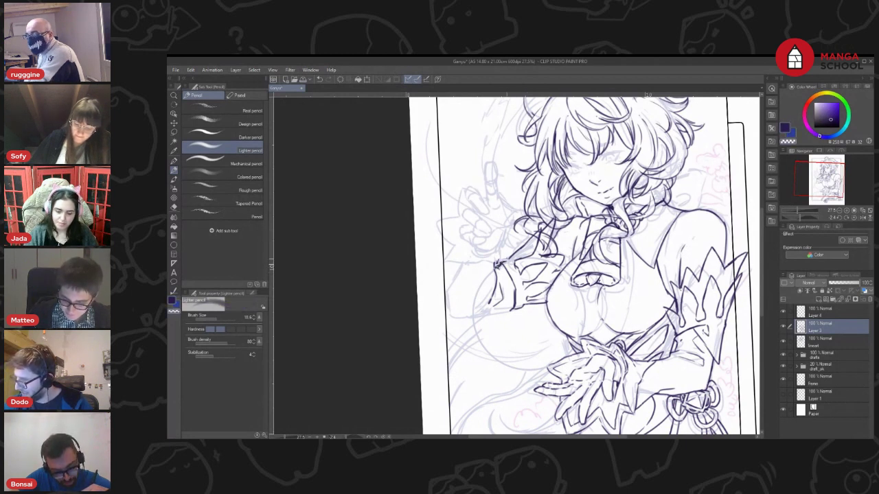
drag(501, 263, 510, 258)
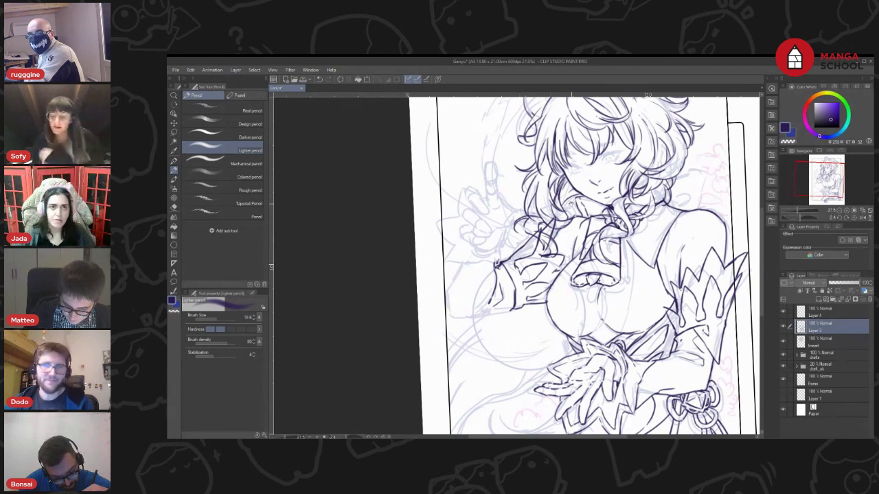
Draw the underside of the forearm below the glove cuff and, with the canvas tilted, close its rounded outer end up to the cuff
drag(567, 190, 563, 170)
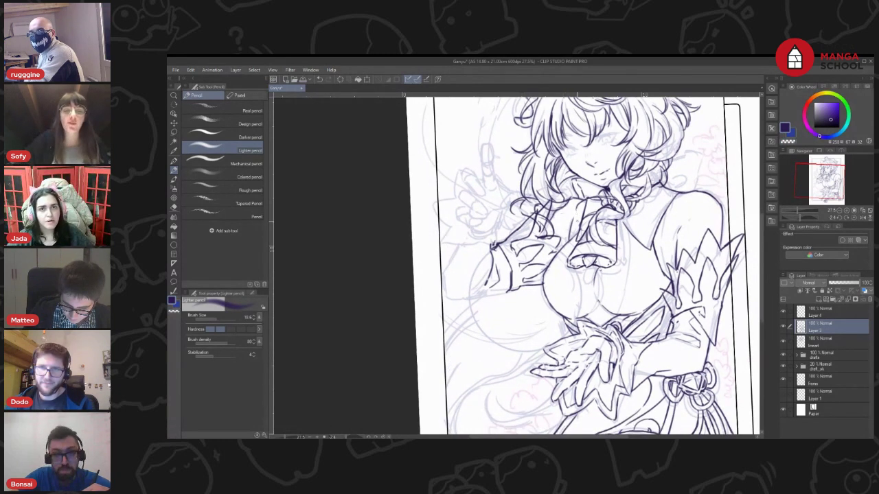
drag(447, 296, 506, 293)
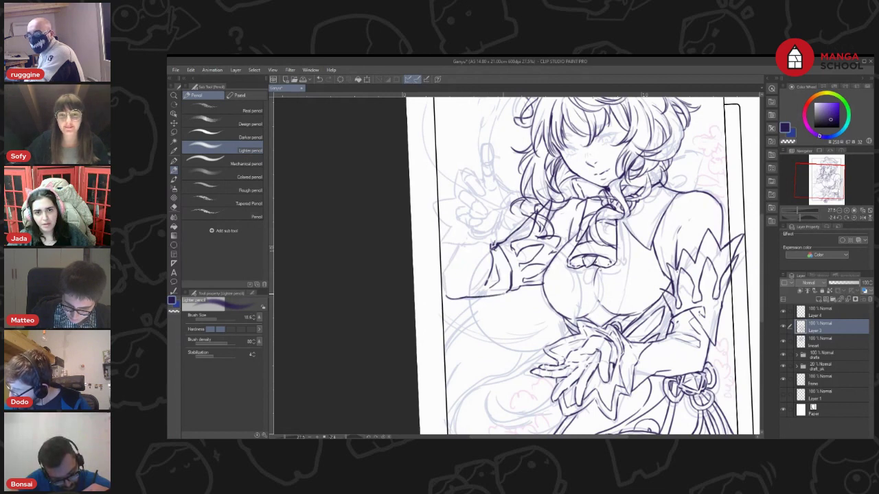
drag(537, 226, 551, 222)
key(r)
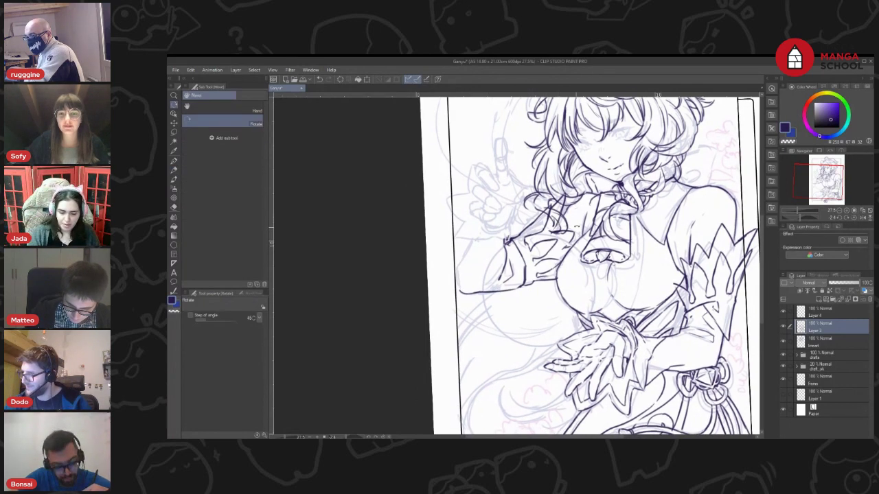
mouse_move(463, 234)
mouse_down()
mouse_move(454, 262)
mouse_move(464, 262)
mouse_up()
key(p)
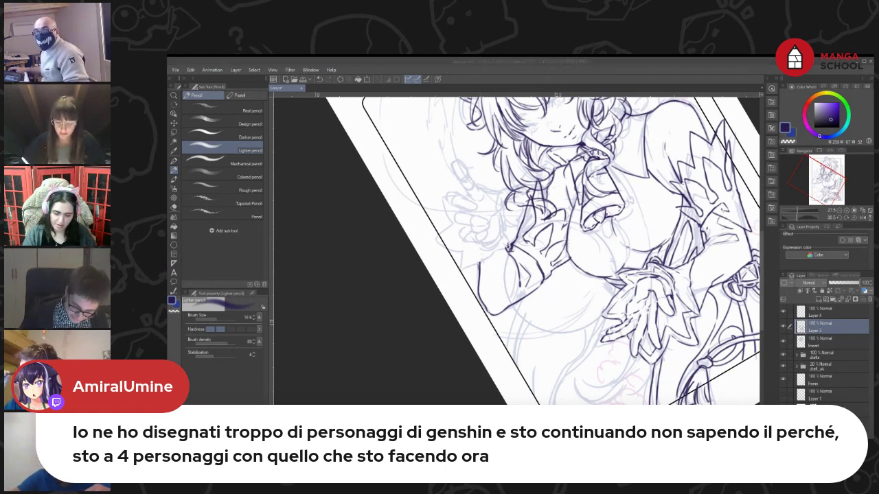
Draw the outer zigzag edge of the spiked glove cuff below the pointing hand in the draft
click(466, 250)
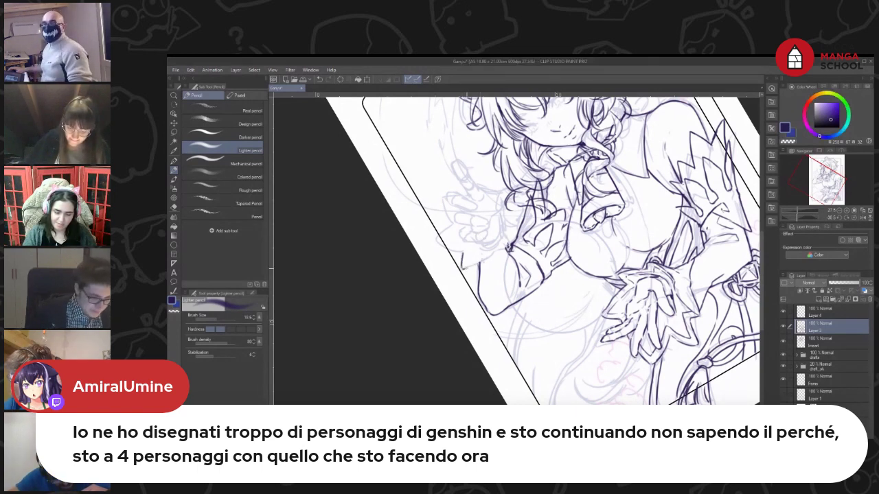
mouse_move(466, 269)
mouse_down()
mouse_move(502, 243)
mouse_move(509, 248)
mouse_move(498, 242)
mouse_move(510, 232)
mouse_up()
mouse_move(464, 252)
mouse_down()
mouse_move(432, 240)
mouse_move(458, 217)
mouse_move(440, 199)
mouse_up()
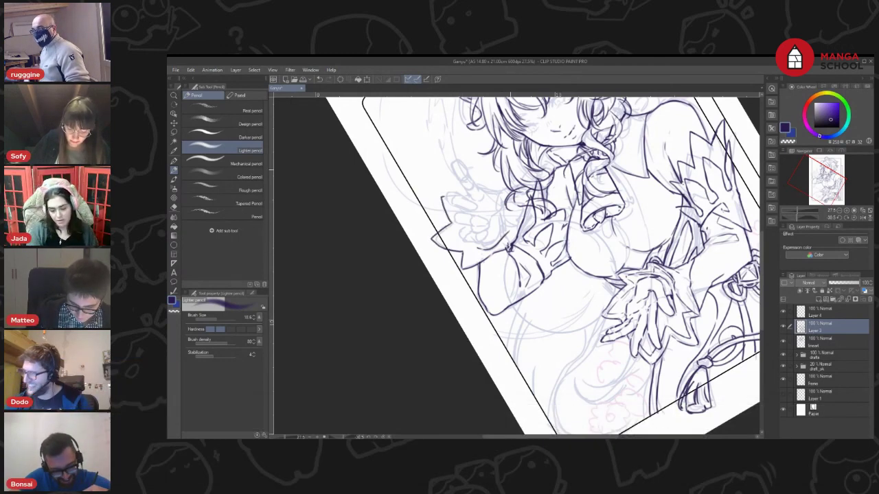
Turn the canvas nearly upright and draw the inner spikes of the pointing hand's cuff beside the hair, undoing strokes that miss
key(r)
mouse_move(586, 222)
mouse_down()
mouse_move(598, 247)
mouse_move(572, 271)
mouse_up()
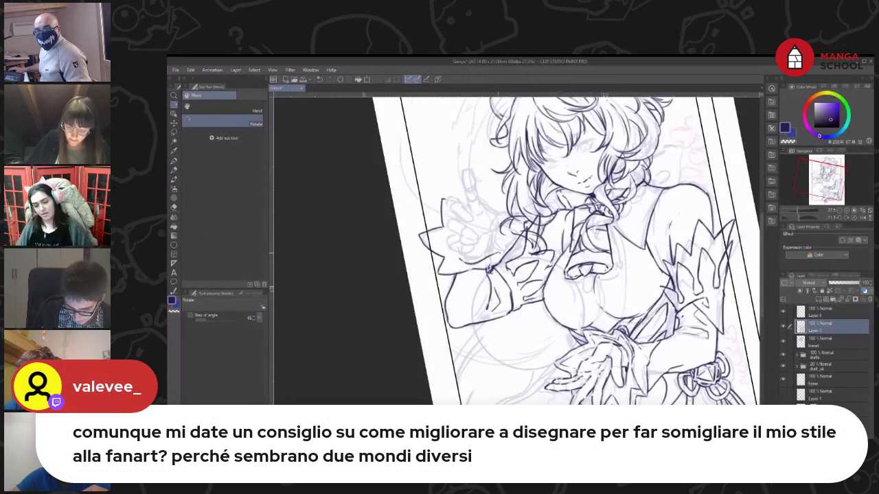
key(p)
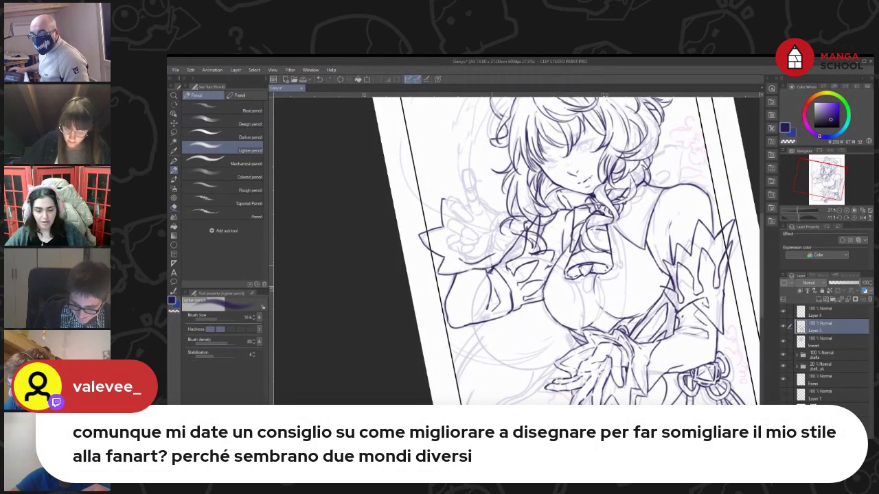
key(e)
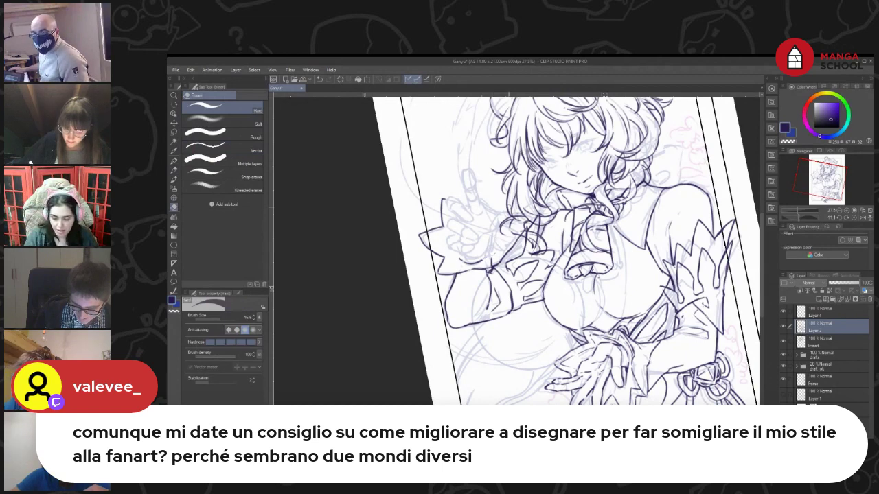
key(p)
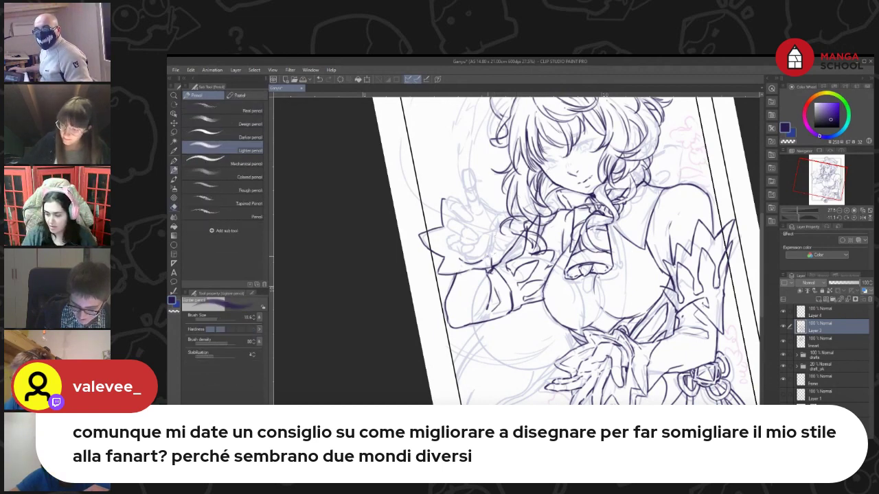
mouse_move(492, 260)
mouse_down()
mouse_move(518, 233)
mouse_move(493, 211)
mouse_up()
key(ctrl+z)
key(ctrl+z)
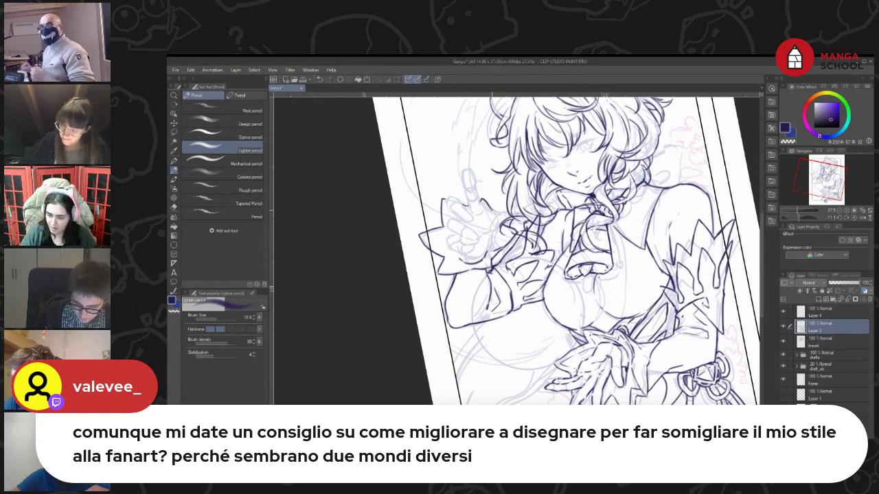
key(r)
drag(580, 178, 604, 204)
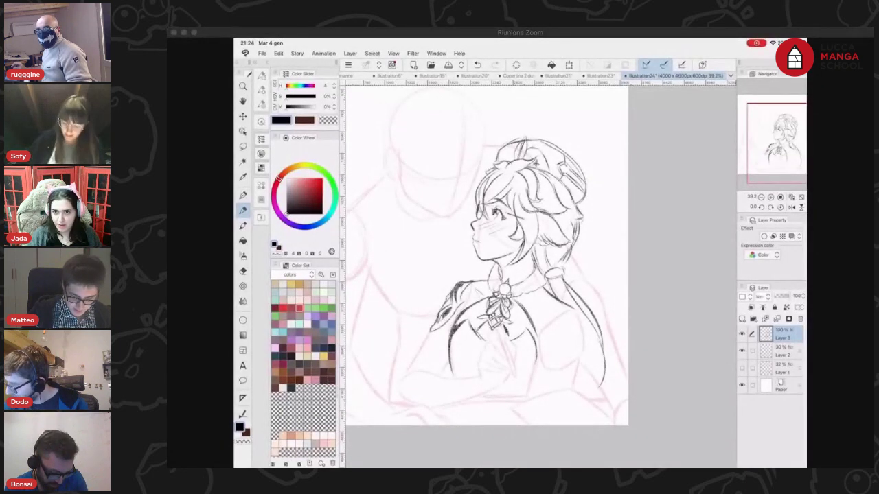
Examine the sketch of the character in profile, from the whole figure to the brooch, shoulder and long hair strand
scroll(538, 388, up, 3)
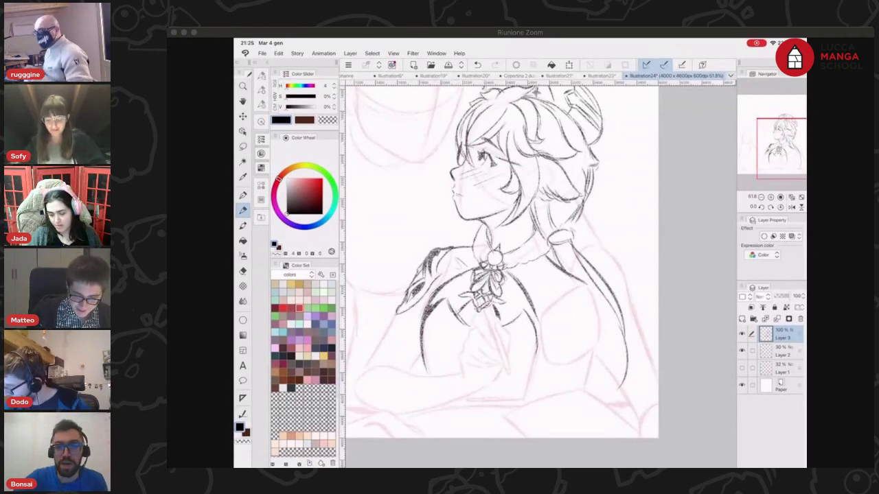
scroll(605, 336, up, 2)
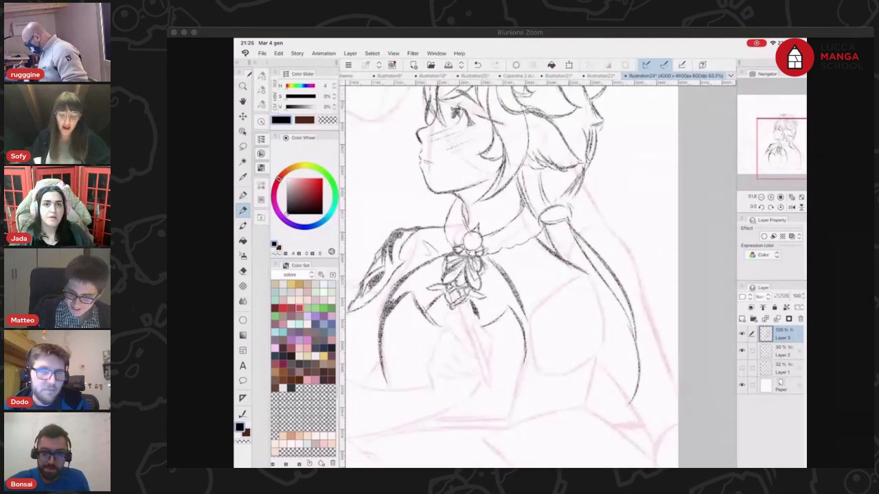
scroll(605, 343, up, 3)
scroll(552, 328, down, 5)
scroll(508, 274, down, 1)
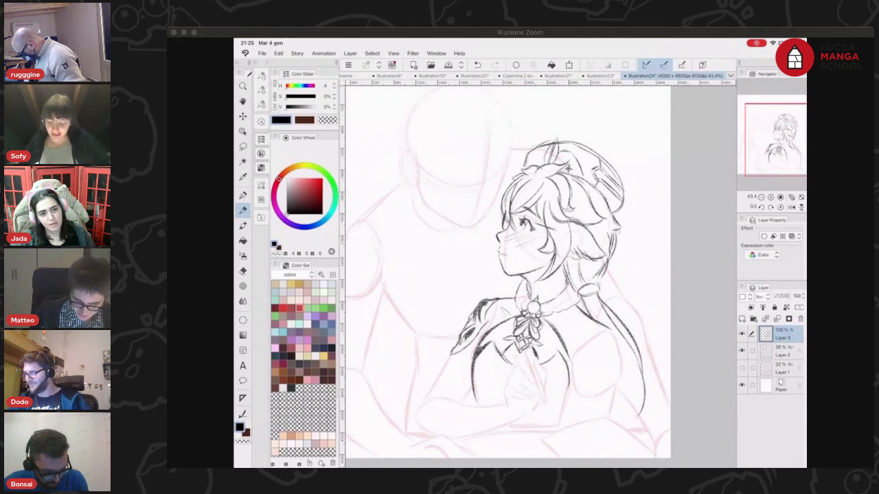
scroll(541, 274, up, 5)
scroll(541, 275, up, 1)
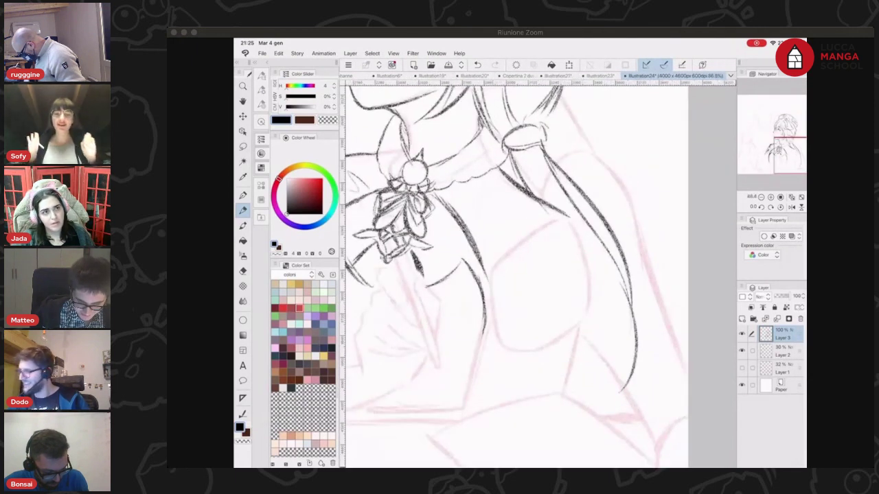
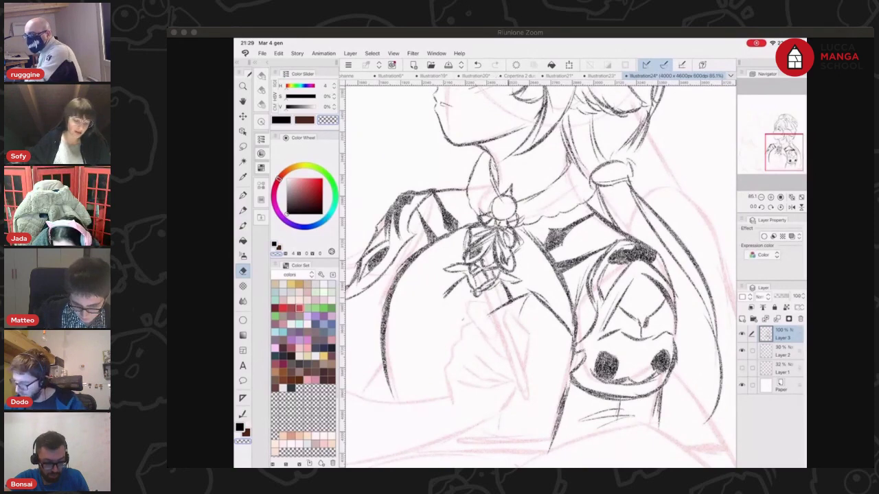
With the pencil, draw the profile character's collar along both sides of the neck and add scalloped feather details beside the brooch
key(p)
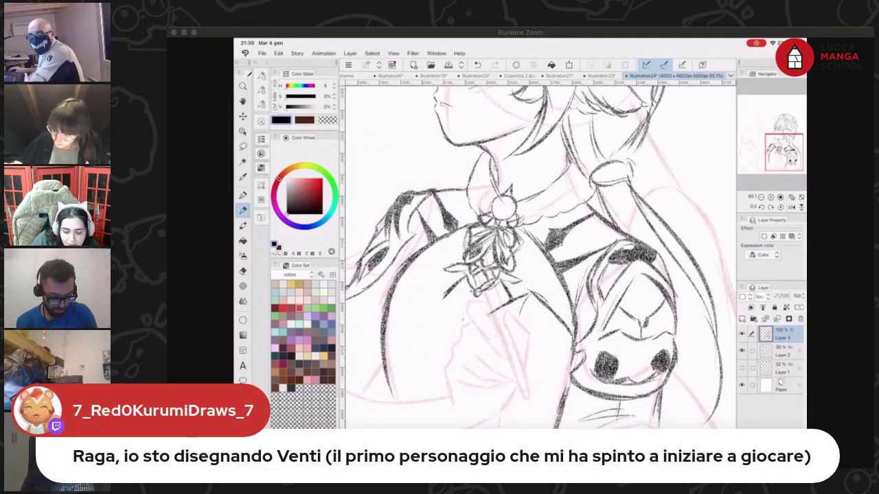
scroll(540, 257, down, 1)
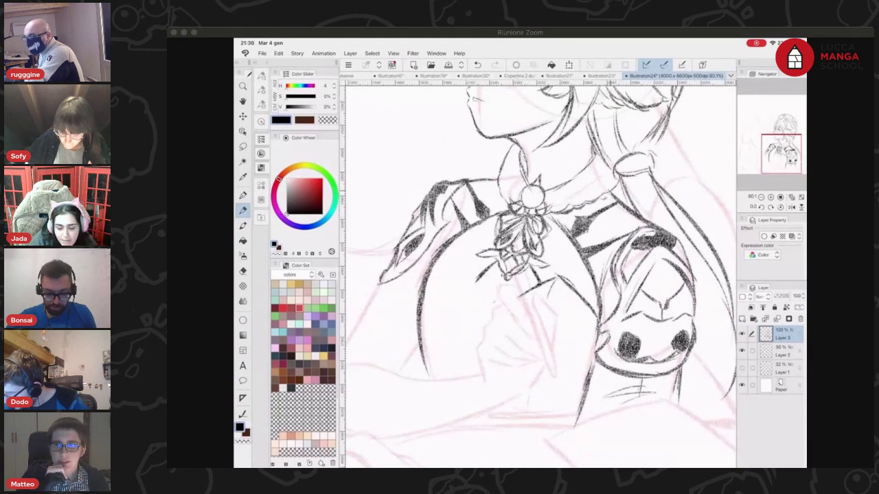
drag(562, 182, 596, 156)
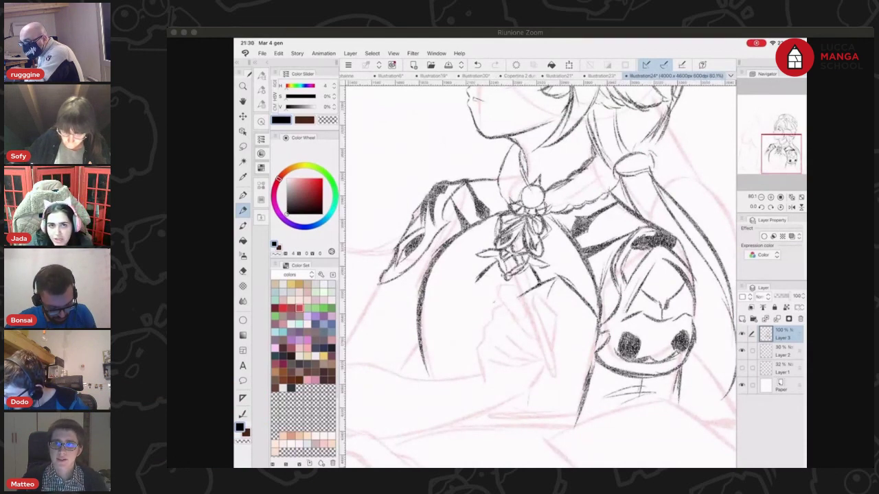
mouse_move(520, 157)
mouse_down()
mouse_move(530, 186)
mouse_move(502, 197)
mouse_up()
drag(522, 153, 512, 188)
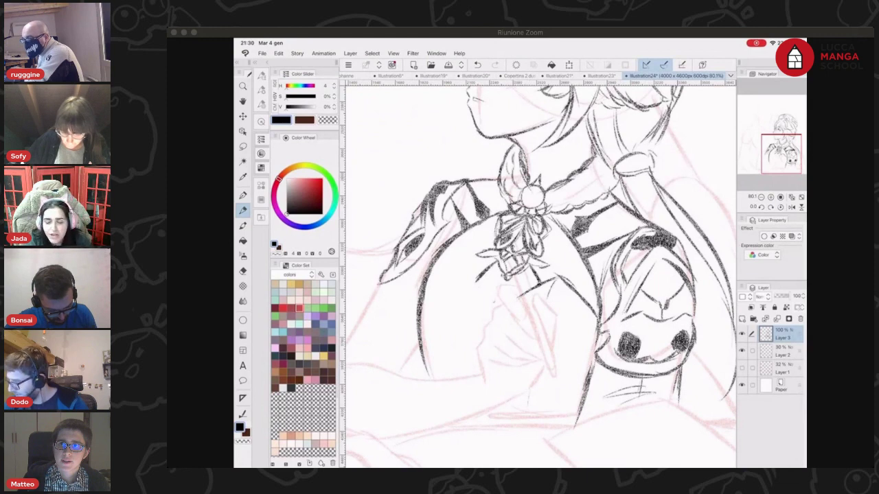
mouse_move(565, 193)
mouse_down()
mouse_move(602, 167)
mouse_move(608, 182)
mouse_up()
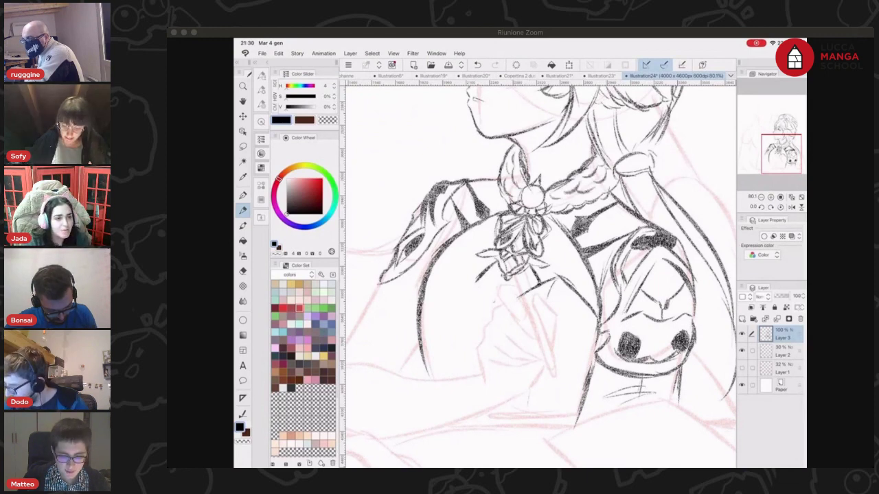
drag(558, 195, 573, 204)
Sketch short fold lines in the profile character's clothing below the brooch and along the curved chest line
scroll(541, 277, down, 3)
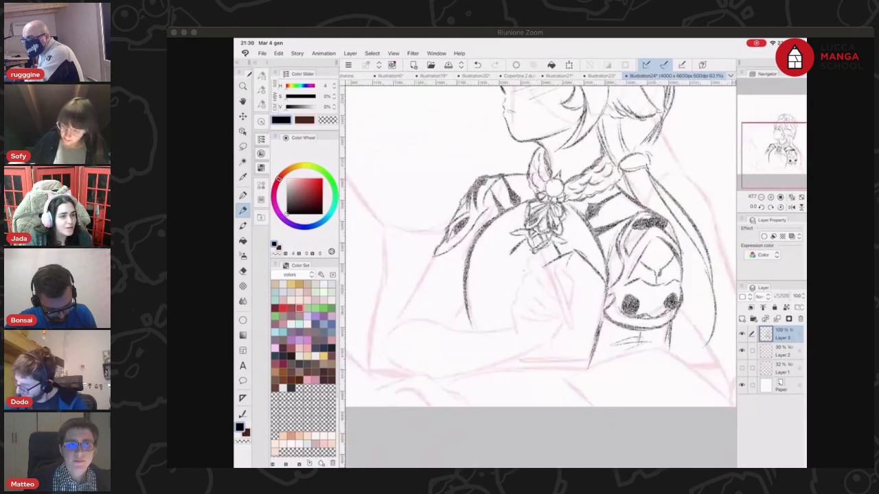
key(ctrl+plus)
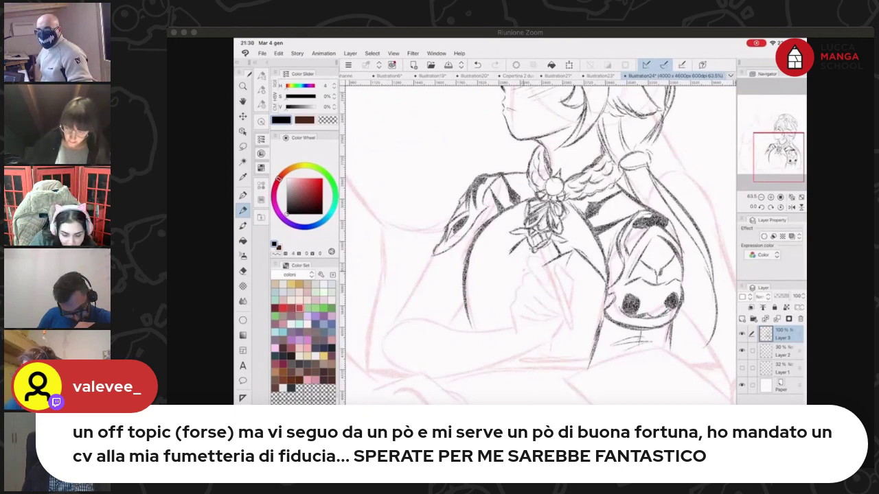
drag(502, 245, 520, 268)
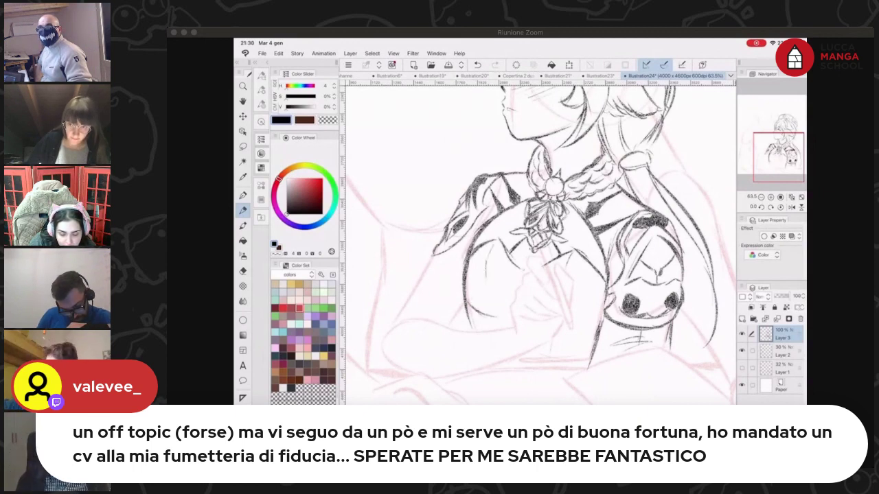
drag(466, 253, 470, 316)
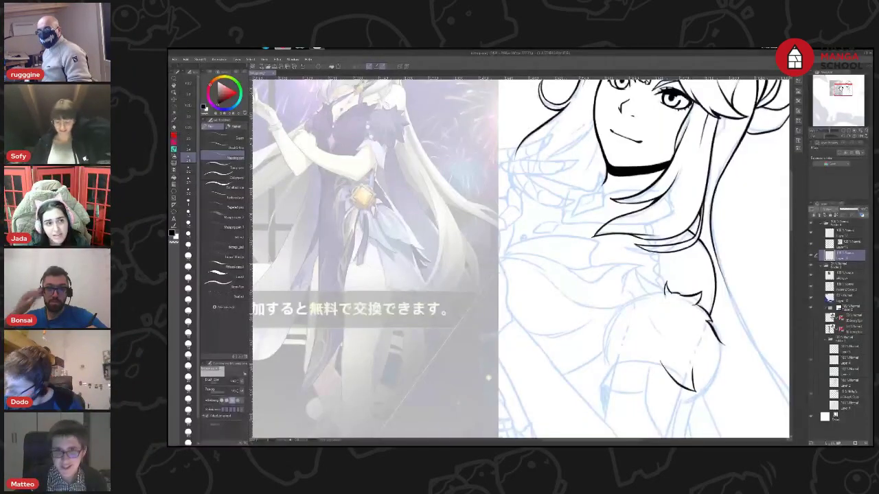
Ink the diamond pendant hanging from the smiling character's choker and its thick clasp, undoing the collar stroke that misses
drag(618, 233, 535, 291)
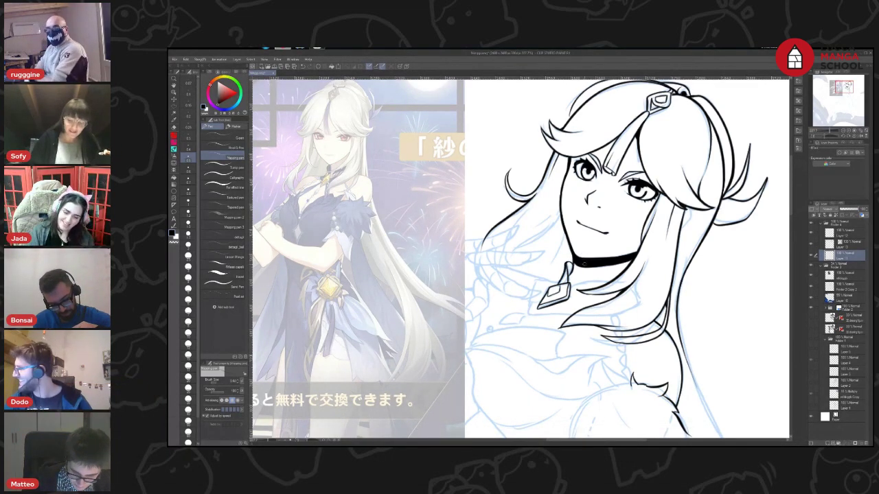
mouse_move(570, 263)
mouse_down()
mouse_move(568, 273)
mouse_move(570, 266)
mouse_up()
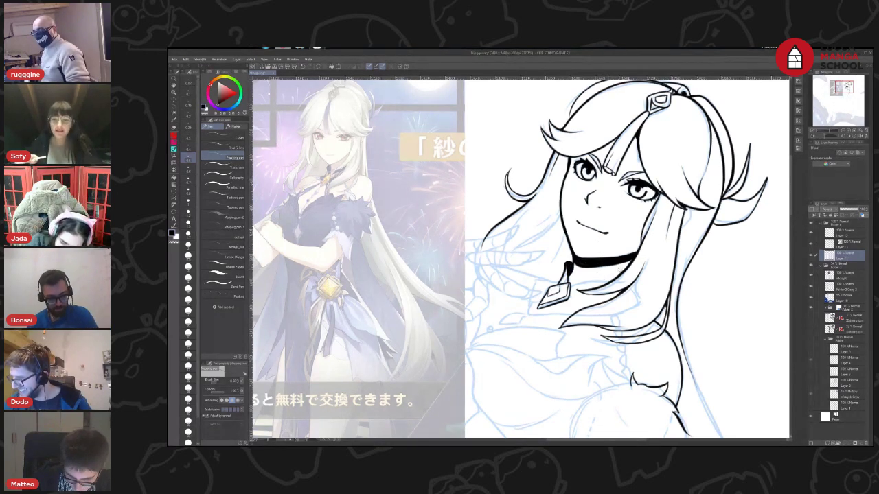
drag(569, 290, 614, 282)
key(ctrl+z)
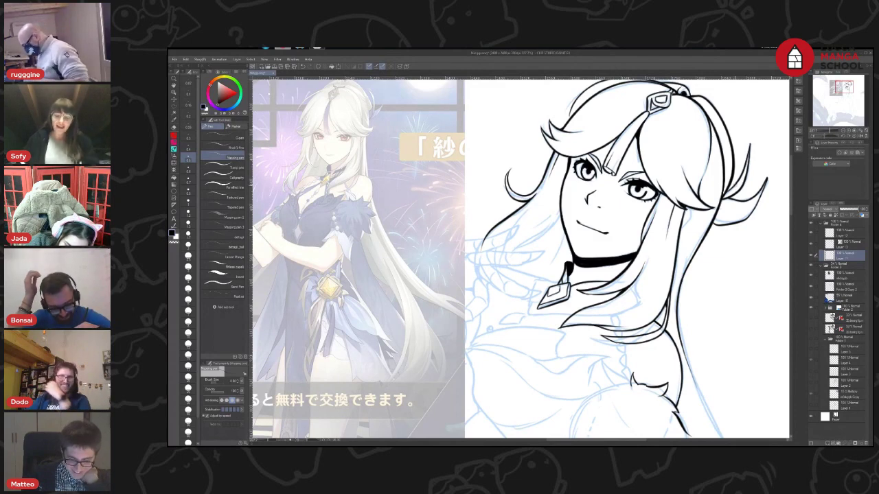
Ink the pendant's thin beaded tail and the pointed collar flap beside it, undoing the strokes that miss
mouse_move(539, 306)
mouse_down()
mouse_move(519, 317)
mouse_move(539, 308)
mouse_up()
key(ctrl+z)
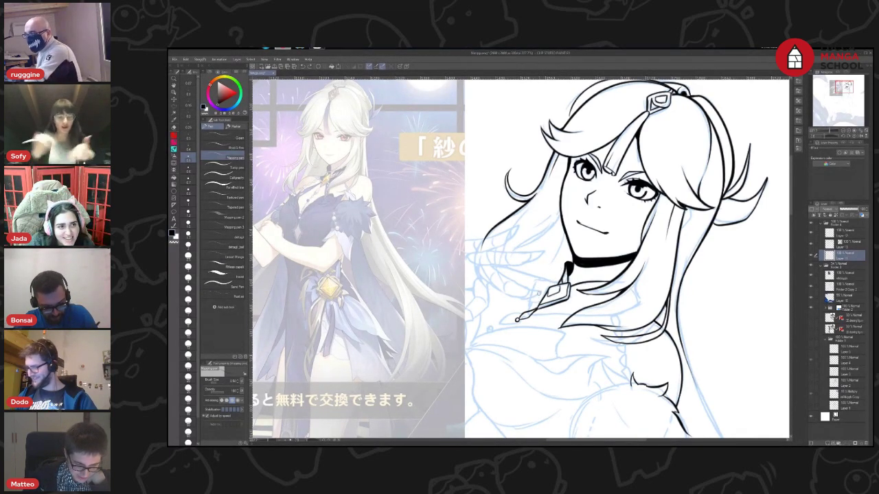
mouse_move(540, 307)
mouse_down()
mouse_move(538, 278)
mouse_move(559, 284)
mouse_move(536, 298)
mouse_move(540, 276)
mouse_up()
key(ctrl+z)
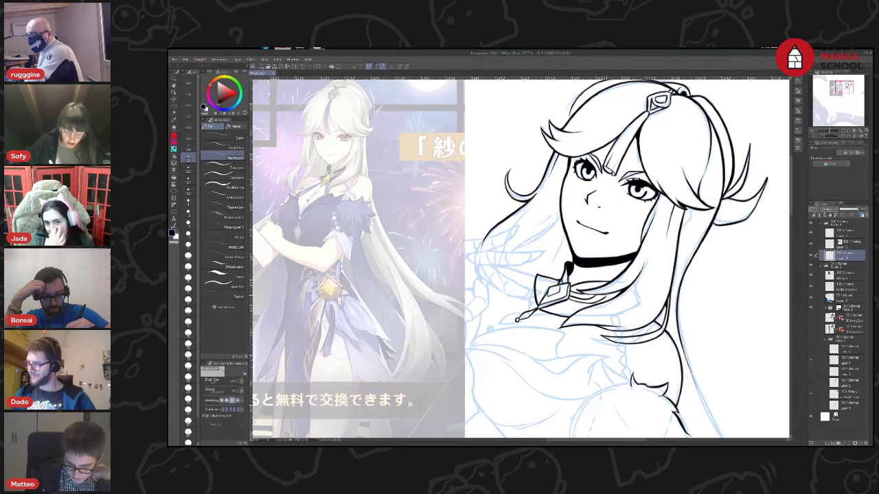
Zoom out to show the reference picture and line art together, and shift the reference picture away from the character
drag(830, 130, 828, 131)
click(827, 130)
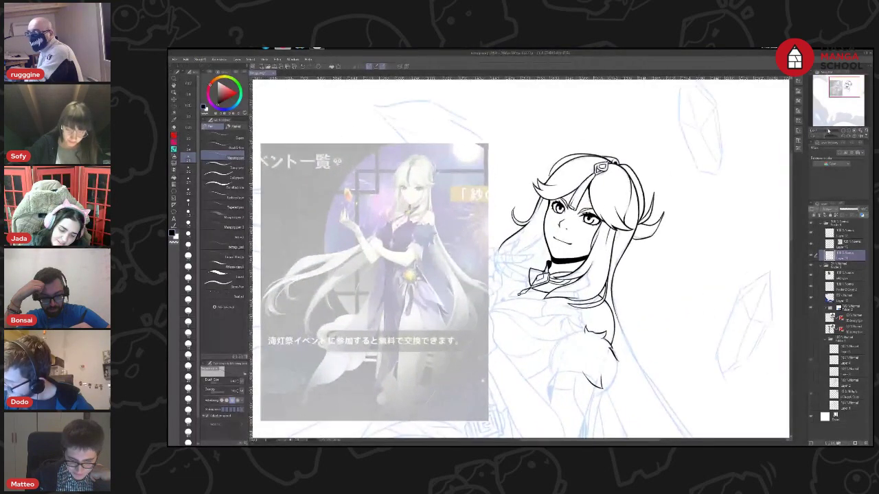
click(828, 131)
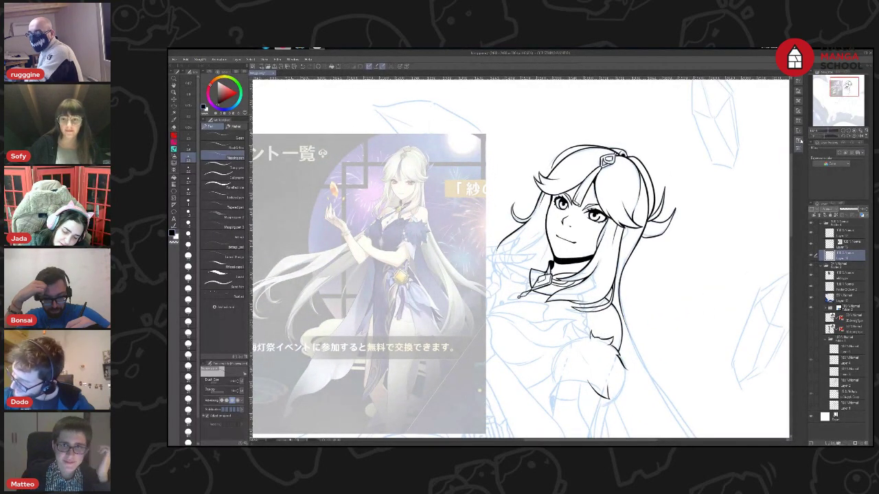
click(173, 92)
click(429, 317)
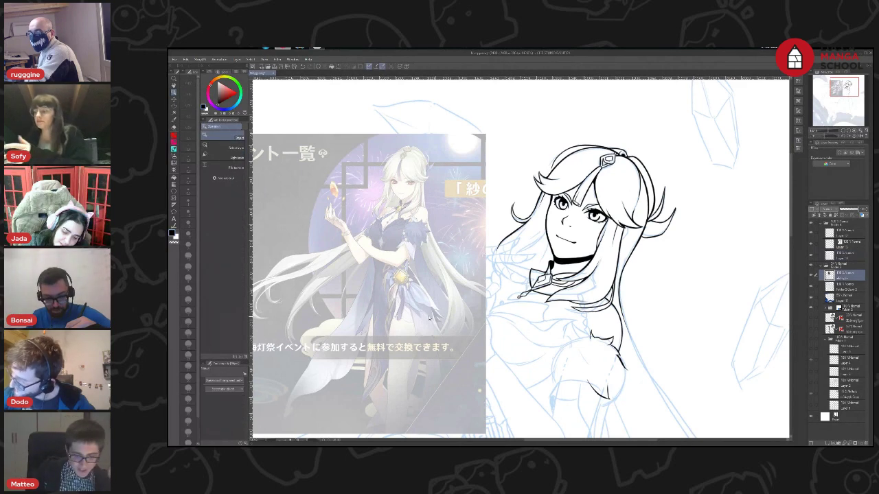
drag(429, 317, 354, 322)
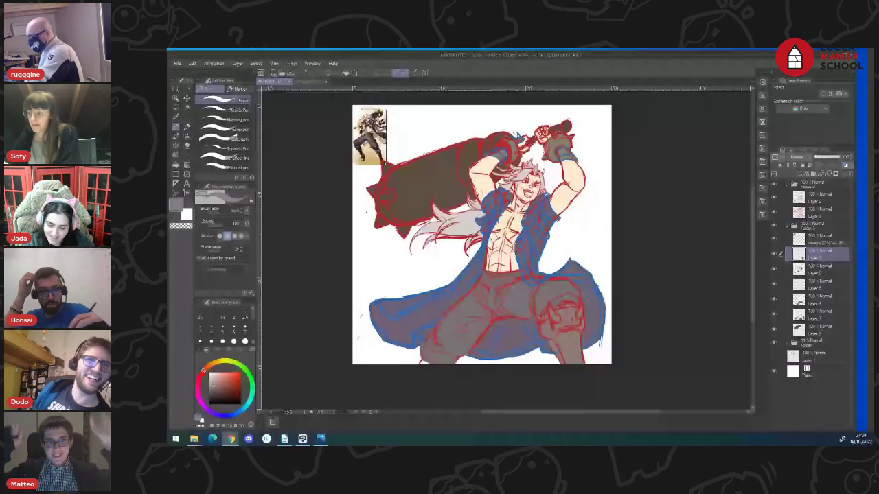
click(598, 189)
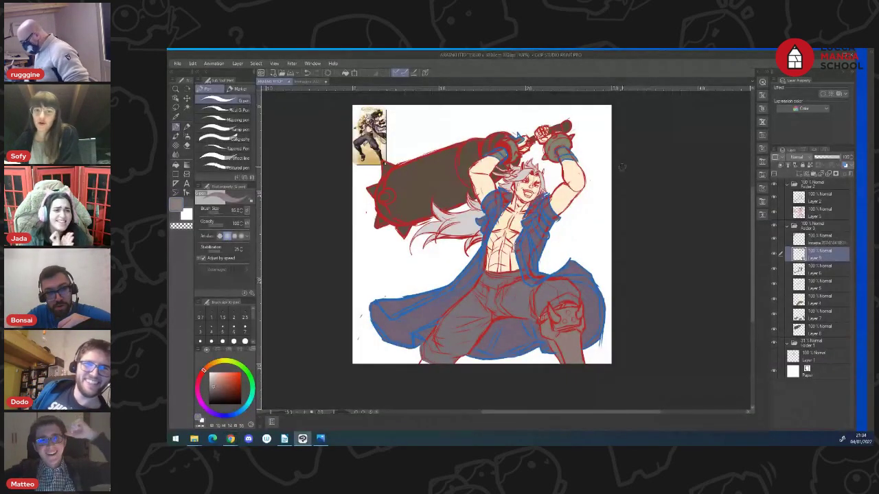
drag(553, 212, 549, 180)
scroll(549, 198, up, 2)
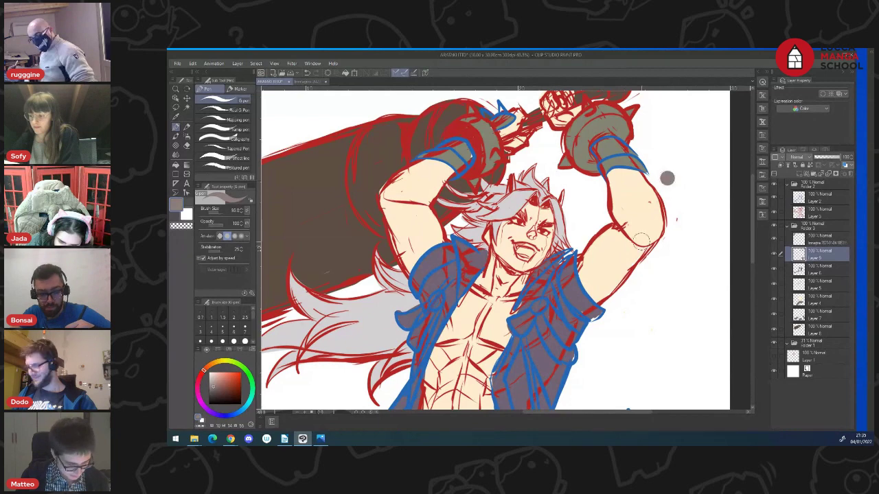
scroll(641, 296, down, 4)
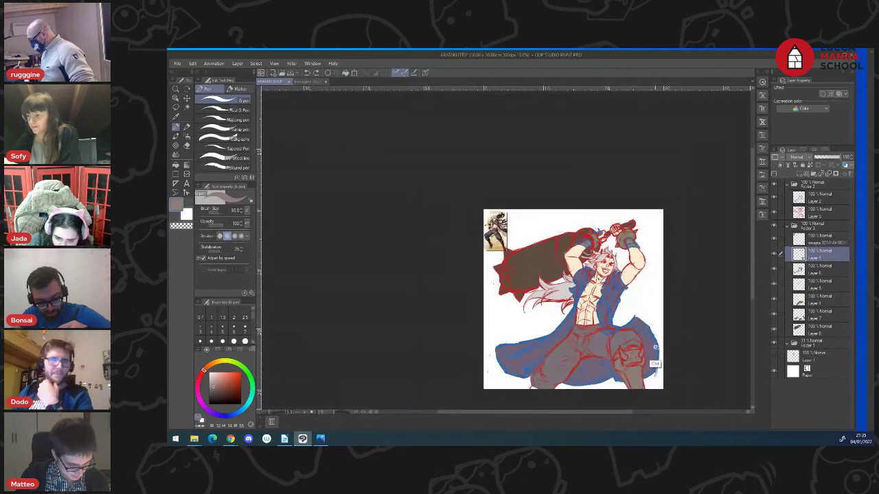
scroll(661, 399, up, 1)
scroll(636, 232, up, 1)
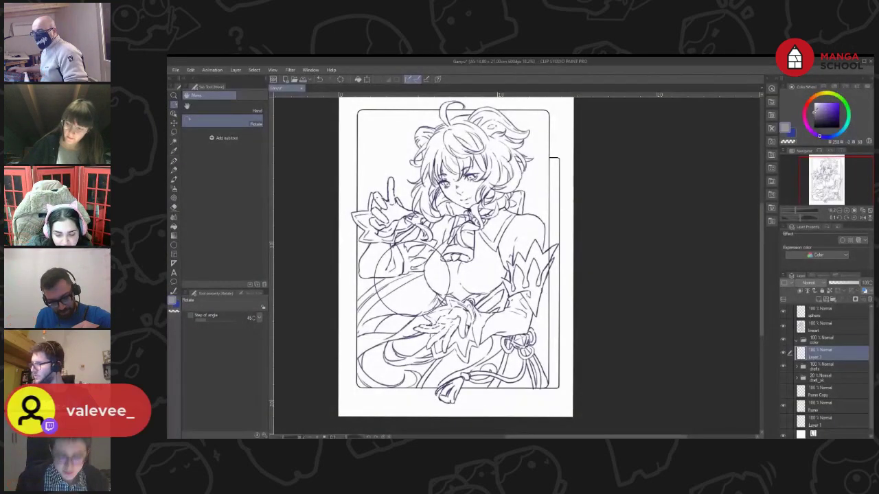
Fill the girl's head, raised hand and upper torso with flat grey by lassoing around them with the enclosed-area fill tool
scroll(508, 233, up, 3)
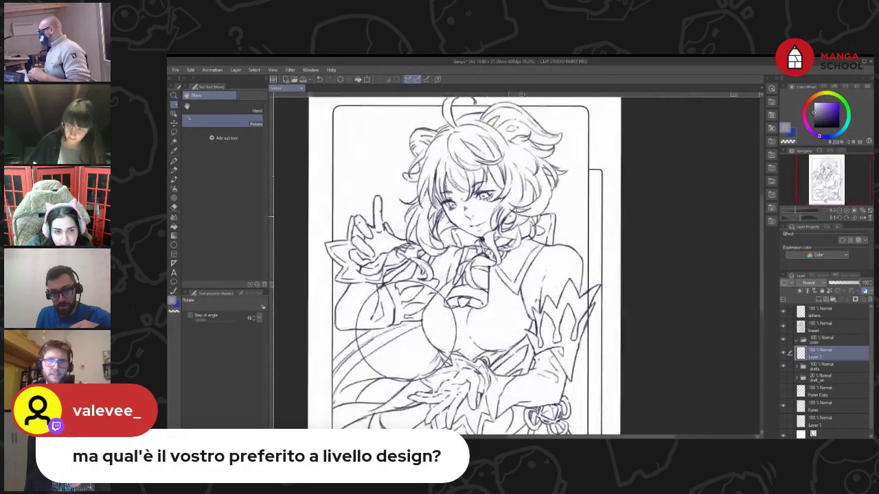
drag(467, 219, 484, 262)
scroll(544, 228, up, 1)
key(m)
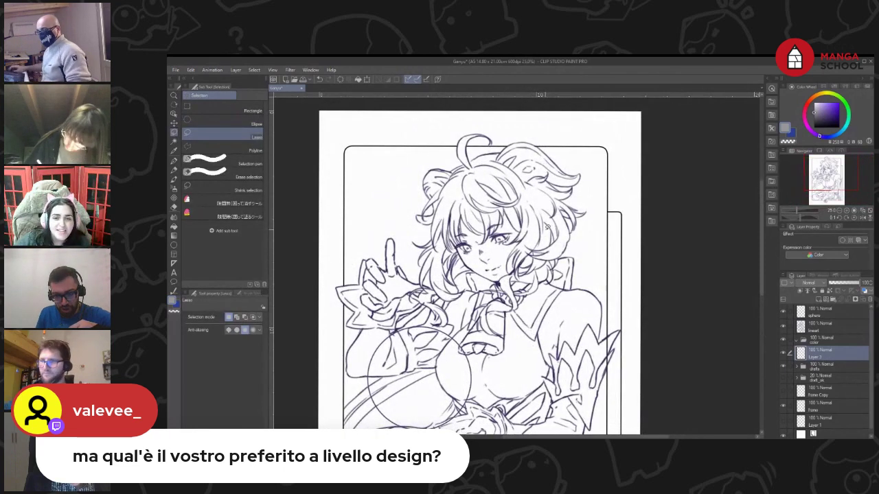
click(232, 217)
mouse_move(534, 123)
mouse_down()
mouse_move(477, 136)
mouse_move(338, 254)
mouse_move(314, 352)
mouse_move(331, 394)
mouse_move(539, 404)
mouse_move(563, 142)
mouse_move(486, 130)
mouse_up()
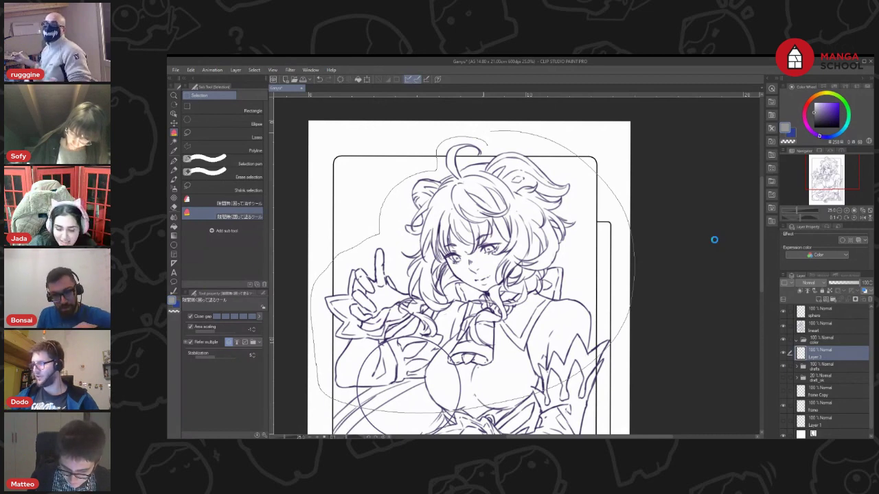
Lasso the girl's lower body, sleeve and remaining white chest area to extend the flat grey fill across them
mouse_move(709, 260)
mouse_down()
mouse_move(700, 263)
mouse_move(695, 133)
mouse_move(677, 119)
mouse_move(674, 129)
mouse_up()
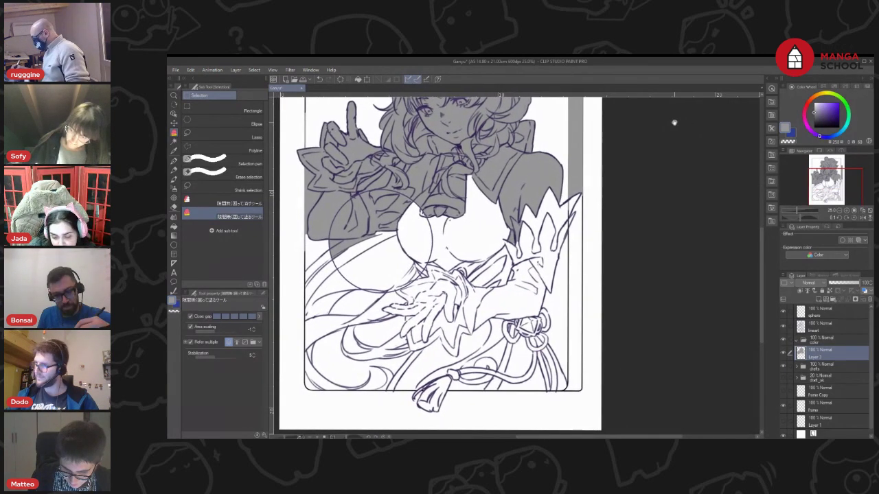
mouse_move(559, 180)
mouse_down()
mouse_move(593, 233)
mouse_move(555, 317)
mouse_move(582, 382)
mouse_move(533, 413)
mouse_move(403, 420)
mouse_move(317, 404)
mouse_move(284, 283)
mouse_move(371, 206)
mouse_up()
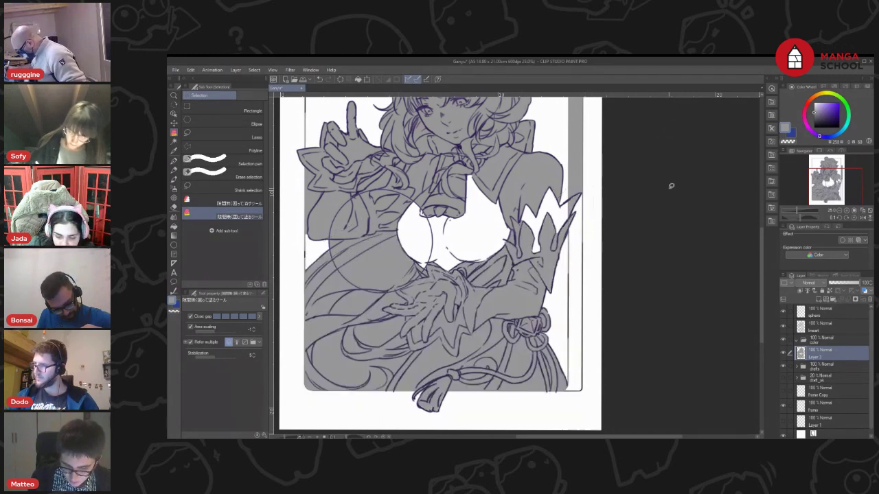
mouse_move(446, 161)
mouse_down()
mouse_move(450, 301)
mouse_move(449, 159)
mouse_up()
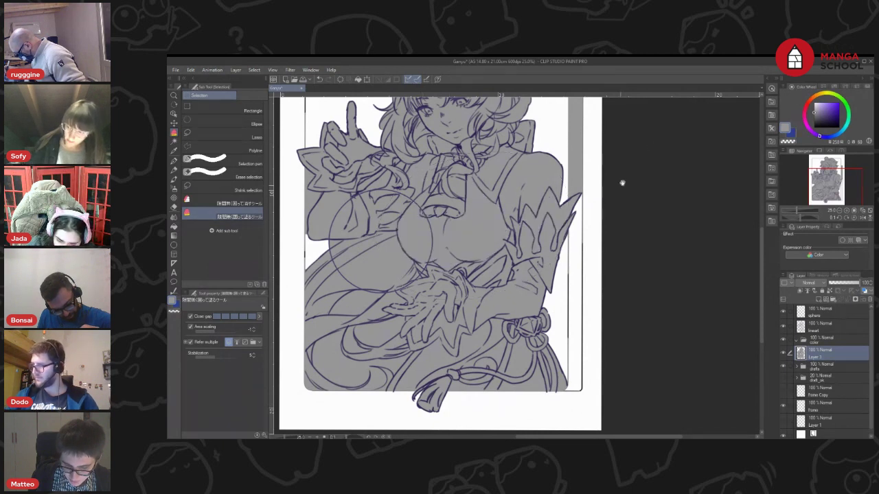
Clear the grey fill from the background gaps between the lower hair strands near the frame's bottom corner, using Refer other layers
scroll(594, 194, down, 2)
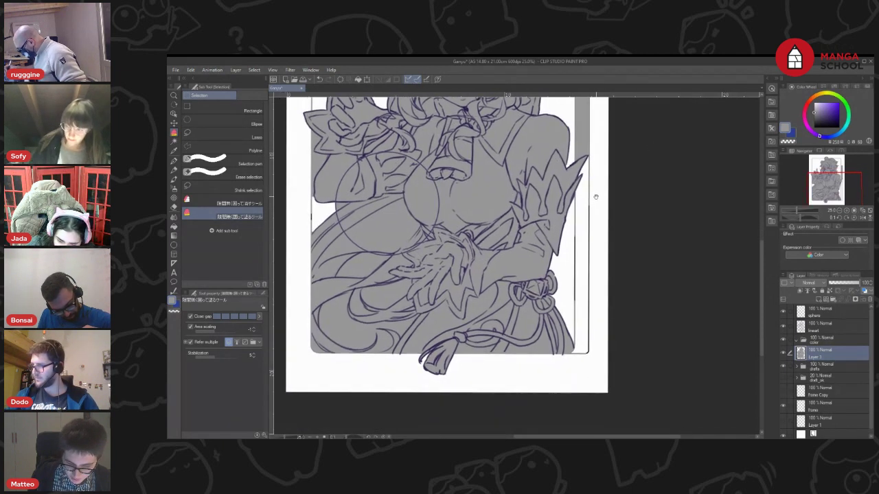
drag(595, 196, 604, 201)
scroll(577, 212, up, 2)
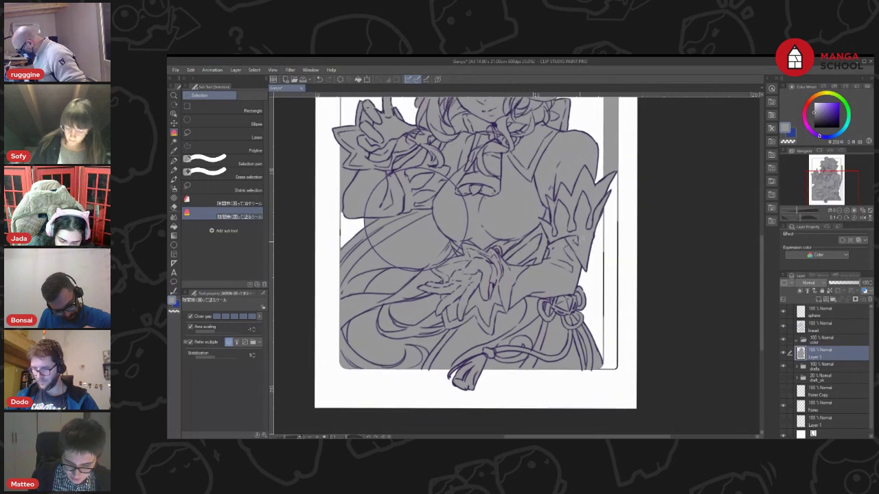
key(g)
click(385, 338)
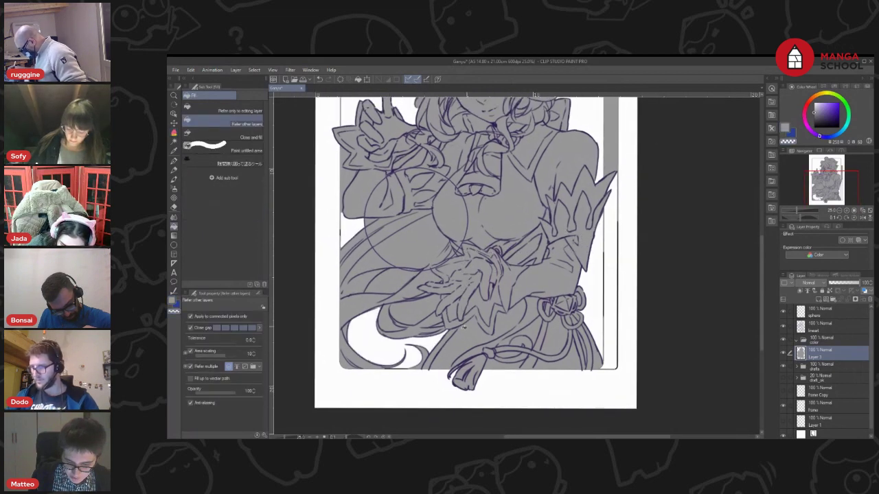
drag(386, 322, 427, 331)
click(427, 330)
click(450, 321)
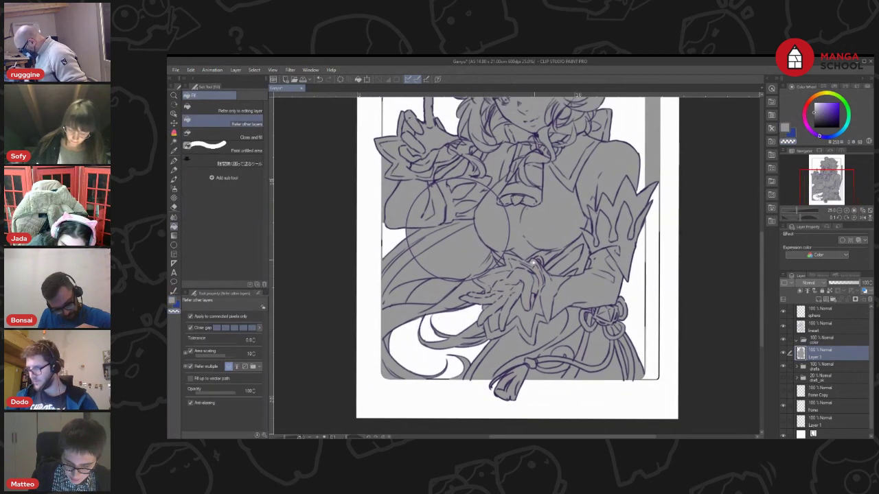
Clear the grey fill from the background gaps between the upper hair strands beneath the raised arm's sleeve
drag(481, 337, 471, 314)
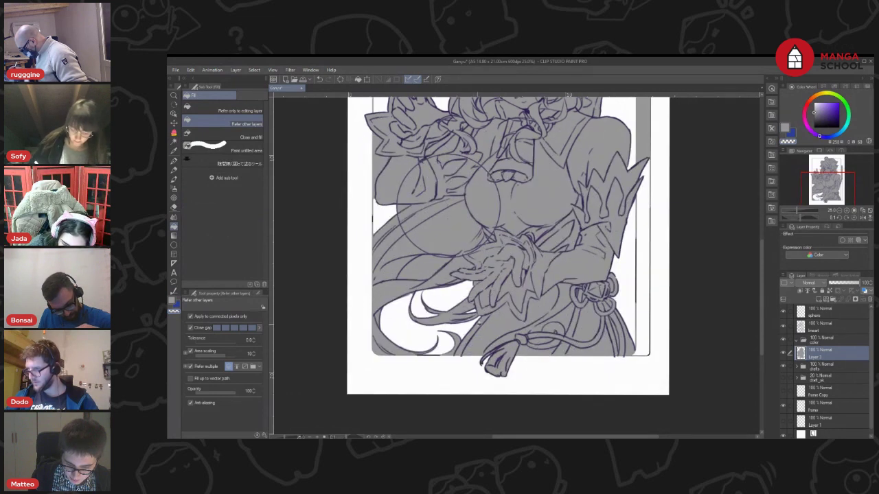
click(432, 266)
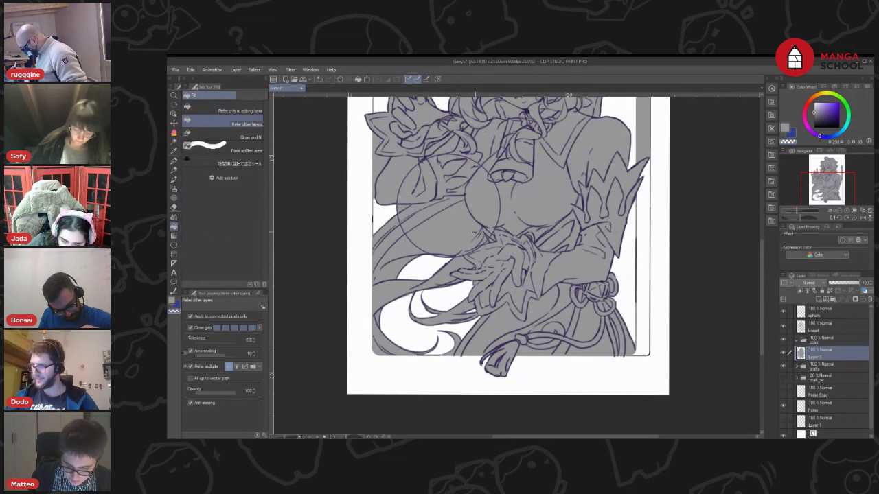
scroll(440, 267, up, 4)
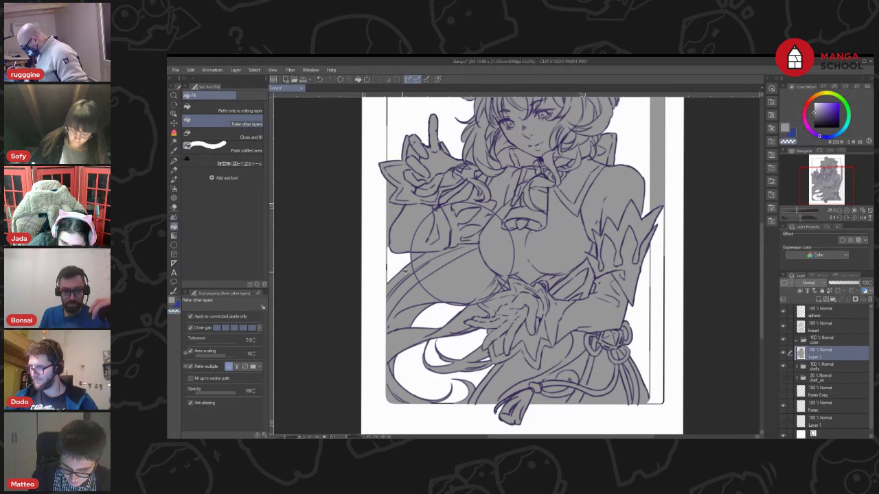
click(418, 253)
click(408, 294)
click(443, 257)
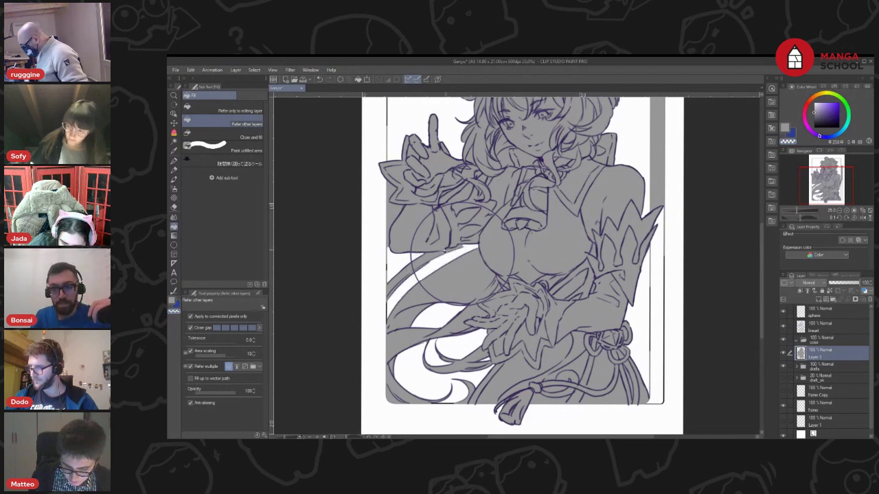
scroll(534, 189, up, 1)
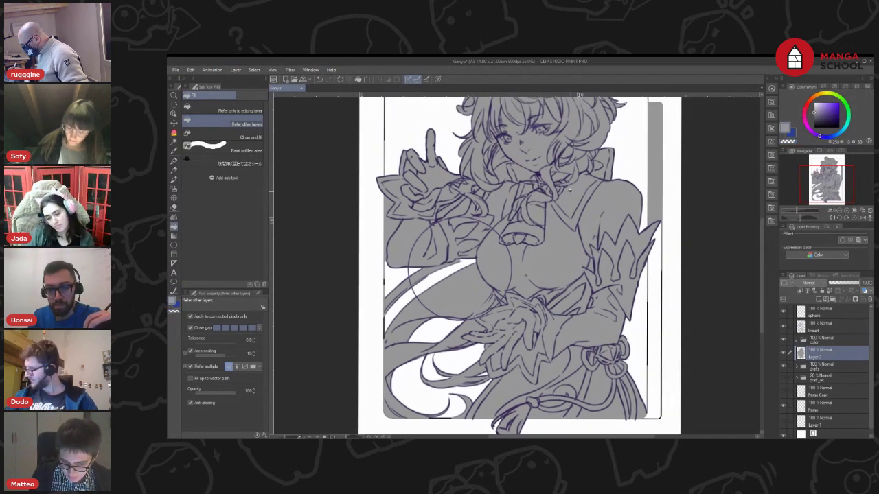
Move the frame layer above the color folder in the layer stack
key(p)
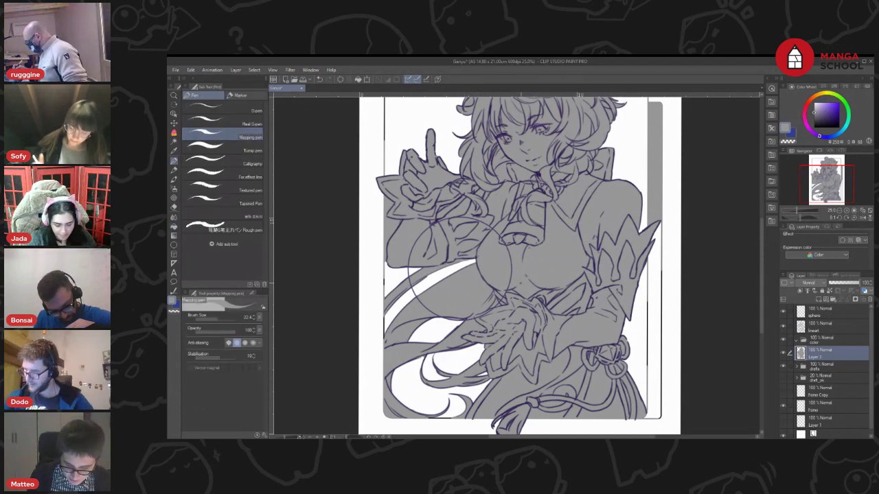
scroll(520, 265, down, 3)
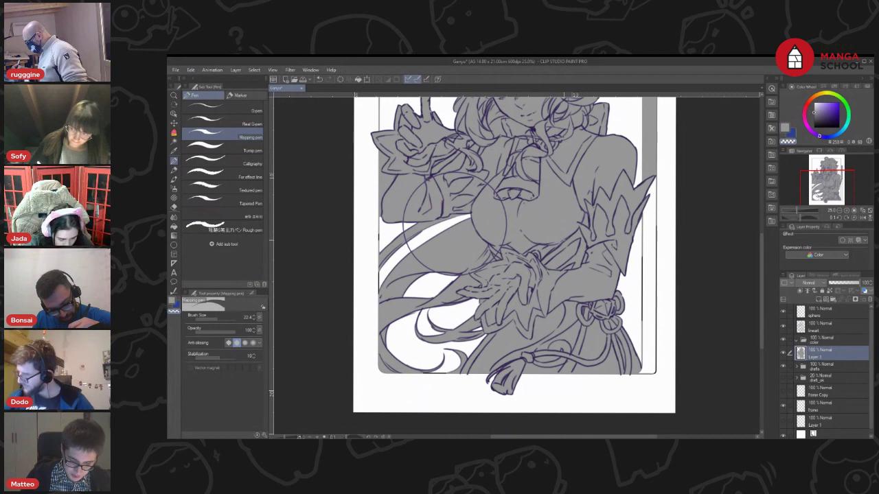
drag(828, 408, 834, 332)
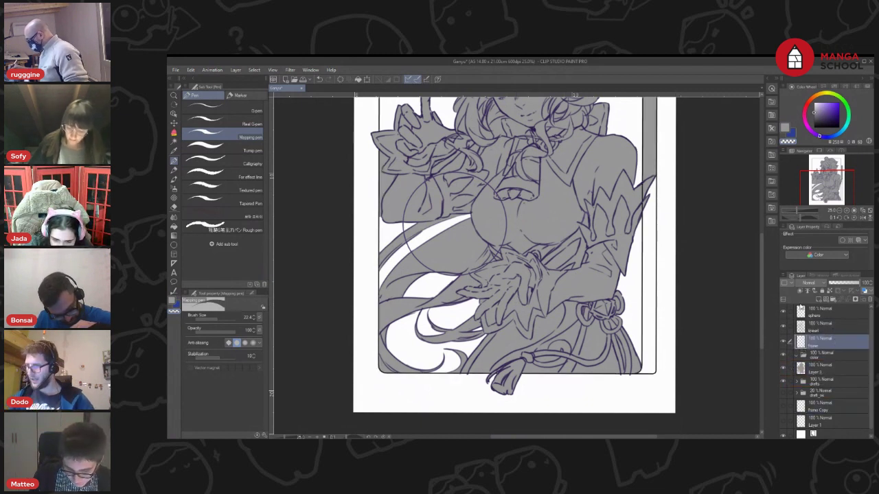
drag(696, 299, 693, 328)
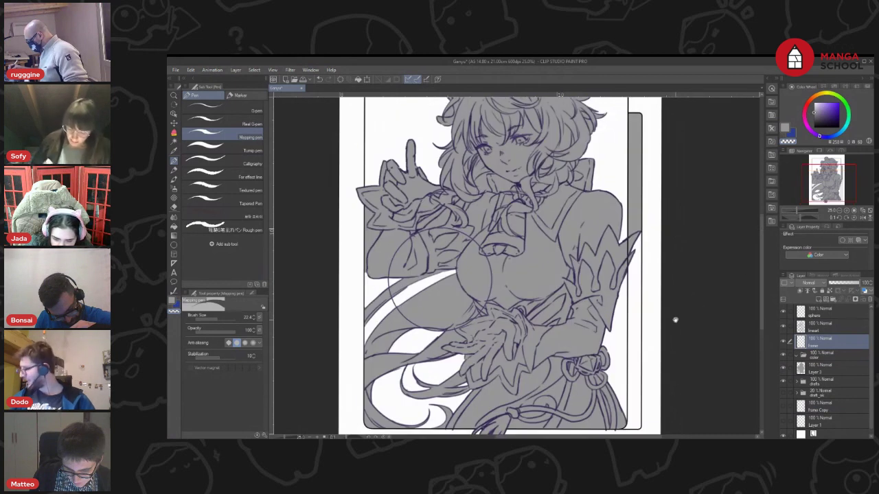
Clear the grey fill inside the curled hair strand on top of the girl's head, on the flat fill layer
click(818, 371)
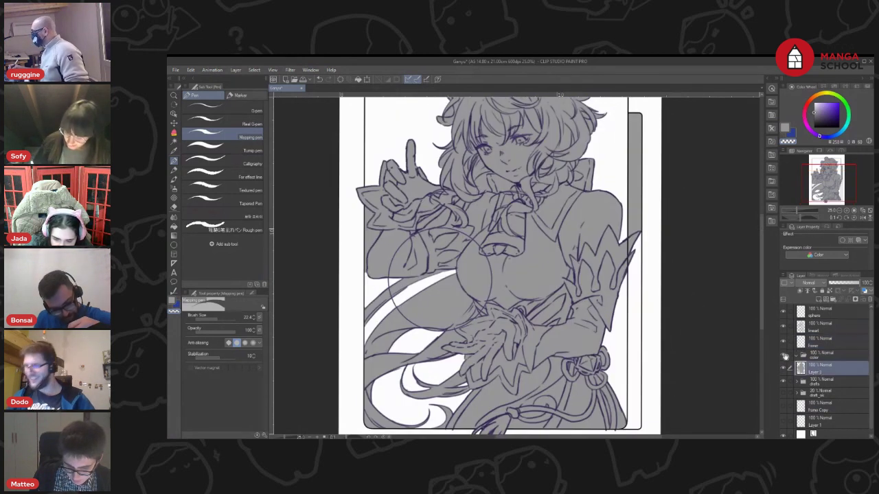
drag(592, 298, 601, 326)
key(g)
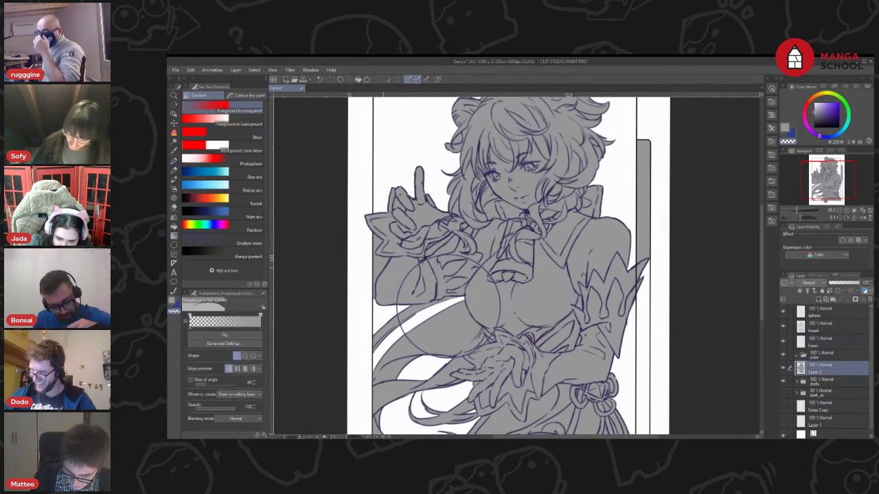
drag(554, 210, 528, 238)
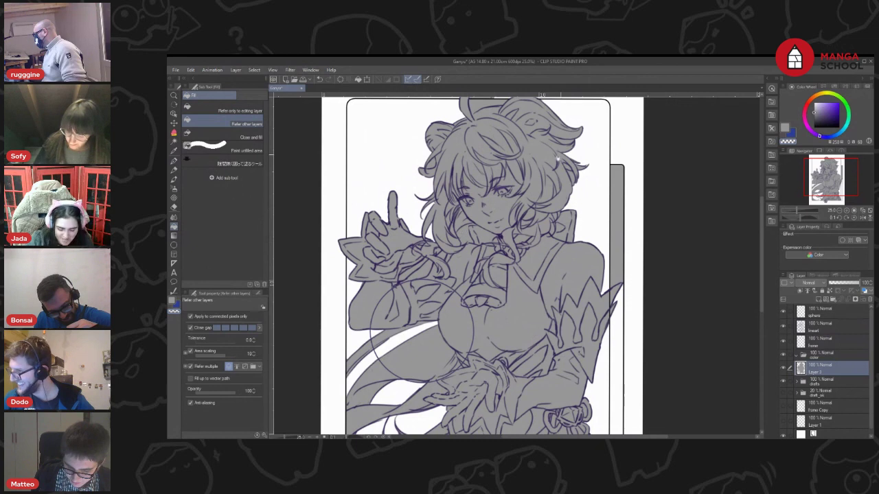
drag(558, 158, 519, 191)
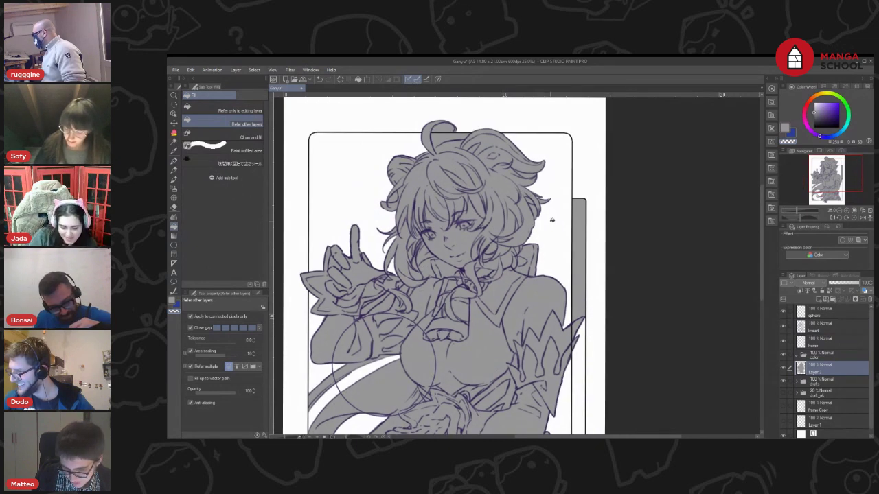
drag(554, 164, 577, 191)
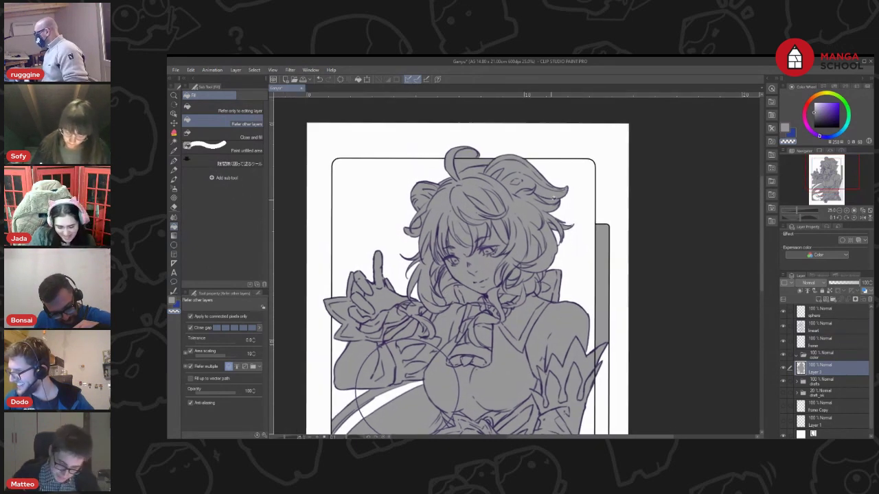
click(471, 163)
click(468, 155)
drag(500, 135, 557, 117)
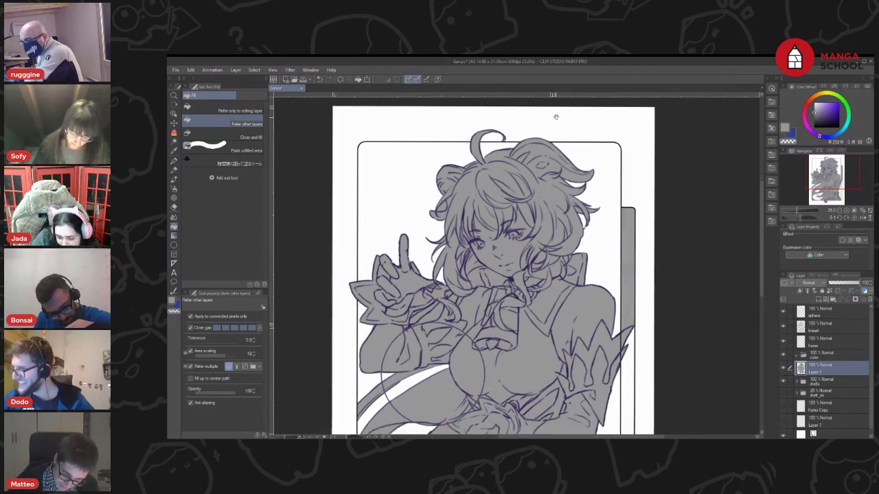
Lower the opacity of the lineart layer so the lines fade over the grey silhouette
drag(531, 206, 515, 177)
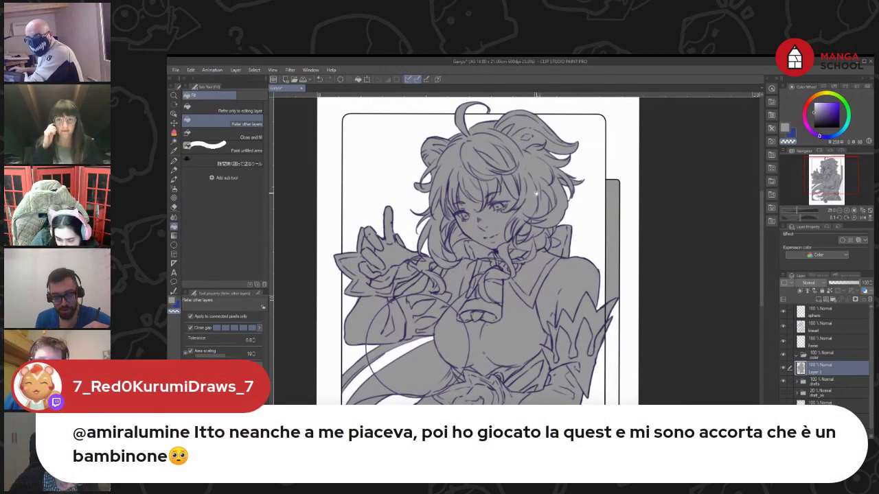
drag(536, 193, 535, 167)
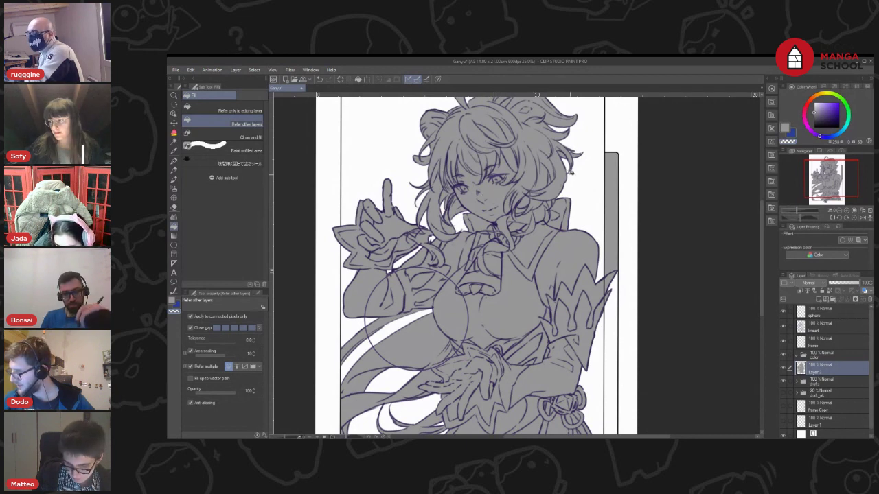
mouse_move(589, 192)
mouse_down()
mouse_move(574, 124)
mouse_move(594, 158)
mouse_move(582, 217)
mouse_up()
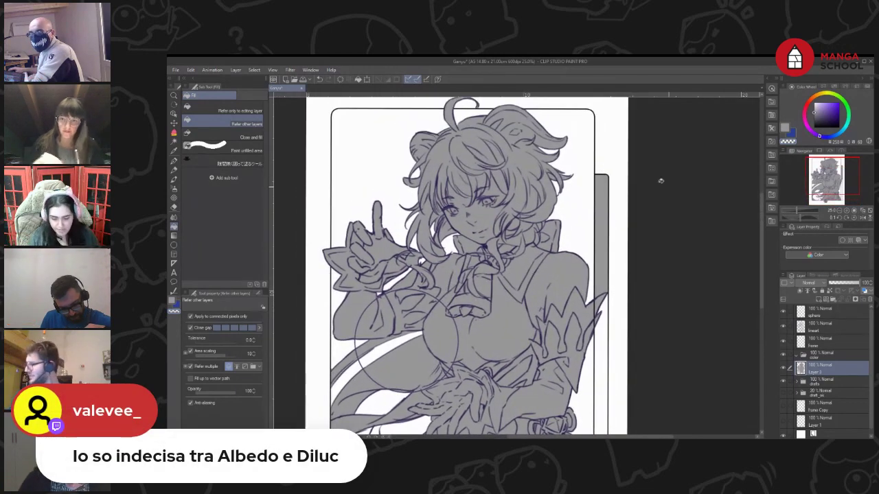
click(827, 331)
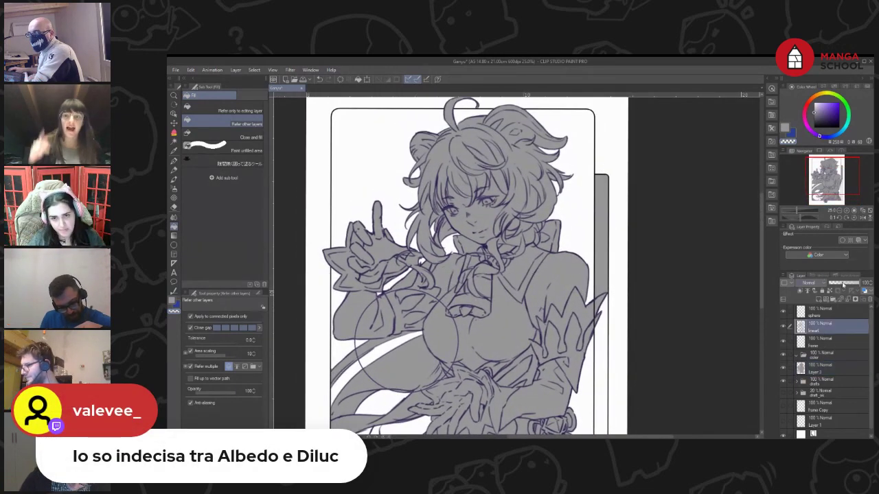
click(842, 283)
click(840, 310)
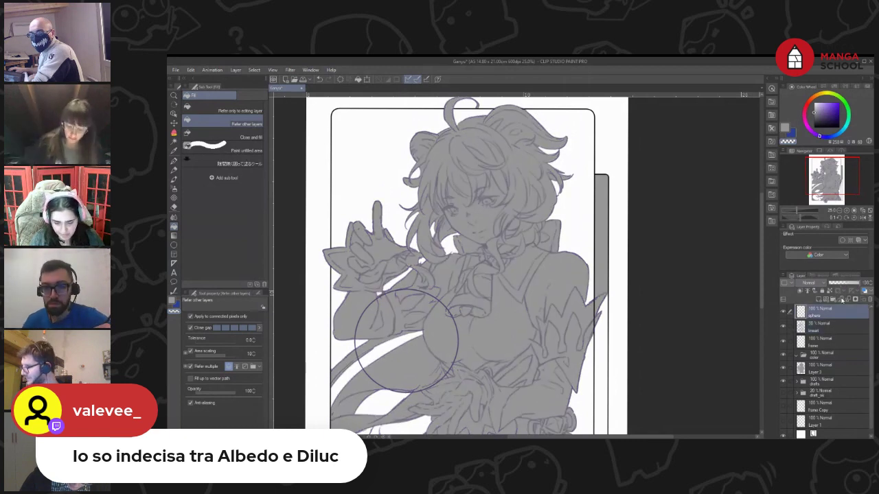
click(839, 323)
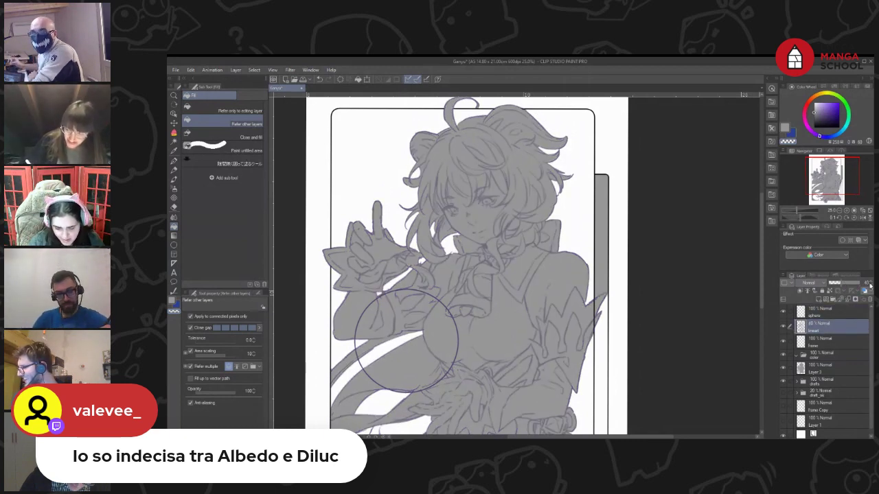
Set the lineart layer to Multiply at 50% opacity and lower the sphere layer's opacity to 50%
click(846, 315)
click(848, 325)
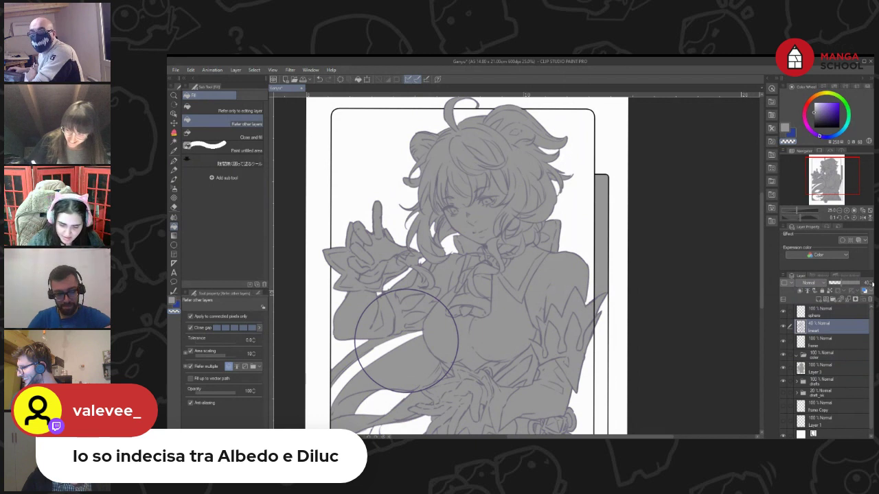
click(812, 283)
click(810, 104)
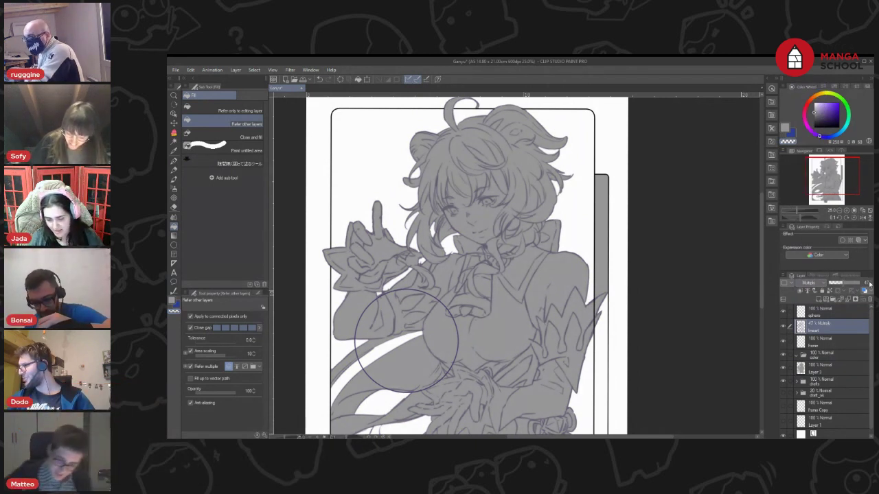
click(848, 314)
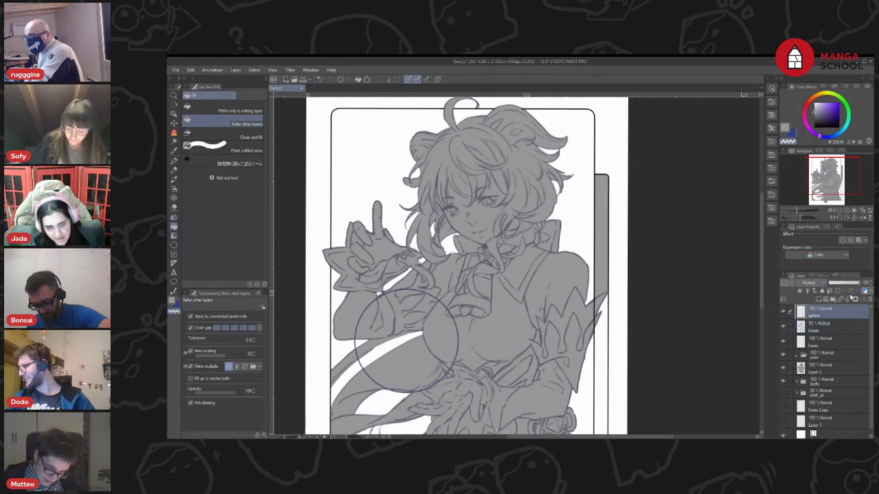
click(846, 283)
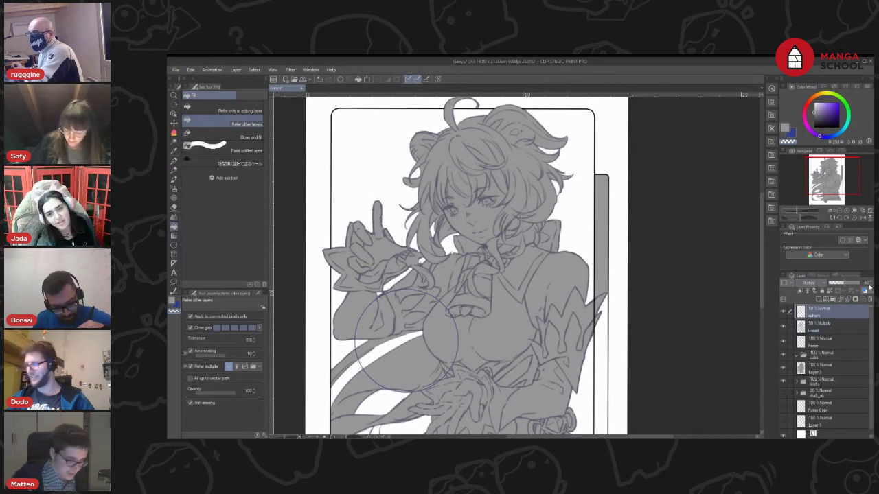
Add a new raster layer inside the color folder, above the flat grey base layer
drag(667, 316, 653, 238)
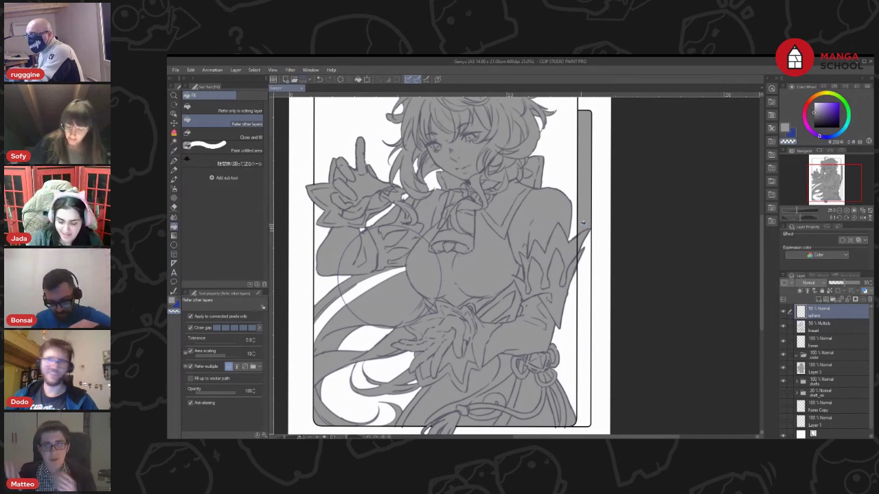
click(834, 370)
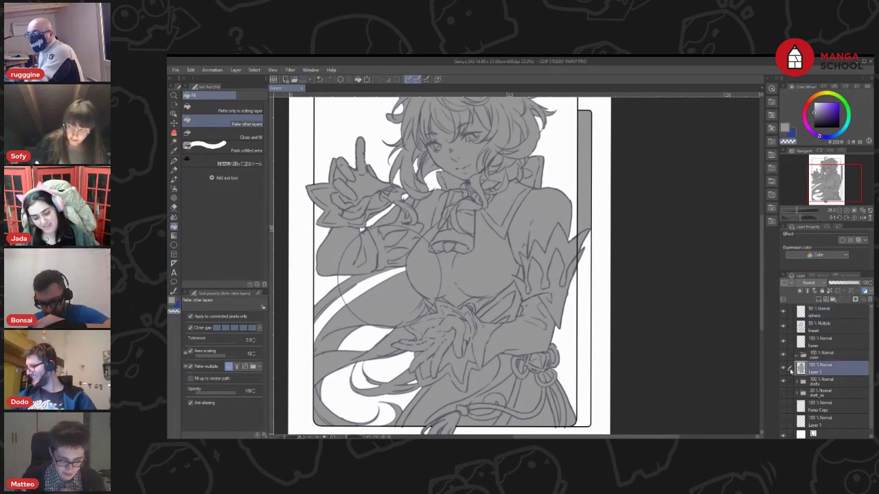
click(819, 355)
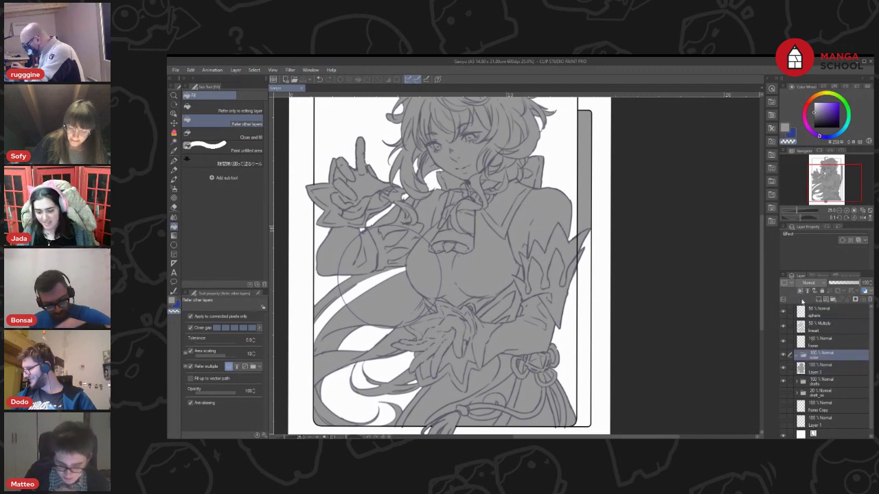
click(820, 300)
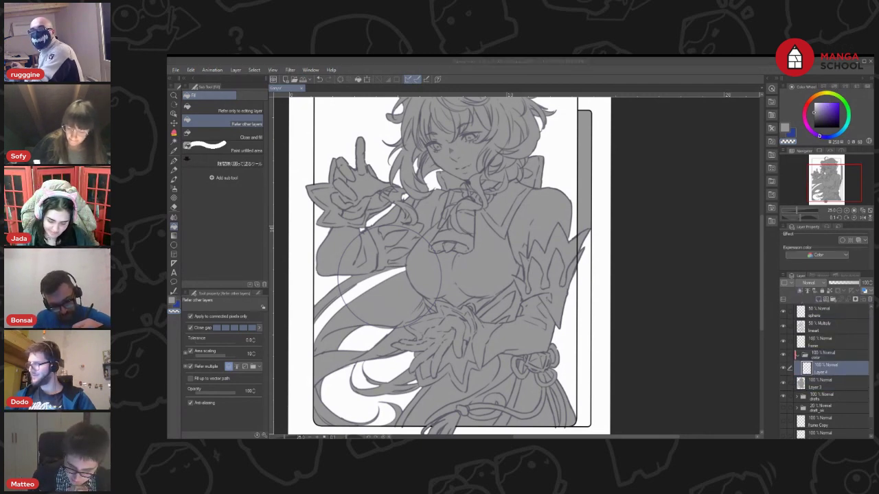
Pick a pale skin tone from the Copic Colors set as the drawing colour
click(828, 88)
click(846, 88)
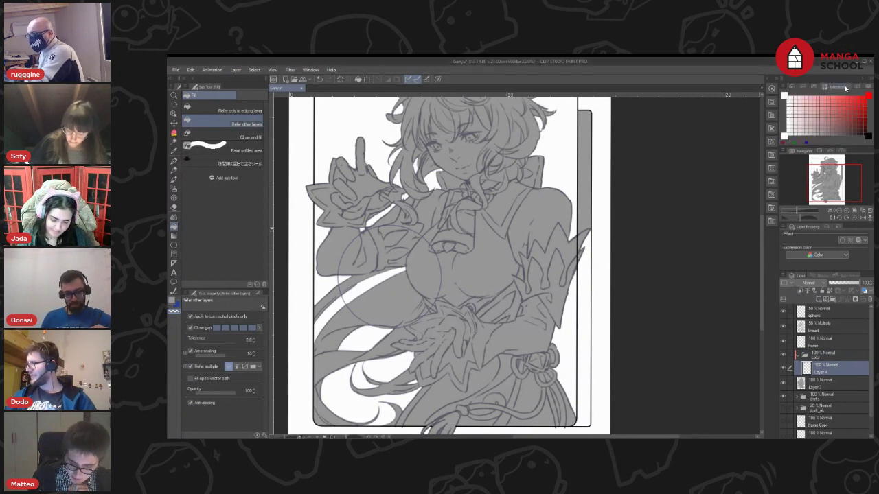
click(857, 88)
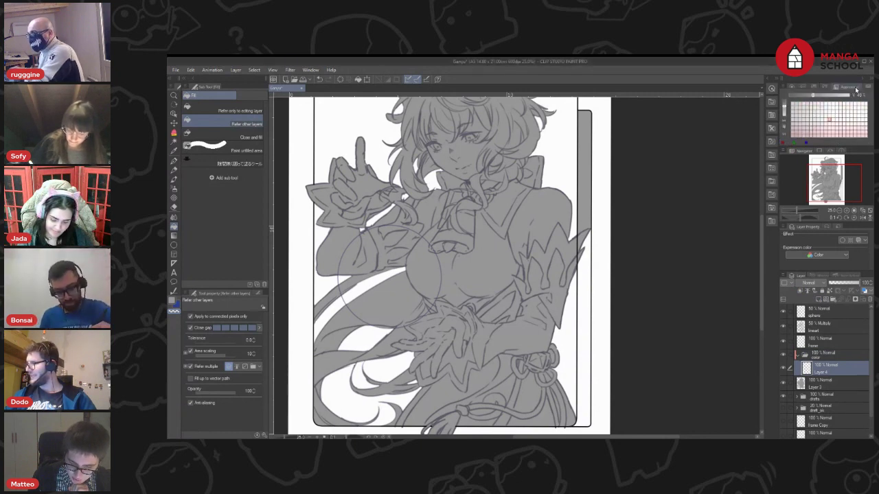
click(811, 86)
scroll(873, 110, down, 5)
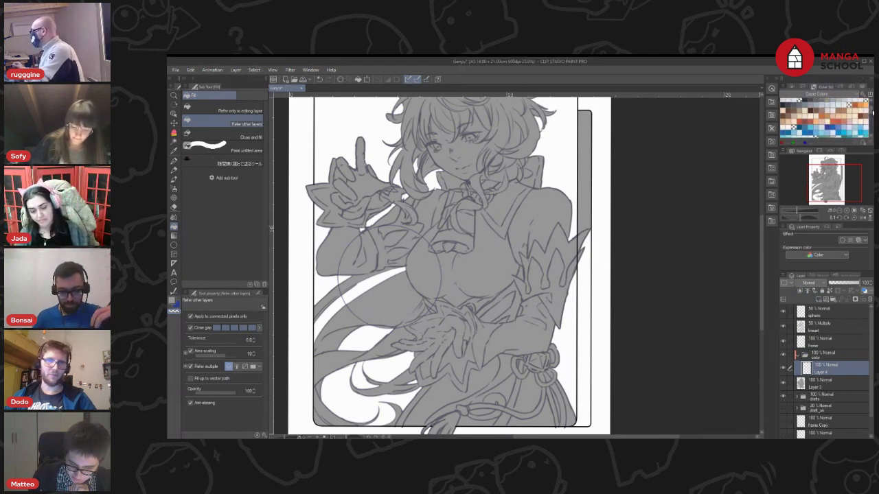
scroll(873, 112, down, 3)
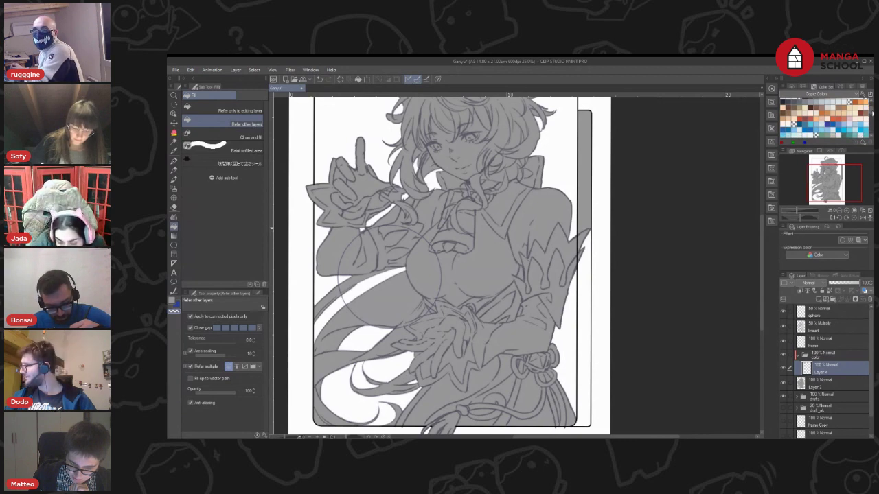
scroll(873, 113, down, 6)
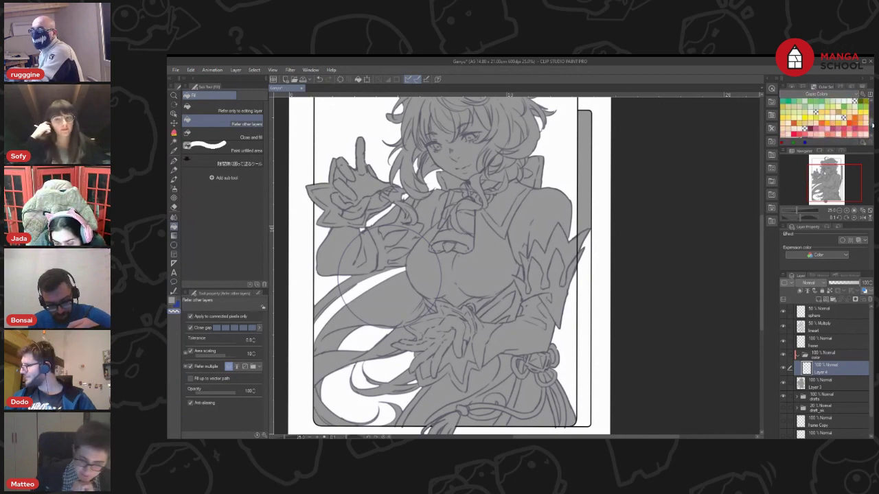
scroll(872, 116, down, 2)
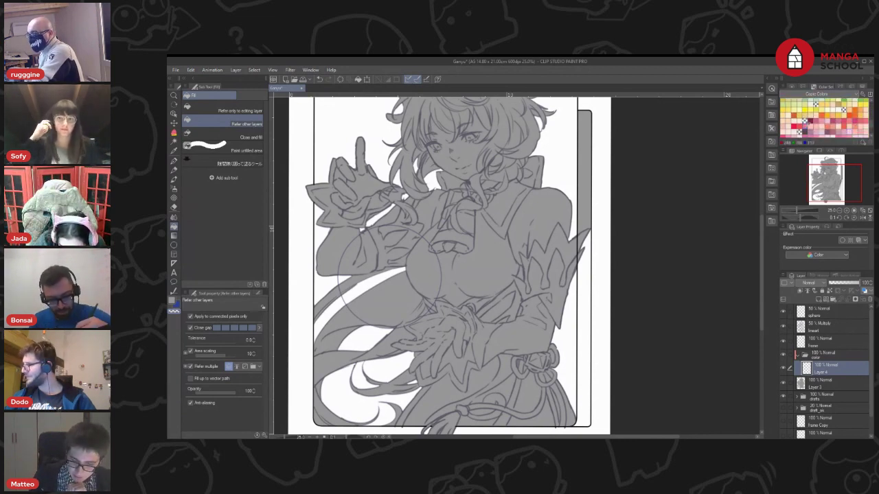
click(827, 127)
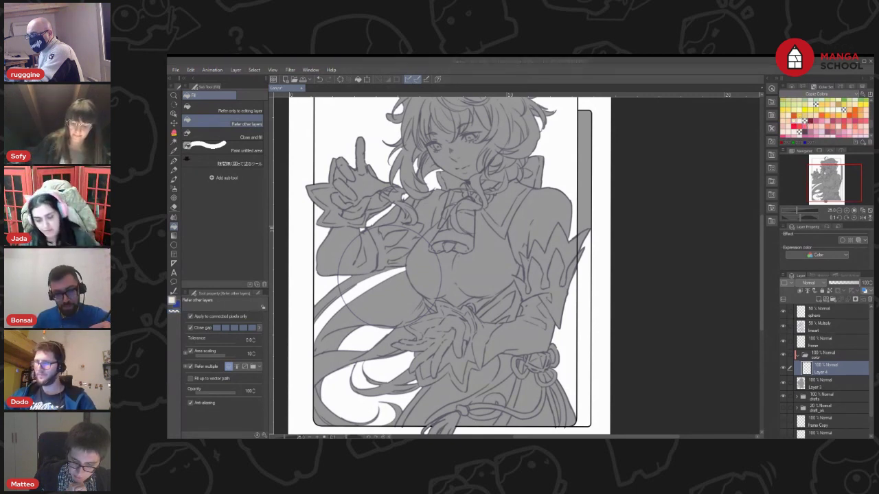
click(690, 132)
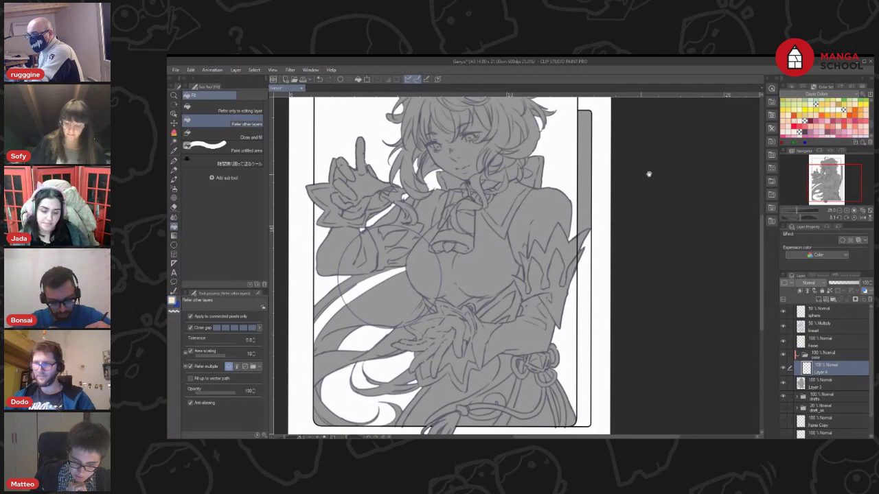
Try painting the pale skin tone over the girl's face with the Wet wash watercolor brush
drag(649, 174, 675, 232)
click(174, 161)
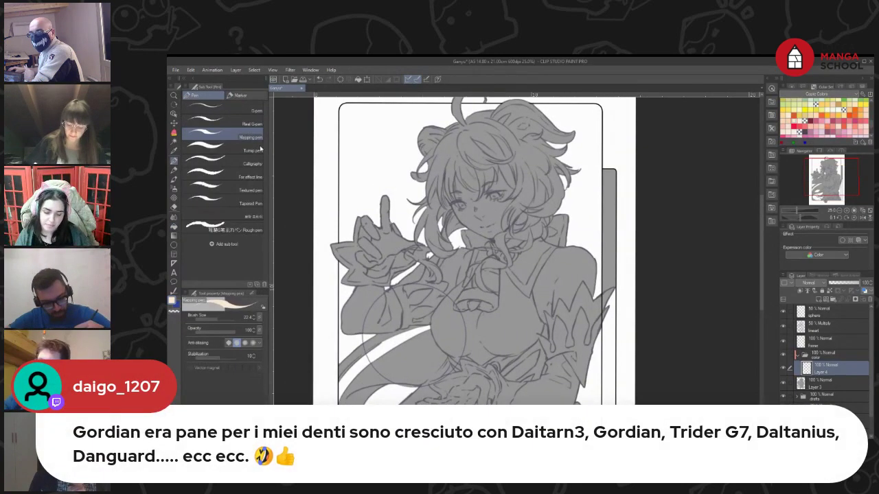
key(b)
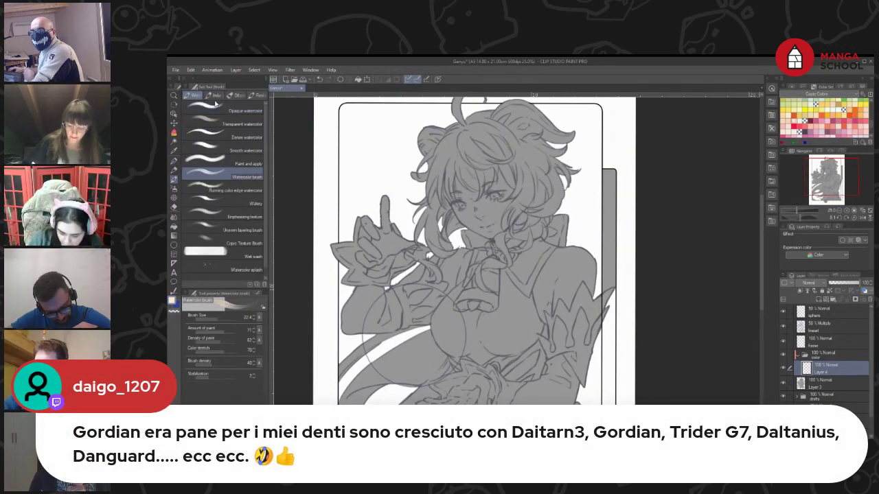
click(234, 255)
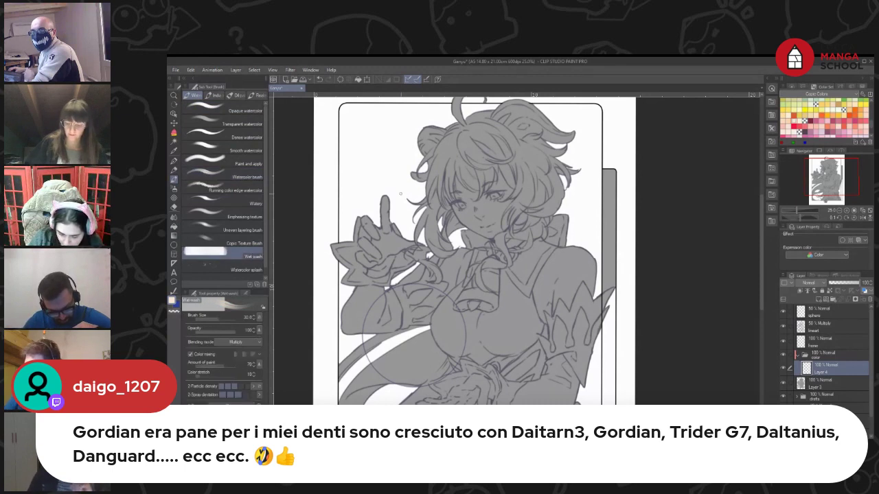
drag(484, 210, 488, 224)
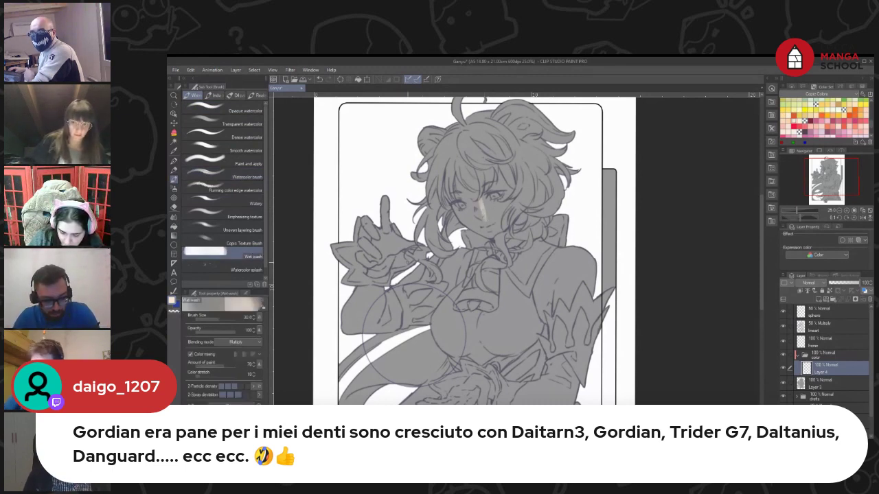
key(ctrl+z)
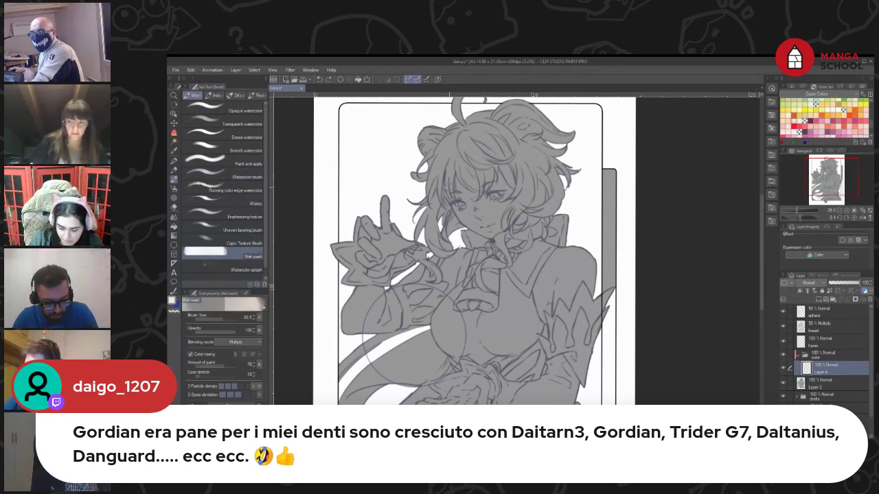
drag(449, 187, 451, 200)
drag(456, 164, 460, 211)
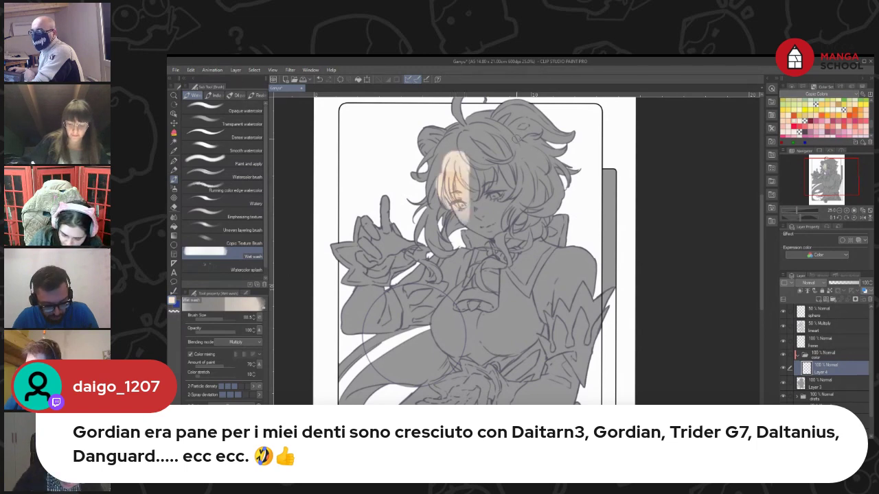
key(ctrl+z)
key(ctrl+z)
key(ctrl+z)
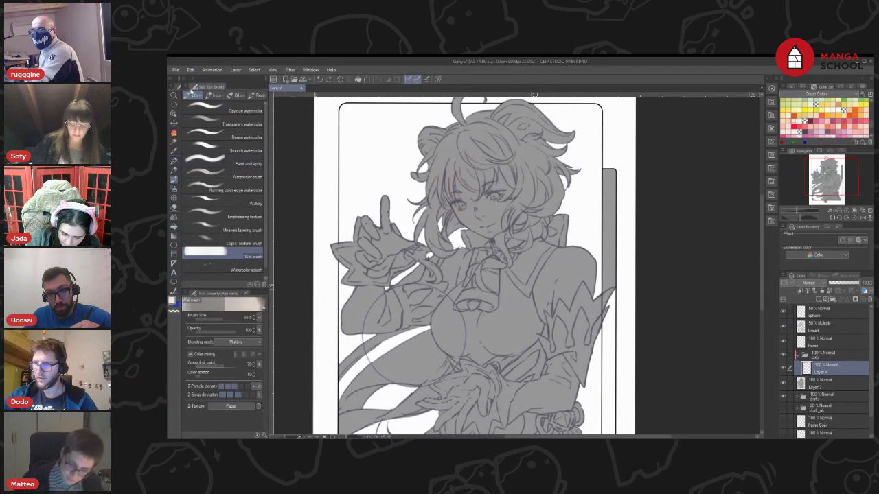
Block in the skin tone over the girl's face and neck with the Turnip pen
click(174, 161)
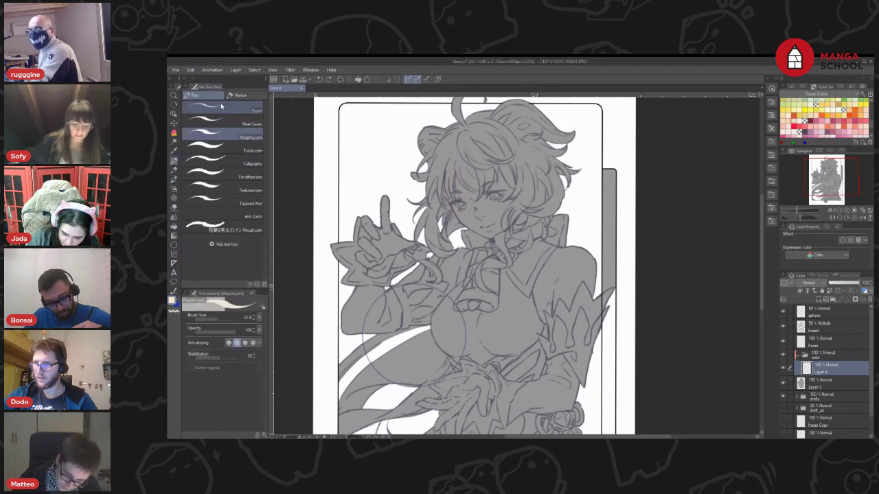
click(253, 151)
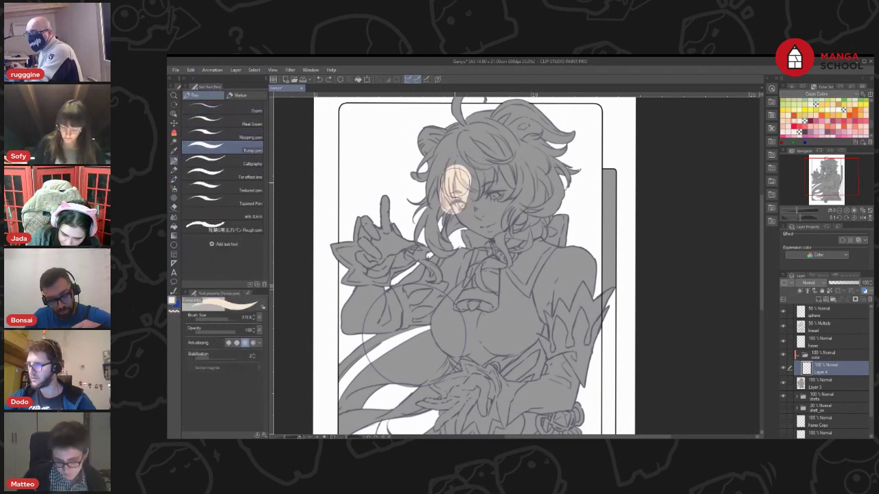
mouse_move(455, 184)
mouse_down()
mouse_move(458, 211)
mouse_move(485, 224)
mouse_move(504, 216)
mouse_move(508, 180)
mouse_move(485, 168)
mouse_move(528, 195)
mouse_move(501, 243)
mouse_move(528, 206)
mouse_move(519, 182)
mouse_move(502, 199)
mouse_up()
Block in the skin tone over both of the girl's bare shoulders with broad strokes
mouse_move(613, 172)
mouse_down()
mouse_move(616, 144)
mouse_move(632, 133)
mouse_up()
drag(635, 182, 598, 179)
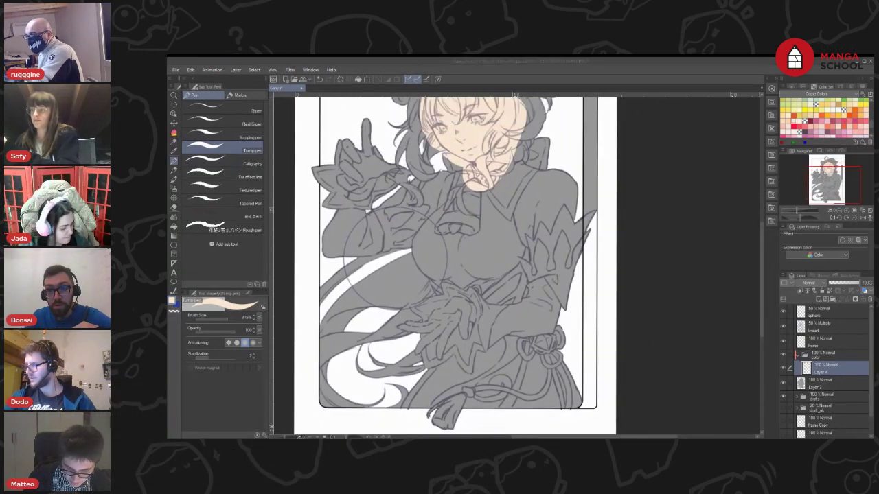
mouse_move(515, 178)
mouse_down()
mouse_move(529, 248)
mouse_move(563, 172)
mouse_move(583, 206)
mouse_up()
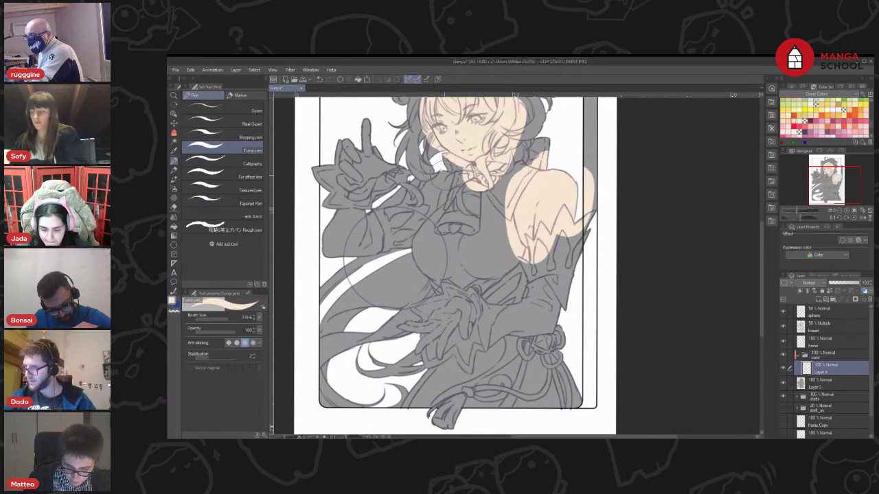
mouse_move(437, 183)
mouse_down()
mouse_move(420, 219)
mouse_move(444, 176)
mouse_move(447, 186)
mouse_up()
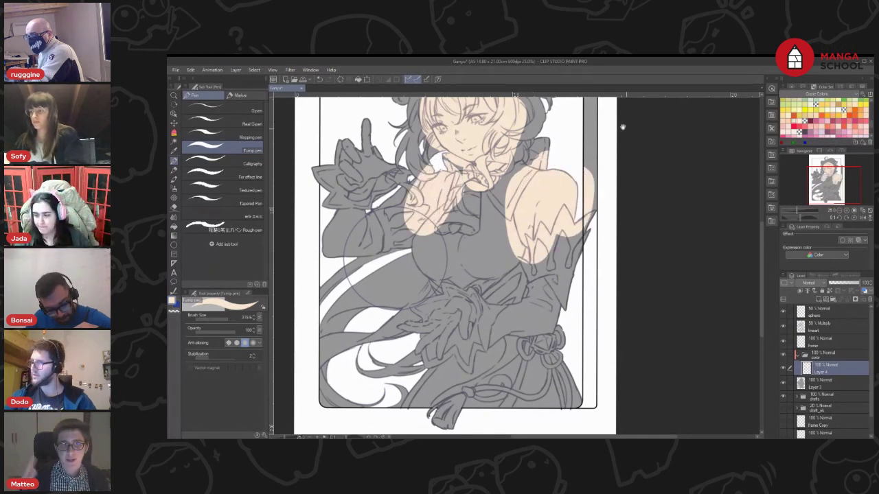
Pick a light blue from the Copic Colors set as the drawing colour
drag(634, 128, 627, 197)
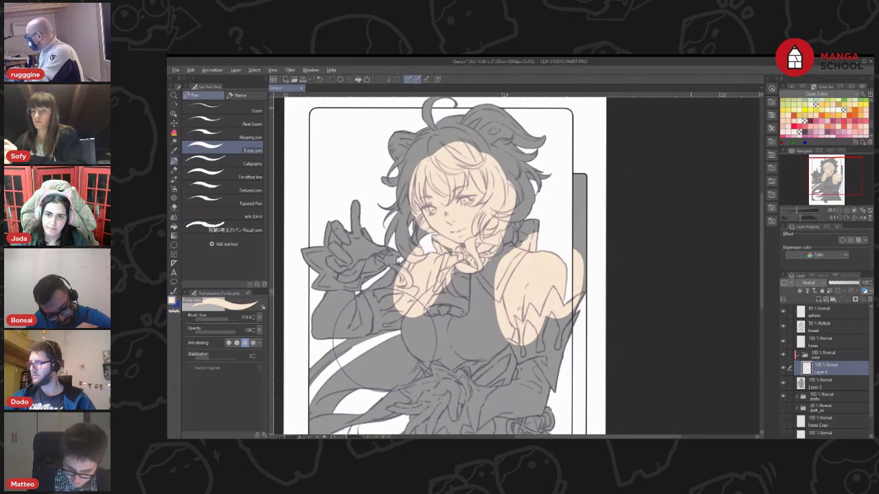
click(870, 118)
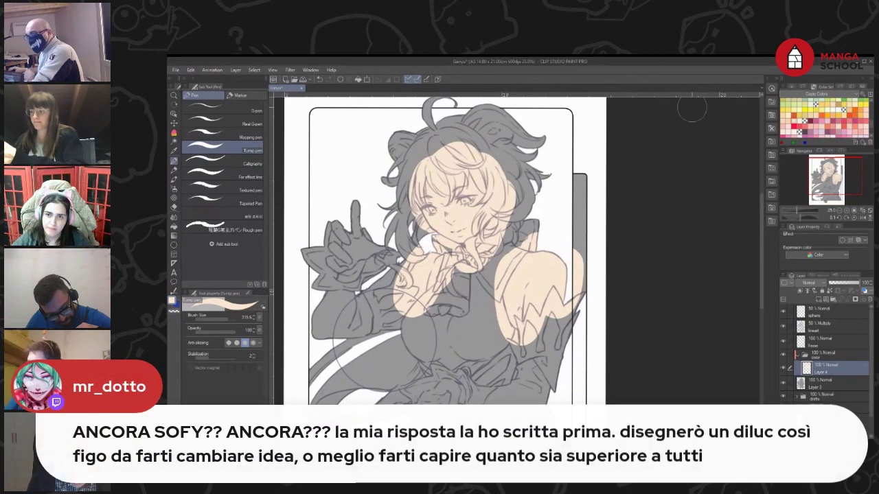
scroll(871, 118, down, 5)
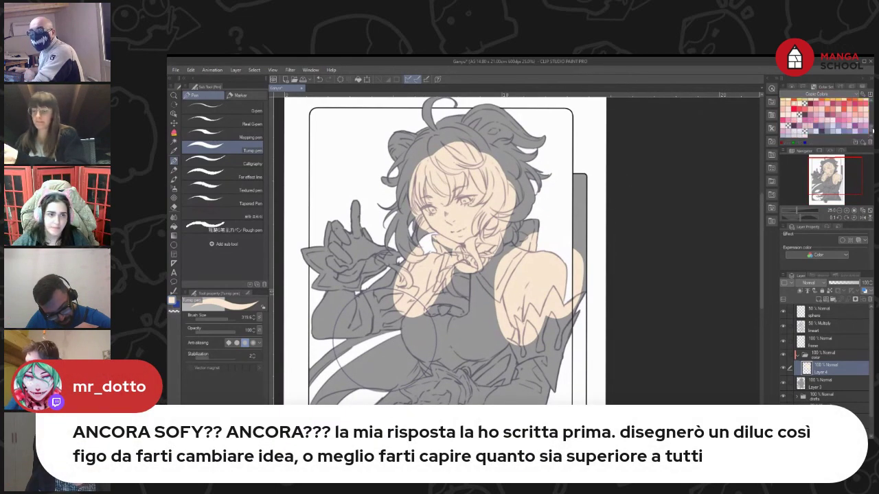
scroll(871, 119, down, 2)
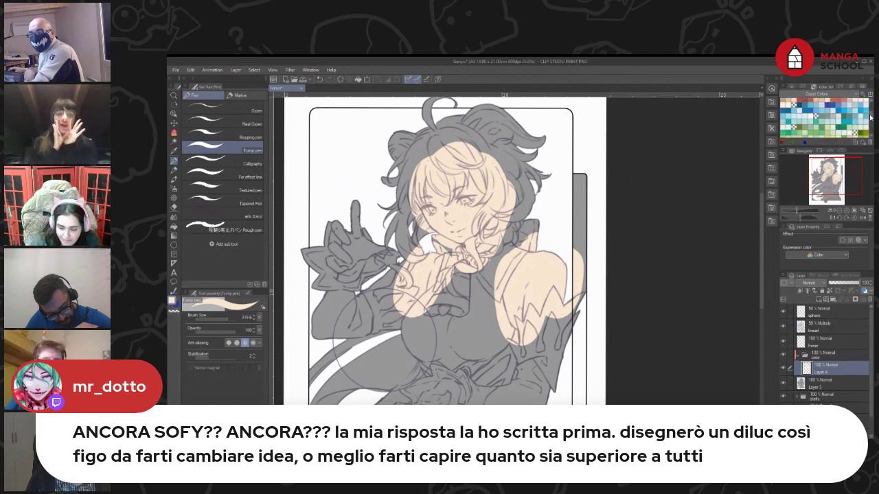
scroll(870, 118, up, 3)
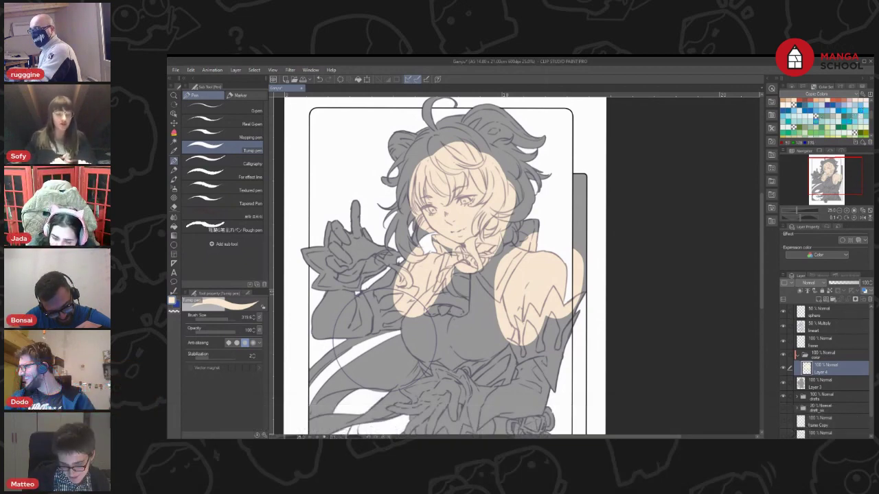
click(790, 118)
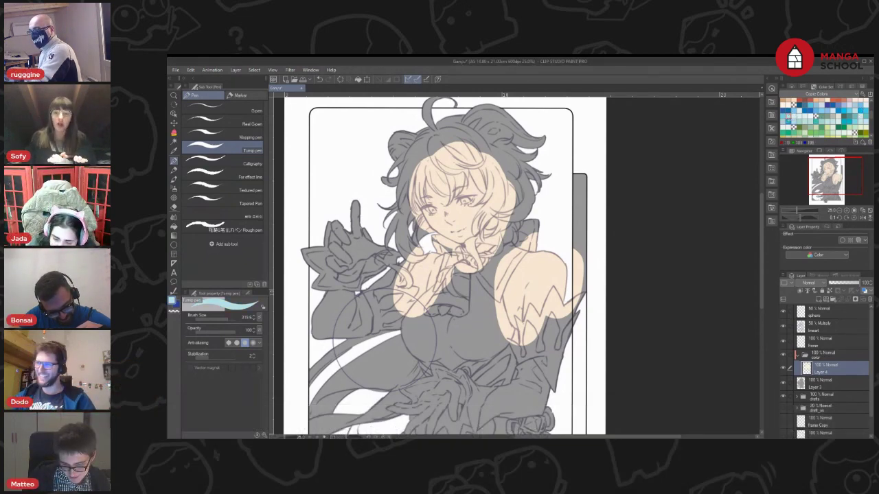
drag(456, 168, 478, 191)
scroll(478, 190, up, 1)
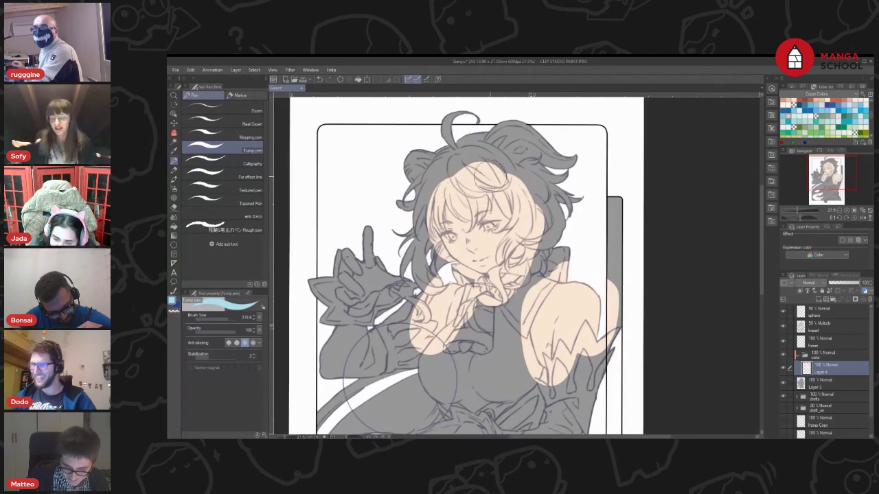
Reduce the Turnip pen's size and paint light blue over the hair locks on the side toward the raised hand
drag(226, 319, 215, 319)
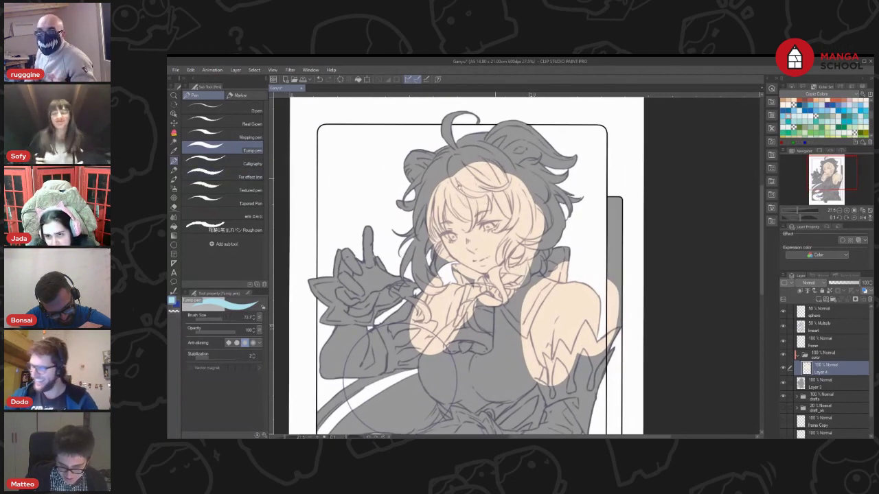
drag(460, 187, 472, 206)
mouse_move(452, 171)
mouse_down()
mouse_move(412, 230)
mouse_move(413, 254)
mouse_up()
drag(441, 212, 423, 267)
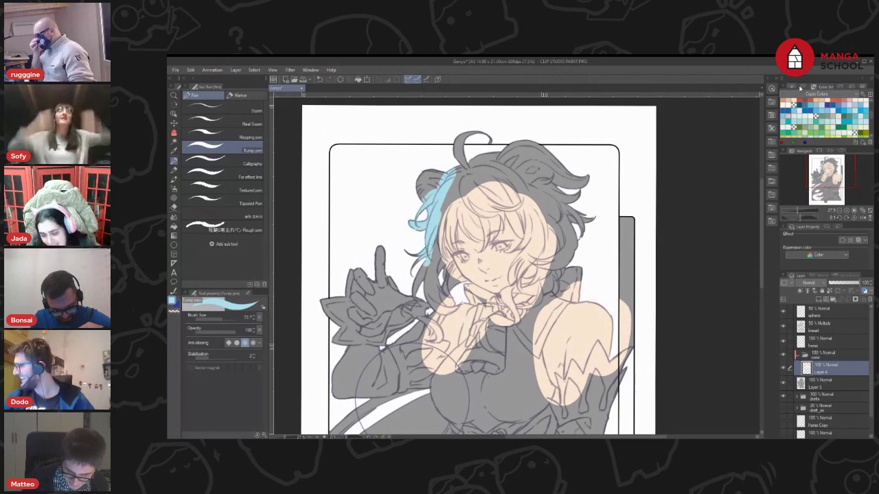
Choose a paler, less saturated blue and paint it over the same side locks down to their curled tips
click(800, 88)
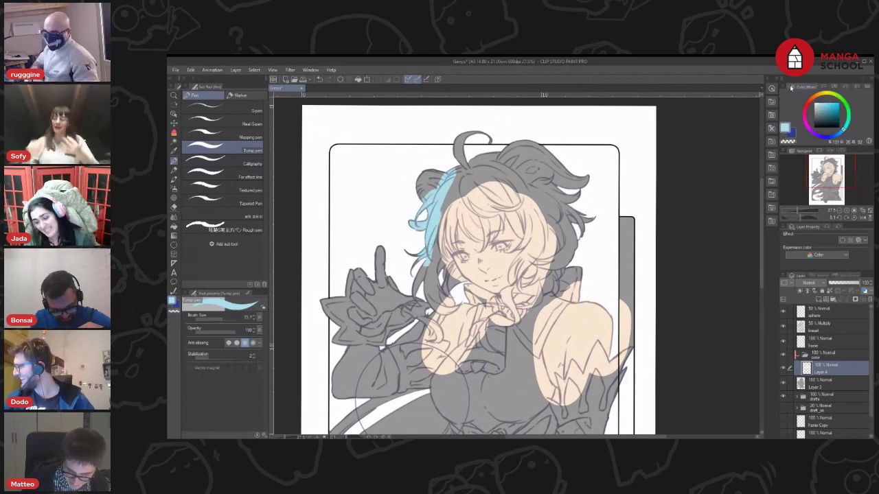
click(820, 105)
mouse_move(443, 206)
mouse_down()
mouse_move(406, 236)
mouse_move(436, 204)
mouse_move(427, 235)
mouse_move(407, 257)
mouse_move(419, 303)
mouse_up()
mouse_move(419, 268)
mouse_down()
mouse_move(432, 309)
mouse_move(451, 311)
mouse_up()
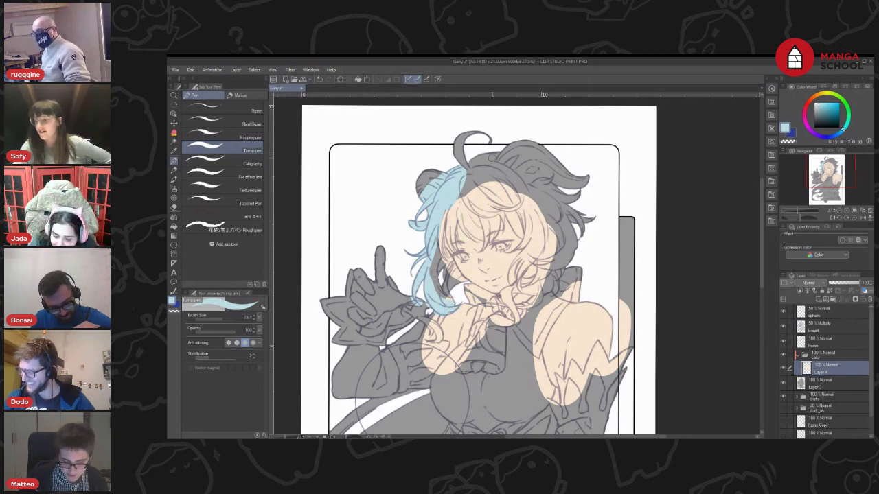
Select the grey base layer, Layer 3, and toggle its visibility to compare its coverage with the line art
drag(505, 187, 514, 152)
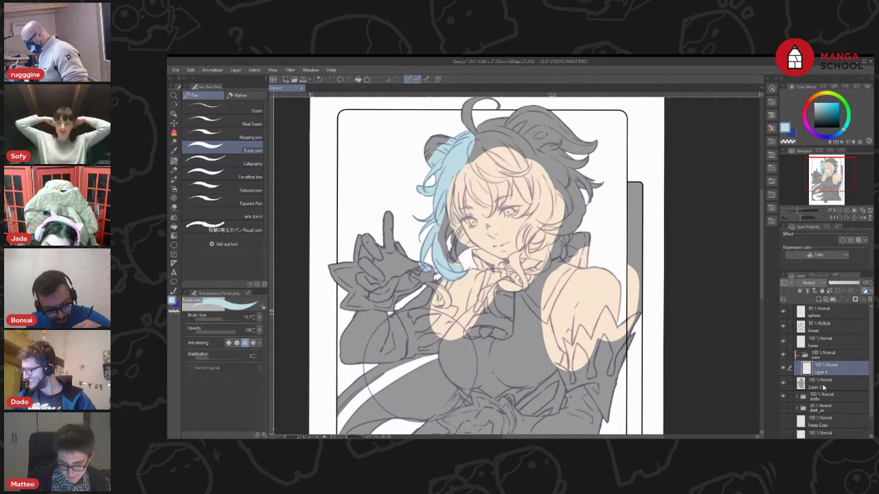
click(823, 386)
key(g)
key(g)
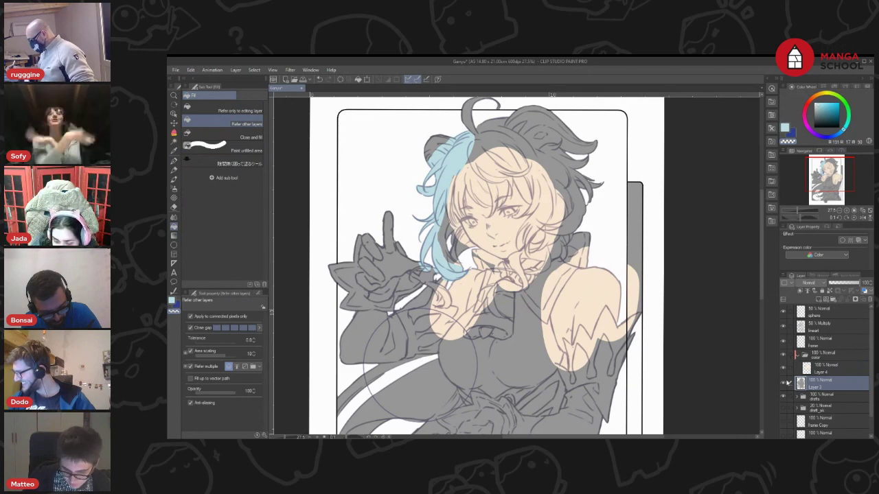
click(784, 384)
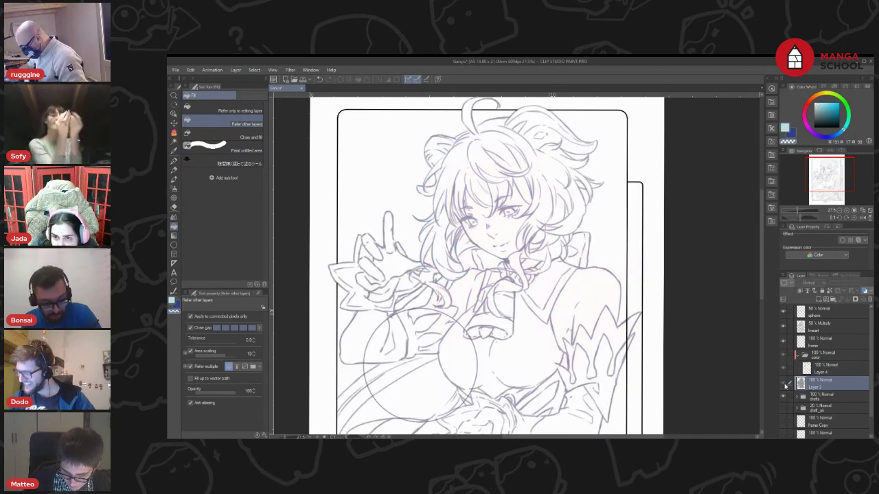
click(785, 384)
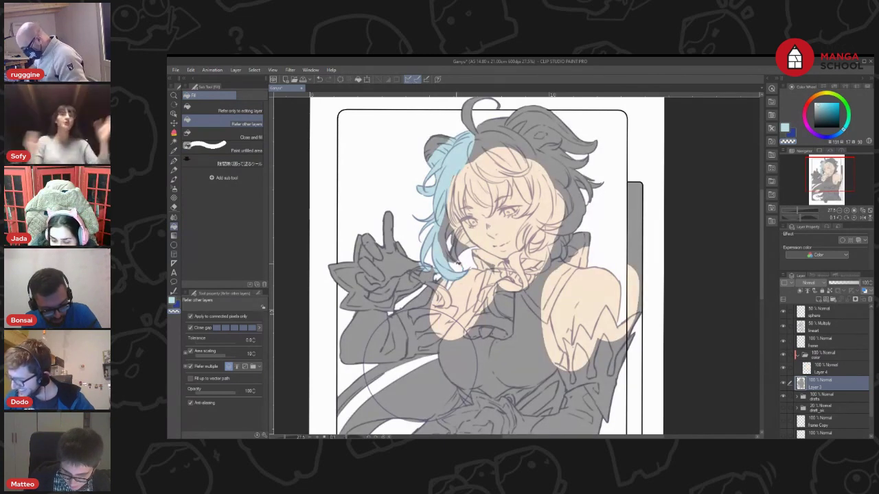
Sample the base grey and retouch the gap in Layer 3 beside the lower side lock with the Mapping pen
key(e)
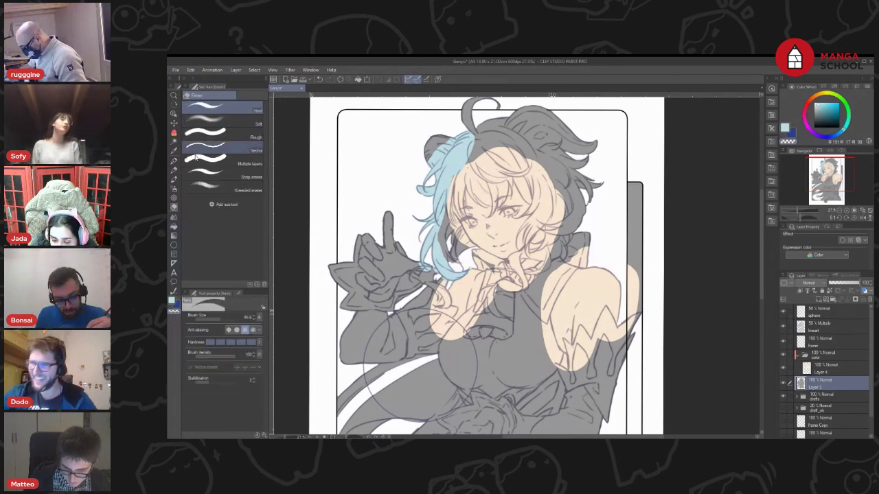
click(174, 160)
click(255, 136)
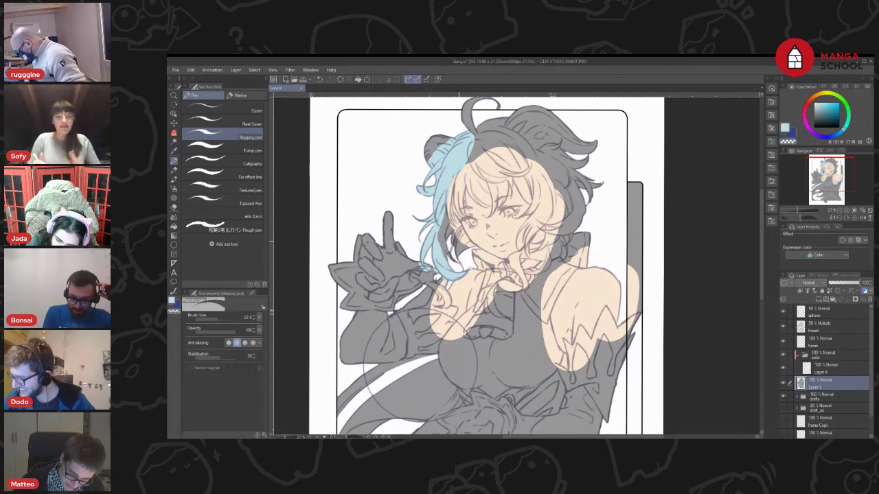
click(783, 384)
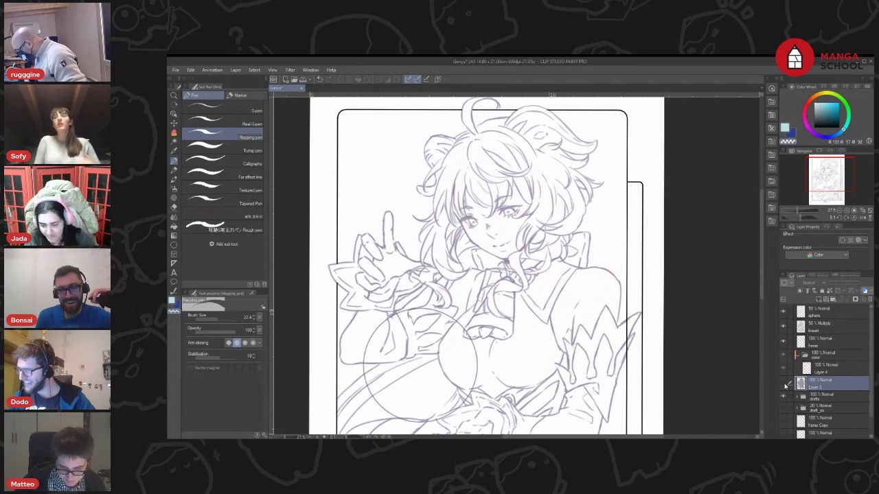
click(784, 383)
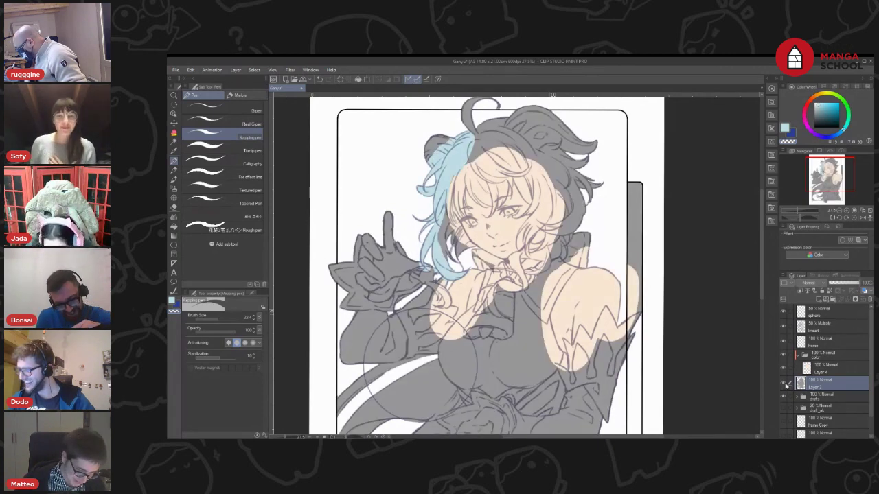
click(784, 384)
click(784, 384)
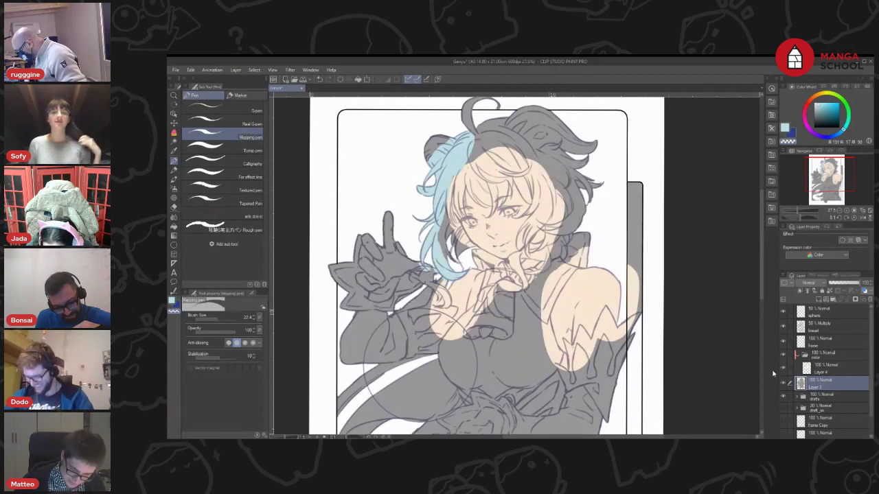
key(i)
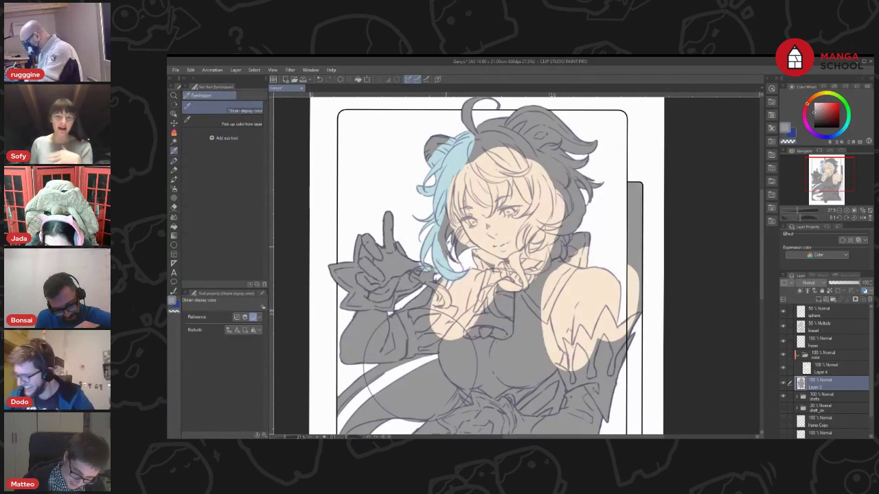
key(p)
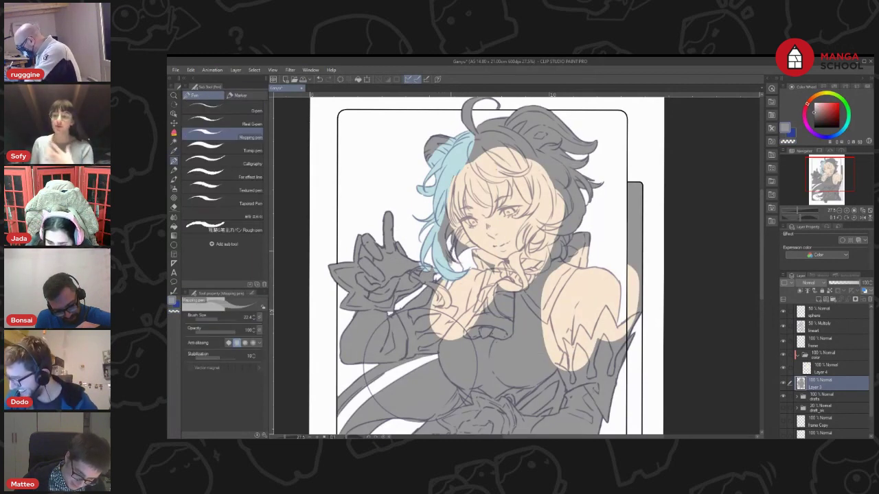
key(c)
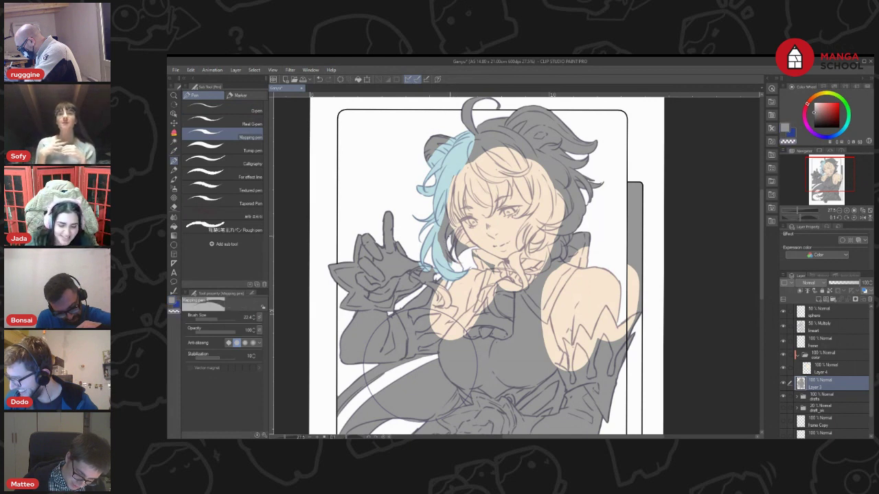
key(c)
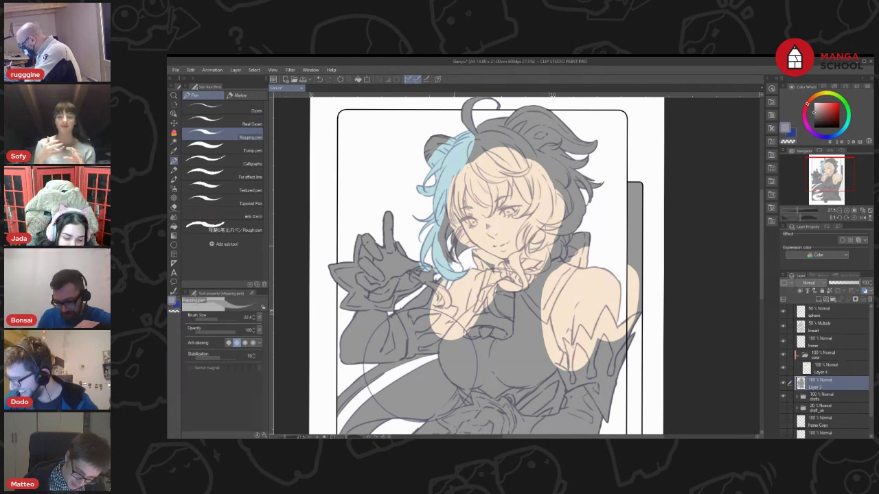
drag(460, 267, 452, 272)
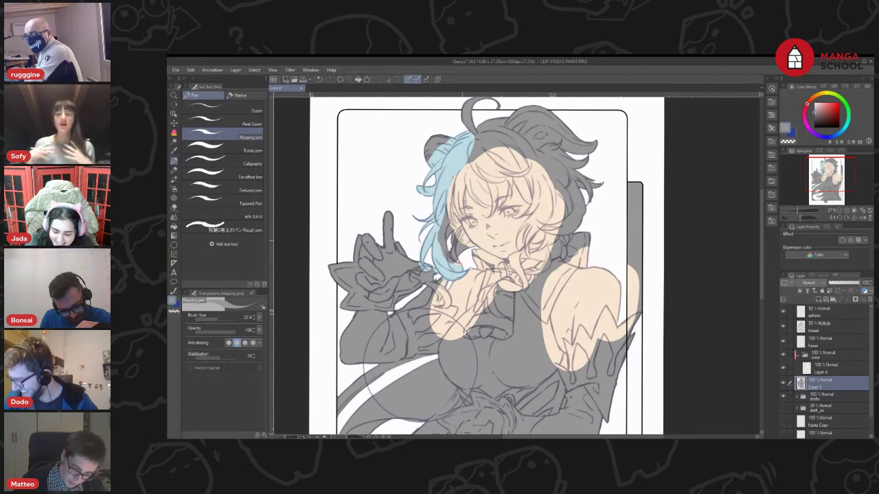
Return to Layer 4, sample the hair's light blue and paint the strand beside the cheek with the Mapping pen
click(828, 369)
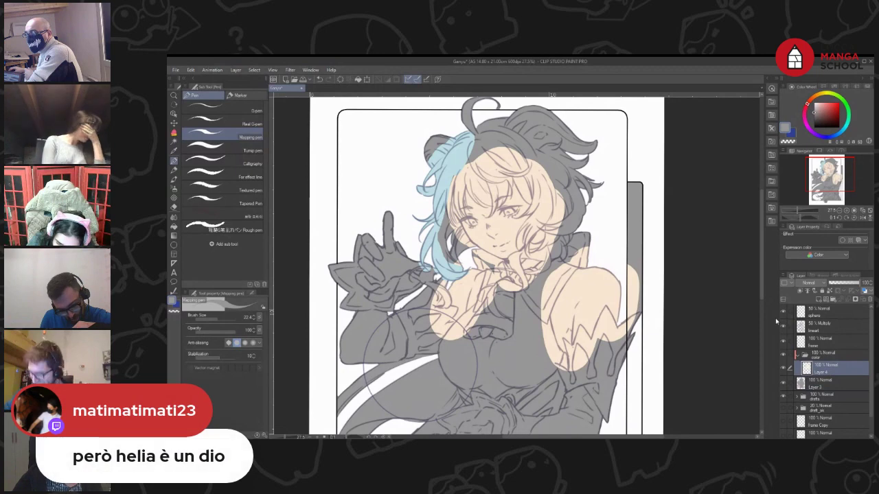
key(i)
key(p)
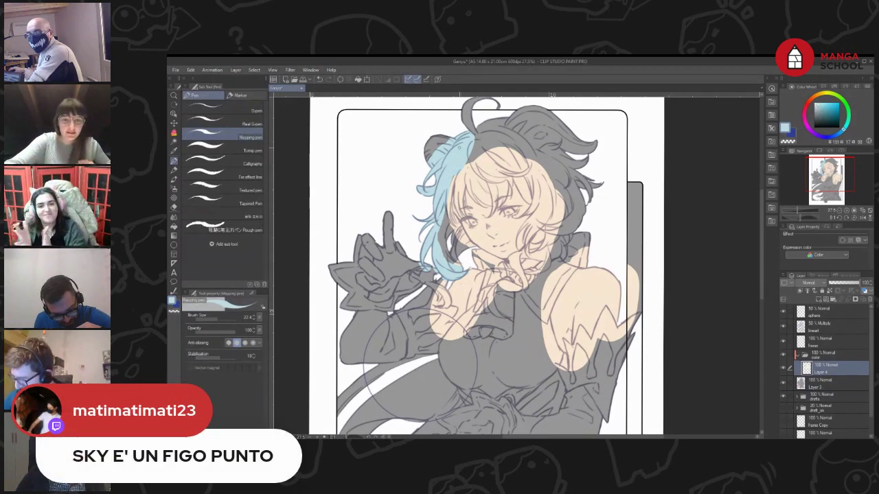
mouse_move(450, 256)
mouse_down()
mouse_move(457, 259)
mouse_move(442, 248)
mouse_move(441, 228)
mouse_up()
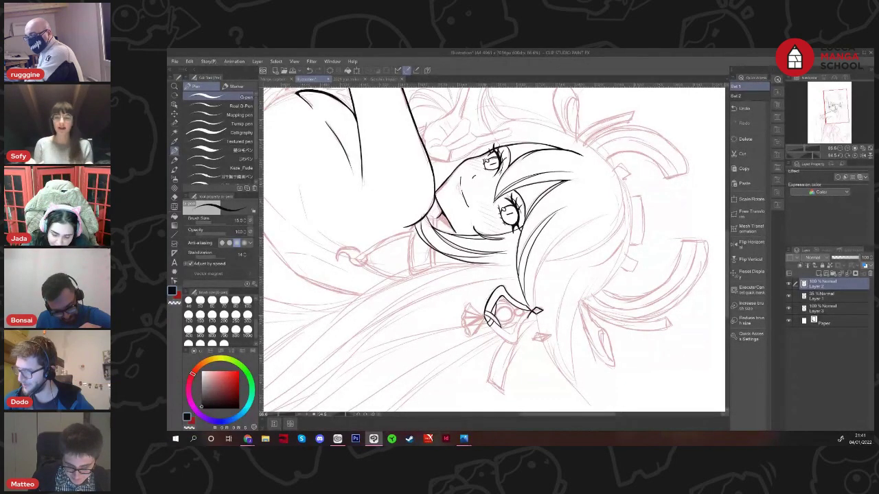
Ink the frame and inner ornament of the fox-girl's earring over the red sketch with the G-pen
click(371, 415)
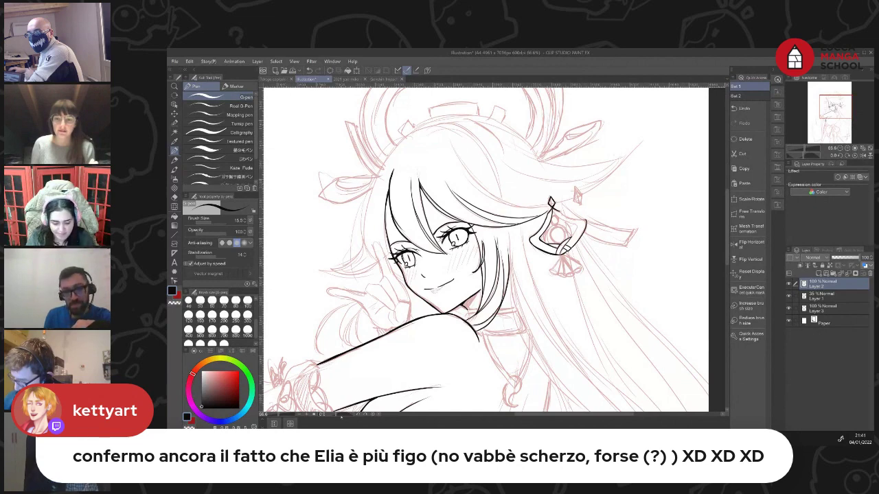
drag(338, 416, 340, 416)
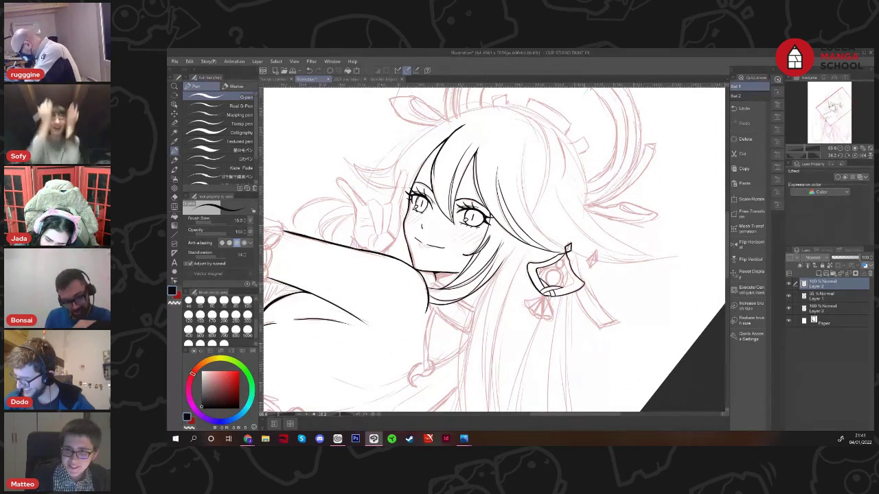
click(372, 415)
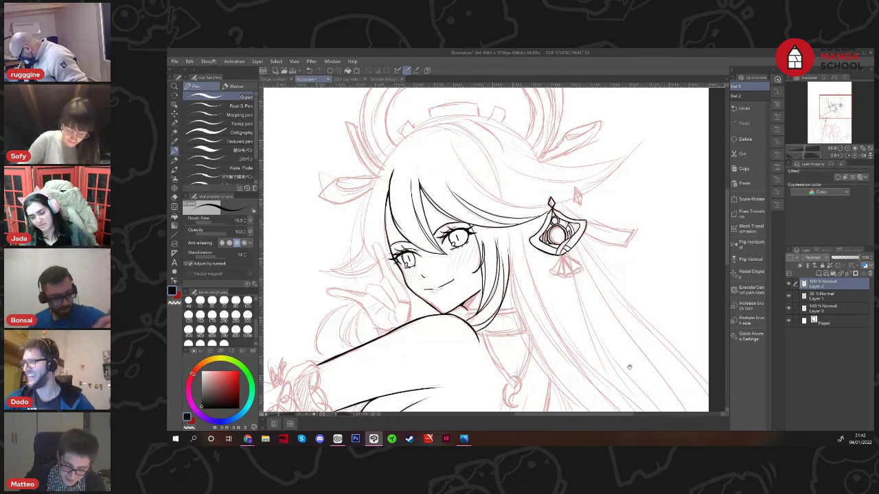
Ink the fan-shaped tassel under the earring and the small faceted diamond beside it
drag(629, 367, 613, 288)
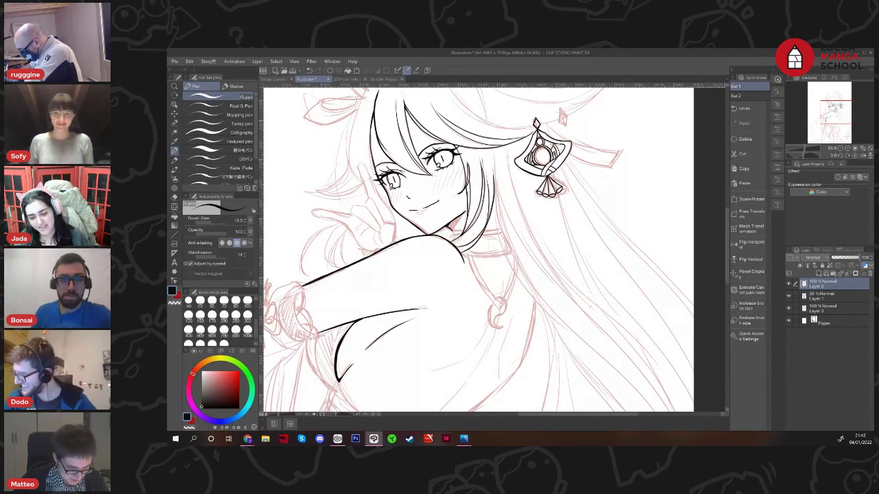
scroll(590, 307, down, 1)
drag(590, 301, 578, 394)
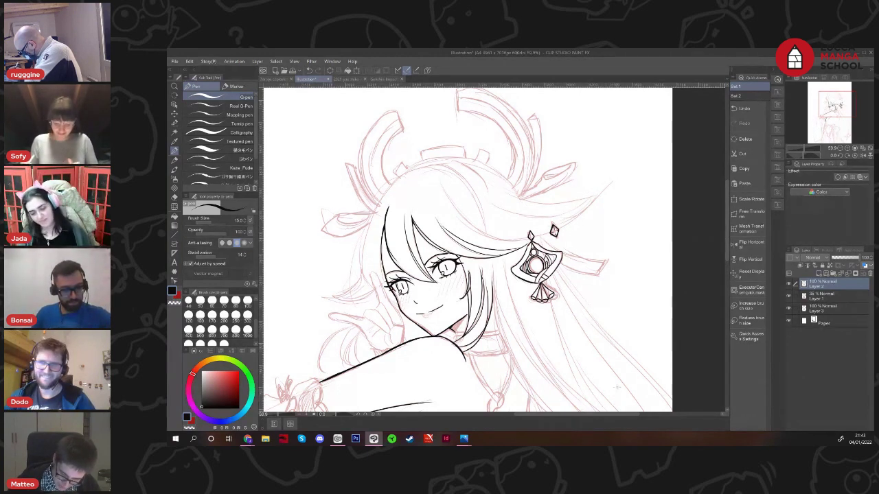
Ink the long bangs strands sweeping from the crown down to the top of the earring
scroll(603, 325, down, 4)
drag(602, 325, 536, 277)
scroll(551, 300, down, 4)
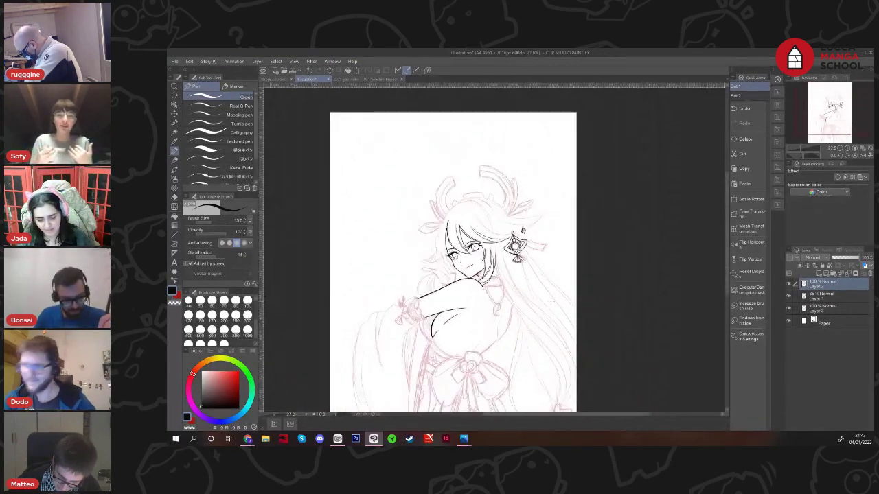
scroll(546, 306, up, 3)
scroll(537, 365, up, 3)
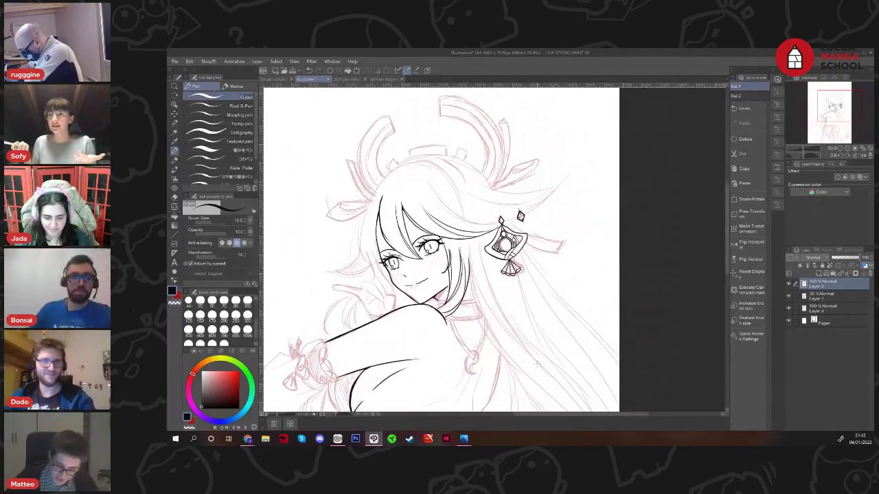
drag(424, 173, 499, 145)
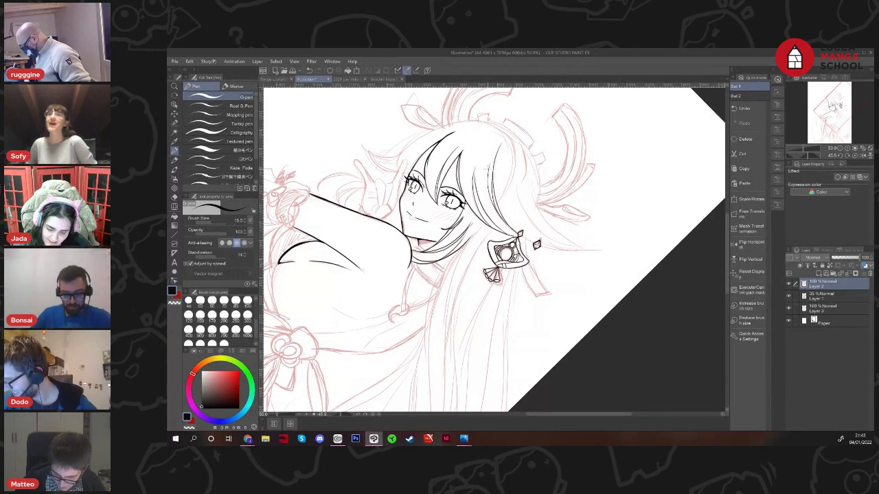
scroll(493, 193, up, 3)
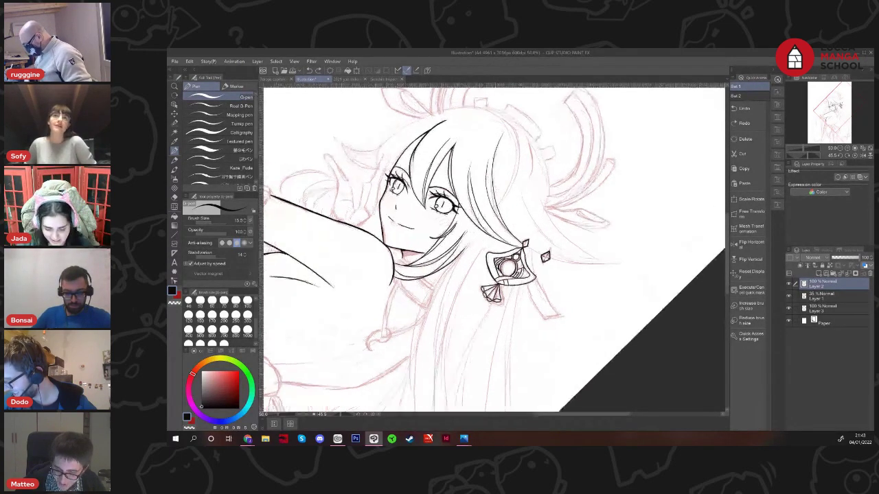
drag(489, 173, 493, 209)
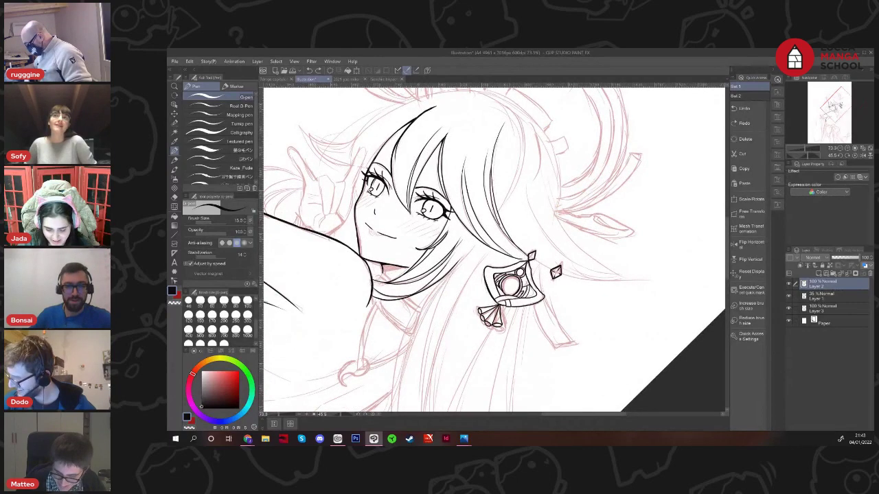
click(395, 414)
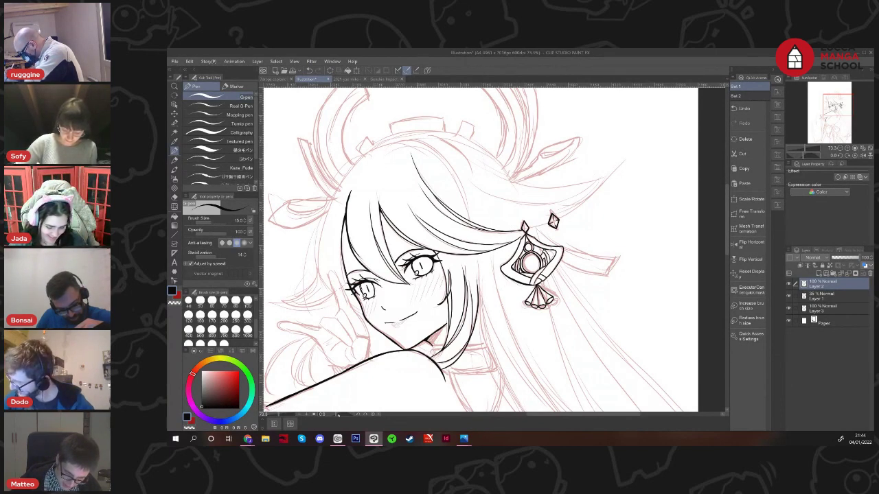
Try a short ink stroke where the bangs meet the top of the earring, and undo it
drag(337, 414, 341, 415)
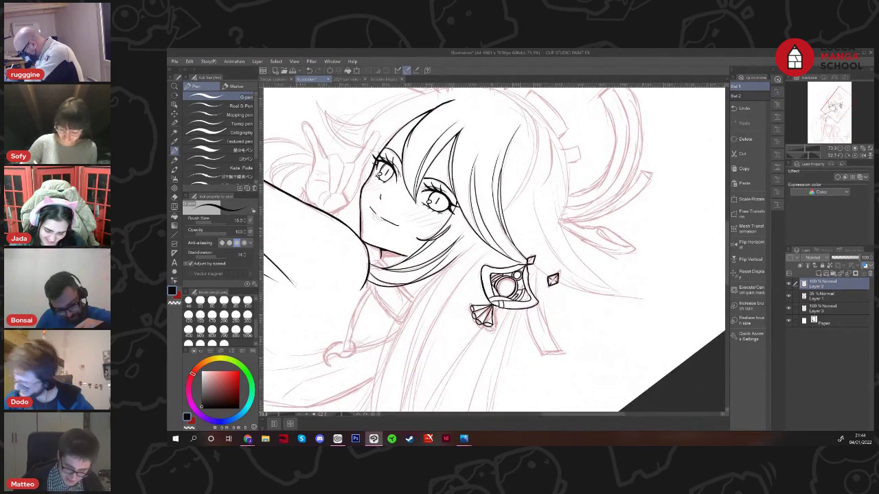
drag(513, 246, 524, 260)
key(ctrl+z)
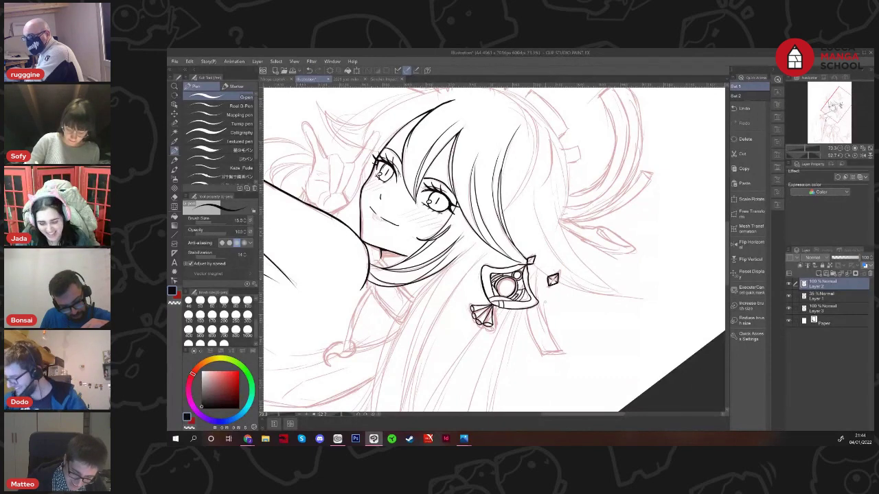
mouse_move(607, 265)
mouse_down()
mouse_move(592, 311)
mouse_move(564, 339)
mouse_move(554, 267)
mouse_up()
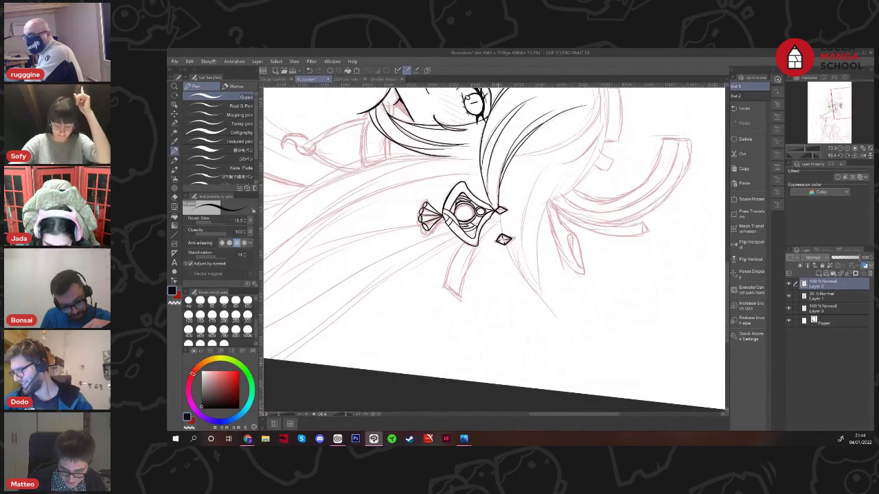
Ink the short link between the two small diamonds and both edges of the pointed hair lock sweeping past the earring
drag(498, 215, 503, 234)
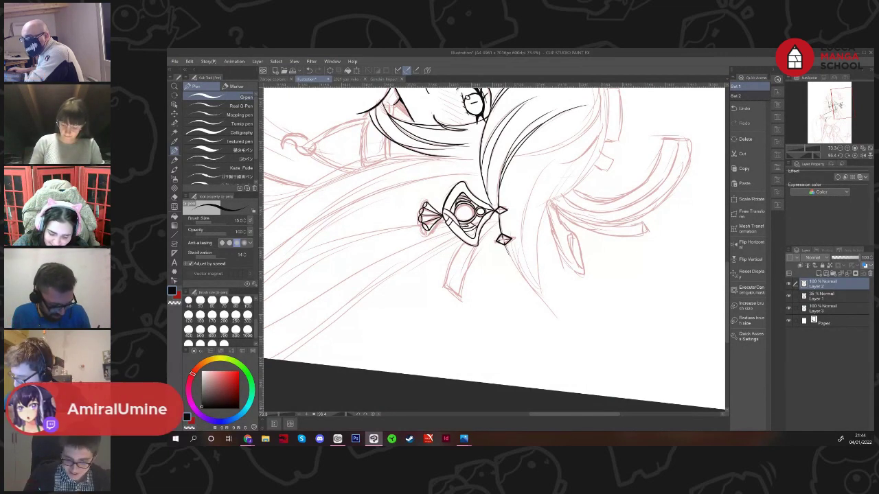
drag(506, 246, 557, 321)
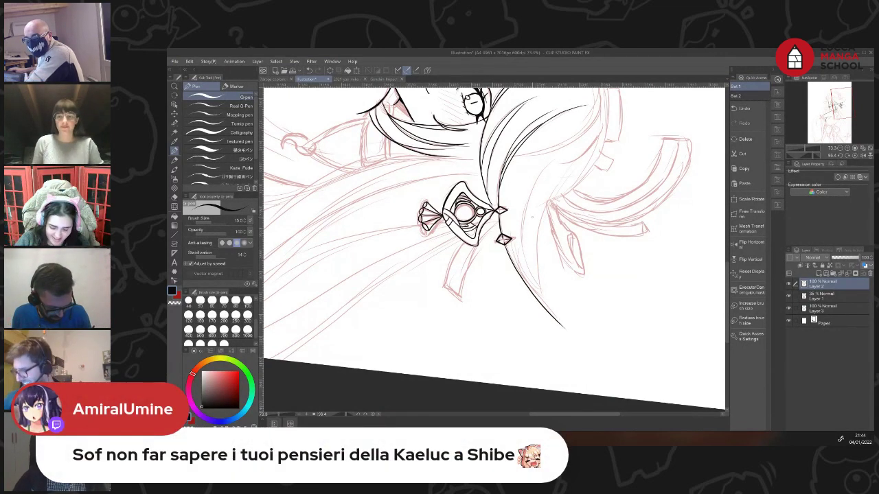
click(373, 415)
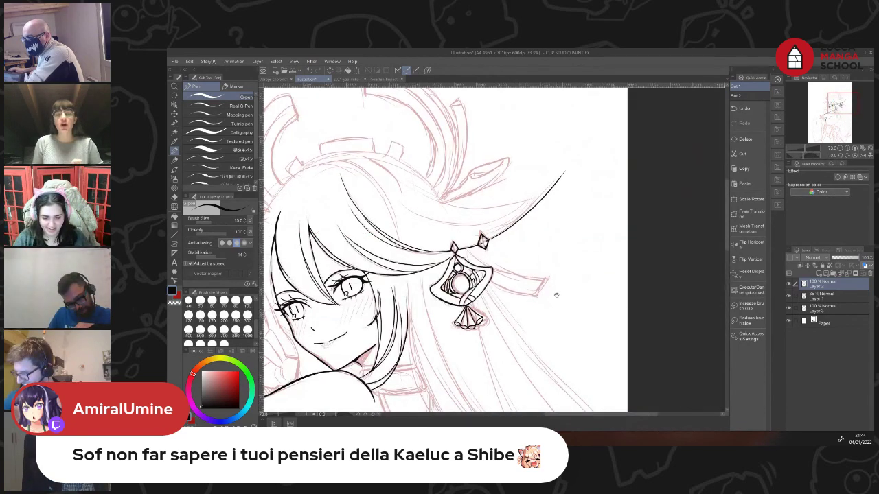
drag(557, 295, 551, 330)
click(340, 414)
drag(339, 415, 343, 415)
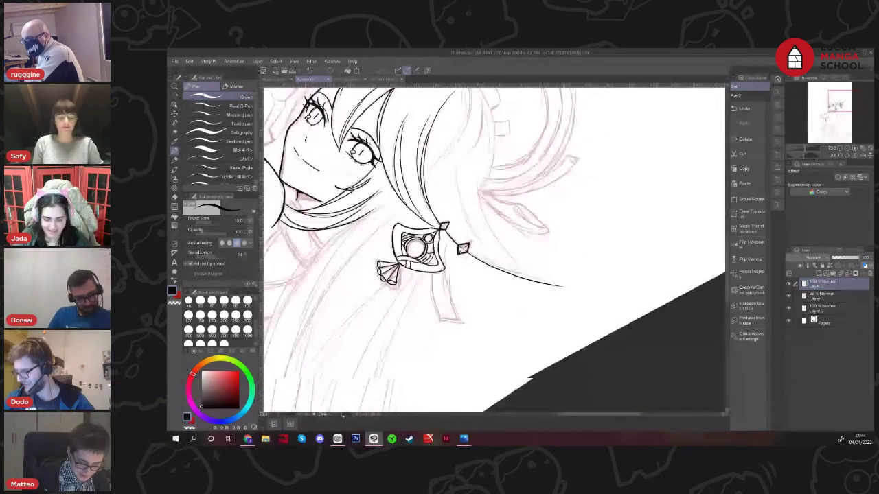
drag(477, 158, 548, 284)
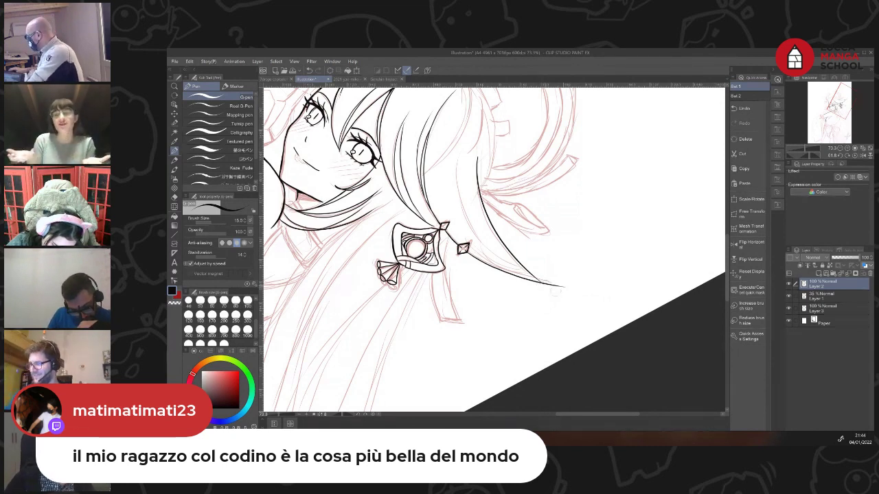
Ink the inner strand lines within the pointed hair lock, following its curve toward the tip
click(373, 414)
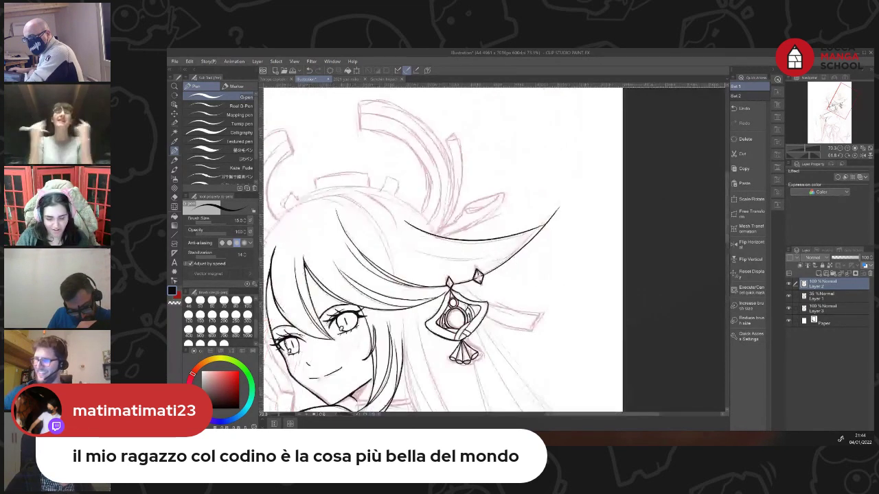
mouse_move(546, 262)
mouse_down()
mouse_move(584, 293)
mouse_move(550, 333)
mouse_move(426, 322)
mouse_up()
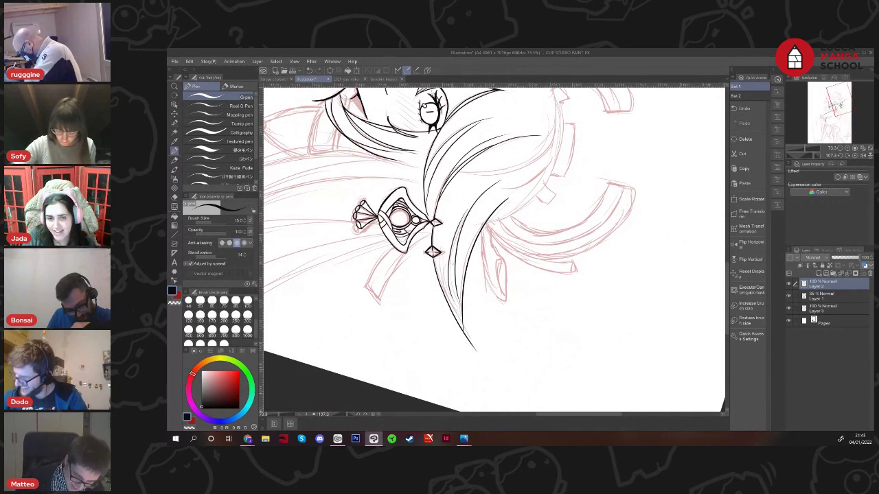
drag(451, 249, 461, 313)
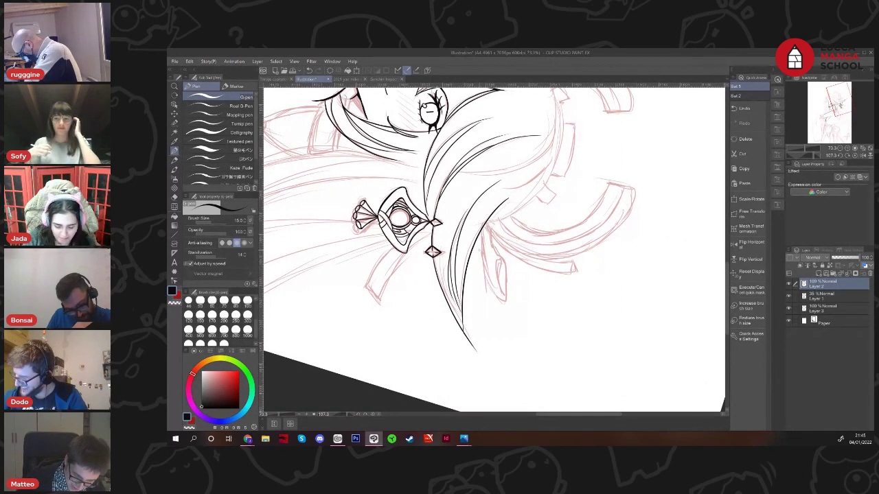
Examine the inked face, bangs, earring and side hair lock against the red sketch with the canvas unrotated, at several zoom levels
key(ctrl+at)
scroll(579, 313, down, 2)
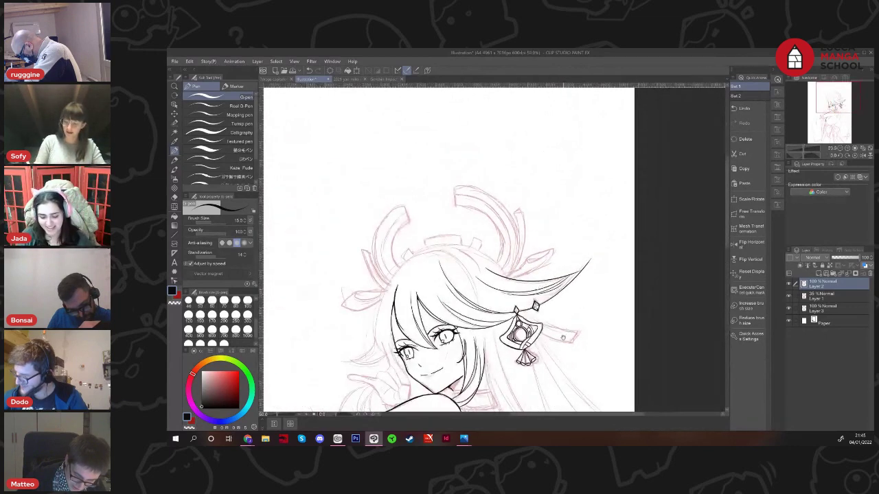
drag(576, 334, 654, 273)
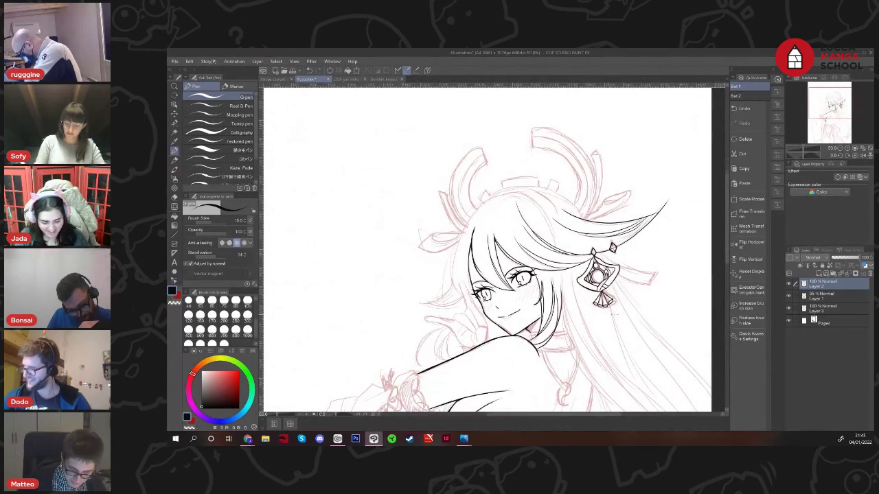
scroll(525, 353, up, 3)
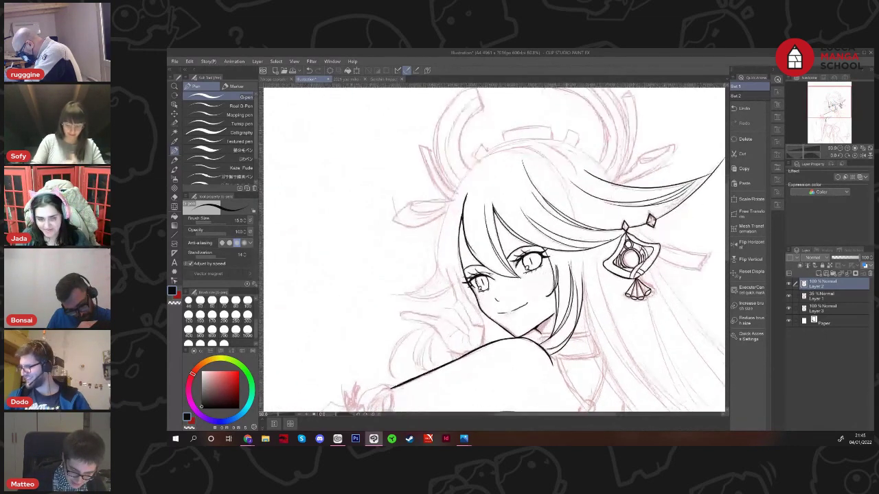
drag(550, 352, 563, 391)
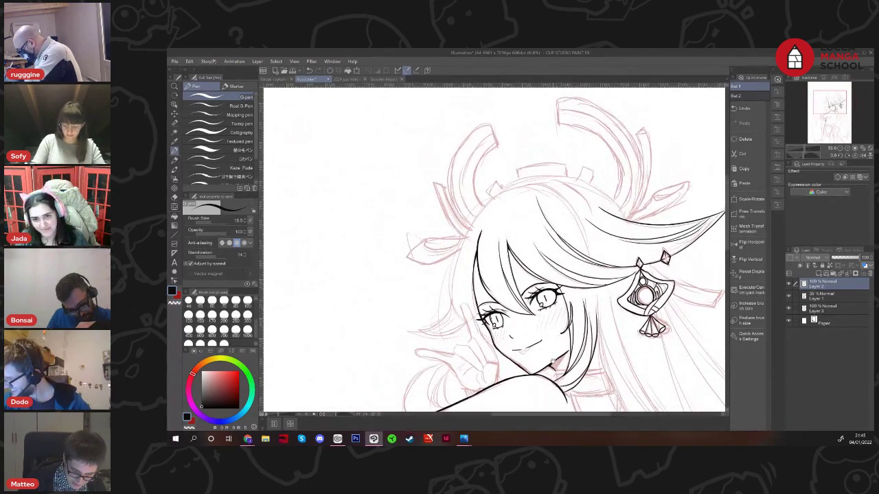
scroll(543, 353, up, 1)
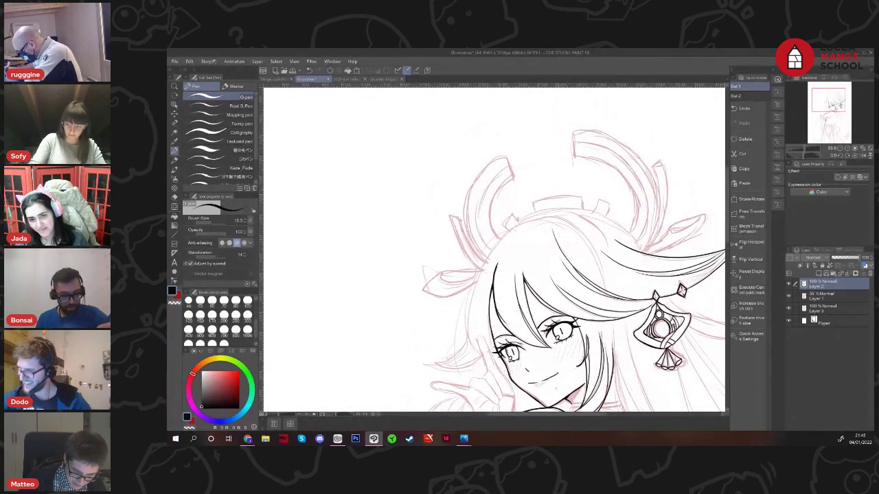
scroll(541, 349, up, 1)
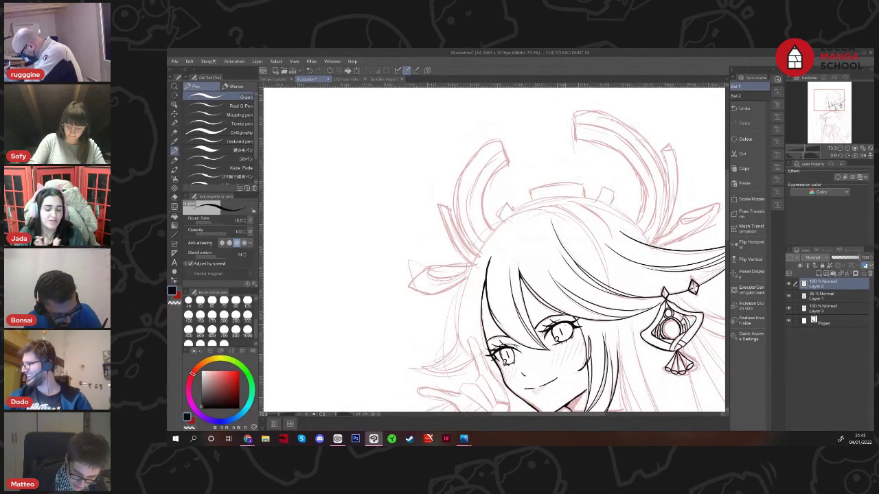
scroll(602, 337, down, 2)
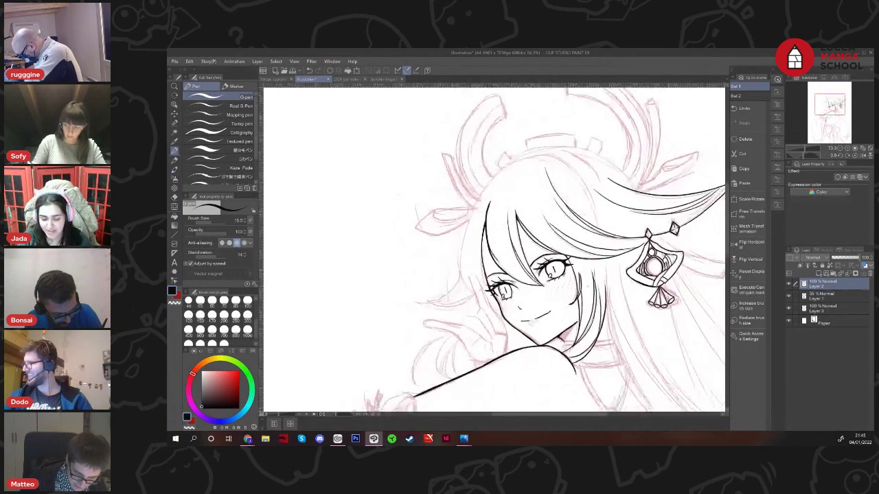
scroll(491, 250, up, 2)
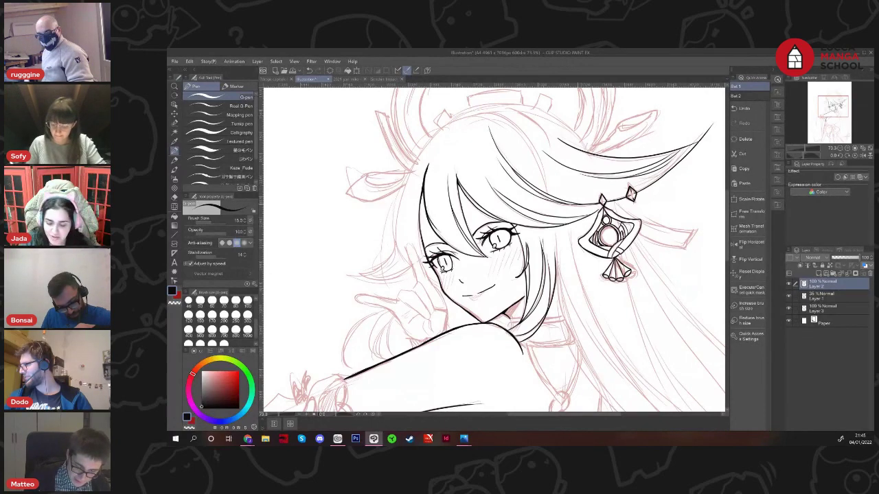
drag(589, 220, 661, 237)
scroll(661, 237, up, 3)
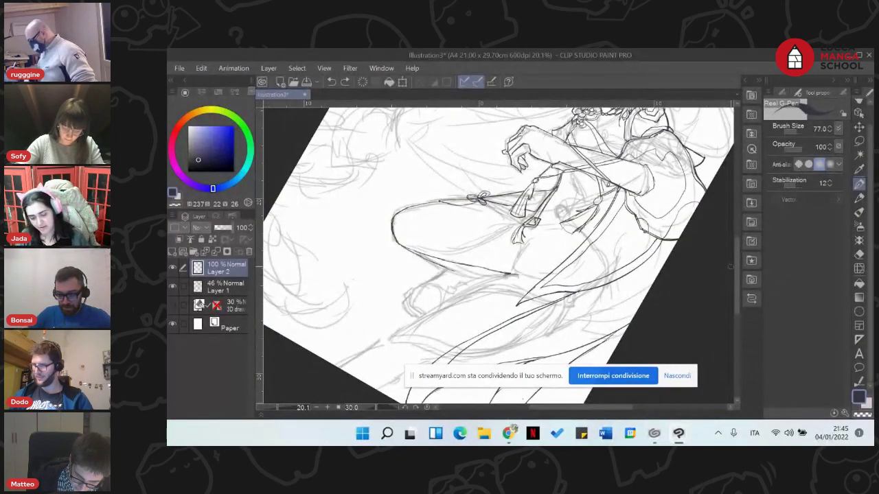
Examine the crouching character's upright line art in Illustration3, comparing it with and without the Layer 1 sketch
drag(737, 266, 736, 232)
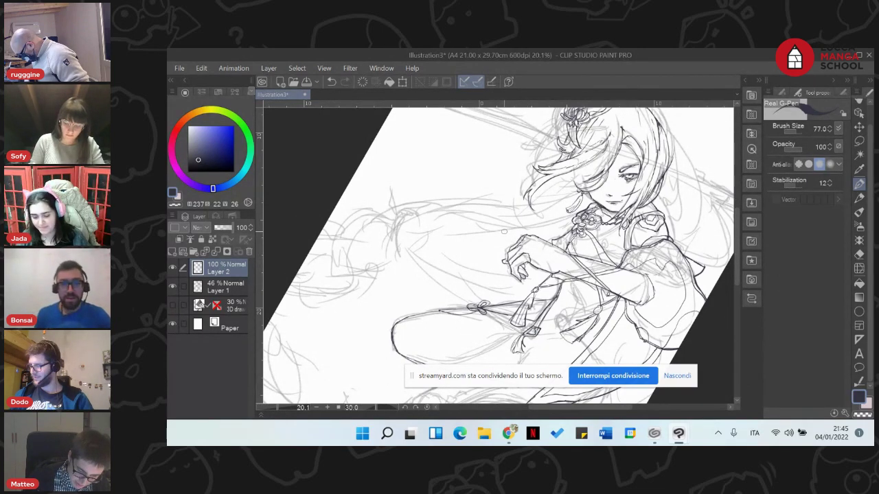
click(406, 408)
click(406, 408)
click(406, 408)
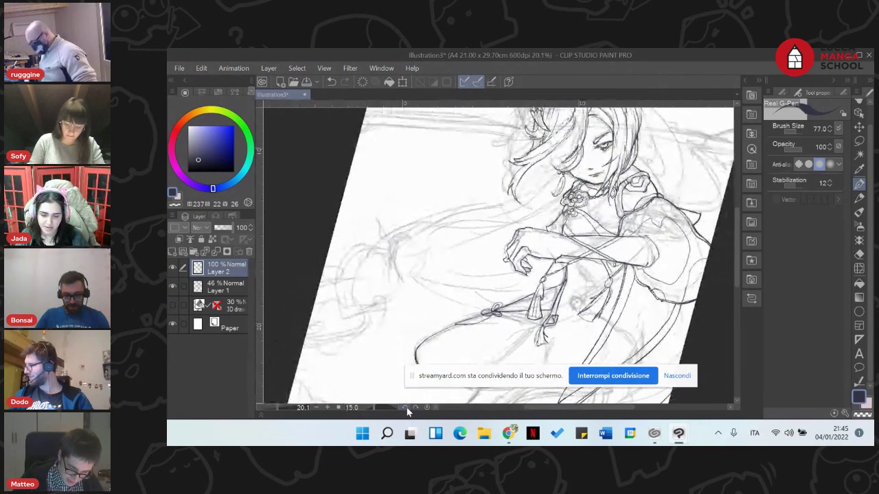
click(406, 408)
click(406, 408)
click(406, 408)
scroll(535, 277, down, 3)
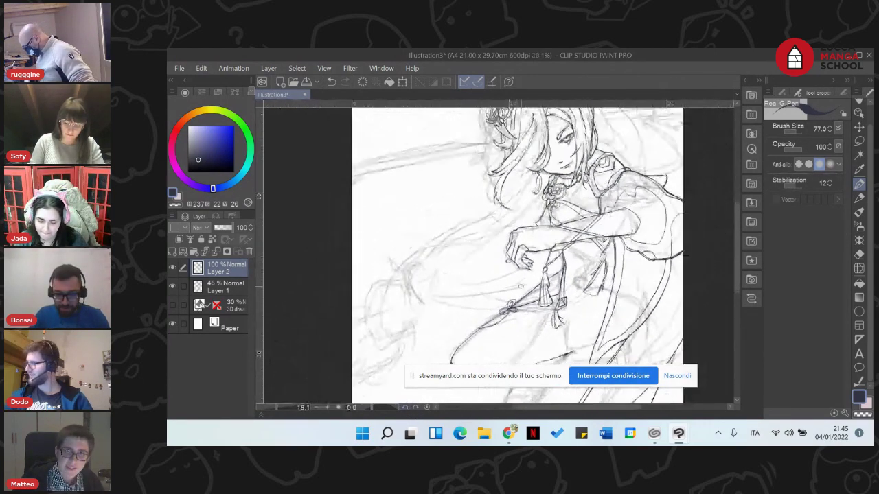
scroll(535, 277, down, 1)
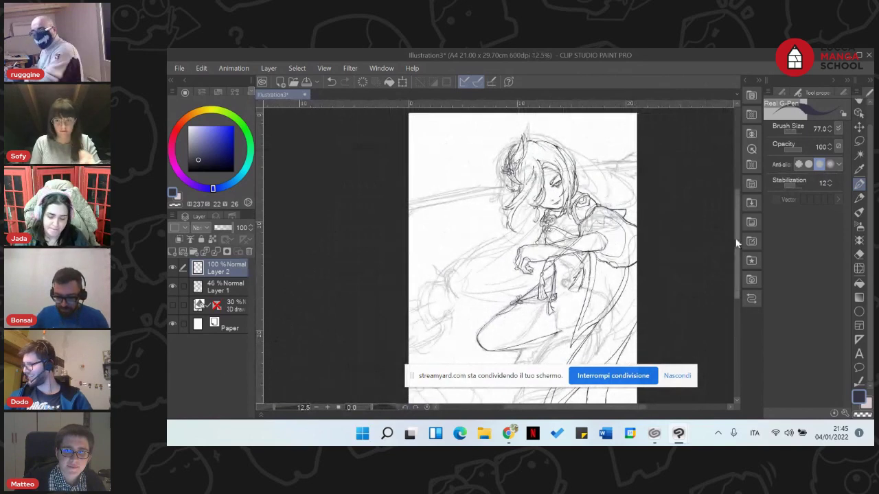
mouse_move(737, 239)
mouse_down()
mouse_move(737, 264)
mouse_move(736, 244)
mouse_up()
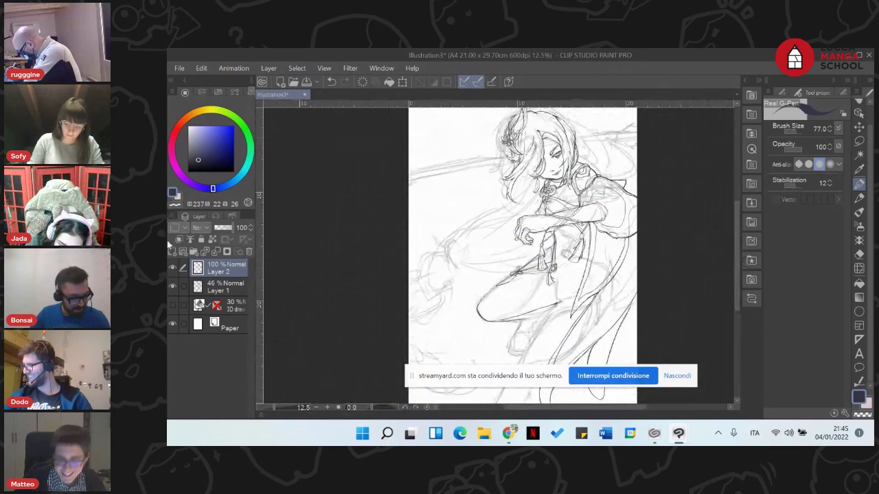
click(172, 285)
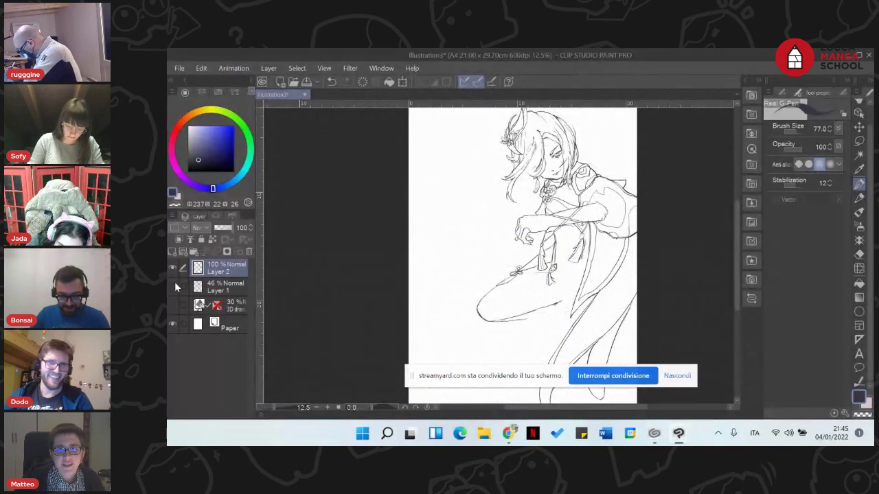
click(174, 284)
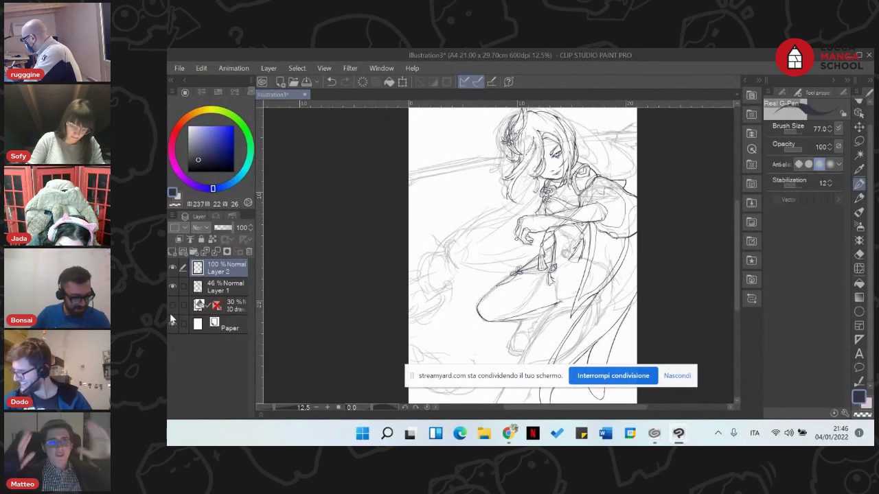
Rotate the canvas to 45 degrees and extend the inked contour below the bent knee out to the page edge with the Real G-Pen
click(416, 408)
click(416, 409)
click(415, 408)
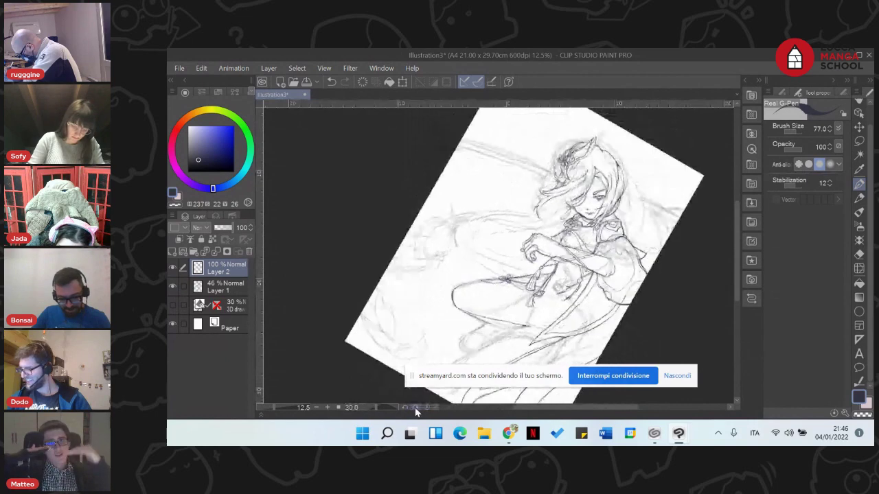
click(415, 409)
click(416, 409)
click(416, 408)
scroll(550, 246, up, 5)
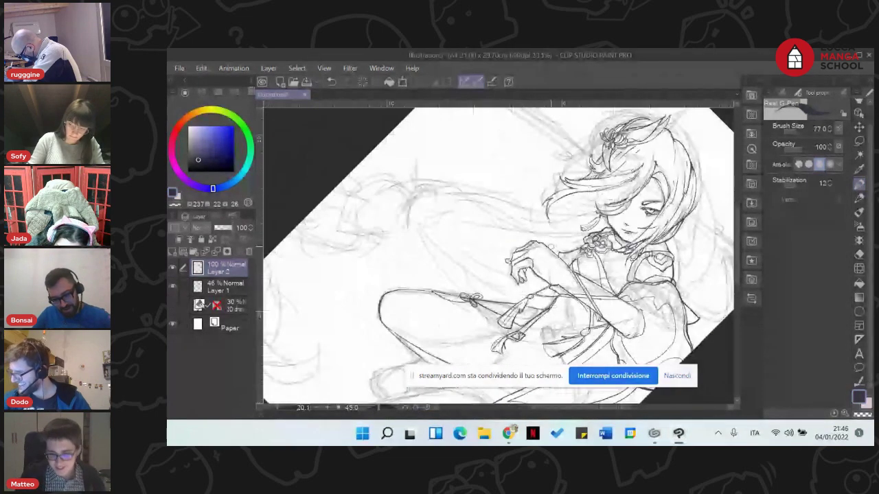
scroll(551, 247, up, 2)
scroll(550, 246, down, 1)
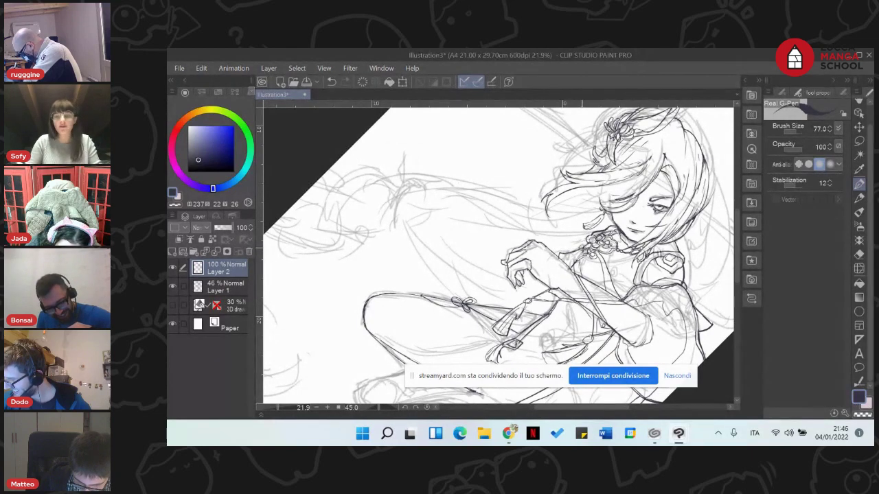
drag(462, 226, 428, 133)
drag(339, 236, 350, 223)
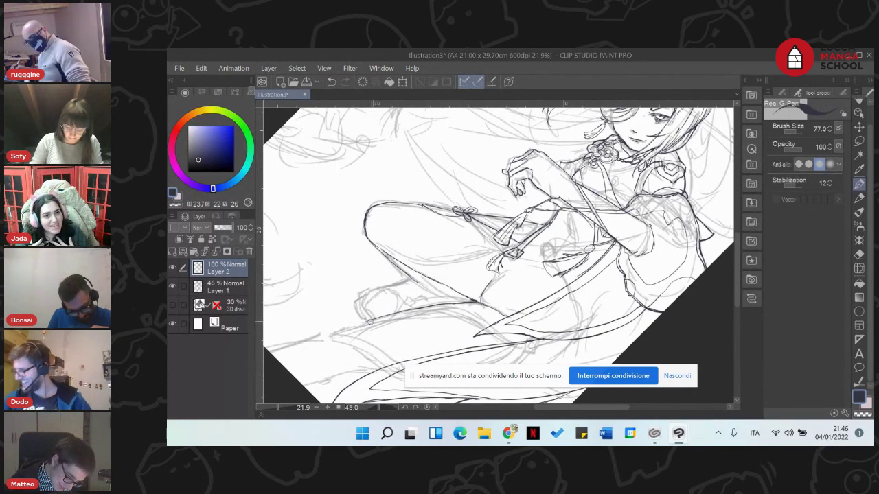
drag(343, 329, 273, 352)
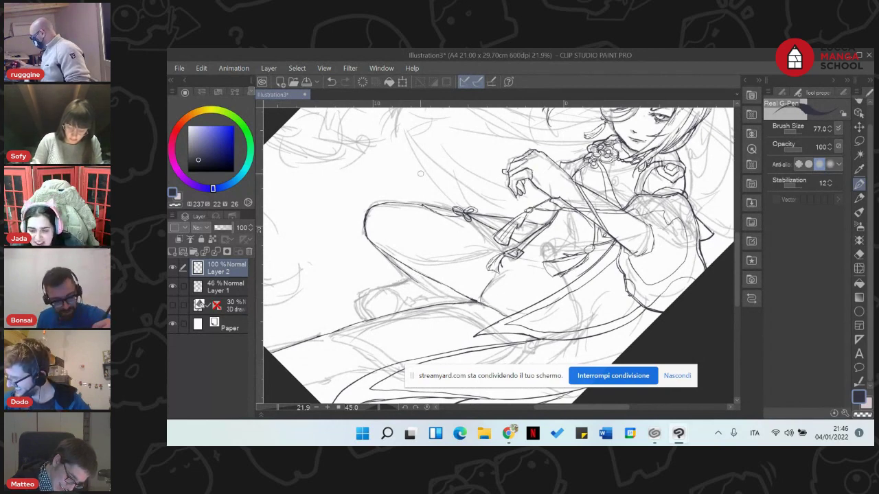
Ink the long outer hair strand from beside the face down past the shoulder with the Real G-Pen, redoing the stroke as needed
mouse_move(388, 163)
mouse_down()
mouse_move(363, 200)
mouse_move(313, 240)
mouse_move(323, 238)
mouse_up()
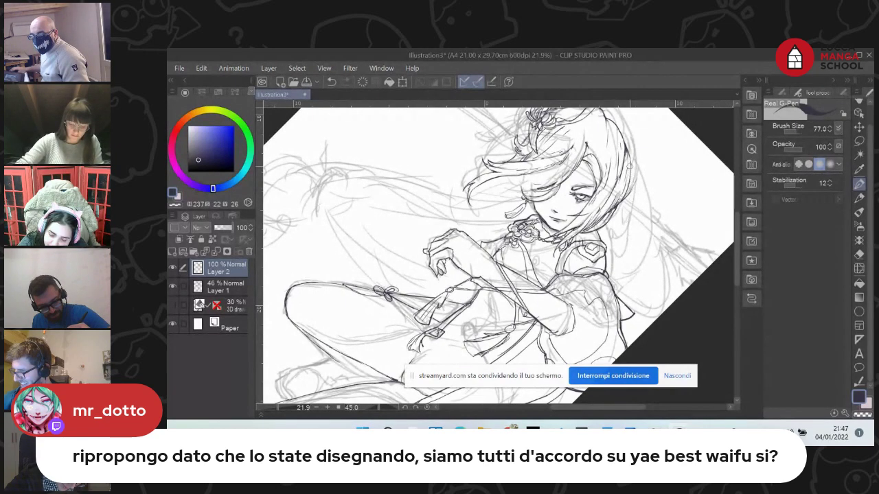
click(859, 254)
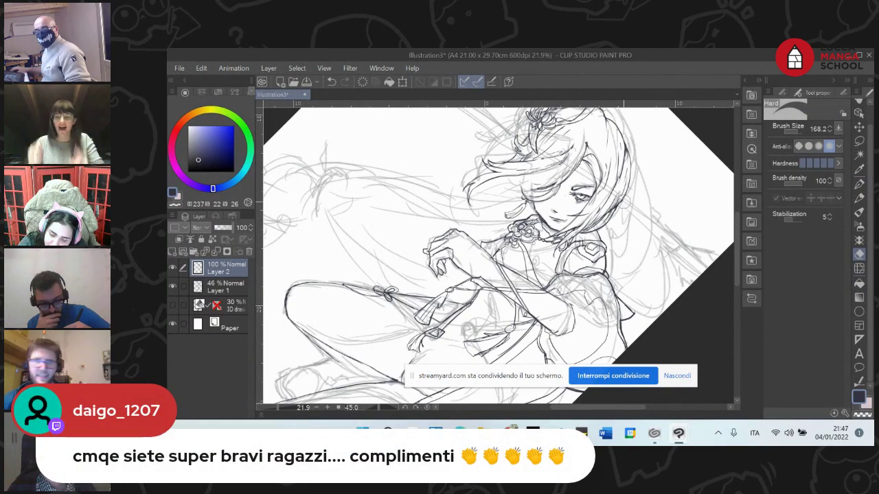
click(859, 183)
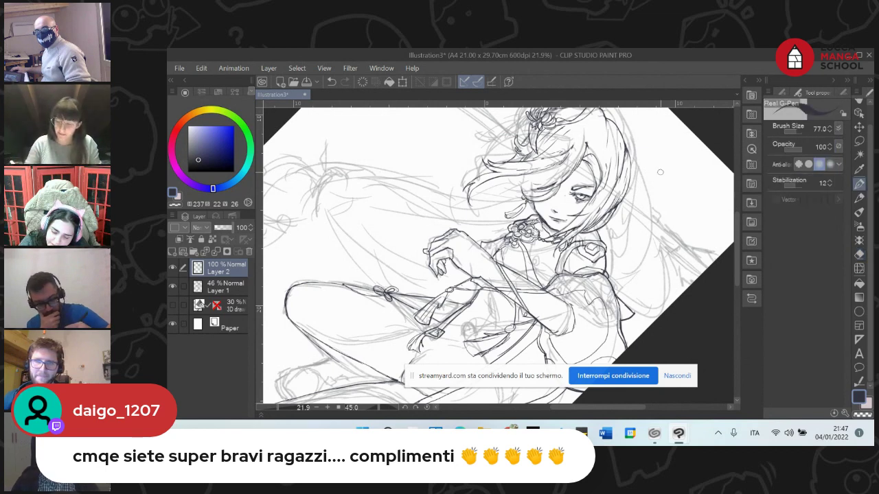
drag(631, 183, 606, 257)
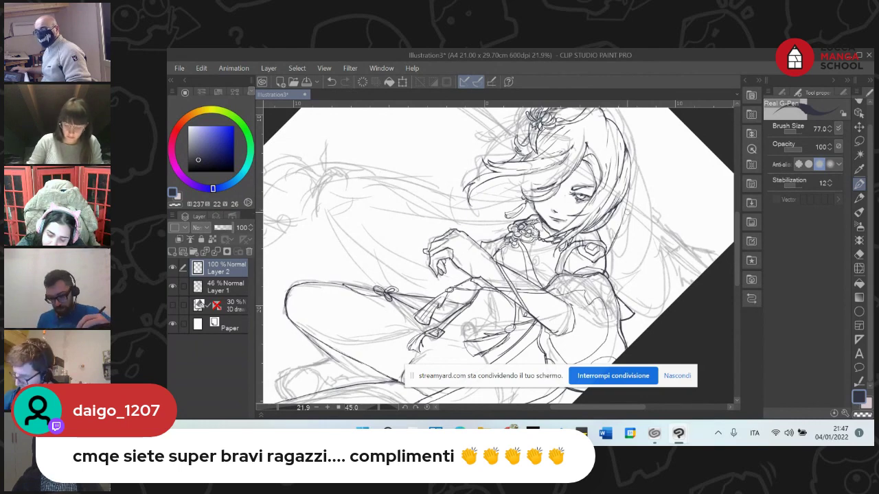
key(ctrl+z)
key(ctrl+z)
key(ctrl+z)
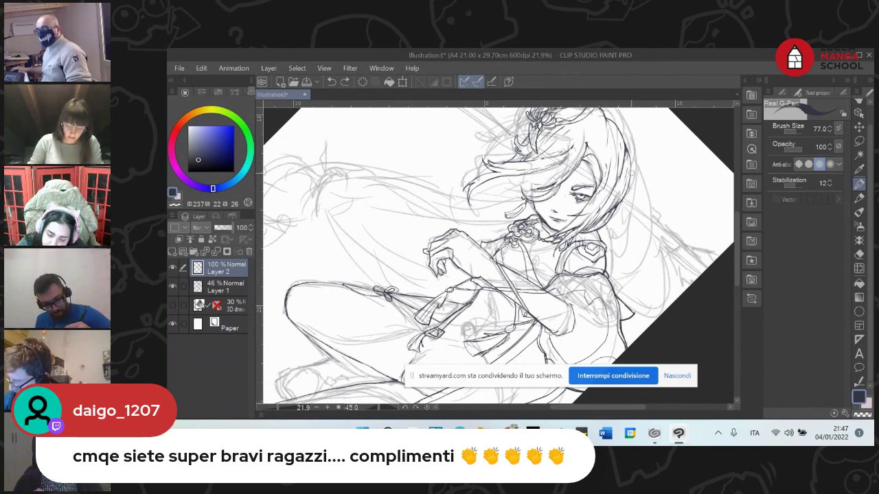
drag(632, 173, 621, 254)
key(ctrl+z)
drag(631, 173, 609, 267)
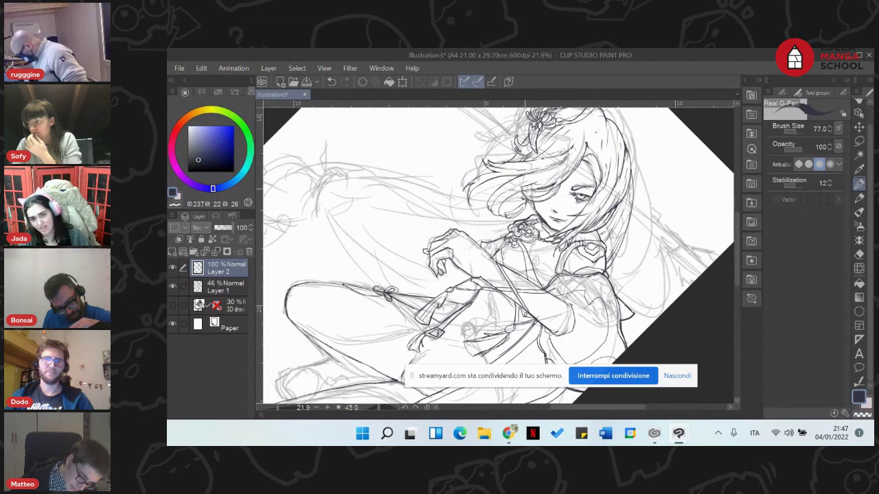
Ink the lower contour of the crouching character's upper bent leg, from the knee towards the bow, redoing the stroke as needed
drag(534, 187, 570, 163)
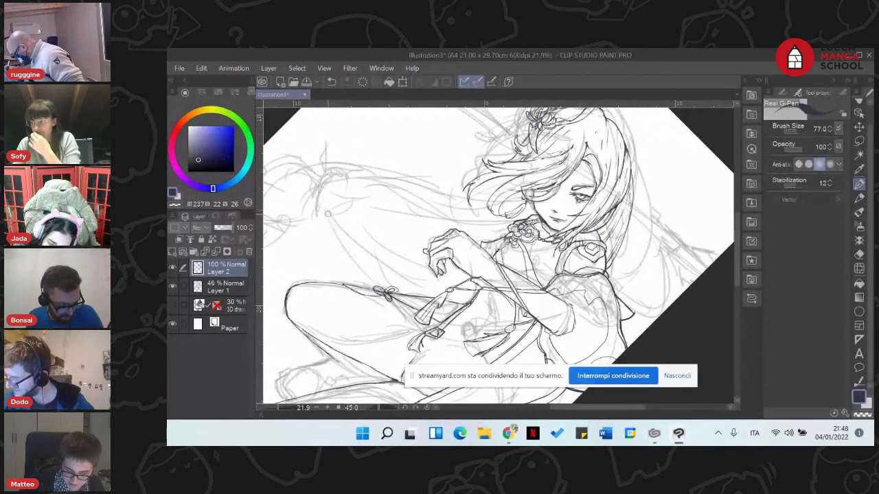
drag(327, 214, 354, 263)
key(ctrl+z)
drag(326, 214, 371, 279)
key(ctrl+z)
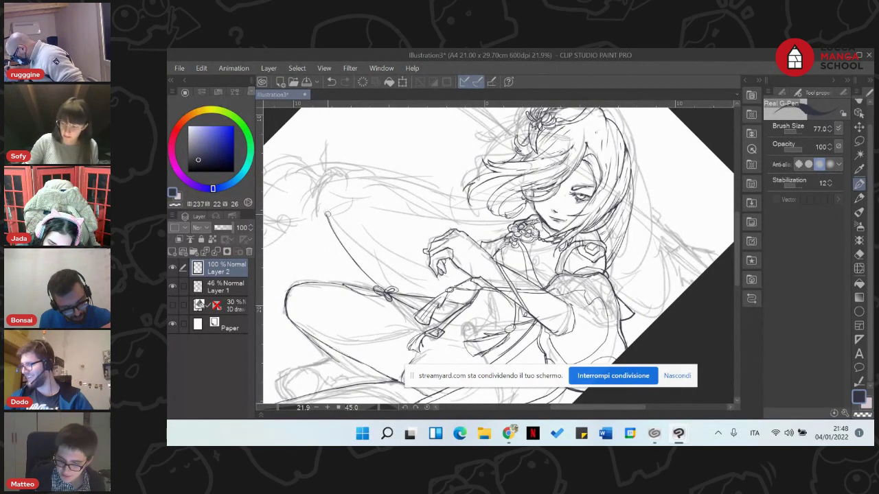
Ink the rounded tip of the upper bent knee over the sketch with the Real G-Pen, joining it to the lower contour
mouse_move(333, 184)
mouse_down()
mouse_move(325, 210)
mouse_move(334, 183)
mouse_move(325, 197)
mouse_up()
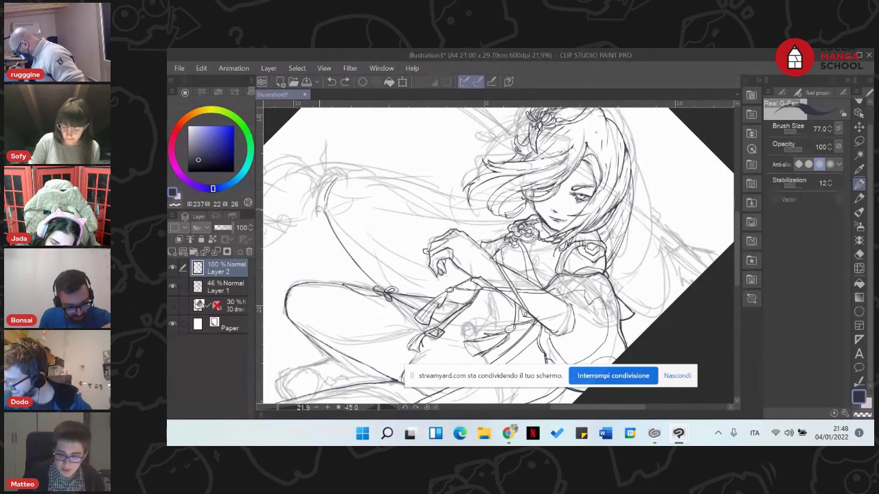
key(ctrl+z)
mouse_move(322, 210)
mouse_down()
mouse_move(329, 182)
mouse_move(322, 210)
mouse_up()
key(ctrl+z)
key(ctrl+z)
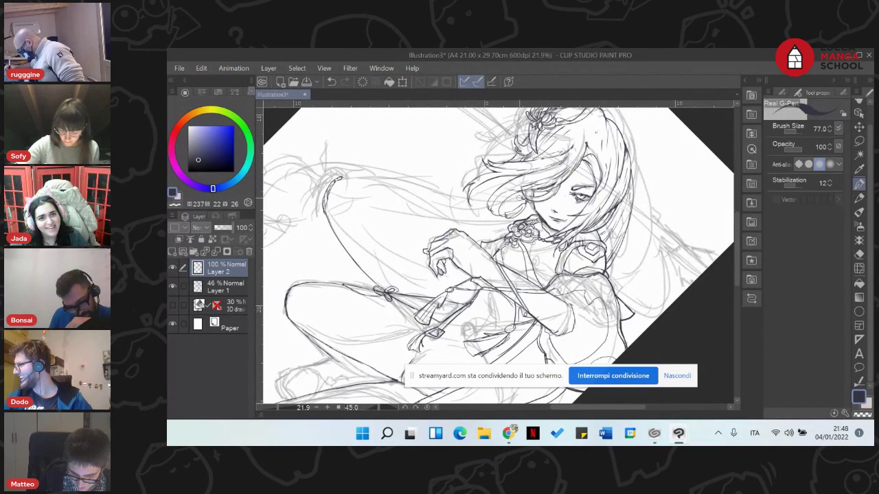
Ink the start of the upper leg's top contour, running from the knee tip towards the hair, redoing strokes as needed
drag(508, 201, 525, 193)
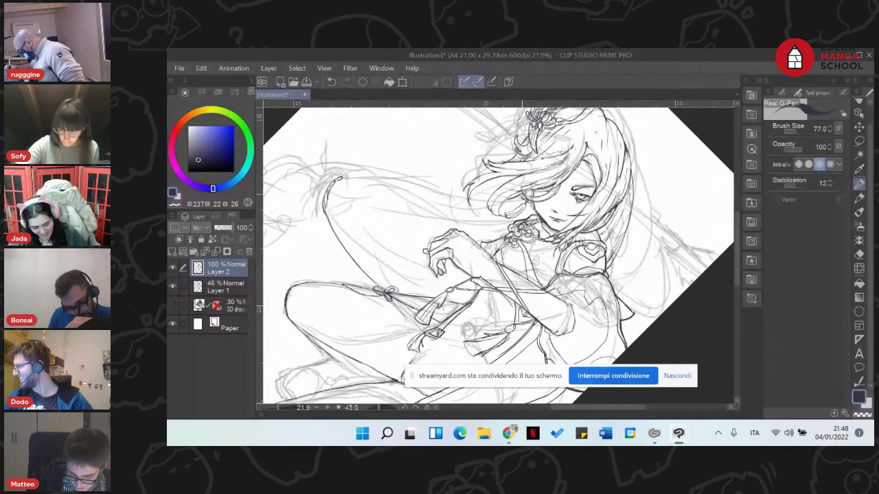
key(ctrl+z)
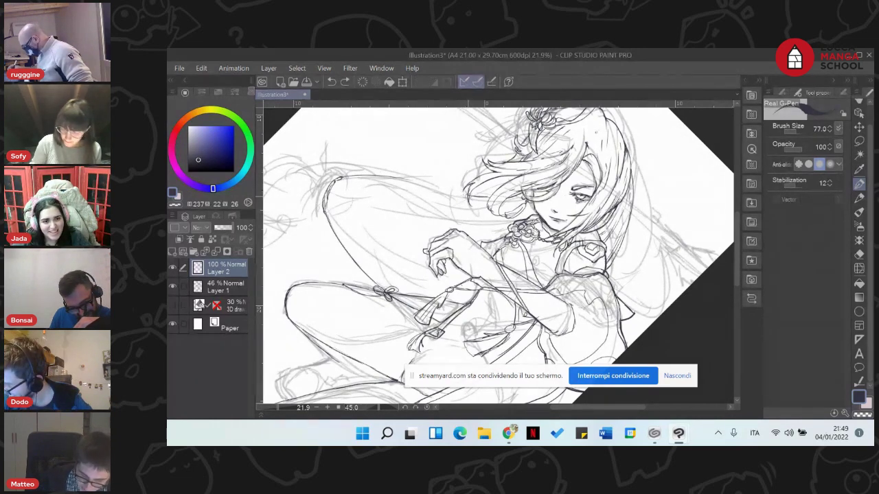
drag(405, 180, 465, 197)
key(ctrl+z)
key(ctrl+z)
key(ctrl+z)
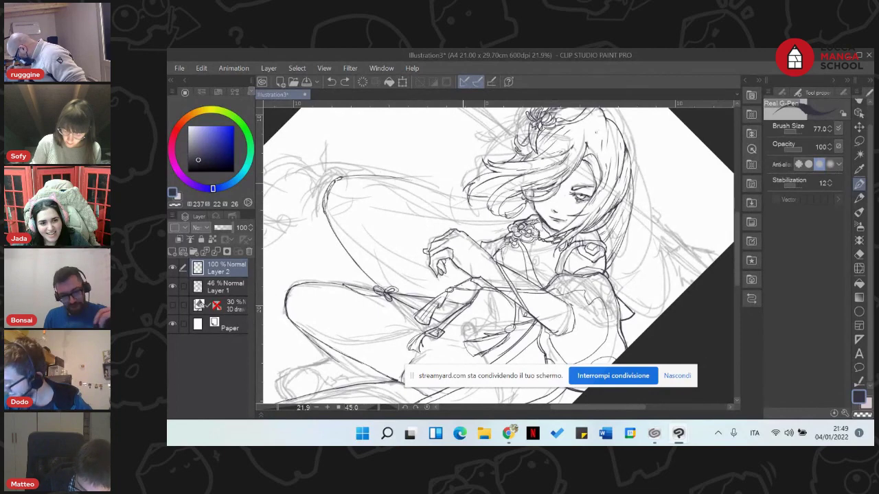
Rotate the canvas to 10 degrees and extend the upper thigh contour from the knee towards the torso
click(402, 408)
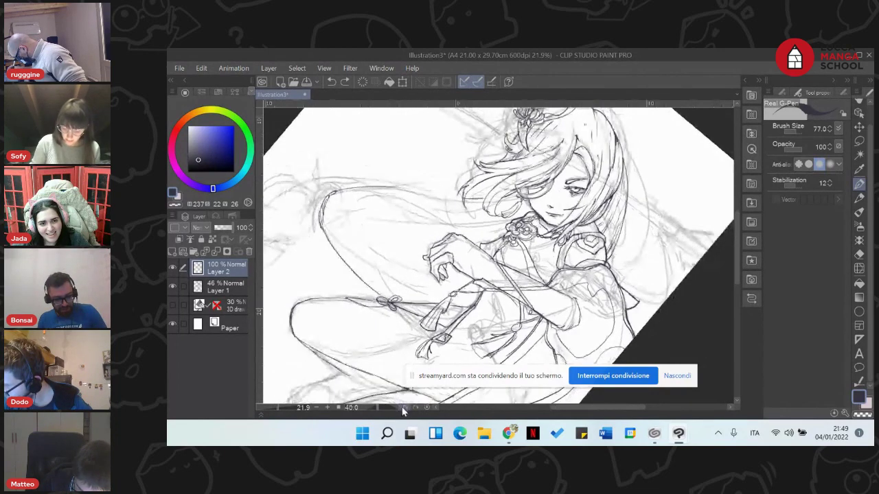
click(402, 408)
click(403, 408)
click(402, 408)
click(403, 407)
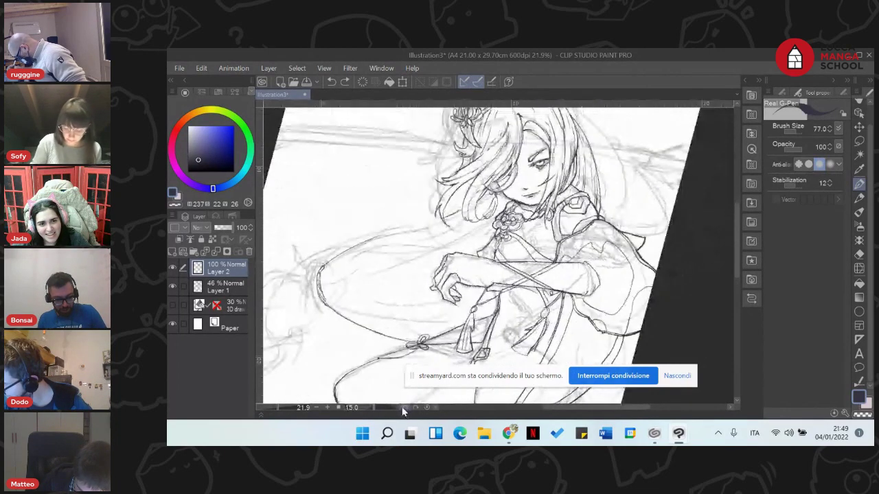
click(402, 407)
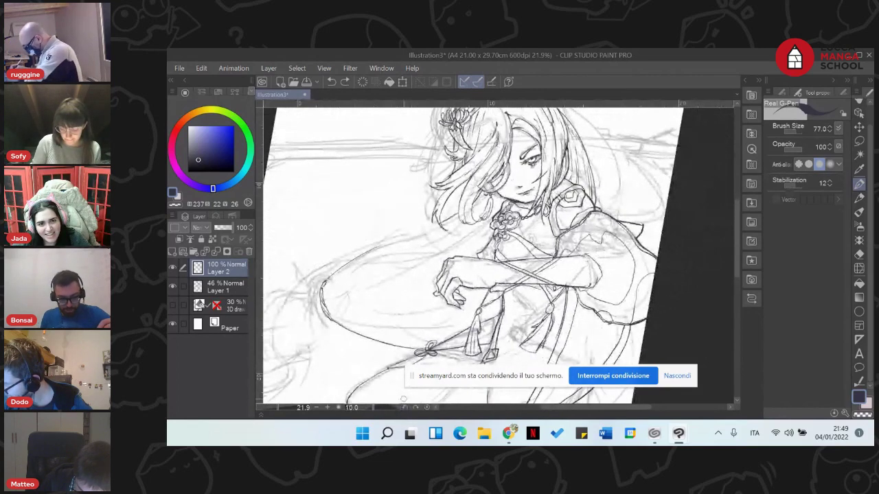
drag(361, 222, 441, 208)
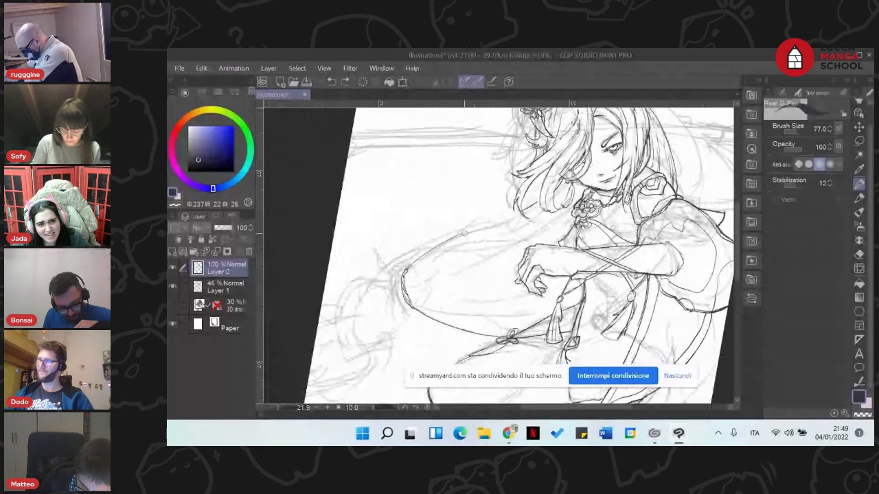
mouse_move(458, 237)
mouse_down()
mouse_move(500, 221)
mouse_move(466, 234)
mouse_up()
key(ctrl+z)
key(ctrl+z)
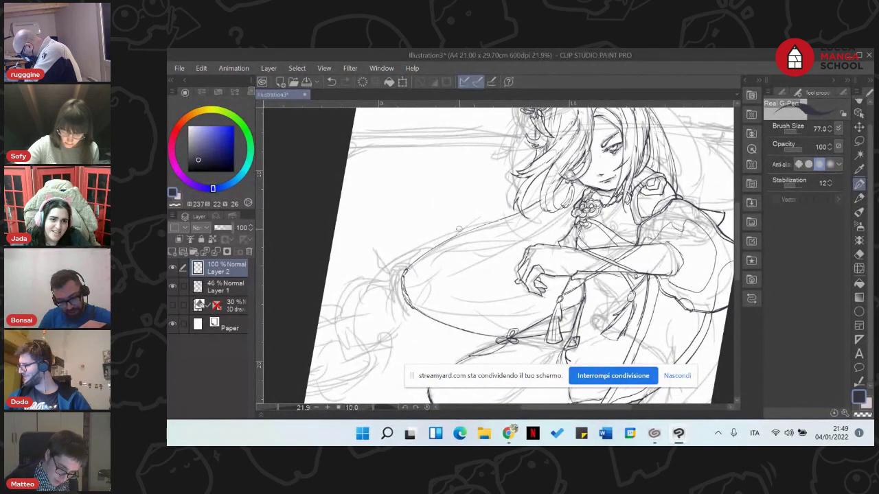
Ink a second line just inside the upper leg's lower contour, from the knee to beneath the hanging hand
click(859, 381)
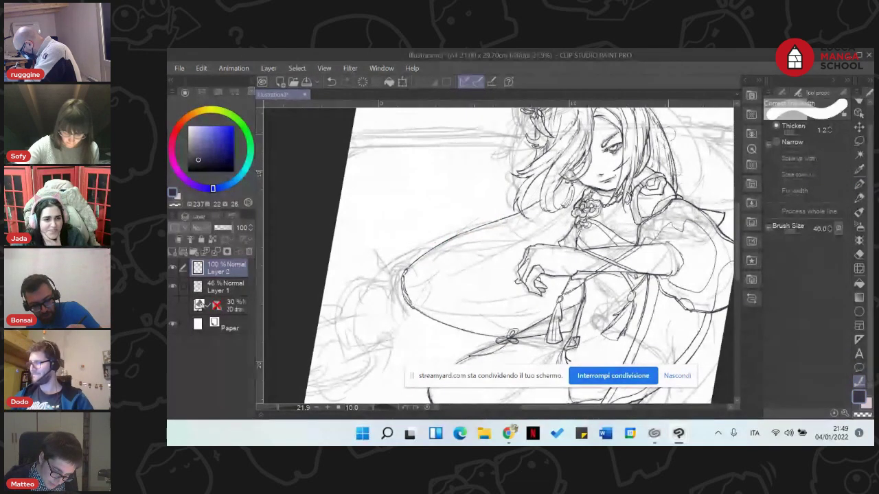
click(859, 184)
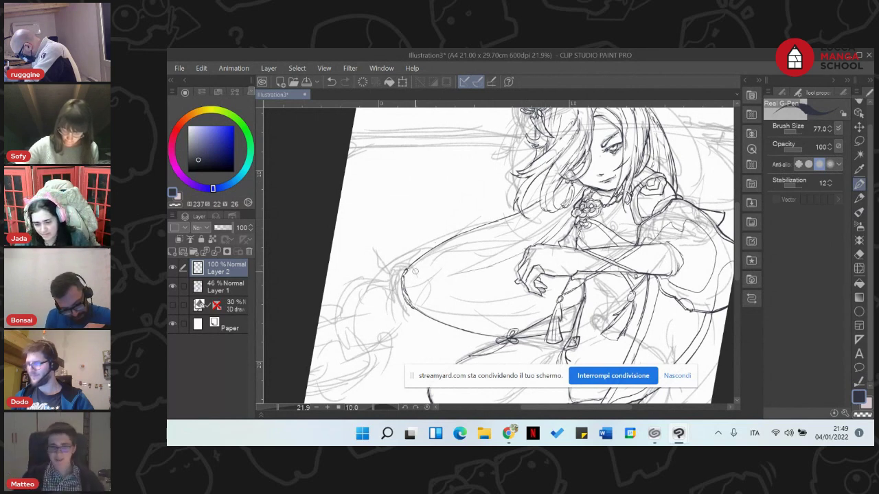
mouse_move(405, 283)
mouse_down()
mouse_move(411, 302)
mouse_move(512, 314)
mouse_up()
mouse_move(420, 308)
mouse_down()
mouse_move(452, 316)
mouse_move(543, 299)
mouse_up()
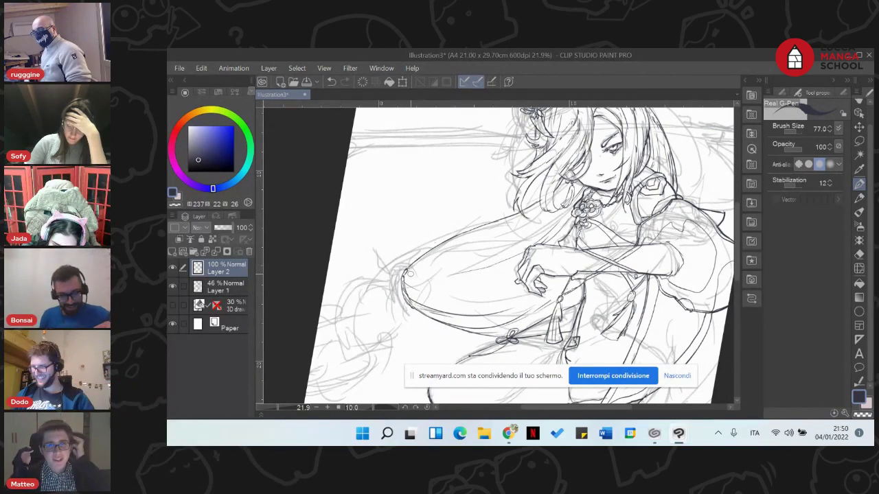
Ink the short curve leading outward from the knee and the extra contour lines along the top of the upper thigh
drag(381, 243, 458, 149)
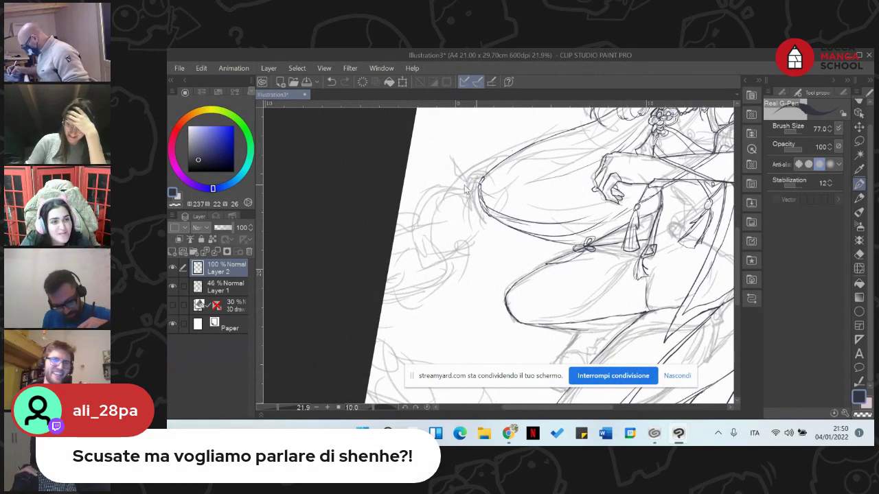
drag(481, 180, 437, 201)
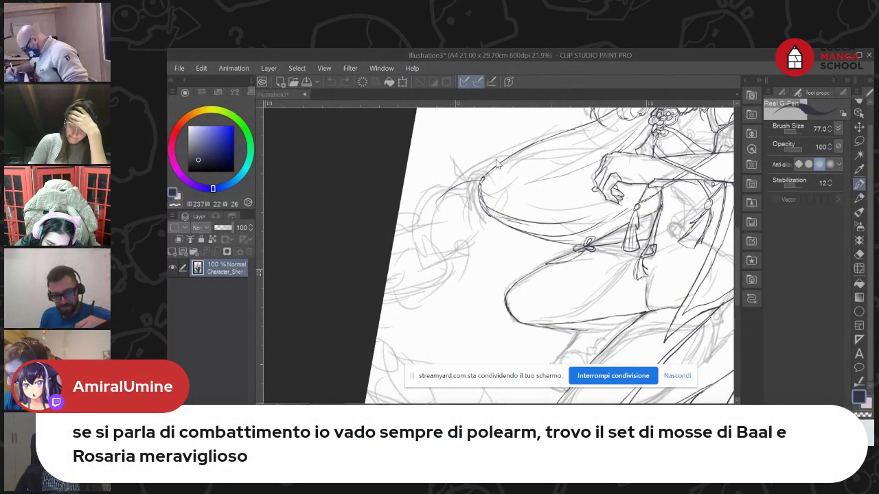
click(562, 151)
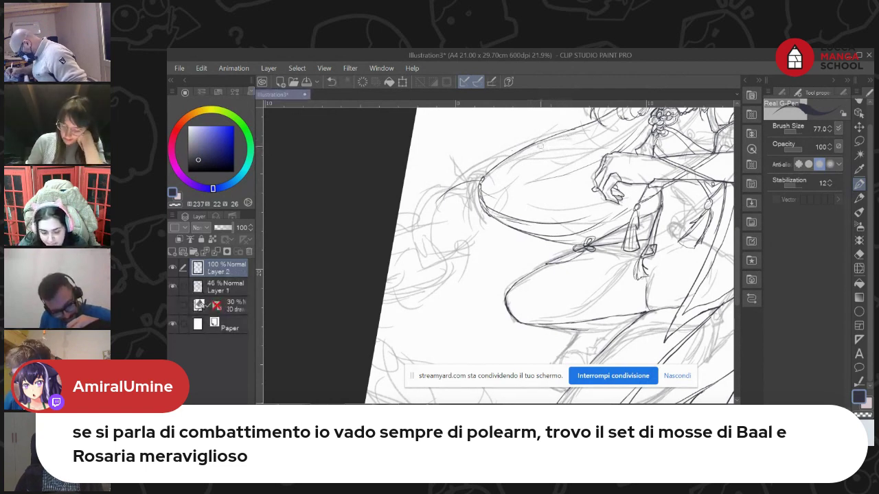
drag(570, 137, 497, 171)
key(ctrl+z)
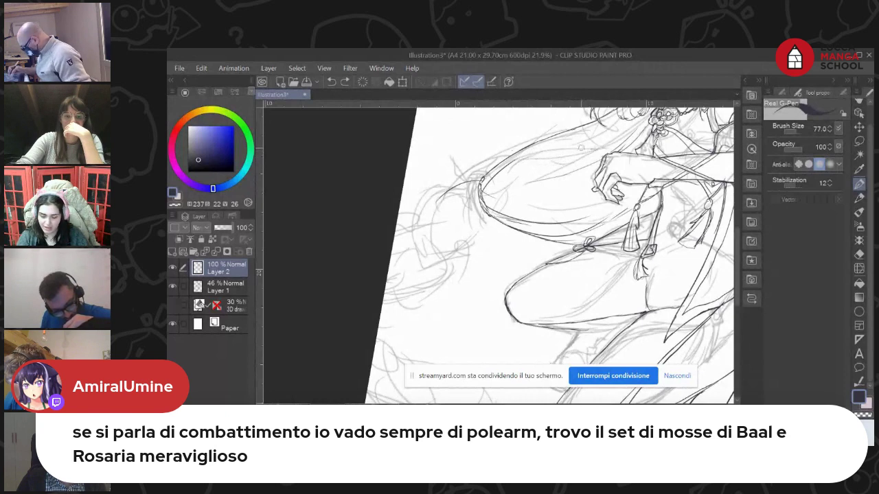
mouse_move(508, 169)
mouse_down()
mouse_move(592, 149)
mouse_move(569, 151)
mouse_up()
key(ctrl+z)
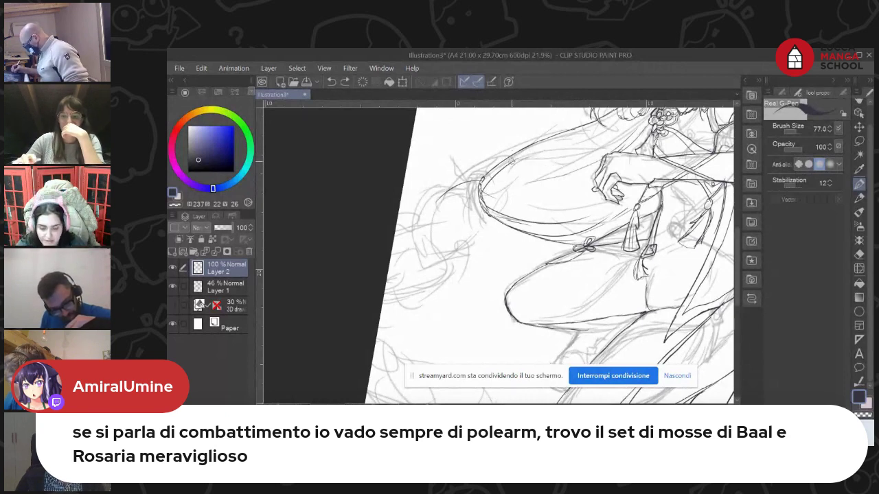
mouse_move(515, 161)
mouse_down()
mouse_move(615, 145)
mouse_move(635, 130)
mouse_up()
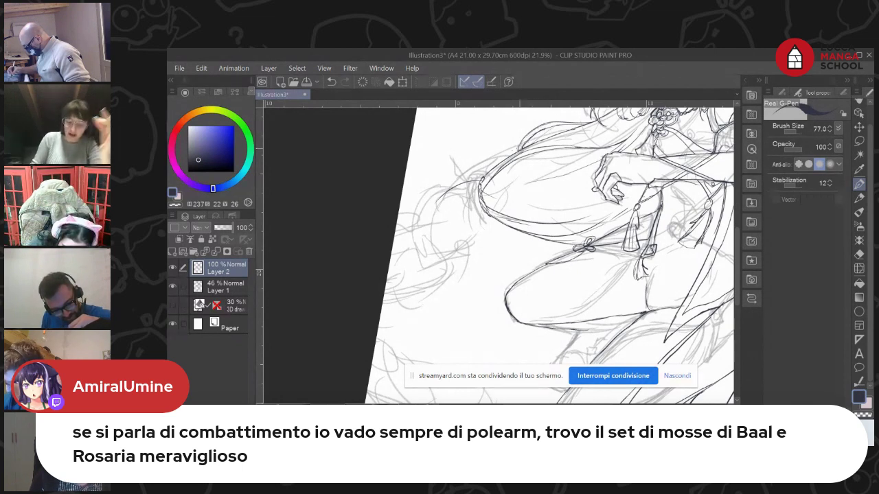
click(859, 253)
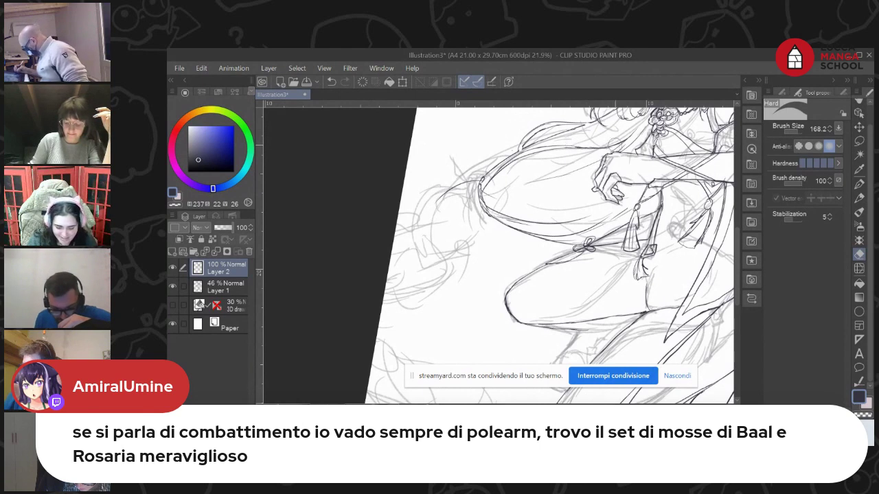
click(858, 184)
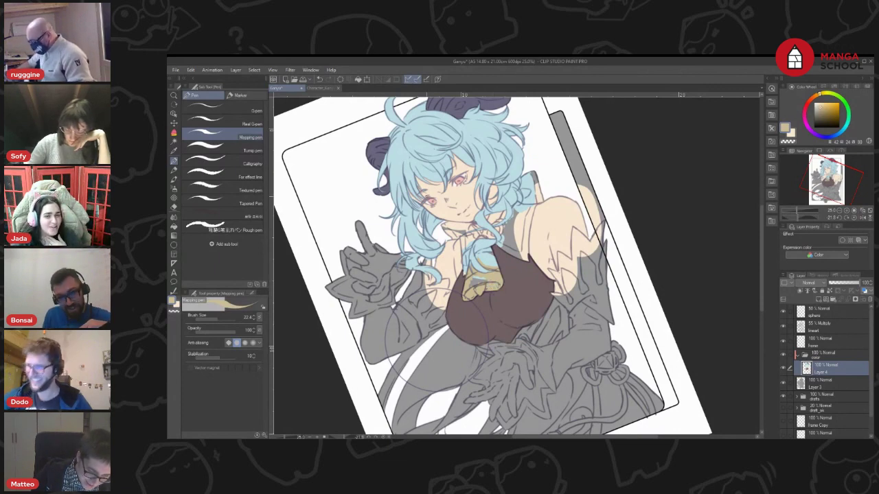
Paint the flat gold of the bell and collar ornament on Layer 4 of the Ganyu illustration with the Mapping pen
click(252, 149)
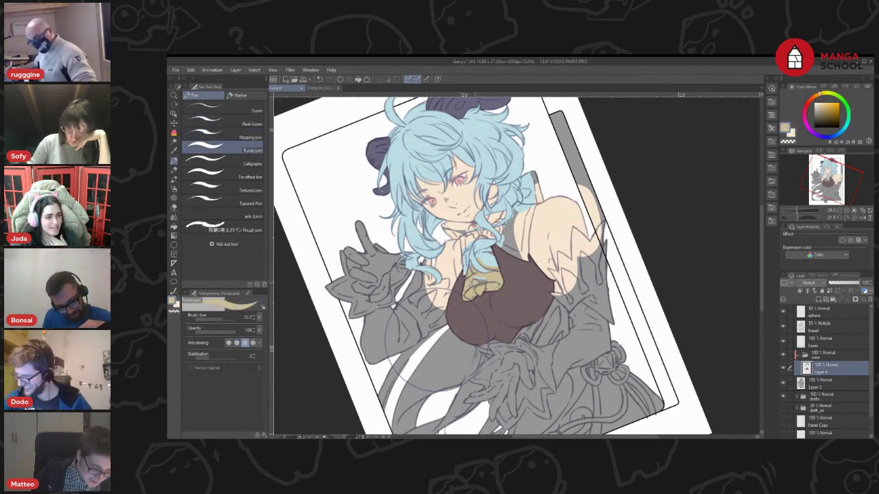
click(252, 137)
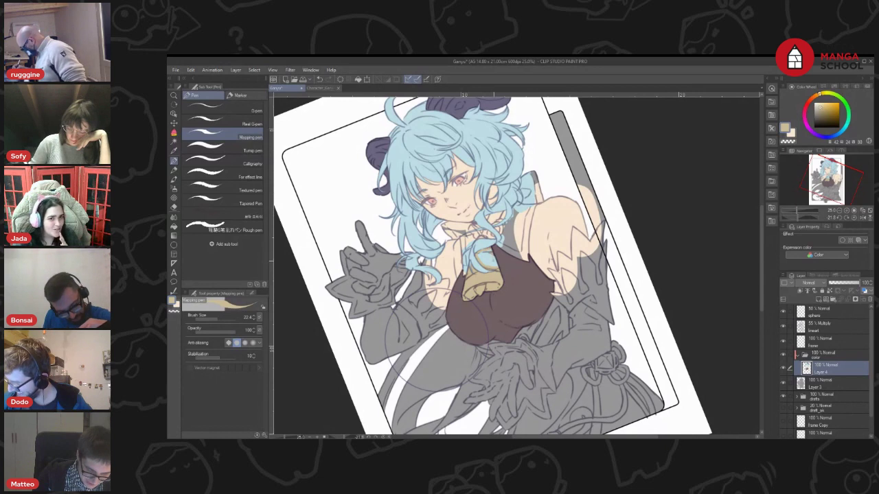
mouse_move(494, 263)
mouse_down()
mouse_move(484, 298)
mouse_move(579, 257)
mouse_move(557, 290)
mouse_move(546, 262)
mouse_move(508, 227)
mouse_up()
key(shift+space)
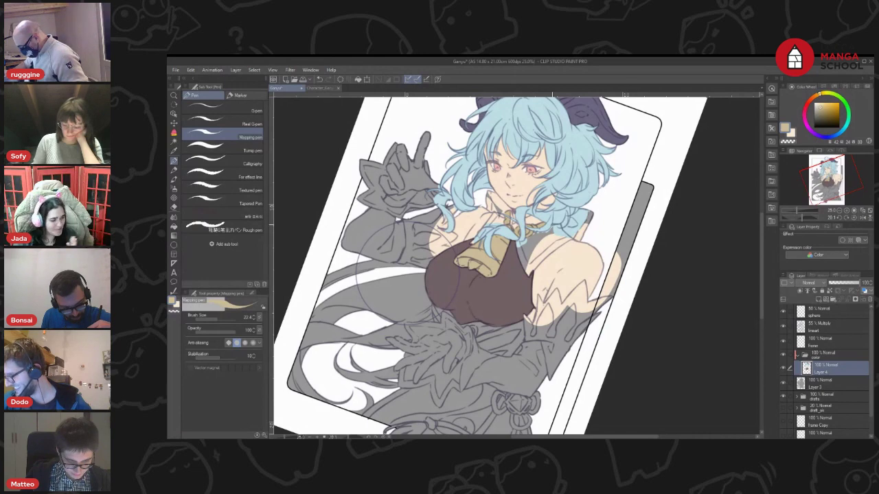
Turn the Ganyu canvas nearly upright, sample the sleeve's white from the character card reference, and shift its hue towards blue-violet
key(e)
key(r)
drag(667, 199, 636, 152)
click(327, 90)
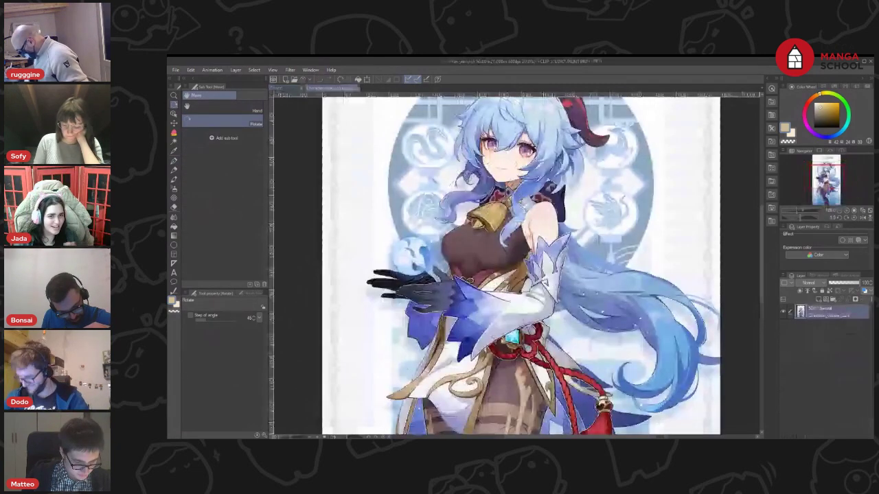
key(i)
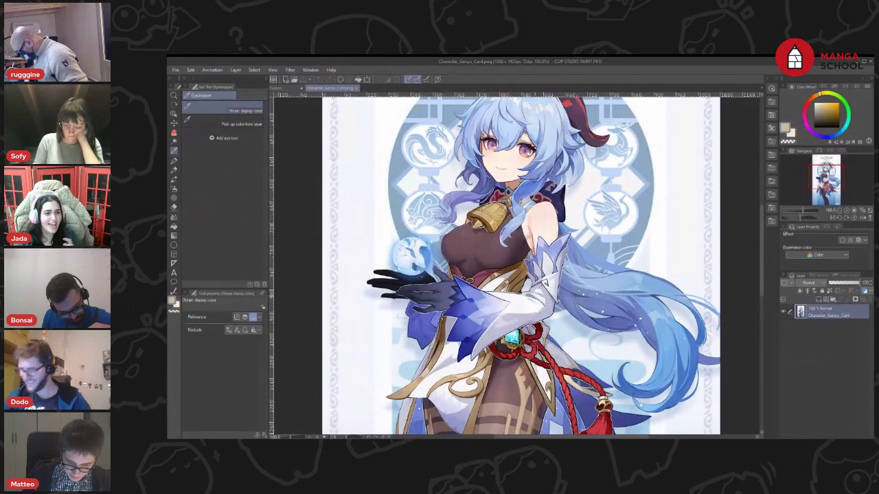
click(529, 301)
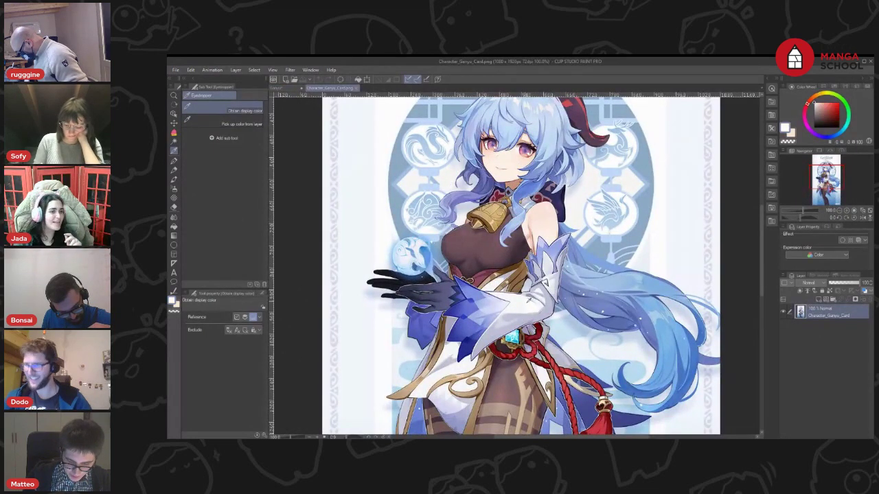
click(286, 90)
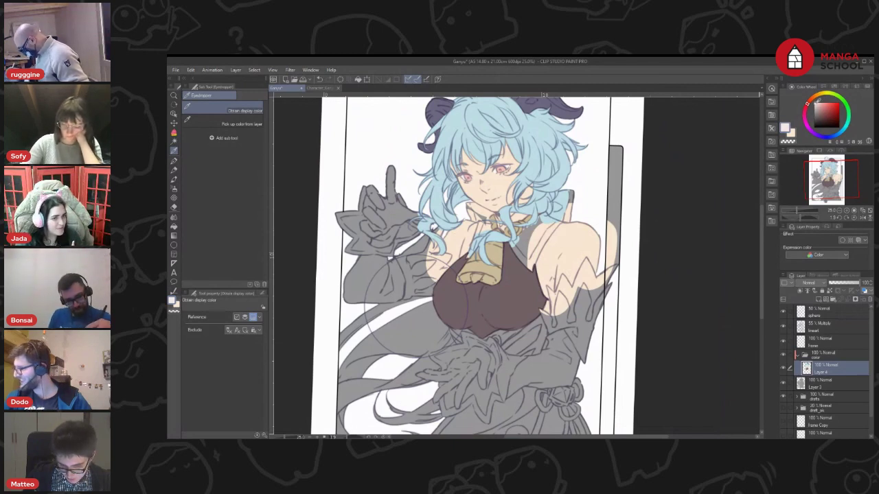
click(821, 137)
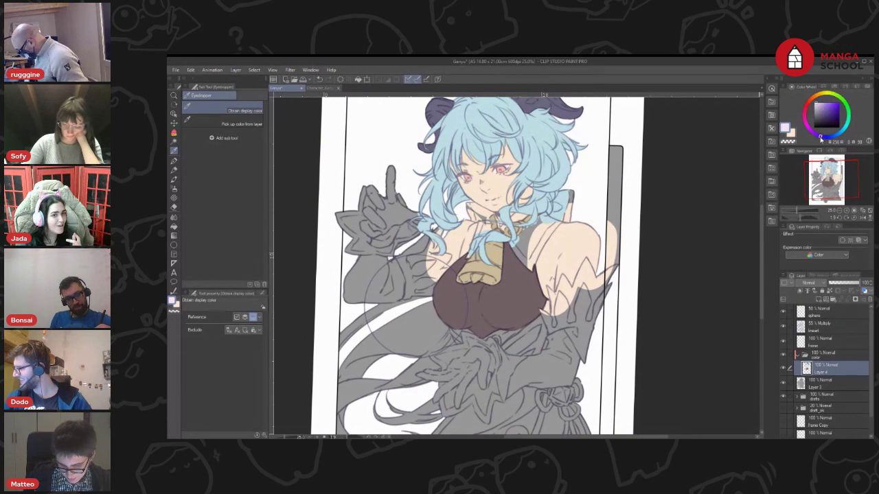
Touch in the off-white at Ganyu's throat with the Mapping pen and sample the hair's light blue as the secondary colour
key(p)
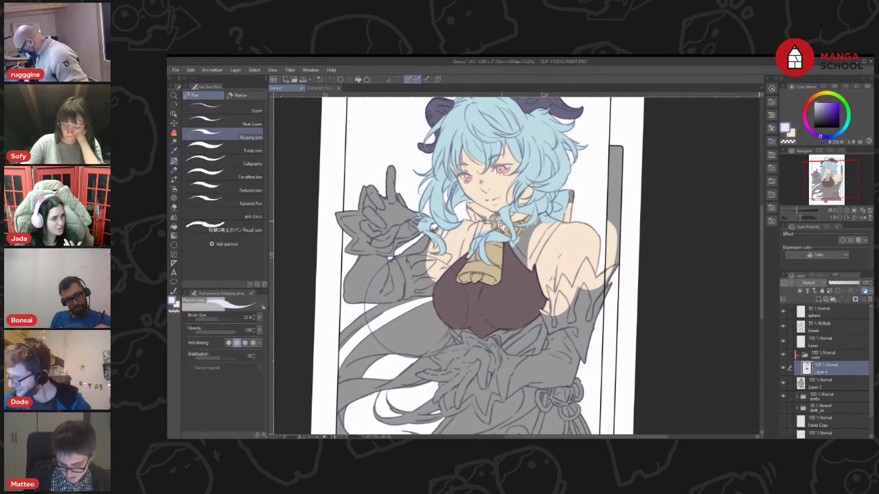
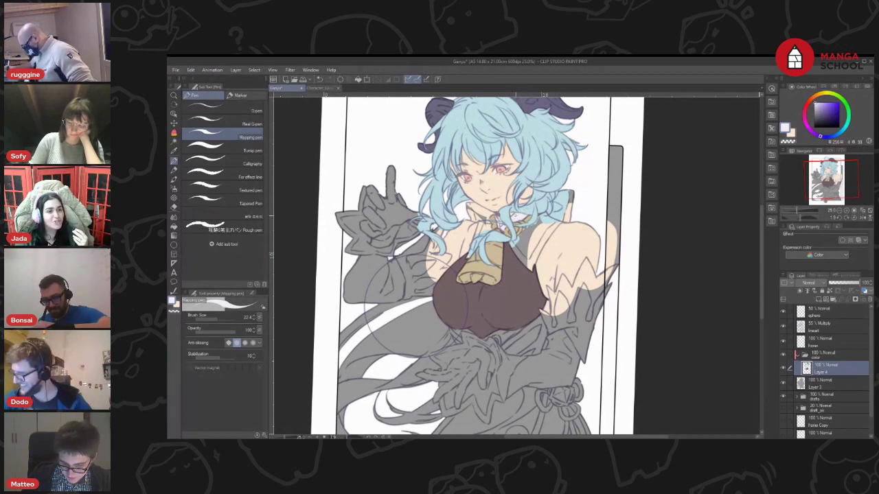
key(x)
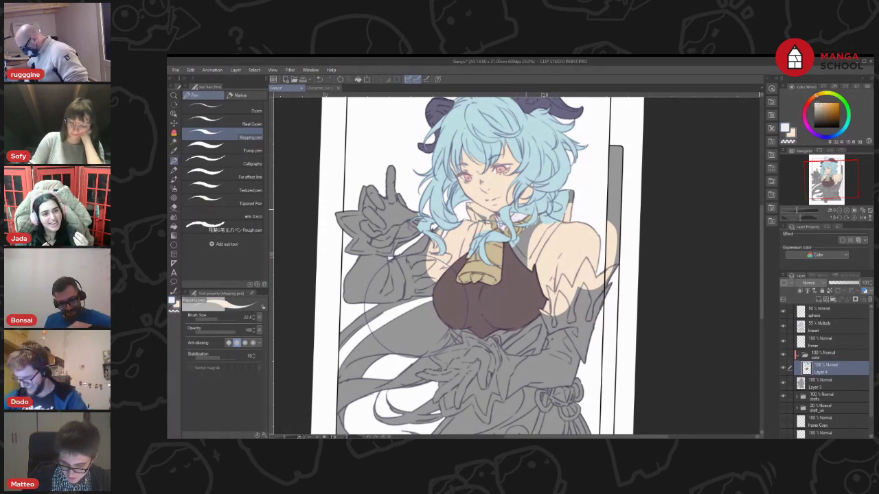
alt+click(526, 209)
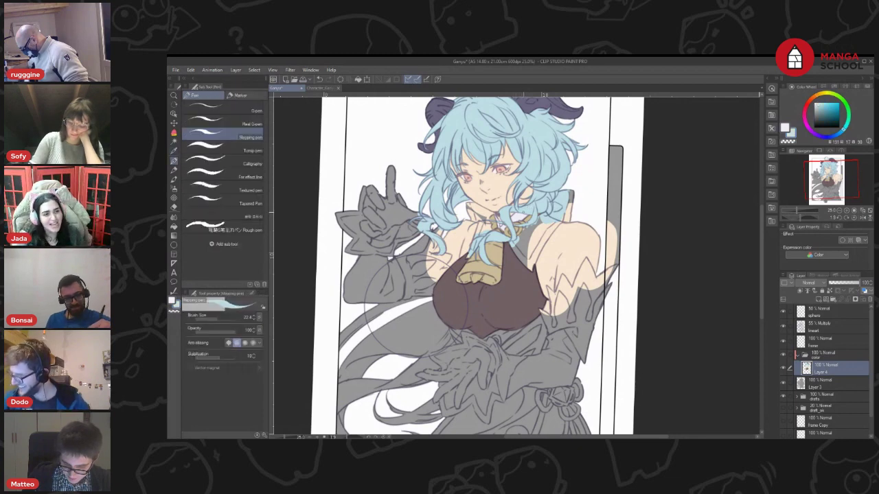
key(x)
key(r)
Outline Ganyu's collar in off-white with the Mapping pen and fill it flat with the Turnip pen on Layer 4
drag(631, 215, 596, 168)
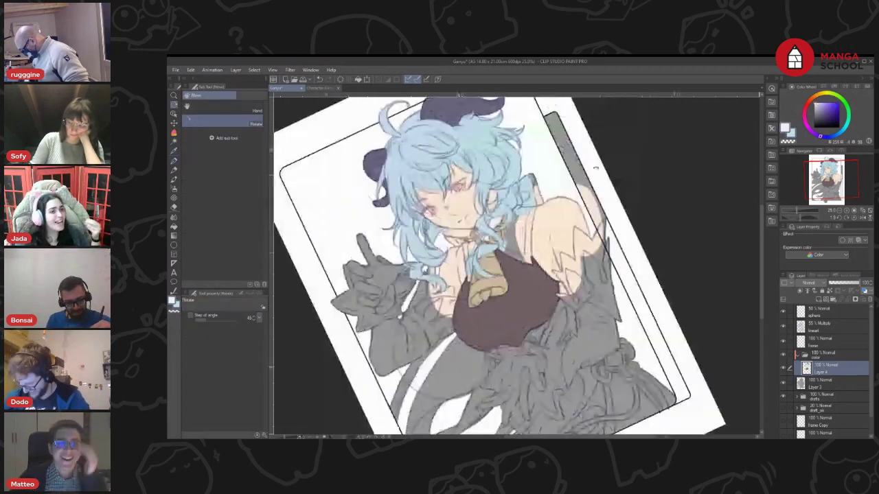
key(p)
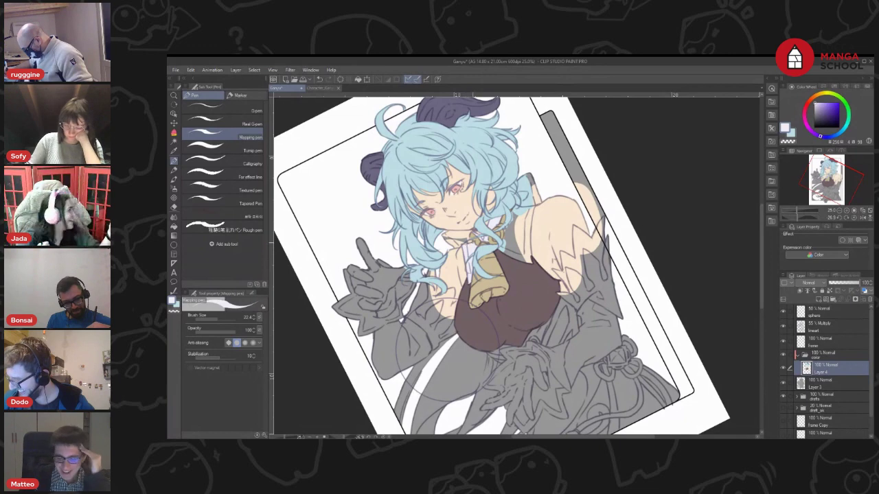
key(r)
mouse_move(626, 226)
mouse_down()
mouse_move(652, 259)
mouse_move(620, 230)
mouse_move(613, 241)
mouse_up()
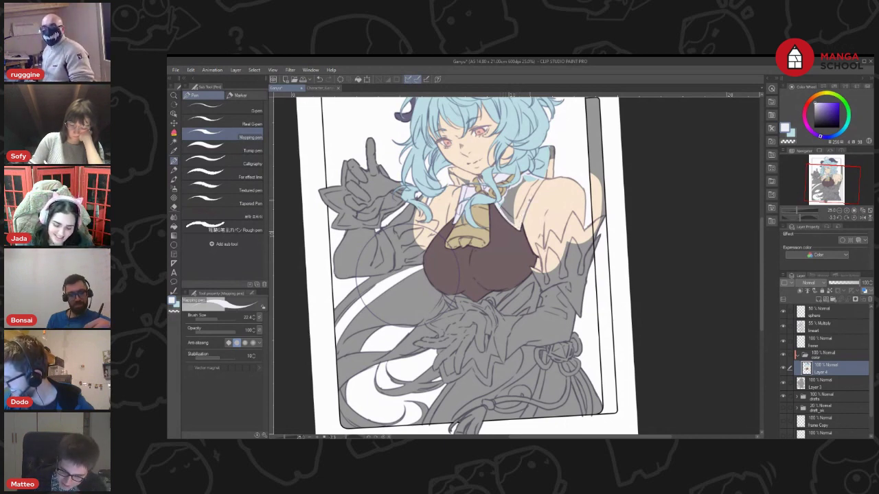
click(227, 150)
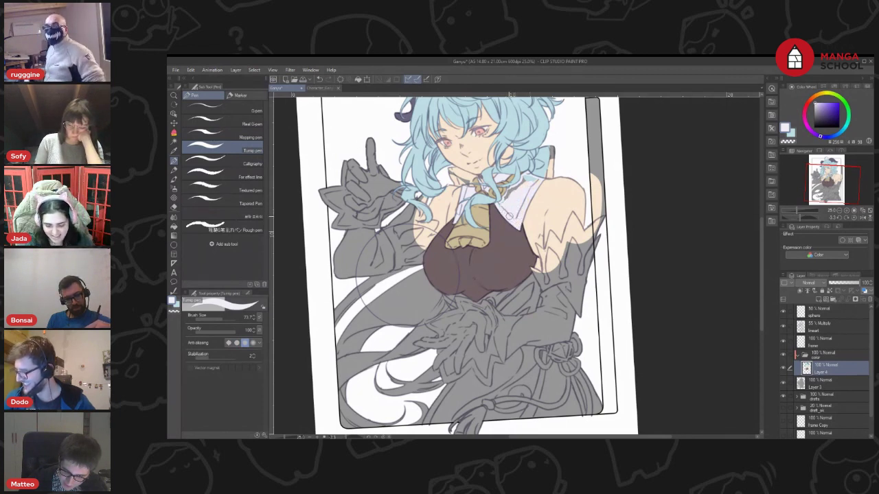
drag(555, 150, 548, 199)
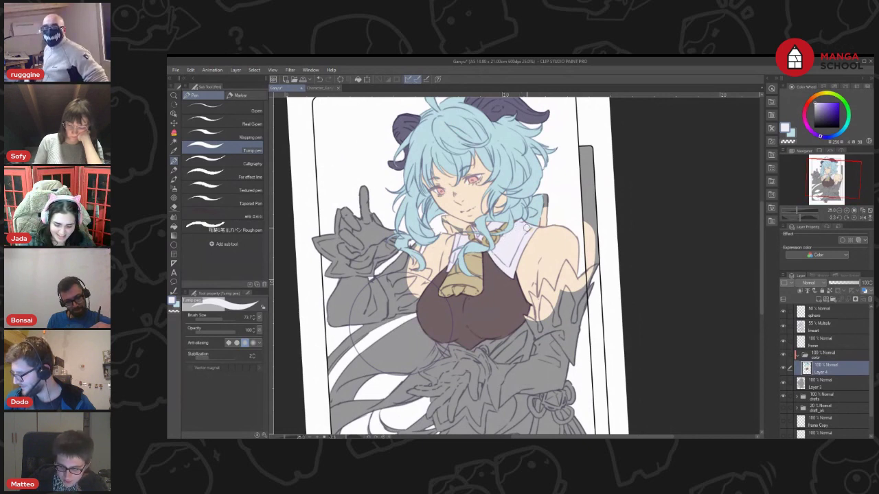
mouse_move(640, 235)
mouse_down()
mouse_move(657, 185)
mouse_move(600, 156)
mouse_move(606, 177)
mouse_move(634, 196)
mouse_up()
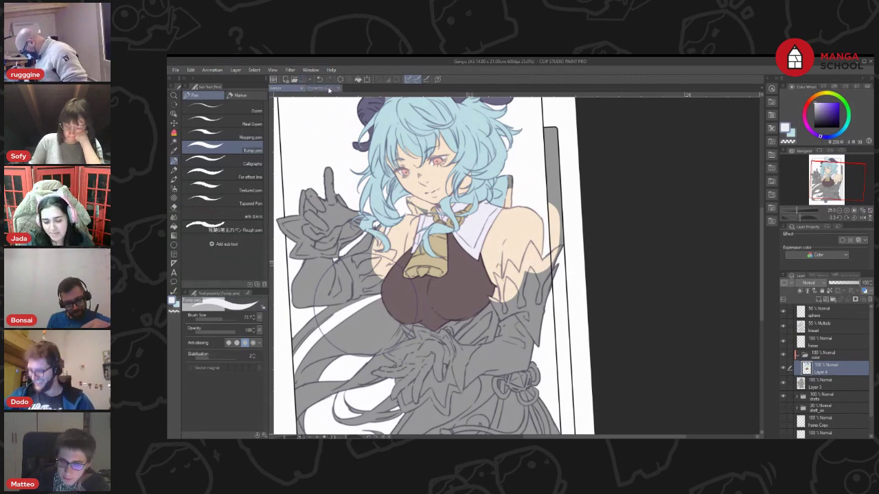
Sample the cape's dark blue from the character card and paint the small dark piece beneath Ganyu's chin with the Mapping pen
click(331, 88)
key(i)
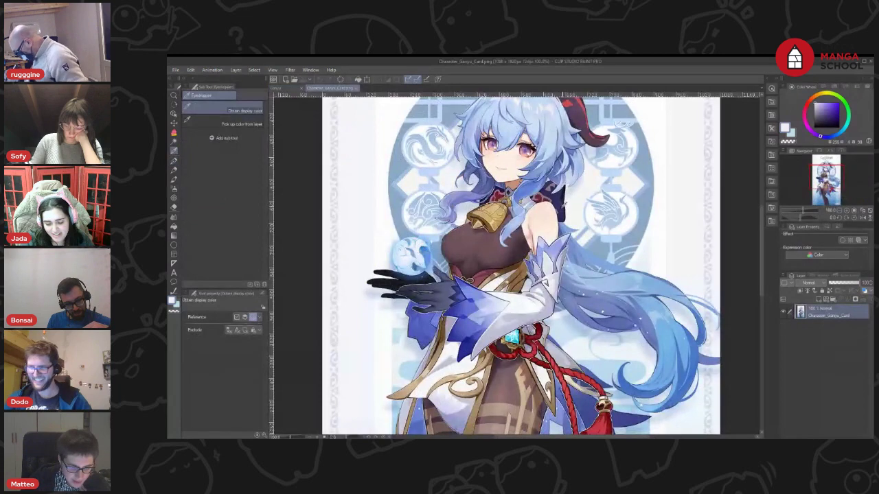
click(562, 206)
click(285, 89)
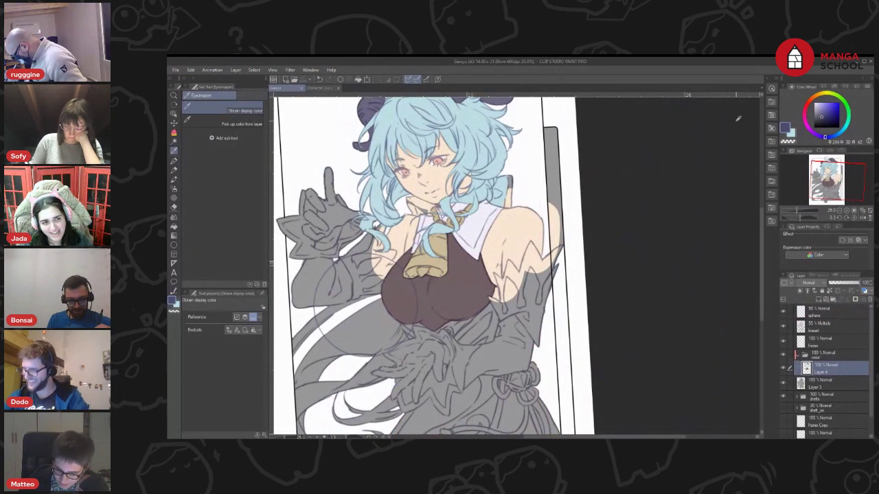
key(p)
drag(406, 208, 424, 235)
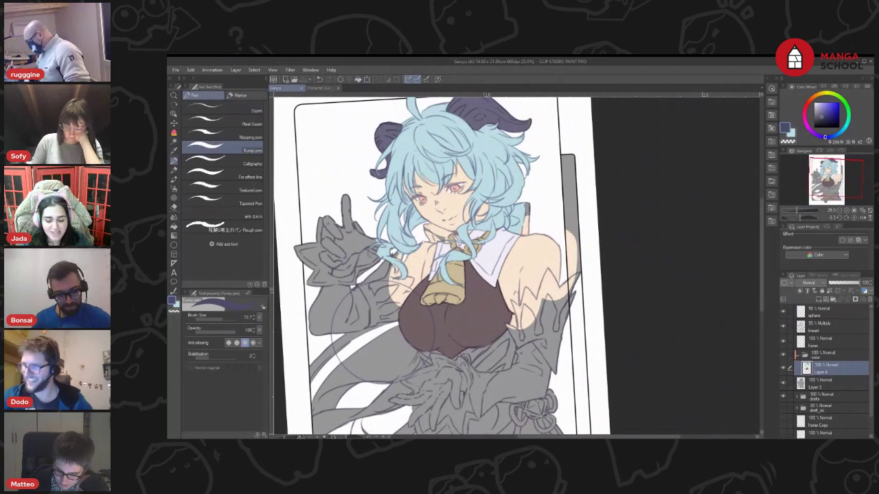
click(250, 139)
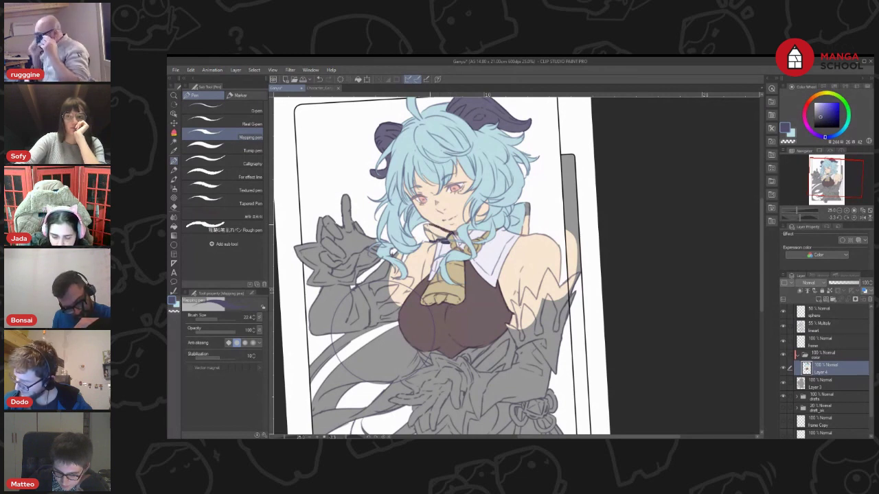
mouse_move(426, 226)
mouse_down()
mouse_move(431, 239)
mouse_move(446, 237)
mouse_move(441, 229)
mouse_up()
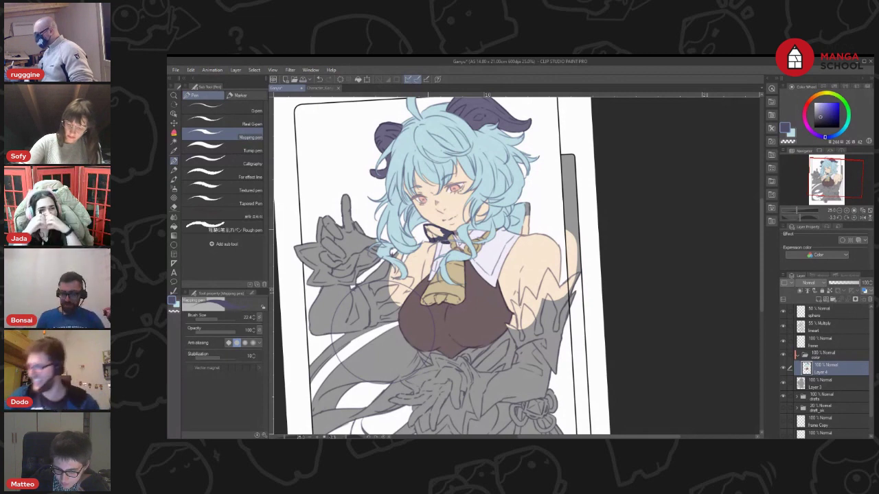
drag(427, 238, 443, 235)
drag(426, 226, 440, 230)
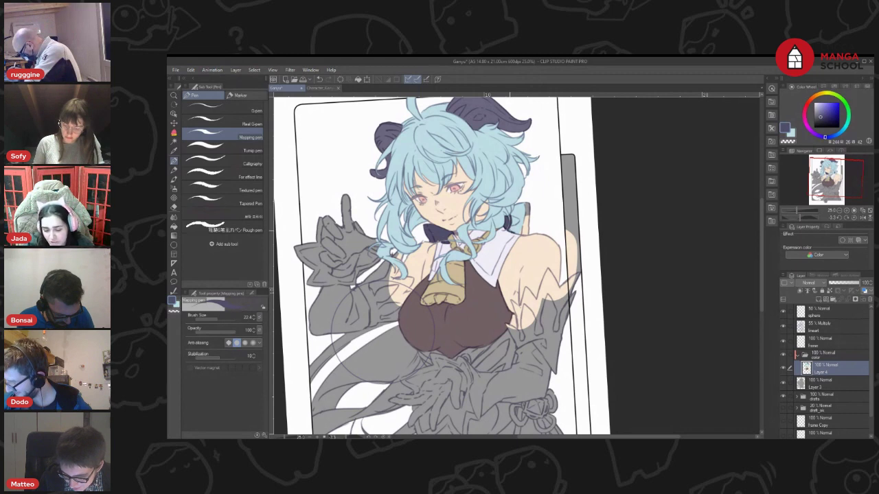
Paint the dark-blue piece behind the neck, between the hair and the bare shoulder, and save the illustration
drag(509, 231, 531, 235)
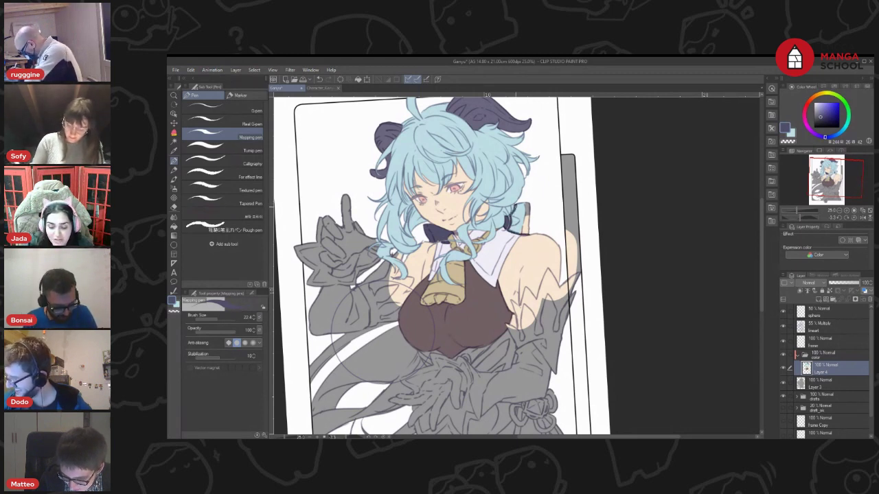
mouse_move(518, 203)
mouse_down()
mouse_move(531, 204)
mouse_move(529, 216)
mouse_move(516, 217)
mouse_up()
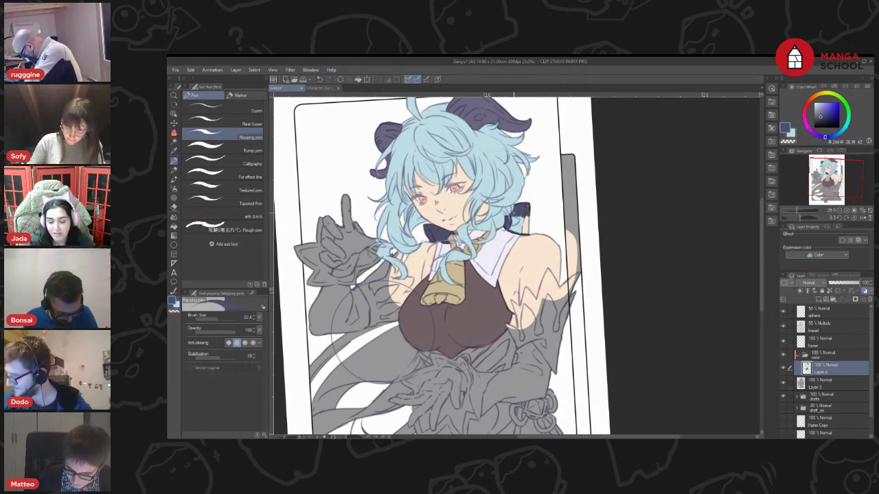
drag(513, 213, 513, 222)
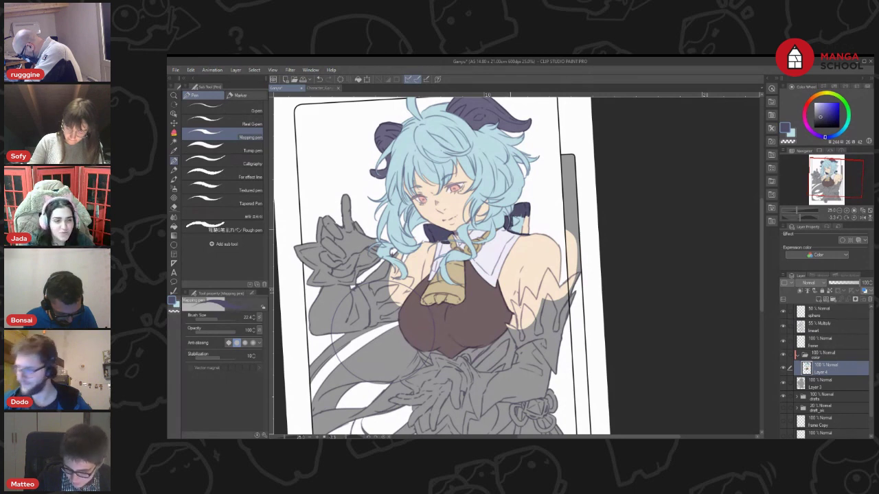
mouse_move(513, 222)
mouse_down()
mouse_move(513, 229)
mouse_move(516, 212)
mouse_move(515, 228)
mouse_up()
drag(519, 215, 523, 228)
drag(527, 215, 522, 233)
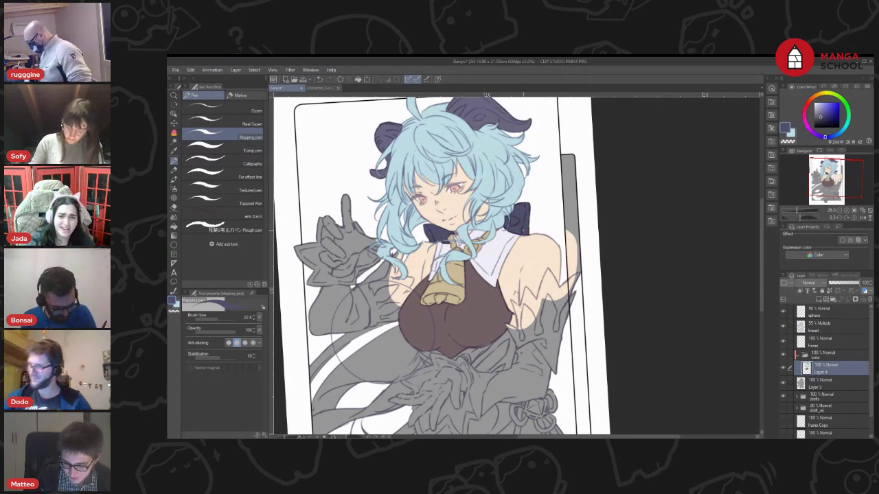
drag(617, 230, 614, 212)
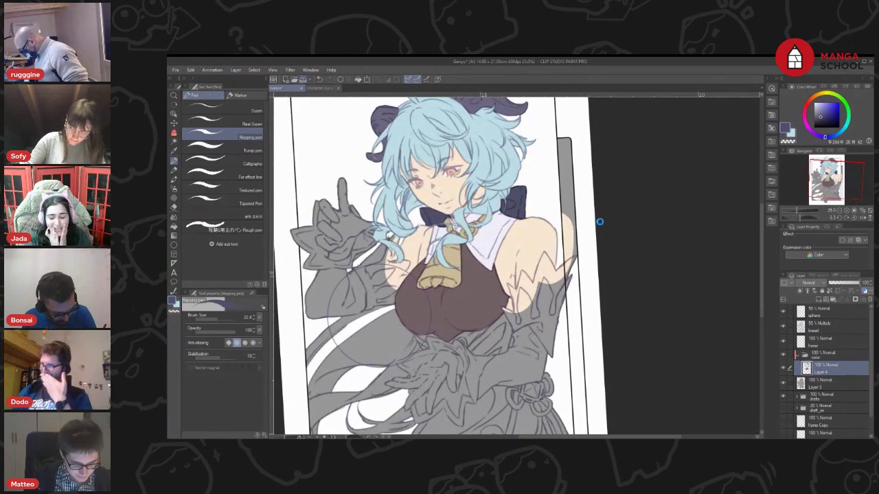
key(ctrl+s)
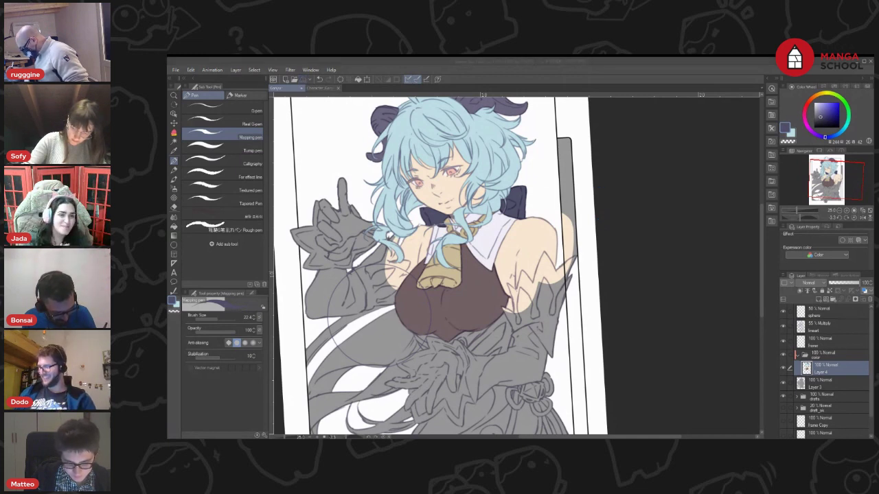
Sample a paler blue from the character card and recolour all of Ganyu's hair flat on Layer 4 using Select Color Gamut
click(408, 87)
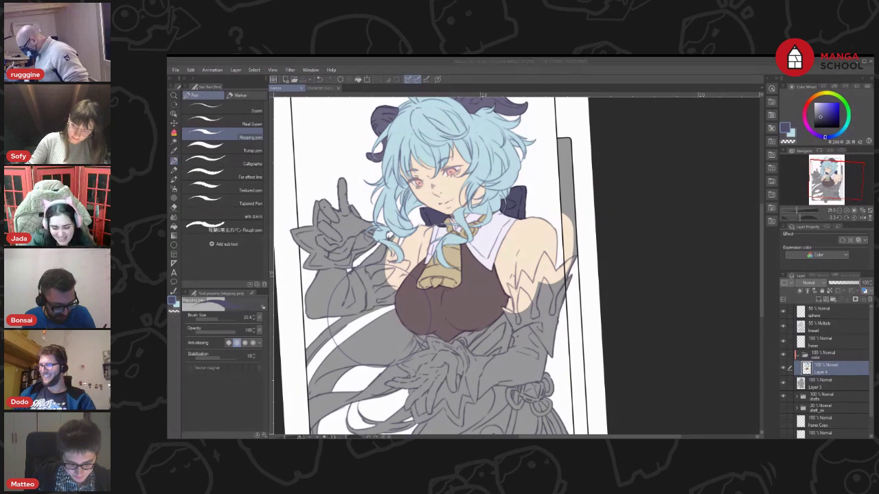
click(324, 88)
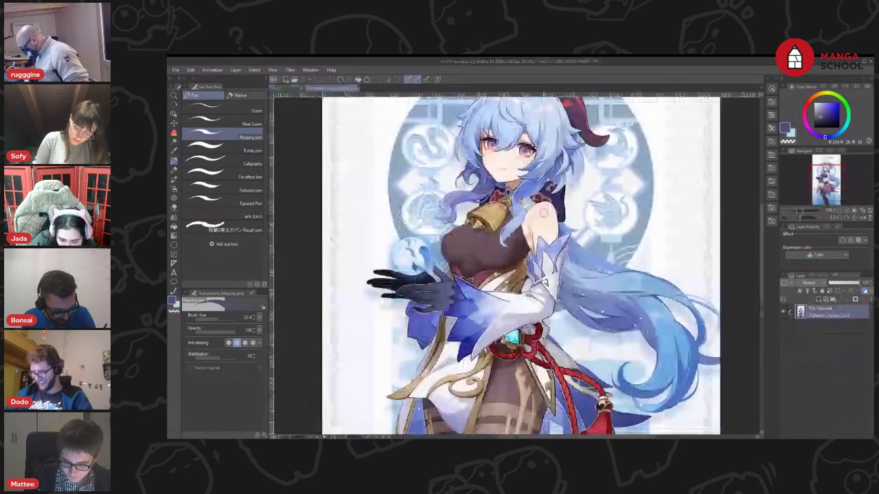
key(i)
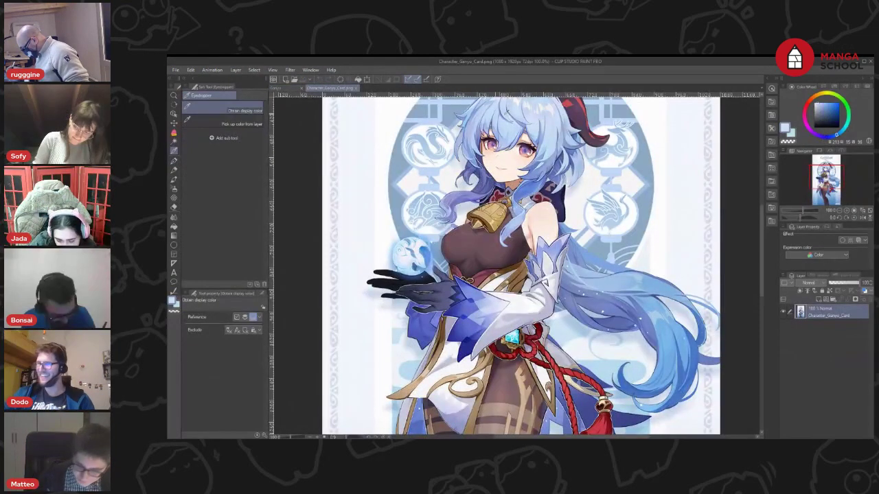
click(282, 88)
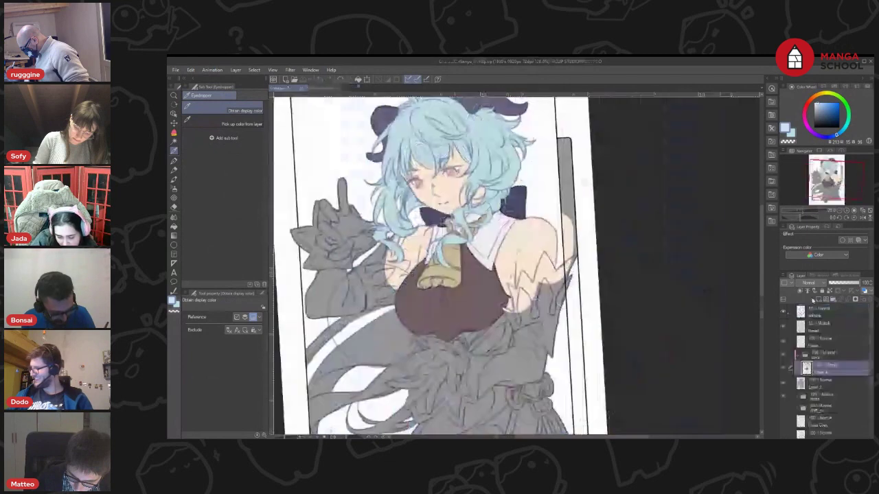
click(255, 70)
click(313, 144)
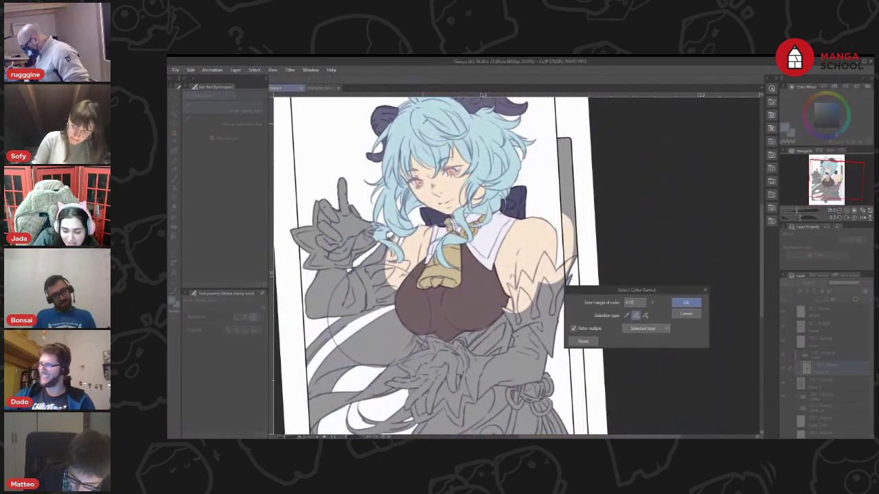
click(684, 302)
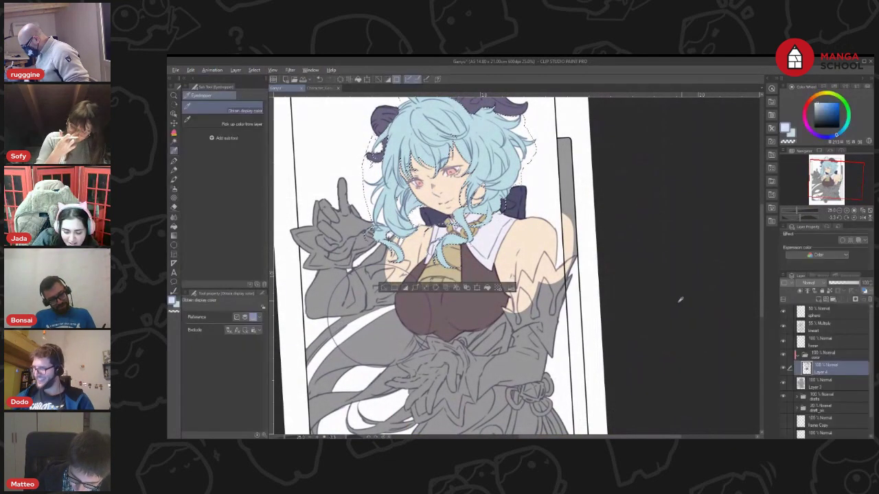
key(alt+Delete)
key(ctrl+d)
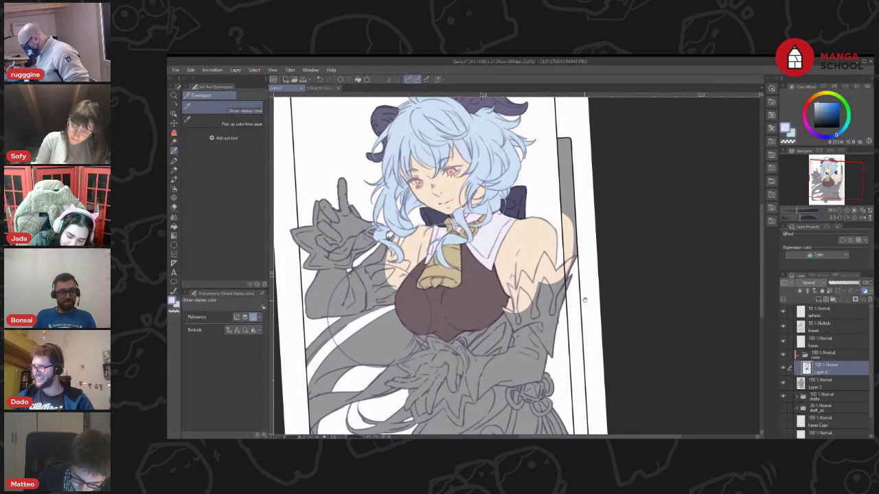
Tilt the canvas and lay the pale blue over the trailing hair strands along the frame's edge with the Turnip pen
drag(585, 300, 681, 233)
key(r)
drag(685, 333, 656, 253)
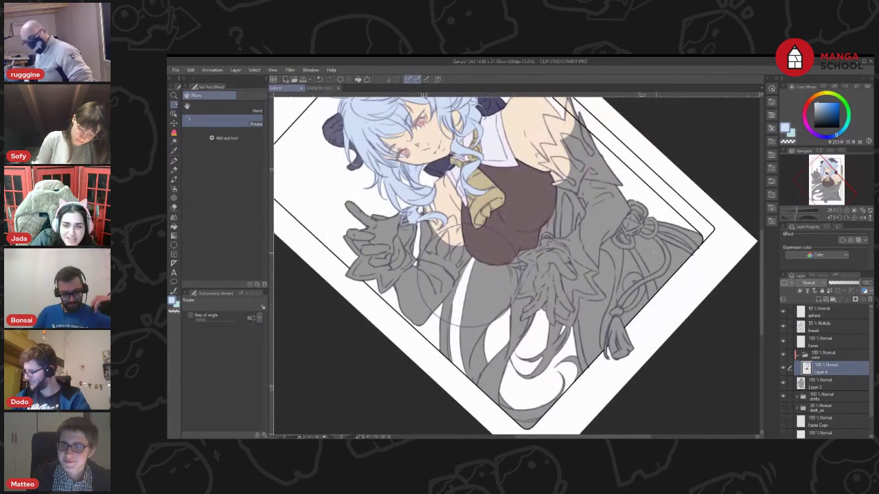
key(p)
drag(597, 325, 609, 290)
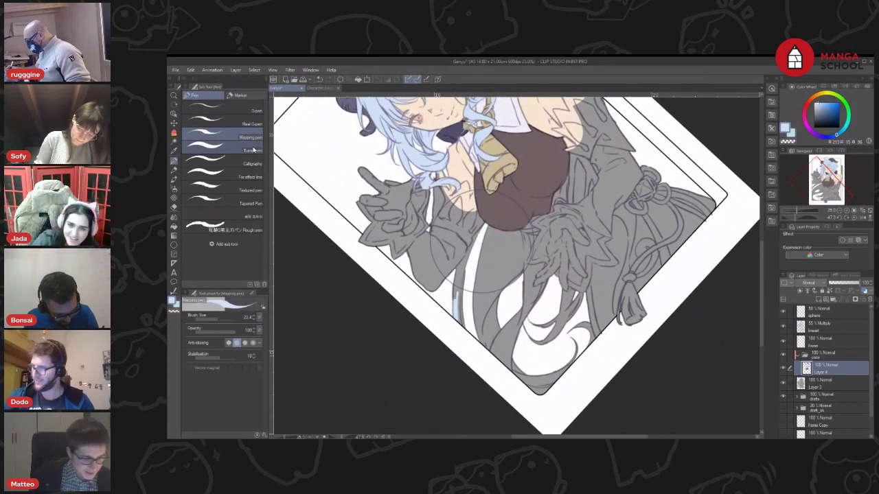
click(253, 148)
mouse_move(458, 301)
mouse_down()
mouse_move(461, 322)
mouse_move(489, 351)
mouse_move(489, 324)
mouse_up()
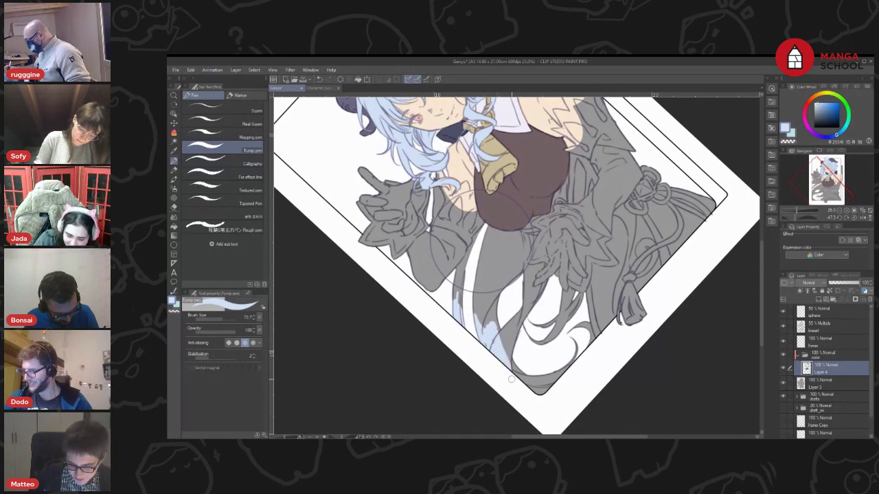
drag(515, 382, 505, 310)
mouse_move(515, 347)
mouse_down()
mouse_move(507, 310)
mouse_move(535, 299)
mouse_move(519, 397)
mouse_up()
Extend the pale blue over the curling hair tips and the strands running up towards the hand and torso
drag(546, 307, 570, 341)
mouse_move(537, 375)
mouse_down()
mouse_move(552, 394)
mouse_move(583, 327)
mouse_move(581, 350)
mouse_move(596, 326)
mouse_move(585, 314)
mouse_move(577, 275)
mouse_up()
drag(584, 322, 566, 259)
drag(622, 227, 628, 276)
mouse_move(568, 307)
mouse_down()
mouse_move(546, 343)
mouse_move(536, 342)
mouse_up()
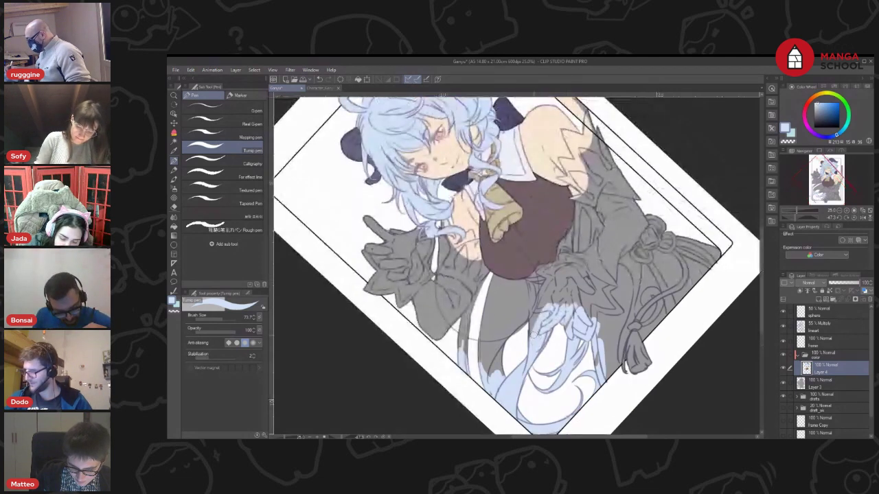
mouse_move(538, 301)
mouse_down()
mouse_move(512, 353)
mouse_move(518, 321)
mouse_up()
mouse_move(511, 374)
mouse_down()
mouse_move(505, 306)
mouse_move(480, 309)
mouse_move(484, 299)
mouse_move(451, 280)
mouse_up()
Set the canvas nearly upright and fill the remaining grey of the long hair beneath the raised arm's sleeve with pale blue
key(r)
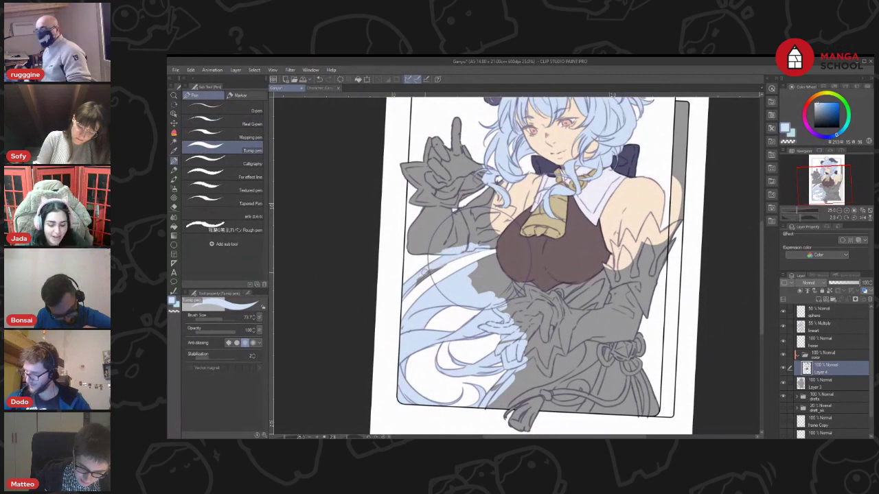
drag(414, 289, 369, 269)
drag(482, 192, 469, 193)
drag(412, 254, 431, 272)
drag(427, 240, 440, 276)
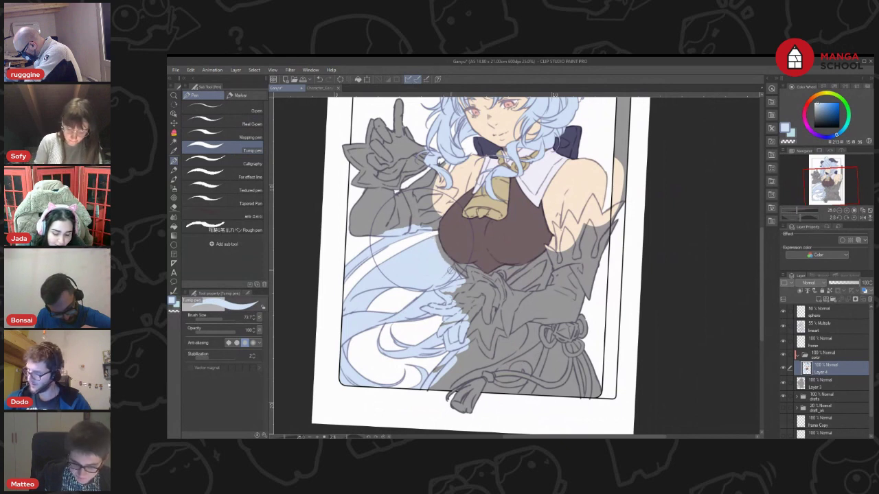
Sample the gold of the neck bell and lay it over the waist ornament beneath the bust with the Turnip pen
click(251, 137)
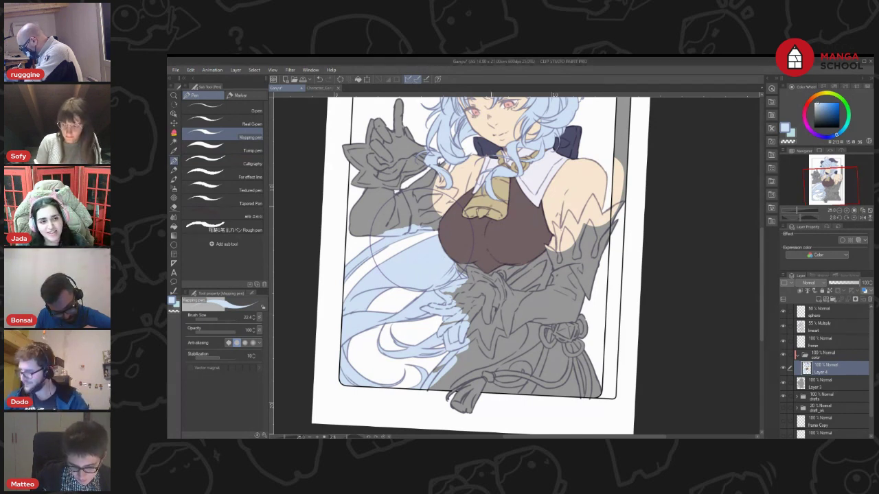
alt+click(498, 202)
key(r)
mouse_move(591, 250)
mouse_down()
mouse_move(581, 225)
mouse_move(598, 234)
mouse_up()
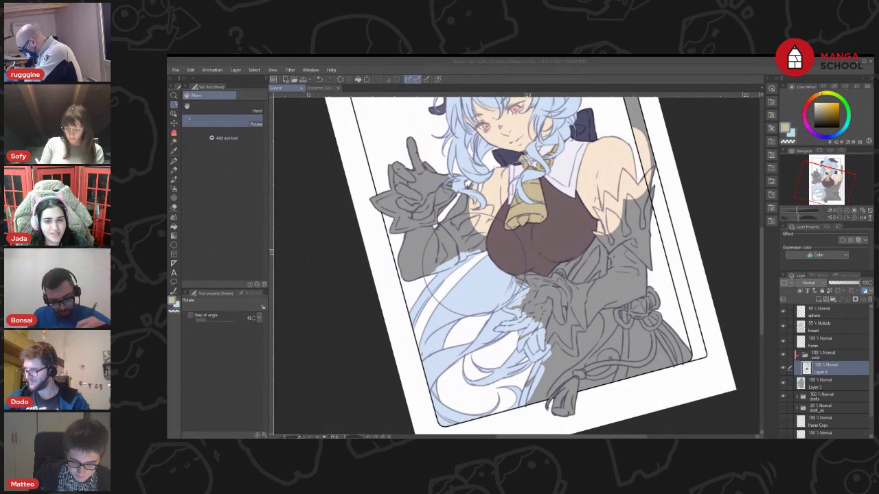
drag(558, 271, 553, 253)
key(p)
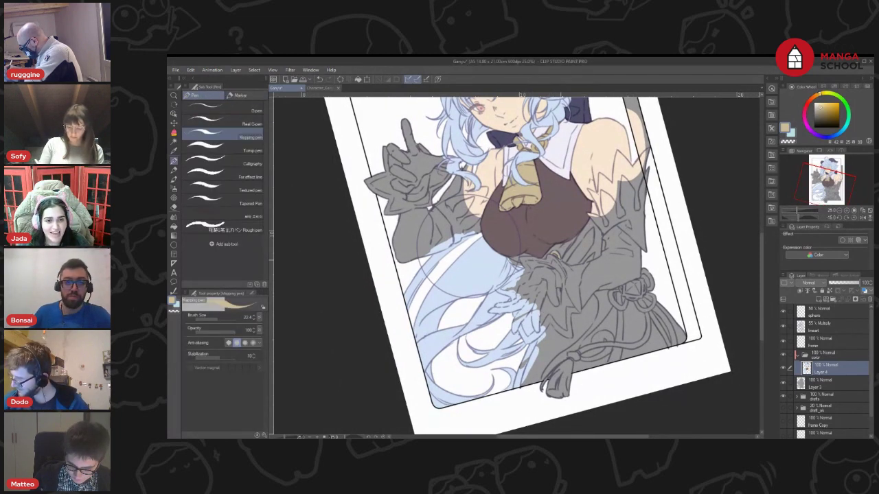
click(251, 123)
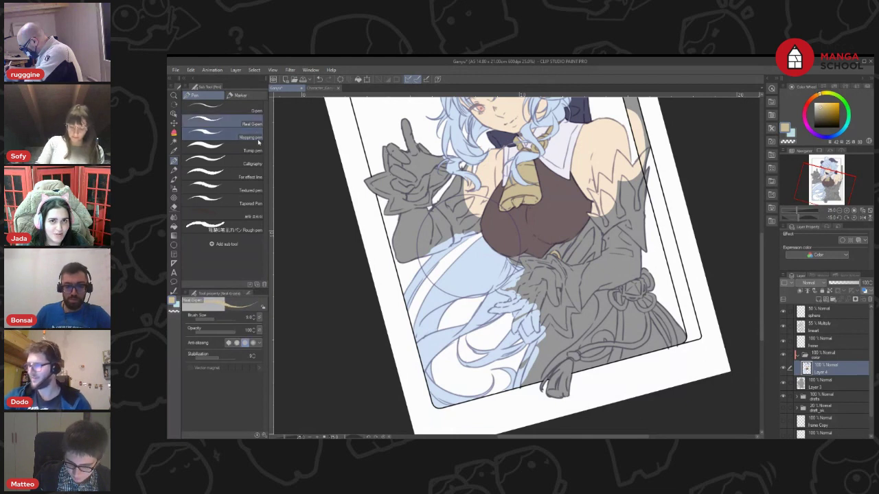
click(254, 149)
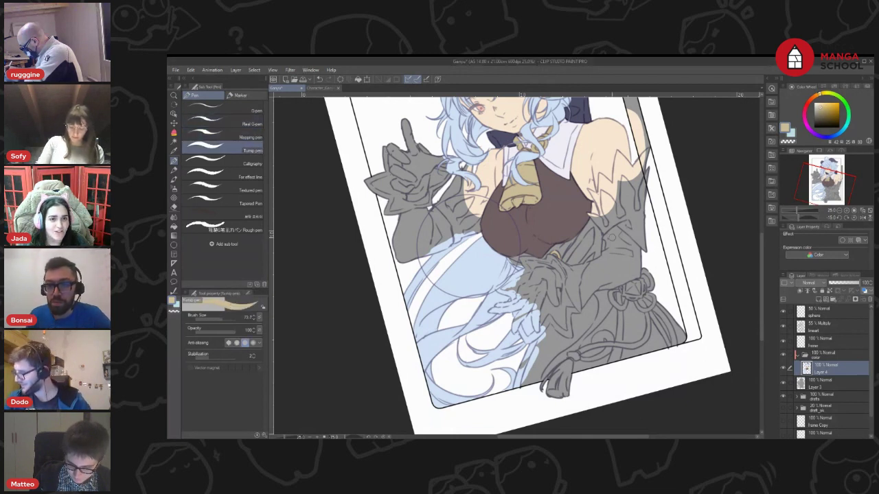
mouse_move(596, 241)
mouse_down()
mouse_move(576, 267)
mouse_move(594, 265)
mouse_move(584, 249)
mouse_move(562, 260)
mouse_up()
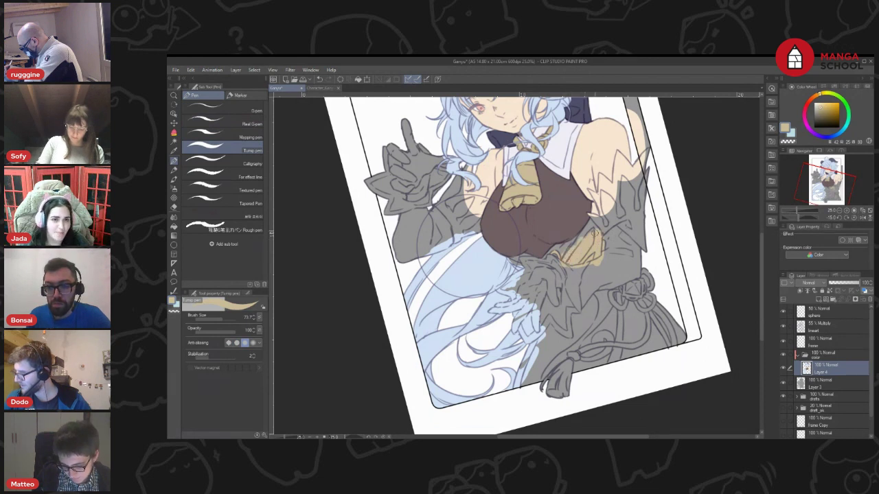
Lay the gold over the knotted cord at the hip and the trim bands running down the skirt
mouse_move(619, 303)
mouse_down()
mouse_move(604, 273)
mouse_move(598, 329)
mouse_up()
drag(596, 287, 594, 331)
drag(607, 253, 607, 329)
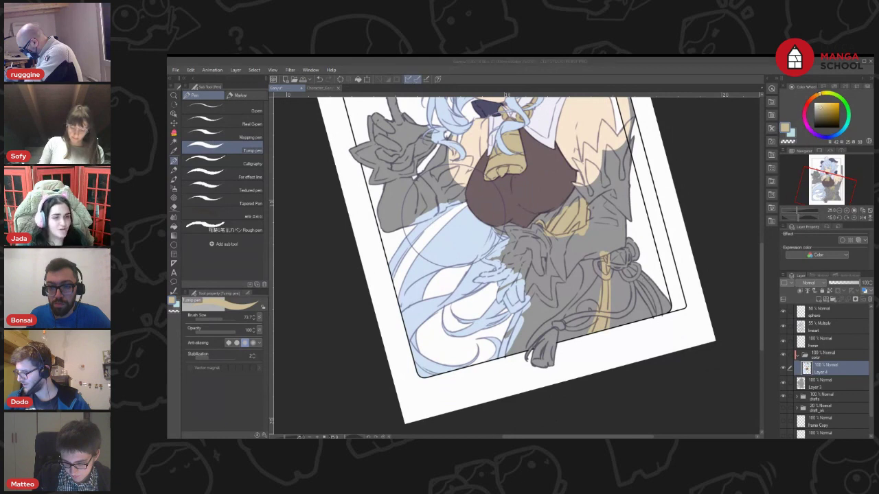
mouse_move(661, 309)
mouse_down()
mouse_move(624, 264)
mouse_move(662, 313)
mouse_up()
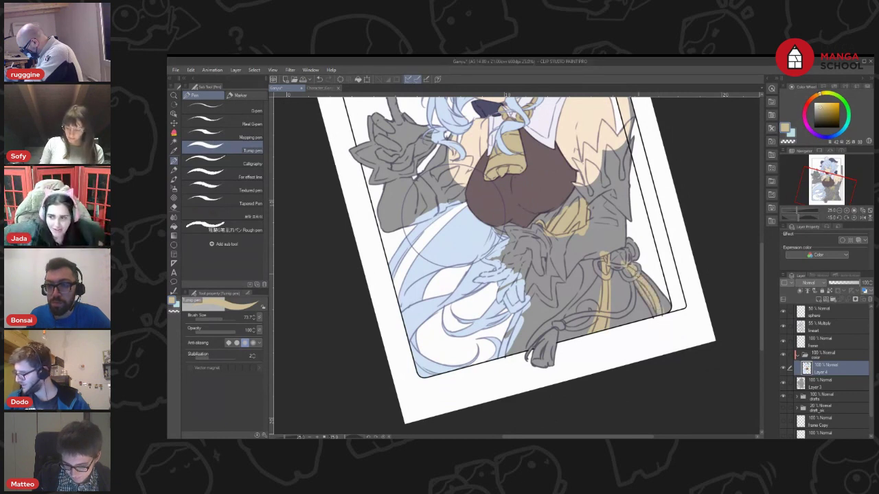
mouse_move(612, 254)
mouse_down()
mouse_move(657, 319)
mouse_move(627, 272)
mouse_up()
drag(590, 302, 614, 269)
mouse_move(535, 311)
mouse_down()
mouse_move(527, 326)
mouse_move(555, 264)
mouse_up()
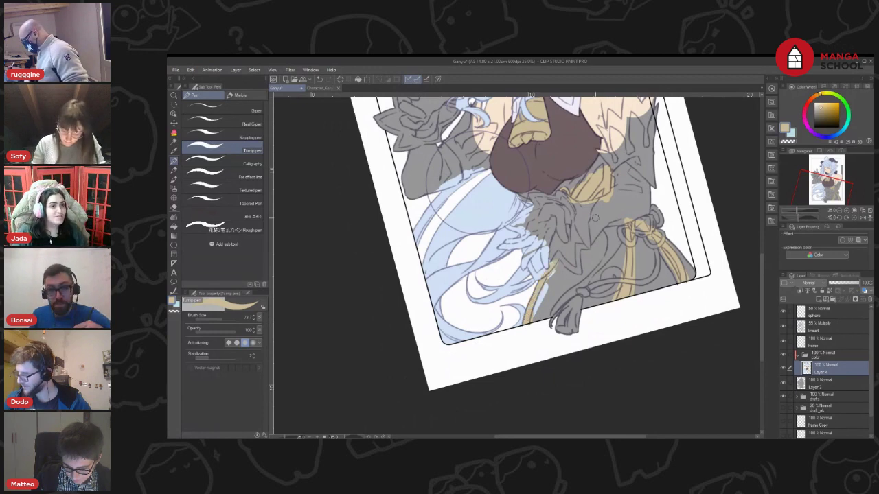
Rotate the canvas and add thin gold trim along the bodice's lower edge and side with the Mapping pen
drag(650, 181, 629, 214)
key(r)
drag(666, 235, 630, 266)
key(p)
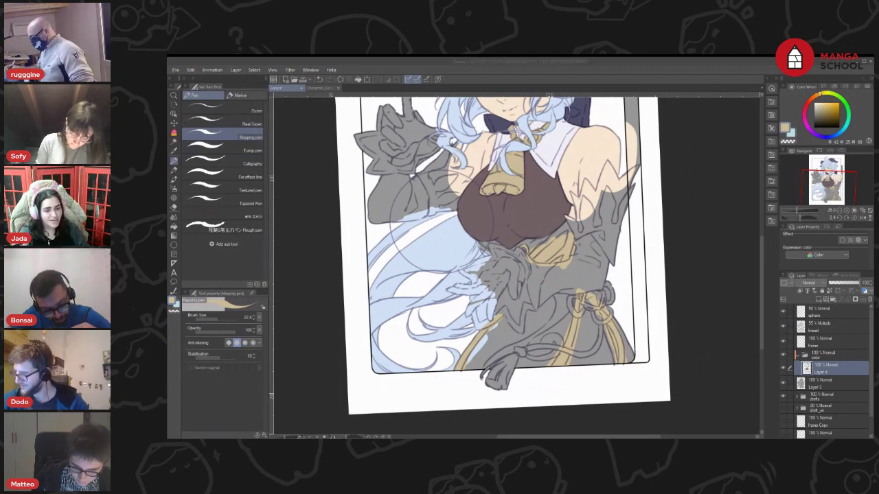
click(482, 247)
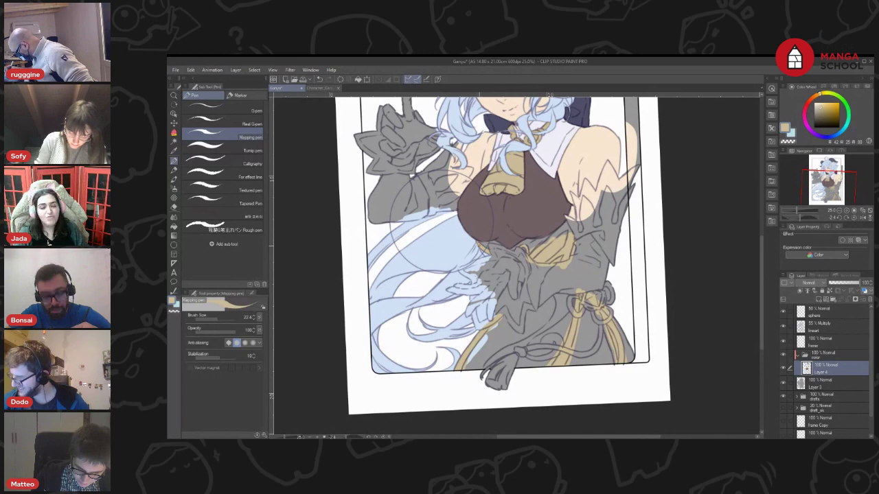
key(r)
drag(632, 237, 596, 172)
key(p)
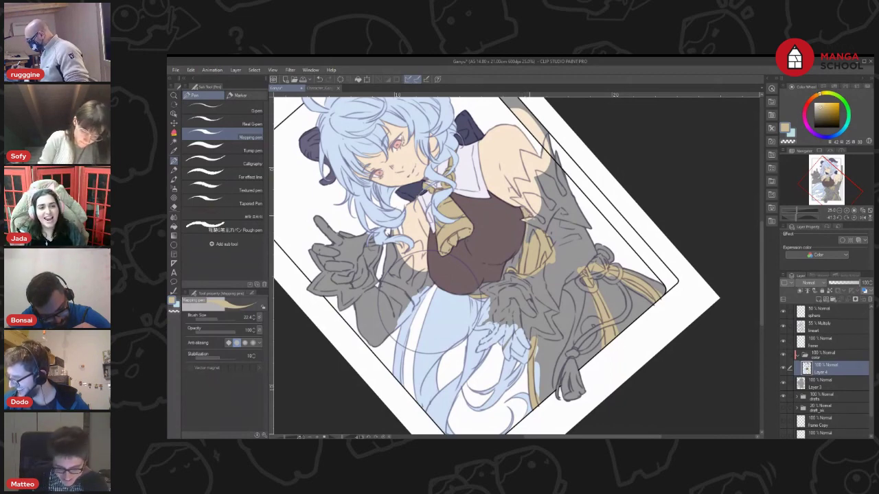
mouse_move(526, 224)
mouse_down()
mouse_move(527, 245)
mouse_move(537, 233)
mouse_up()
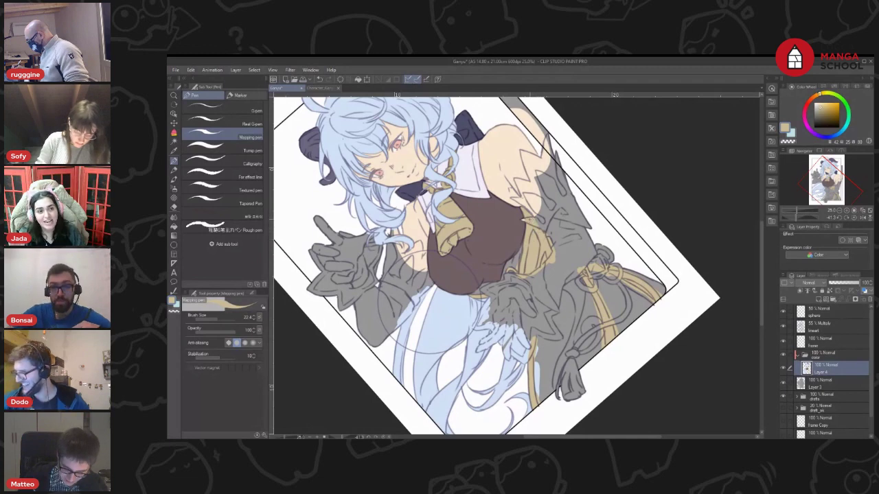
key(r)
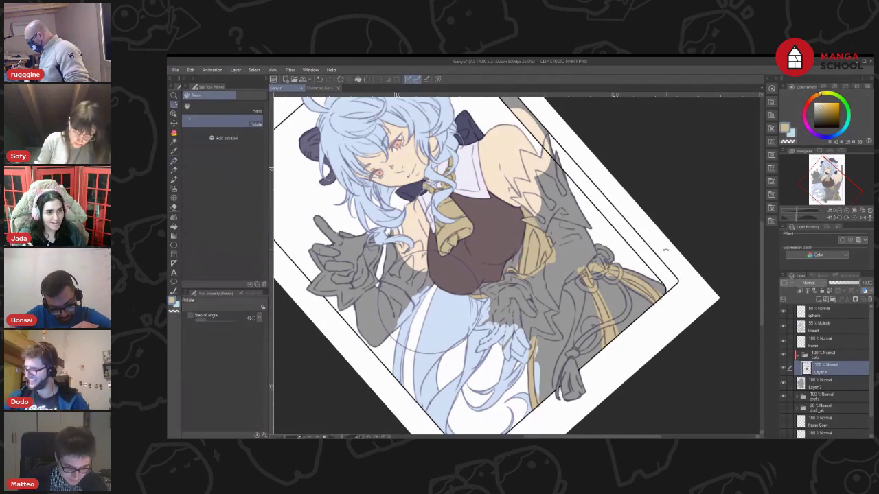
drag(666, 250, 622, 320)
key(p)
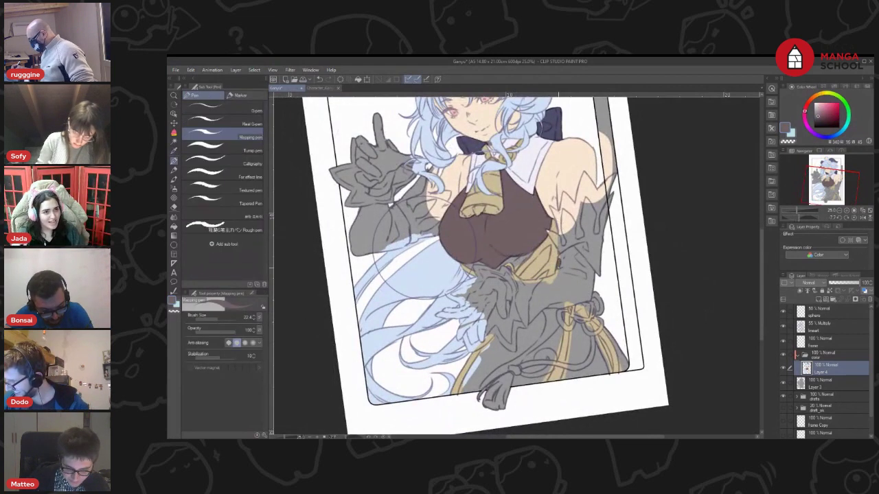
Sample the collar's off-white and lay it along the outer edge of the lowered arm's sleeve with the Turnip pen
drag(638, 142, 622, 169)
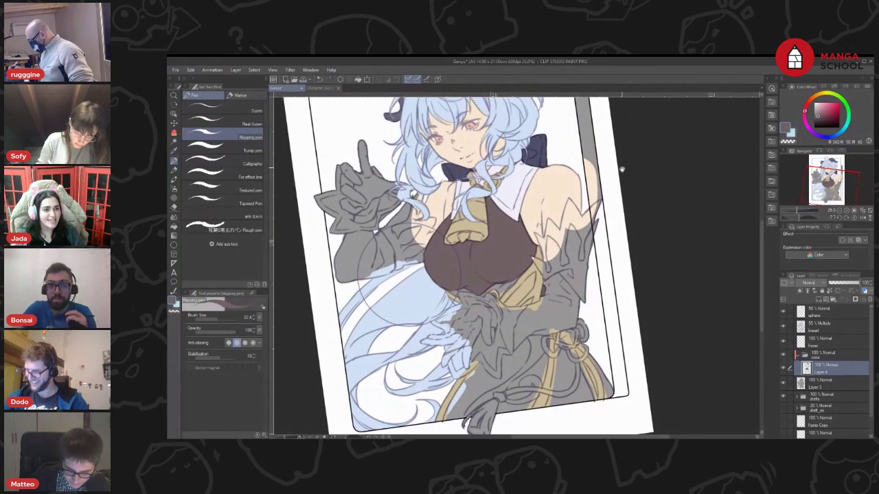
key(i)
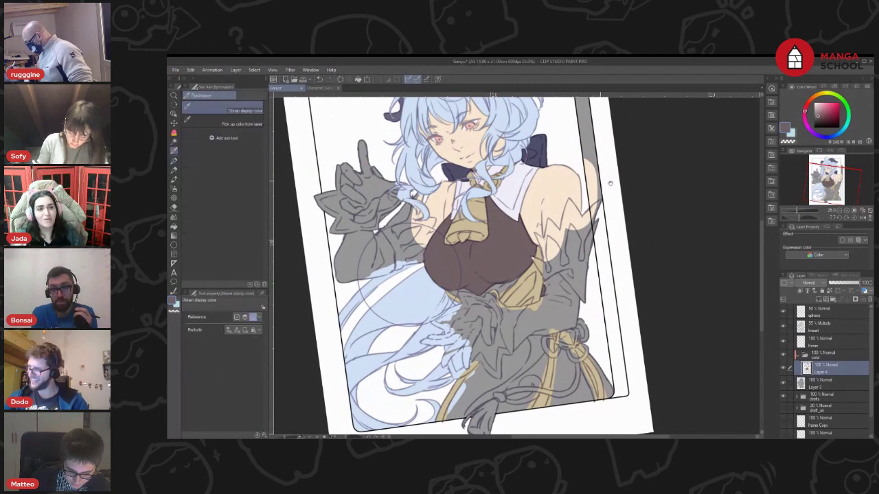
click(516, 189)
drag(587, 274, 576, 255)
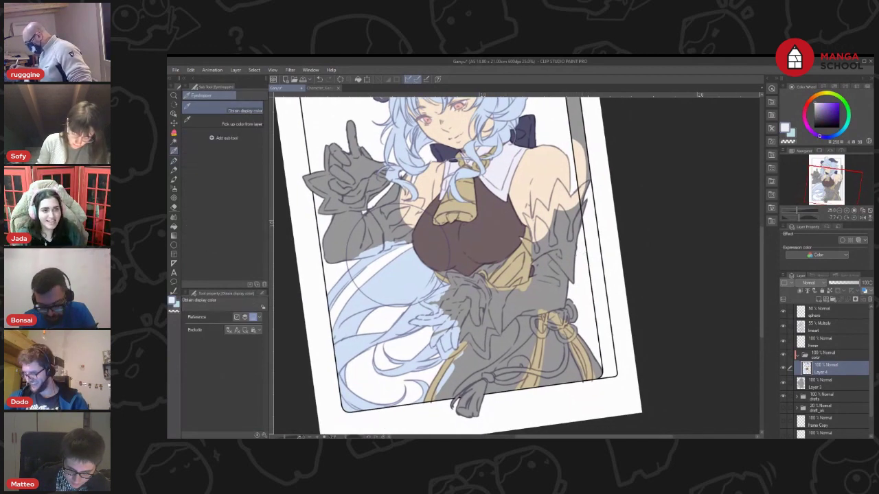
key(p)
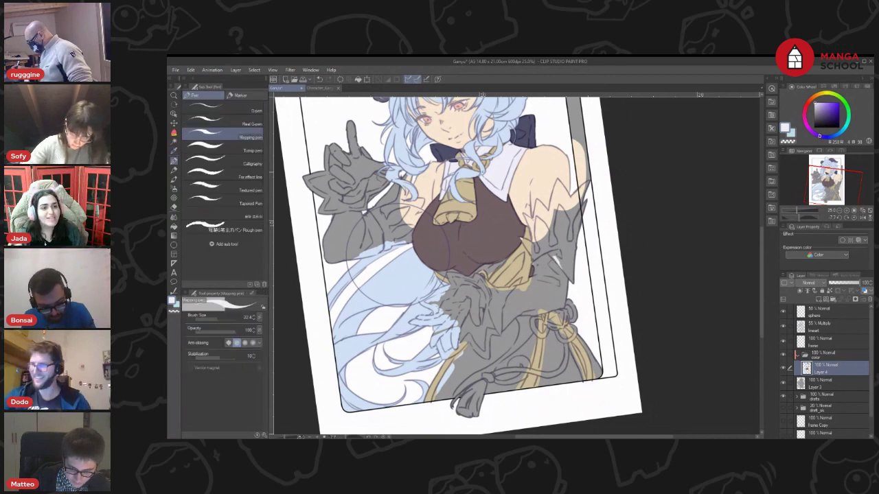
click(226, 150)
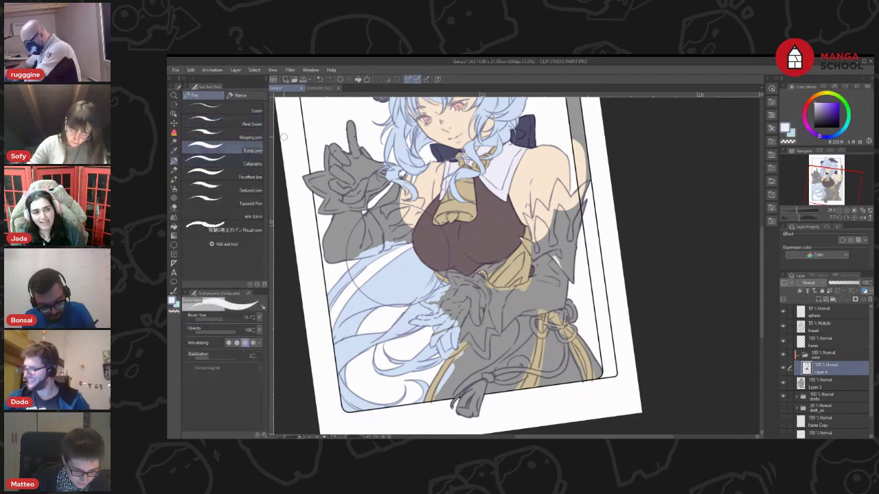
drag(589, 202, 574, 248)
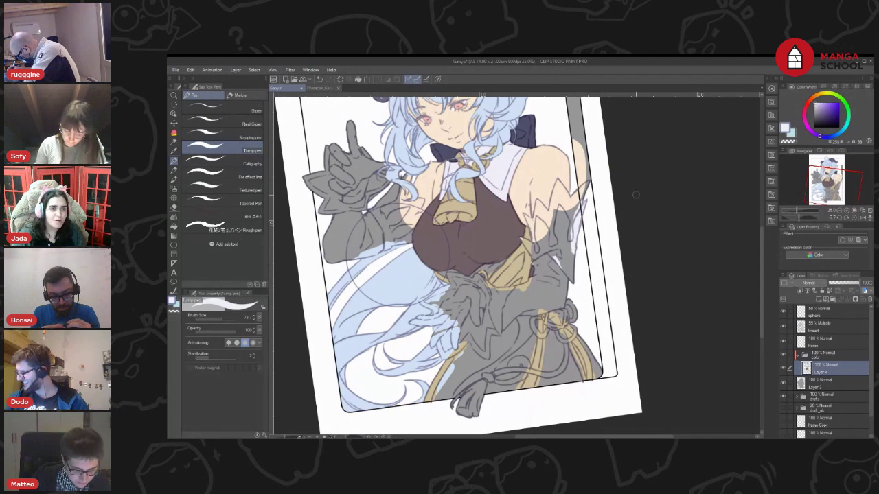
Erase the frame line on the frame layer where it crosses the lowered arm's sleeve
click(839, 342)
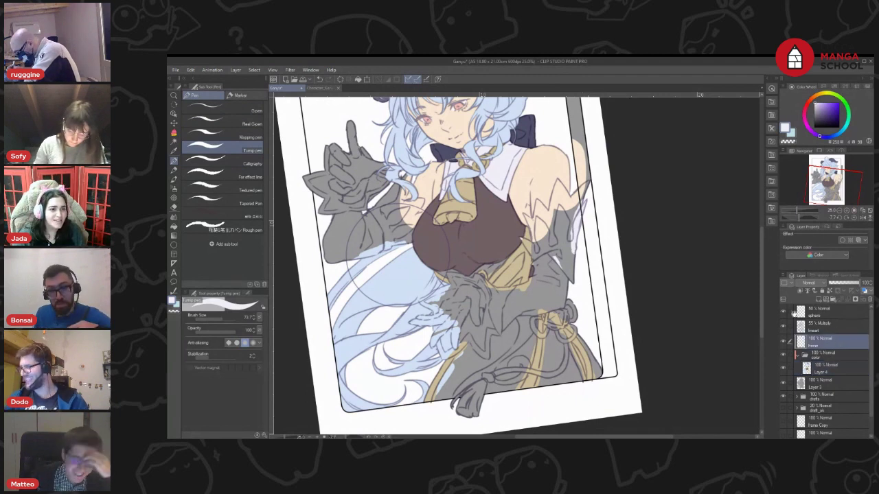
drag(660, 256, 658, 272)
key(e)
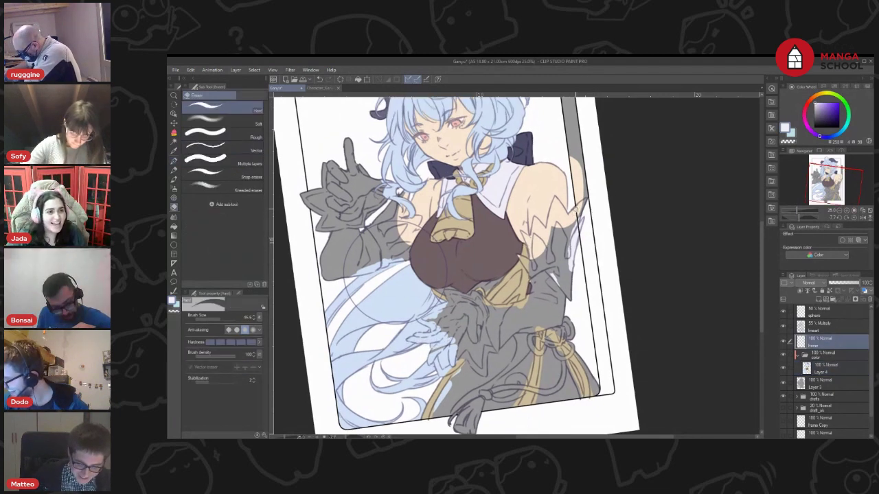
drag(576, 213, 578, 228)
drag(608, 199, 601, 177)
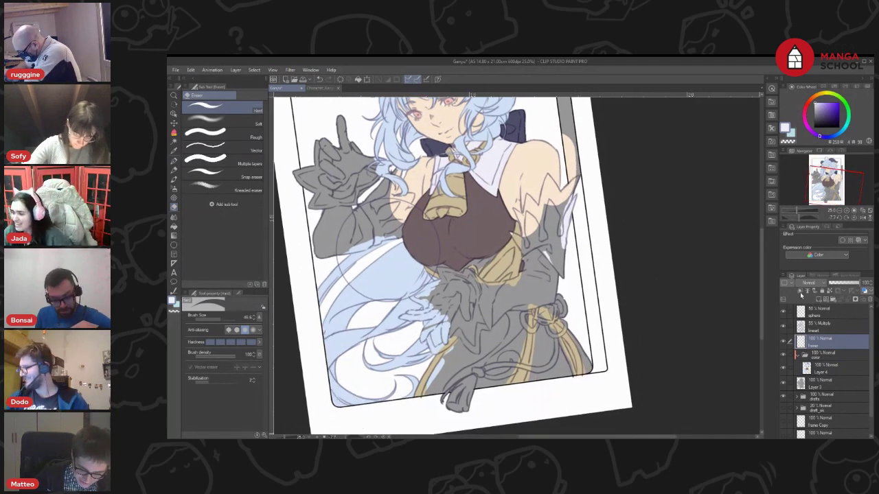
Return to Layer 4 and fill the lowered arm's sleeve down to the elbow with off-white
click(838, 369)
key(p)
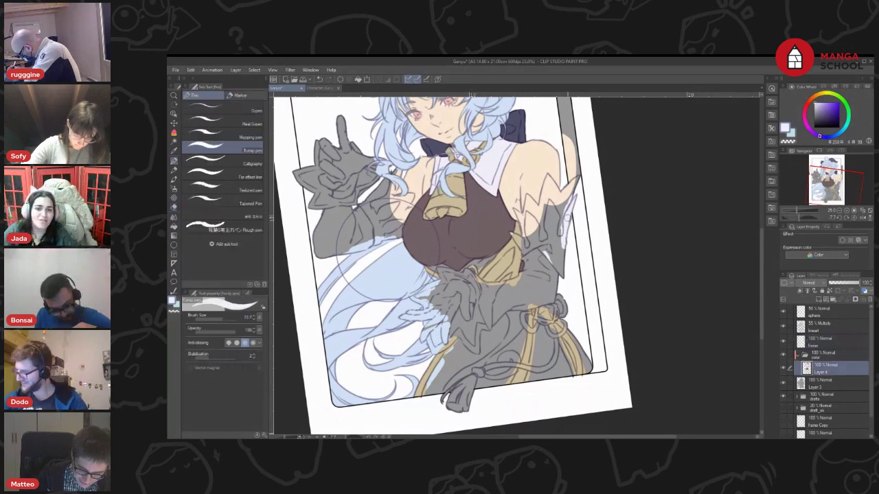
mouse_move(568, 218)
mouse_down()
mouse_move(554, 249)
mouse_move(561, 272)
mouse_move(566, 247)
mouse_move(552, 272)
mouse_move(547, 250)
mouse_move(542, 276)
mouse_move(528, 219)
mouse_move(534, 242)
mouse_move(559, 220)
mouse_up()
mouse_move(548, 272)
mouse_down()
mouse_move(561, 239)
mouse_move(560, 258)
mouse_move(522, 272)
mouse_move(539, 270)
mouse_up()
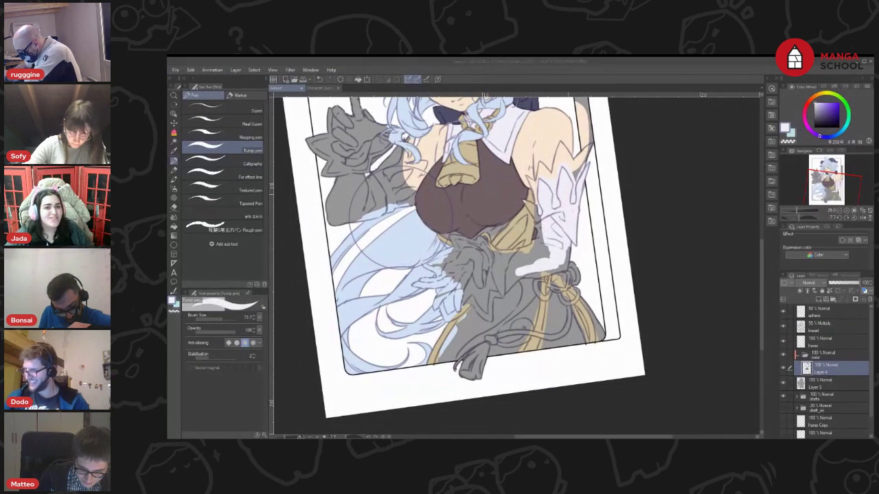
Lay off-white over the skirt's front panel, the cord bow and the upper part of its tassel
mouse_move(449, 350)
mouse_down()
mouse_move(470, 319)
mouse_move(458, 333)
mouse_up()
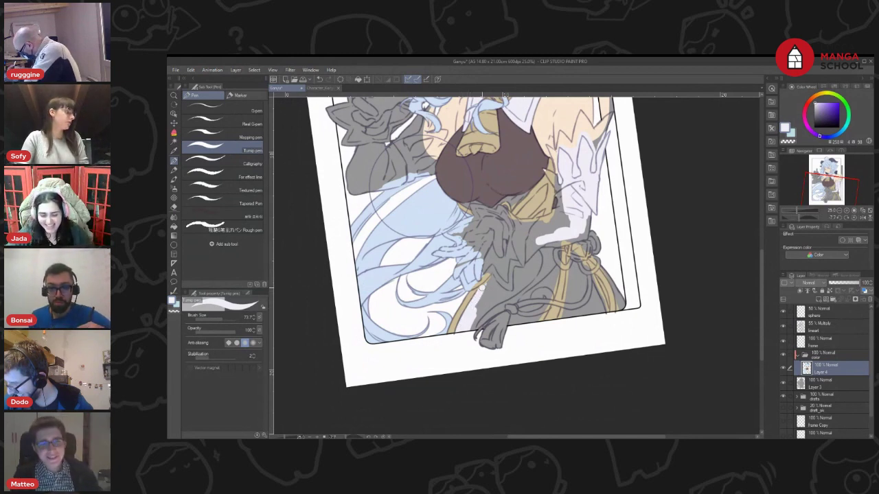
mouse_move(482, 296)
mouse_down()
mouse_move(496, 276)
mouse_move(484, 310)
mouse_move(516, 274)
mouse_up()
mouse_move(509, 309)
mouse_down()
mouse_move(530, 277)
mouse_move(513, 325)
mouse_move(526, 324)
mouse_move(545, 293)
mouse_move(500, 327)
mouse_move(554, 283)
mouse_move(539, 321)
mouse_move(549, 295)
mouse_move(537, 321)
mouse_move(541, 298)
mouse_move(527, 321)
mouse_move(526, 266)
mouse_up()
drag(635, 200, 604, 193)
mouse_move(508, 256)
mouse_down()
mouse_move(513, 248)
mouse_move(518, 264)
mouse_move(523, 257)
mouse_move(520, 238)
mouse_up()
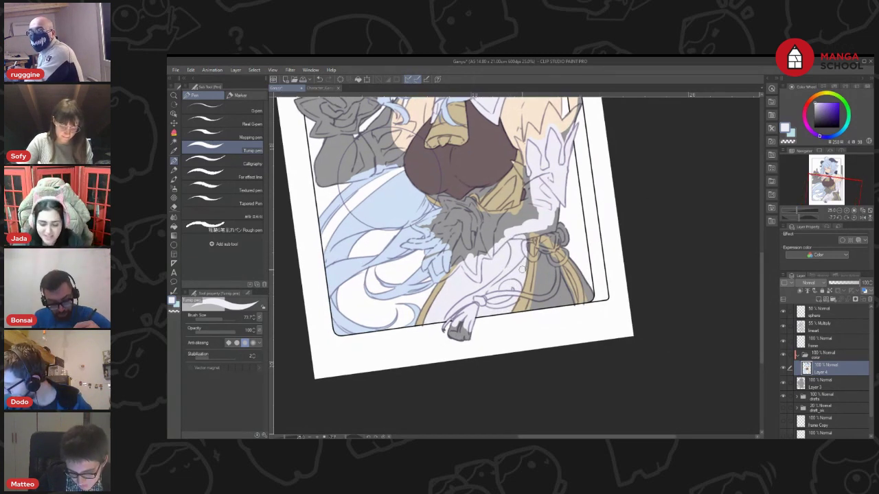
drag(526, 272, 522, 229)
Tidy the off-white along the skirt's gold band and hip cord with the Mapping pen, straightening the canvas
click(226, 136)
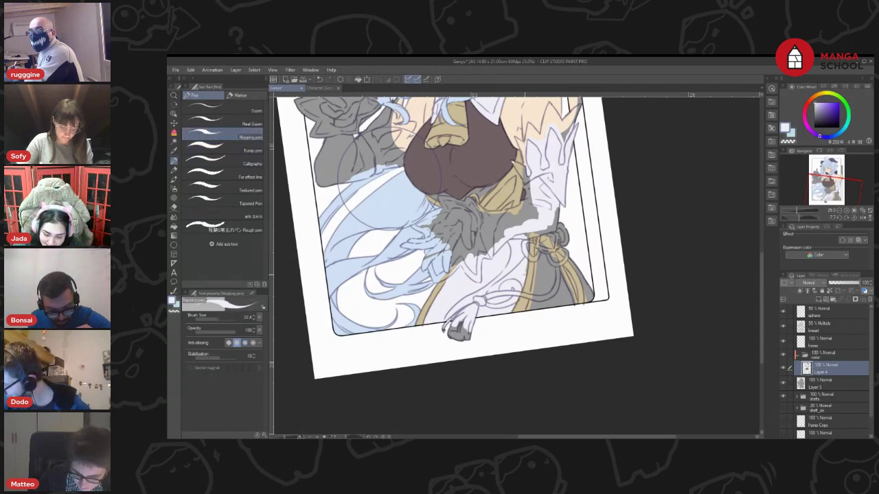
drag(526, 276, 525, 267)
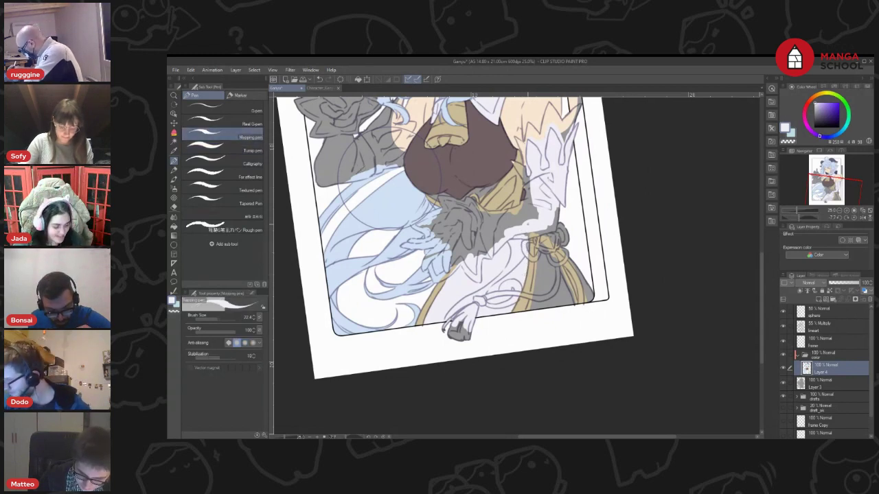
key(r)
drag(658, 288, 652, 323)
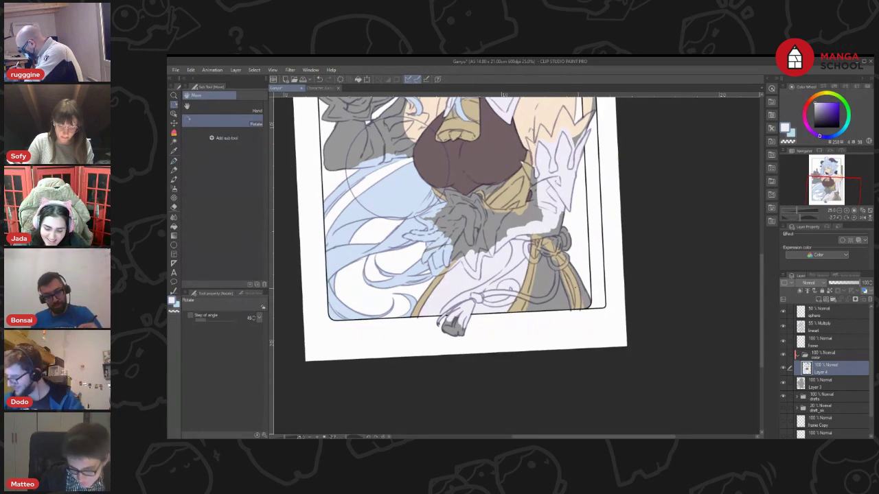
key(p)
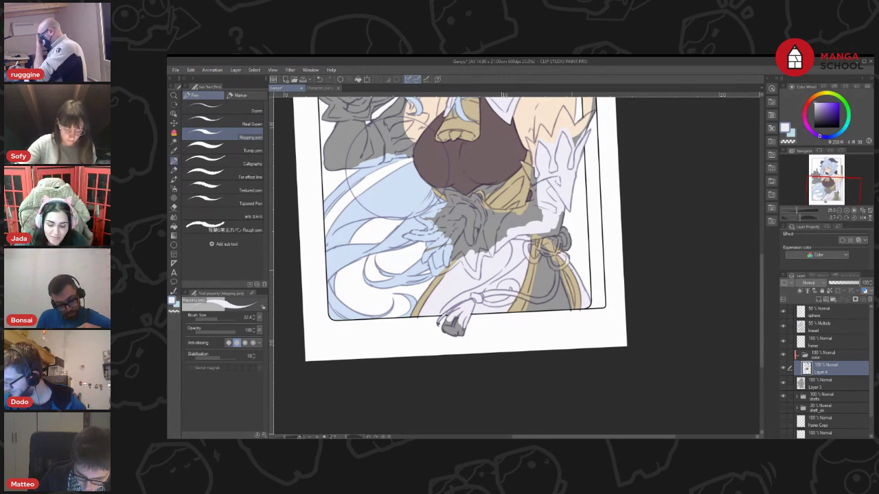
Hide and show the lineart layer to examine the flat colours beneath it
click(833, 330)
key(e)
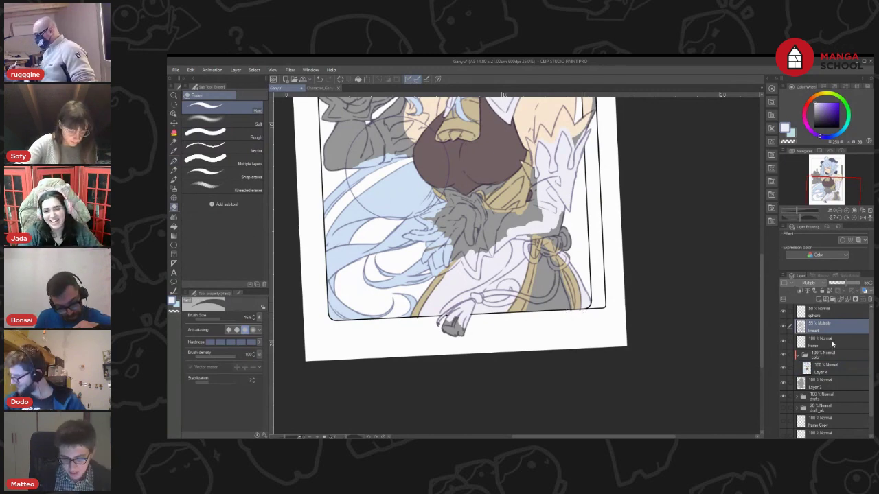
click(784, 326)
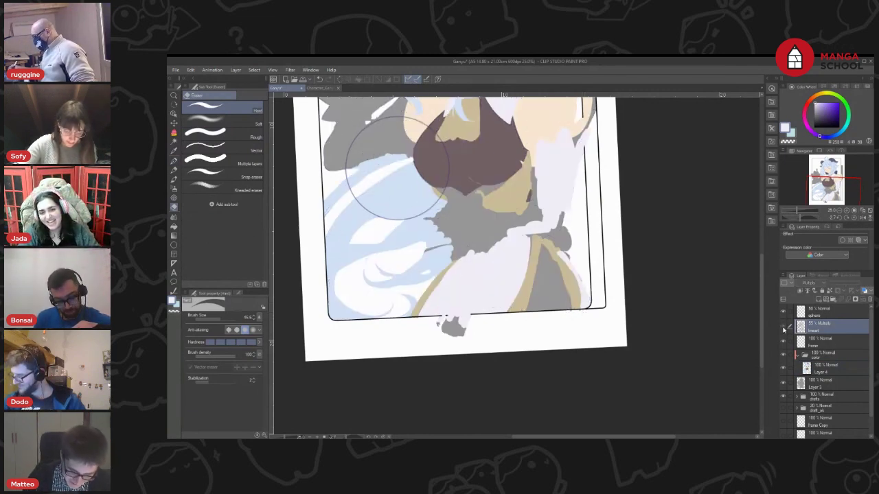
click(783, 327)
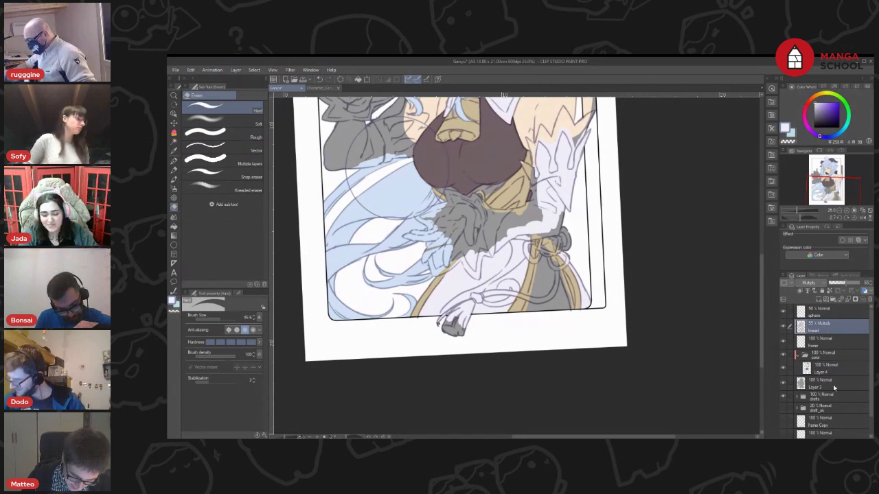
Extend the off-white on Layer 4 along the lowered arm's sleeve edge and between the gold waist bands with the Mapping pen
click(832, 384)
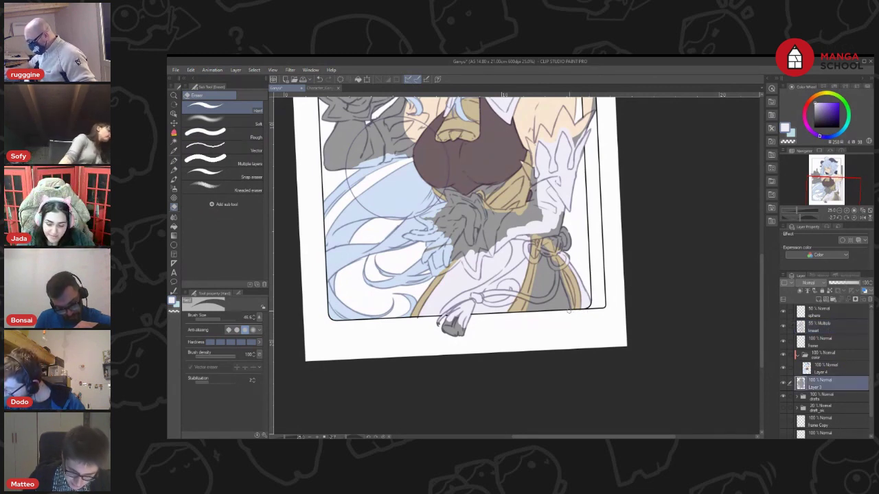
click(839, 372)
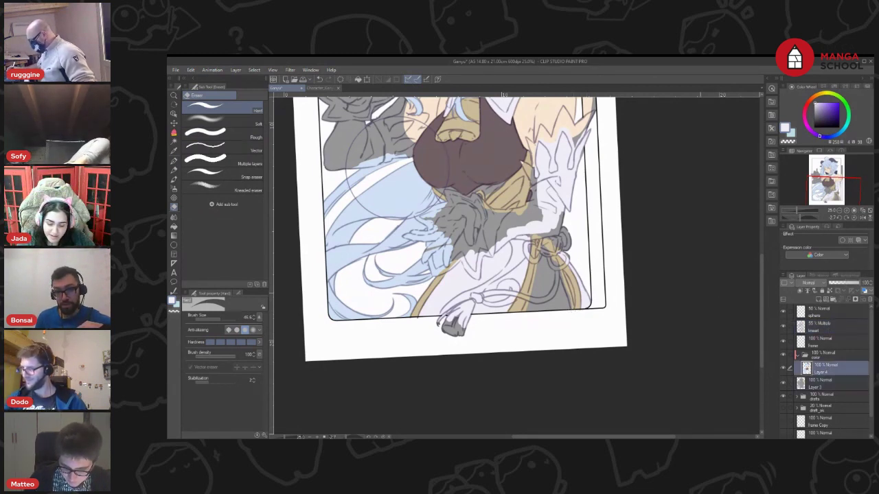
drag(664, 262, 685, 293)
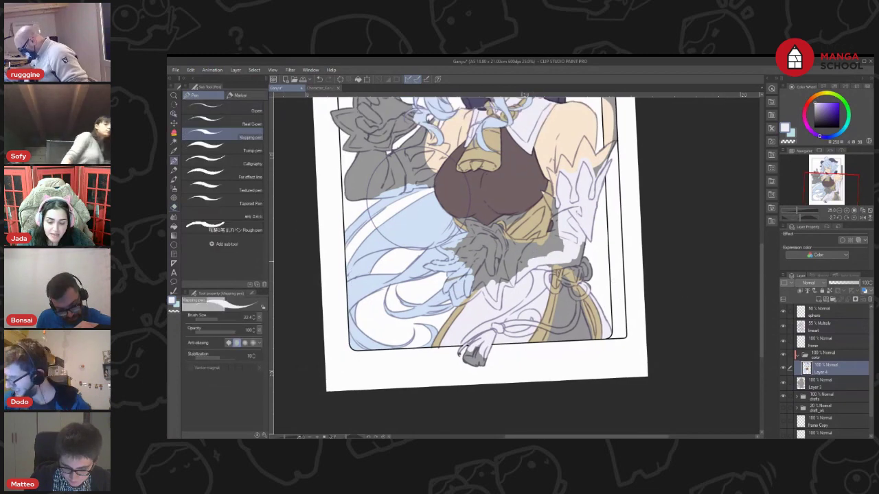
mouse_move(525, 259)
mouse_down()
mouse_move(517, 277)
mouse_move(522, 263)
mouse_up()
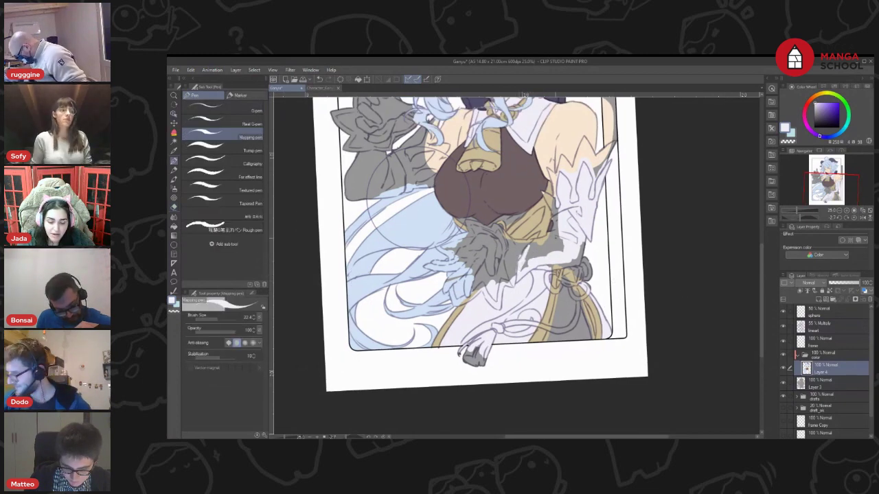
key(r)
drag(667, 249, 574, 136)
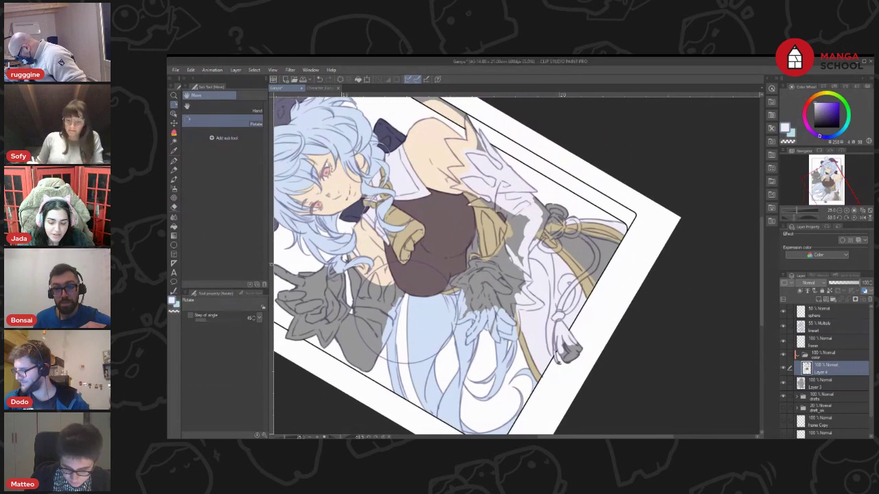
key(p)
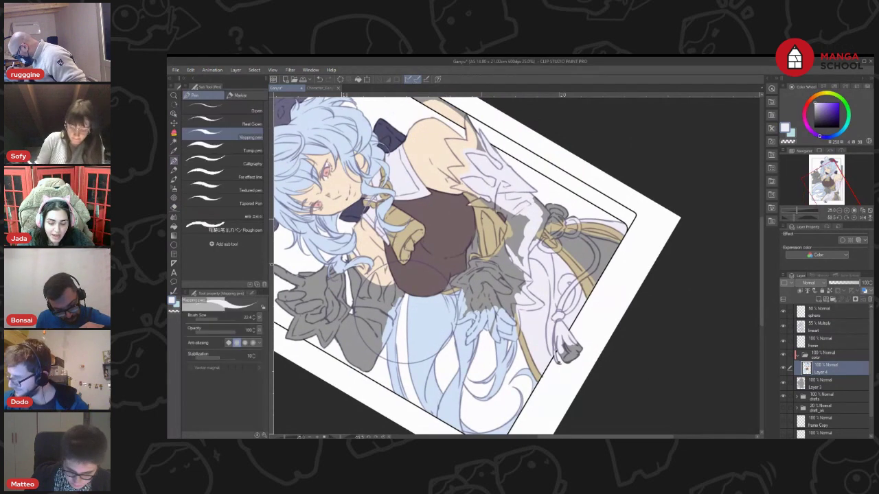
mouse_move(482, 212)
mouse_down()
mouse_move(489, 255)
mouse_move(492, 242)
mouse_up()
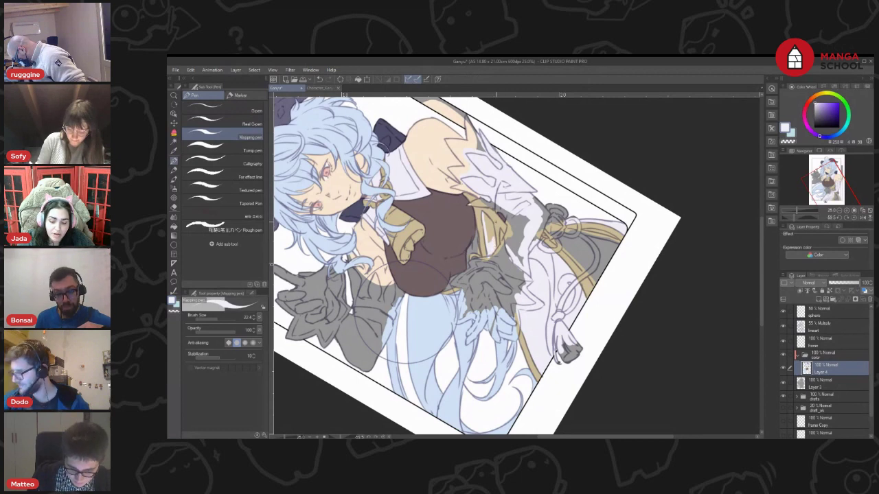
Raise the lineart layer's opacity to 100% and set its blending mode to Normal
click(828, 330)
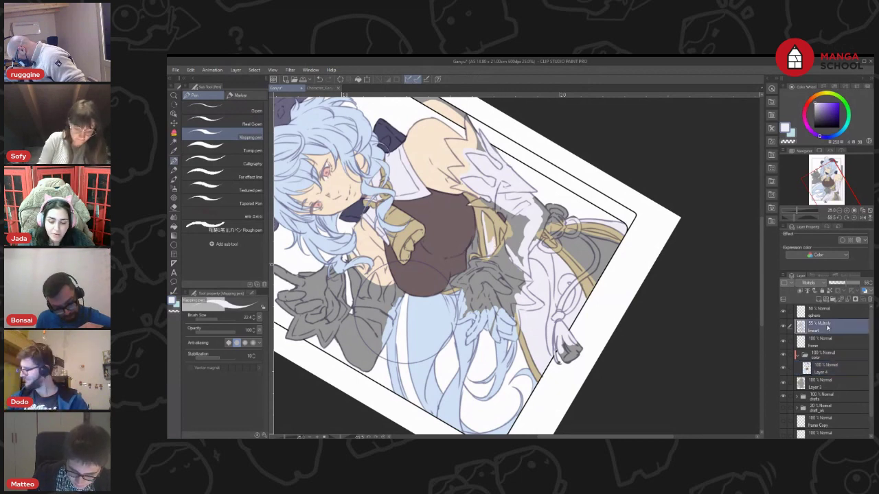
click(858, 283)
click(820, 283)
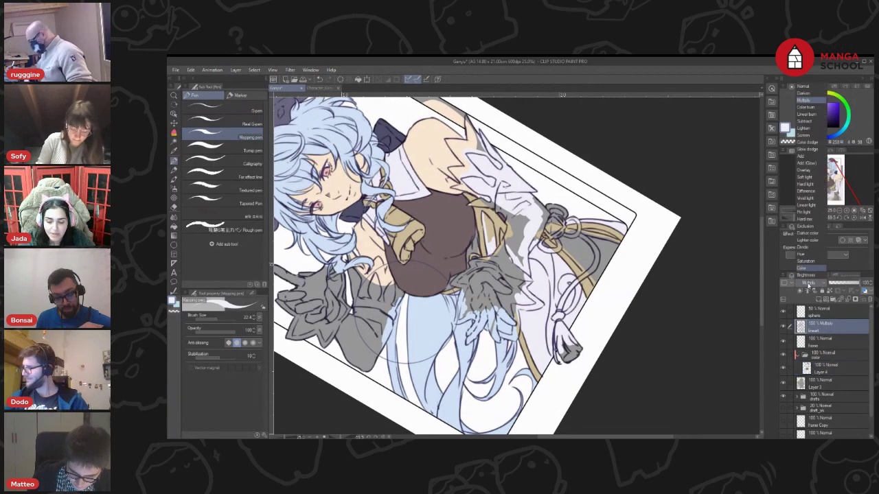
click(802, 86)
Sample the dark line colour and rework the lineart around the waist bands with the Lighter pencil, erasing stray strokes with transparent colour
key(i)
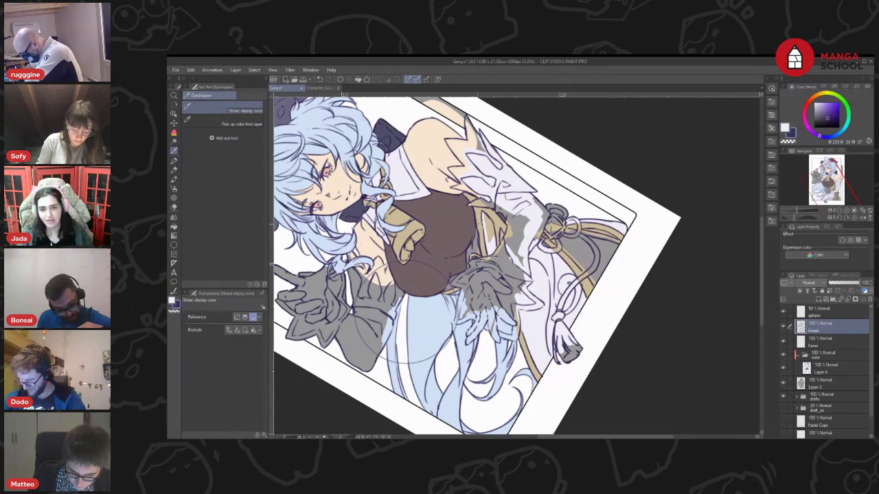
key(p)
key(c)
drag(484, 212, 489, 217)
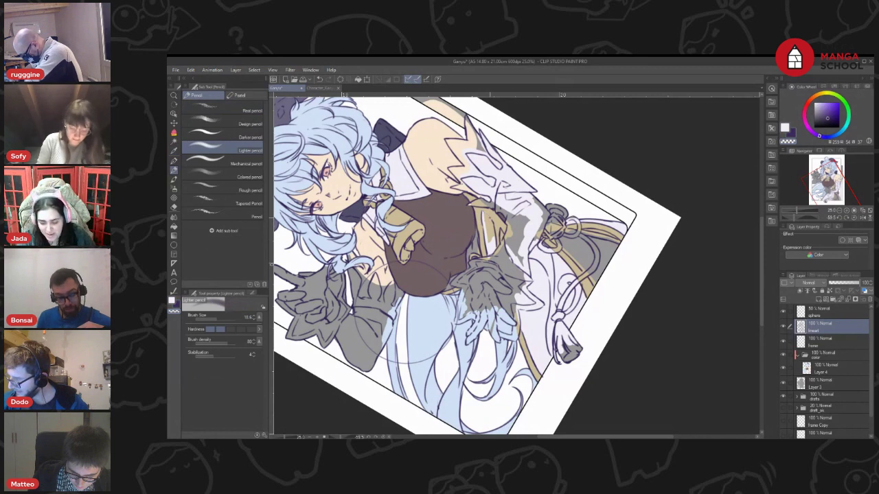
key(c)
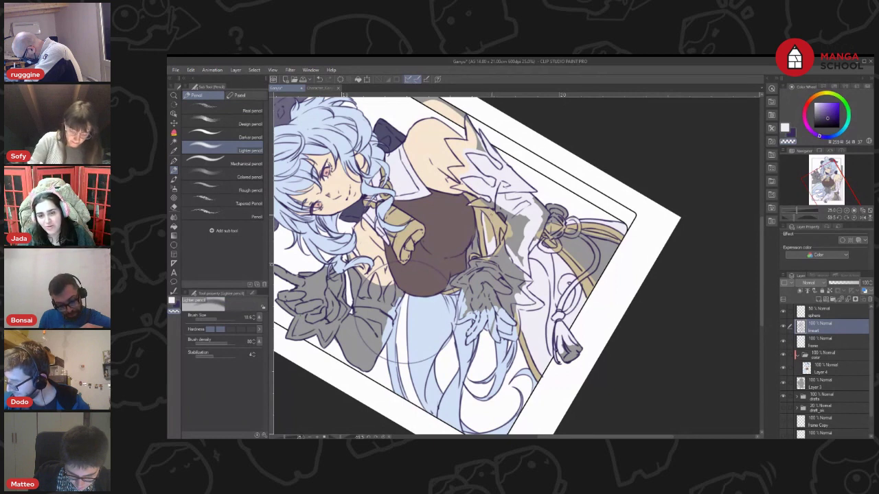
key(c)
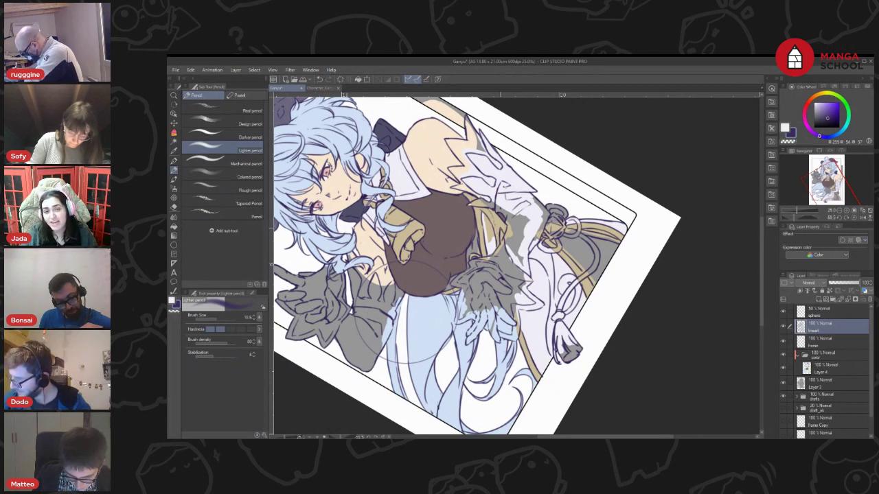
Set the lineart layer back to Multiply and lower its opacity to about 56%
click(811, 282)
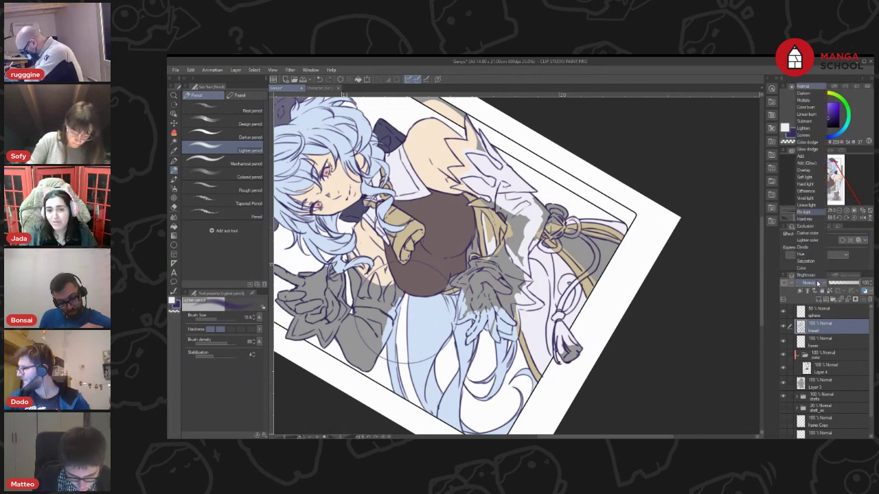
click(812, 97)
click(845, 283)
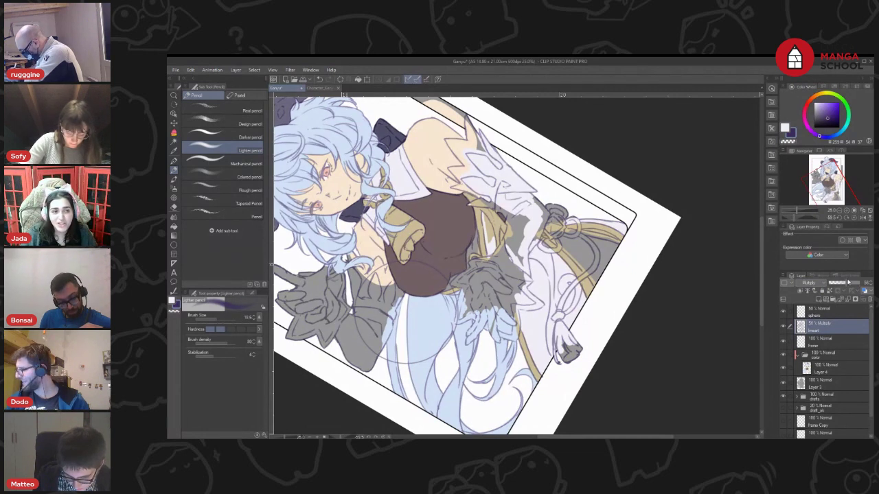
Fill the gap between the gold bands at the waist with off-white on Layer 4 using the Mapping pen
click(831, 369)
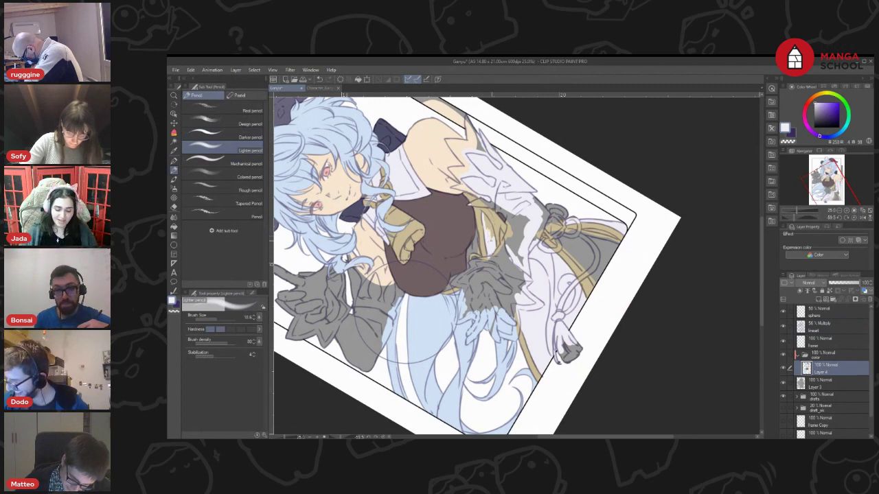
key(p)
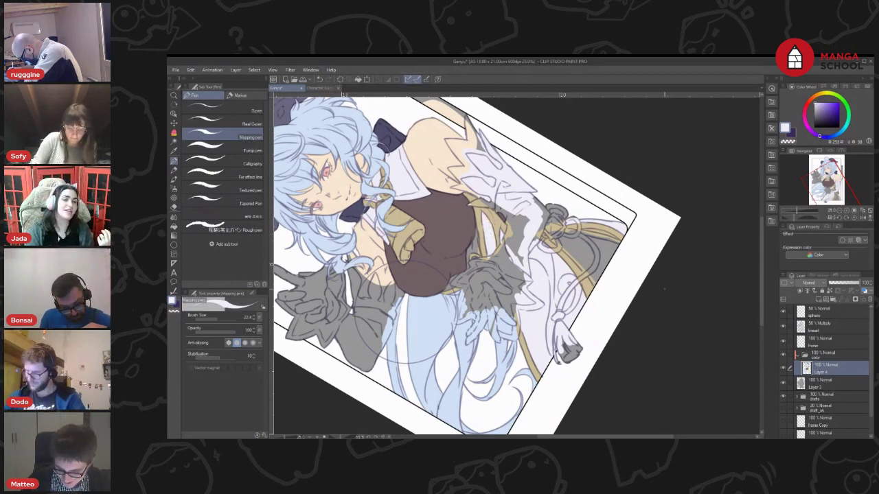
drag(635, 295, 569, 383)
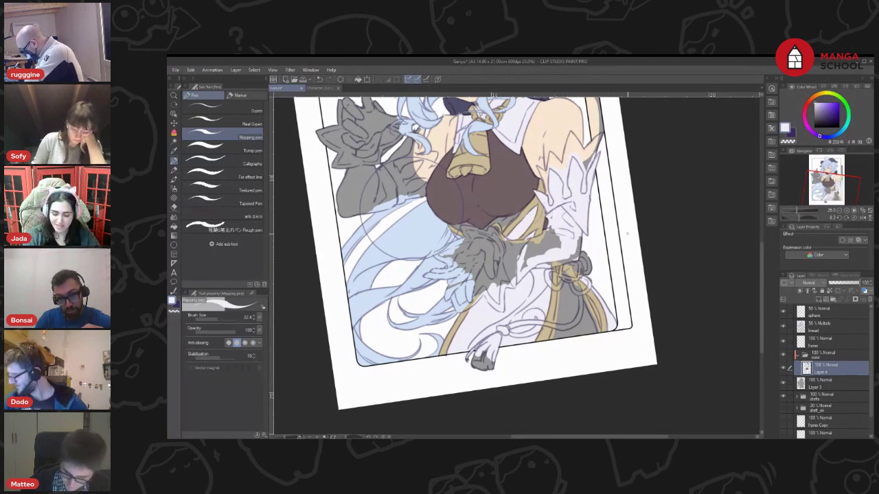
Clear the grey base from the gap inside the hip knot's loop on Layer 3 with the Refer other layers fill
click(830, 385)
key(x)
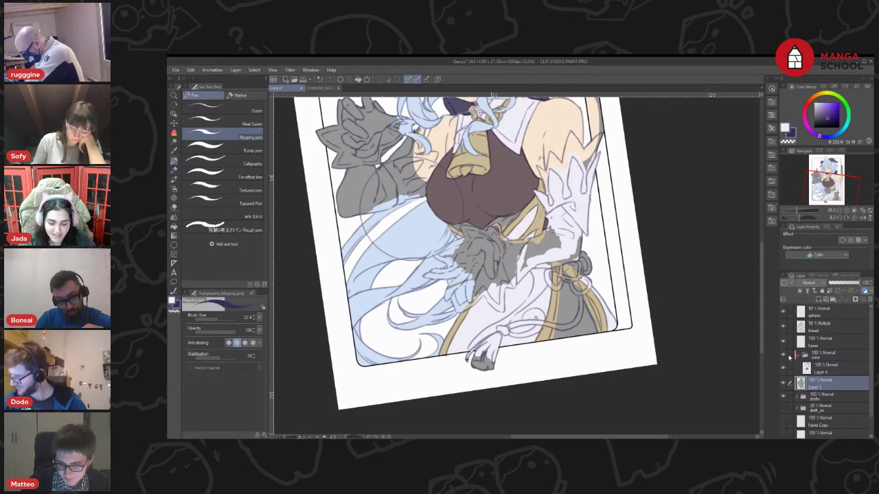
key(g)
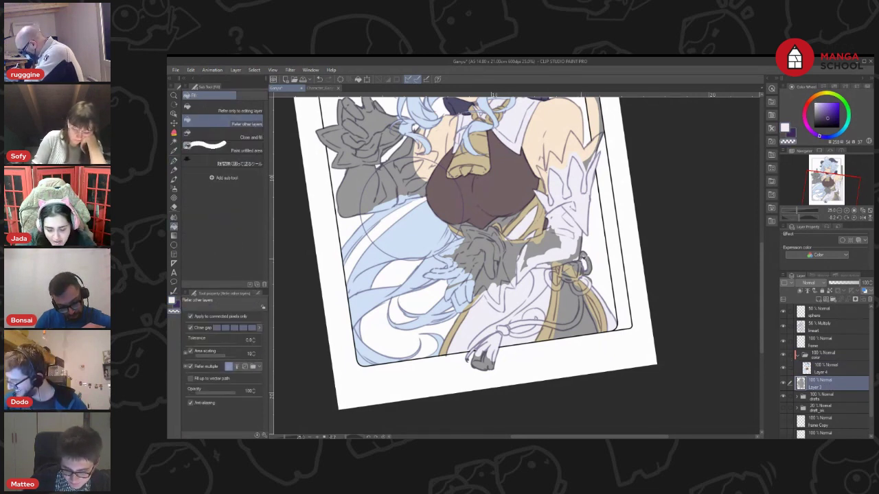
On Layer 4, cover the remaining grey areas of the bent forearm's sleeve with pale lavender using the Mapping and Turnip pens
key(p)
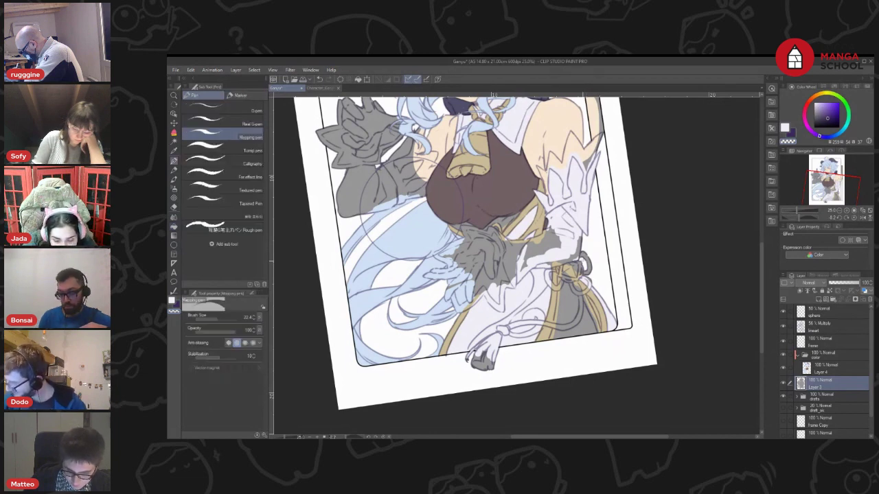
click(845, 366)
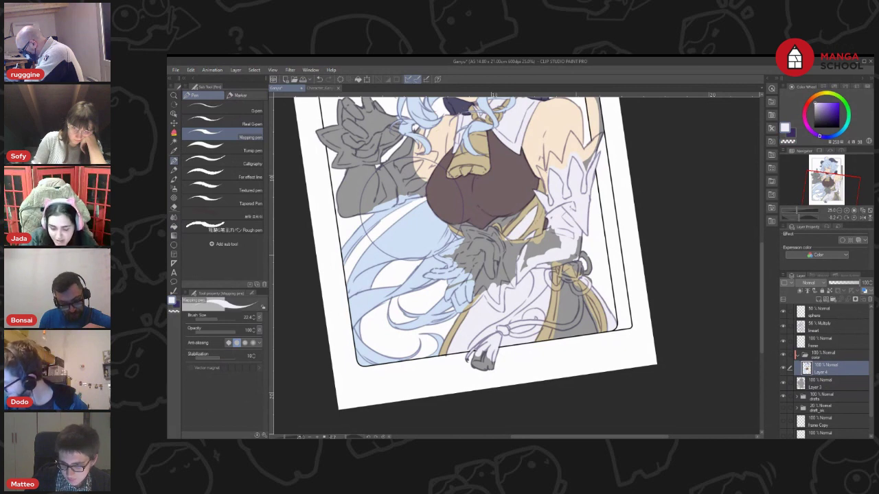
drag(579, 246, 576, 247)
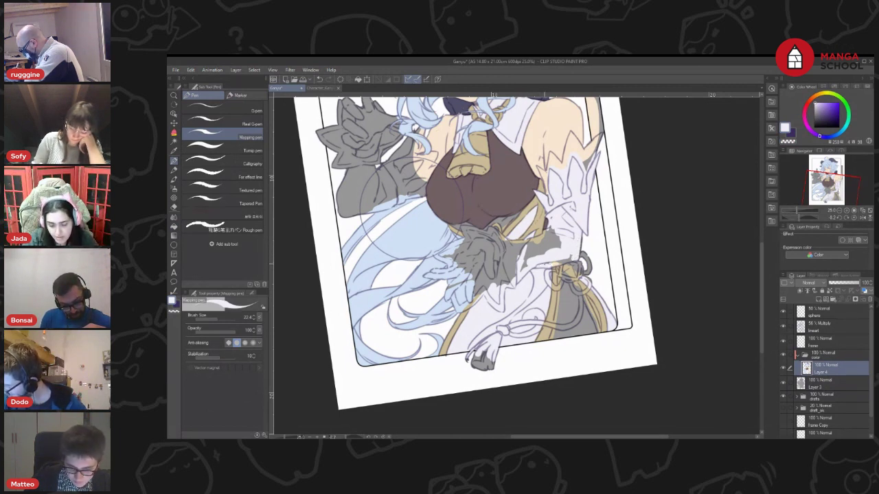
drag(556, 264, 562, 264)
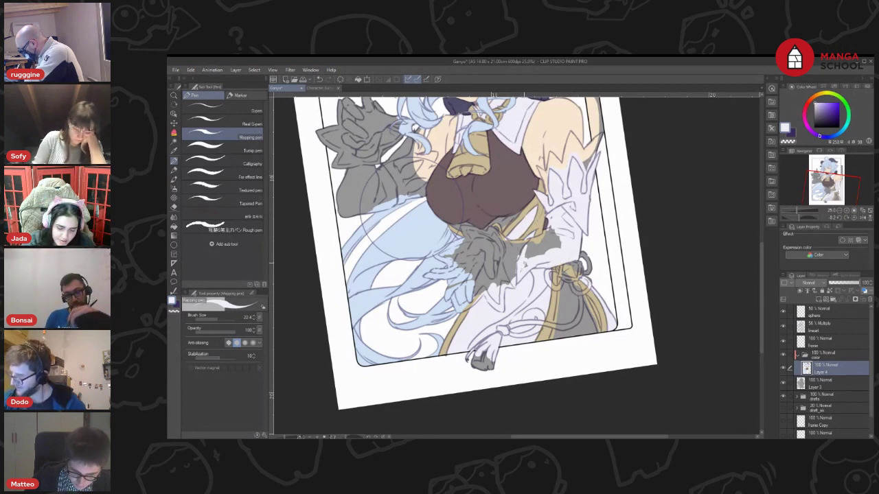
key(r)
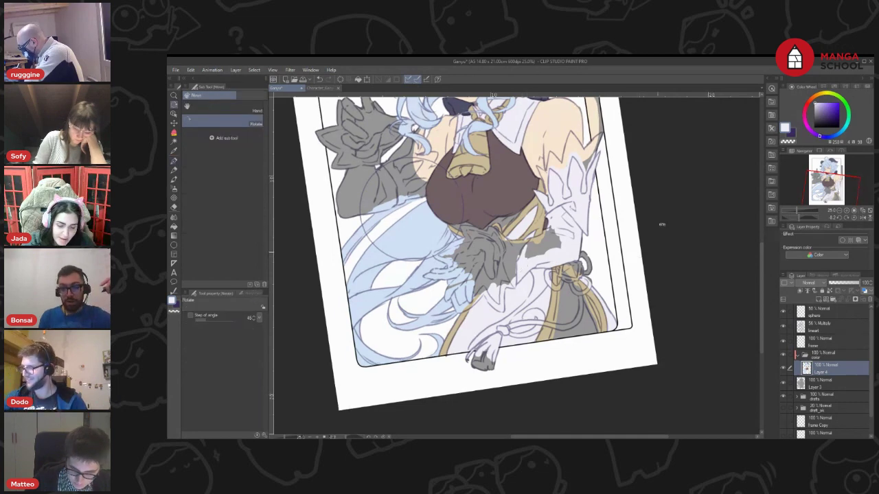
drag(661, 224, 563, 147)
key(p)
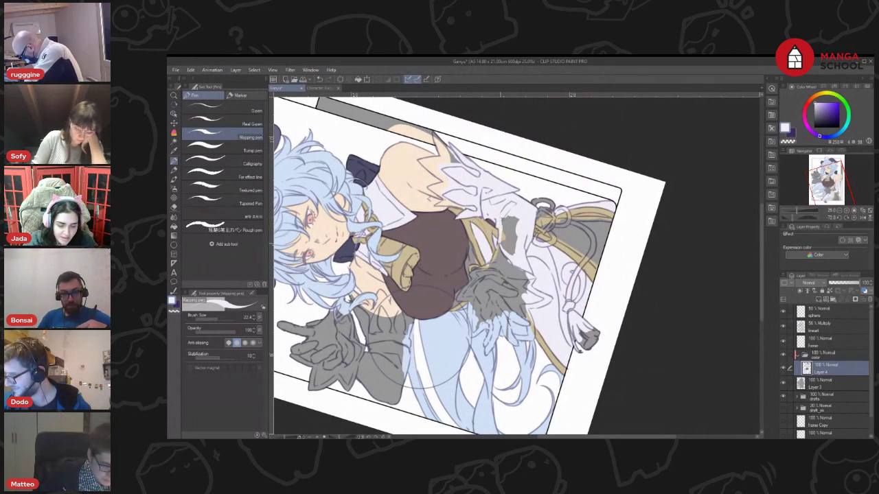
click(251, 145)
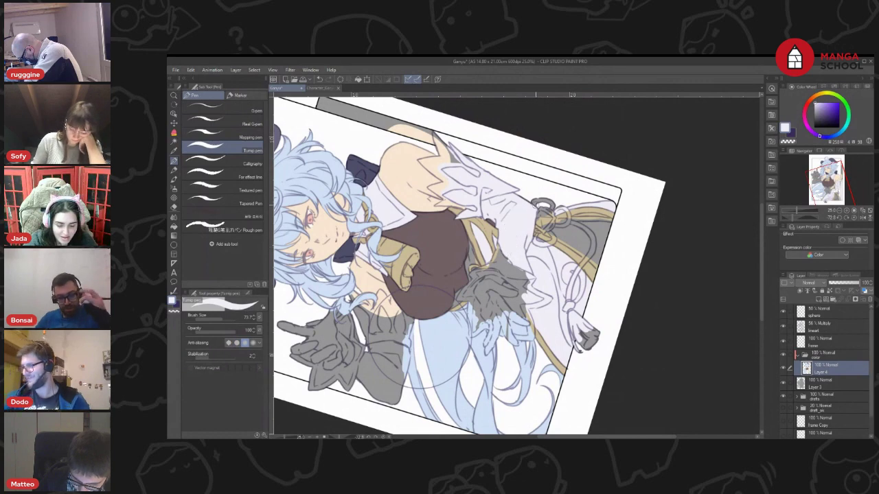
Sample the bodice's dark brown and paint the grey skirt panel between the gold trims with the Mapping and Turnip pens
key(r)
drag(657, 312, 569, 404)
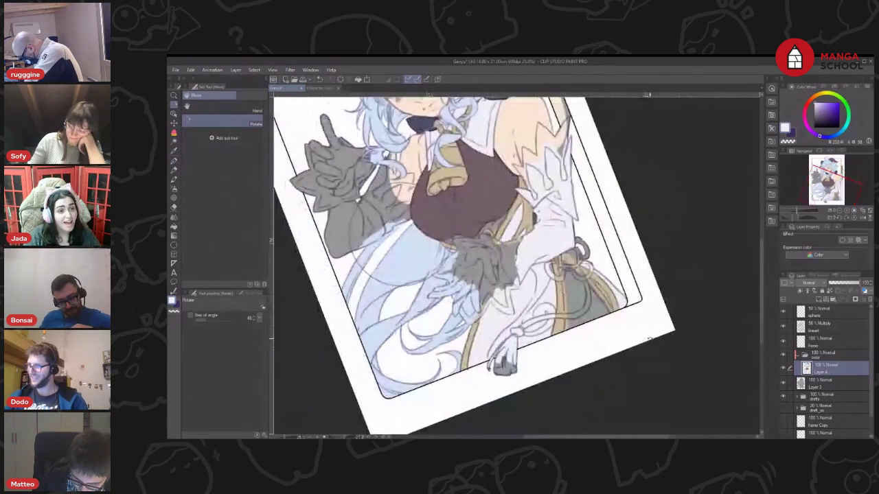
drag(654, 339, 647, 350)
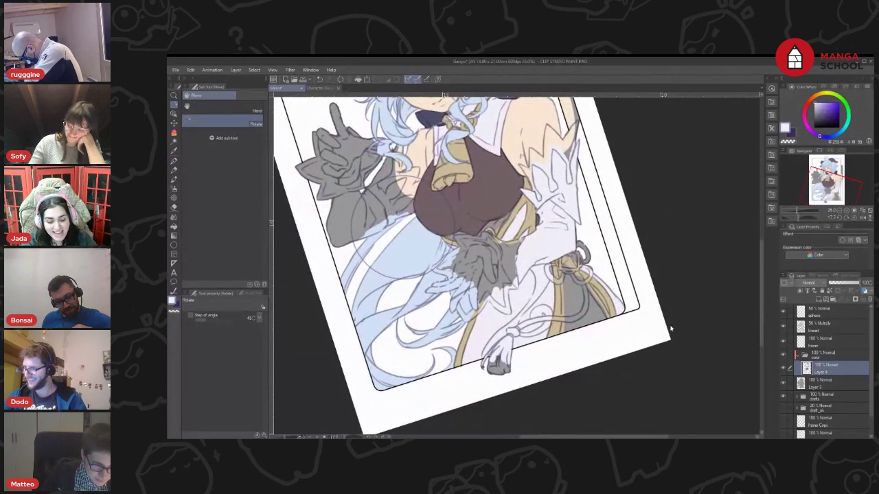
key(i)
click(492, 183)
drag(608, 230, 597, 220)
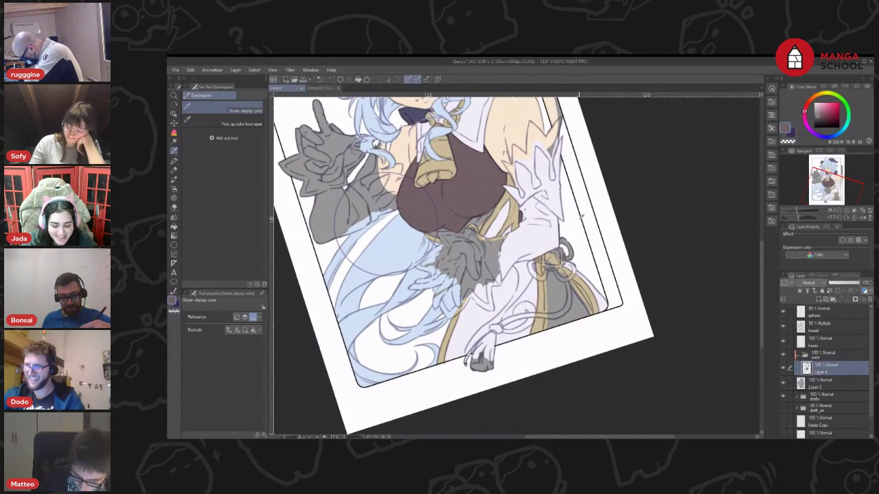
key(p)
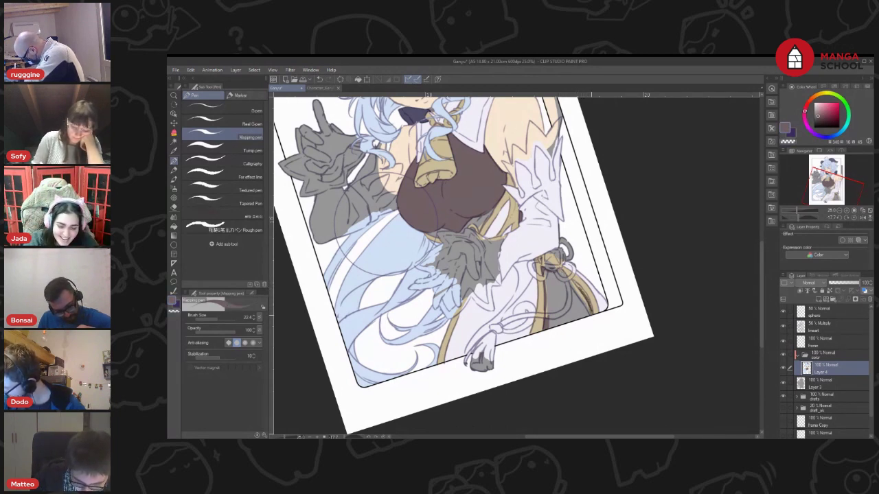
drag(572, 280, 590, 316)
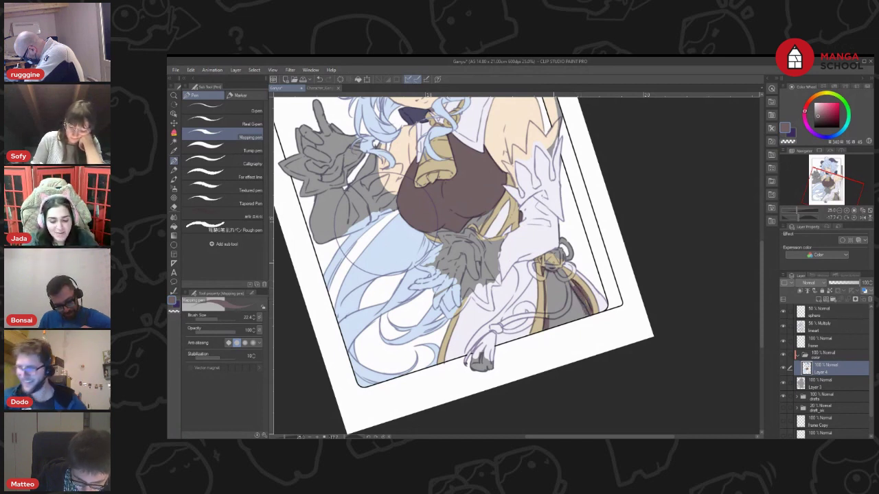
click(249, 148)
mouse_move(554, 293)
mouse_down()
mouse_move(550, 320)
mouse_move(550, 299)
mouse_move(565, 299)
mouse_move(574, 324)
mouse_move(576, 296)
mouse_move(588, 315)
mouse_move(534, 256)
mouse_move(558, 296)
mouse_move(549, 277)
mouse_up()
click(246, 137)
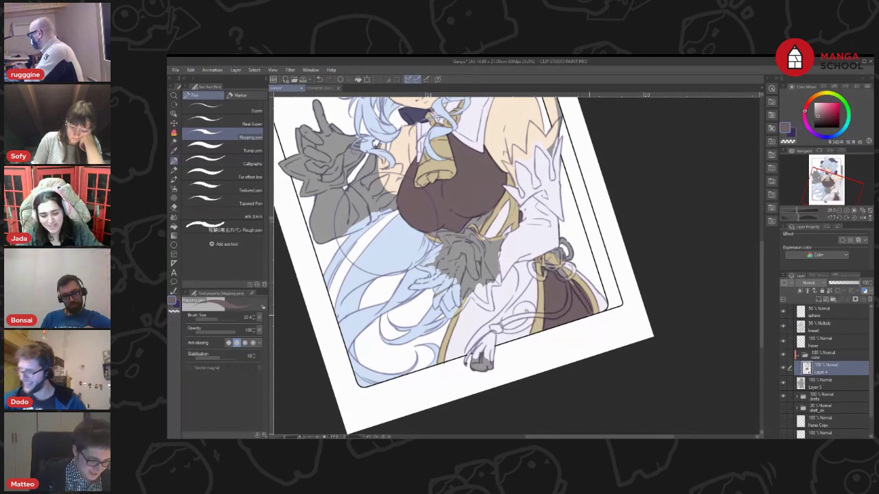
Set the drawing colour to a muted red on the colour wheel
key(shift+space)
drag(635, 239, 629, 220)
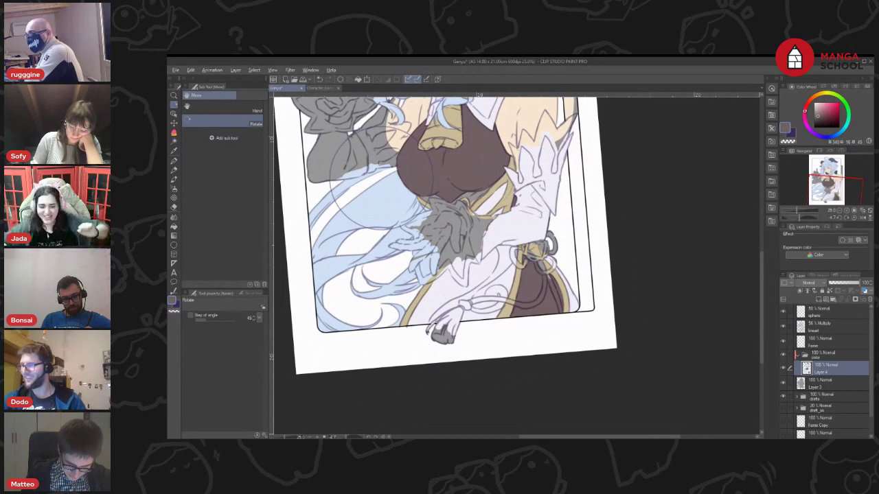
click(807, 105)
click(828, 107)
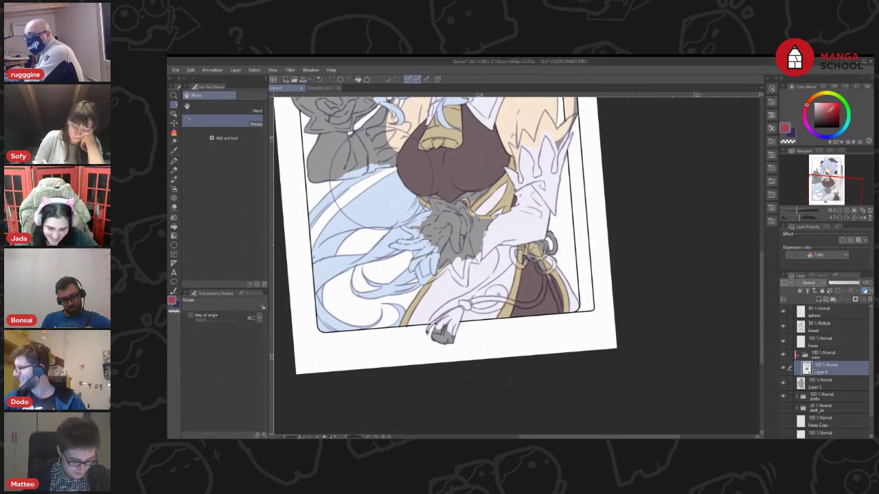
click(828, 110)
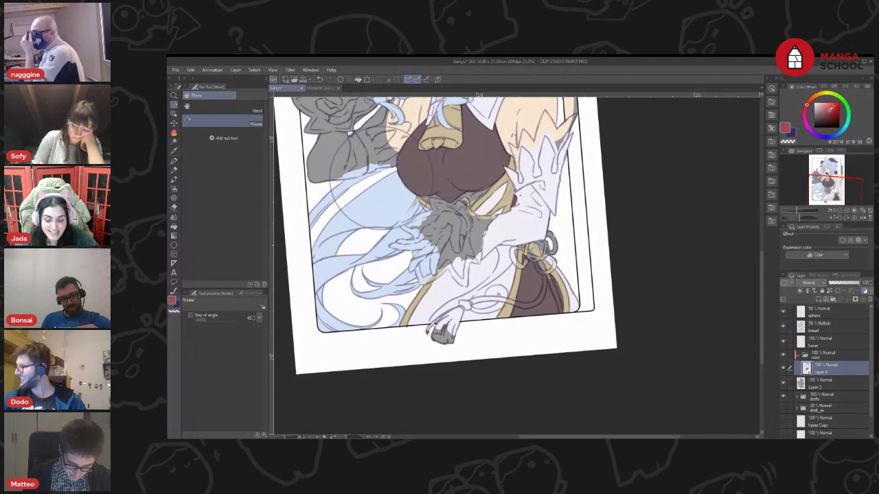
key(alt)
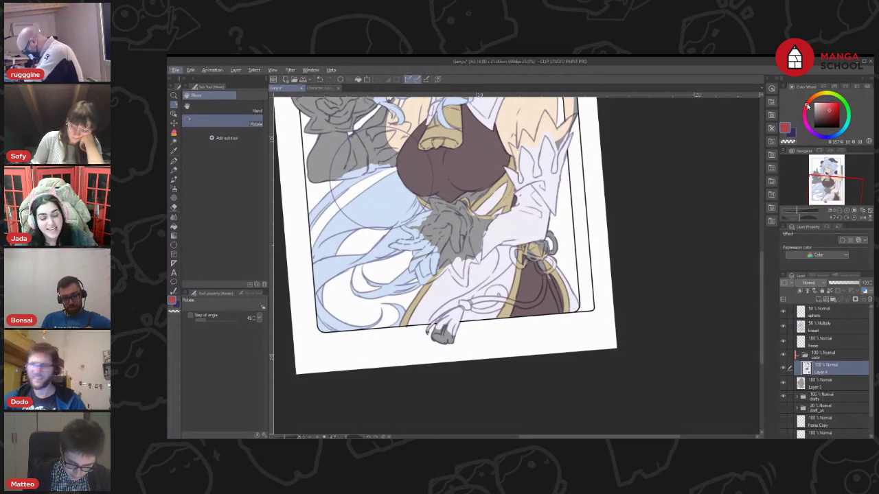
key(alt+Tab)
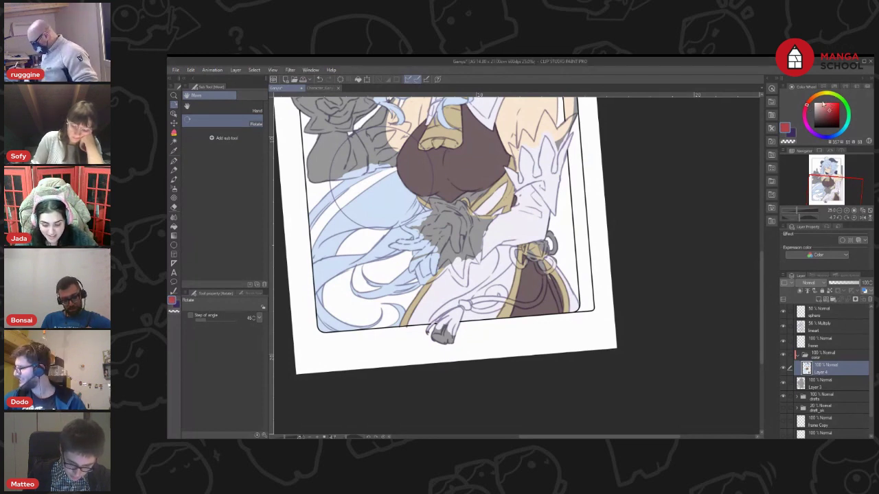
Choose a bright red swatch from the colour set as the drawing colour
click(833, 89)
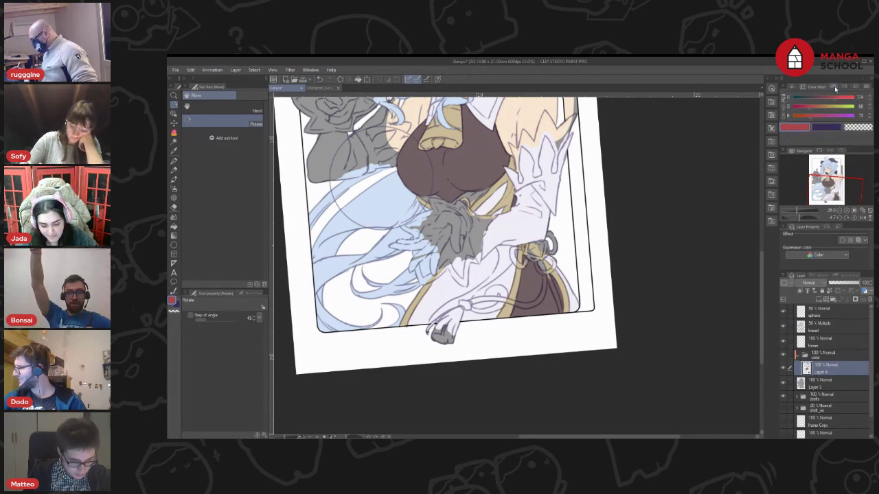
click(837, 88)
scroll(872, 118, up, 3)
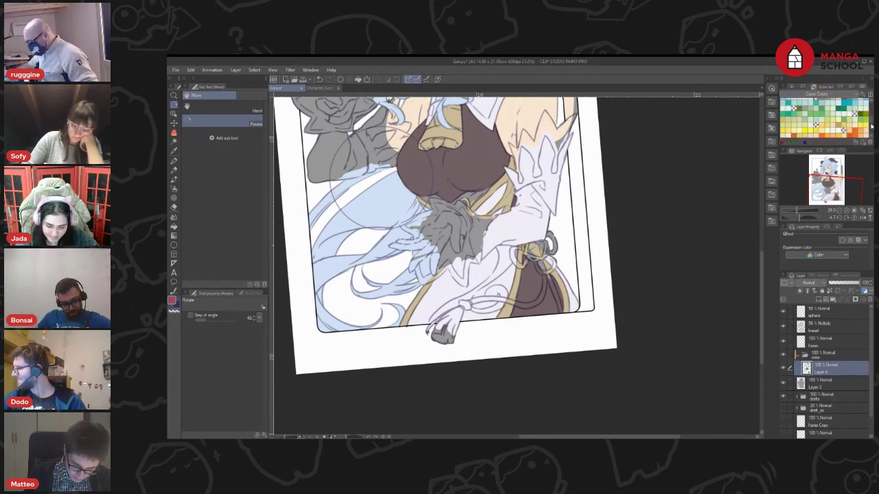
scroll(872, 128, up, 2)
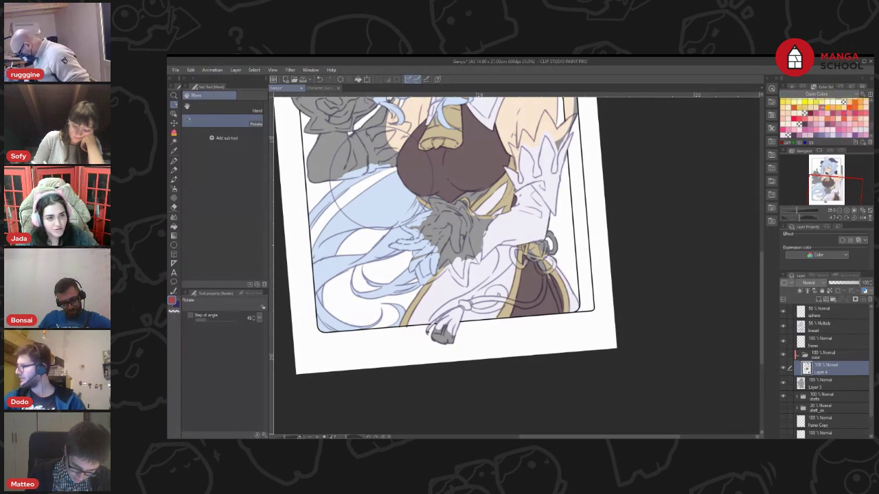
click(800, 119)
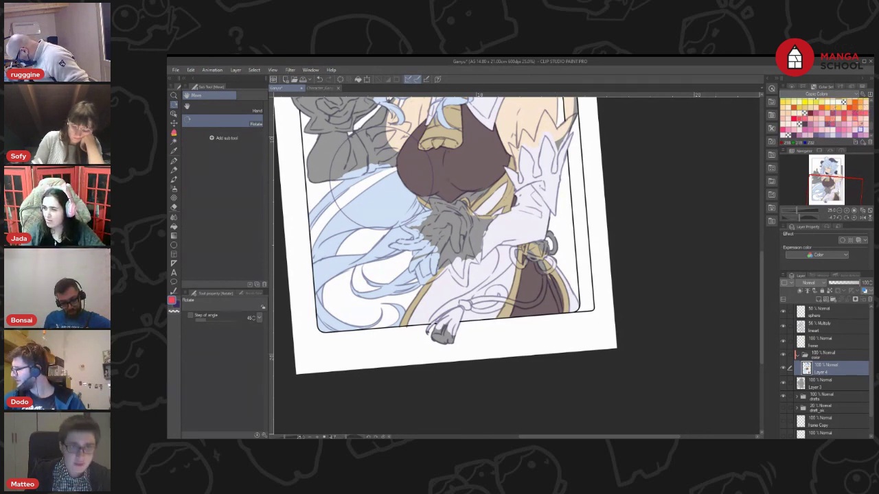
scroll(870, 123, down, 5)
scroll(870, 117, up, 5)
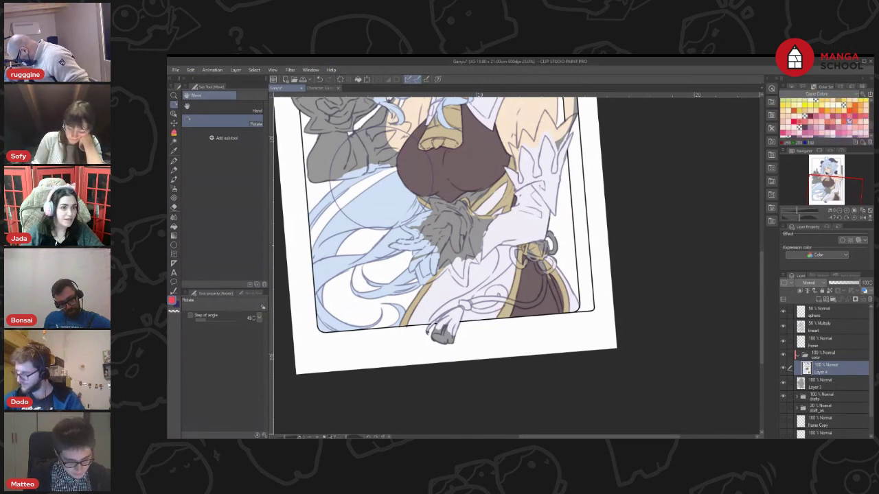
Darken the red slightly and paint the three rings at the waist ornament with the Mapping pen
key(p)
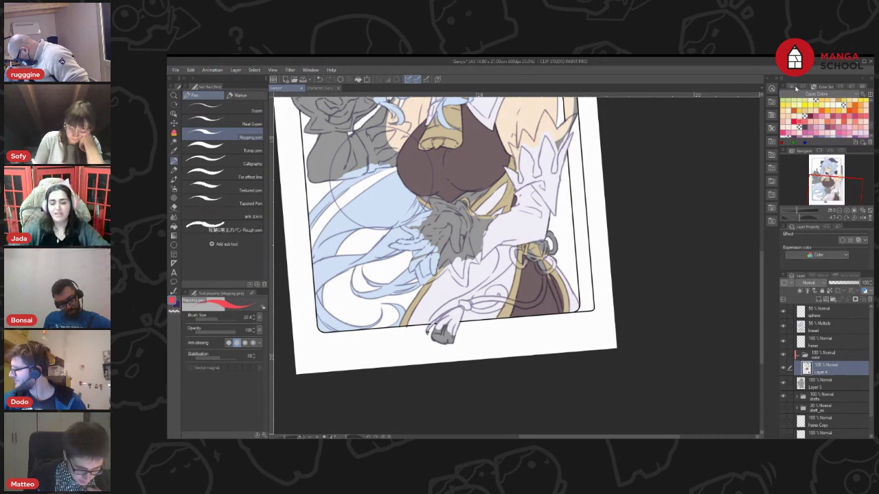
click(799, 85)
click(831, 104)
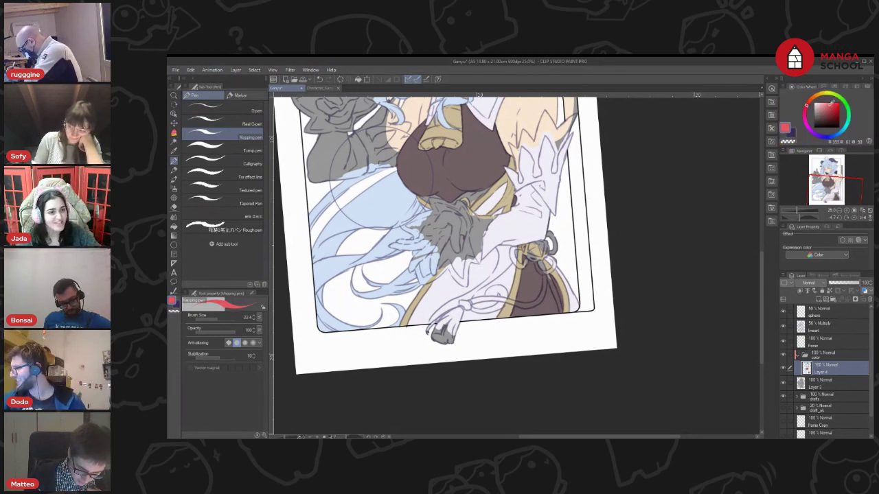
click(831, 106)
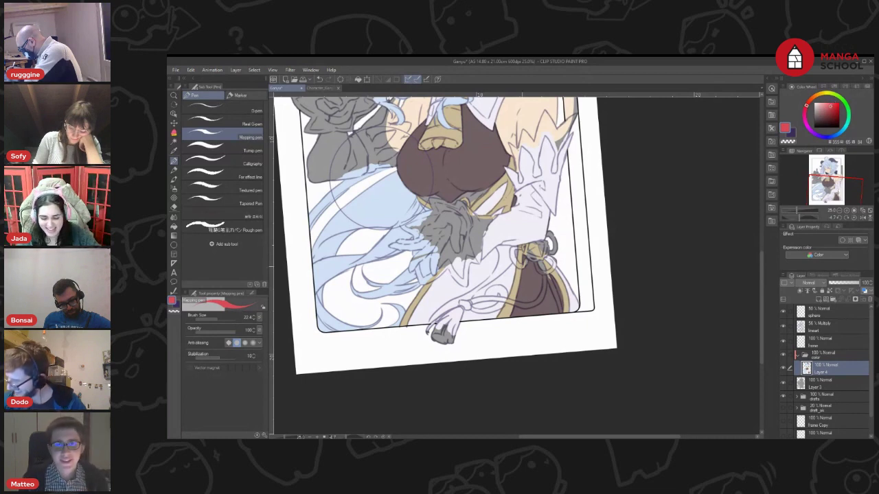
drag(520, 265, 514, 254)
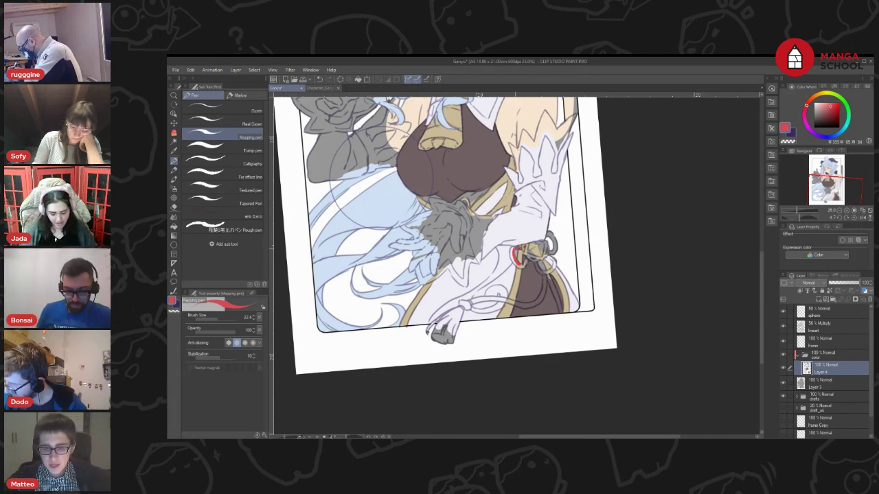
drag(513, 248, 511, 265)
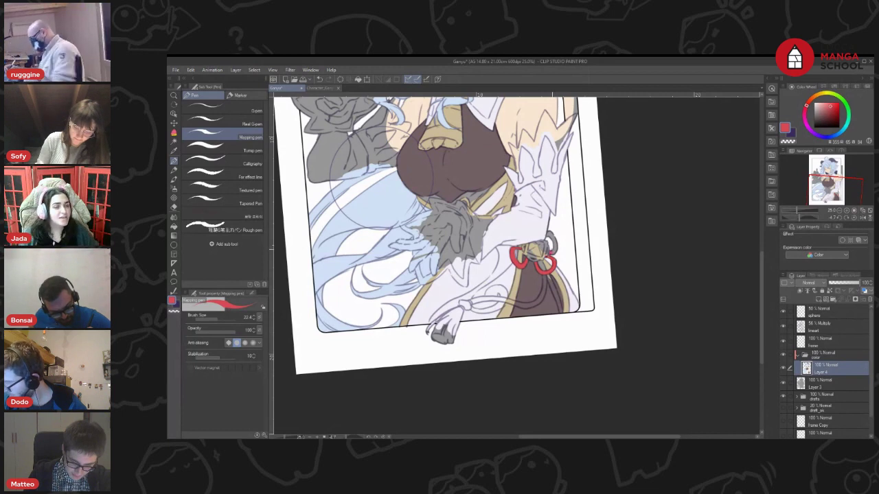
drag(554, 255, 555, 237)
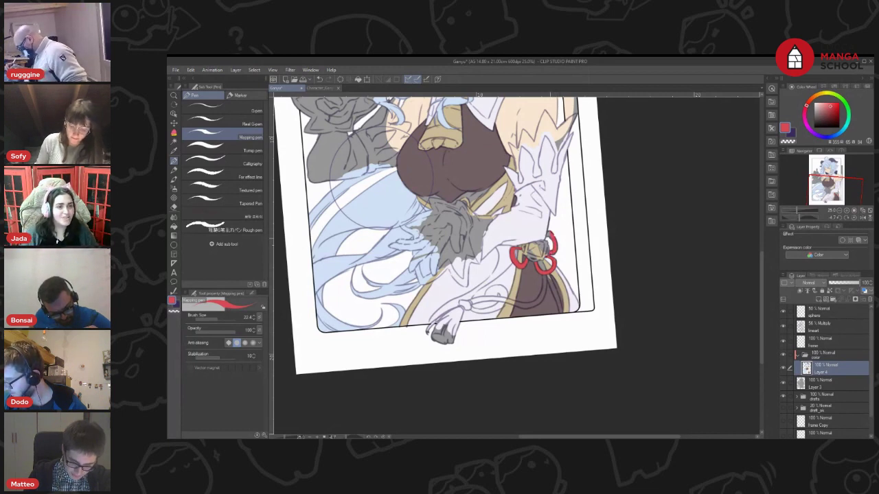
Select the red waist rings with Select Color Gamut, recolour them in a lighter coral red and clear the selection
scroll(594, 193, up, 4)
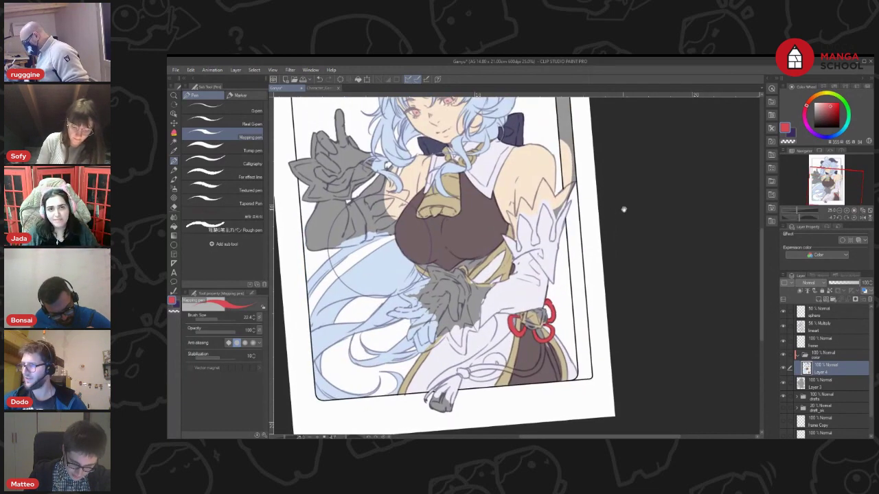
scroll(621, 205, down, 1)
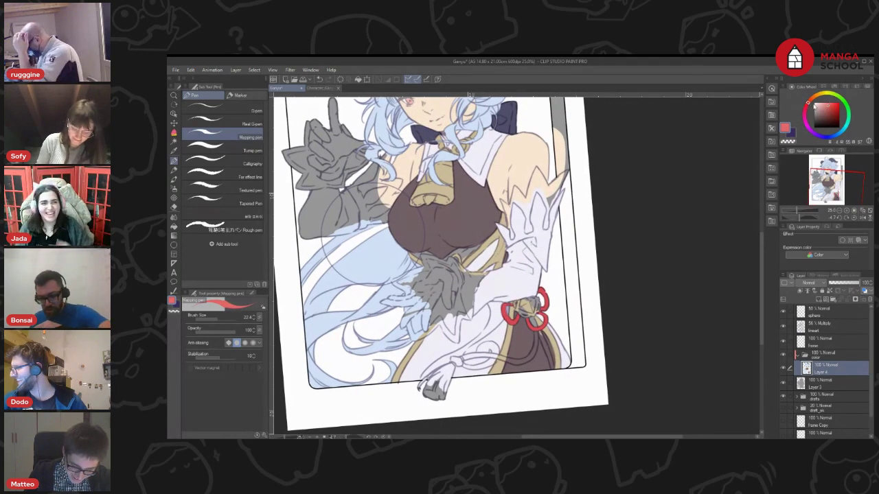
click(254, 70)
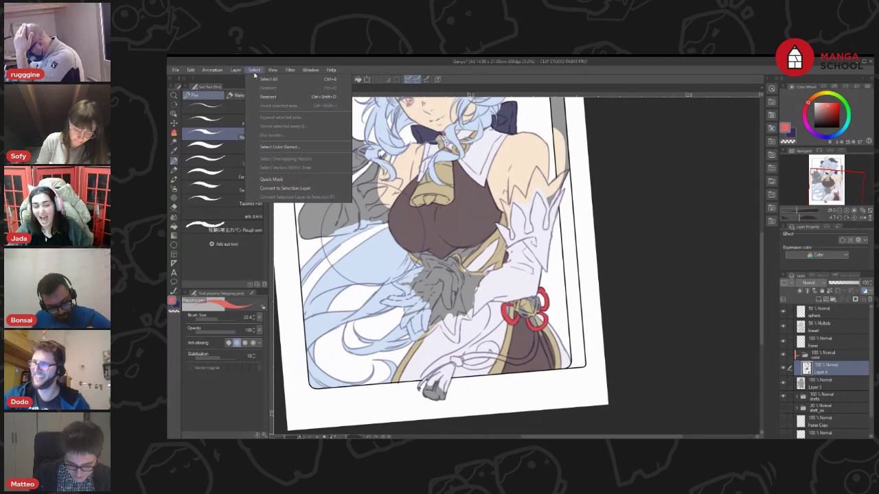
click(306, 148)
click(685, 302)
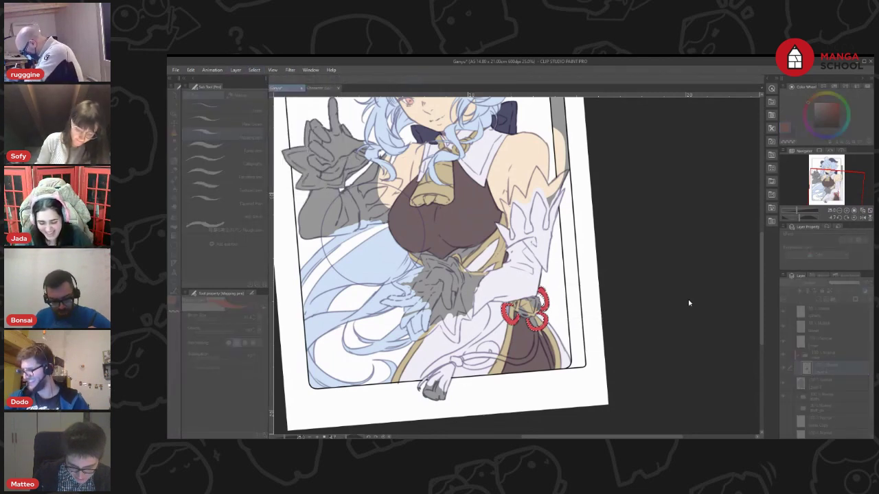
key(ctrl+d)
Paint the tassel at the end of the skirt cord in coral red with the Mapping pen, covering its grey base
drag(640, 281, 660, 256)
key(p)
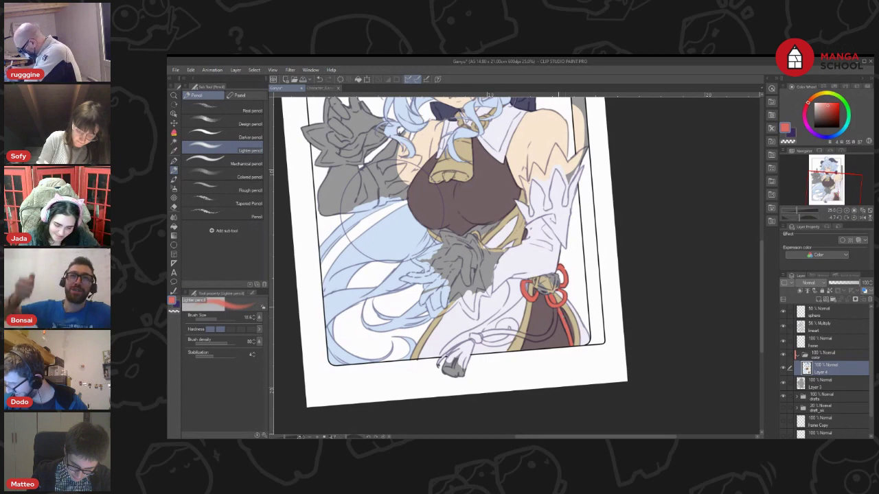
key(r)
mouse_move(647, 252)
mouse_down()
mouse_move(586, 181)
mouse_move(563, 191)
mouse_move(634, 161)
mouse_up()
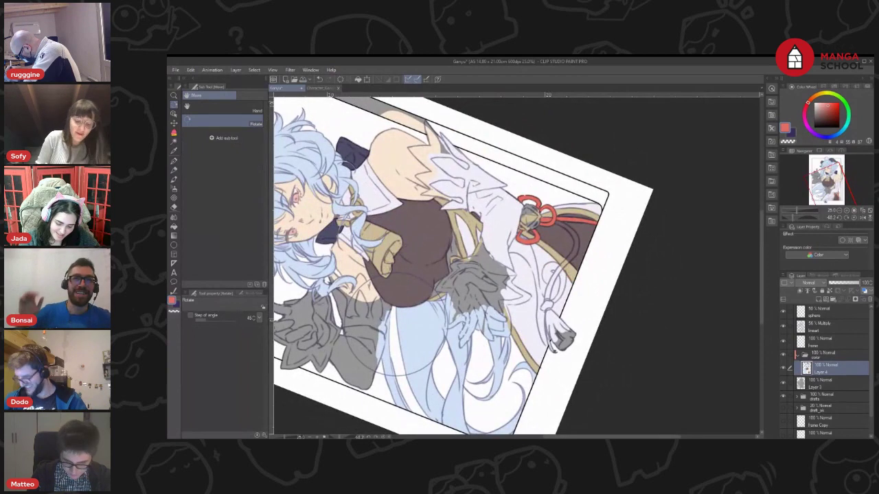
key(p)
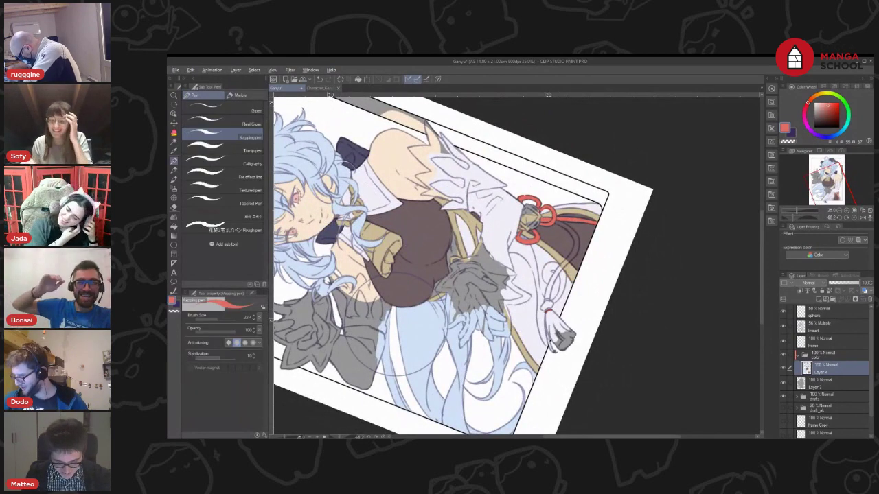
click(667, 190)
key(ctrl+z)
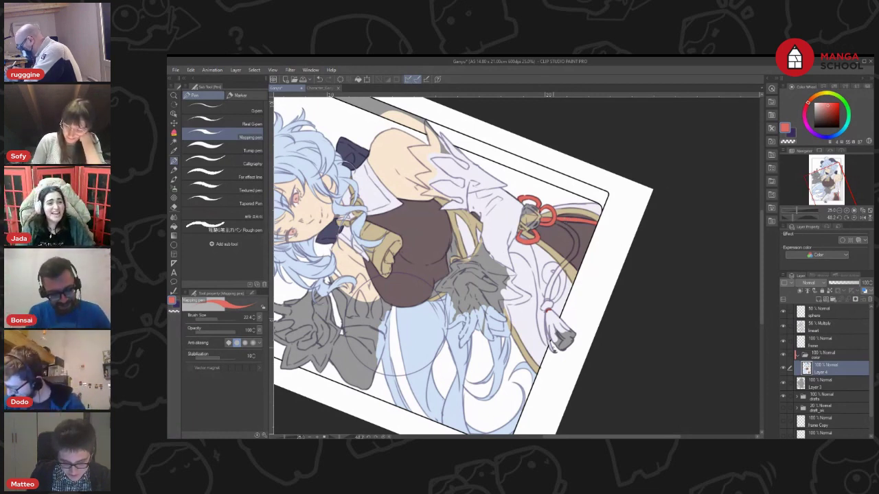
mouse_move(554, 351)
mouse_down()
mouse_move(546, 319)
mouse_move(548, 334)
mouse_up()
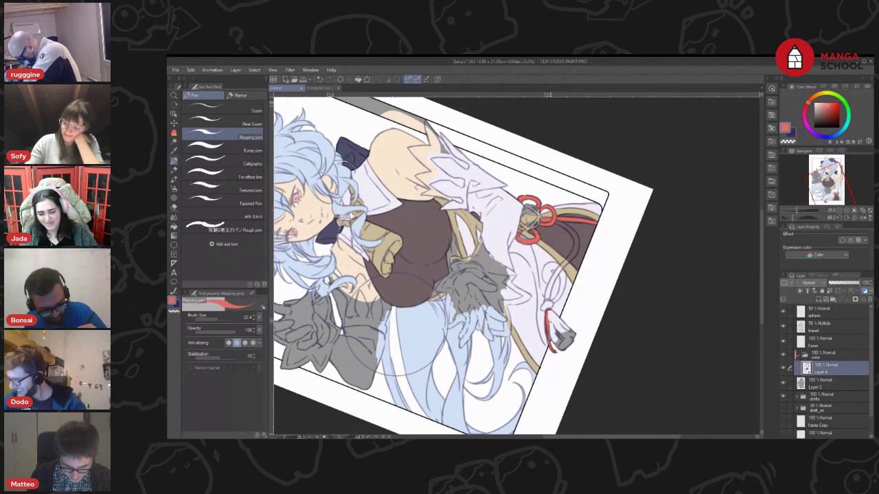
mouse_move(551, 320)
mouse_down()
mouse_move(559, 351)
mouse_move(560, 335)
mouse_move(555, 339)
mouse_move(569, 334)
mouse_move(550, 312)
mouse_up()
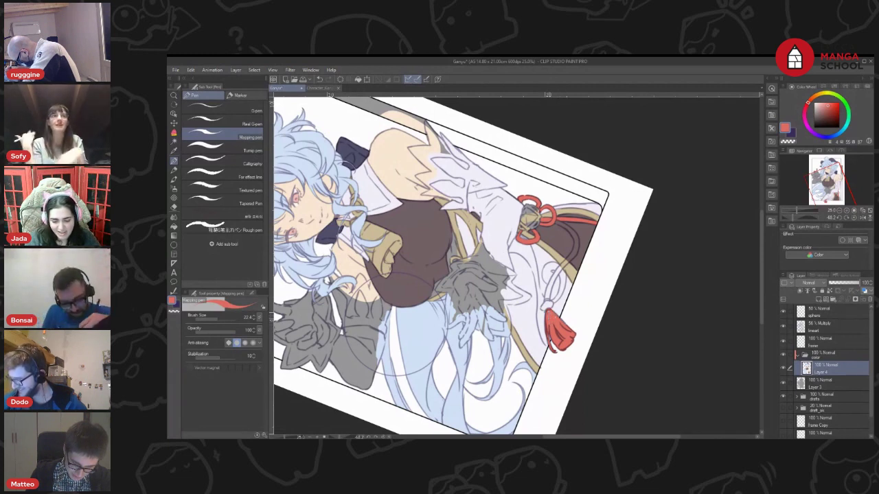
Sample the gold of the skirt trim as a drawing colour and paint a short stroke at the tassel's knot
key(x)
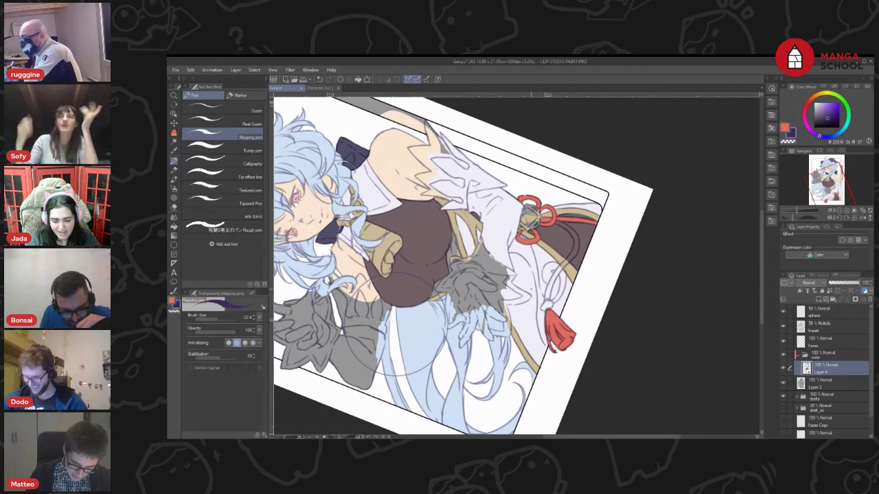
alt+click(512, 338)
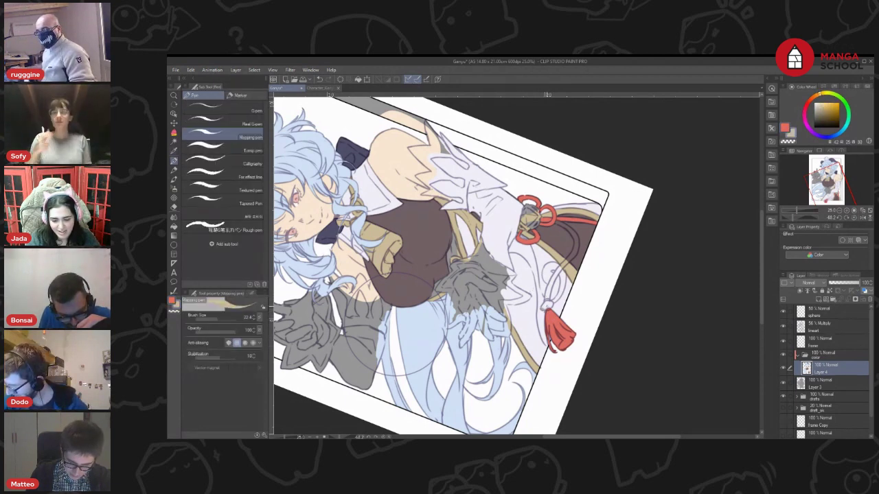
key(x)
drag(544, 307, 543, 327)
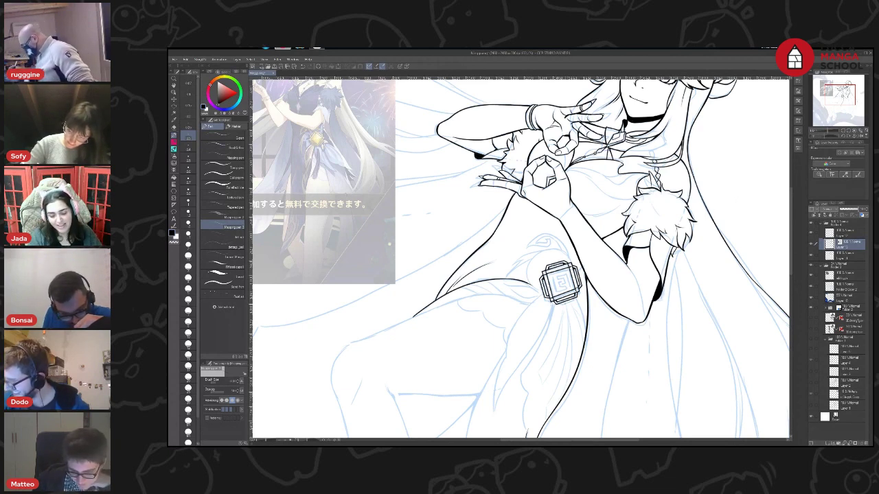
Choose the Mapping pen for inking the line art around the waist ornament
click(231, 157)
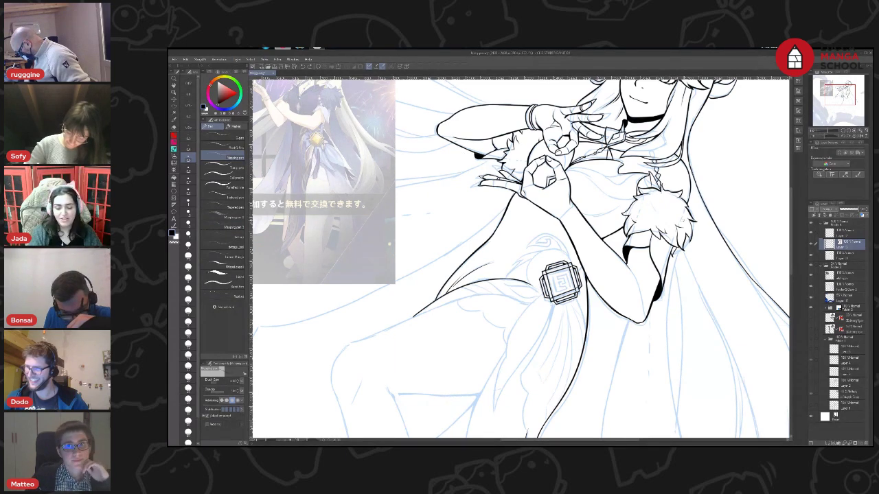
drag(840, 94, 842, 92)
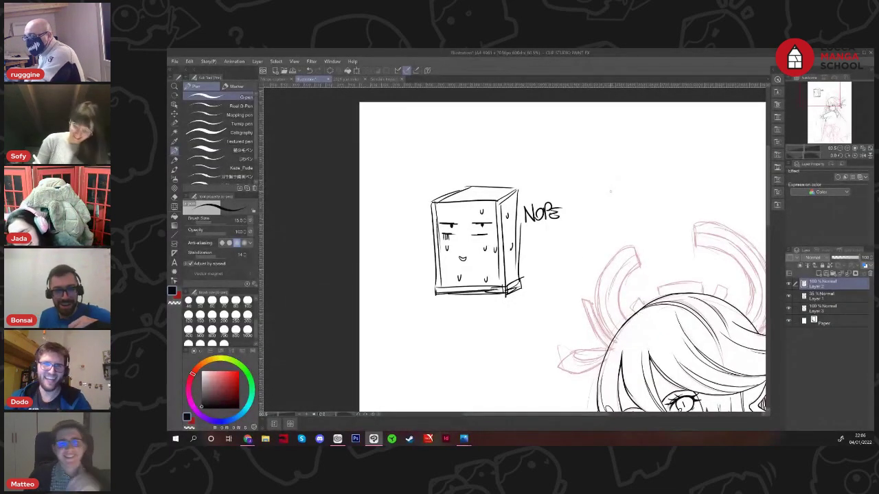
Retrace the right edge of the box doodle with a darker G-pen line
scroll(611, 195, up, 4)
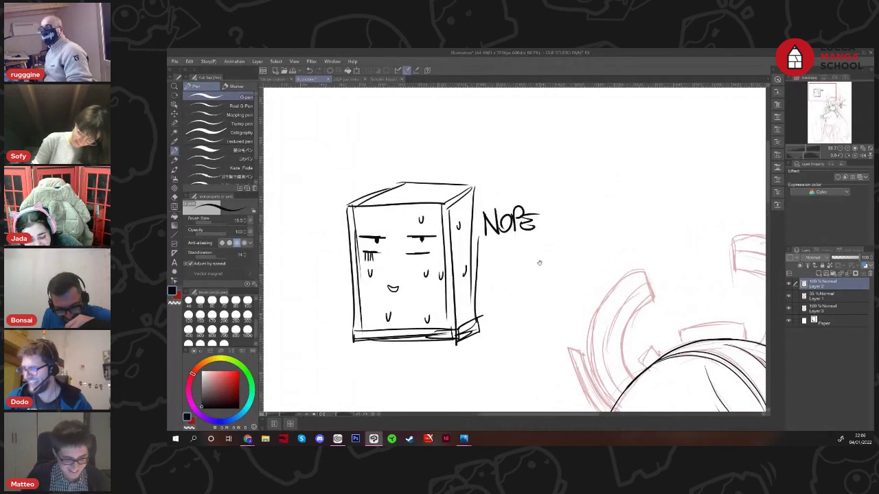
drag(541, 262, 698, 254)
scroll(684, 236, up, 1)
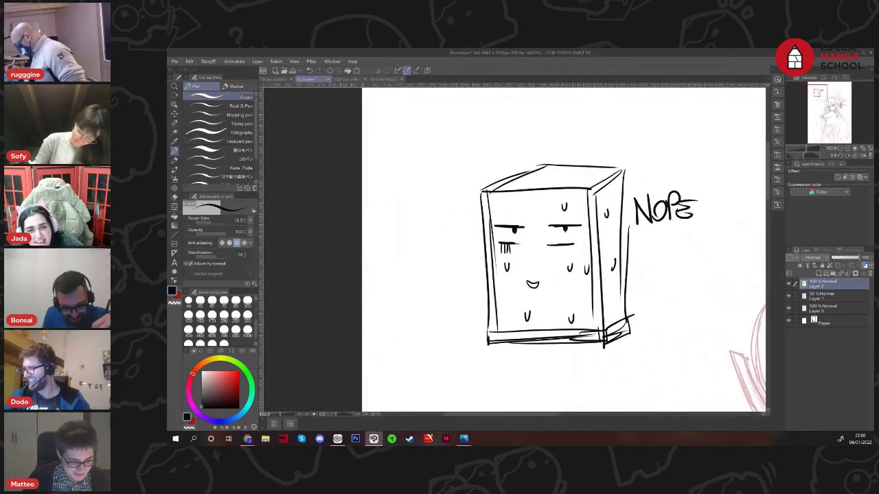
drag(624, 170, 629, 308)
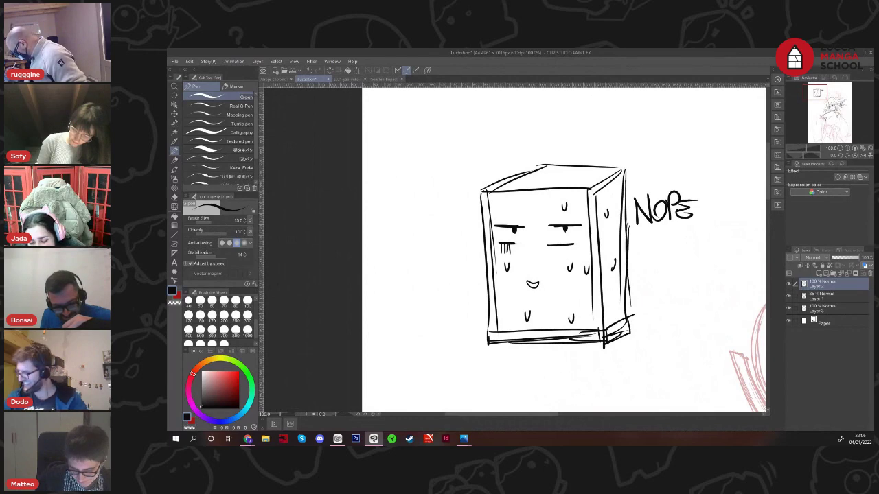
Remove the whole box doodle and its "NOPE" lettering from beside the character's head
scroll(636, 295, down, 4)
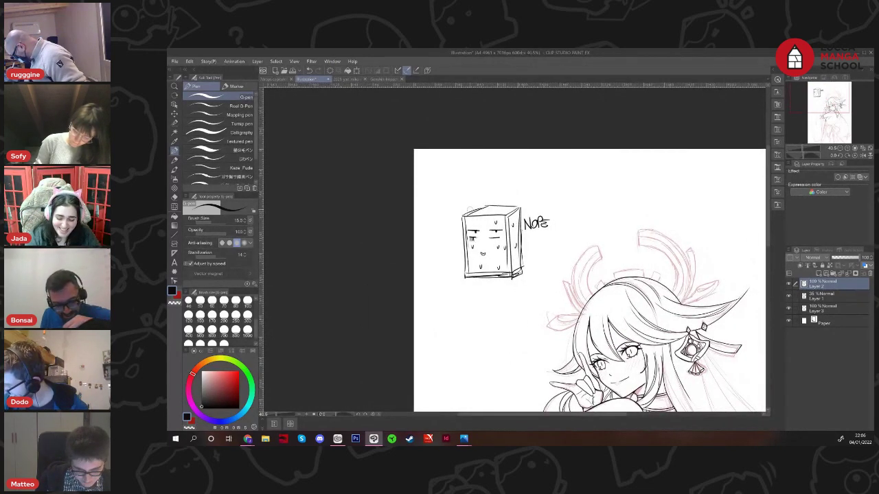
mouse_move(469, 209)
mouse_down()
mouse_move(515, 196)
mouse_move(511, 205)
mouse_move(522, 211)
mouse_up()
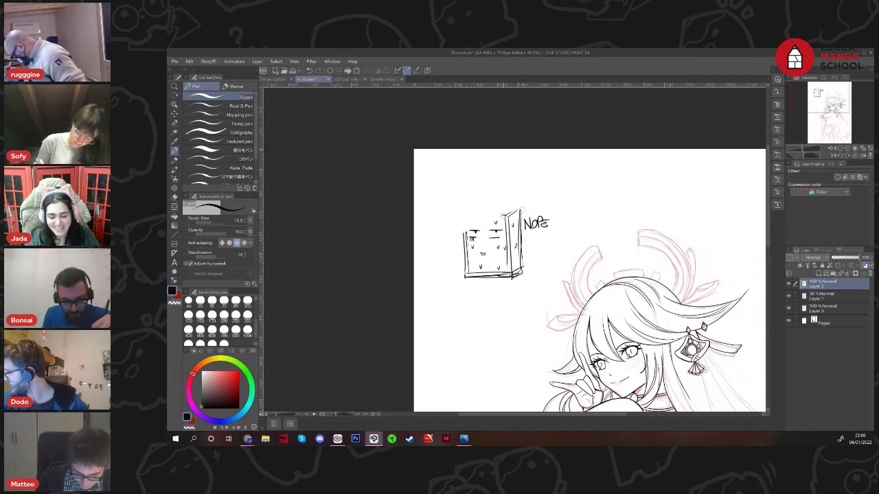
key(ctrl+z)
key(ctrl+z)
key(ctrl+z)
key(ctrl+z)
key(ctrl+z)
key(ctrl+z)
key(ctrl+z)
key(ctrl+z)
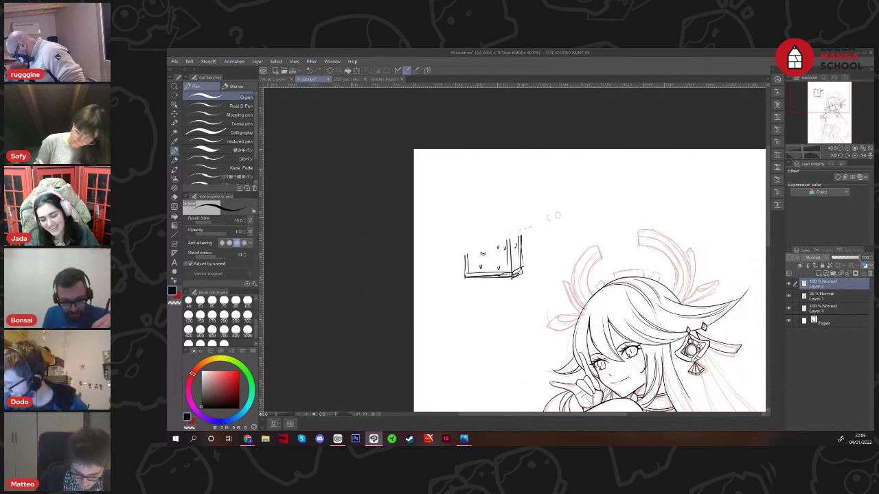
key(ctrl+z)
key(ctrl+z)
key(ctrl+z)
key(ctrl+z)
key(ctrl+z)
key(ctrl+z)
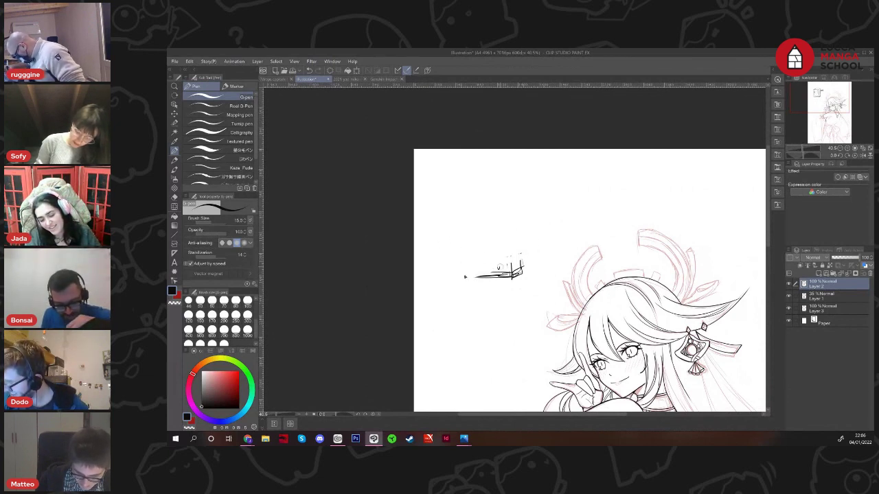
key(ctrl+z)
key(ctrl+z)
key(ctrl+z)
key(ctrl+z)
key(ctrl+z)
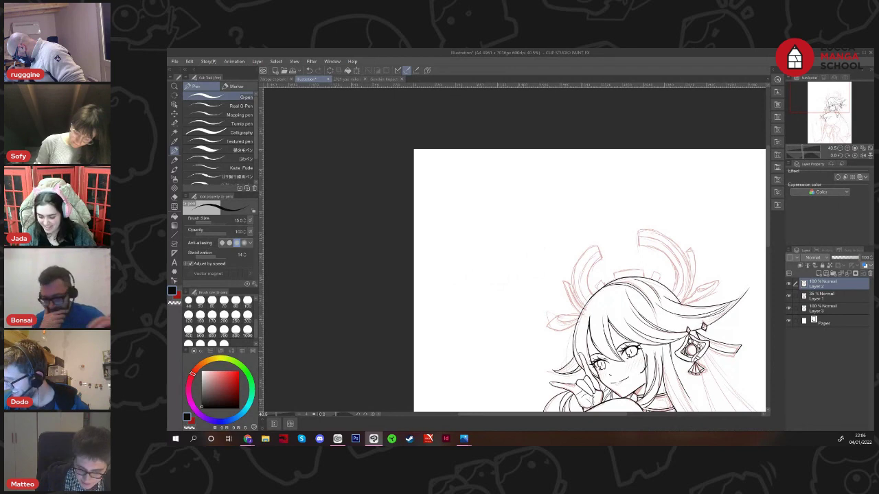
drag(666, 349, 493, 236)
key(ctrl+plus)
drag(576, 282, 653, 237)
scroll(545, 236, down, 2)
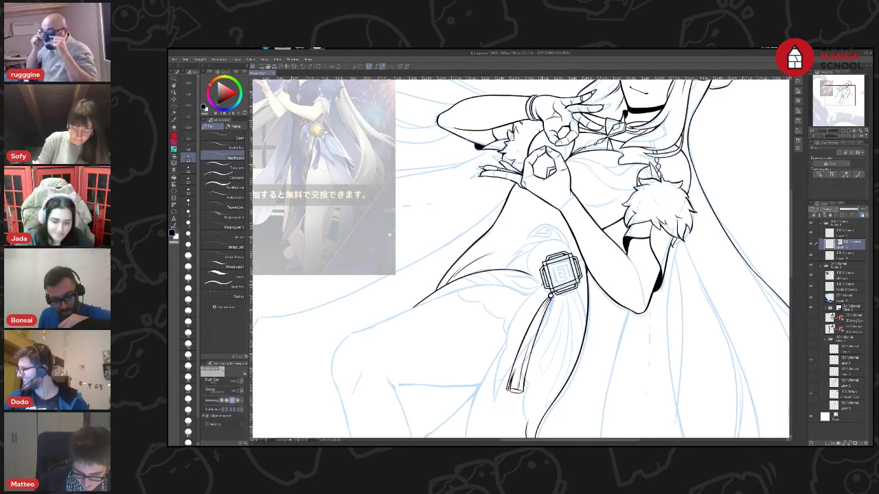
Ink the left sash flap below the square waist ornament down to a pointed tip, plus the inner edge of the right flap
drag(542, 286, 500, 360)
key(ctrl+z)
mouse_move(542, 287)
mouse_down()
mouse_move(522, 306)
mouse_move(508, 344)
mouse_up()
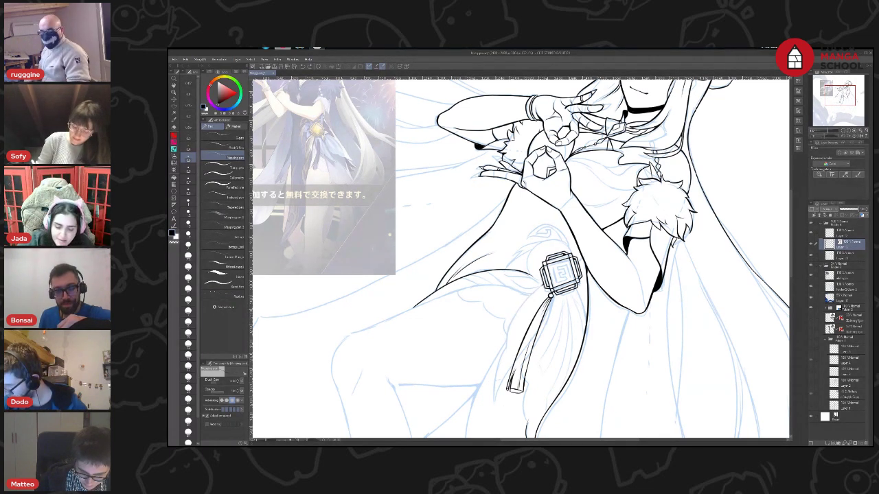
drag(508, 346, 494, 403)
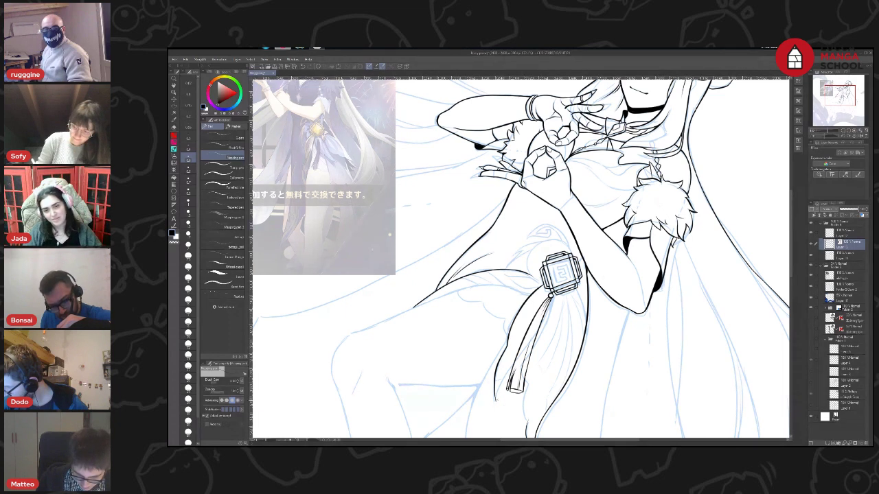
drag(513, 372, 495, 404)
key(ctrl+z)
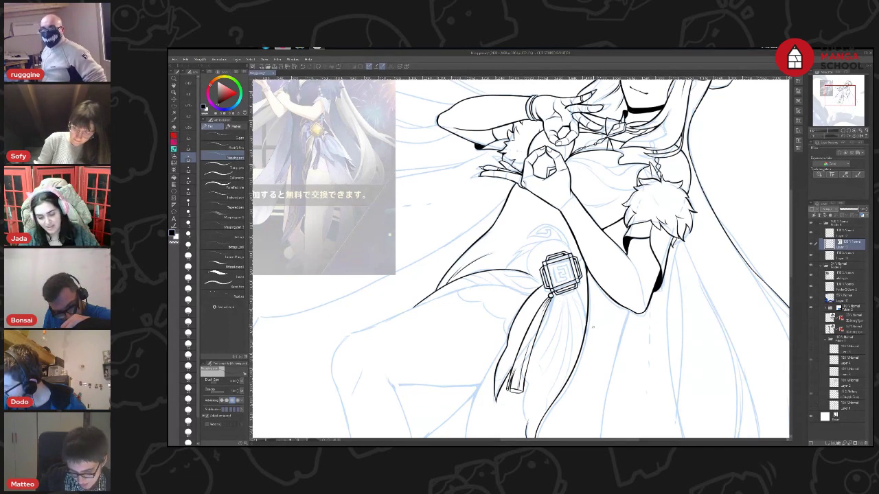
drag(831, 101, 828, 103)
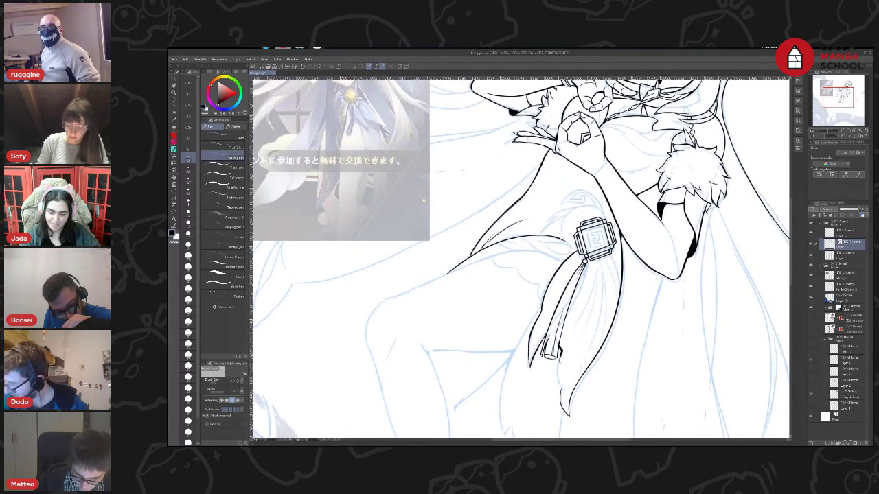
drag(561, 350, 561, 405)
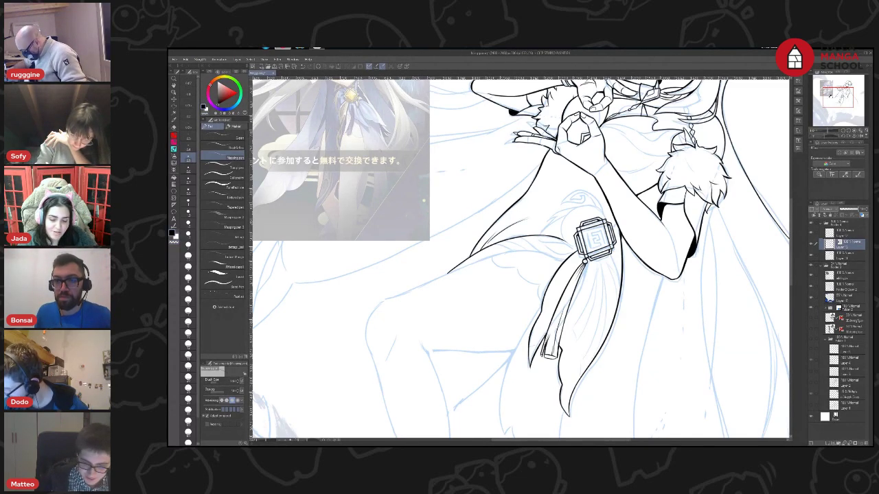
Ink the long curved outer edge of the rear sash panel over the blue sketch, redrawing the stroke until it is smooth
drag(522, 274, 527, 250)
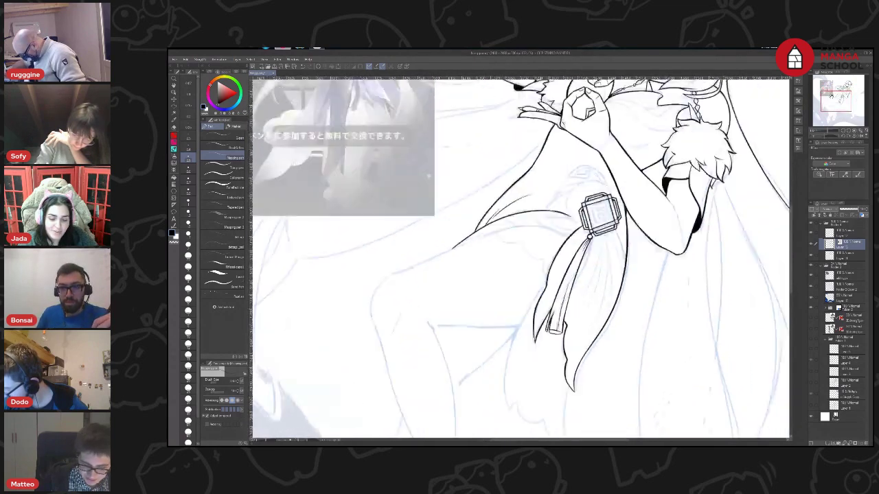
drag(831, 96, 830, 99)
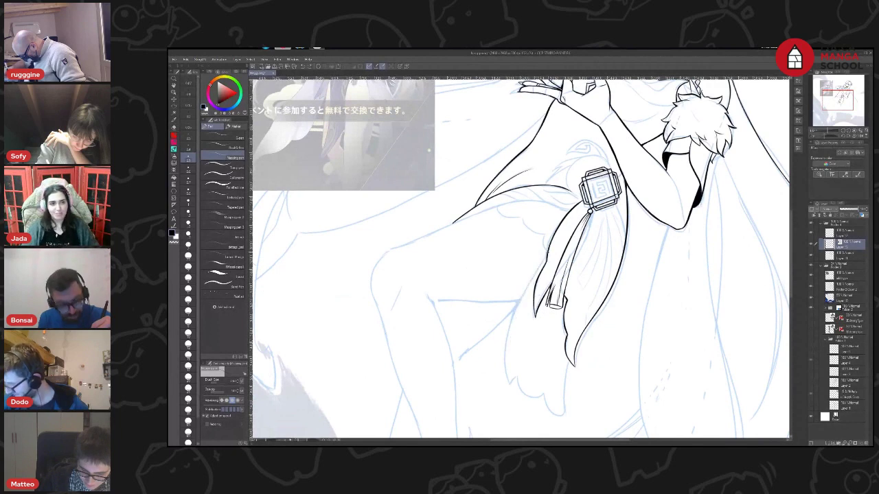
mouse_move(548, 248)
mouse_down()
mouse_move(518, 302)
mouse_move(515, 385)
mouse_up()
key(ctrl+z)
mouse_move(549, 247)
mouse_down()
mouse_move(522, 296)
mouse_move(509, 377)
mouse_up()
key(ctrl+z)
drag(548, 249, 509, 376)
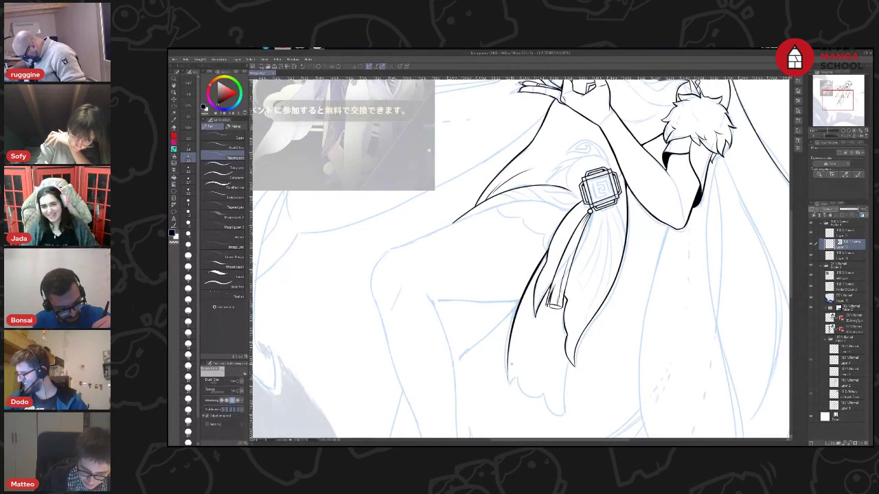
key(ctrl+z)
mouse_move(548, 248)
mouse_down()
mouse_move(525, 291)
mouse_move(507, 384)
mouse_up()
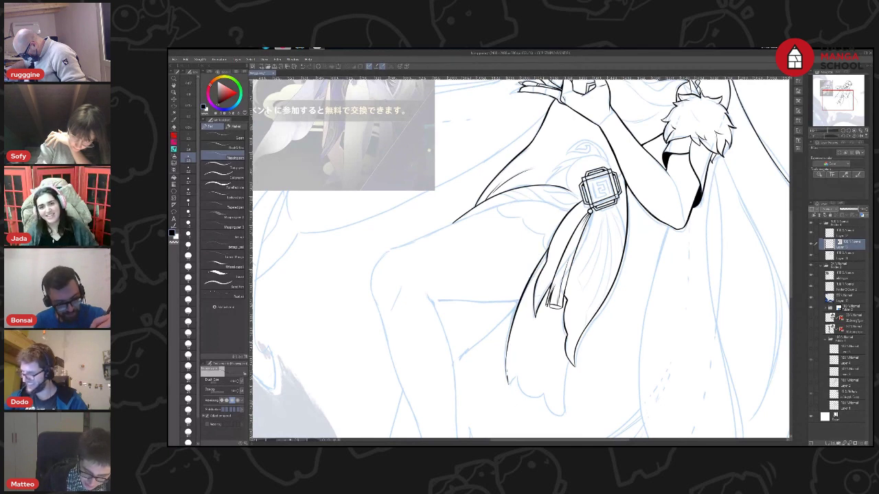
drag(511, 334, 507, 386)
key(ctrl+z)
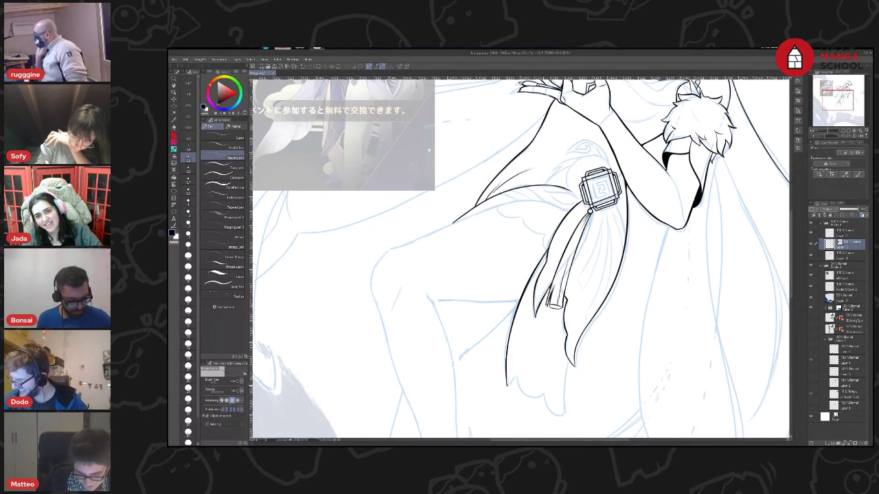
Ink the scalloped lower hem of the rear sash panel, following the blue sketch
mouse_move(508, 386)
mouse_down()
mouse_move(517, 377)
mouse_move(543, 398)
mouse_move(518, 377)
mouse_move(520, 393)
mouse_move(547, 395)
mouse_move(564, 413)
mouse_move(535, 398)
mouse_move(564, 413)
mouse_up()
key(ctrl+z)
key(ctrl+z)
key(ctrl+z)
key(ctrl+z)
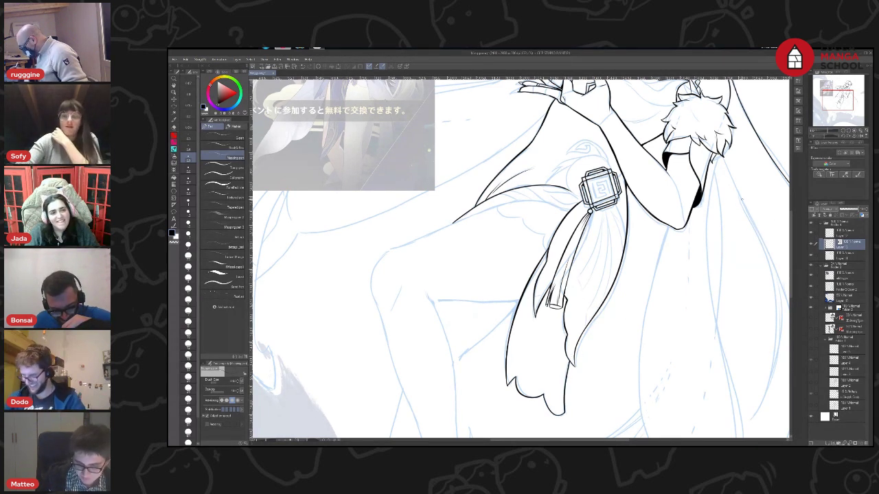
Ink the upper contour of the thigh from the knee towards the waist ornament, redrawing the stroke until it follows the sketch
mouse_move(773, 186)
mouse_down()
mouse_move(832, 264)
mouse_move(797, 303)
mouse_up()
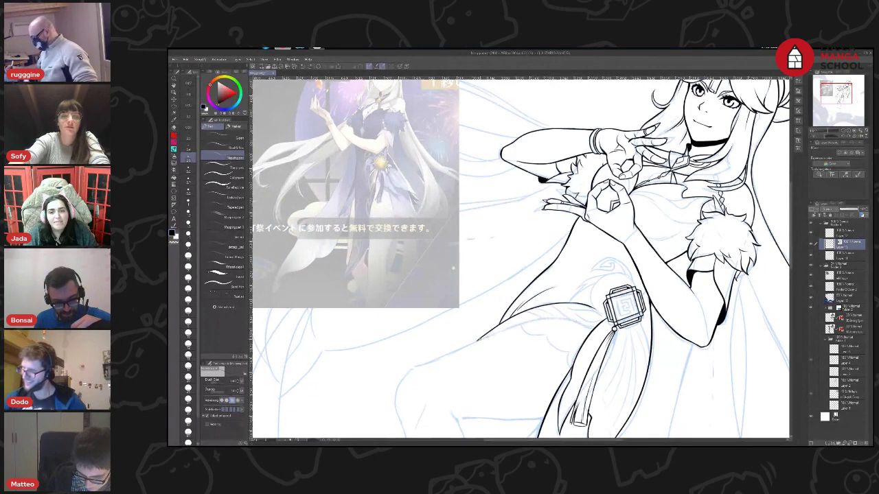
drag(415, 367, 490, 337)
key(ctrl+z)
drag(415, 365, 584, 320)
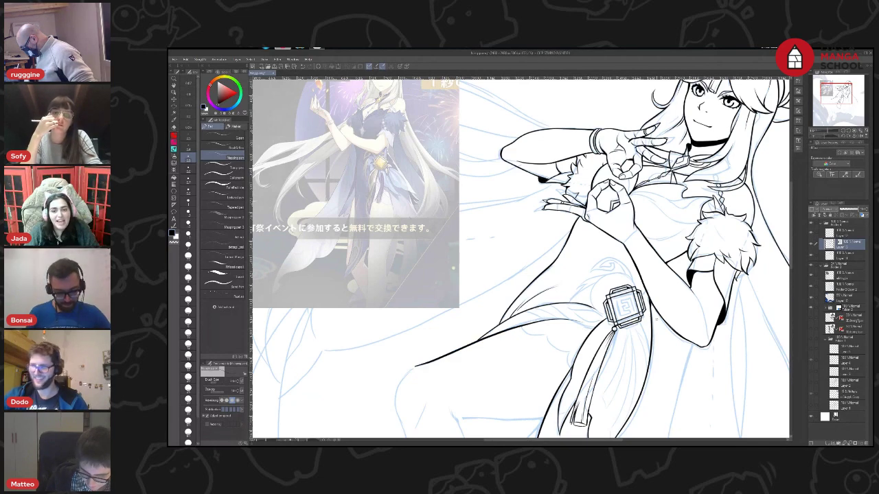
key(ctrl+z)
mouse_move(414, 366)
mouse_down()
mouse_move(530, 321)
mouse_move(568, 319)
mouse_up()
key(ctrl+z)
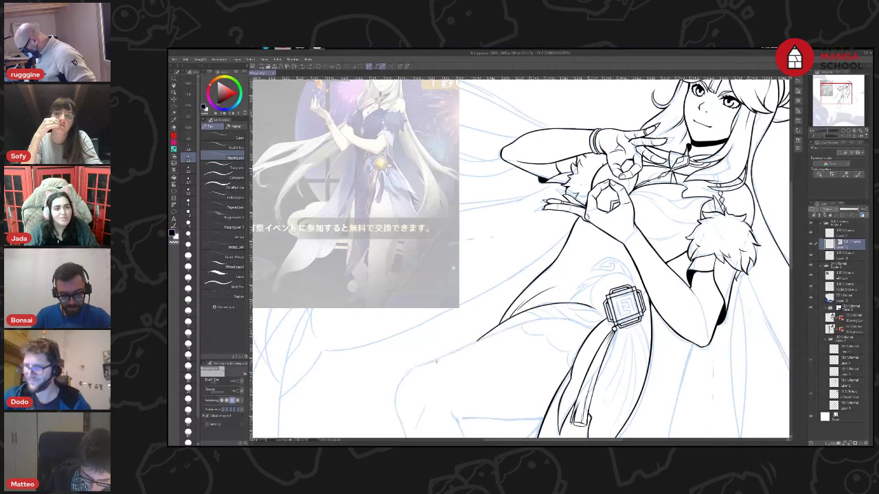
mouse_move(415, 366)
mouse_down()
mouse_move(490, 334)
mouse_move(545, 324)
mouse_up()
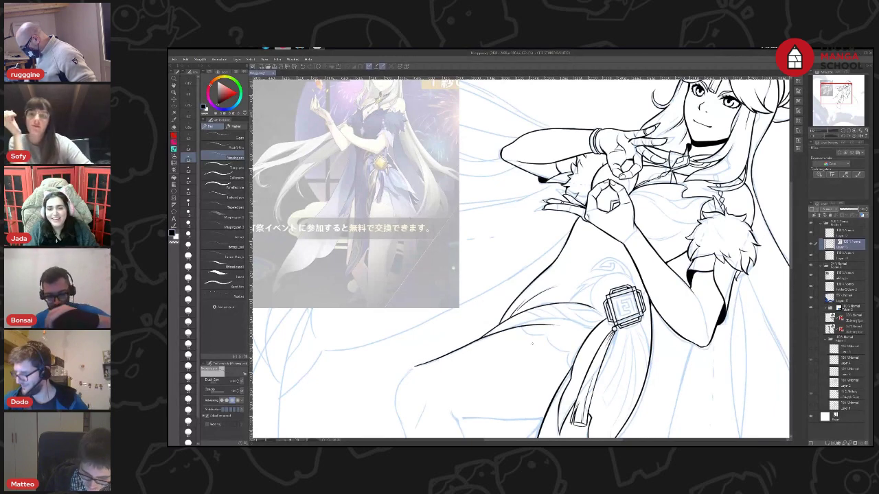
Replace the thigh's upper contour stroke with a smoother one from the knee to the drape's edge below the waist
key(ctrl+z)
drag(422, 364, 486, 335)
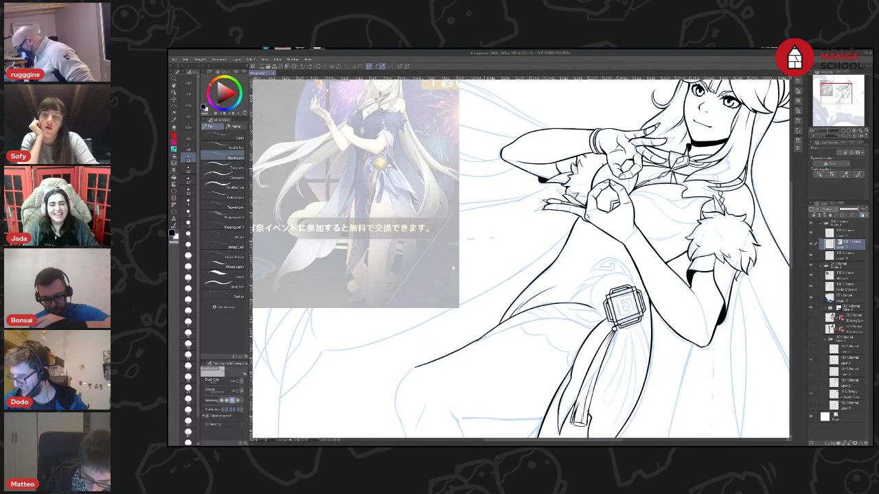
key(ctrl+z)
drag(426, 364, 505, 330)
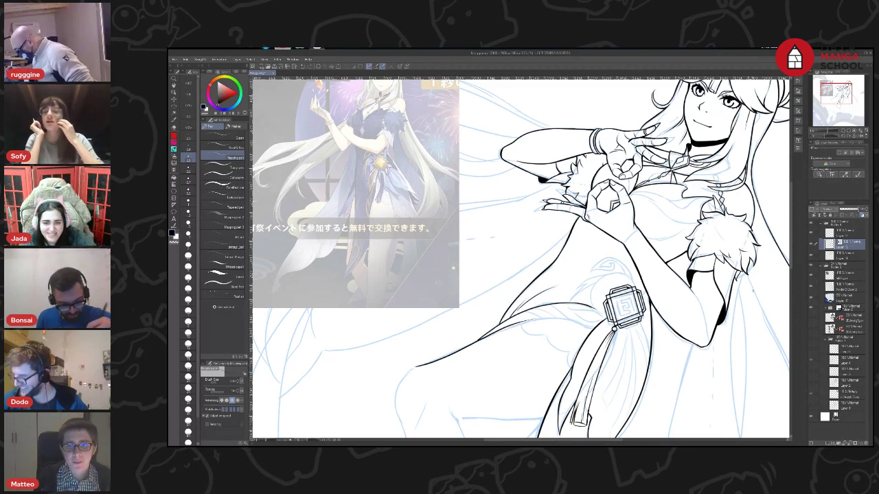
Ink the lower edge of the waist drape towards the square ornament, plus the scalloped trim beneath it
drag(506, 329, 561, 320)
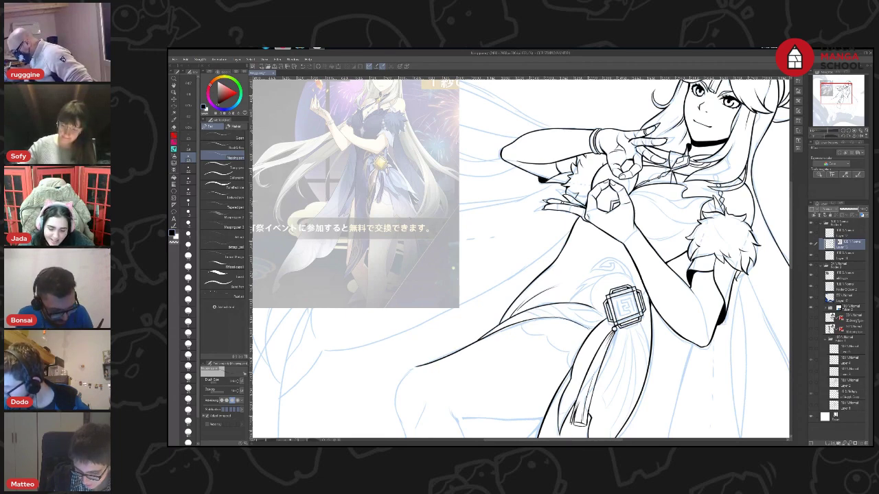
drag(555, 318, 583, 324)
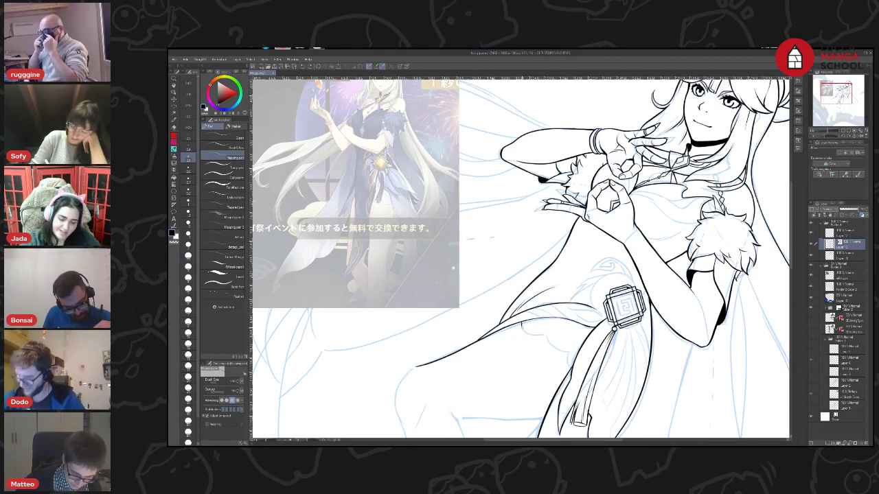
drag(522, 327, 568, 360)
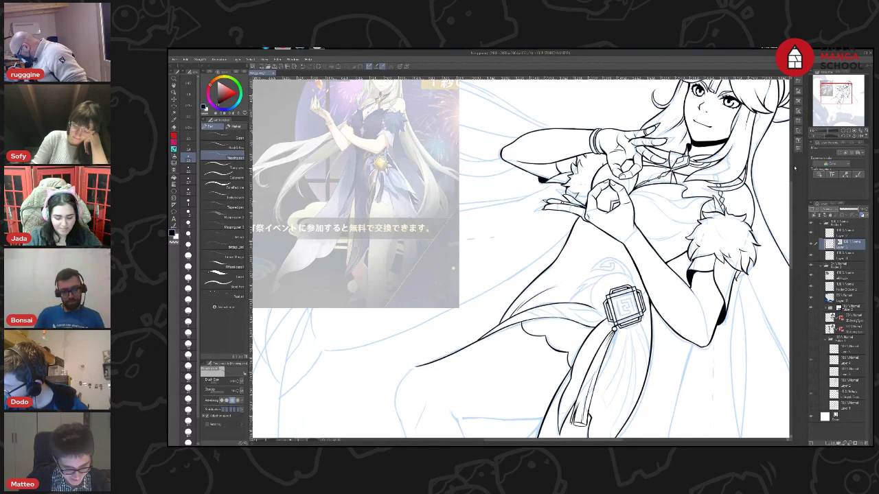
Try to ink a short fold line inside the right sash flap, just below the square ornament
drag(834, 96, 835, 100)
scroll(832, 96, up, 1)
scroll(832, 96, up, 1)
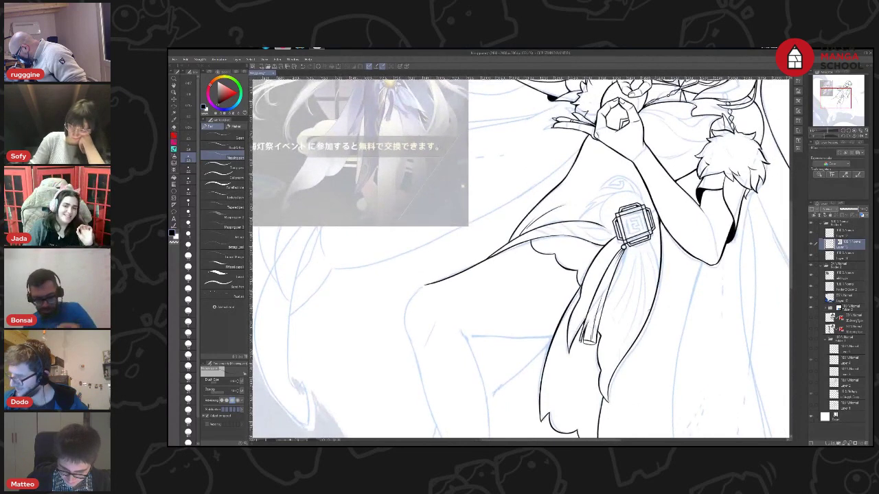
drag(650, 314, 650, 243)
key(ctrl+z)
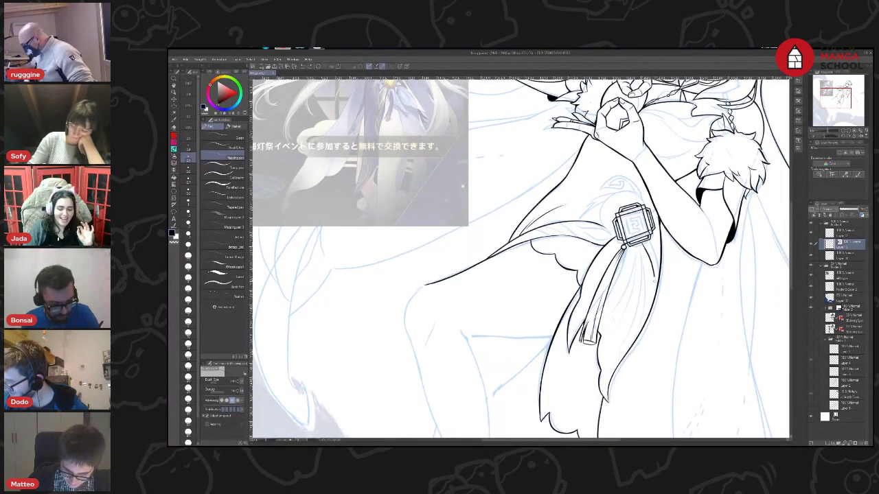
mouse_move(650, 247)
mouse_down()
mouse_move(647, 309)
mouse_move(656, 282)
mouse_up()
key(ctrl+z)
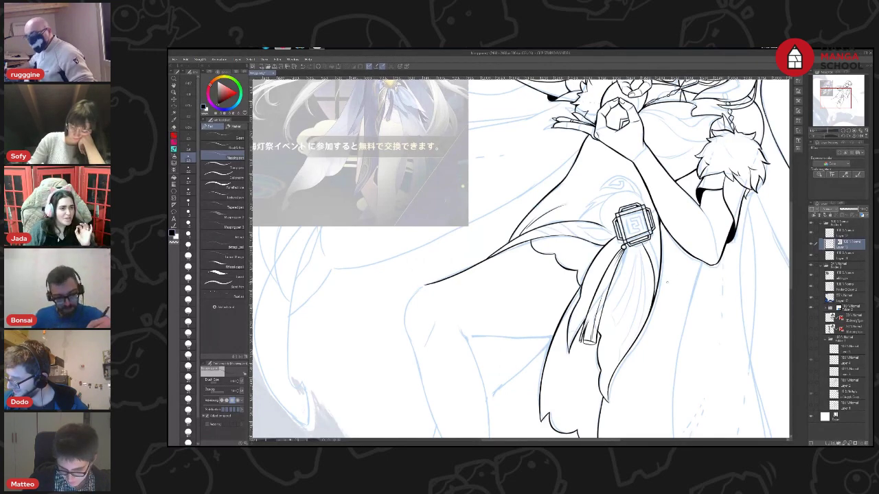
key(c)
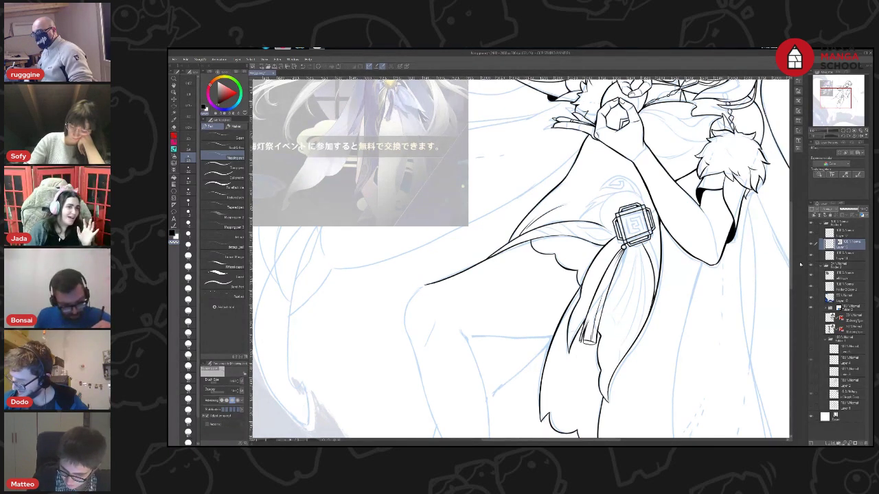
click(842, 254)
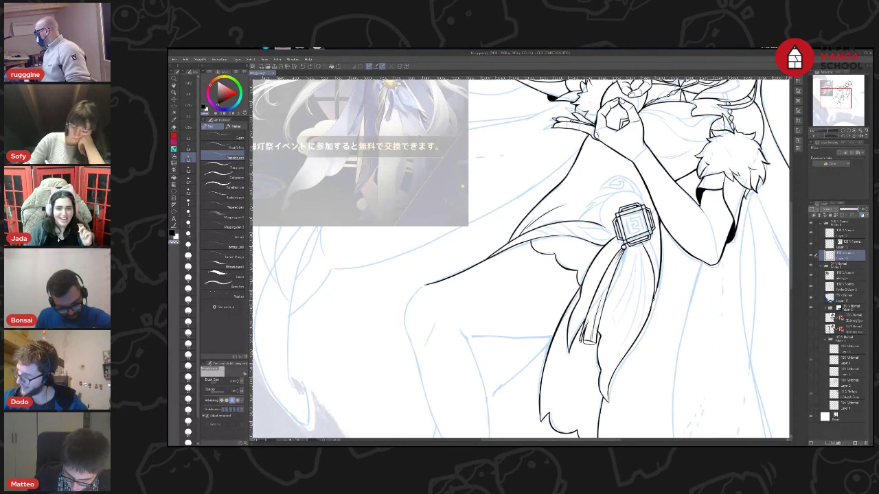
click(842, 247)
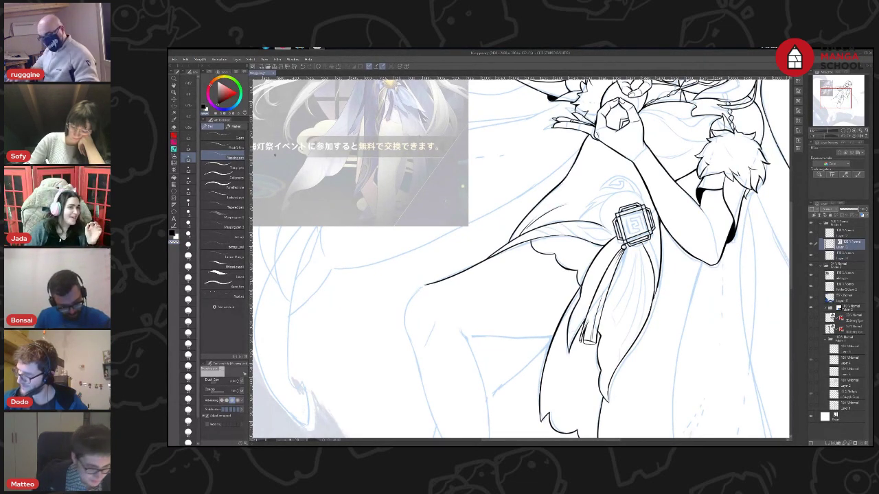
click(205, 108)
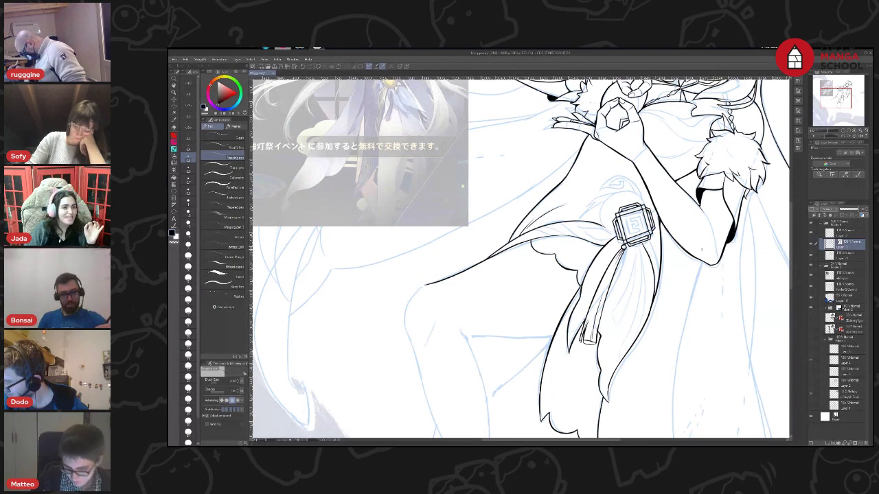
drag(522, 254, 561, 317)
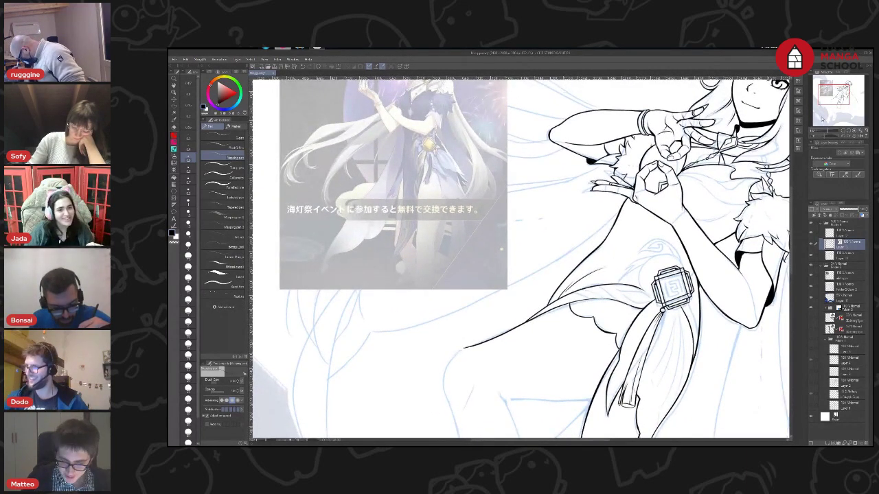
drag(536, 254, 467, 352)
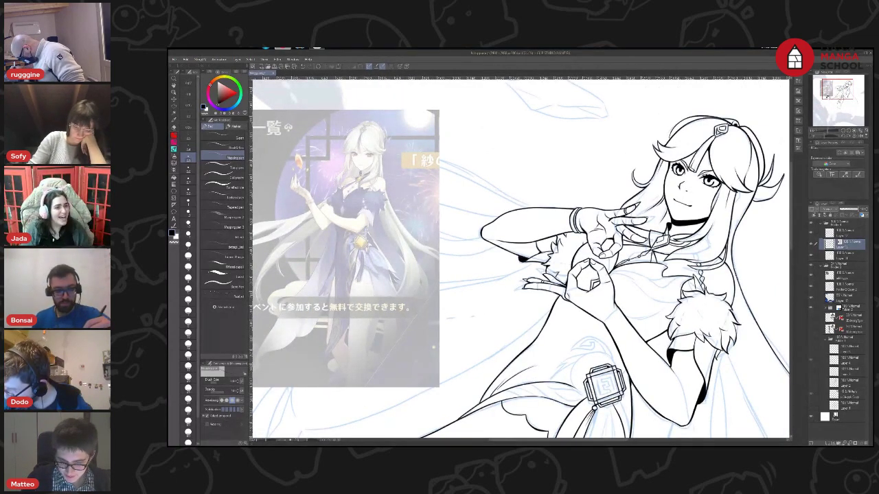
drag(495, 302, 562, 191)
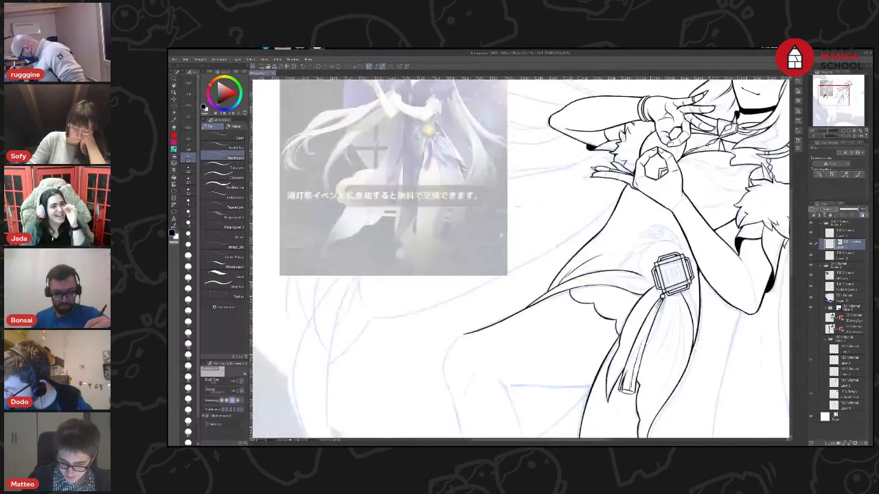
Switch to the next layer down and ink the rounded front of the knee into the upper shin over the blue sketch
drag(826, 95, 820, 108)
click(838, 255)
drag(523, 211, 542, 168)
key(ctrl+z)
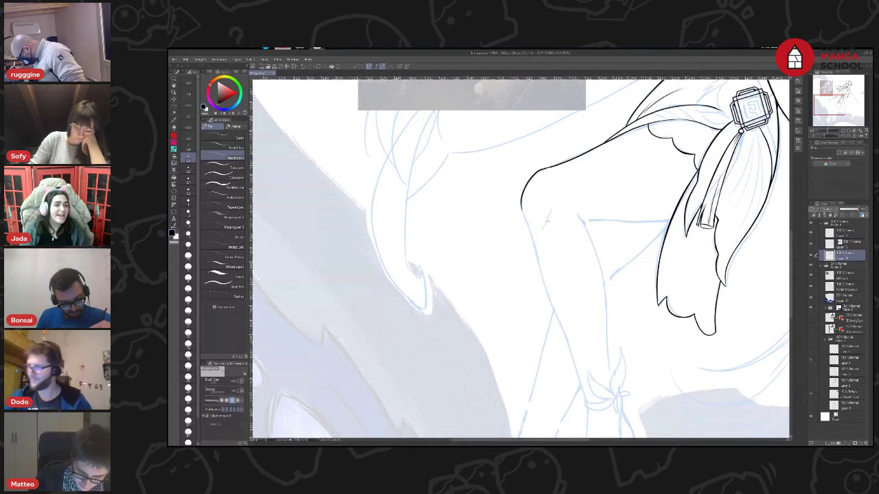
key(ctrl+z)
drag(522, 207, 540, 272)
key(ctrl+z)
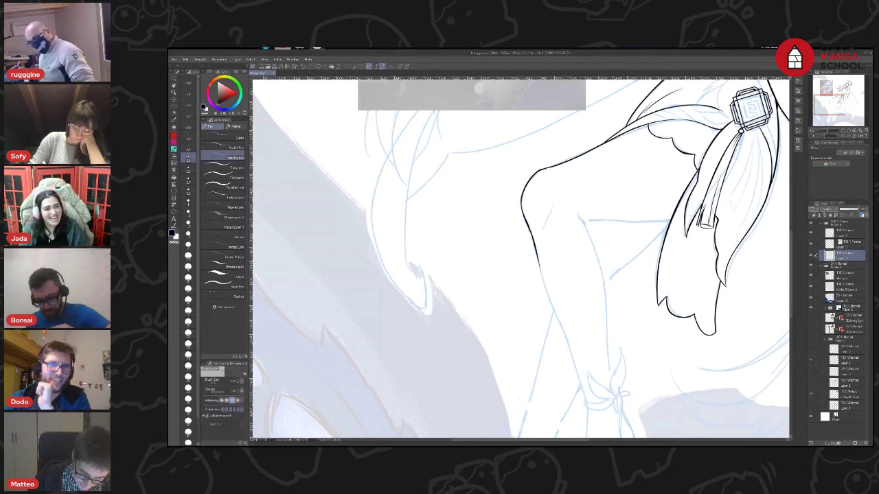
Ink the front contour of the shin down to the tied bow, redrawing the stroke until it runs smoothly along the sketch
drag(533, 241, 548, 296)
key(ctrl+z)
drag(531, 238, 572, 352)
key(ctrl+z)
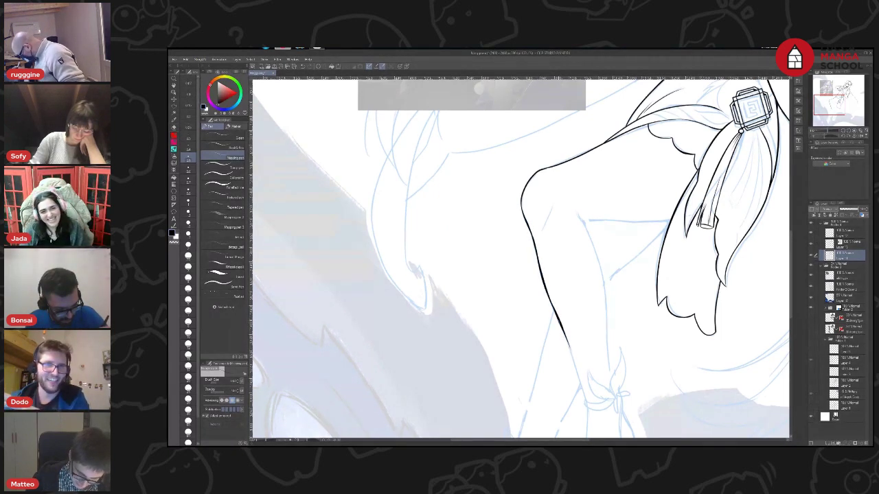
key(ctrl+z)
key(ctrl+z)
drag(537, 249, 574, 360)
key(ctrl+z)
drag(550, 303, 569, 350)
key(ctrl+z)
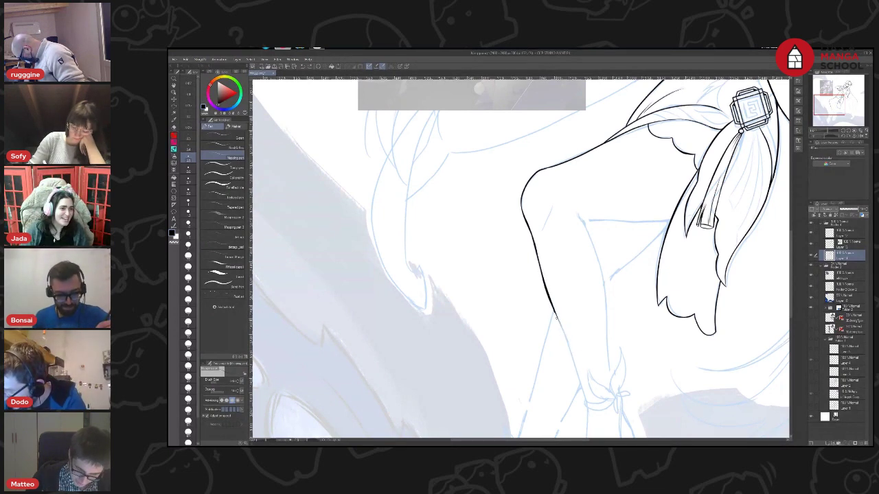
drag(553, 312, 566, 344)
key(ctrl+z)
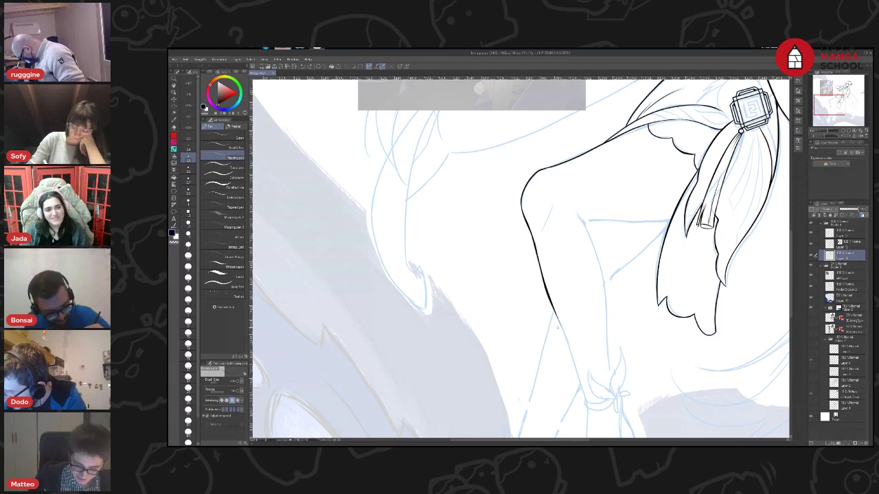
key(ctrl+z)
drag(537, 256, 576, 367)
key(ctrl+z)
key(ctrl+z)
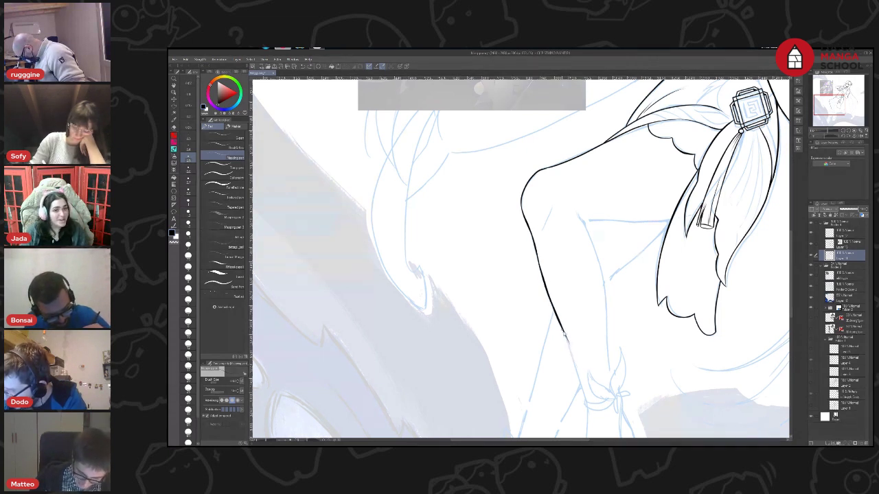
drag(548, 295, 570, 344)
key(ctrl+z)
drag(551, 304, 563, 334)
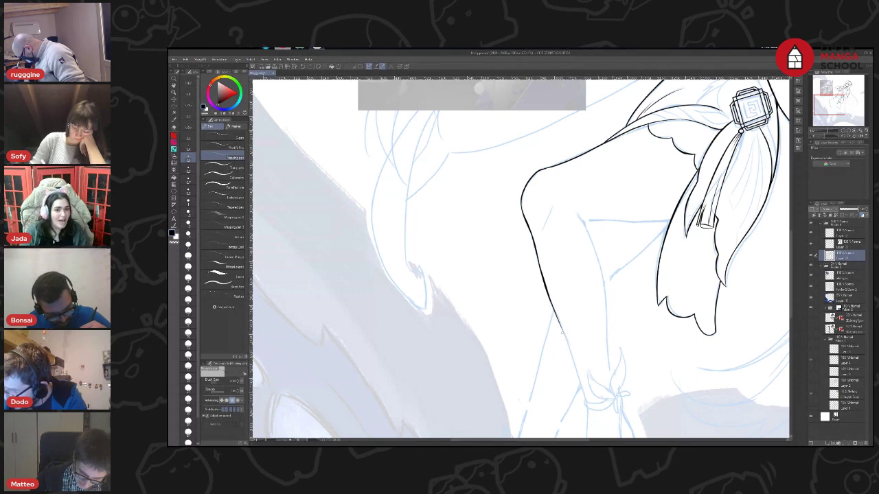
key(ctrl+z)
drag(550, 303, 581, 383)
key(ctrl+z)
key(ctrl+z)
key(ctrl+z)
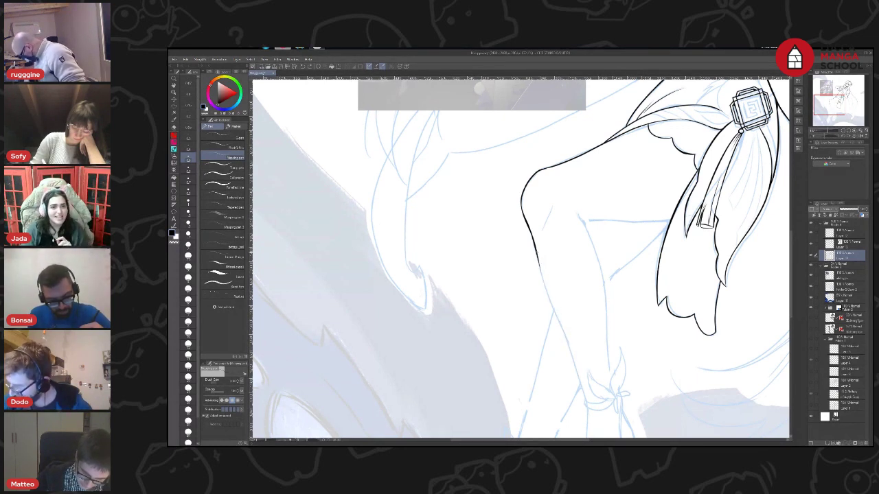
drag(539, 259, 584, 397)
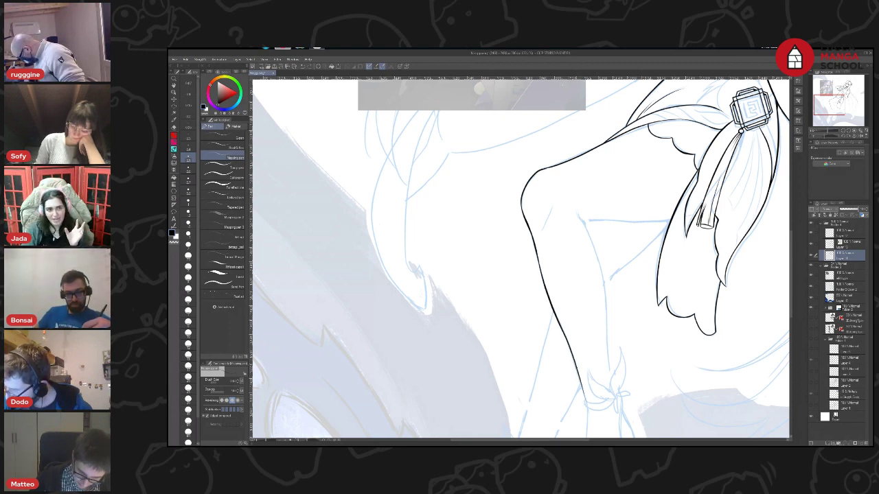
Reinforce the lower end of the shin line where it meets the tied bow
drag(576, 363, 588, 406)
key(ctrl+z)
drag(576, 364, 587, 404)
key(ctrl+z)
key(ctrl+z)
drag(579, 368, 585, 401)
key(ctrl+z)
drag(576, 362, 585, 401)
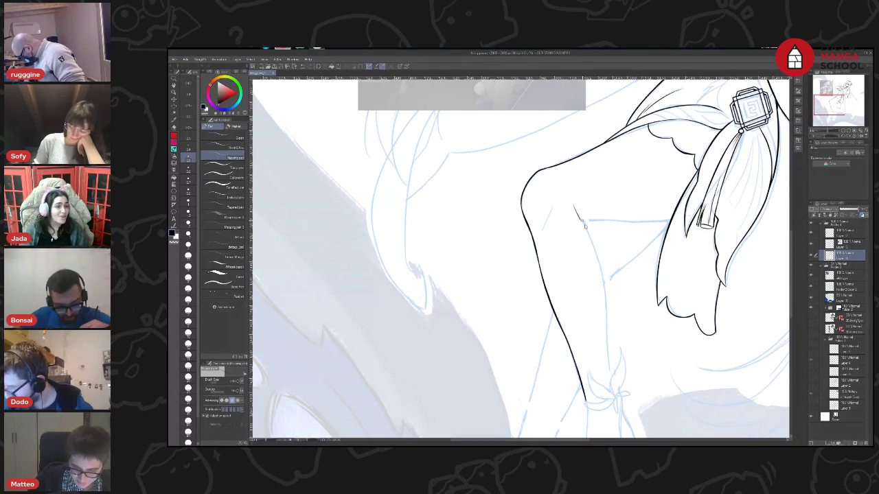
Ink the rear contour of the calf from the crease behind the knee down to the bow
drag(574, 208, 606, 302)
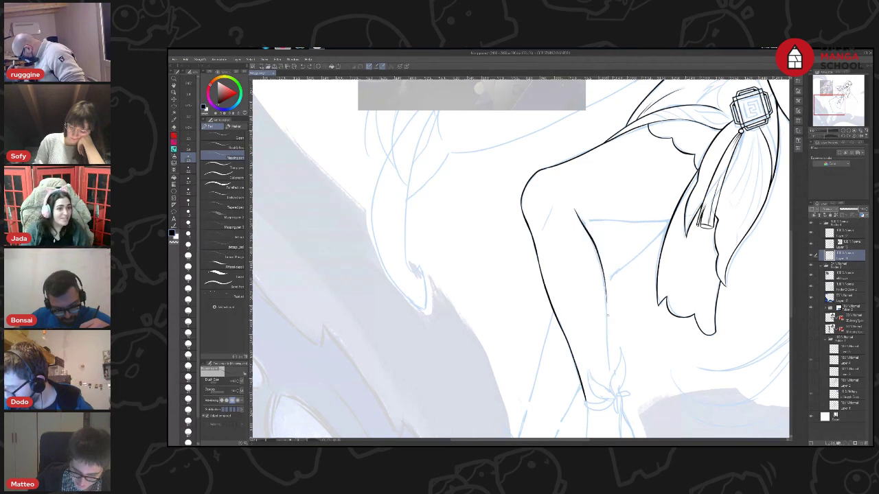
key(ctrl+z)
mouse_move(574, 208)
mouse_down()
mouse_move(599, 263)
mouse_move(611, 380)
mouse_up()
key(ctrl+z)
drag(609, 350, 611, 379)
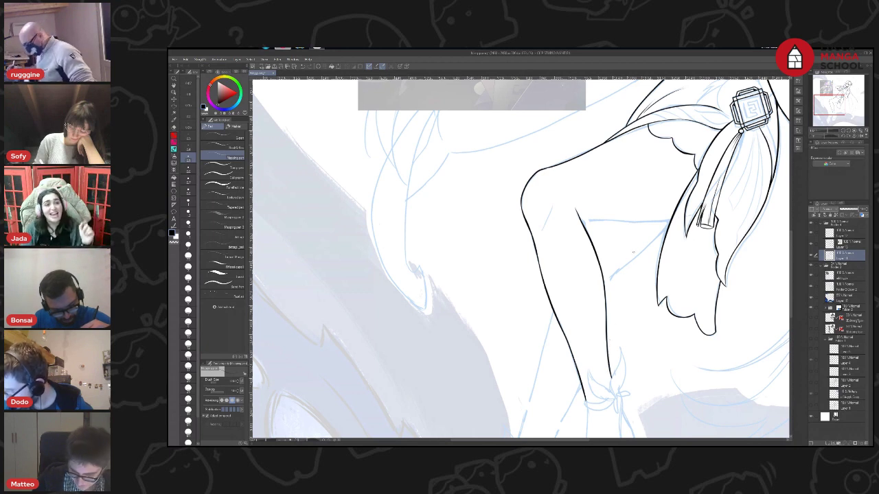
Ink the underside of the thigh from the back of the knee to the sash, redrawing the stroke over the sketch
mouse_move(581, 222)
mouse_down()
mouse_move(664, 224)
mouse_move(649, 222)
mouse_up()
key(ctrl+z)
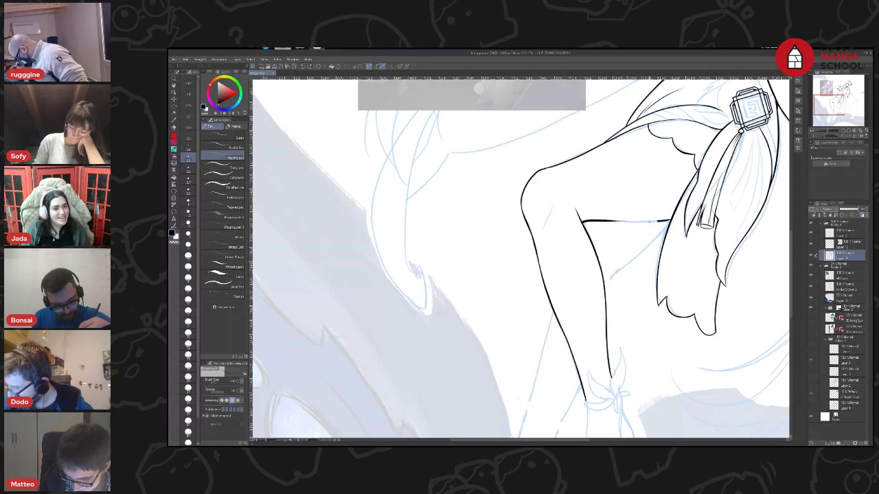
key(ctrl+z)
key(ctrl+z)
mouse_move(581, 222)
mouse_down()
mouse_move(670, 221)
mouse_move(646, 222)
mouse_up()
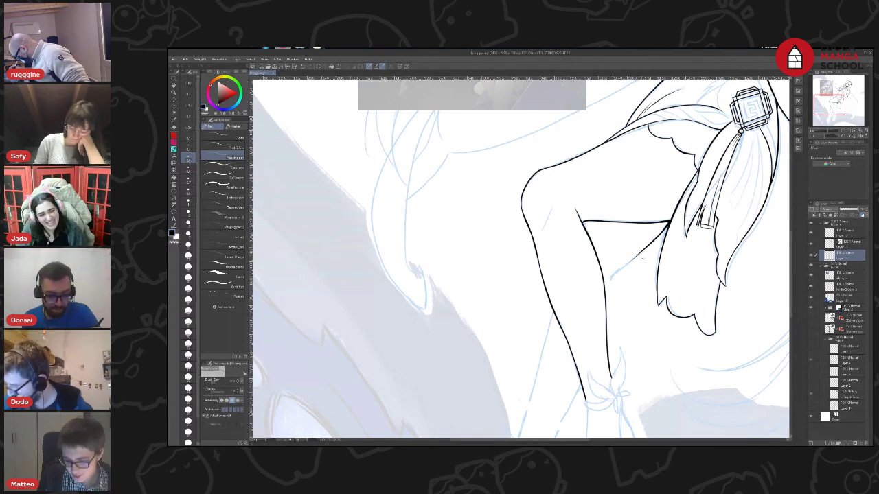
Ink the diagonal contour of the other leg between the calf and the sash's edge
drag(605, 286, 641, 254)
drag(610, 281, 640, 254)
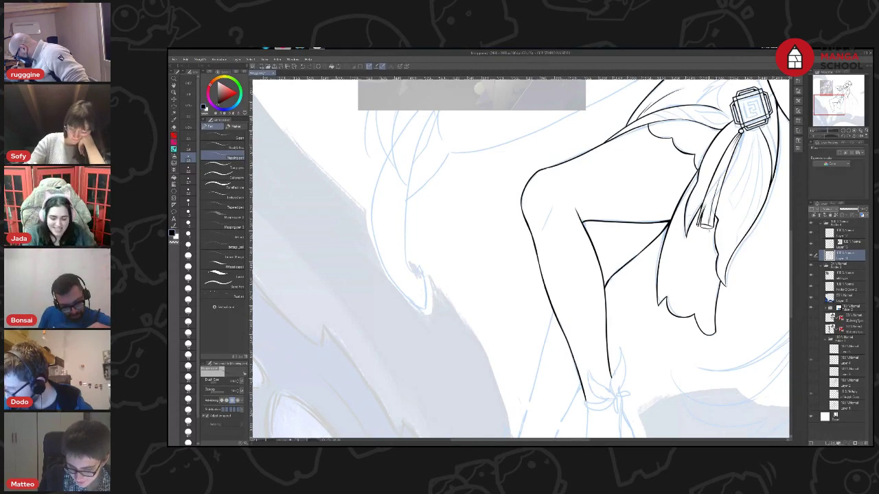
mouse_move(835, 123)
mouse_down()
mouse_move(838, 111)
mouse_move(831, 128)
mouse_up()
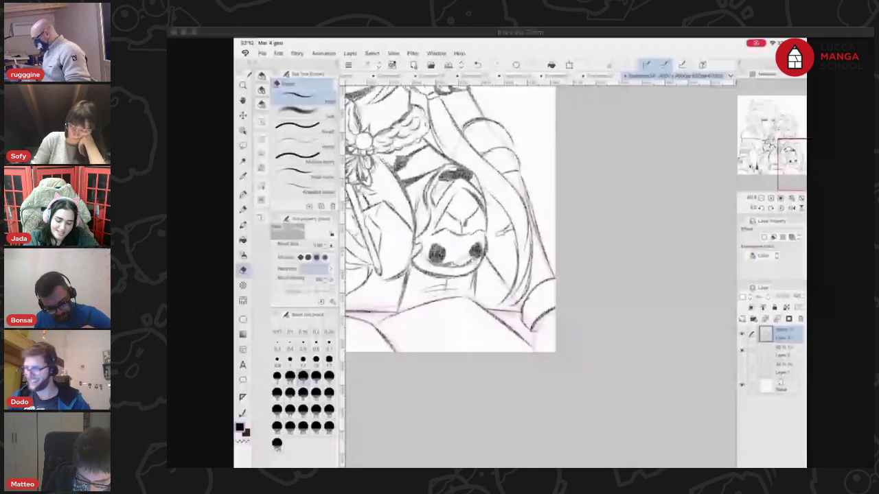
Erase the short stray mark inside the long flowing strand beside the smaller character's mask
key(p)
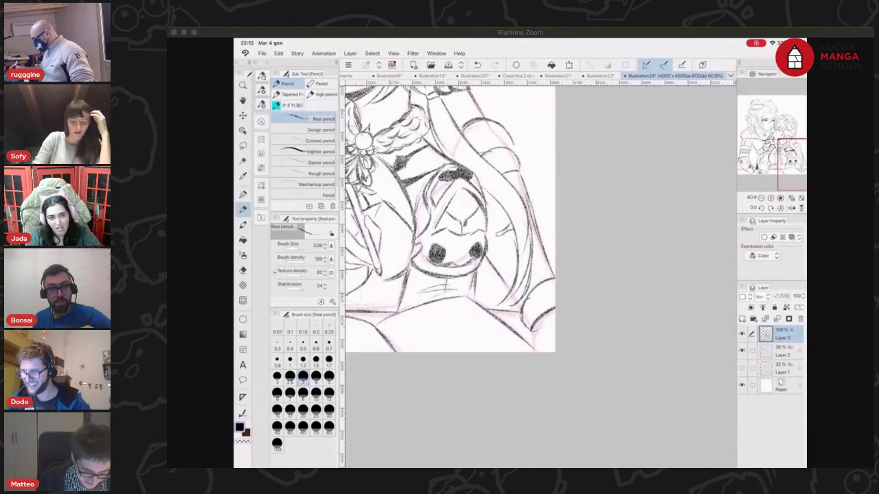
key(e)
drag(500, 234, 509, 241)
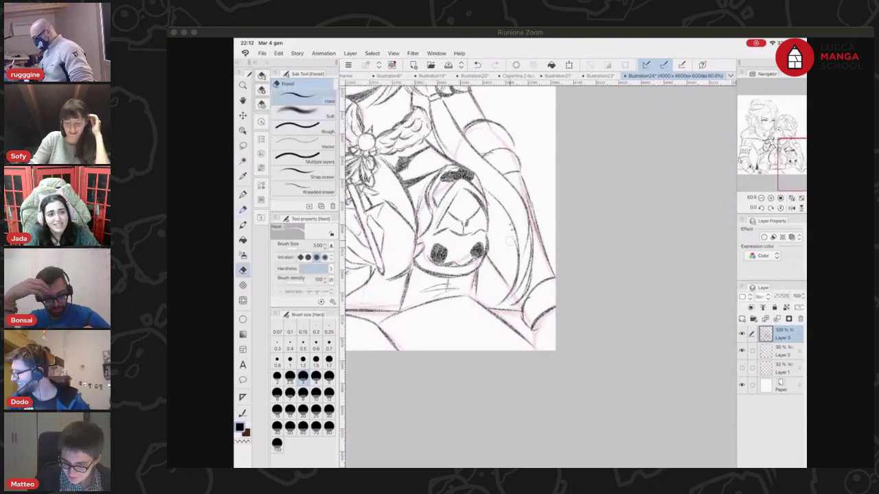
Pencil the small round ornaments, strand lines and fold details along the smaller character's sleeve, and the lines below the cuff at the page's corner
key(p)
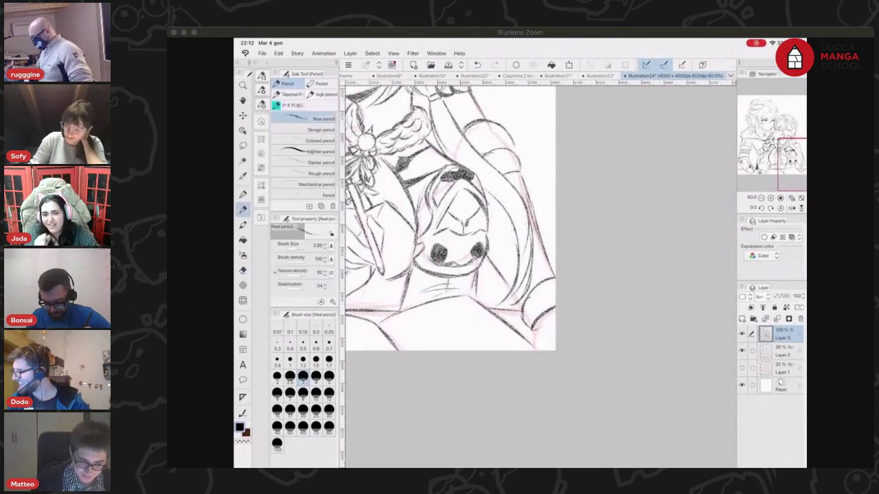
drag(552, 281, 547, 290)
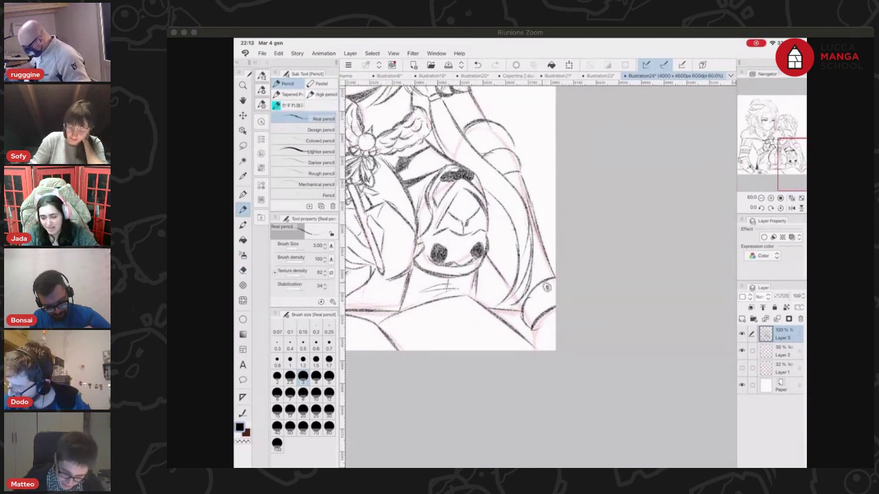
drag(537, 247, 544, 285)
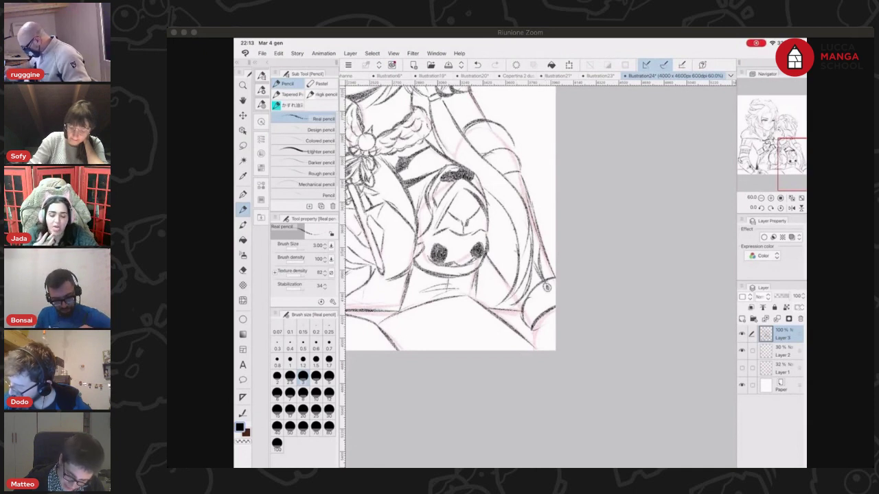
mouse_move(495, 249)
mouse_down()
mouse_move(513, 246)
mouse_move(504, 247)
mouse_up()
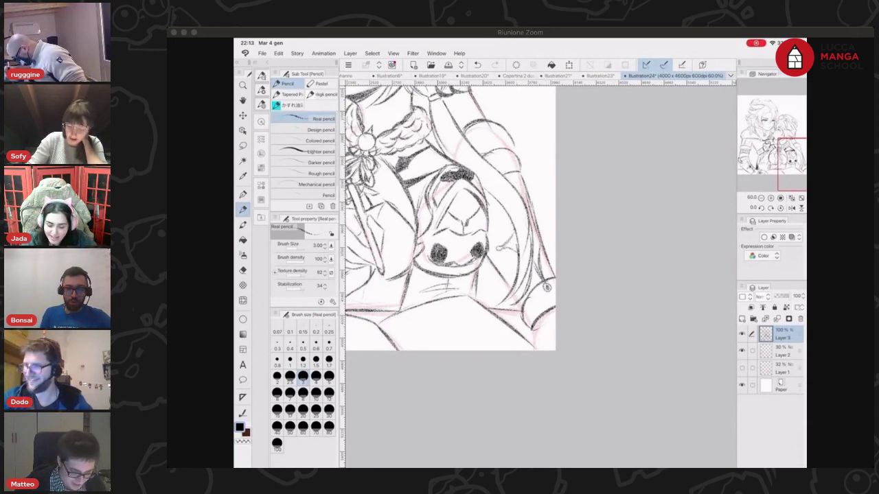
drag(504, 166, 526, 199)
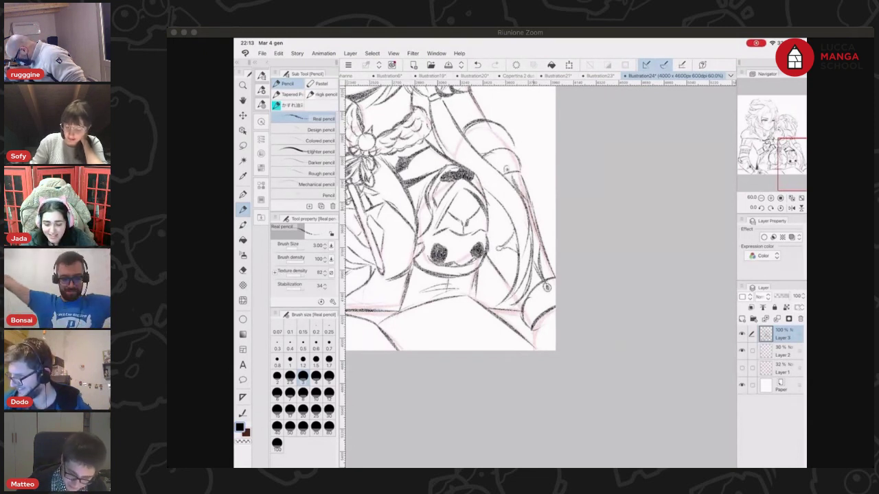
drag(533, 329, 536, 350)
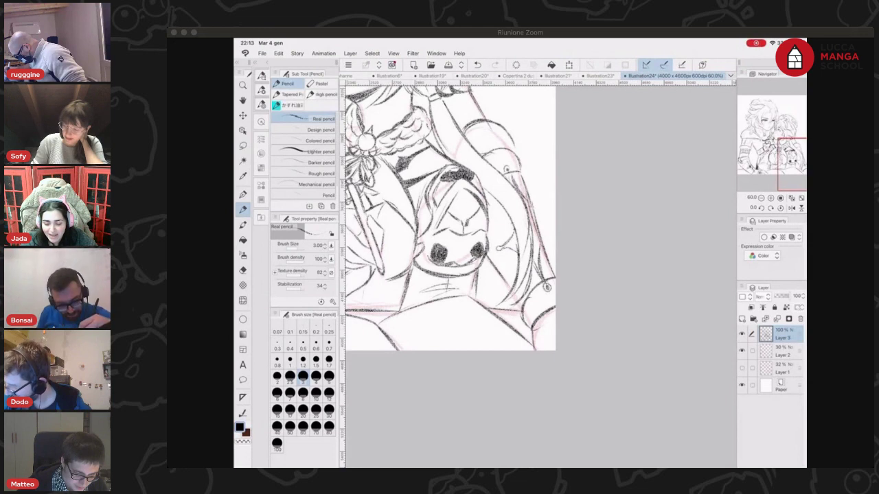
mouse_move(551, 314)
mouse_down()
mouse_move(537, 342)
mouse_move(552, 350)
mouse_move(548, 343)
mouse_up()
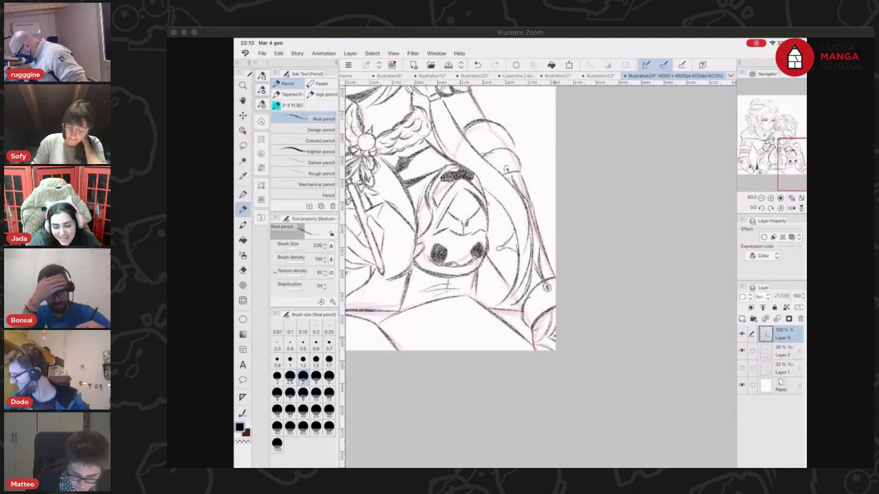
Lasso the taller character's head and scale it down slightly, nudging it back toward the shorter character
scroll(540, 276, down, 5)
scroll(517, 258, up, 2)
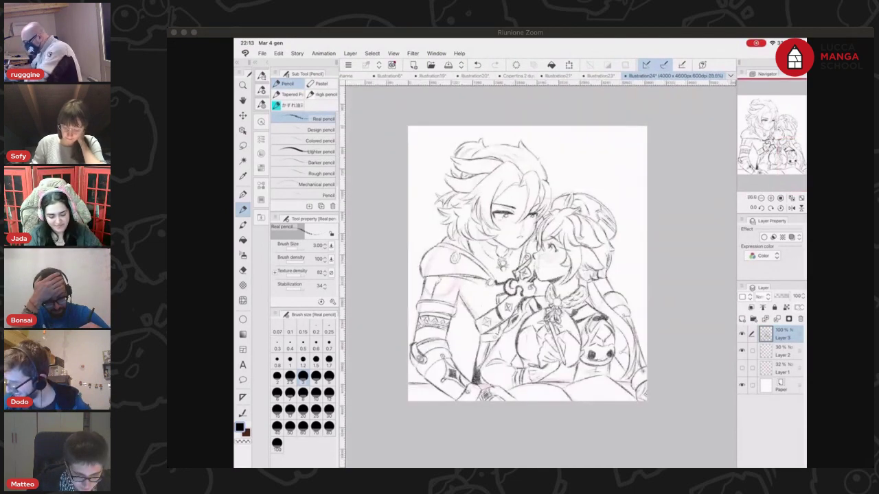
scroll(522, 272, up, 1)
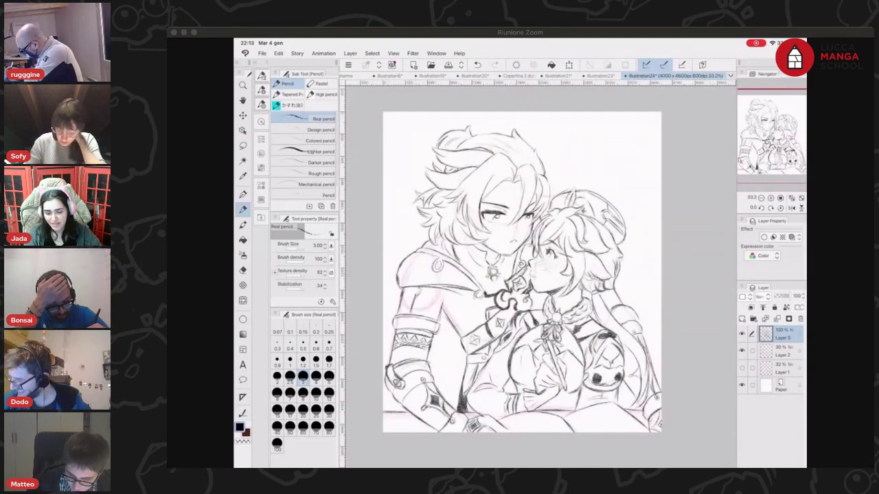
key(m)
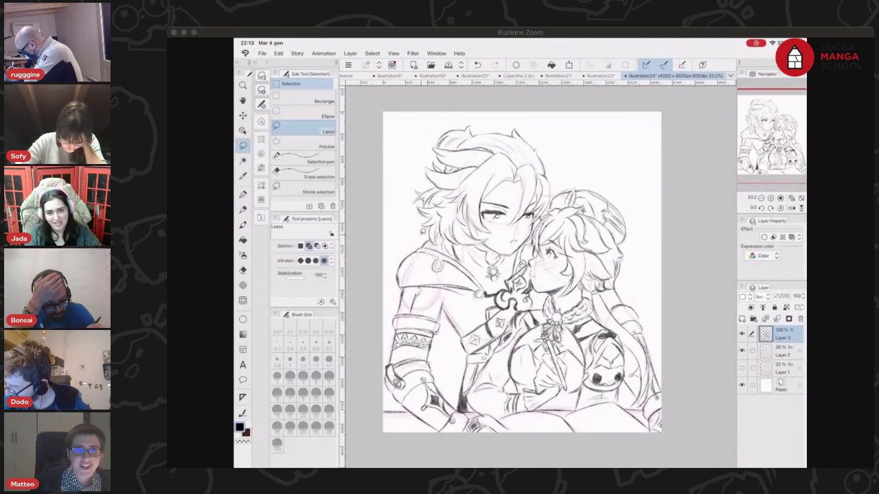
mouse_move(422, 233)
mouse_down()
mouse_move(545, 125)
mouse_move(550, 196)
mouse_move(537, 228)
mouse_move(505, 256)
mouse_up()
click(493, 275)
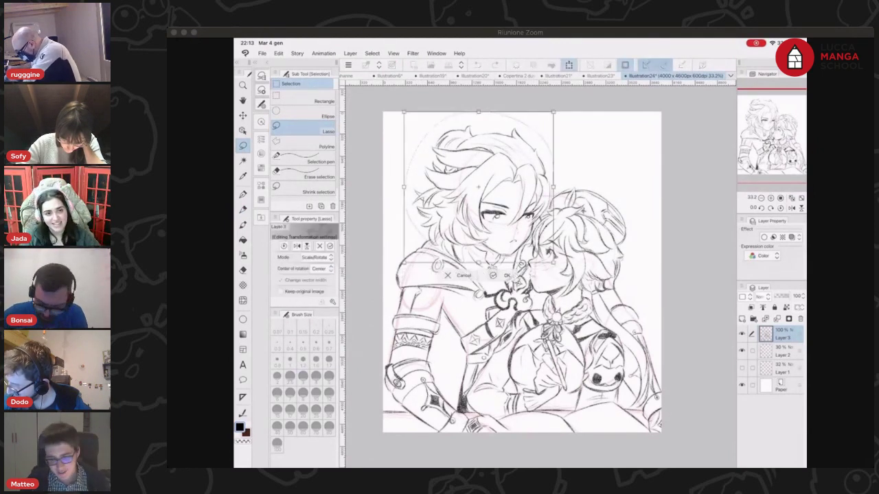
drag(554, 113, 548, 119)
drag(526, 184, 529, 184)
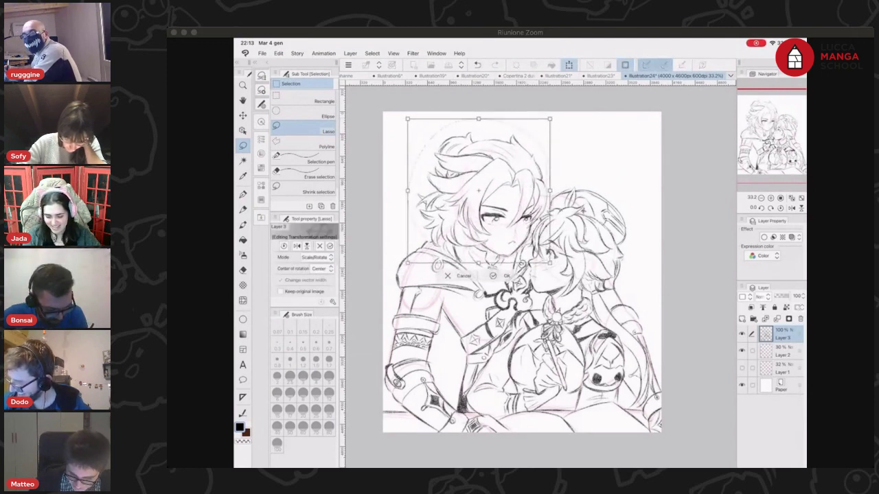
key(Return)
Hide the rough sketch on Layer 2 and check the whole drawing in a horizontally mirrored view
key(p)
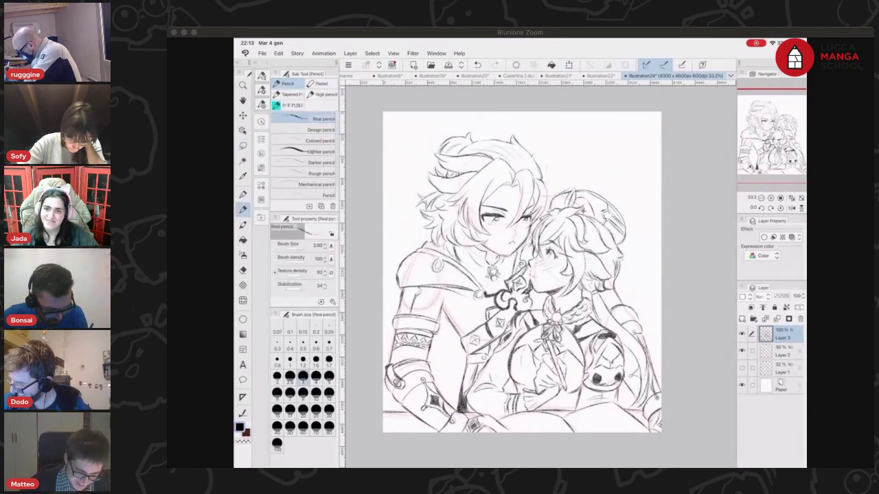
scroll(541, 275, up, 1)
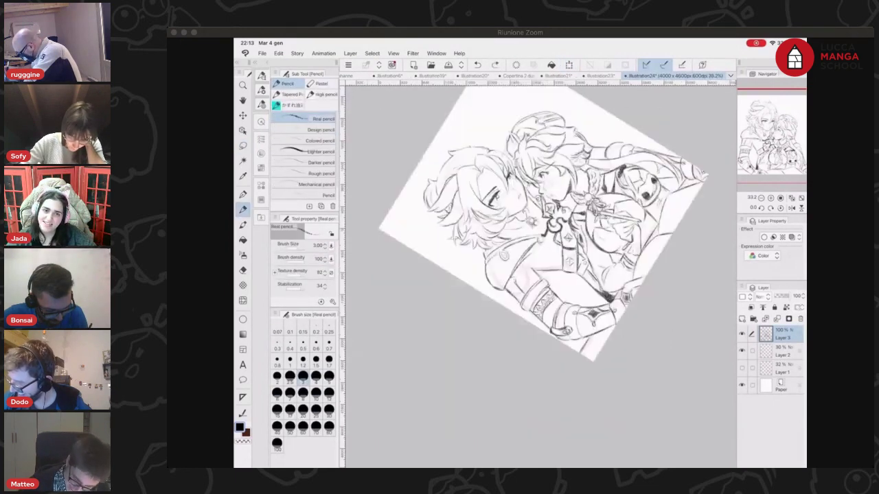
scroll(541, 275, up, 3)
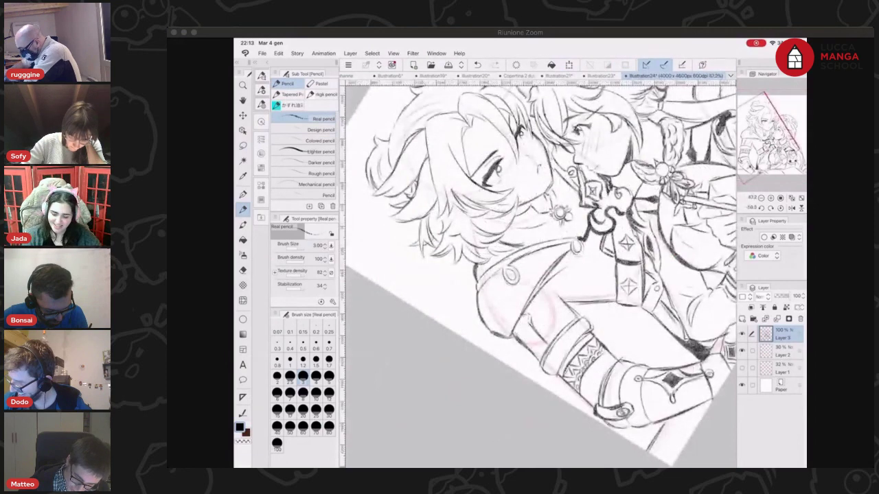
scroll(541, 274, down, 4)
scroll(541, 275, up, 2)
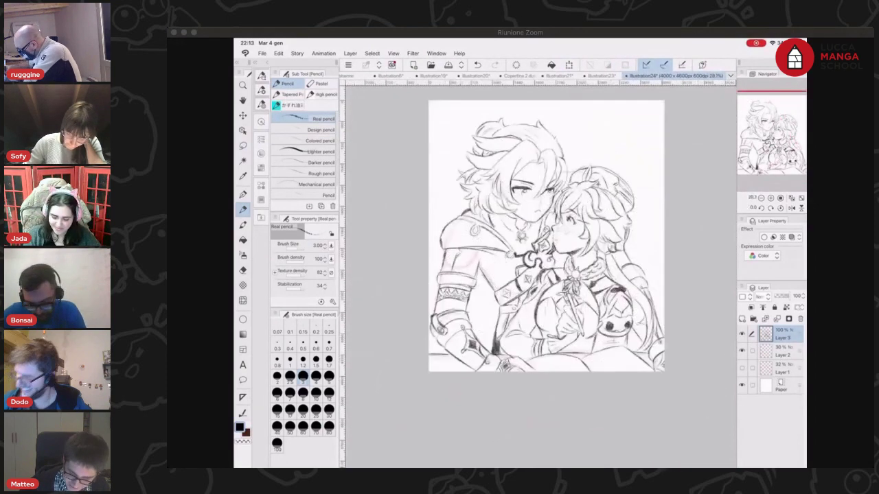
scroll(541, 275, up, 2)
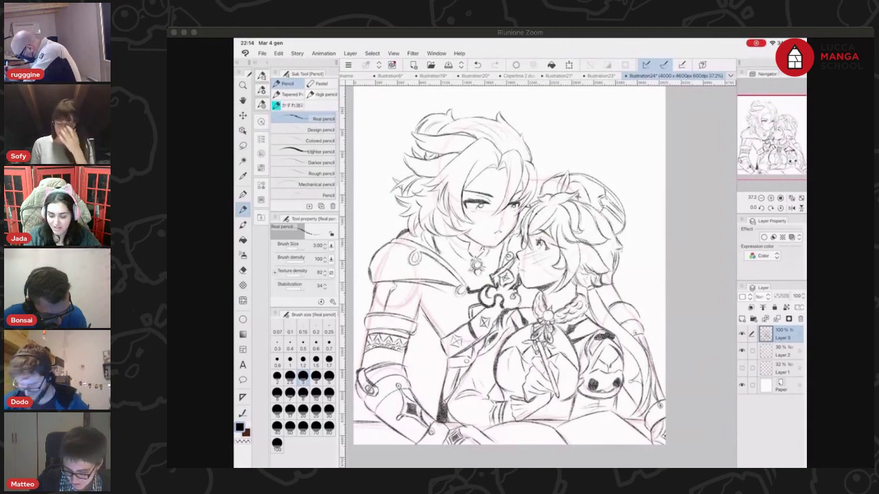
click(742, 351)
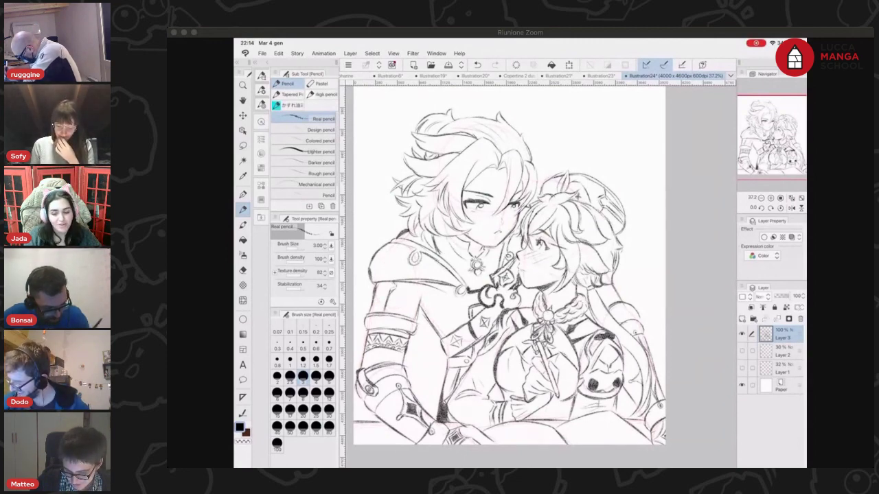
click(792, 208)
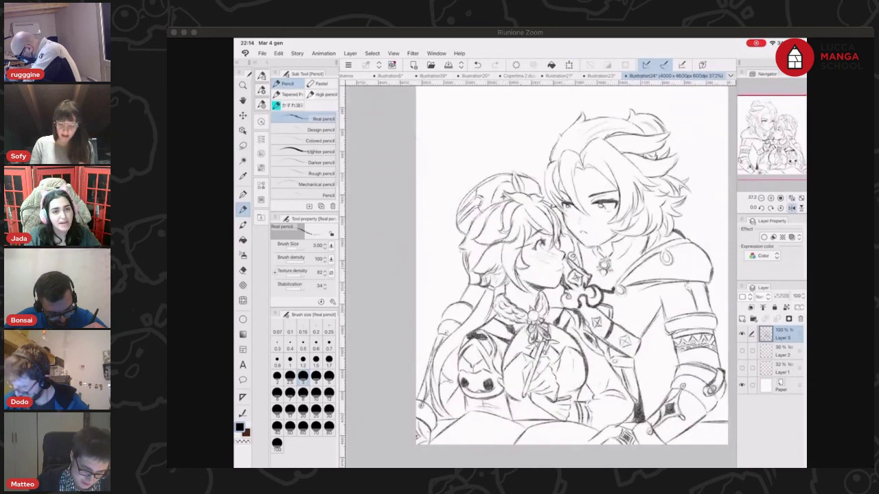
key(h)
Lasso the taller character's head again, shrink it a little more and shift it slightly toward the shorter character's face
scroll(564, 252, up, 3)
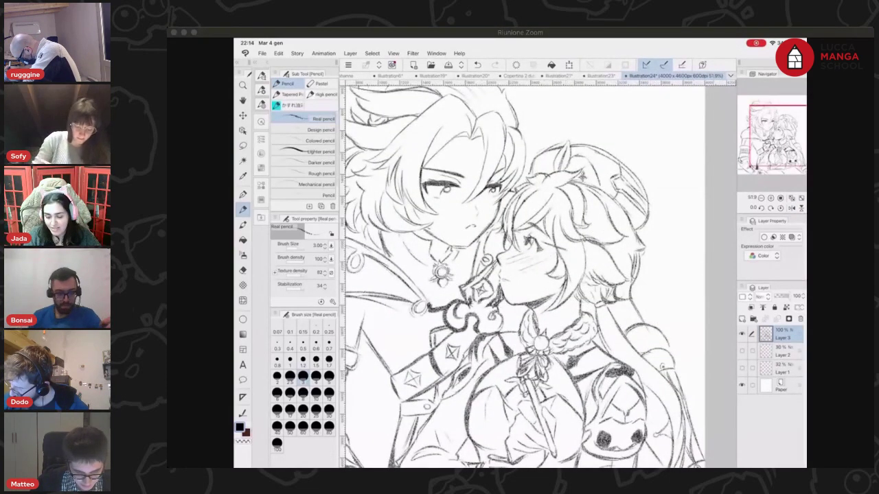
key(m)
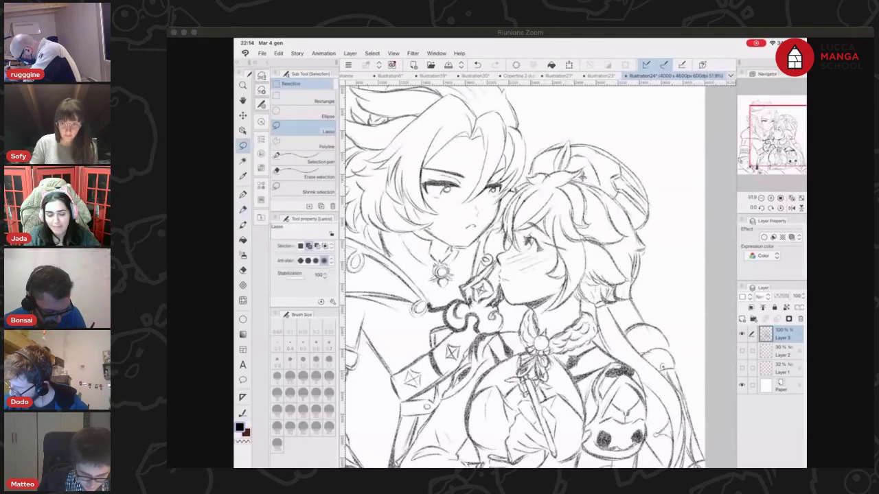
scroll(541, 277, down, 3)
scroll(541, 277, up, 2)
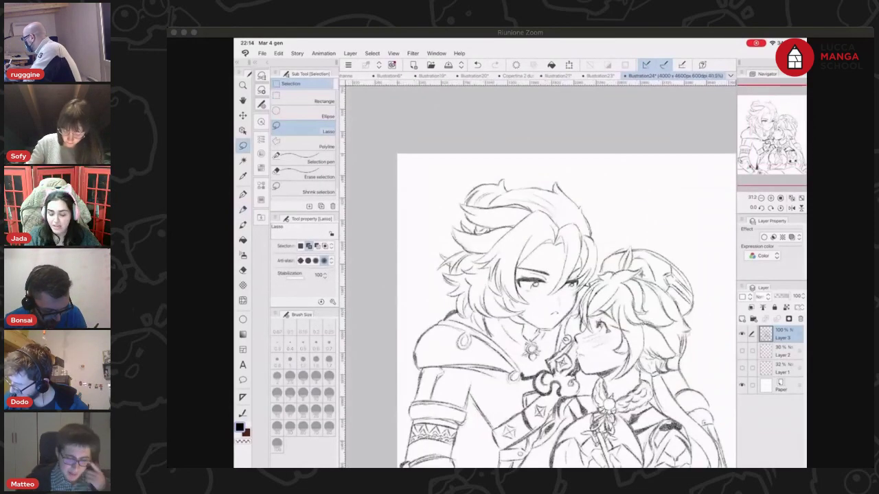
scroll(522, 206, up, 1)
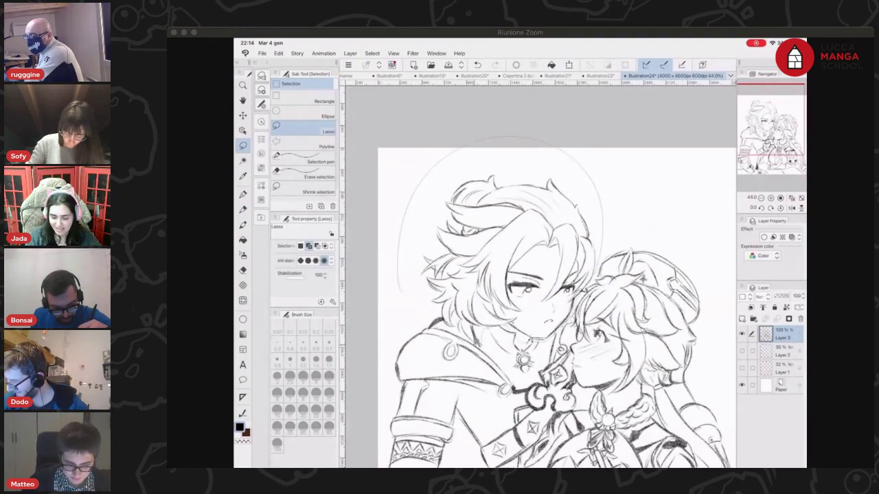
drag(603, 238, 403, 300)
click(503, 360)
key(ctrl+z)
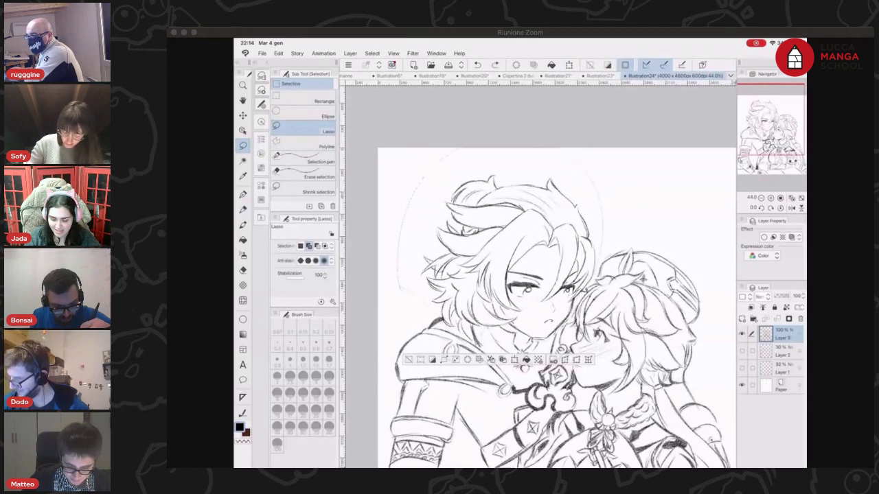
key(ctrl+t)
drag(603, 148, 596, 154)
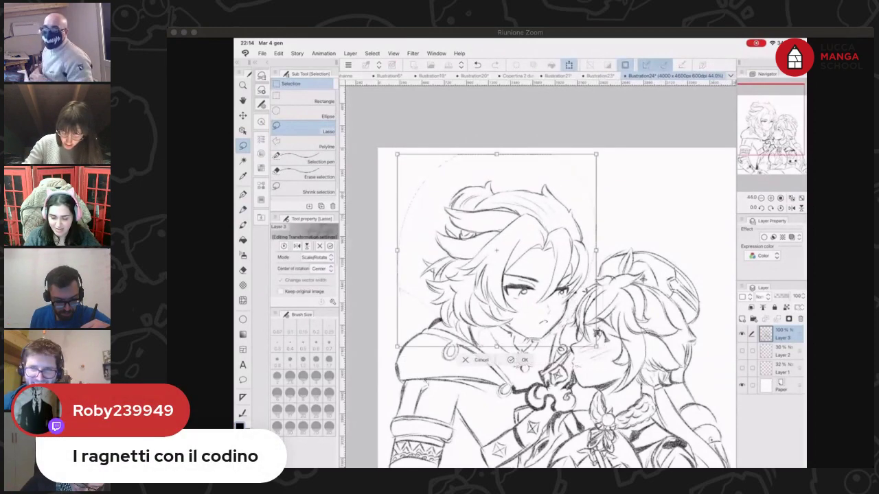
drag(573, 242, 579, 241)
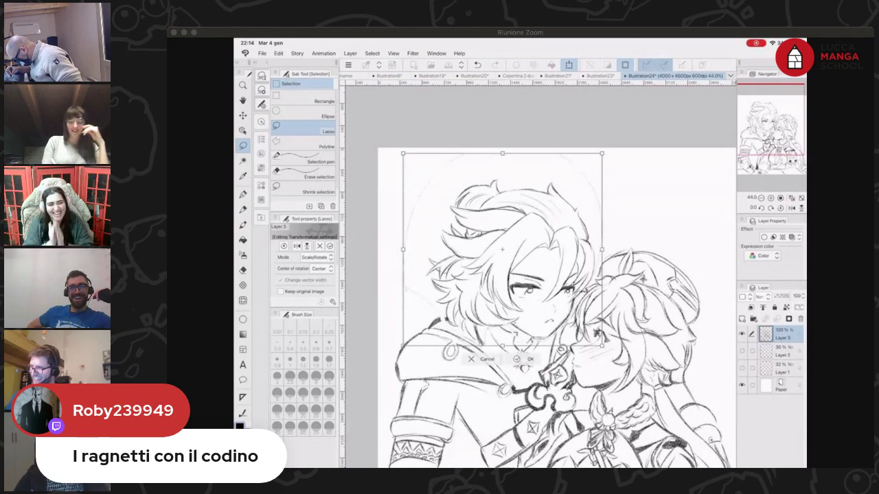
key(Return)
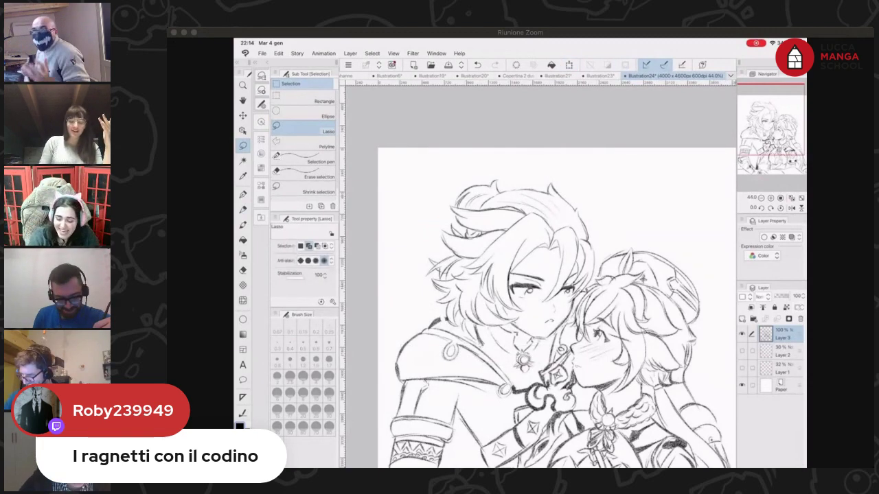
Erase the thick broken neck line between the taller character's hair tips and the cape collar
key(p)
scroll(467, 356, up, 3)
scroll(385, 316, up, 3)
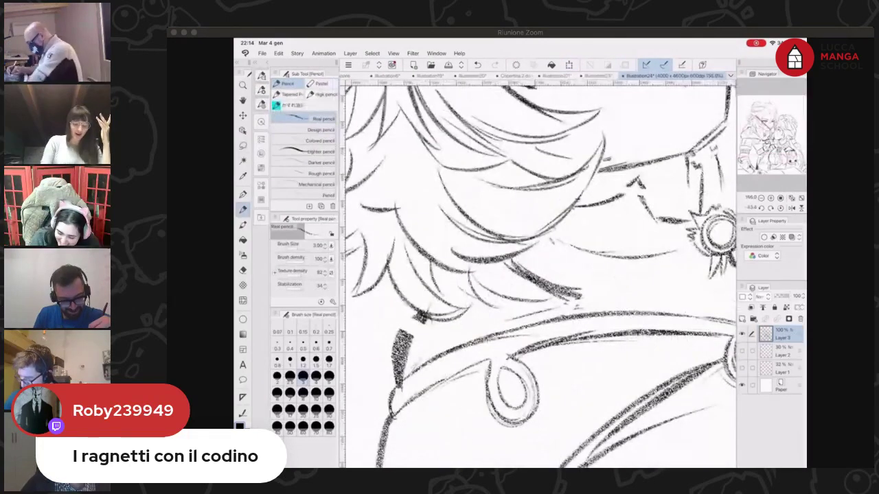
key(e)
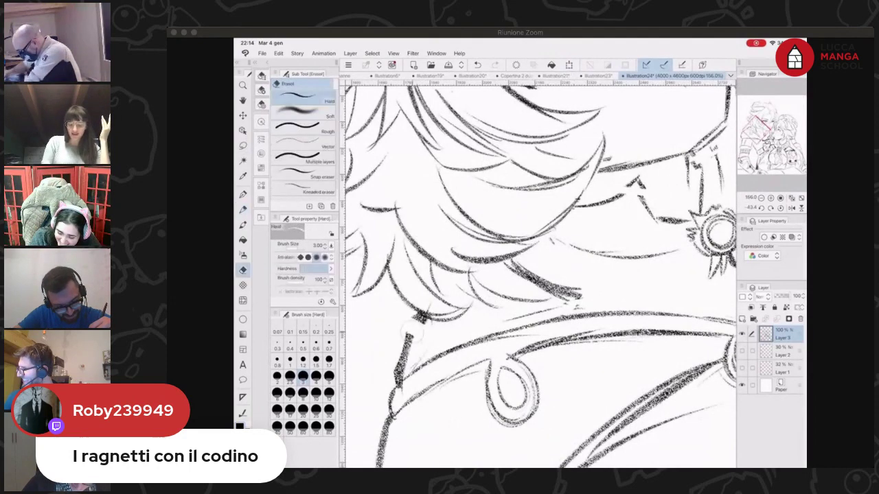
mouse_move(413, 334)
mouse_down()
mouse_move(396, 374)
mouse_move(409, 367)
mouse_move(428, 323)
mouse_up()
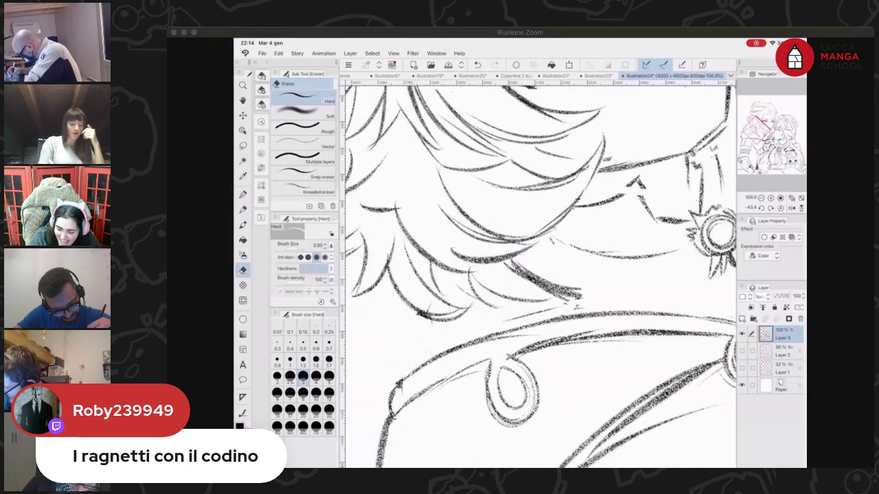
mouse_move(403, 385)
mouse_down()
mouse_move(399, 394)
mouse_move(403, 378)
mouse_up()
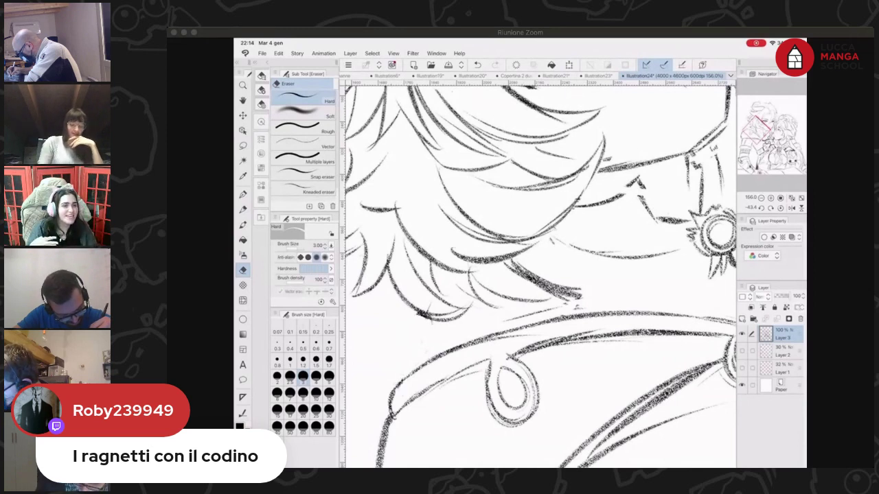
Redraw the neck line with the Real pencil from the hair tips down to the cape collar
key(p)
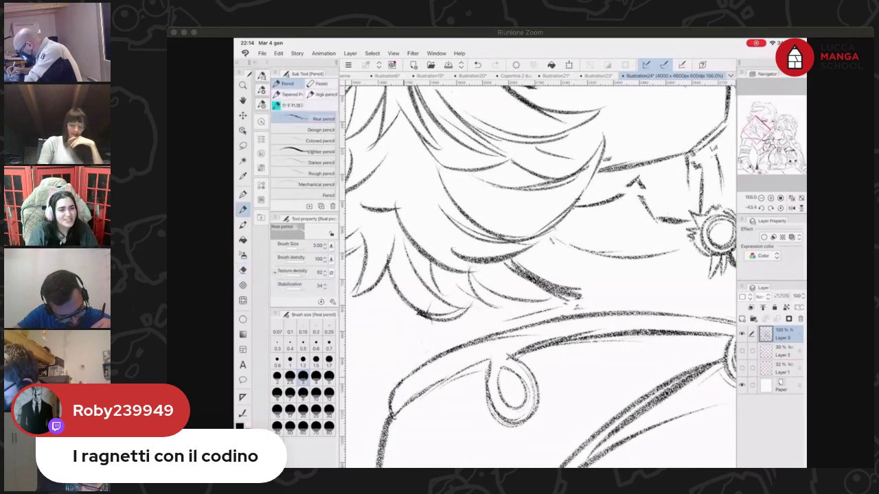
drag(418, 318, 398, 380)
drag(417, 320, 401, 381)
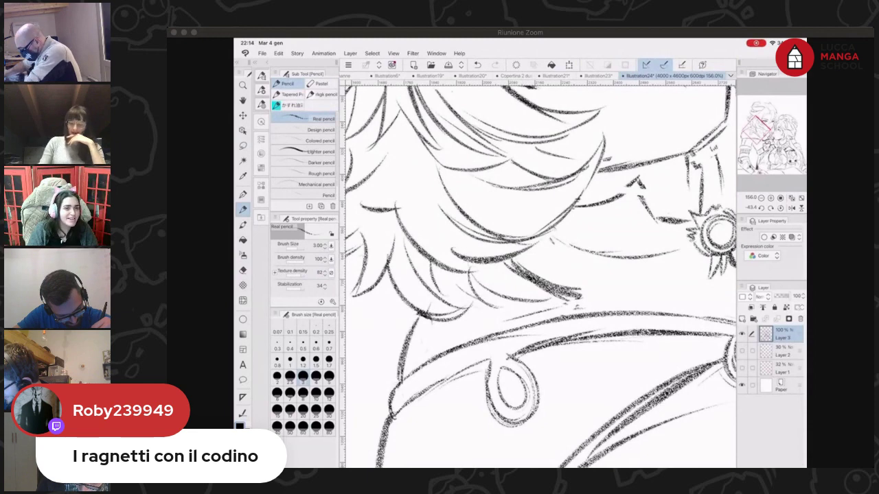
Close the broken collar outline between the taller character's jaw and pendant with the Real pencil
scroll(541, 275, down, 5)
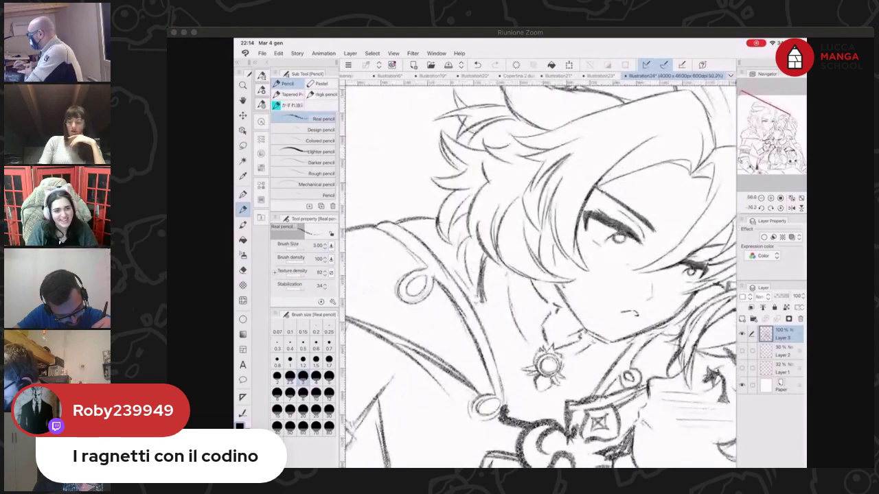
scroll(540, 275, up, 2)
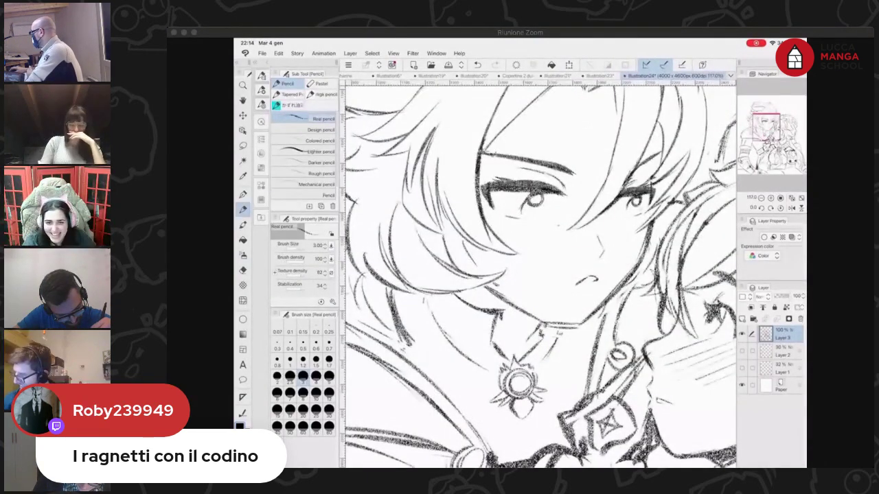
key(e)
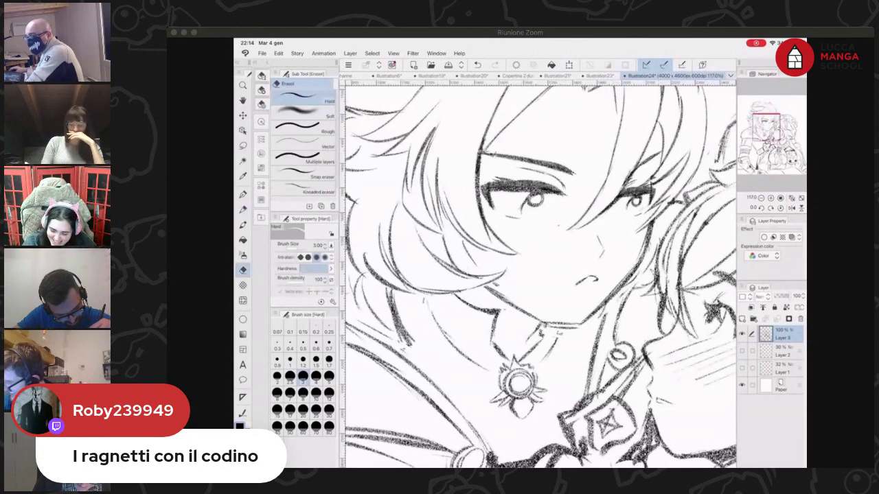
key(p)
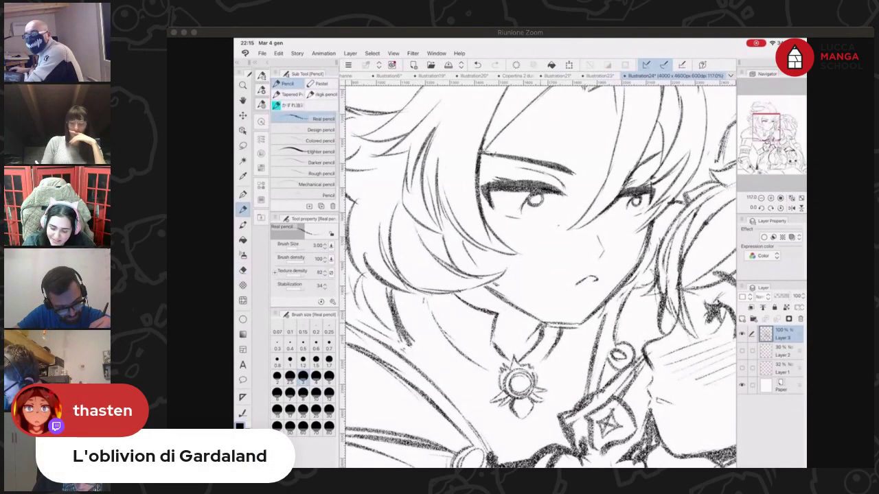
drag(541, 323, 524, 348)
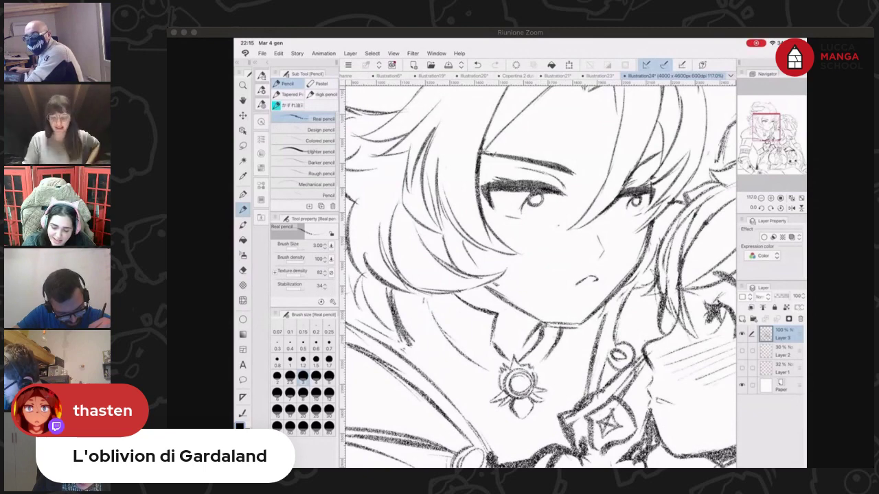
scroll(541, 277, down, 2)
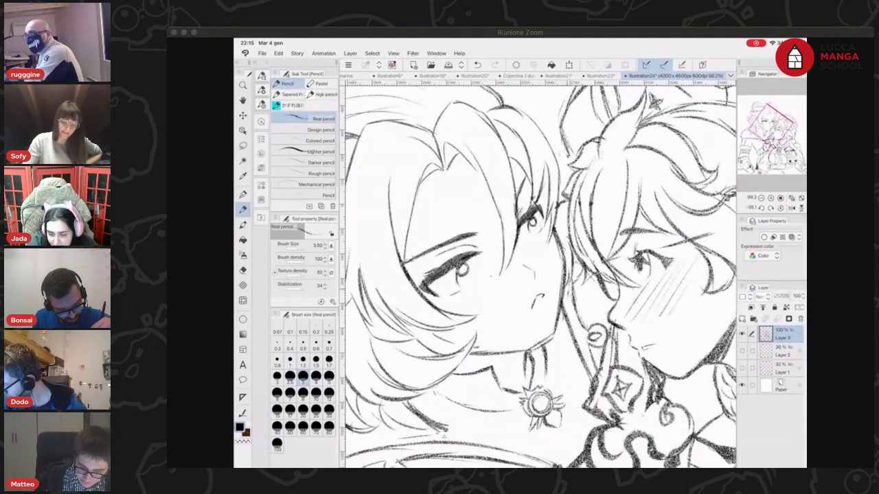
scroll(540, 276, down, 5)
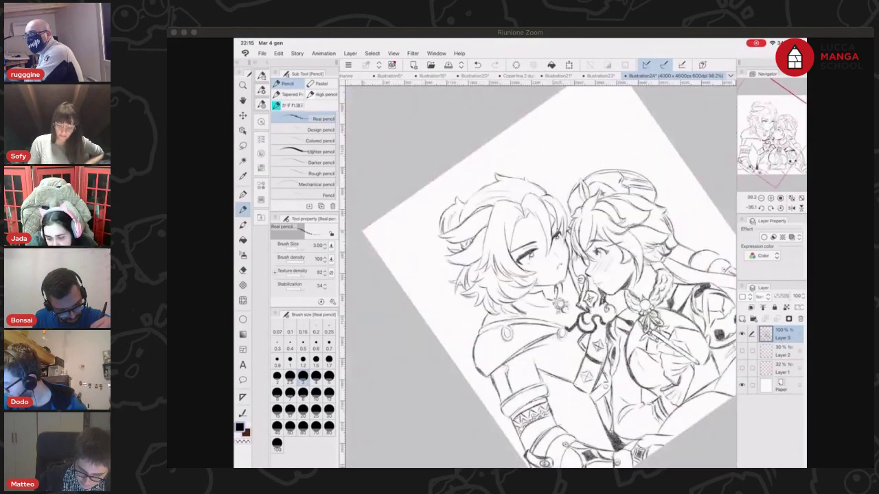
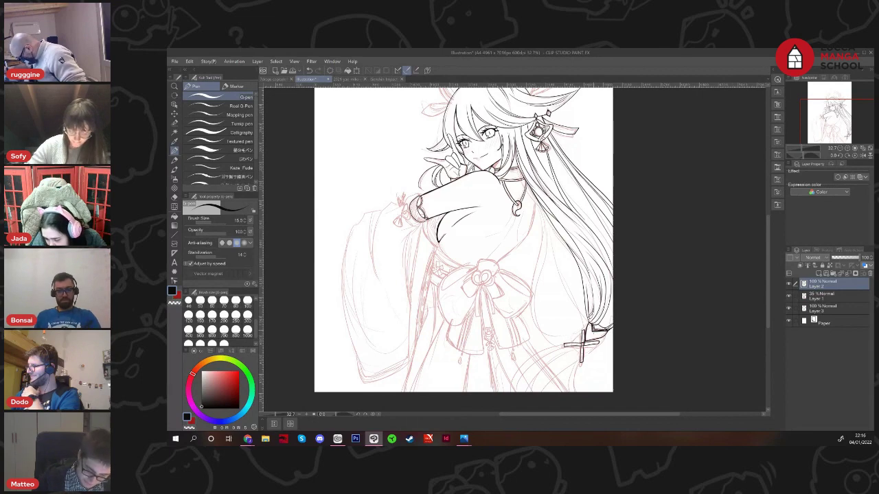
Examine the long-haired girl's ink lines against the red sketch of her sleeve, waist bow and lower robe
scroll(581, 344, down, 4)
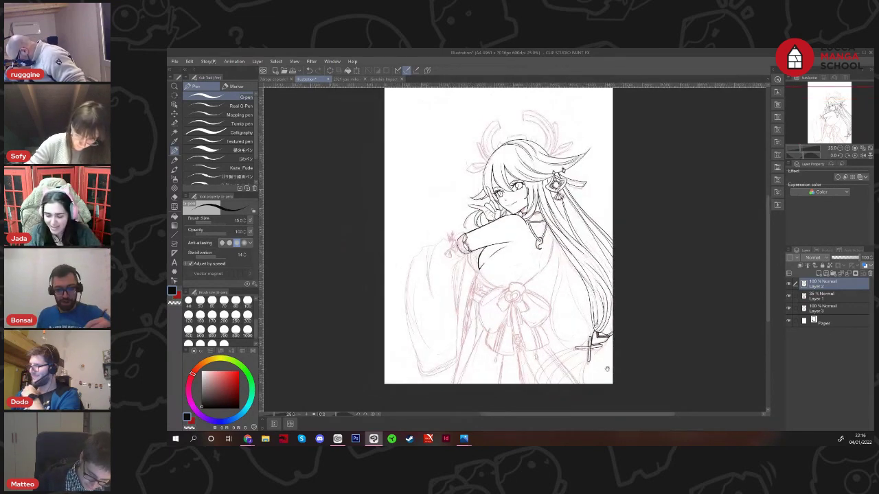
scroll(569, 323, up, 3)
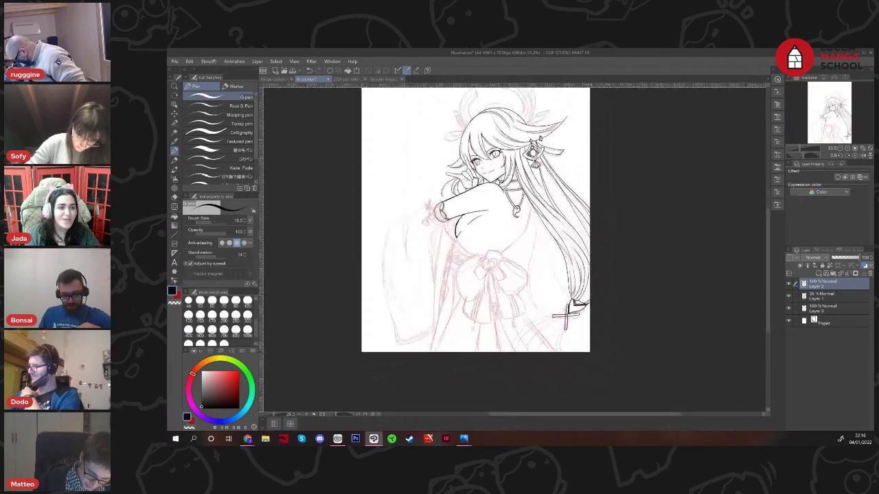
scroll(569, 323, down, 3)
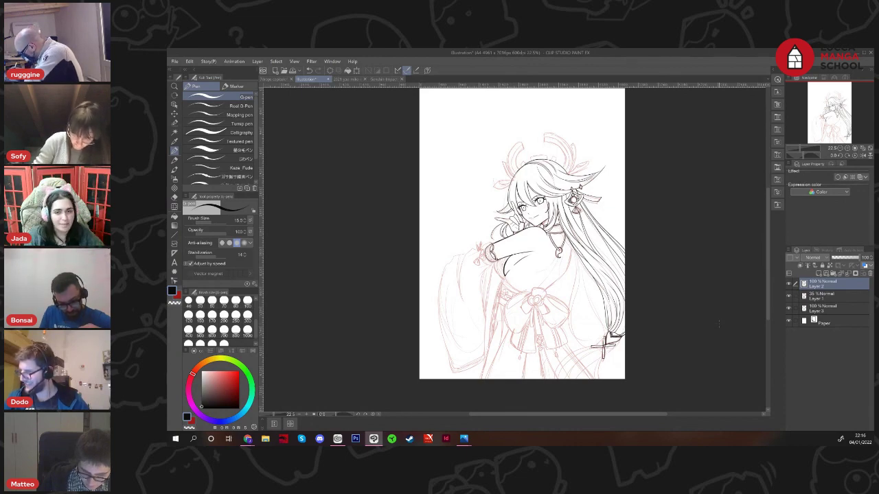
scroll(604, 348, up, 4)
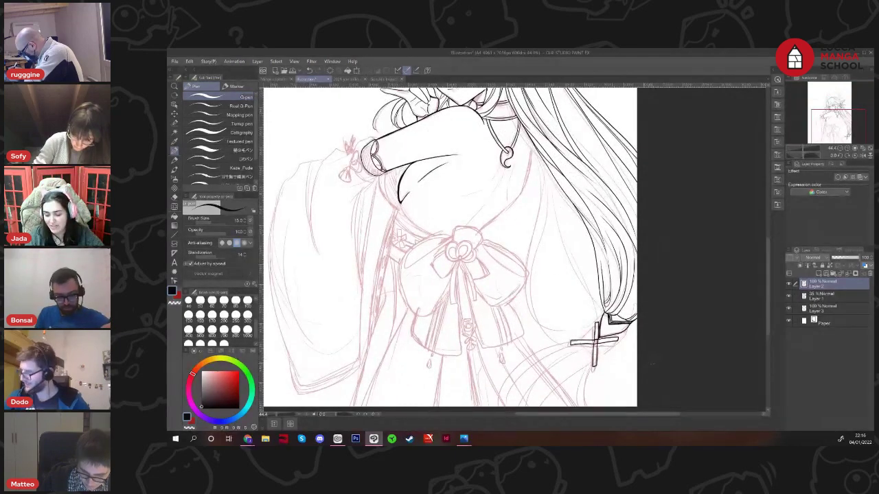
scroll(620, 374, up, 3)
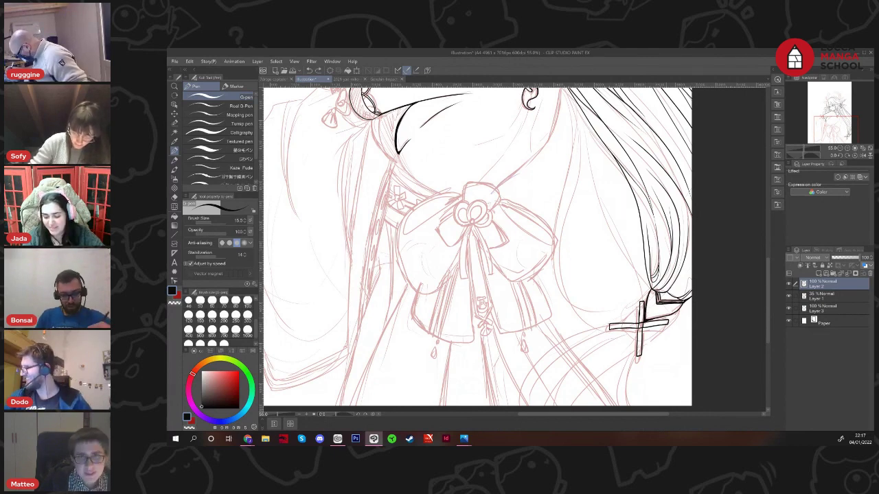
scroll(639, 327, down, 3)
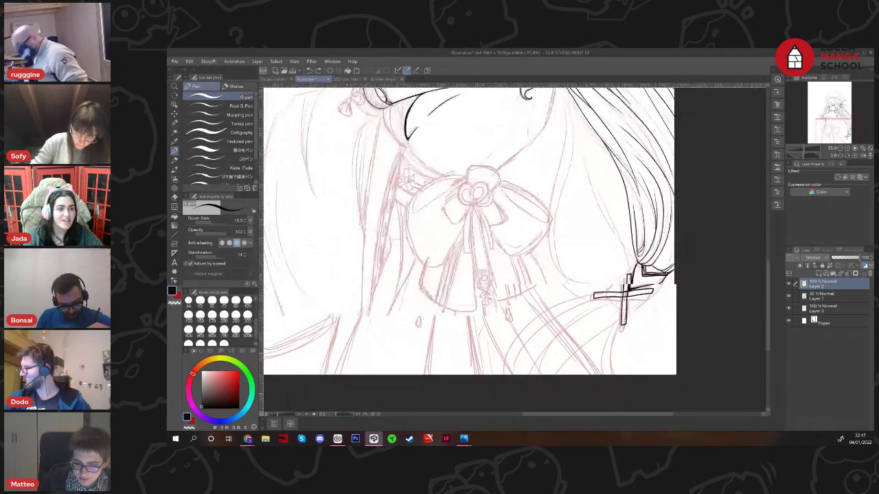
scroll(632, 299, down, 3)
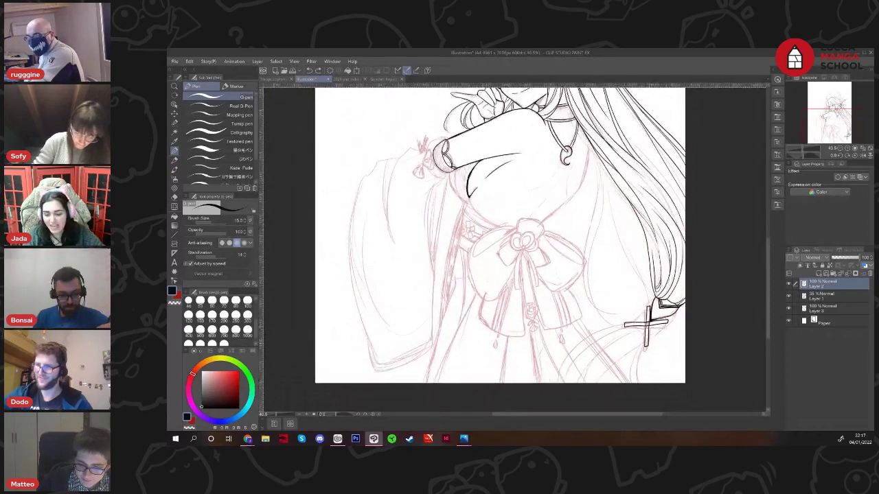
scroll(651, 323, down, 3)
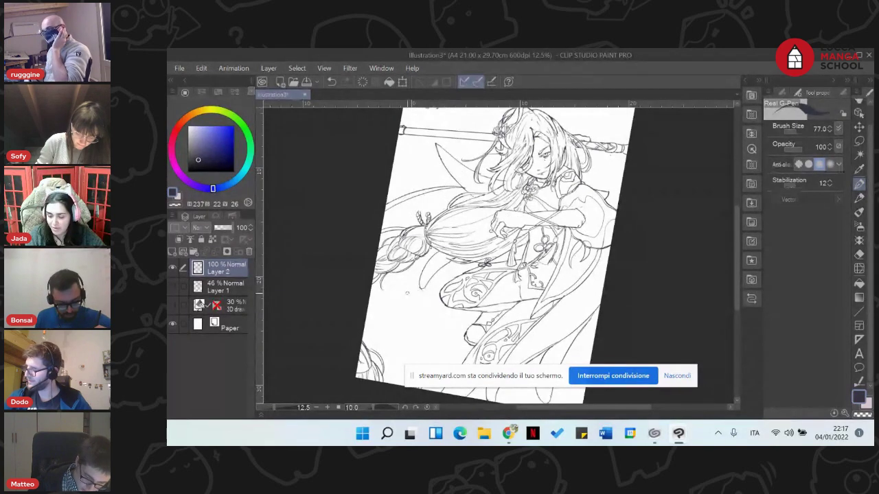
click(858, 254)
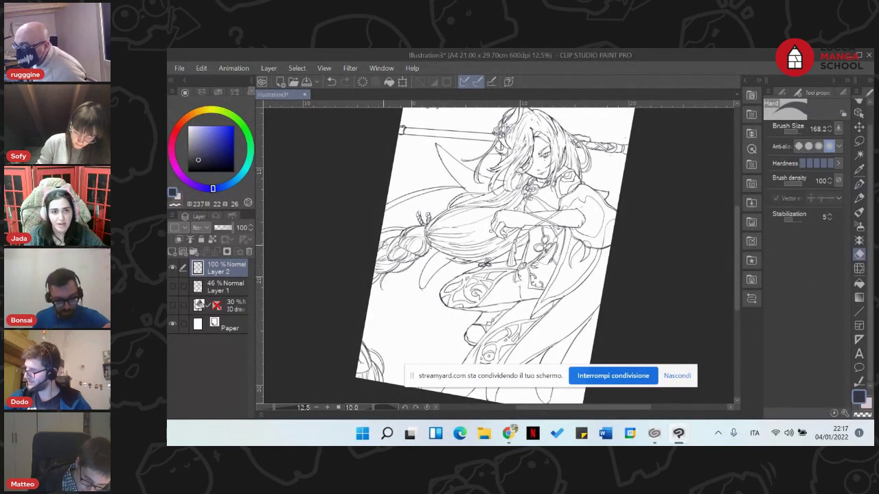
scroll(462, 228, up, 4)
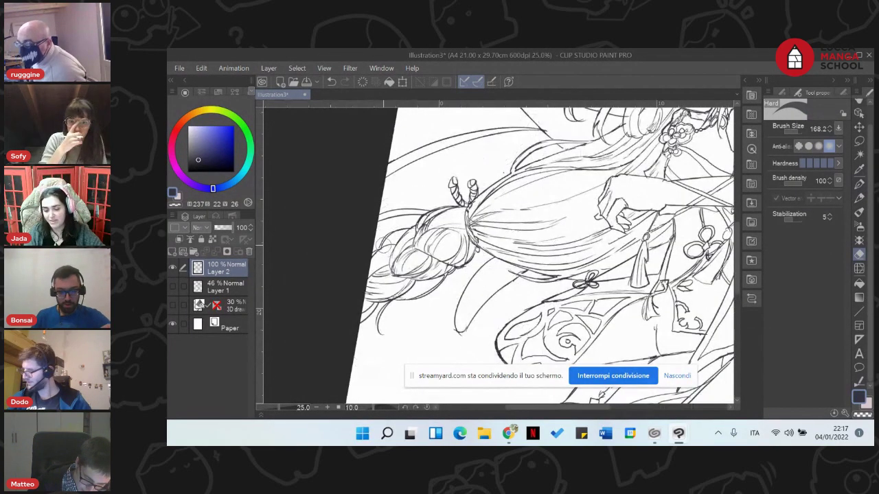
scroll(462, 228, down, 2)
drag(462, 228, 353, 320)
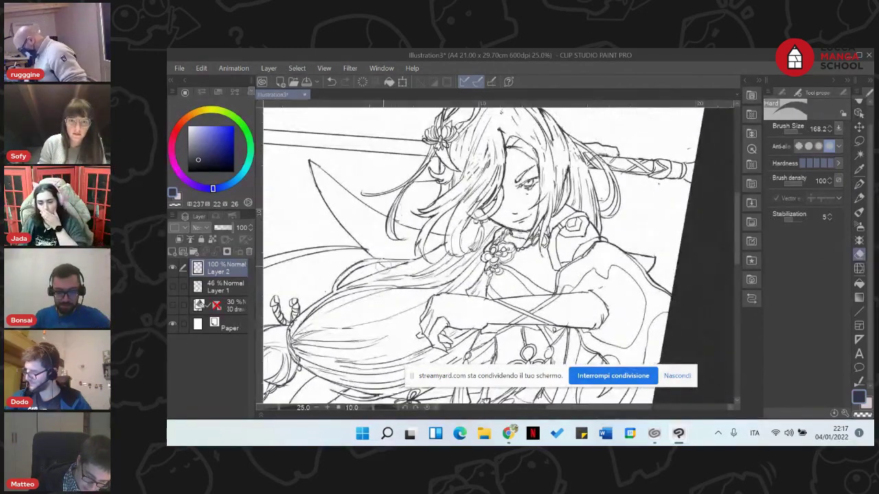
scroll(383, 264, down, 2)
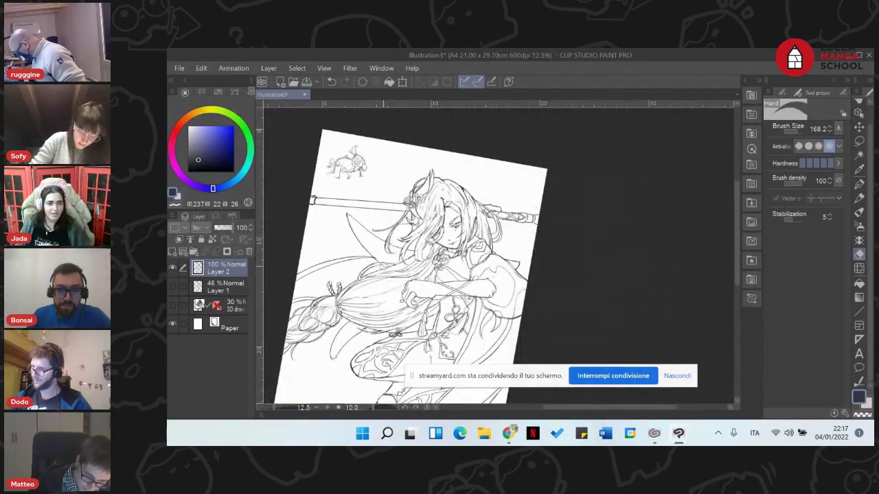
Add extra feather strands to the crest of the small beaked creature with the Real G-Pen
scroll(317, 152, up, 2)
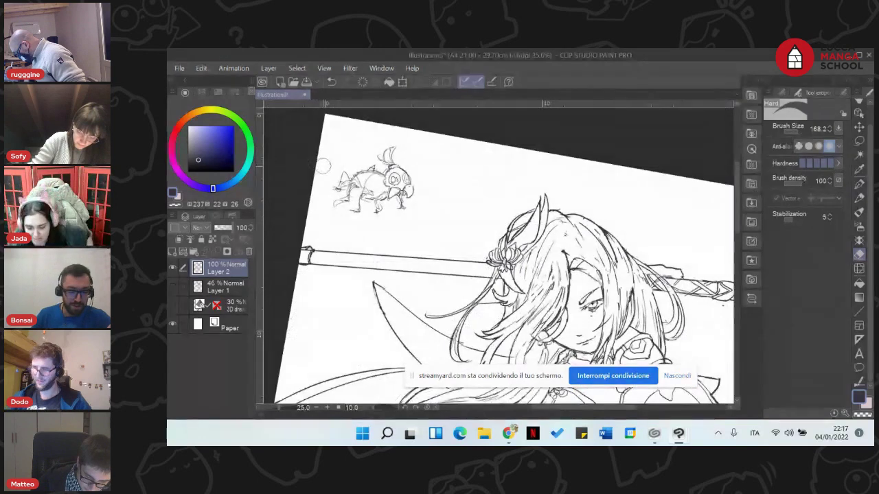
scroll(323, 162, up, 2)
scroll(330, 162, up, 3)
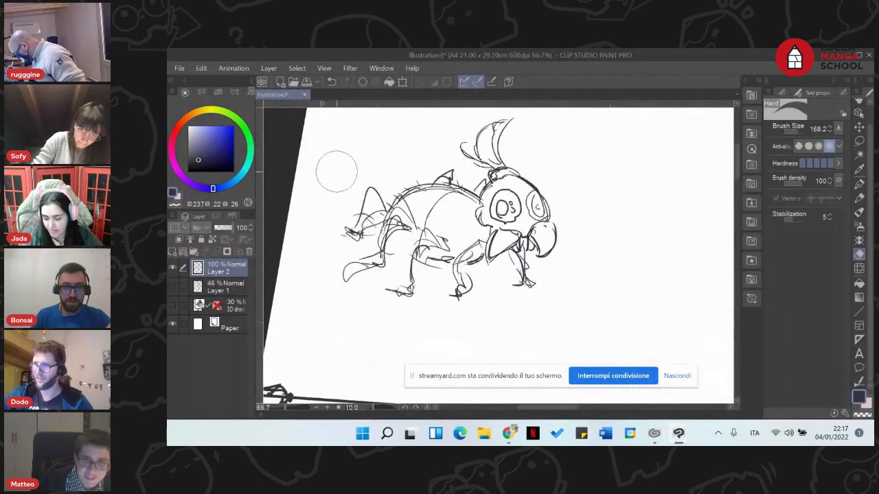
scroll(339, 179, down, 1)
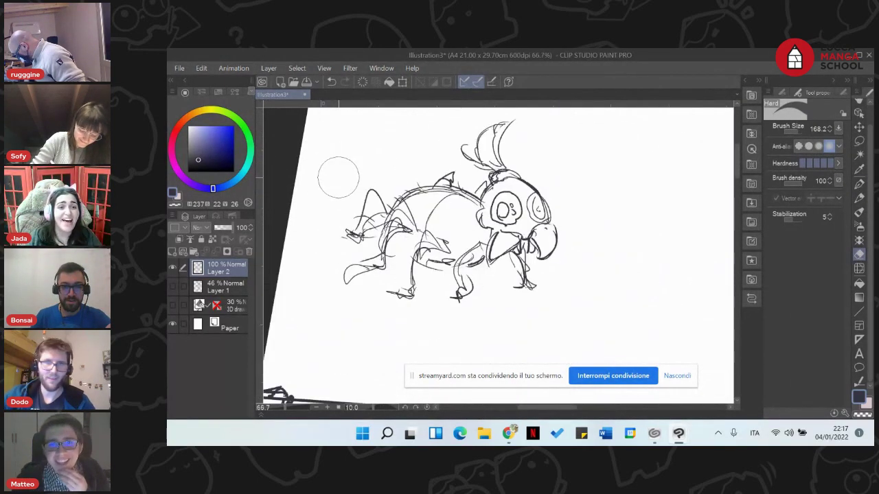
drag(378, 145, 346, 192)
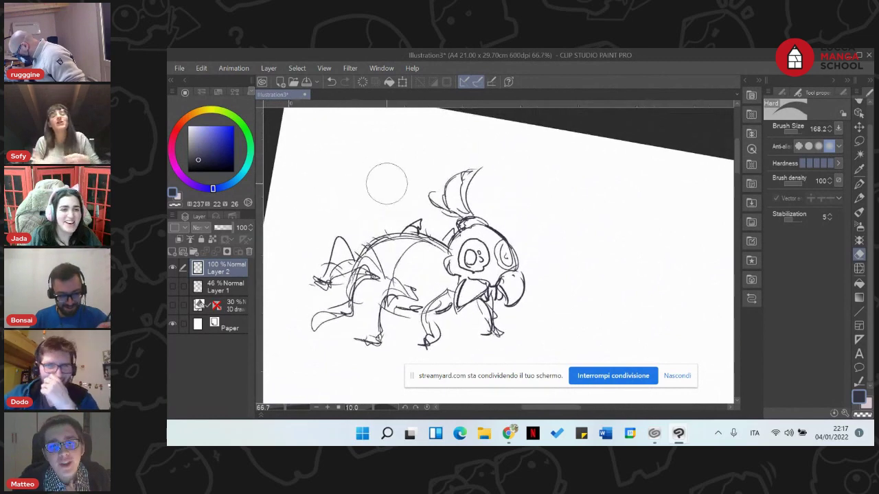
key(p)
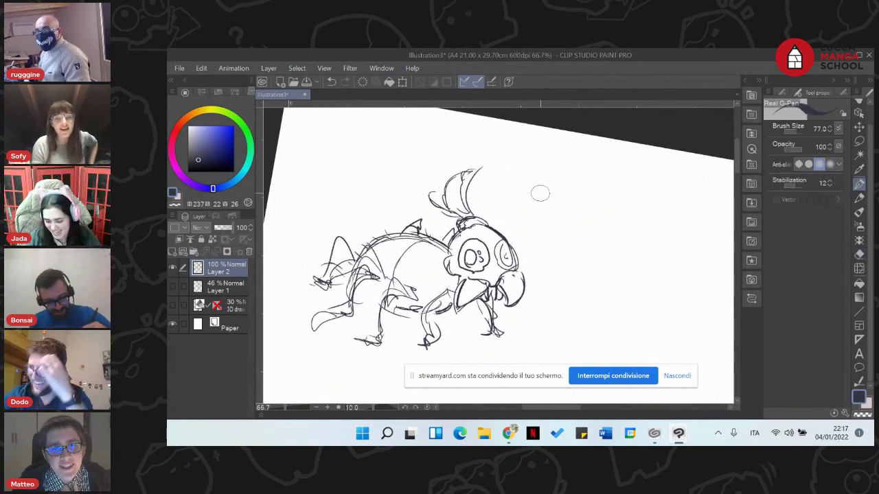
drag(480, 213, 486, 195)
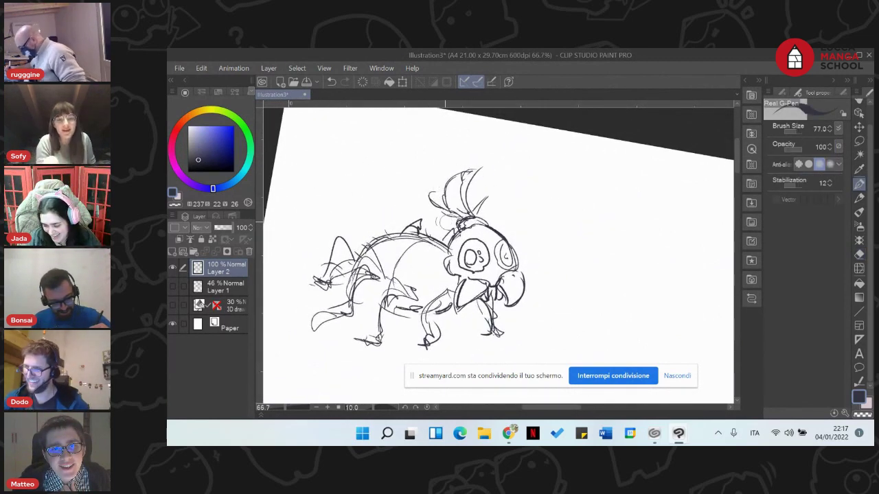
drag(458, 223, 436, 219)
mouse_move(456, 173)
mouse_down()
mouse_move(483, 153)
mouse_move(451, 179)
mouse_move(454, 206)
mouse_move(423, 200)
mouse_up()
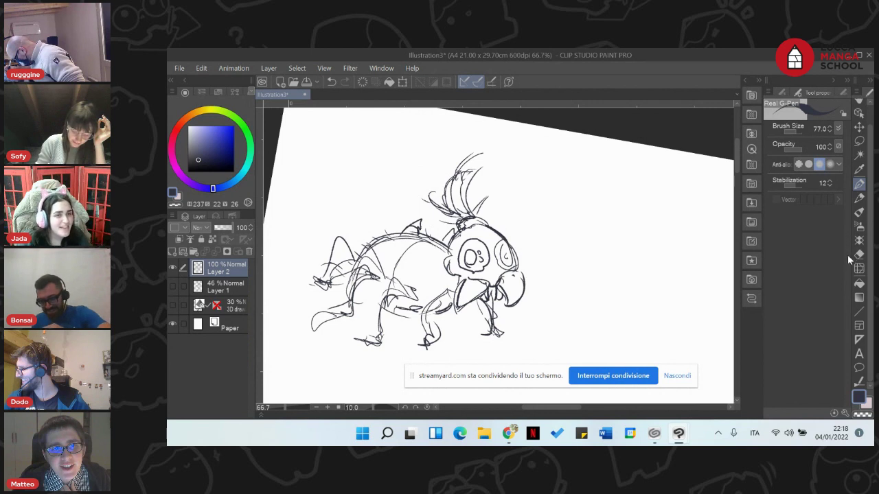
Fill the beaked creature's near eye around its pupil and the inner side of its far eye with dark blue
click(859, 283)
click(481, 249)
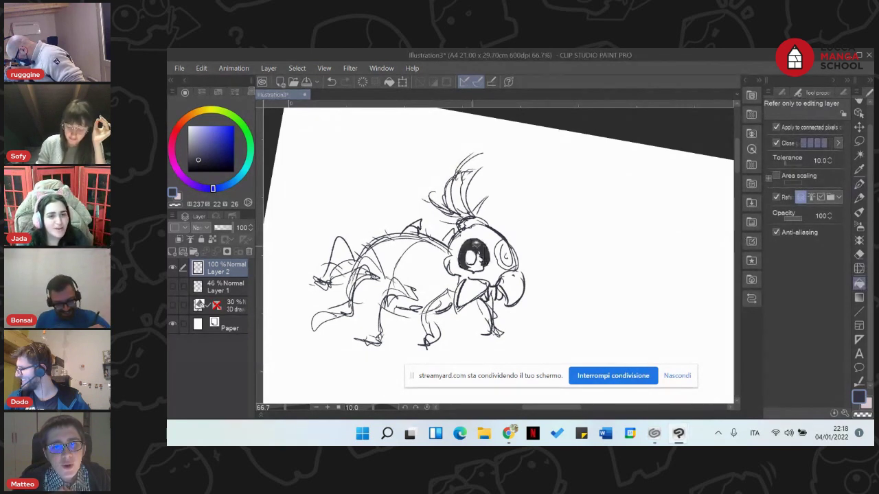
click(479, 267)
click(506, 259)
click(505, 246)
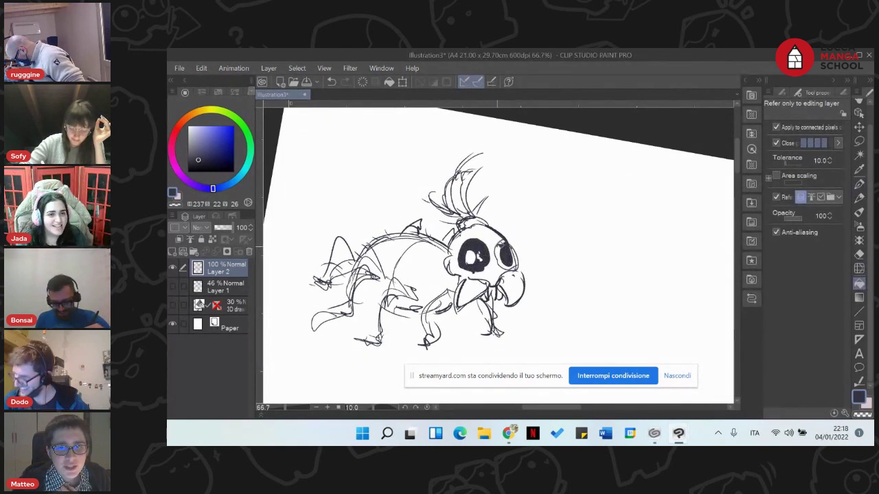
key(ctrl+z)
key(ctrl+z)
click(499, 250)
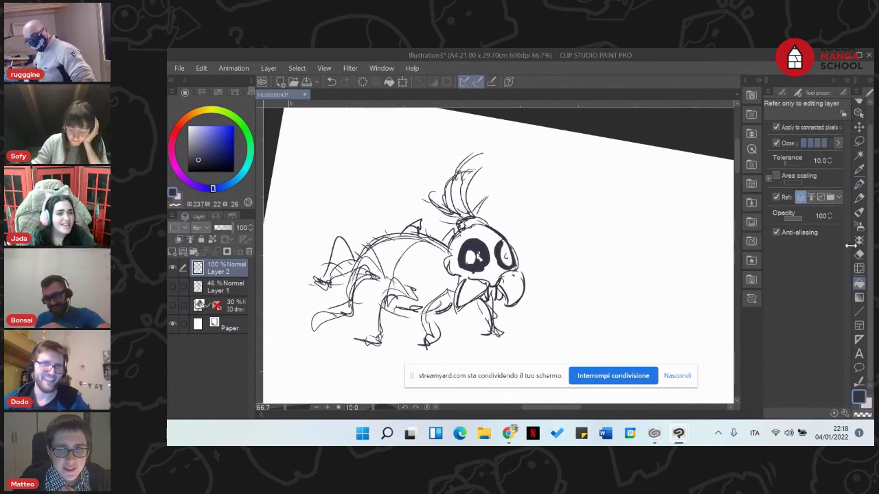
Darken the rest of the creature's far eye around its pupil with the Real G-Pen, keeping white highlights
click(860, 184)
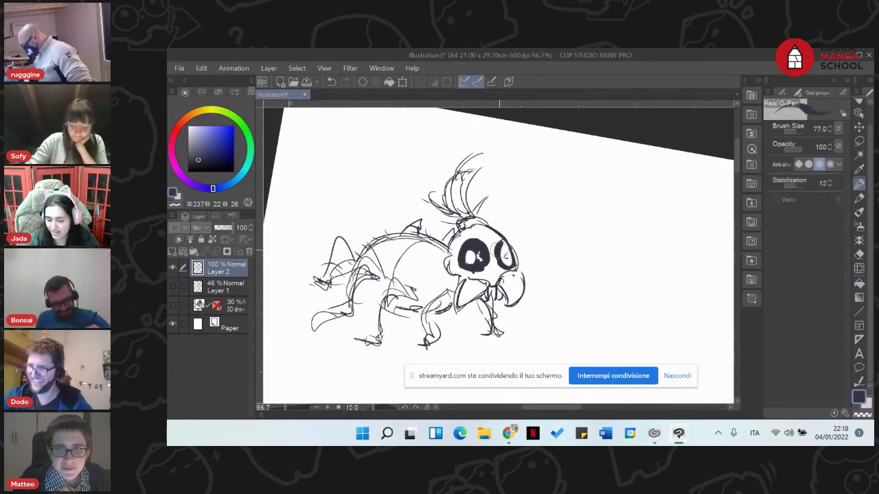
mouse_move(501, 243)
mouse_down()
mouse_move(509, 266)
mouse_move(507, 259)
mouse_up()
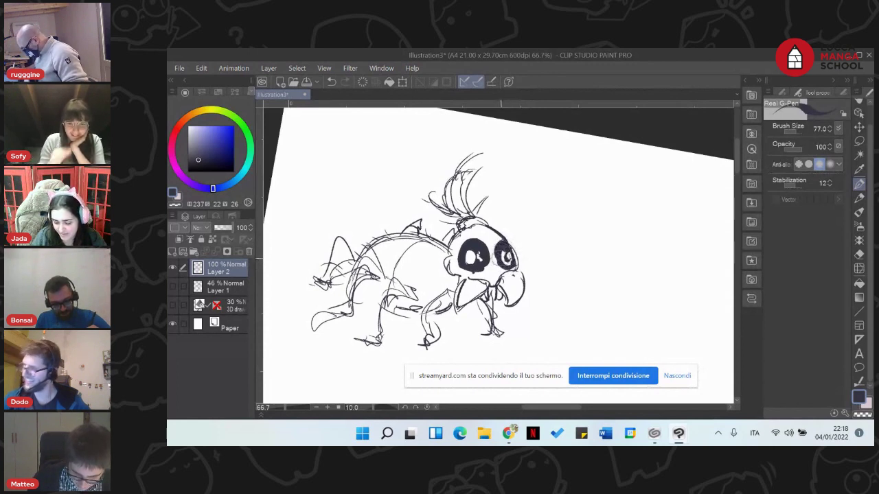
drag(502, 259, 512, 257)
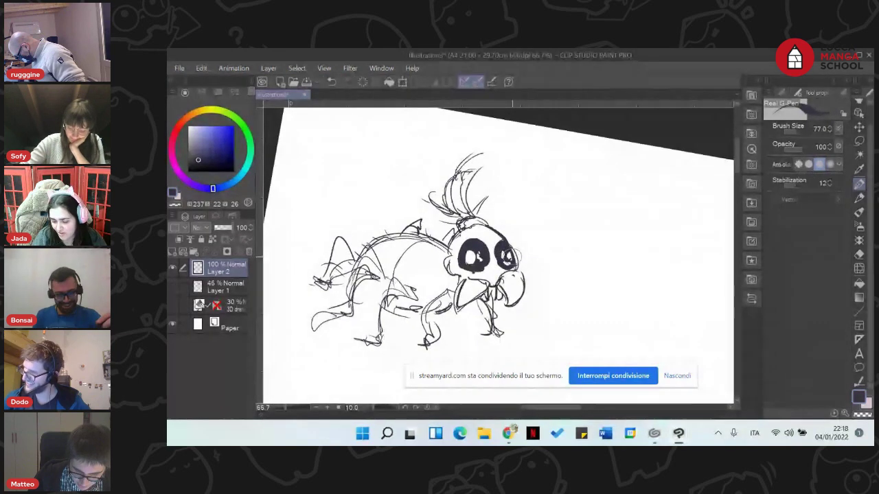
scroll(512, 255, down, 2)
drag(505, 325, 385, 158)
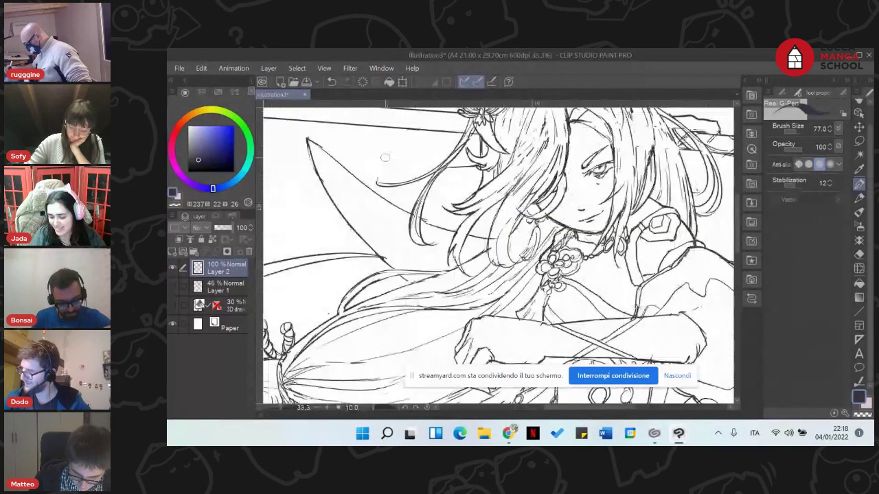
scroll(385, 158, down, 3)
mouse_move(333, 145)
mouse_down()
mouse_move(348, 184)
mouse_move(364, 188)
mouse_up()
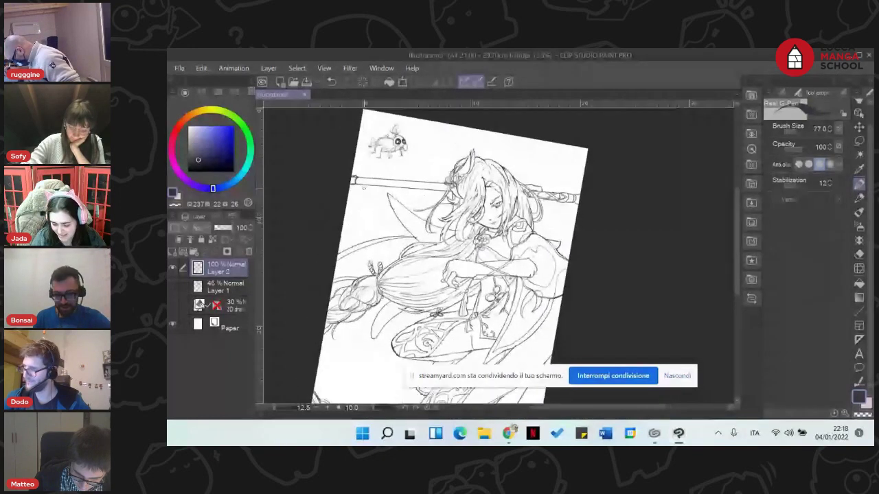
Add a new empty layer directly above Layer 1, beneath the line art on Layer 2
click(184, 287)
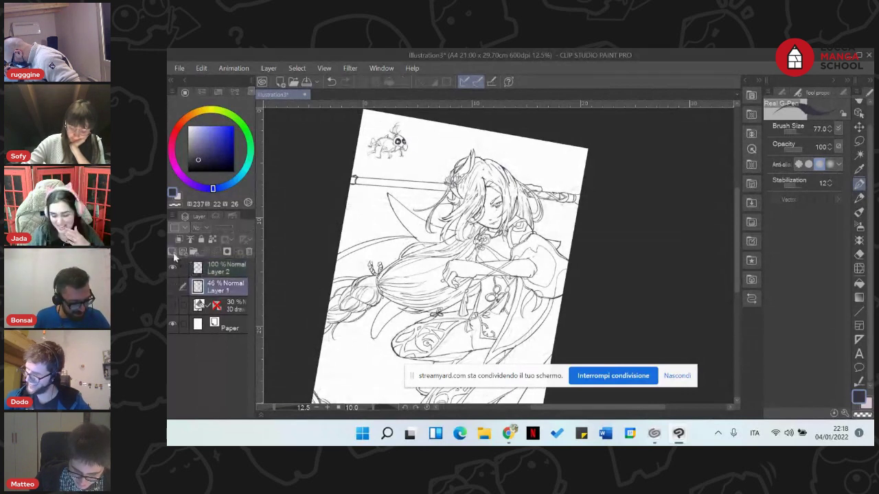
click(173, 253)
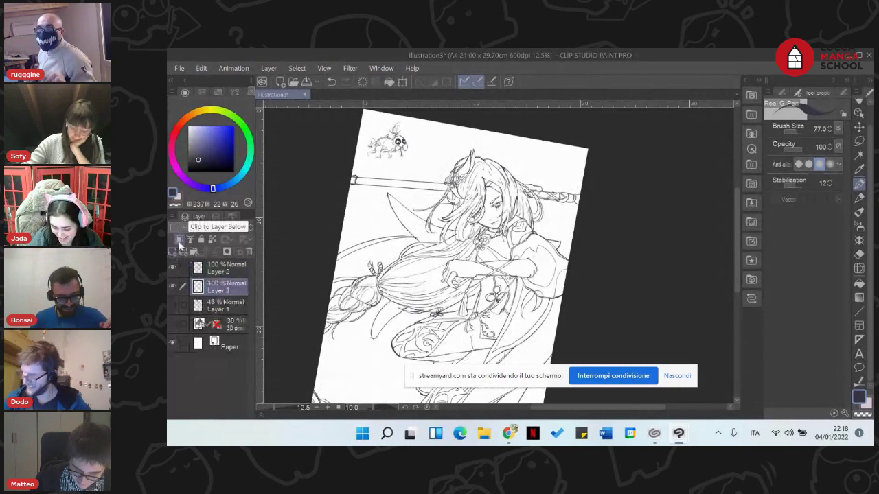
Recolor the line art on Layer 2 to a muted blue (hue 212, saturation 54, value 46) by converting it to the drawing color
click(218, 272)
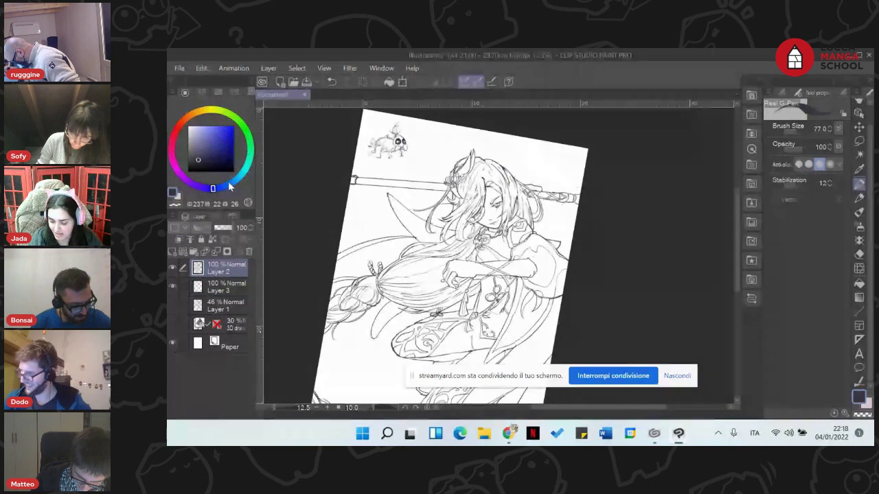
click(230, 186)
click(212, 151)
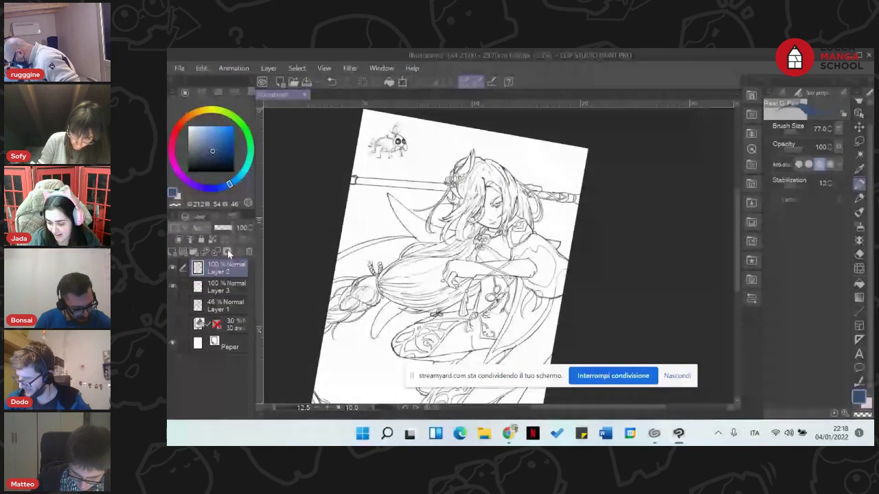
click(201, 68)
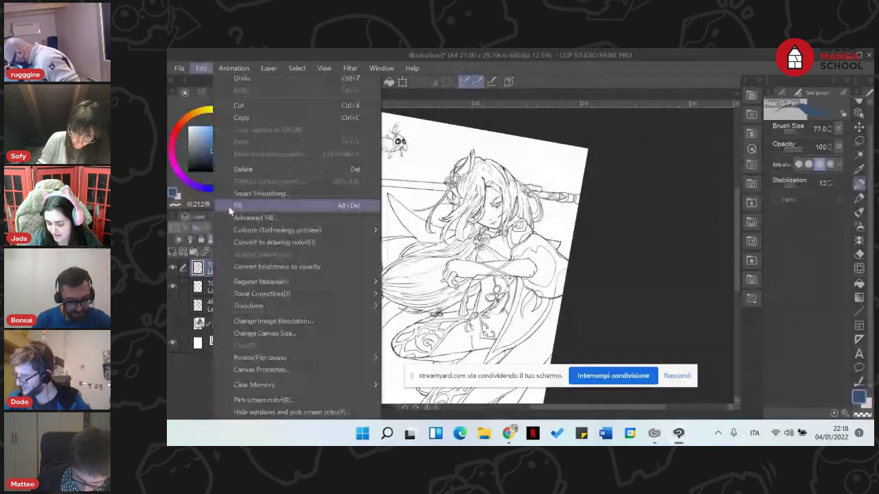
click(255, 242)
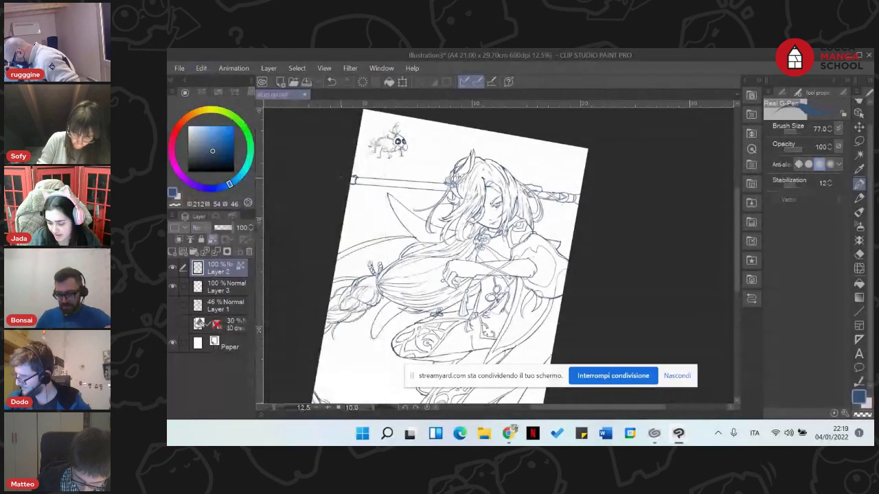
Pick a very pale pinkish skin tone with hue 9, saturation 9 and value 96 as the drawing color
scroll(363, 206, down, 3)
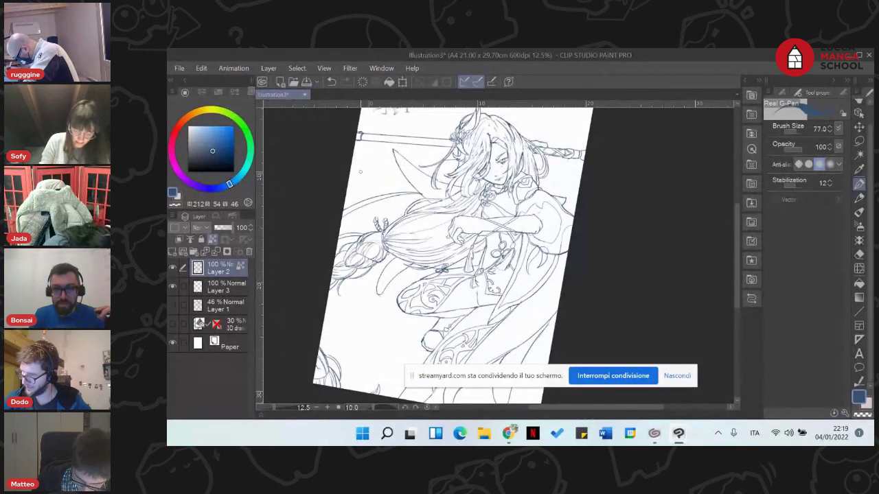
click(188, 122)
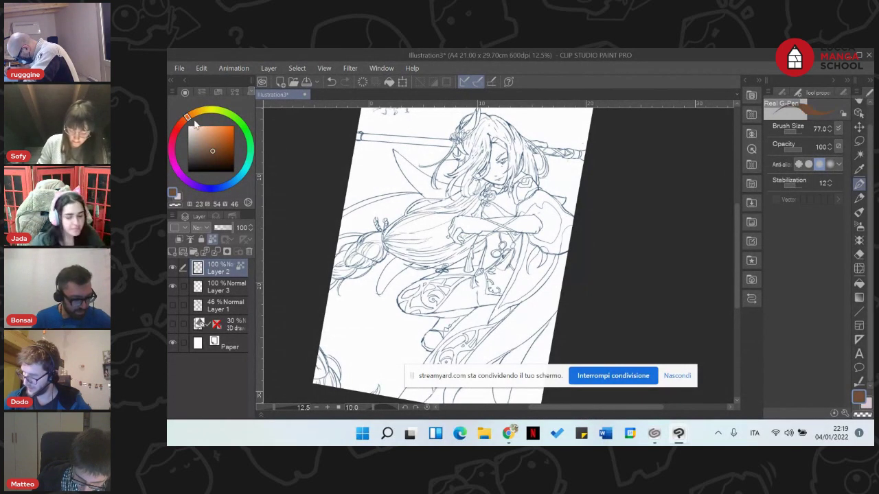
click(183, 121)
click(199, 131)
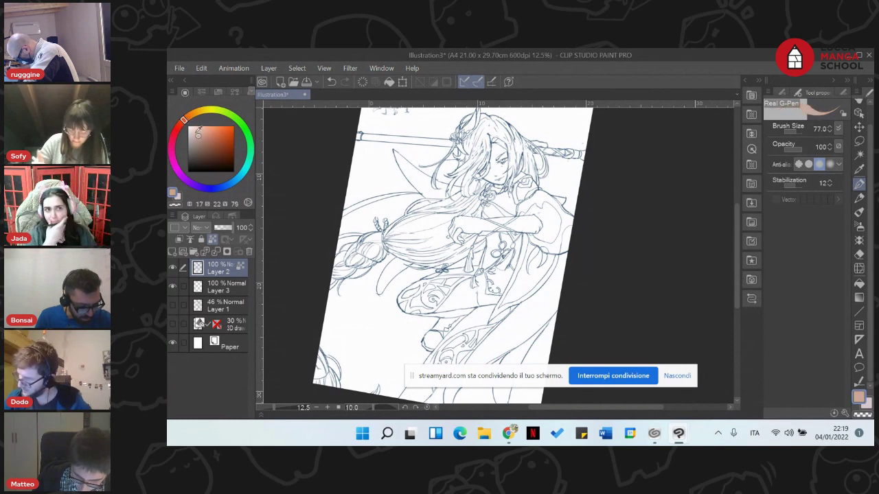
click(195, 132)
click(181, 124)
click(192, 127)
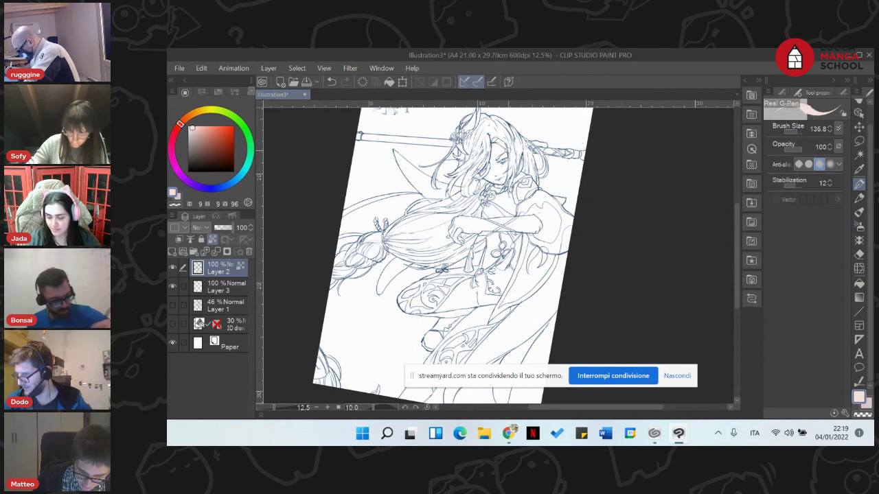
Rename the new layer beneath the line art as "Colori base"
click(219, 285)
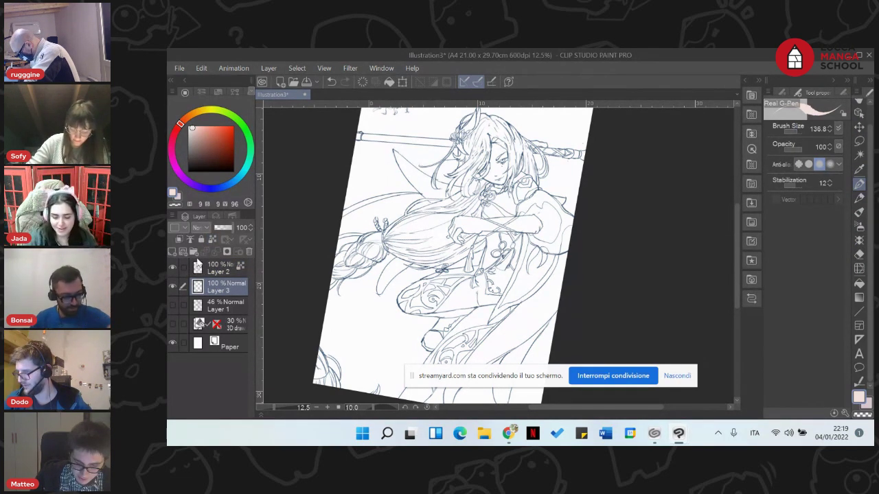
double_click(219, 292)
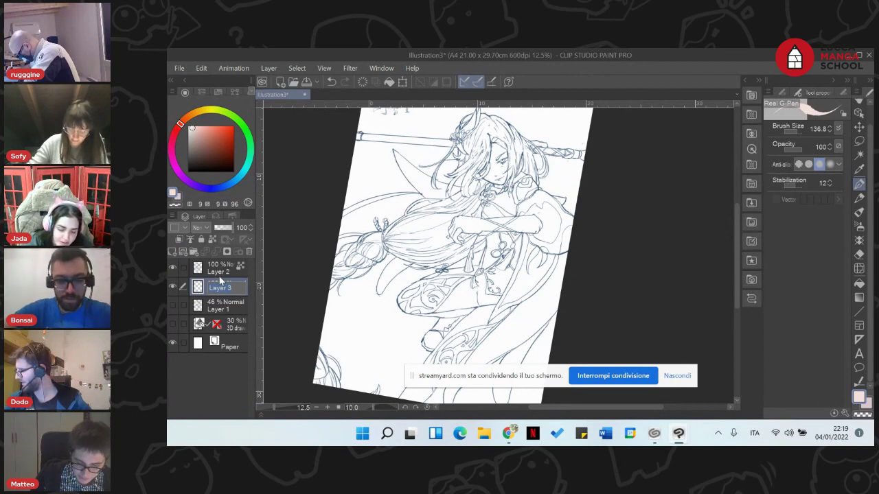
text(Colori base)
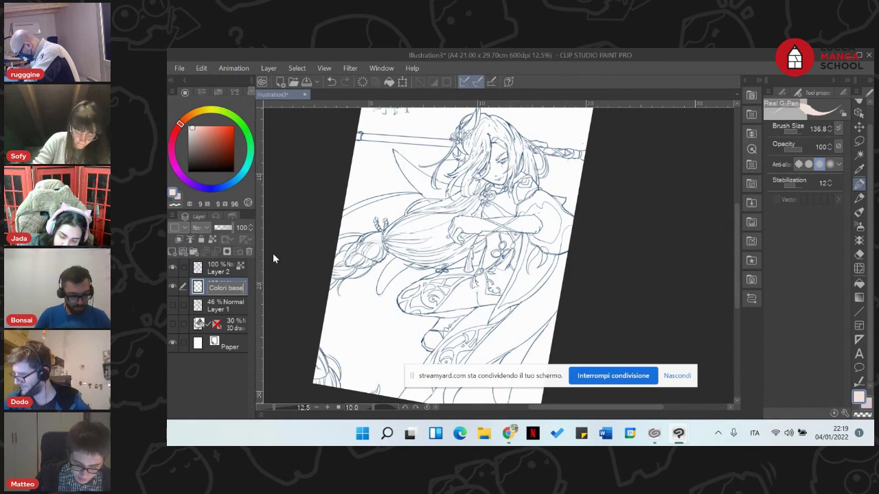
key(Return)
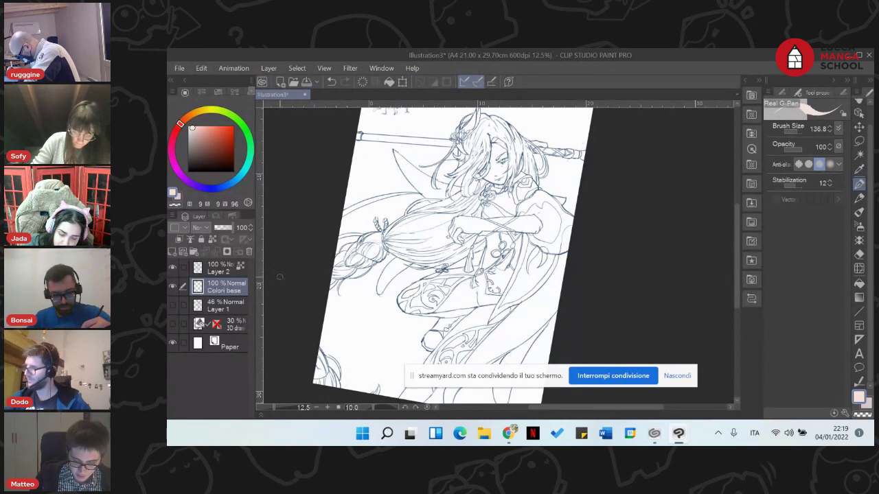
Paint a first patch of pale skin tone on the character's forehead with the Real G-Pen at size 383.9, and enlarge the color wheel
scroll(279, 277, up, 2)
drag(499, 163, 428, 212)
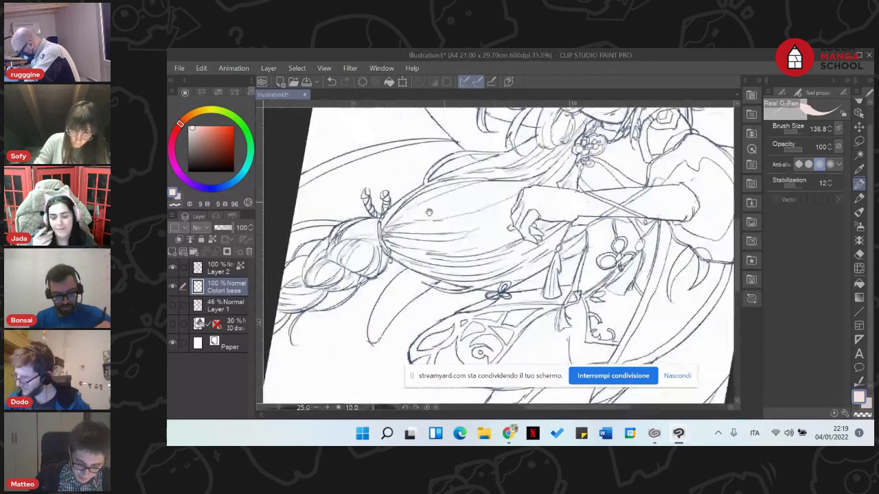
drag(530, 115, 388, 228)
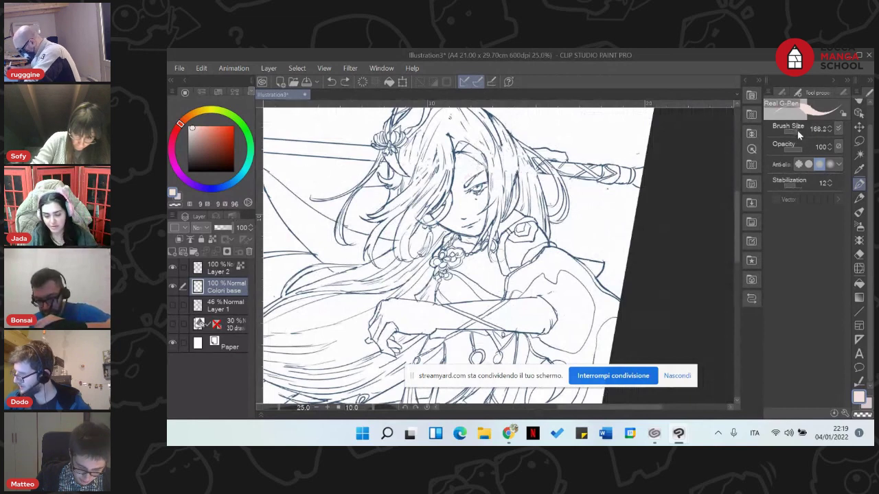
click(793, 132)
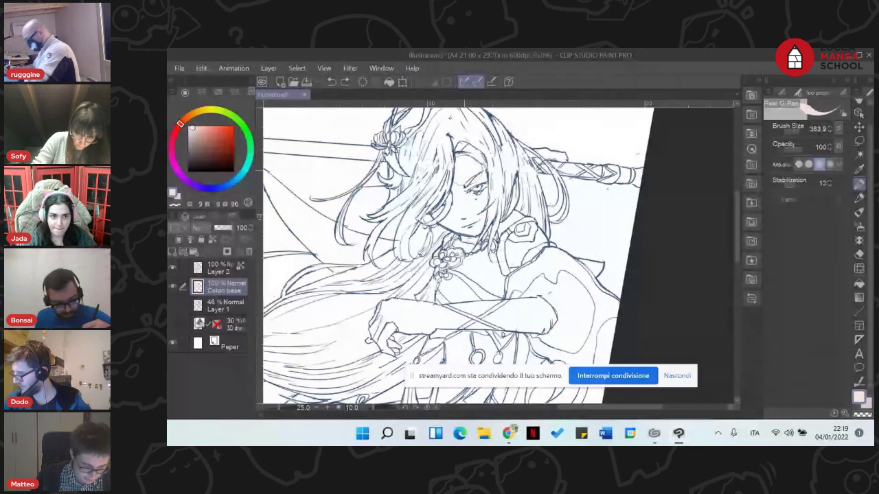
mouse_move(470, 170)
mouse_down()
mouse_move(460, 183)
mouse_move(446, 175)
mouse_move(457, 180)
mouse_up()
key(ctrl+z)
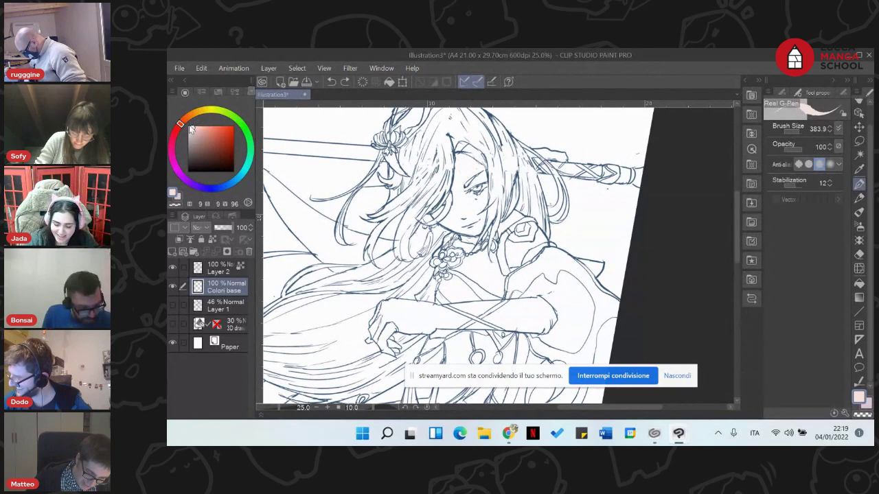
drag(256, 142, 272, 142)
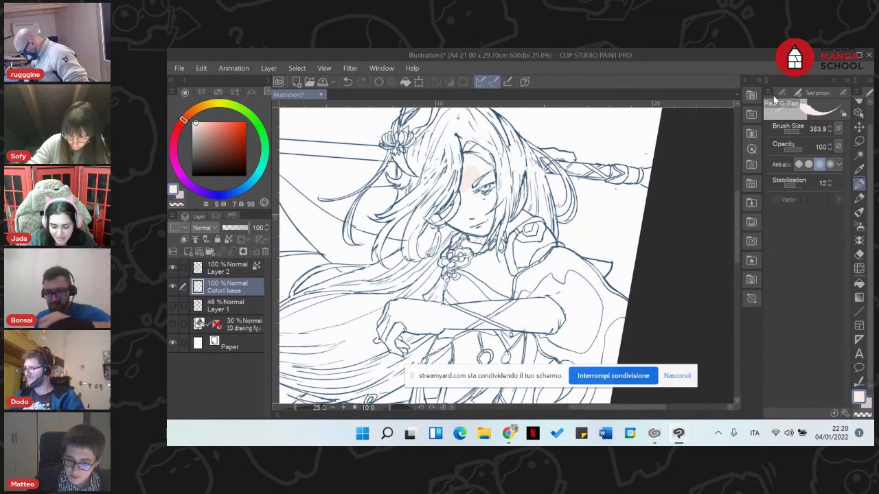
Fill the character's face and the fingers of the hand with pale skin tone using the G-pen at size 263.1
click(774, 98)
click(780, 137)
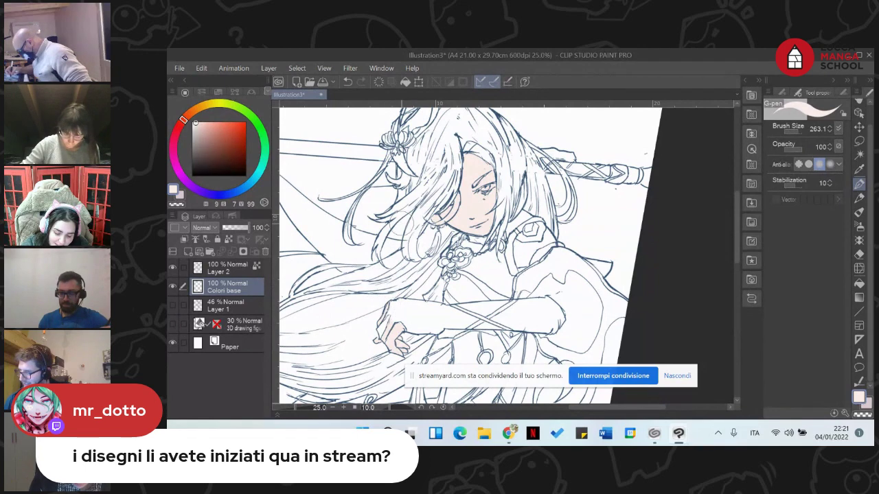
Paint the bare hip area behind the tassel and the exposed shoulder above the sleeve in the same skin tone
scroll(393, 219, down, 2)
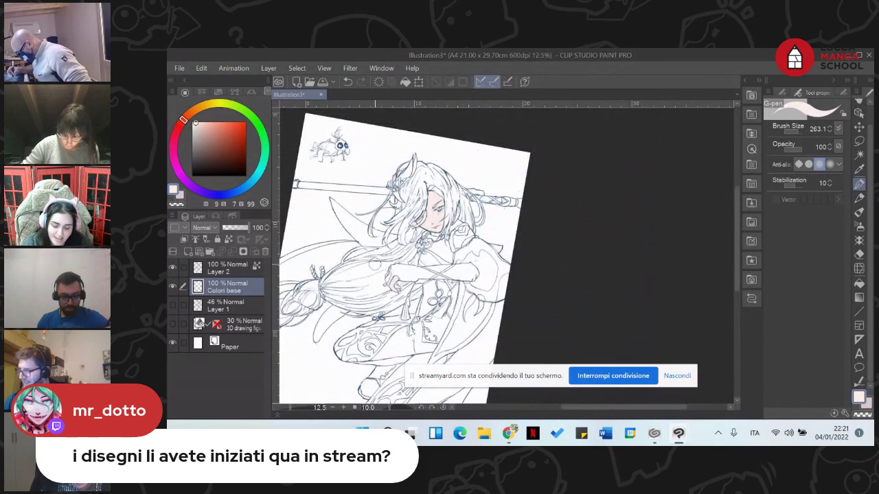
scroll(383, 283, up, 2)
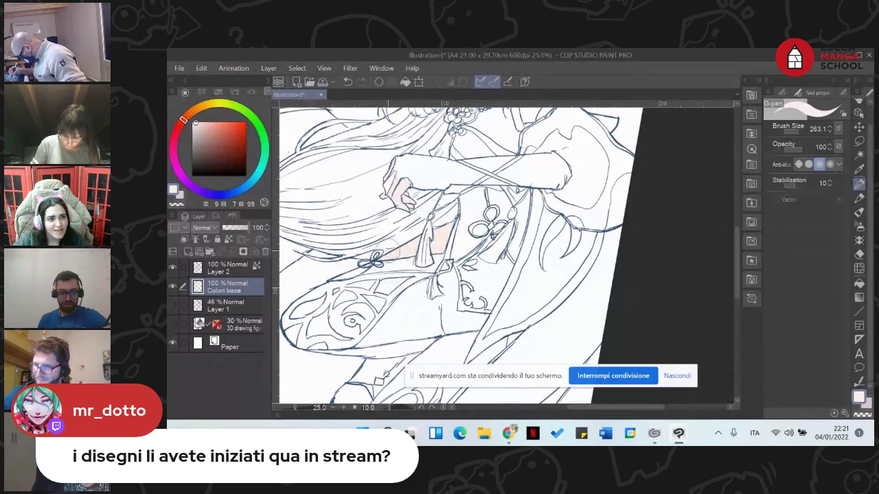
drag(377, 238, 412, 202)
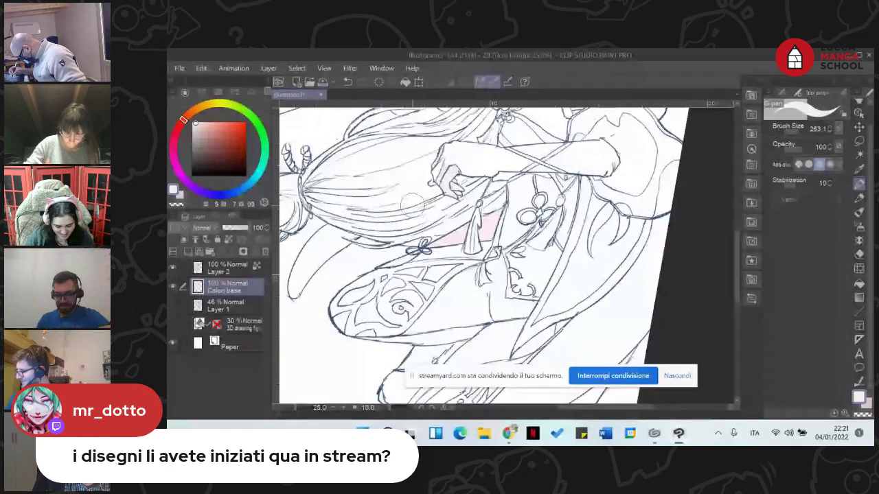
drag(412, 206, 354, 332)
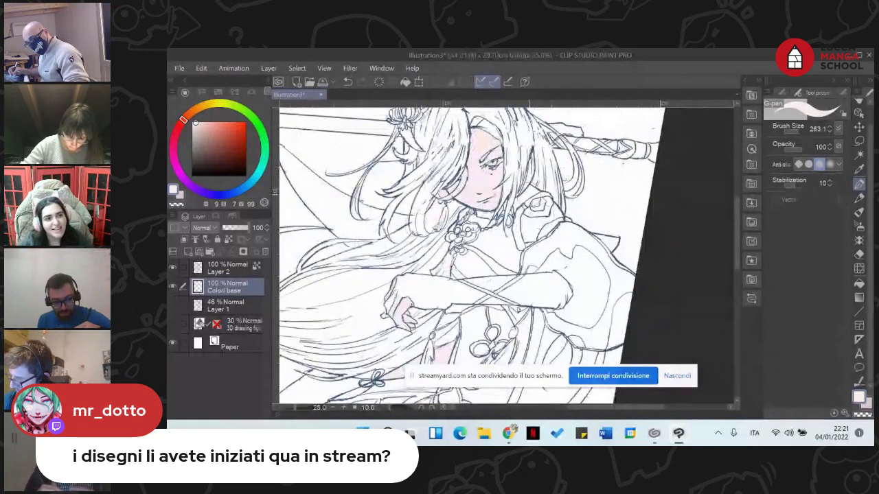
mouse_move(526, 234)
mouse_down()
mouse_move(536, 240)
mouse_move(530, 230)
mouse_up()
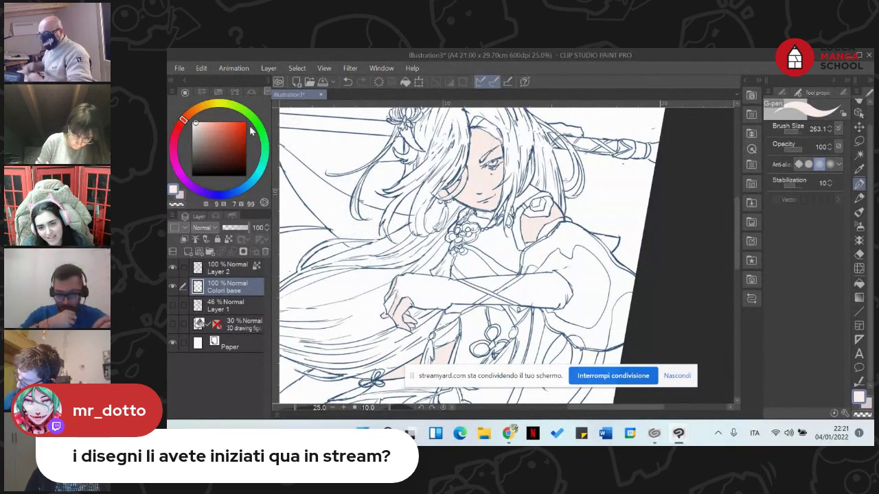
Sample a pale blue (hue 217, saturation 9, value 92) from the Shenhe reference image and start laying it on the character's hair with the G-pen
key(i)
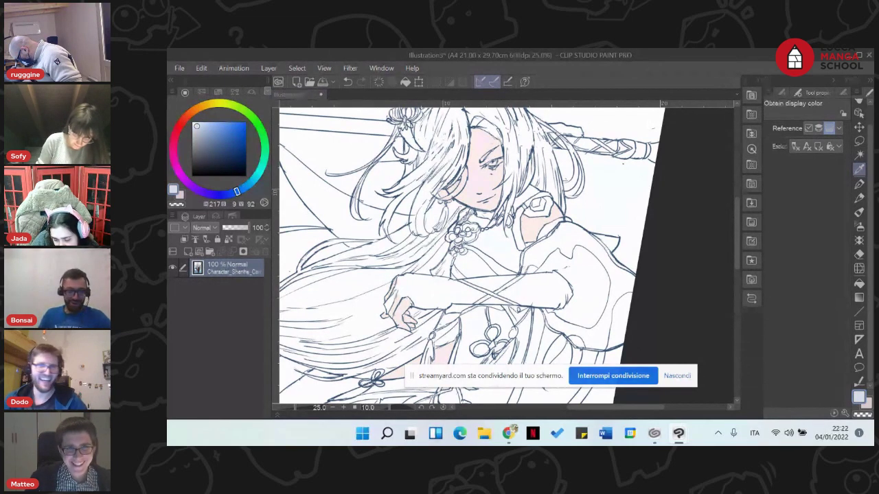
click(297, 95)
scroll(451, 146, down, 2)
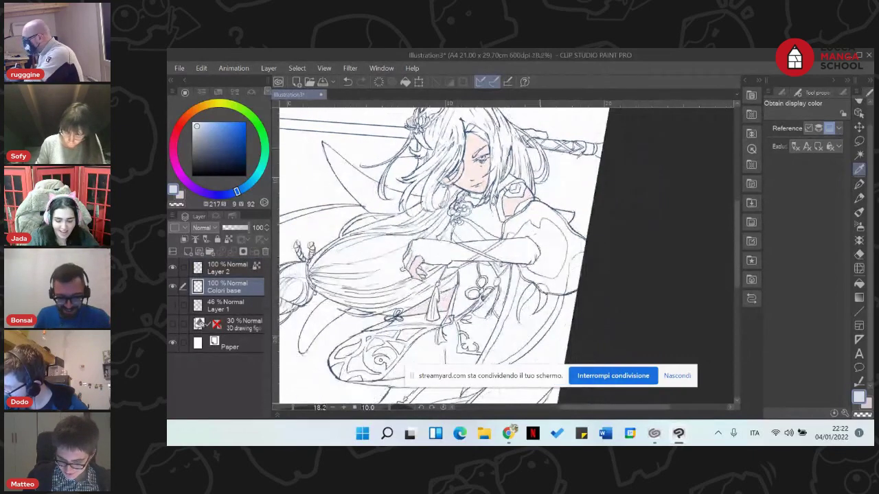
drag(737, 232, 738, 220)
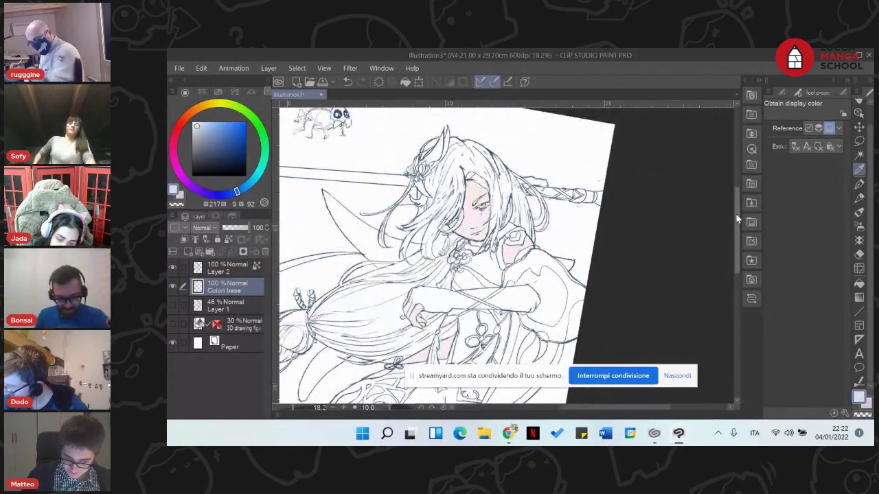
scroll(475, 208, up, 2)
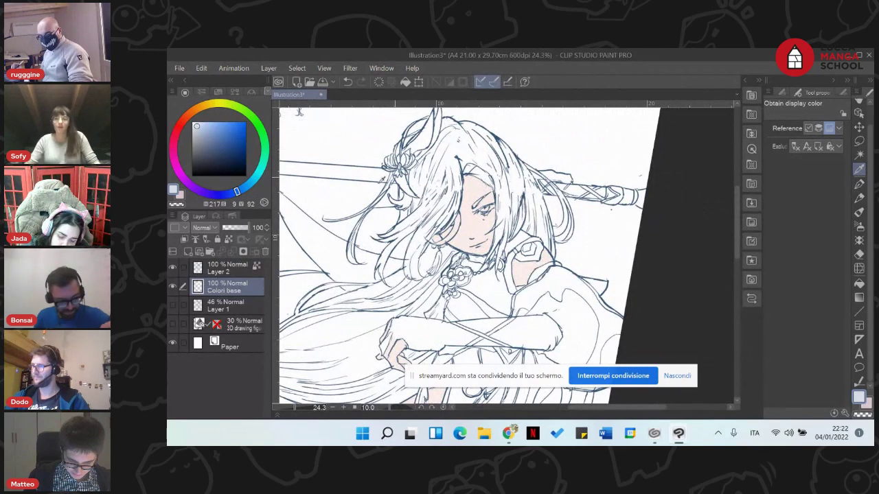
click(859, 184)
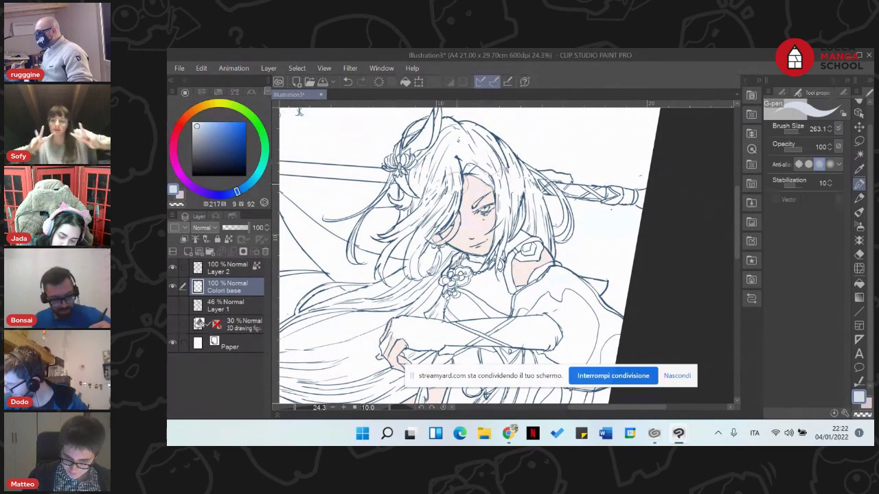
mouse_move(437, 204)
mouse_down()
mouse_move(426, 237)
mouse_move(456, 201)
mouse_move(449, 158)
mouse_move(453, 164)
mouse_move(446, 179)
mouse_move(429, 165)
mouse_move(422, 220)
mouse_move(419, 175)
mouse_move(453, 147)
mouse_move(463, 172)
mouse_move(474, 158)
mouse_move(460, 175)
mouse_move(474, 164)
mouse_move(467, 137)
mouse_move(460, 148)
mouse_move(503, 177)
mouse_move(512, 195)
mouse_move(502, 202)
mouse_move(504, 223)
mouse_move(482, 157)
mouse_move(470, 165)
mouse_move(511, 175)
mouse_move(518, 161)
mouse_up()
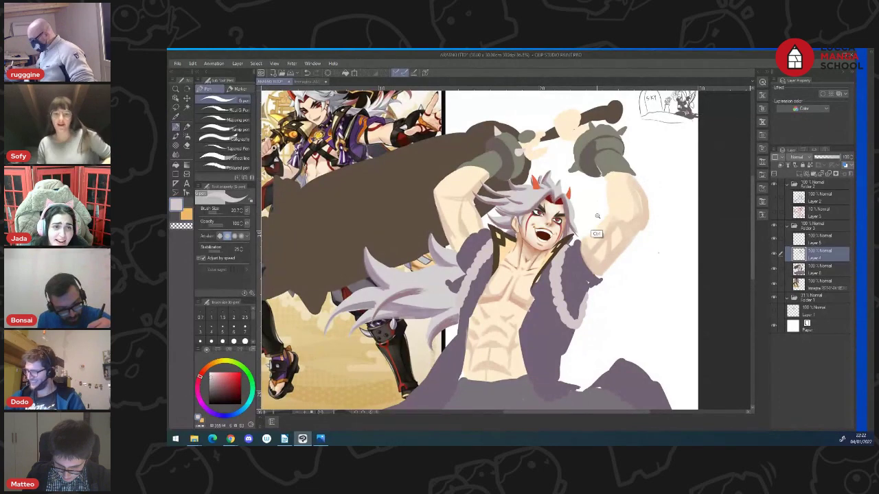
Hide the layer with the SKY gravestone and kneeling fairy sketch in the upper corner of the white-haired warrior's canvas
drag(598, 217, 582, 218)
drag(647, 145, 689, 176)
scroll(688, 177, up, 2)
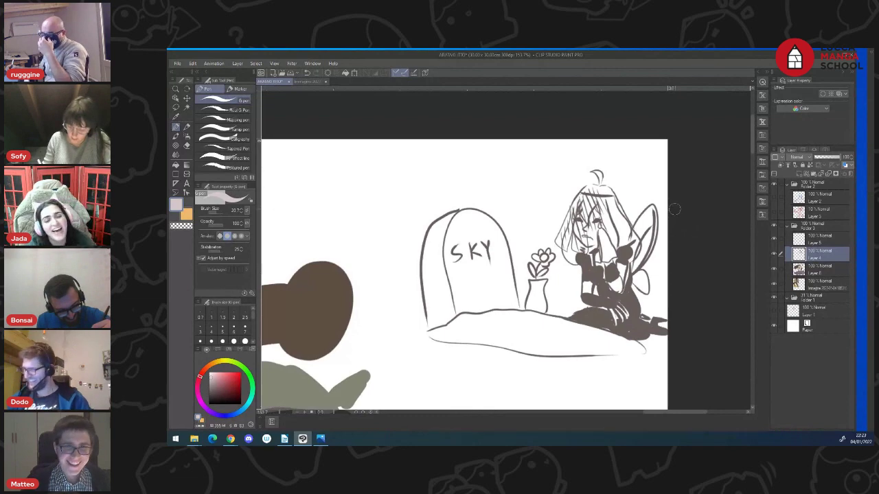
click(775, 240)
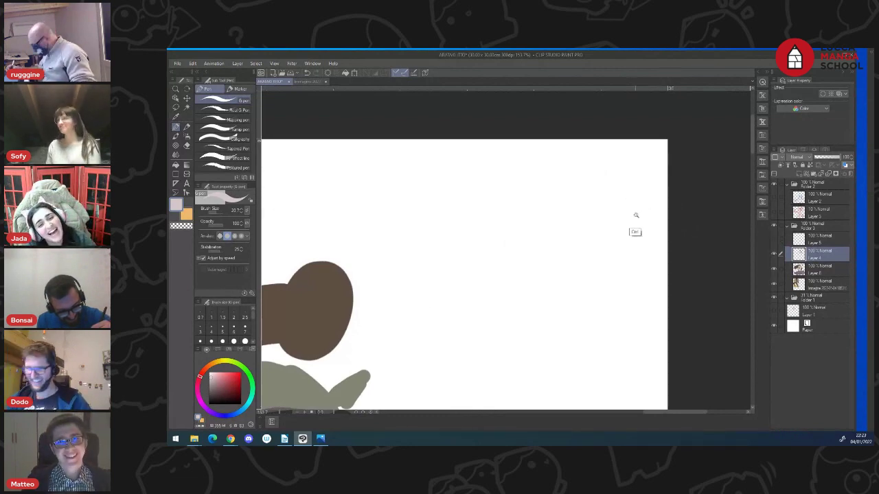
mouse_move(626, 227)
mouse_down()
mouse_move(596, 207)
mouse_move(565, 210)
mouse_up()
drag(593, 326, 609, 328)
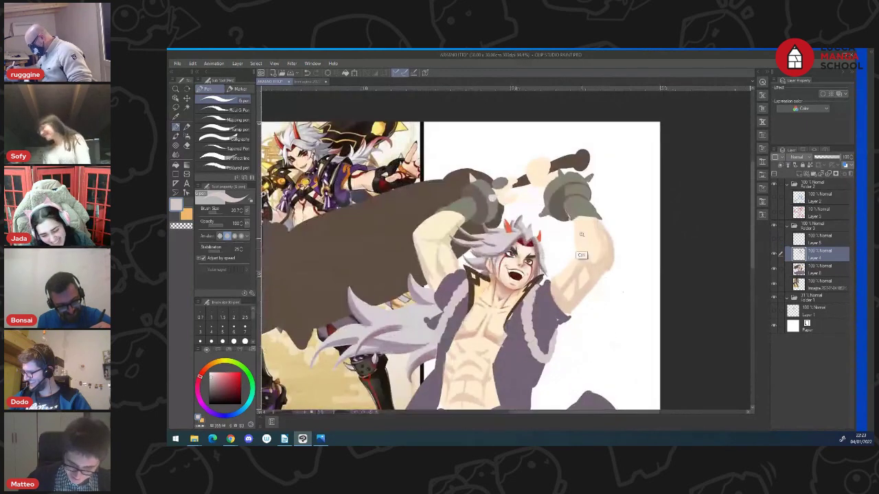
drag(571, 191, 575, 192)
scroll(575, 193, down, 2)
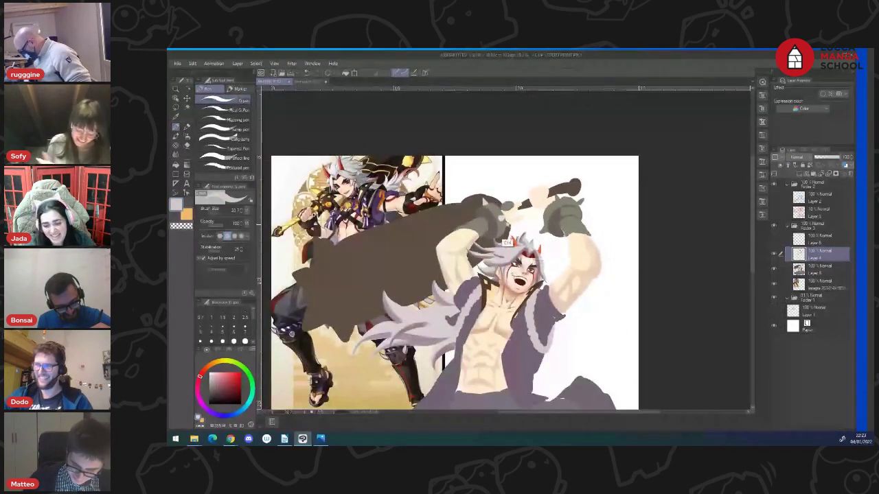
Examine the white-haired warrior's face, vest and raised arms up close and beside the reference artwork
ctrl+click(522, 289)
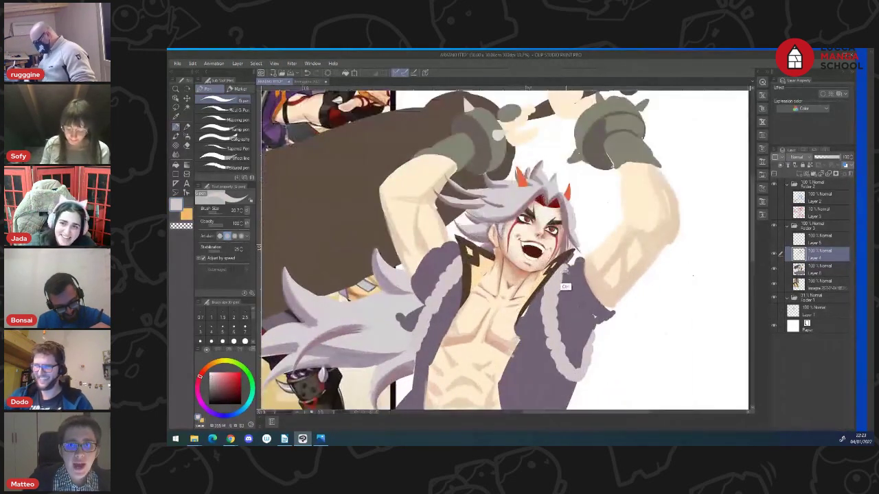
scroll(560, 278, down, 2)
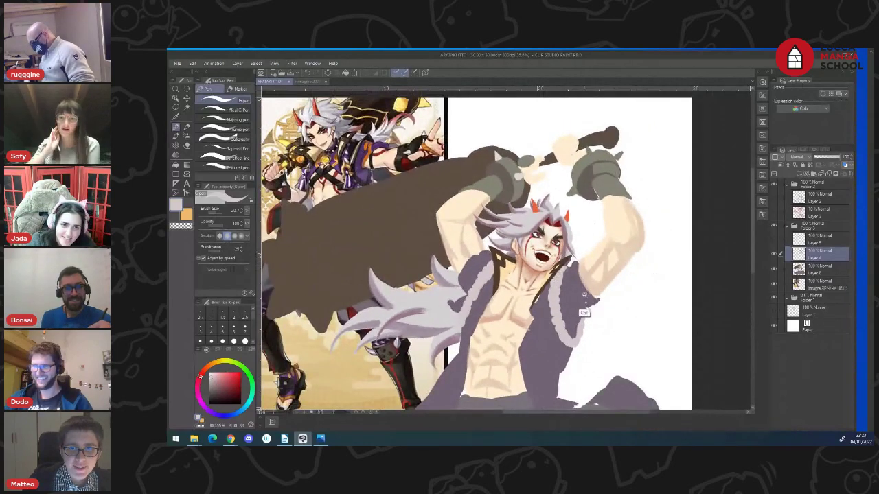
ctrl+click(565, 309)
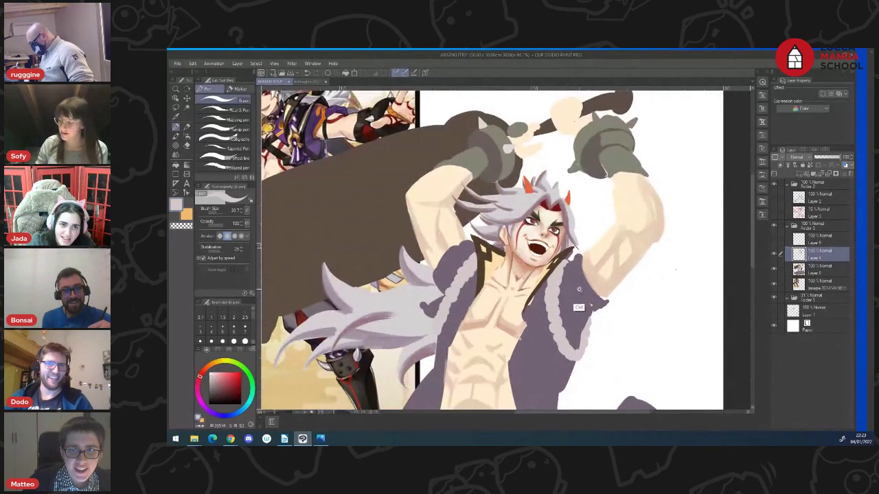
ctrl+click(575, 273)
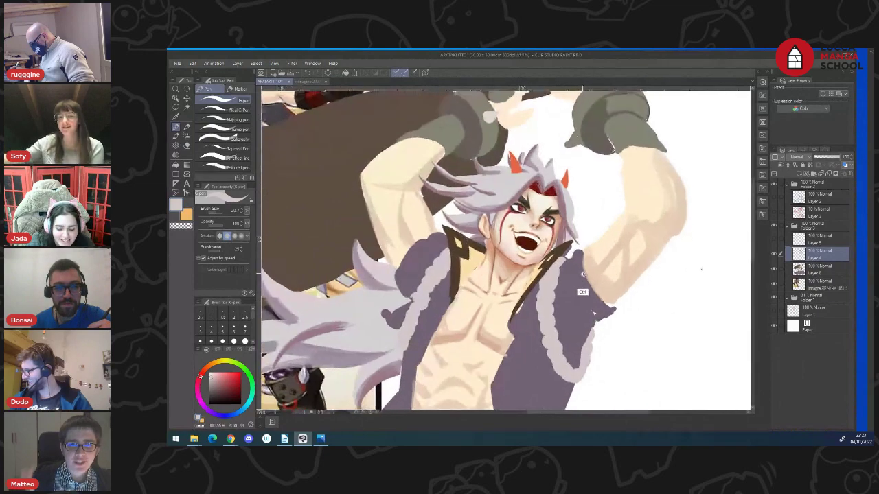
scroll(590, 279, down, 2)
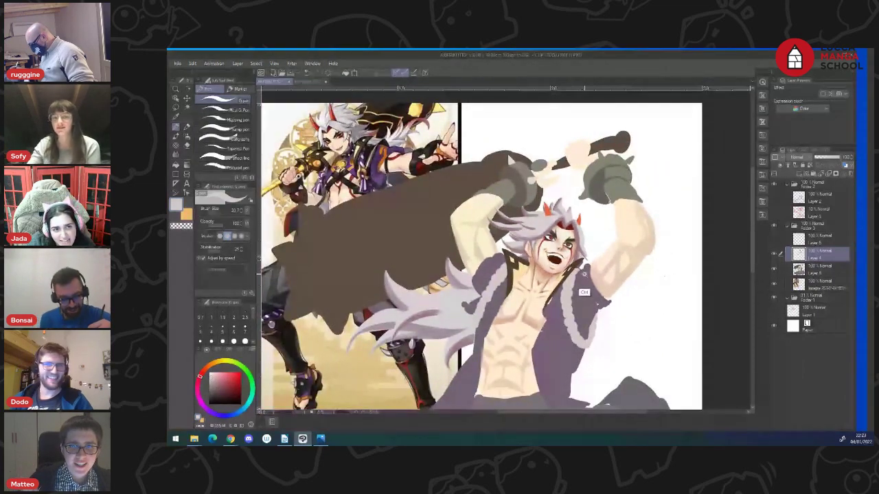
ctrl+click(545, 268)
ctrl+click(556, 276)
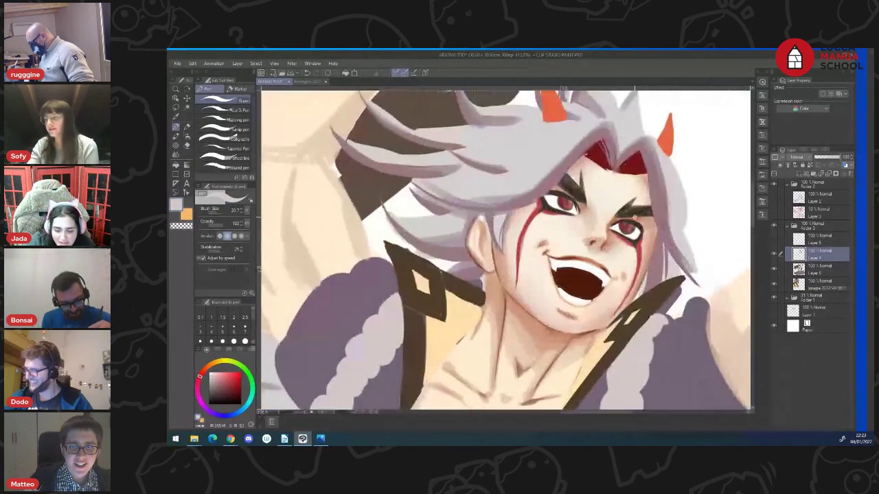
scroll(640, 237, down, 2)
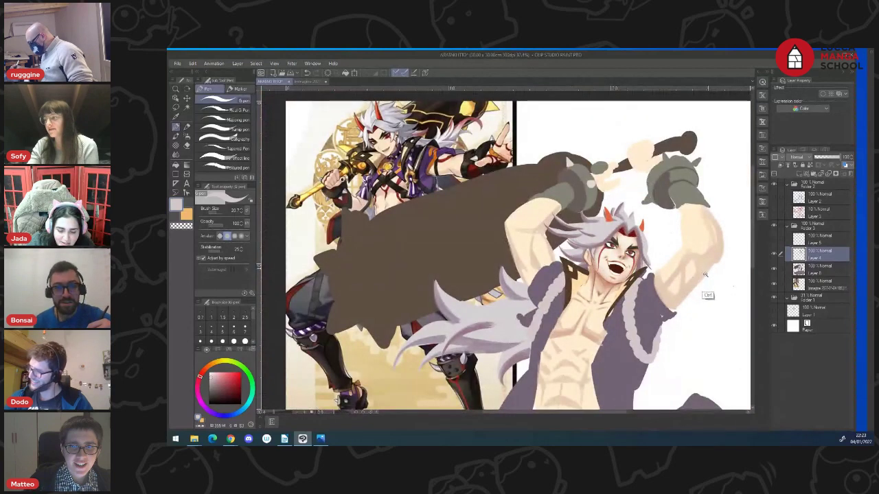
ctrl+click(710, 278)
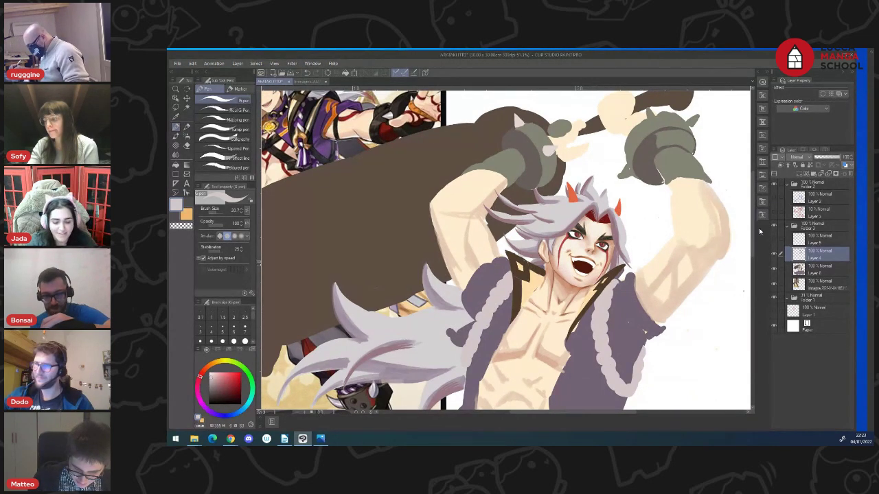
Paint a light orange ring on the fur trim of each side of the warrior's vest with the G-pen
key(x)
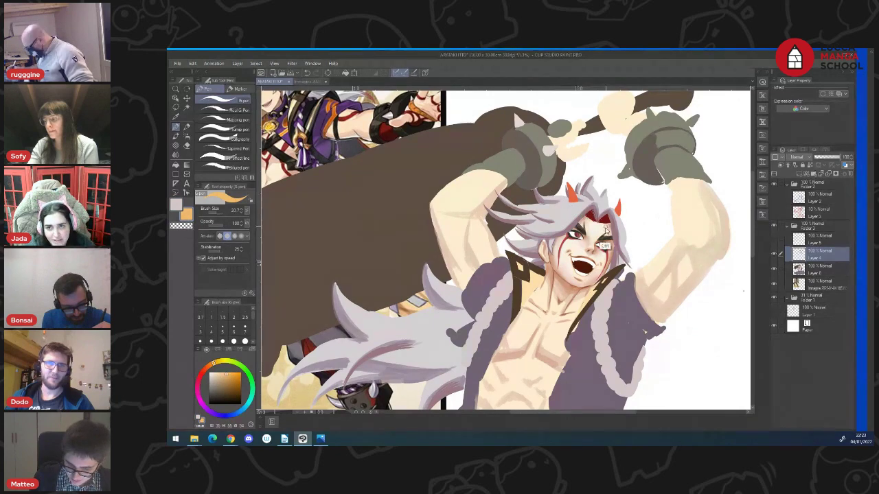
scroll(604, 240, down, 2)
scroll(609, 290, up, 1)
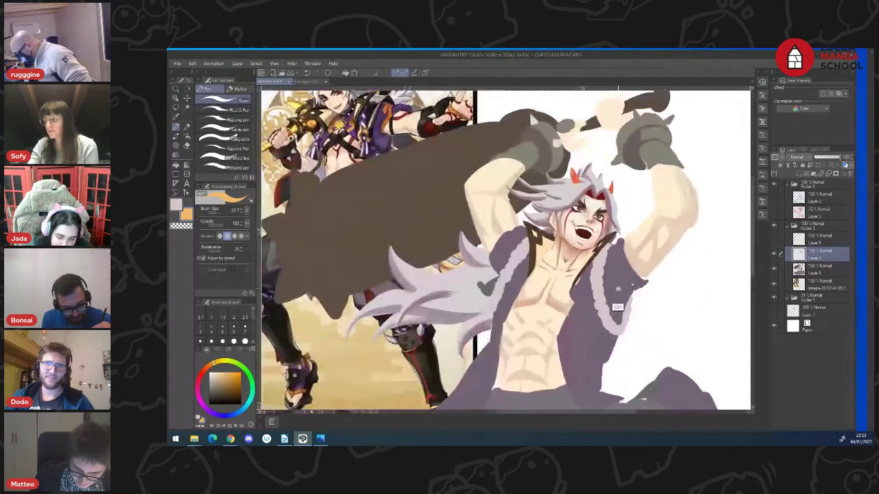
scroll(614, 292, up, 2)
drag(575, 315, 574, 309)
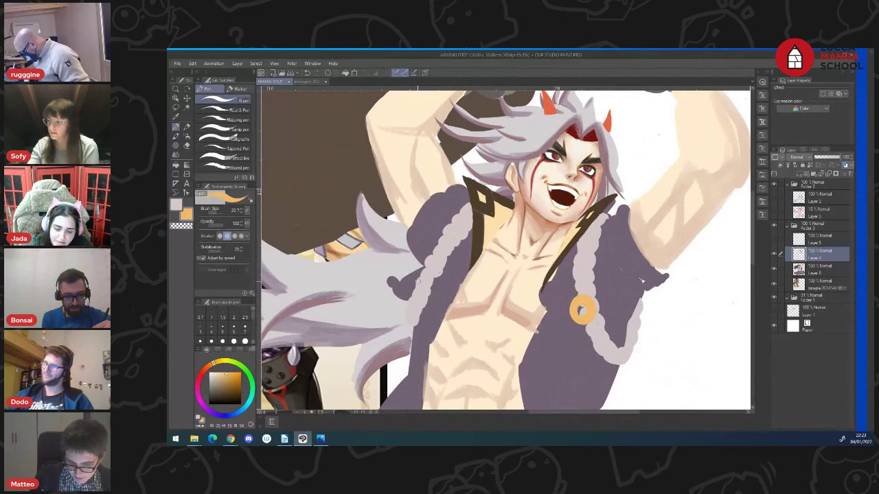
drag(427, 277, 426, 272)
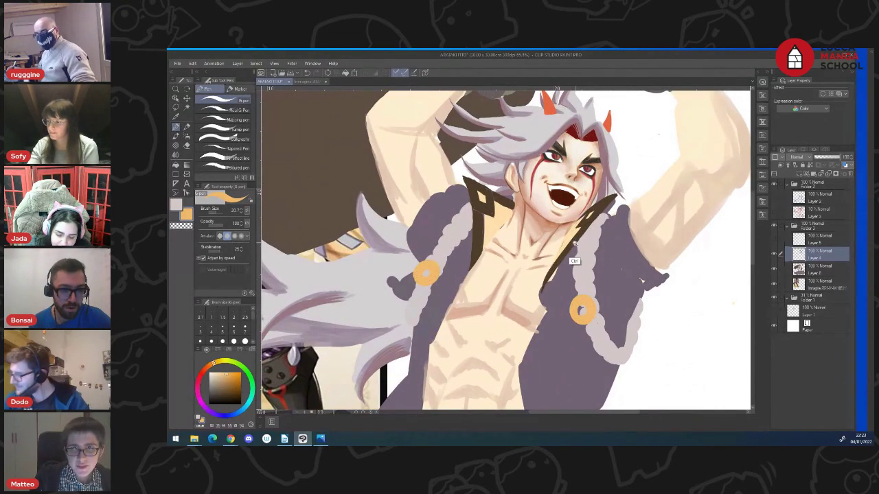
scroll(575, 261, down, 4)
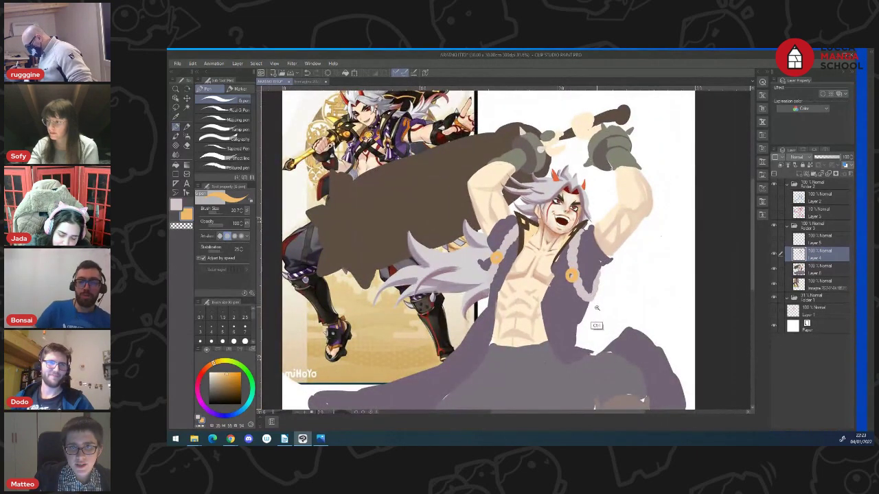
scroll(583, 283, up, 1)
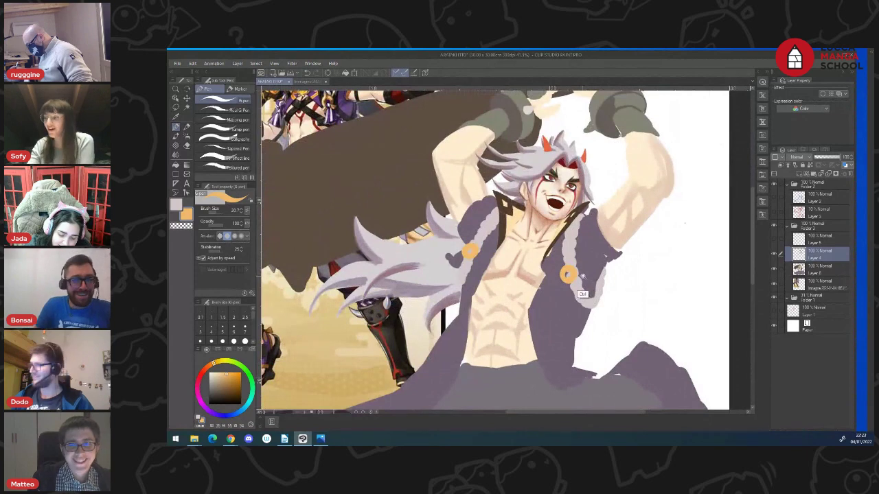
scroll(586, 269, down, 1)
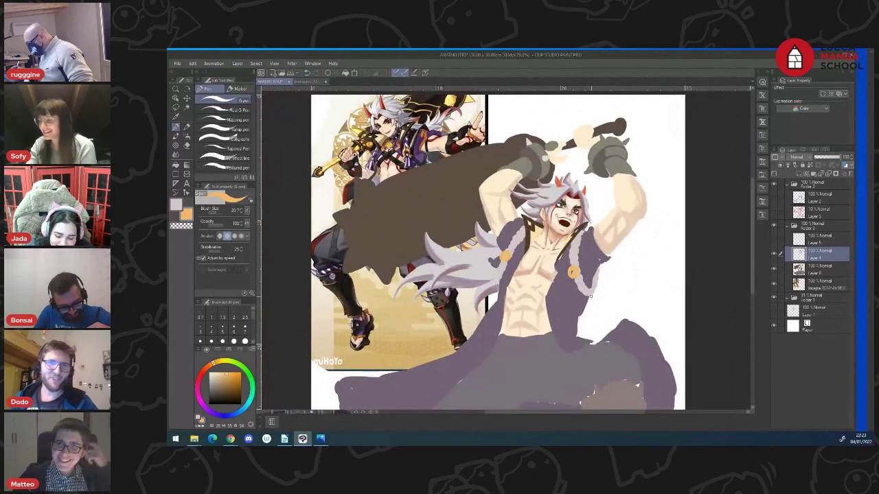
click(176, 117)
click(531, 231)
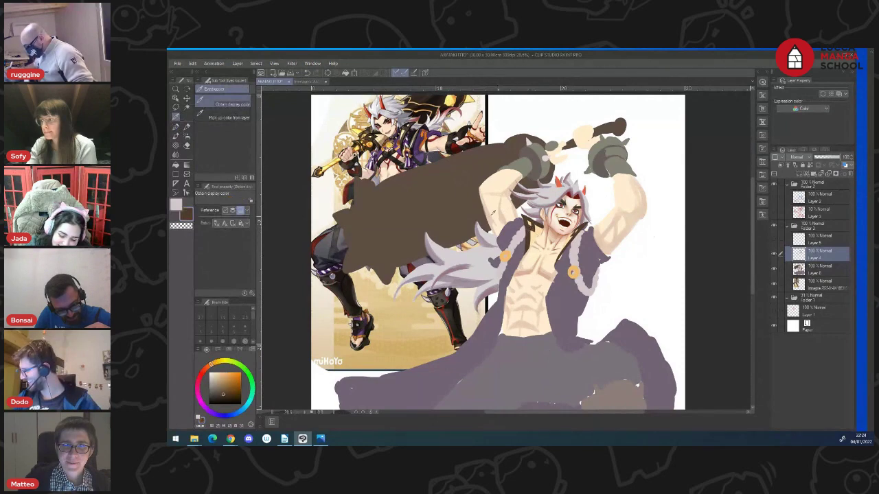
click(176, 127)
ctrl+click(542, 259)
scroll(542, 258, up, 1)
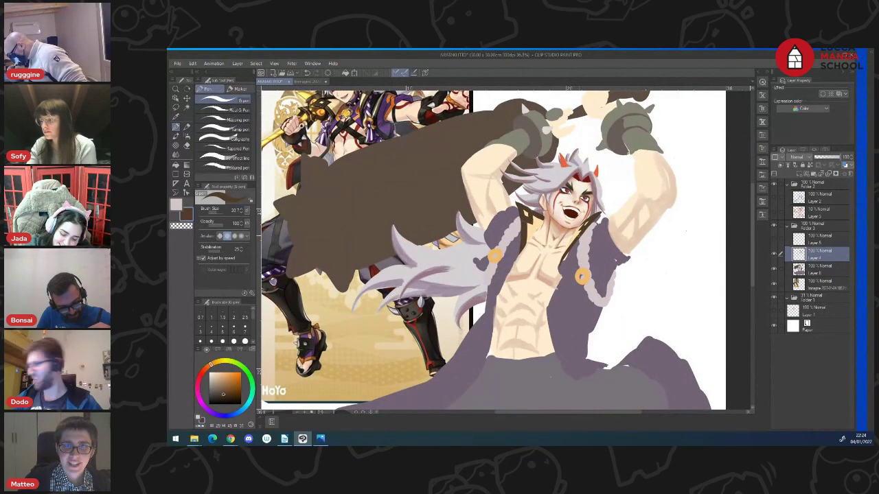
Sample golden yellow from the reference artwork and paint a round pendant on the warrior's upper chest with the G-pen
key(i)
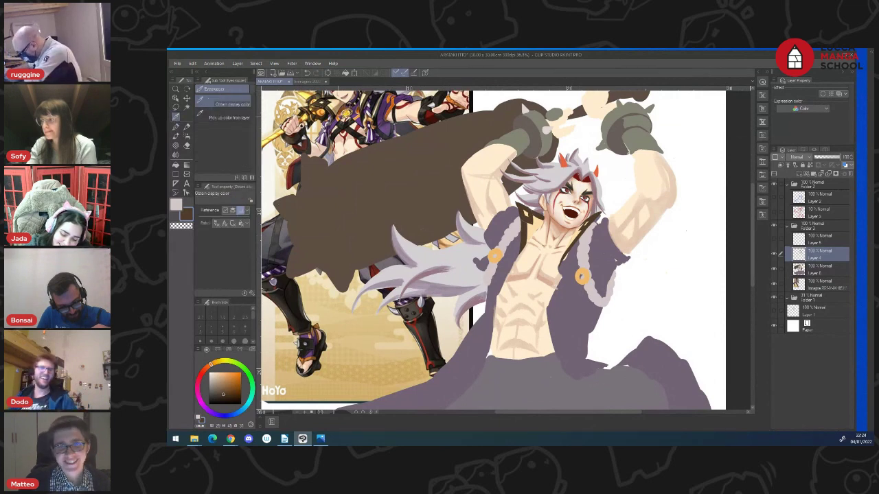
click(346, 113)
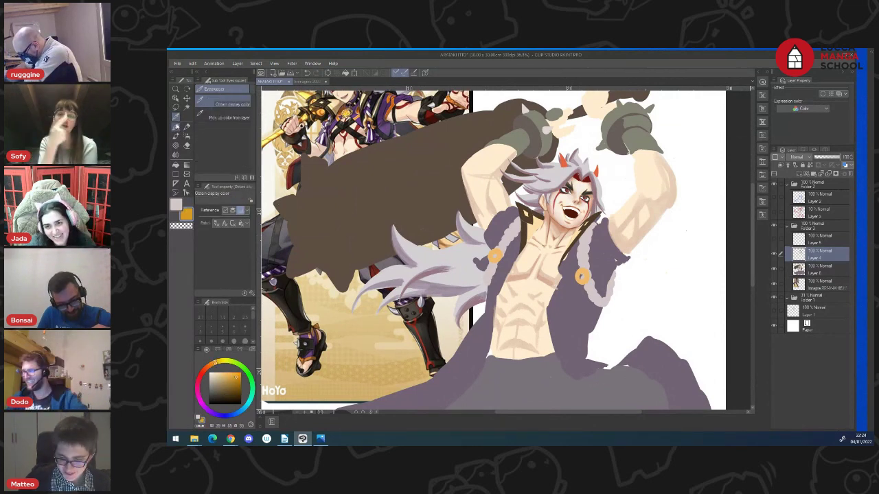
click(176, 128)
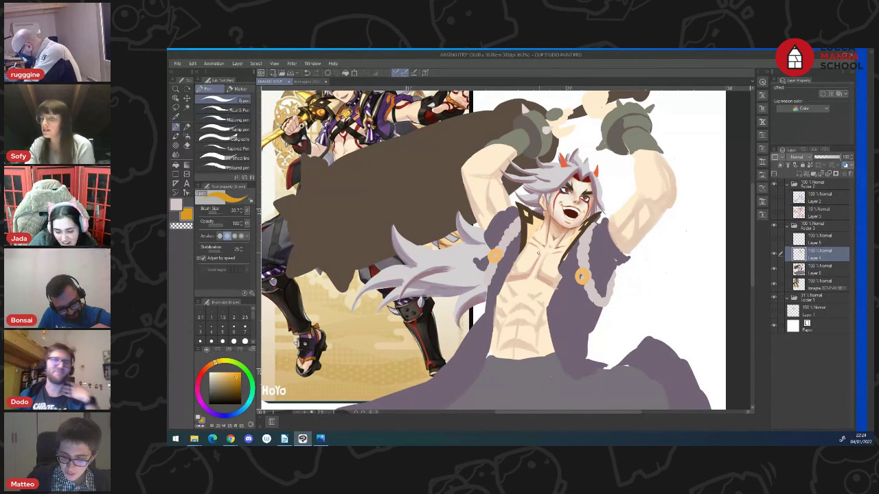
mouse_move(540, 245)
mouse_down()
mouse_move(553, 248)
mouse_move(544, 251)
mouse_up()
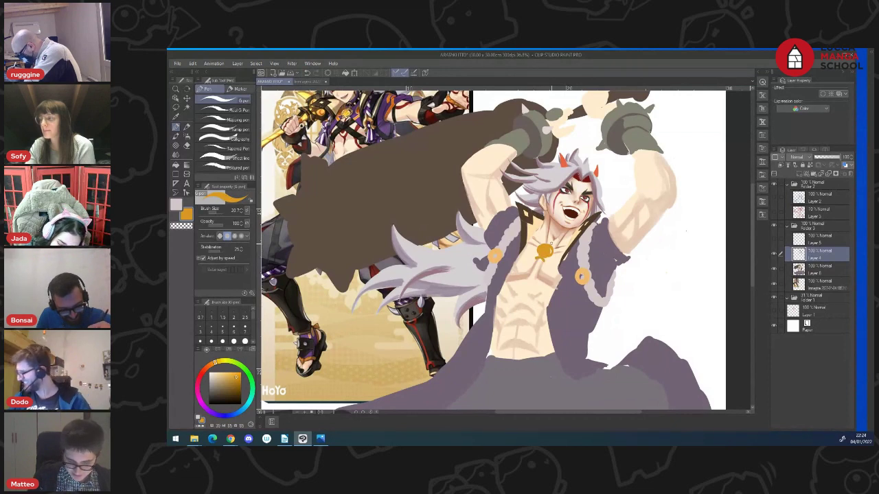
click(176, 117)
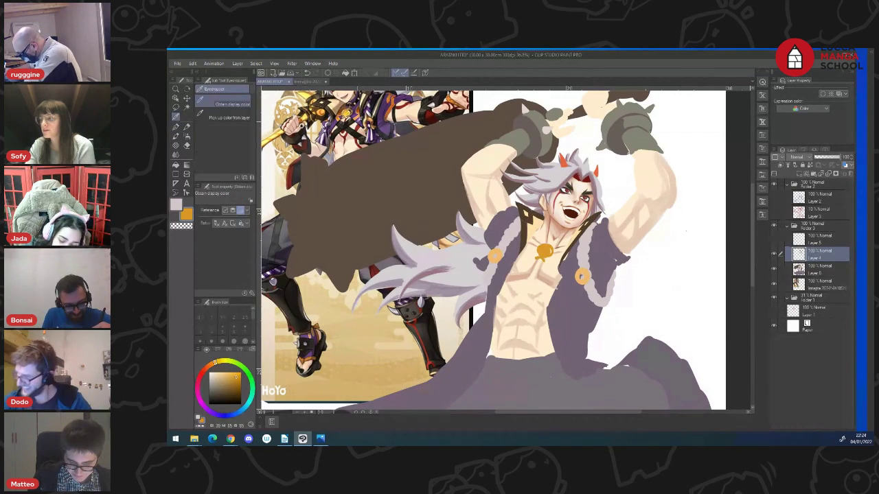
click(361, 117)
click(226, 384)
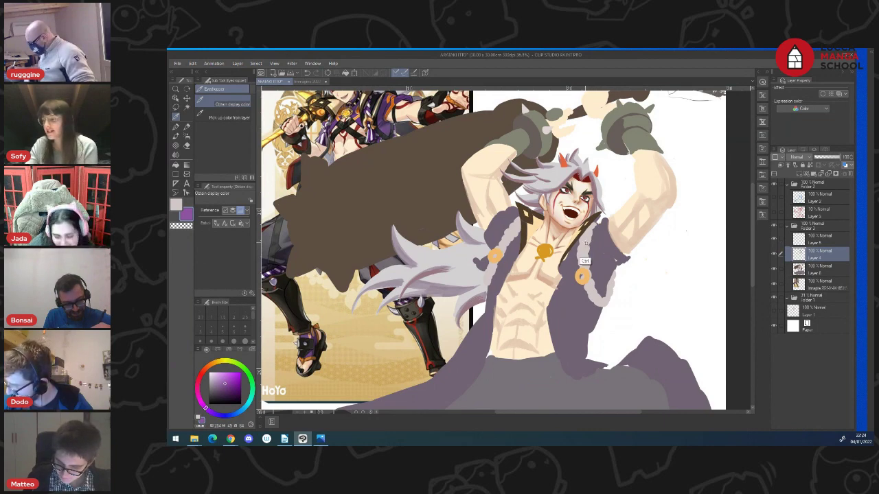
Examine the SKY gravestone and kneeling fairy sketch in the canvas's upper corner, and the whole illustration
drag(586, 261, 568, 252)
drag(639, 175, 643, 176)
scroll(643, 175, up, 5)
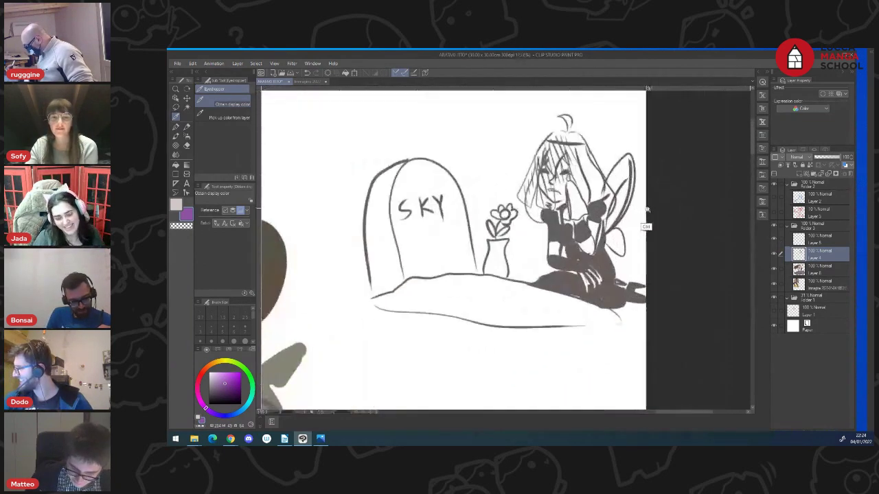
scroll(611, 129, up, 1)
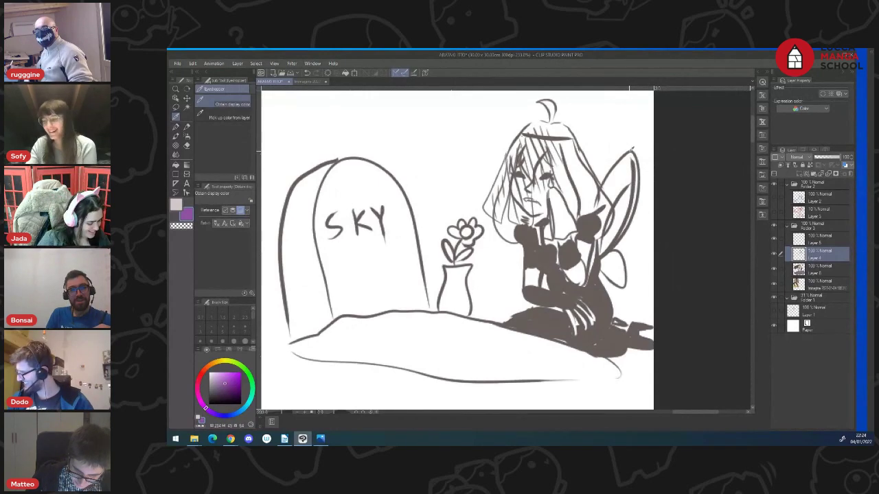
scroll(639, 199, down, 3)
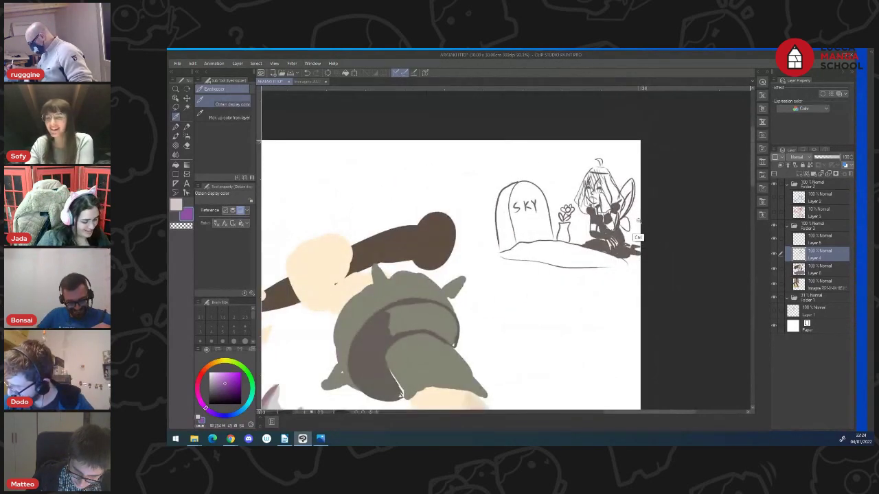
scroll(642, 247, up, 4)
click(628, 249)
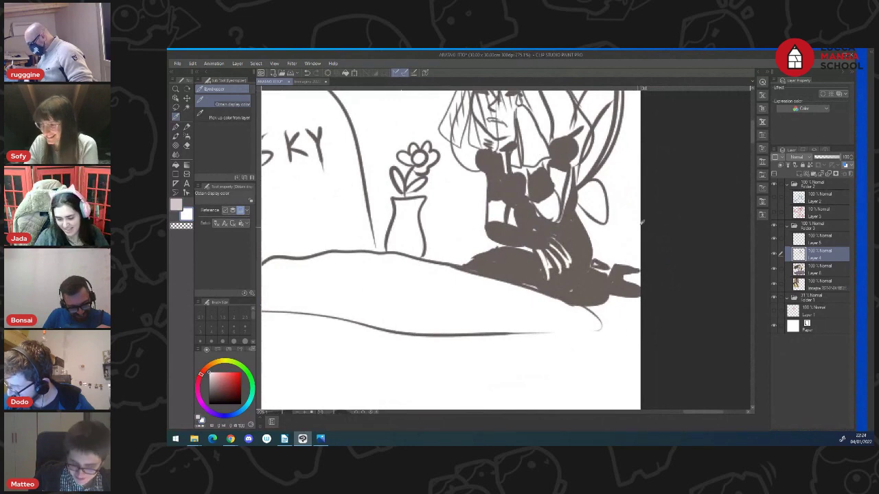
scroll(643, 222, down, 4)
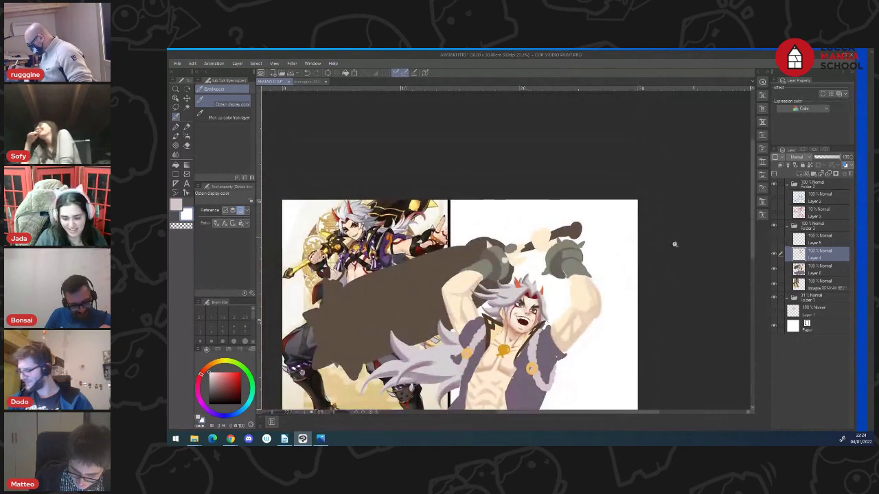
scroll(639, 302, down, 3)
scroll(638, 309, up, 6)
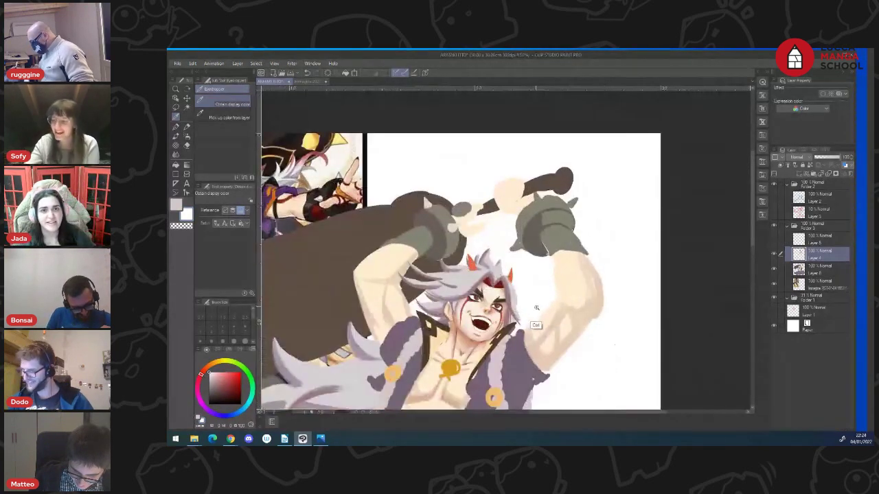
scroll(537, 308, down, 2)
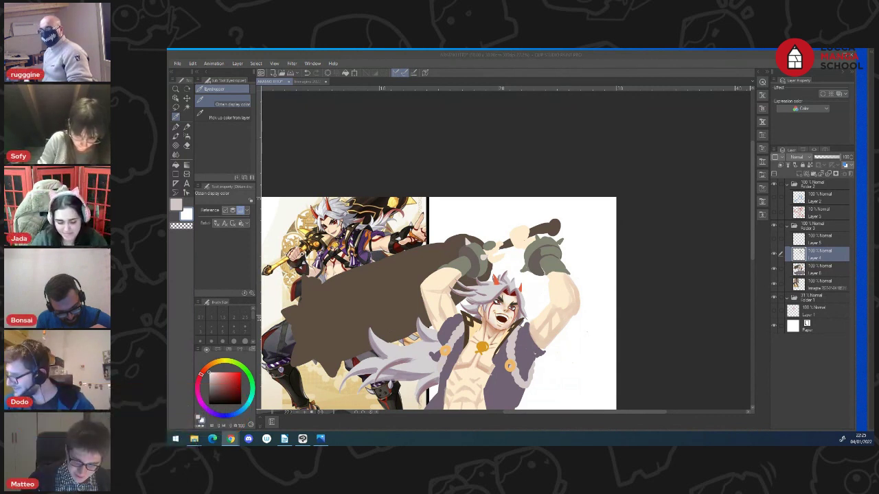
Sample purple from the reference artwork's outfit and draw a thin curved cord around the warrior's neck with the G-pen
click(585, 263)
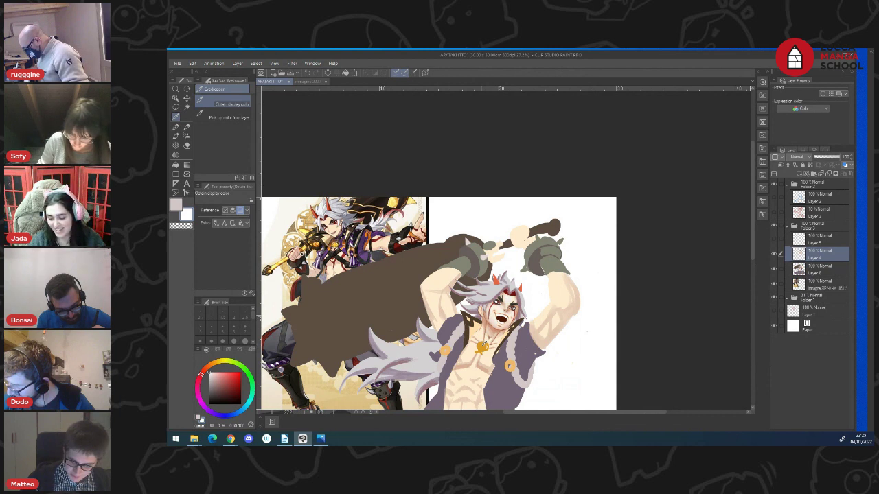
click(345, 247)
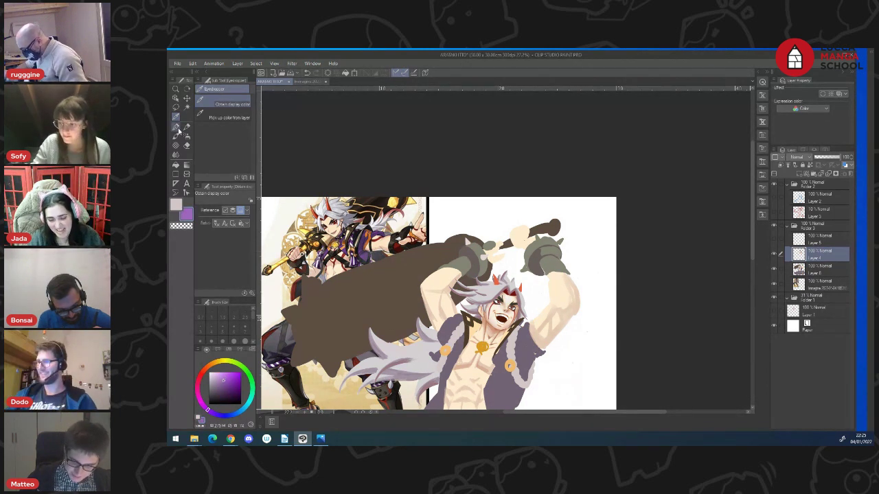
click(176, 127)
scroll(522, 284, up, 2)
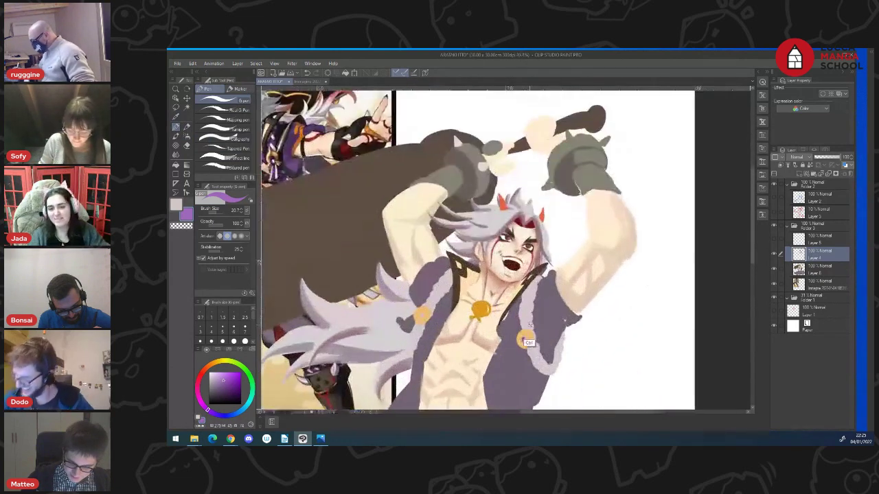
scroll(493, 297, down, 1)
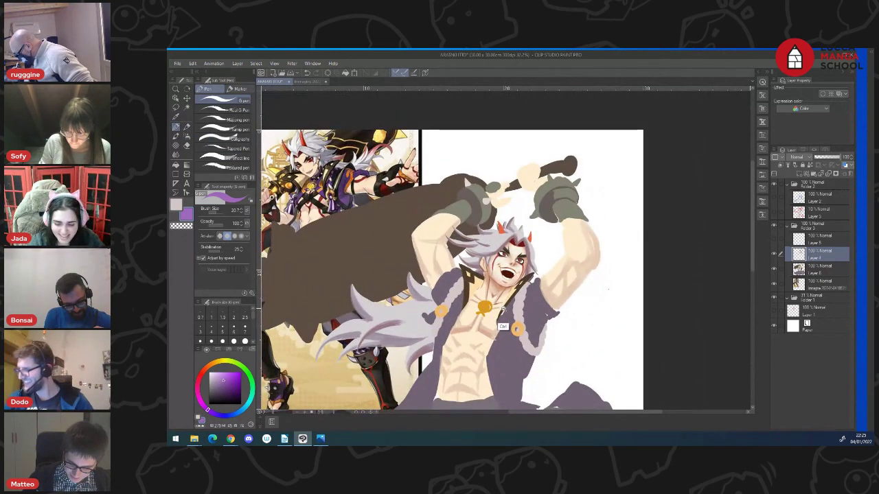
scroll(506, 306, up, 2)
mouse_move(464, 274)
mouse_down()
mouse_move(468, 264)
mouse_move(490, 282)
mouse_up()
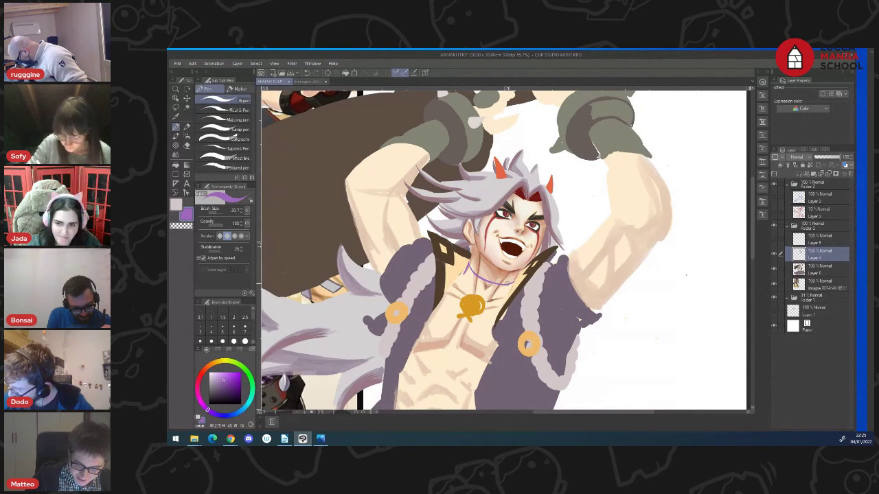
Widen the purple neck cord into a broad solid collar band around the warrior's neck with the G-pen
mouse_move(469, 263)
mouse_down()
mouse_move(470, 282)
mouse_move(505, 295)
mouse_move(467, 275)
mouse_move(487, 292)
mouse_up()
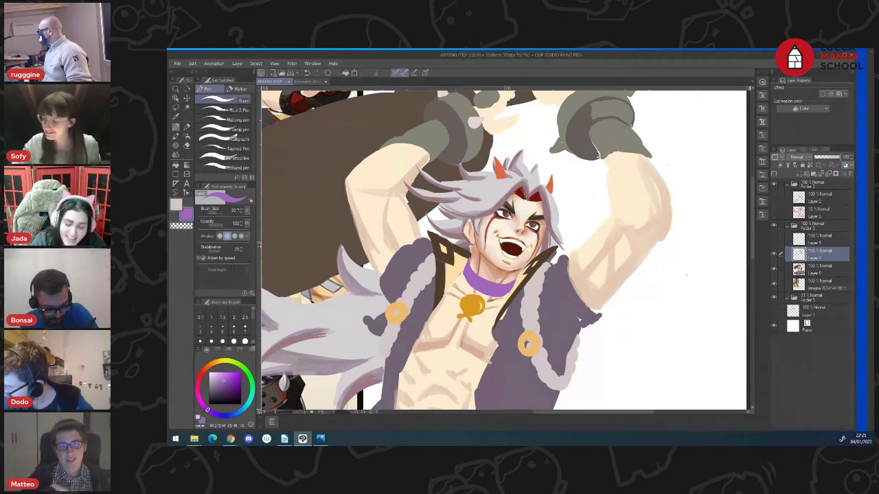
key(alt+Tab)
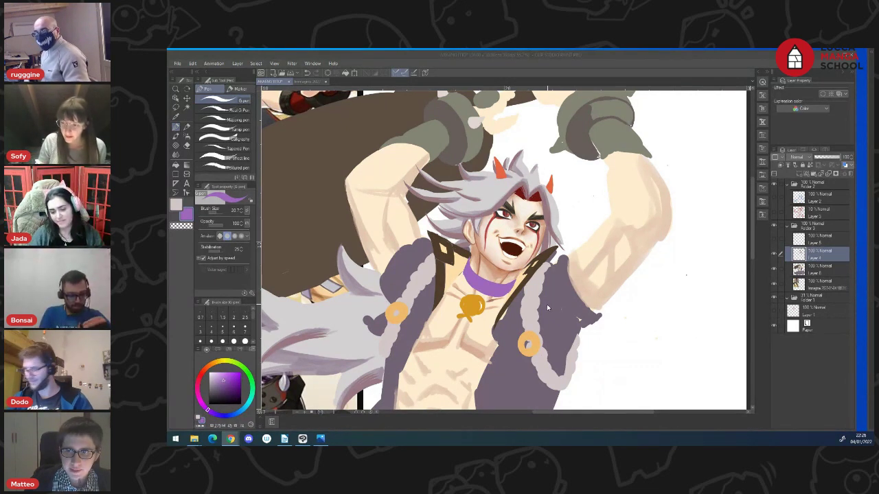
click(573, 198)
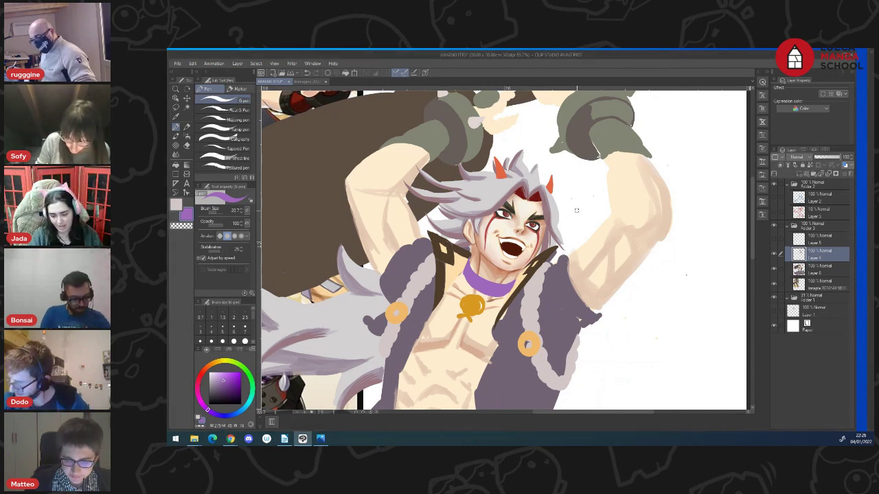
Draw a purple outline around the round golden pendant on the warrior's chest with the G-pen
scroll(577, 210, down, 3)
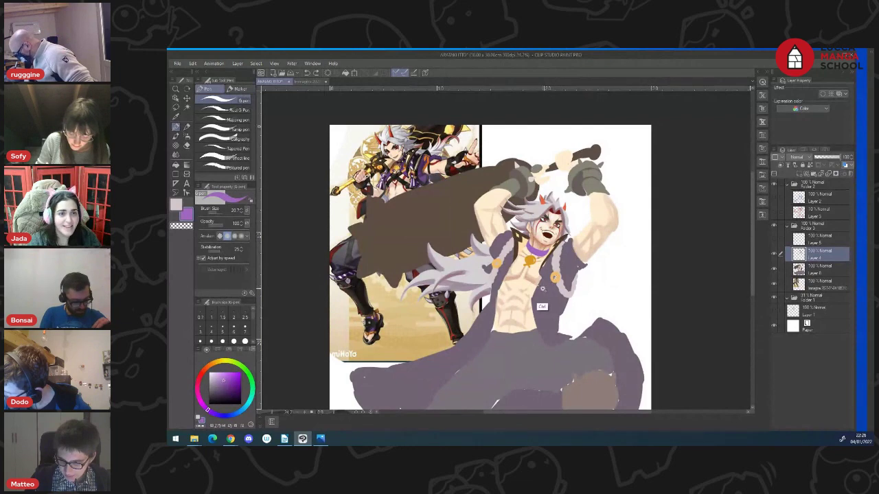
scroll(542, 290, up, 4)
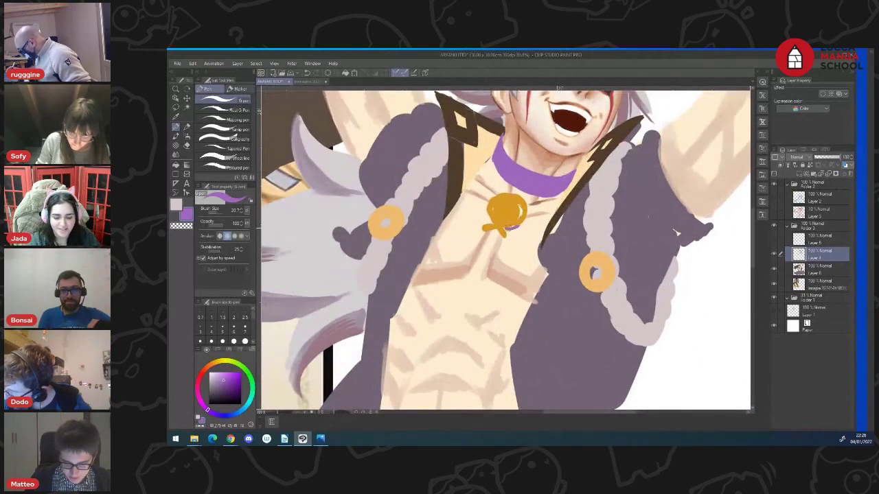
mouse_move(520, 226)
mouse_down()
mouse_move(491, 206)
mouse_move(492, 218)
mouse_move(523, 221)
mouse_move(528, 205)
mouse_move(518, 196)
mouse_move(526, 216)
mouse_up()
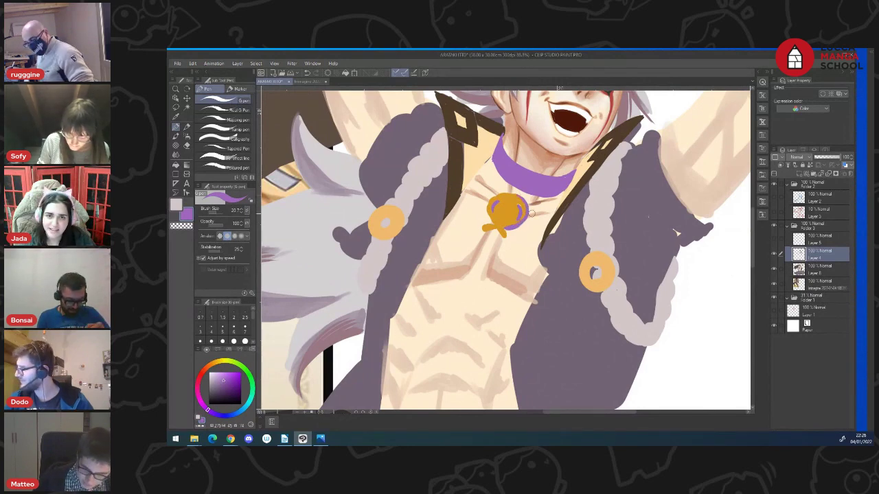
Draw two thin purple lines running diagonally from the pendant down to each edge of the open vest
scroll(532, 240, down, 5)
scroll(464, 206, down, 5)
scroll(412, 137, up, 3)
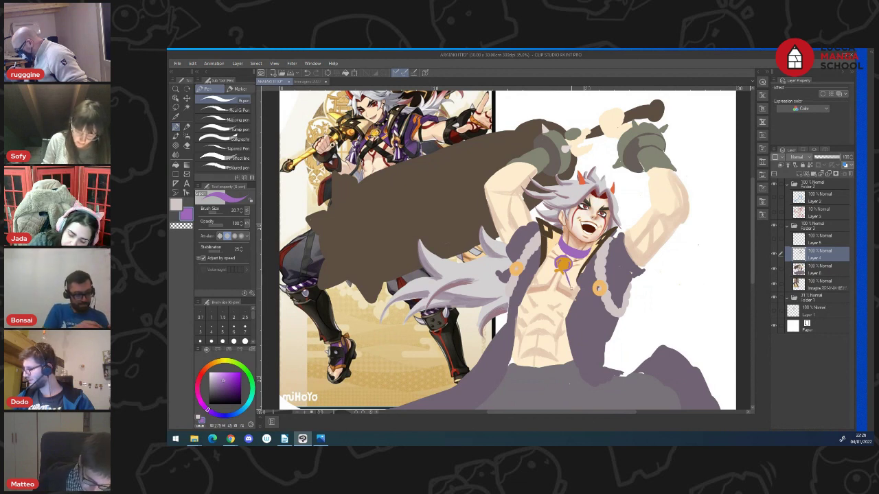
drag(565, 271, 576, 298)
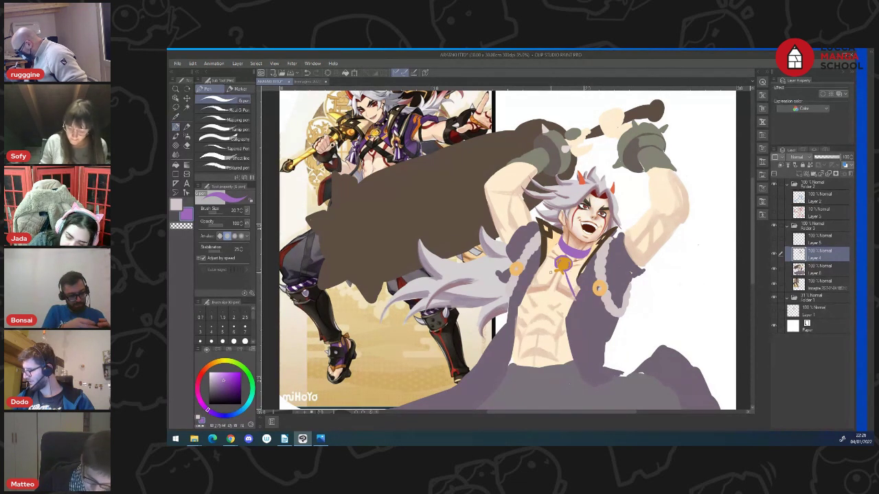
drag(557, 268, 532, 278)
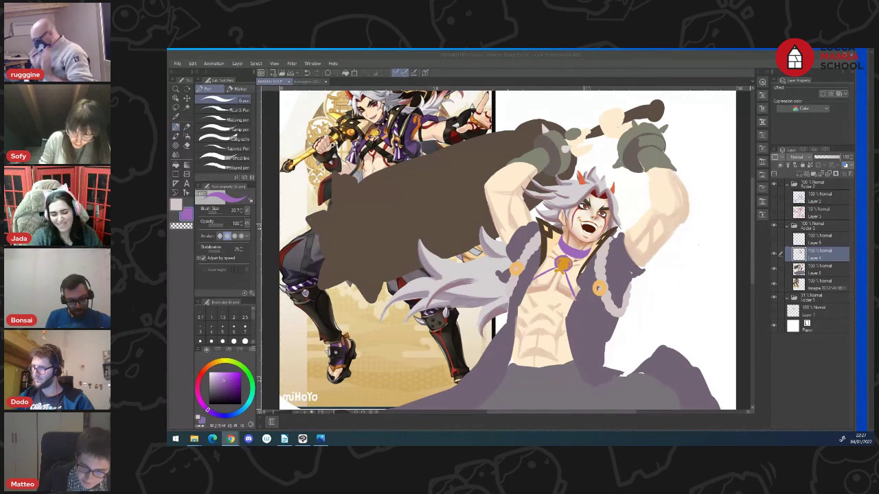
click(614, 288)
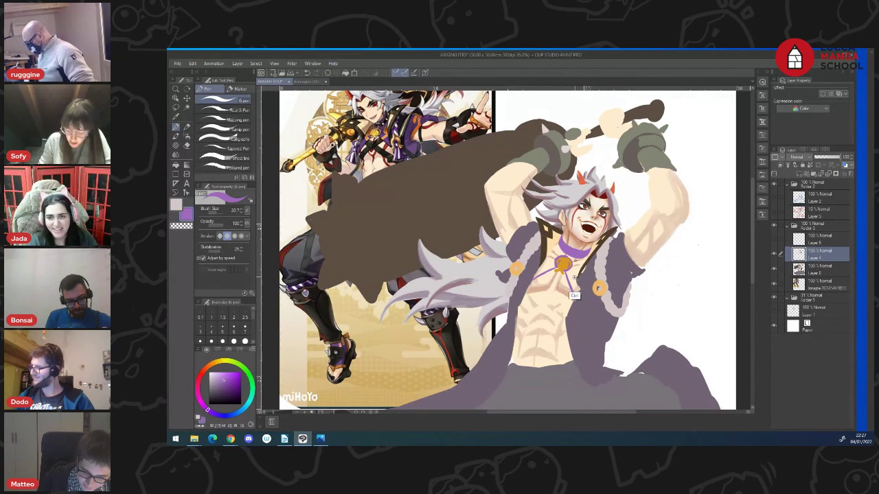
Outline both sides of the purple chest panel from the collar down to the ends of the diagonal lines
scroll(574, 277, up, 3)
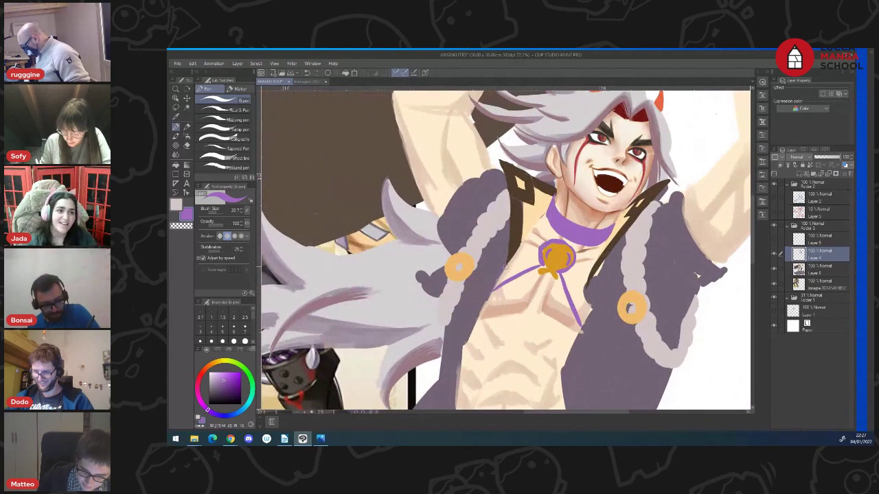
drag(493, 291, 547, 214)
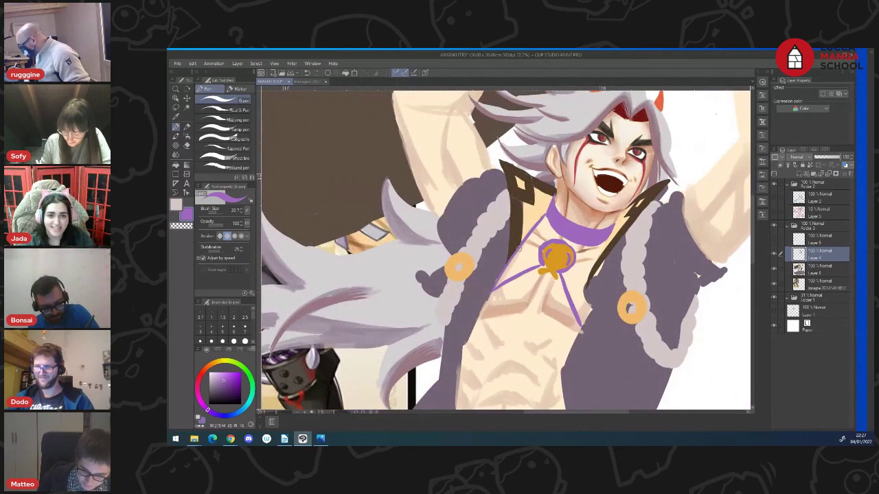
drag(605, 242, 586, 276)
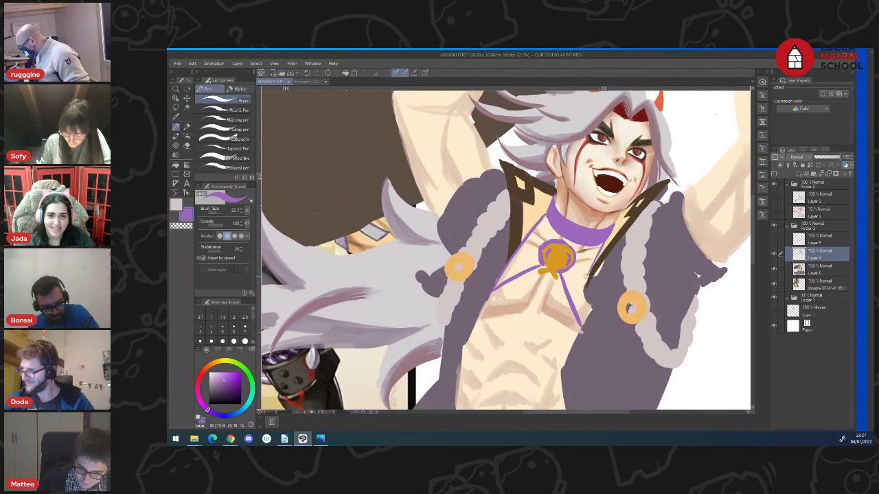
key(ctrl+z)
mouse_move(605, 243)
mouse_down()
mouse_move(583, 297)
mouse_move(582, 328)
mouse_up()
Fill the outlined chest panel between collar and diagonal lines with solid purple, painting around the golden pendant
drag(581, 289, 577, 317)
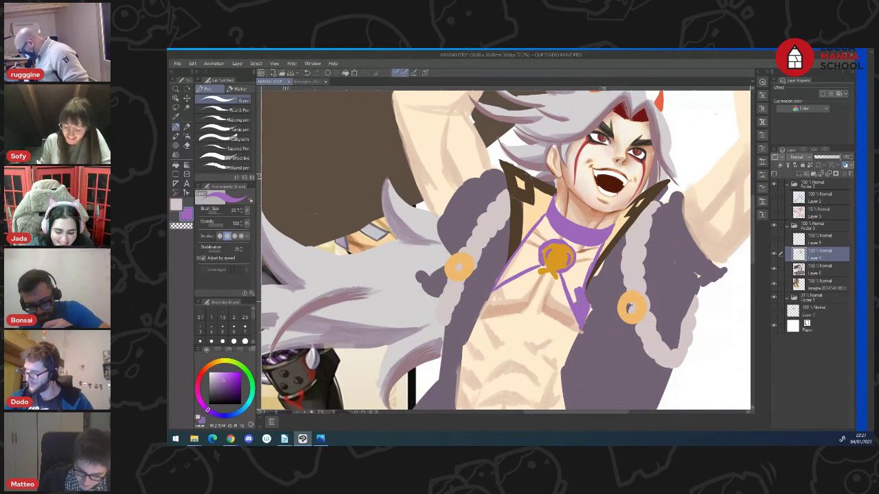
mouse_move(565, 274)
mouse_down()
mouse_move(576, 312)
mouse_move(590, 257)
mouse_move(564, 277)
mouse_move(596, 246)
mouse_up()
mouse_move(524, 248)
mouse_down()
mouse_move(547, 219)
mouse_move(559, 235)
mouse_up()
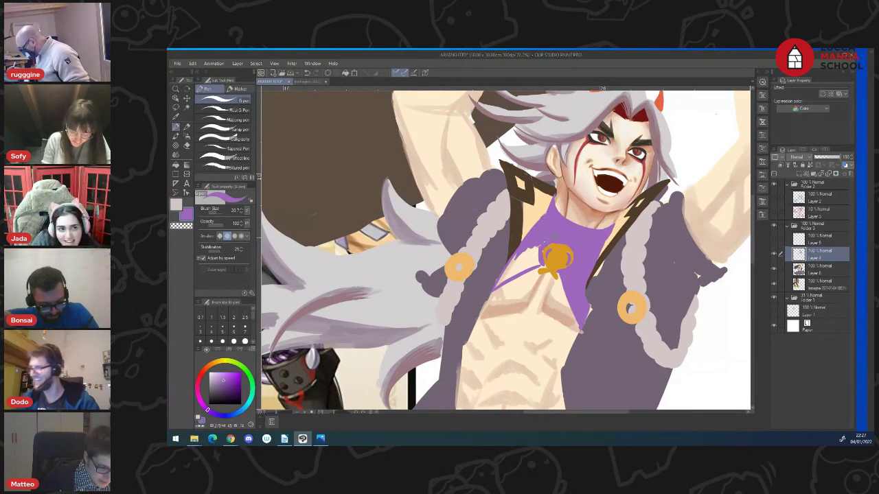
drag(527, 261, 540, 246)
drag(507, 272, 516, 254)
mouse_move(496, 289)
mouse_down()
mouse_move(529, 250)
mouse_move(540, 261)
mouse_up()
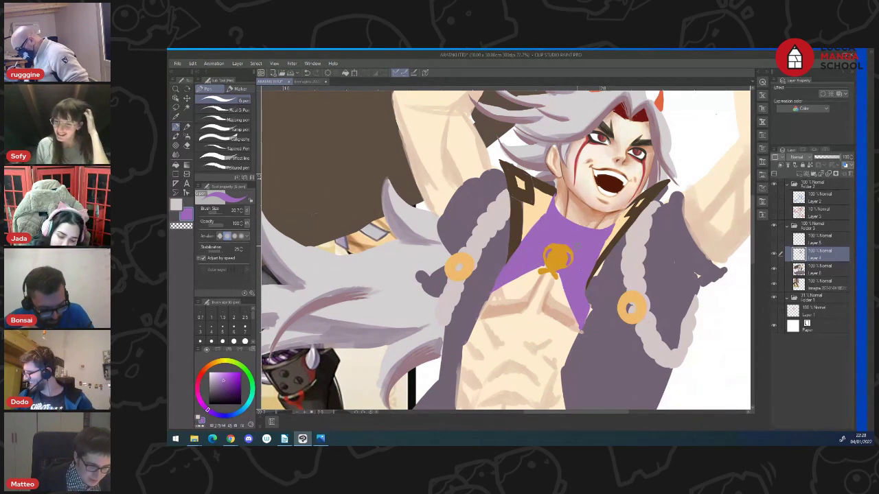
drag(575, 250, 553, 246)
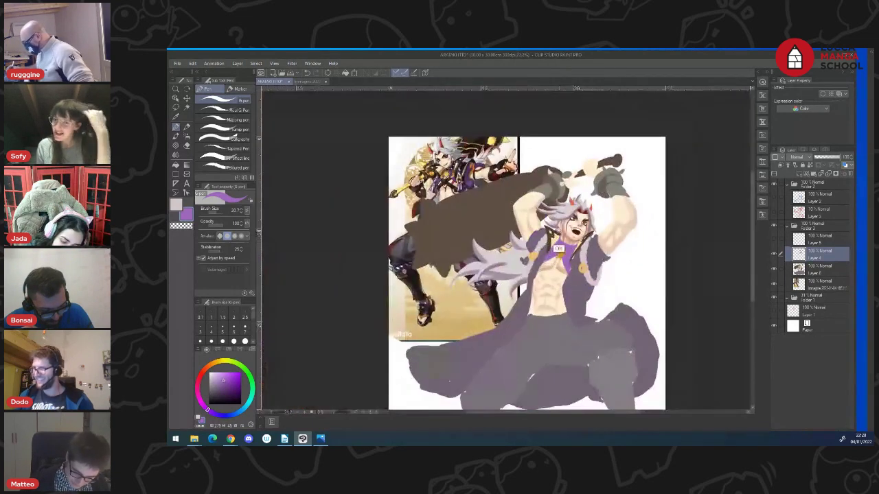
Compare the warrior's painted purple chest panel with the outfit in the reference artwork
scroll(559, 249, up, 4)
scroll(570, 274, down, 2)
scroll(597, 285, up, 3)
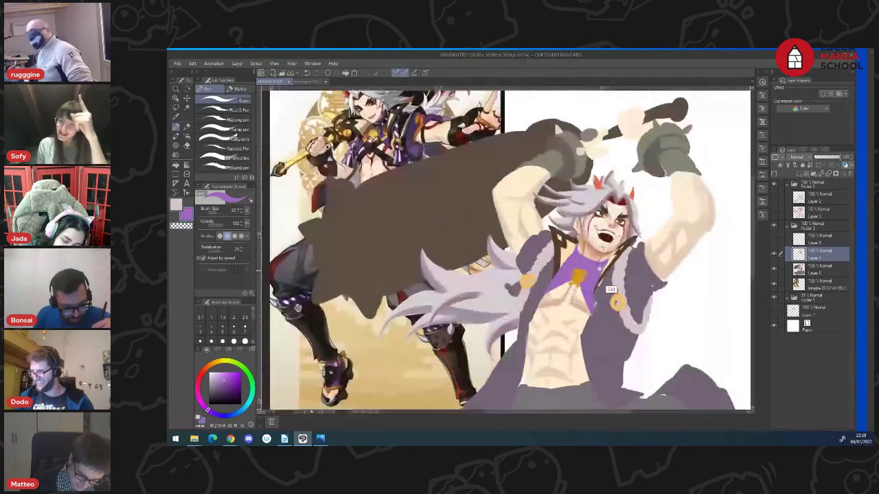
scroll(609, 287, up, 2)
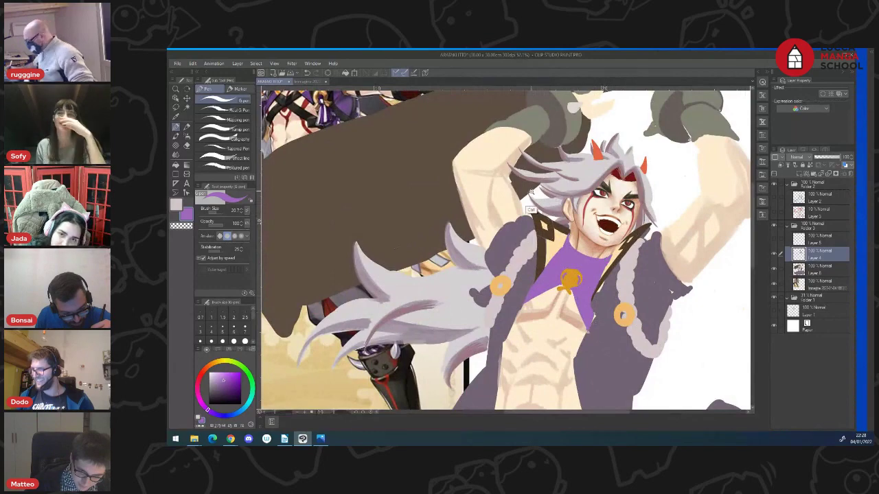
scroll(480, 199, down, 3)
scroll(433, 162, up, 4)
scroll(442, 143, down, 3)
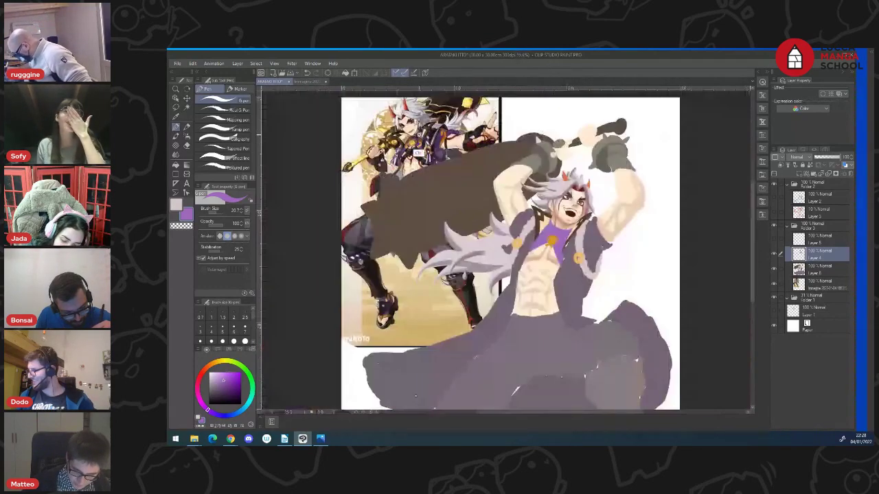
scroll(563, 227, up, 3)
scroll(535, 212, down, 3)
scroll(525, 204, up, 4)
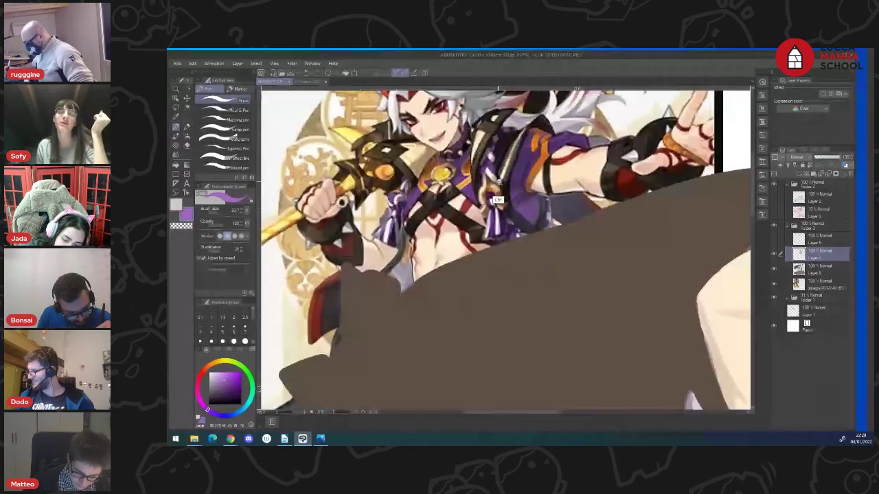
Sample light orange from the reference artwork's outfit and return to the G-pen
key(i)
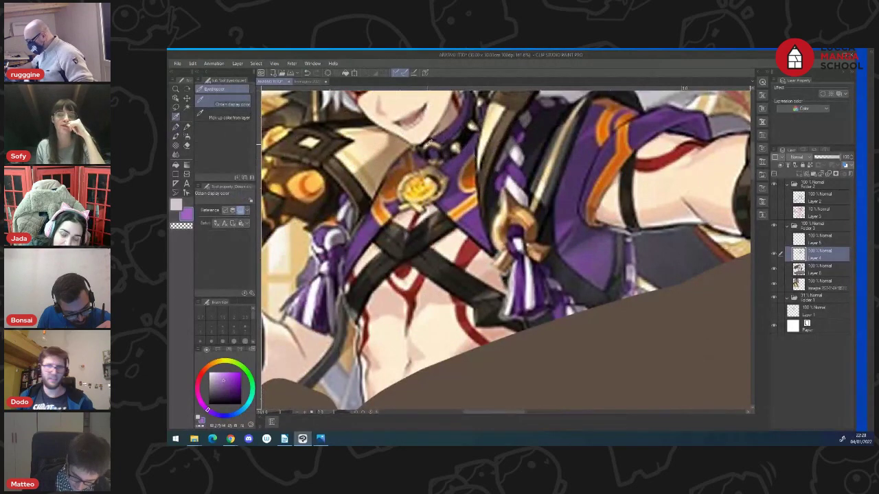
click(429, 143)
click(434, 141)
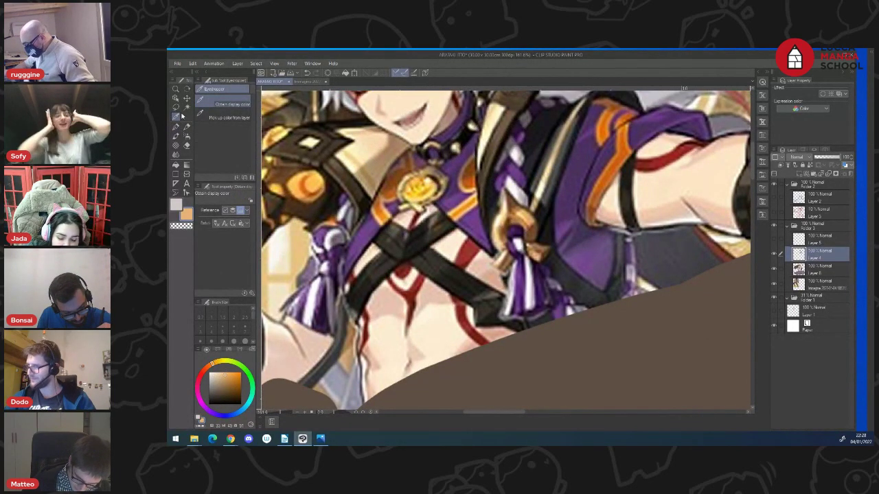
click(176, 127)
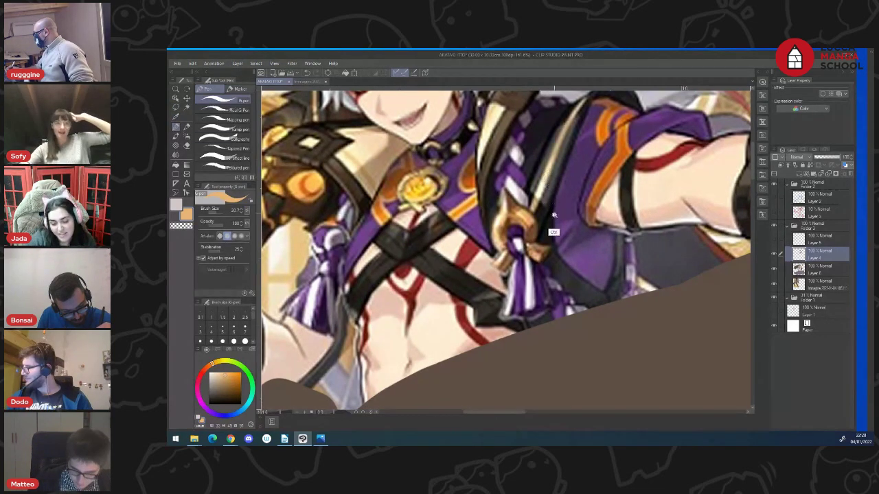
scroll(553, 234, down, 1)
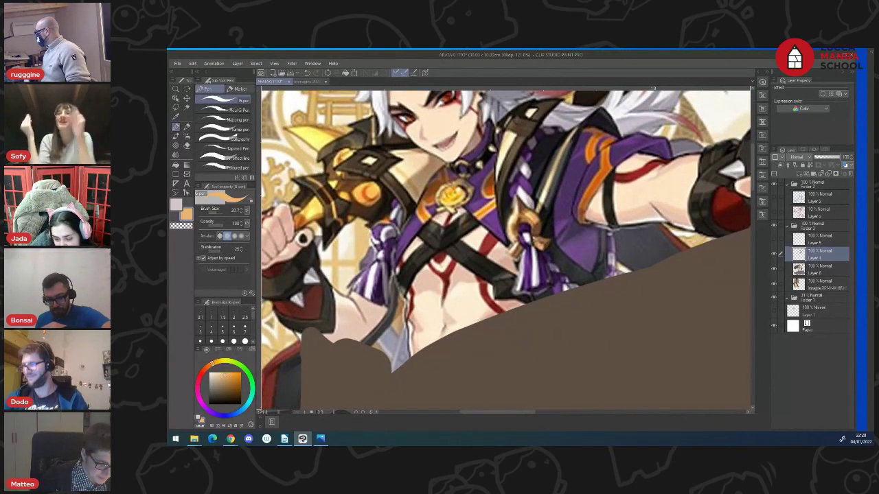
Draw a small light orange ring on the front of the purple collar, just above the golden pendant
key(alt+Tab)
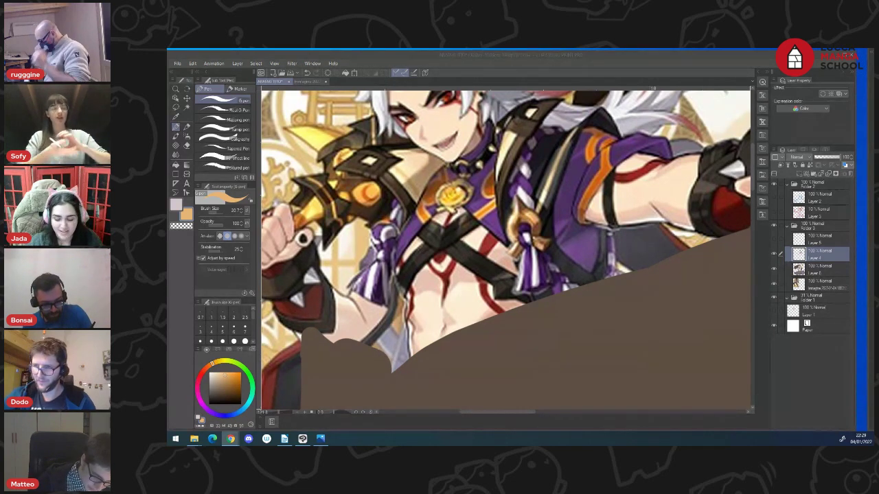
click(650, 252)
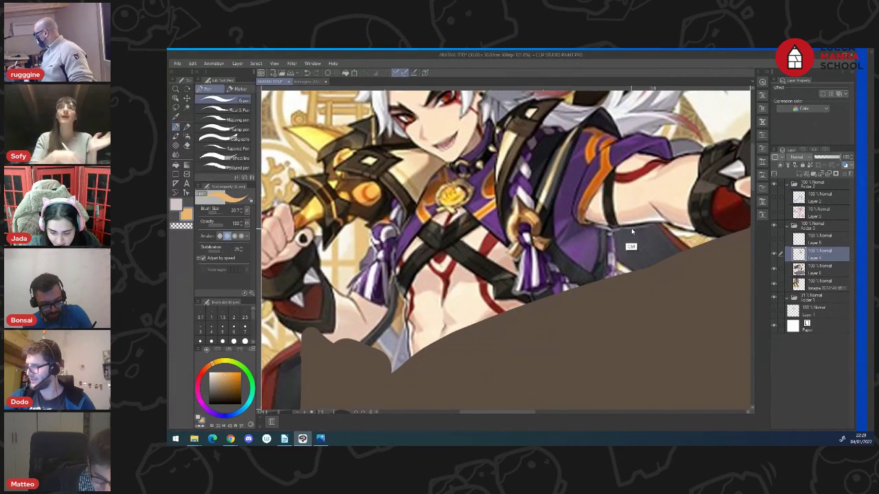
scroll(623, 228, down, 8)
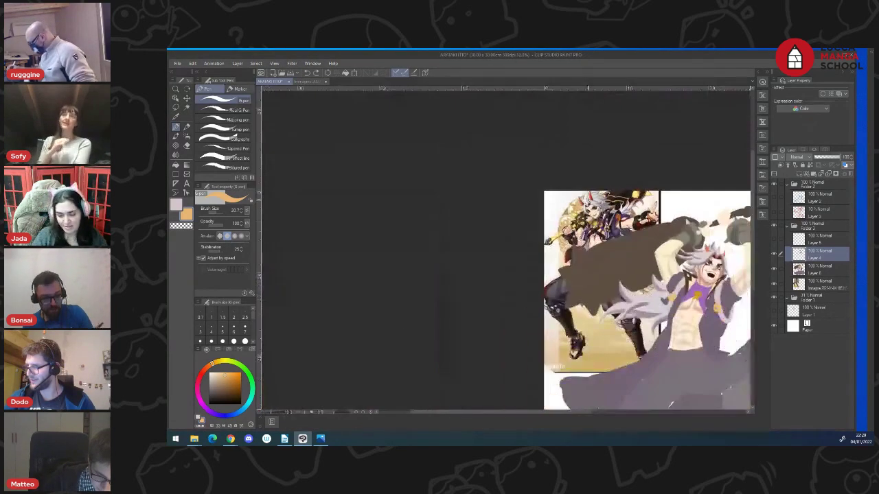
scroll(752, 293, up, 3)
scroll(752, 294, up, 3)
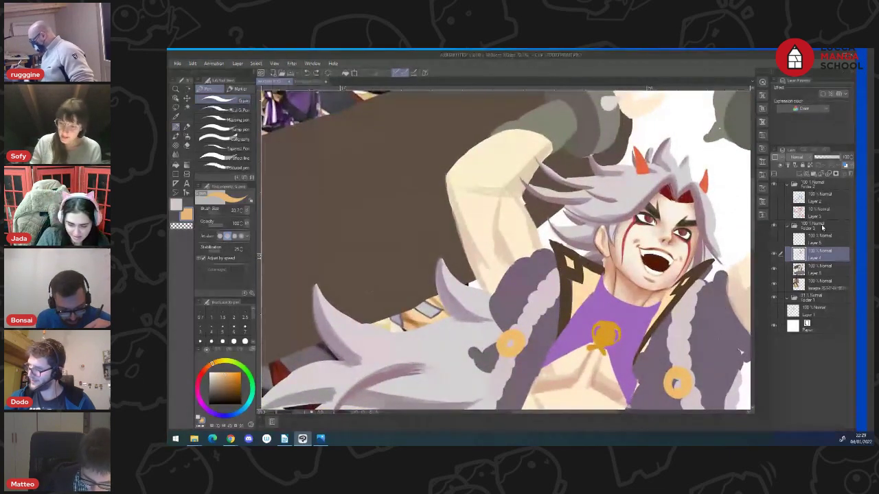
click(774, 255)
click(775, 255)
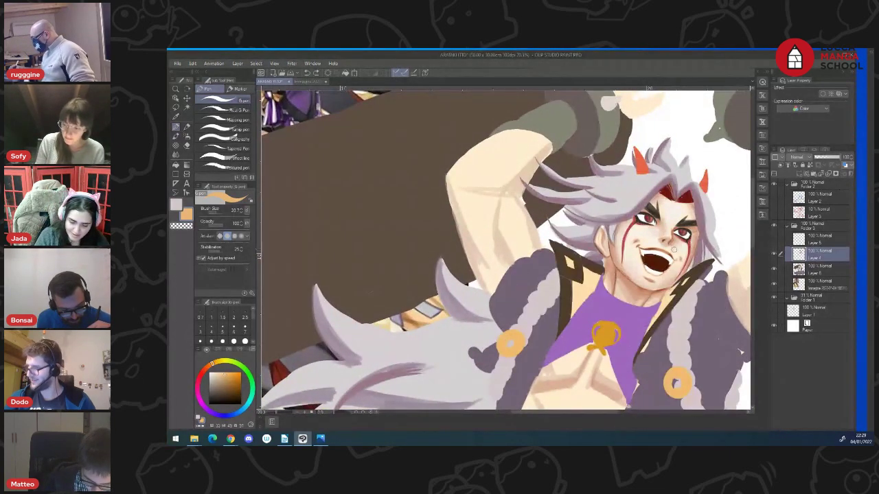
scroll(646, 289, down, 4)
scroll(646, 288, up, 2)
scroll(646, 306, up, 1)
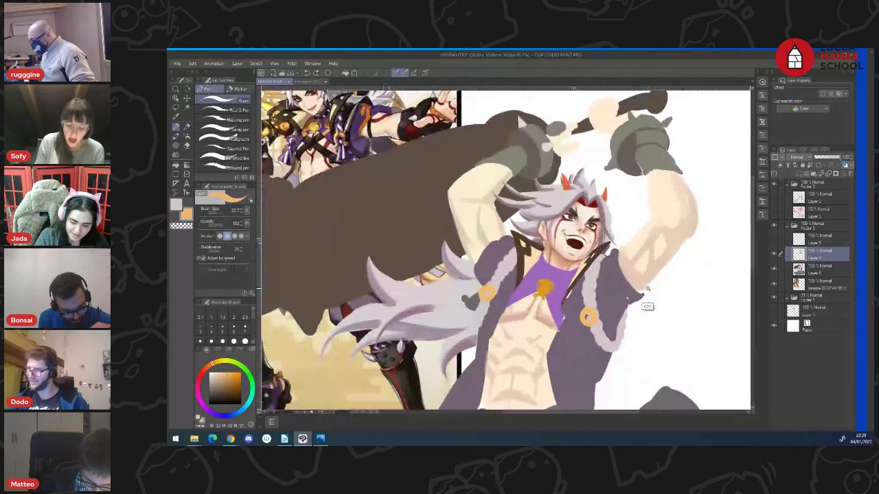
scroll(584, 264, up, 2)
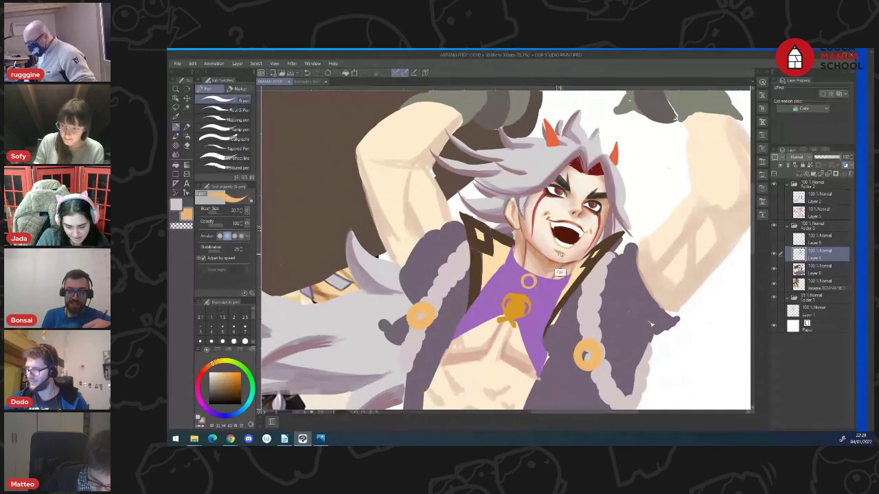
Sample a near-black tone from the reference artwork's outfit with the Eyedropper
scroll(562, 274, down, 5)
scroll(400, 172, up, 1)
scroll(403, 158, up, 1)
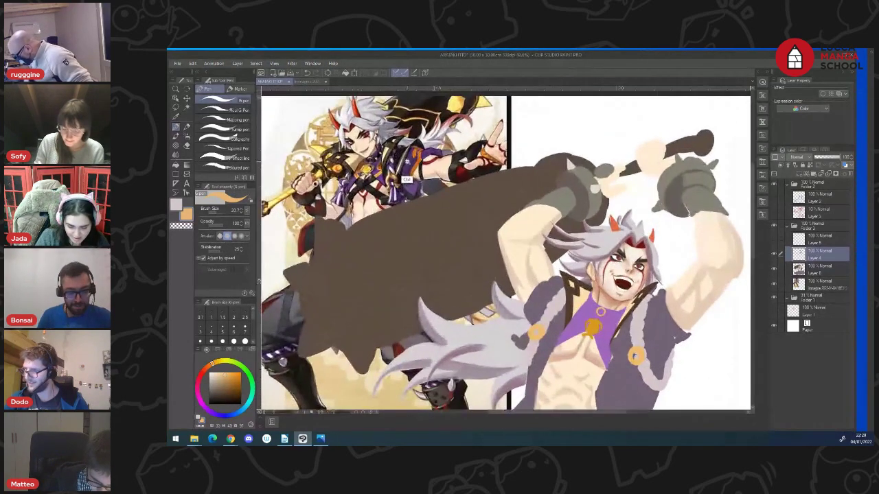
scroll(407, 162, down, 3)
scroll(526, 241, up, 2)
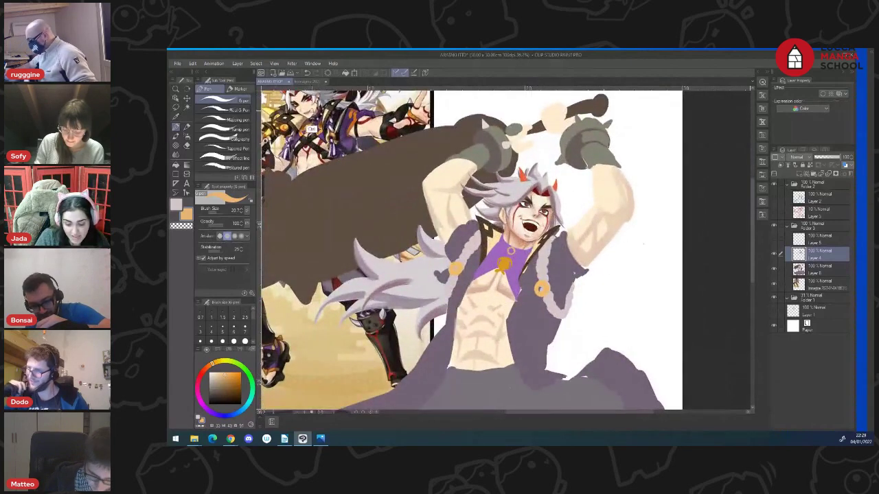
drag(313, 111, 332, 121)
key(alt)
click(337, 129)
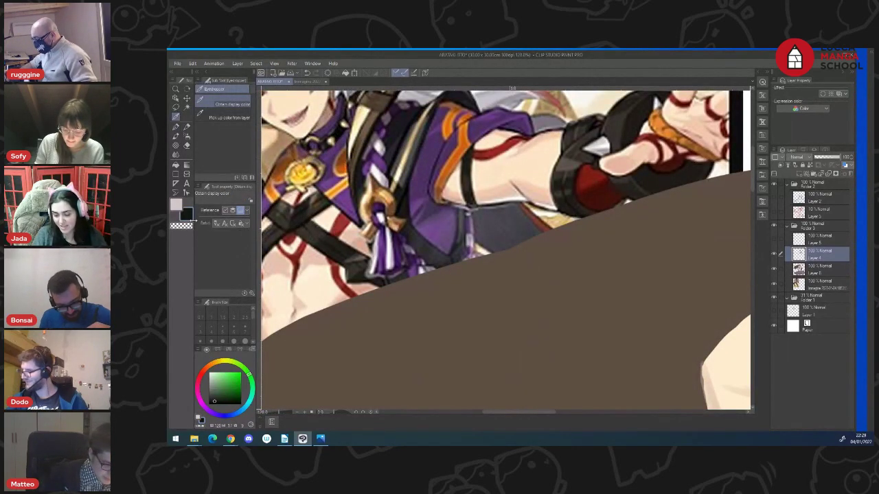
Outline a dark green choker band around the purple collar on both sides of the orange ring with the G-pen
click(214, 393)
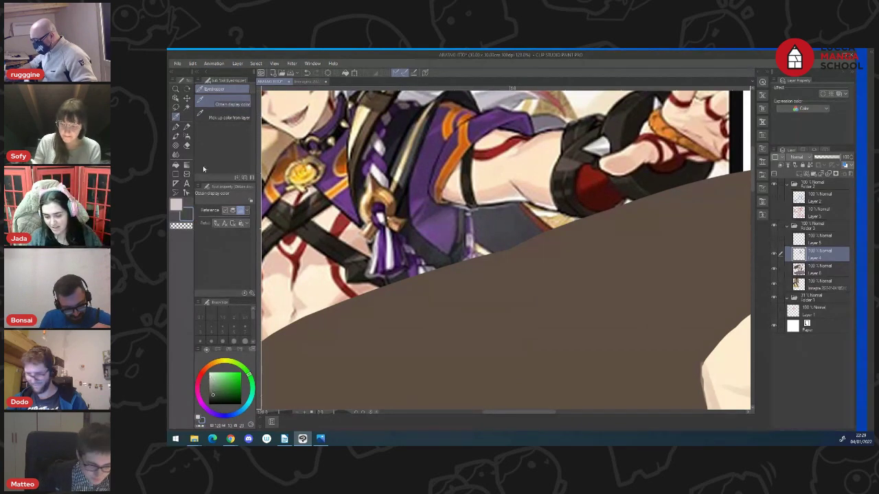
key(p)
scroll(481, 261, down, 5)
scroll(541, 263, up, 5)
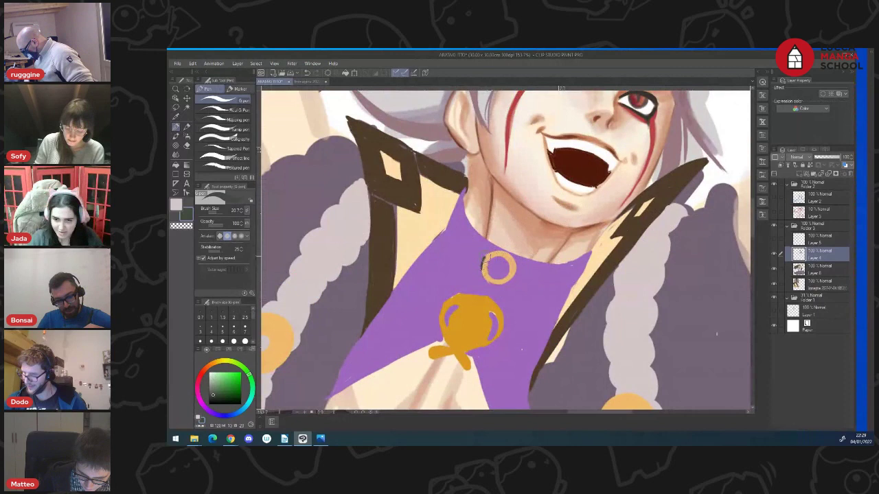
mouse_move(482, 259)
mouse_down()
mouse_move(484, 273)
mouse_move(489, 261)
mouse_move(508, 279)
mouse_move(510, 266)
mouse_move(460, 254)
mouse_move(445, 223)
mouse_move(458, 195)
mouse_move(469, 239)
mouse_move(488, 258)
mouse_move(550, 276)
mouse_move(534, 273)
mouse_move(569, 274)
mouse_move(588, 262)
mouse_move(581, 271)
mouse_up()
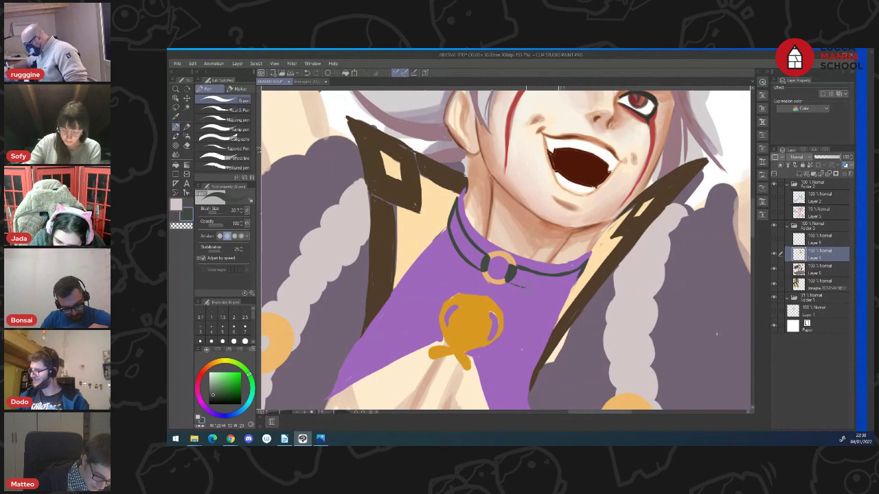
mouse_move(511, 280)
mouse_down()
mouse_move(570, 290)
mouse_move(584, 269)
mouse_up()
Fill both outlined halves of the choker band with the same dark green
key(g)
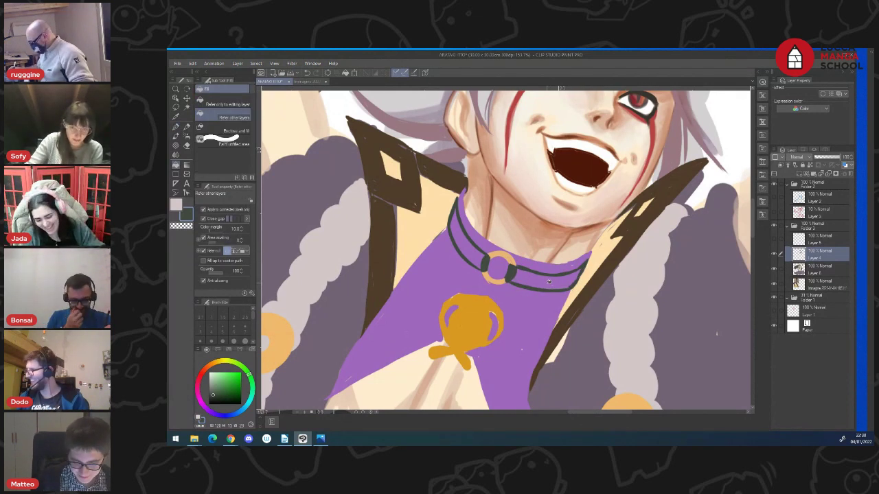
click(549, 281)
click(467, 242)
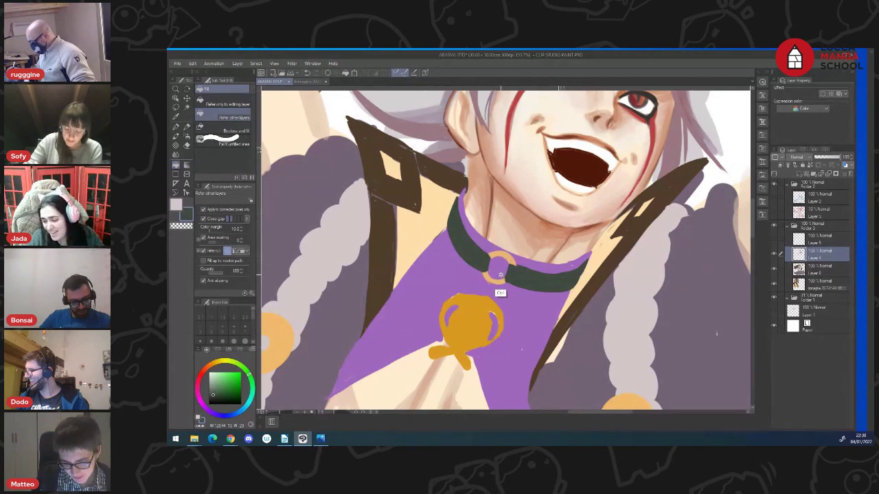
Check the choker in the reference artwork, sample the light orange of the collar ring and return to the G-pen
drag(500, 274, 484, 258)
drag(394, 208, 381, 201)
drag(321, 154, 344, 157)
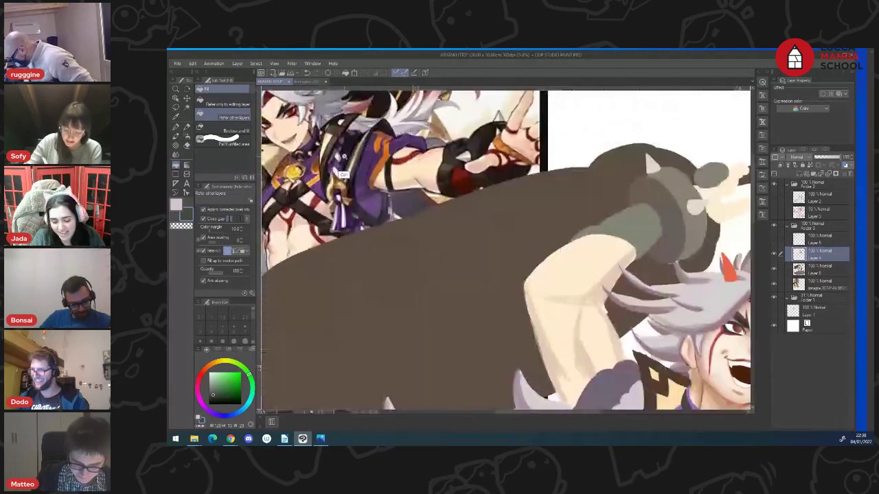
scroll(343, 157, down, 5)
scroll(546, 297, up, 6)
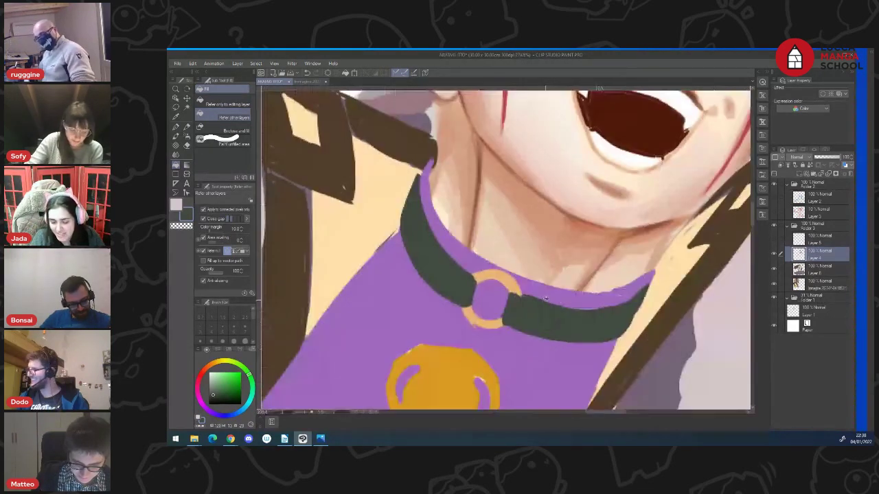
key(i)
click(511, 278)
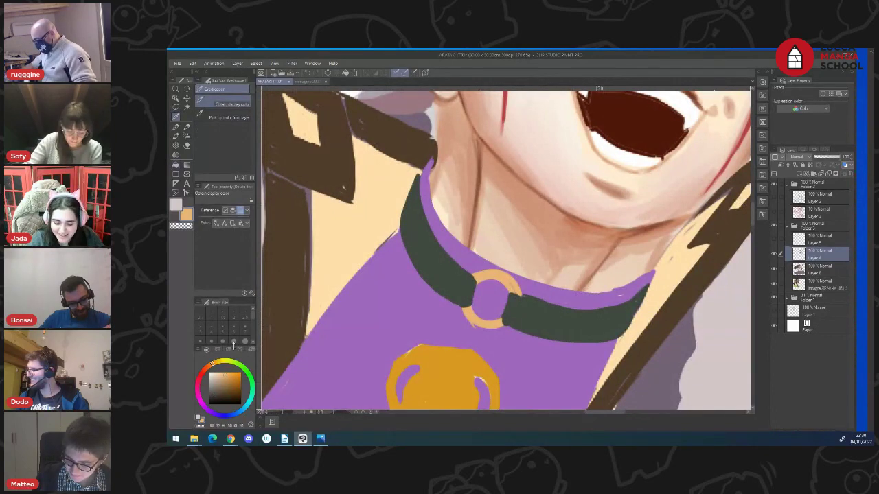
key(p)
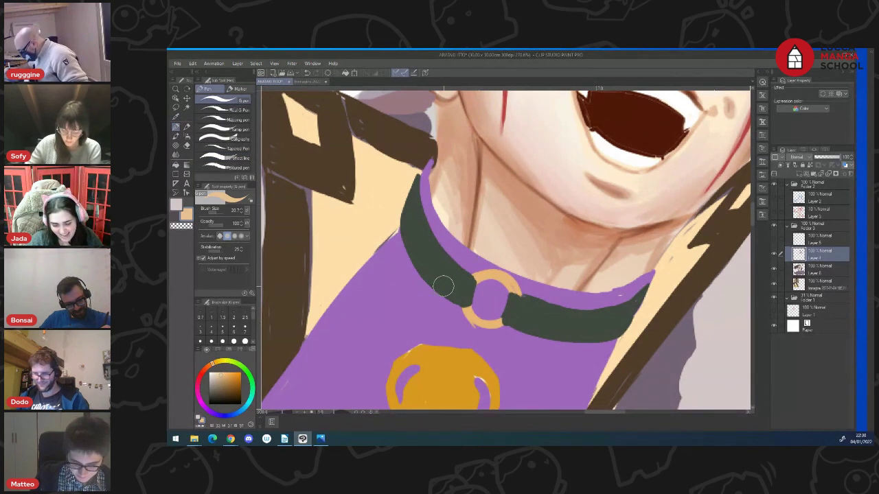
Paint light orange pointed spikes along the dark green choker, three on one side of the ring and two on the other
mouse_move(443, 286)
mouse_down()
mouse_move(420, 282)
mouse_move(441, 269)
mouse_move(429, 281)
mouse_move(440, 274)
mouse_move(433, 278)
mouse_move(441, 282)
mouse_up()
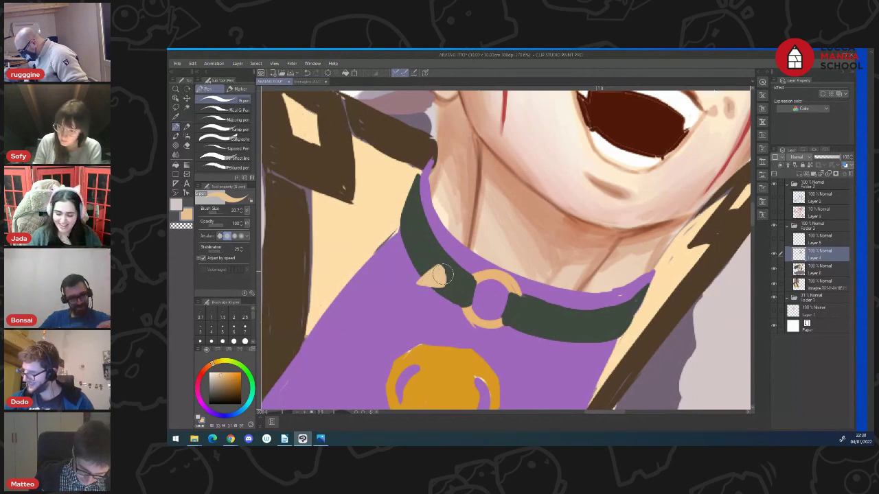
mouse_move(541, 336)
mouse_down()
mouse_move(537, 324)
mouse_move(552, 318)
mouse_move(543, 333)
mouse_move(537, 322)
mouse_move(548, 329)
mouse_move(550, 322)
mouse_move(542, 333)
mouse_move(540, 324)
mouse_move(550, 329)
mouse_move(544, 336)
mouse_up()
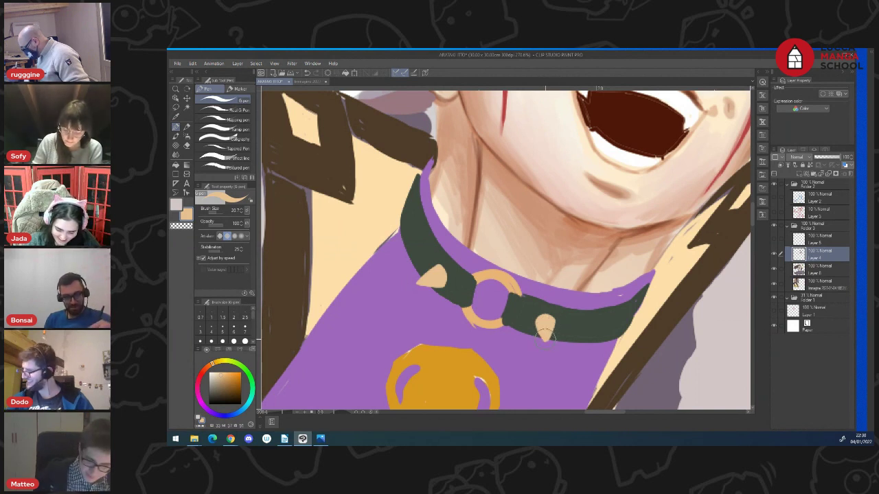
mouse_move(417, 244)
mouse_down()
mouse_move(395, 232)
mouse_move(415, 224)
mouse_move(405, 237)
mouse_move(397, 231)
mouse_move(412, 228)
mouse_move(416, 240)
mouse_move(396, 234)
mouse_up()
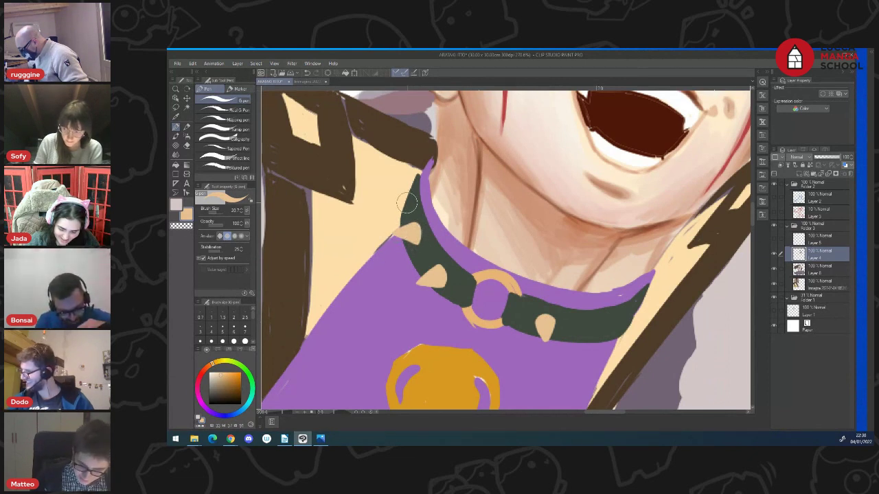
mouse_move(407, 200)
mouse_down()
mouse_move(390, 187)
mouse_move(409, 190)
mouse_move(388, 186)
mouse_move(405, 203)
mouse_move(409, 191)
mouse_move(394, 184)
mouse_move(391, 194)
mouse_move(403, 179)
mouse_up()
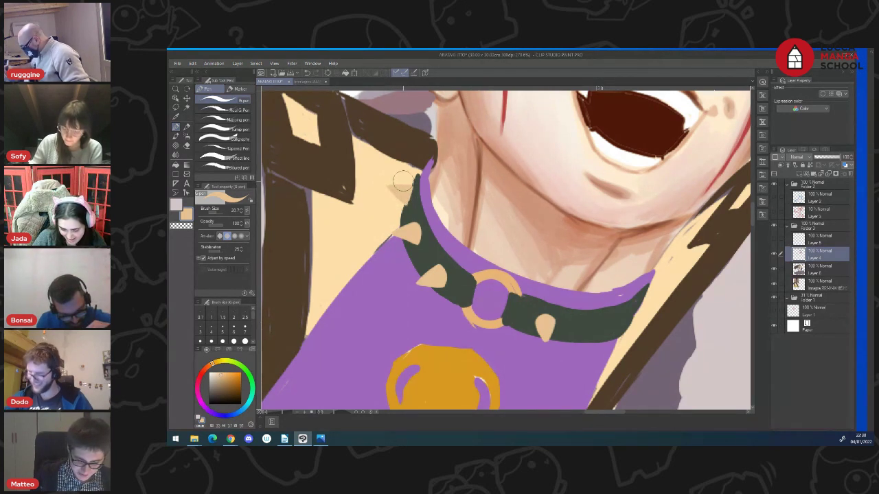
mouse_move(592, 335)
mouse_down()
mouse_move(604, 323)
mouse_move(595, 320)
mouse_move(601, 333)
mouse_move(591, 338)
mouse_move(603, 332)
mouse_up()
drag(534, 320, 549, 335)
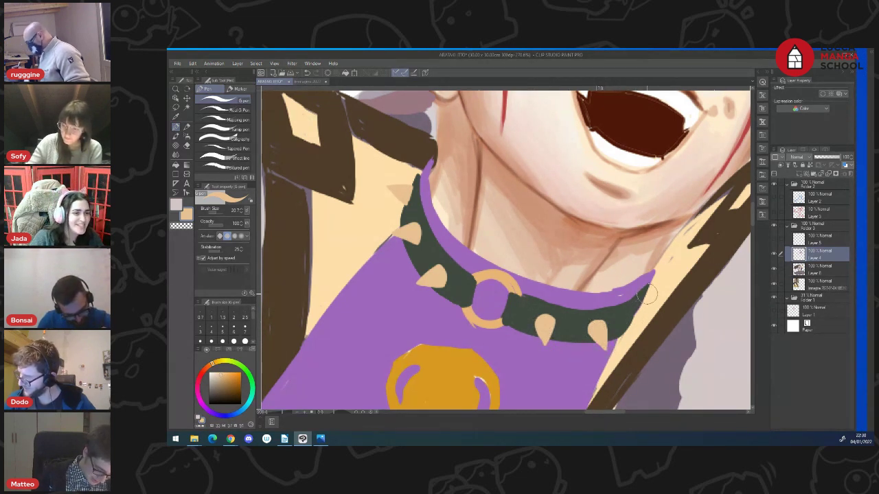
Try another light orange stroke at the choker's far end beside the collar tip and undo it
mouse_move(647, 294)
mouse_down()
mouse_move(641, 305)
mouse_move(653, 284)
mouse_up()
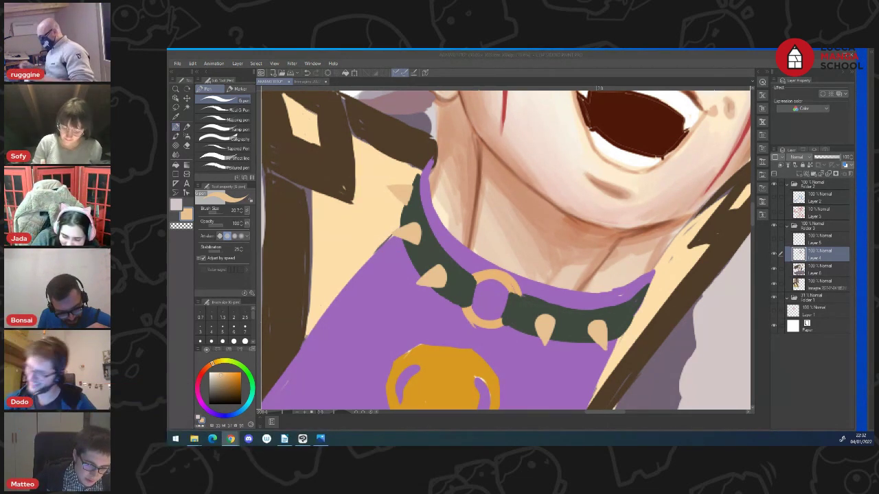
click(647, 267)
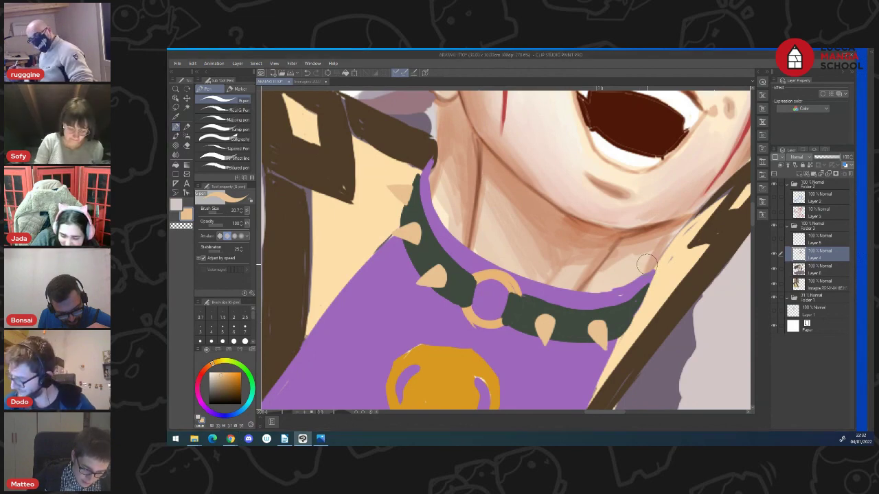
key(ctrl+z)
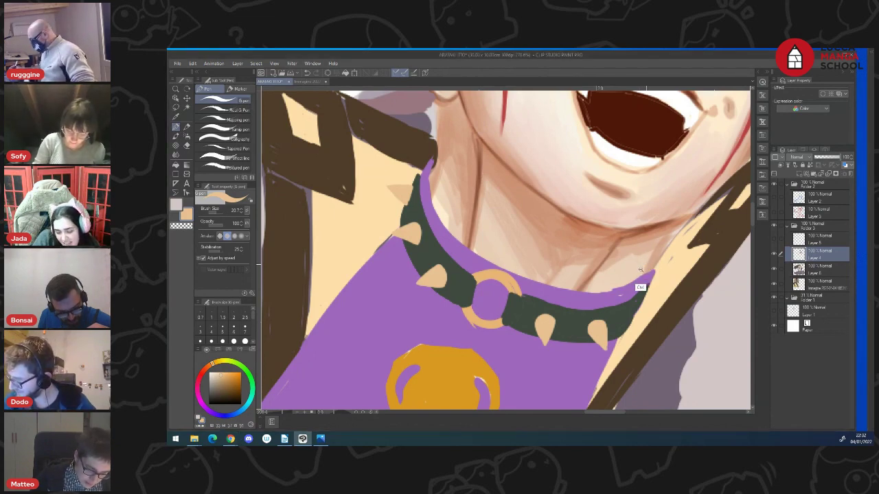
scroll(645, 268, down, 5)
scroll(666, 302, down, 4)
scroll(686, 335, up, 2)
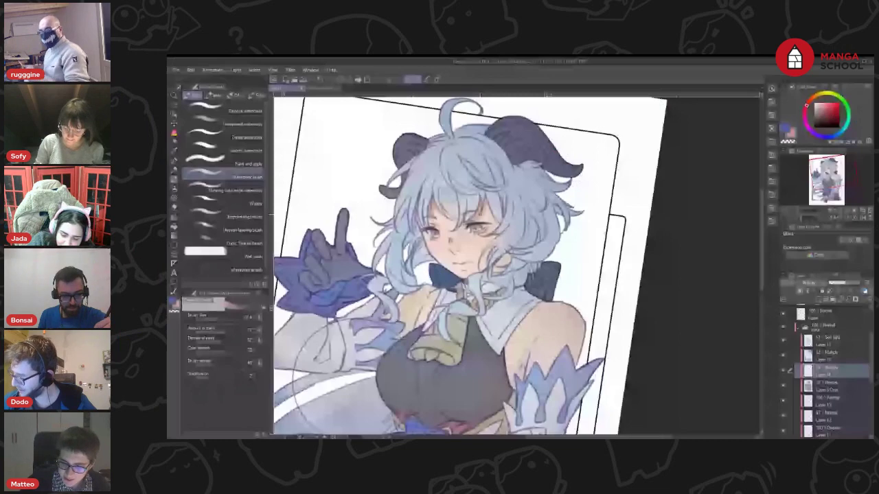
Save the illustration of the blue-haired horned character
drag(487, 209, 462, 206)
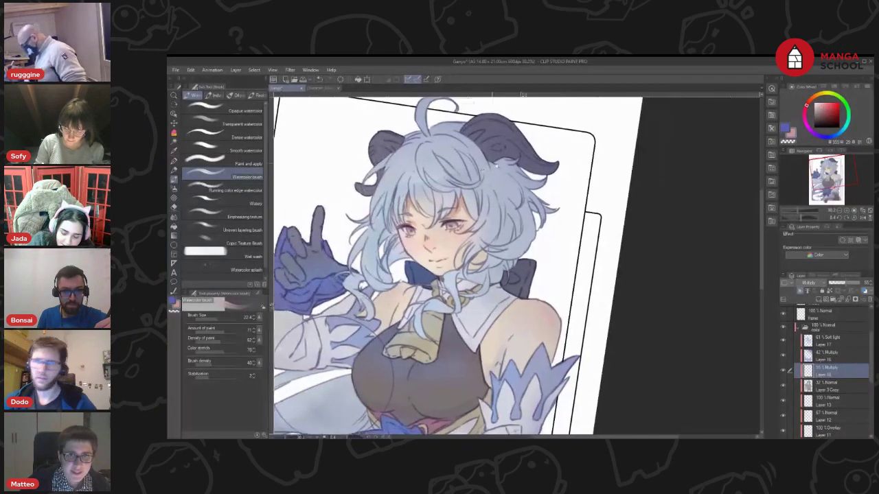
click(303, 81)
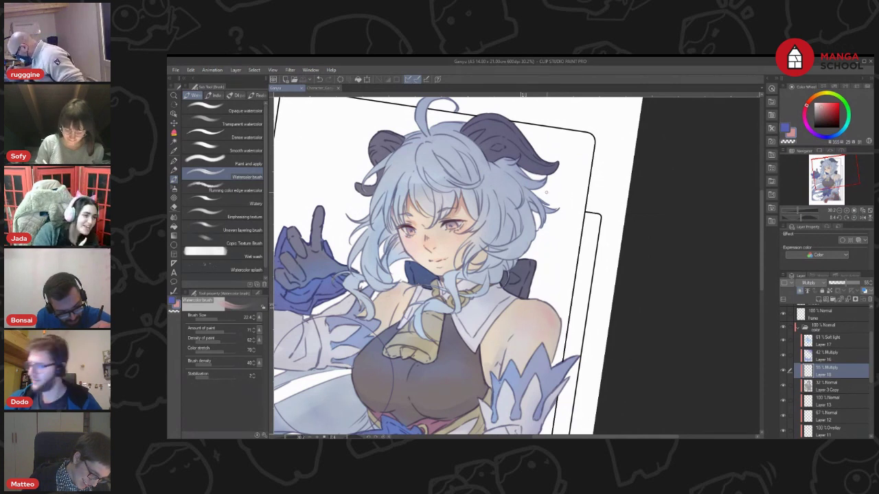
drag(550, 213, 581, 220)
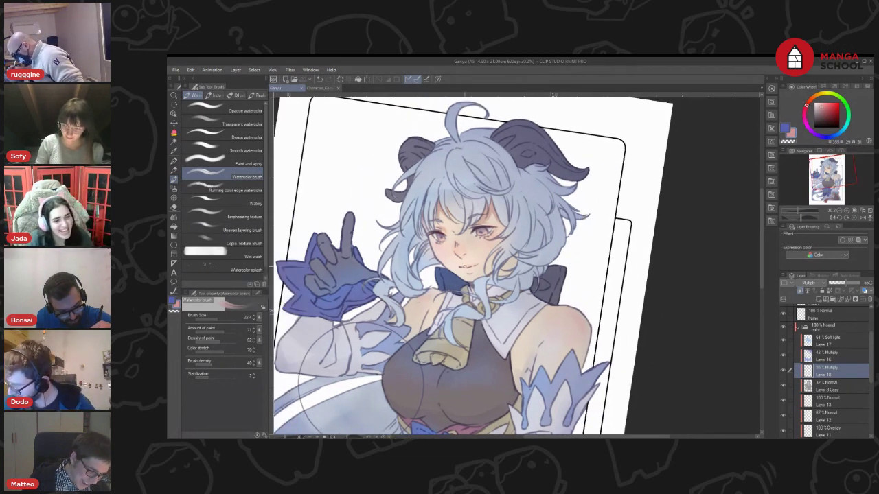
drag(463, 267, 467, 265)
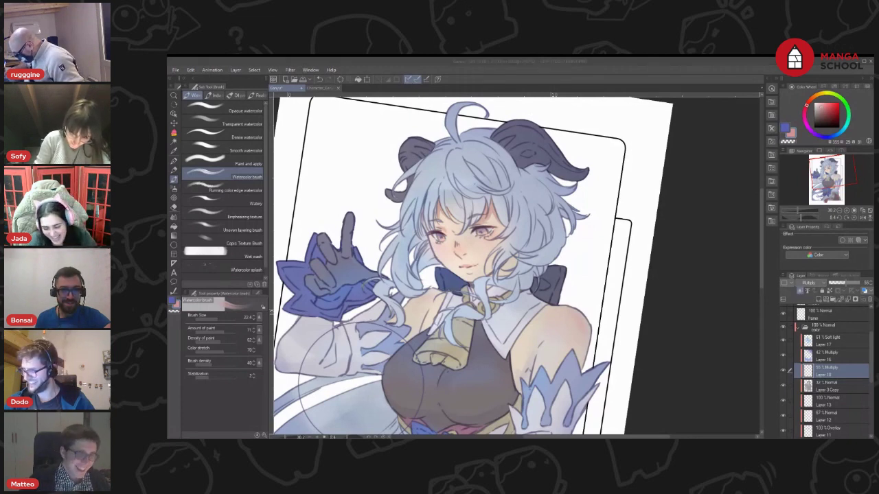
click(534, 116)
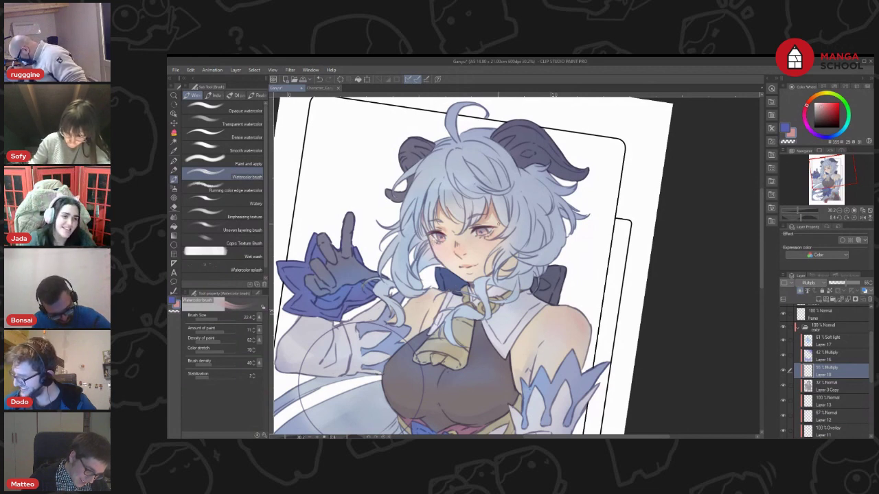
Try the Transparent watercolor brush, return to the Watercolor brush and choose a dusty pink-red as the drawing color
click(254, 124)
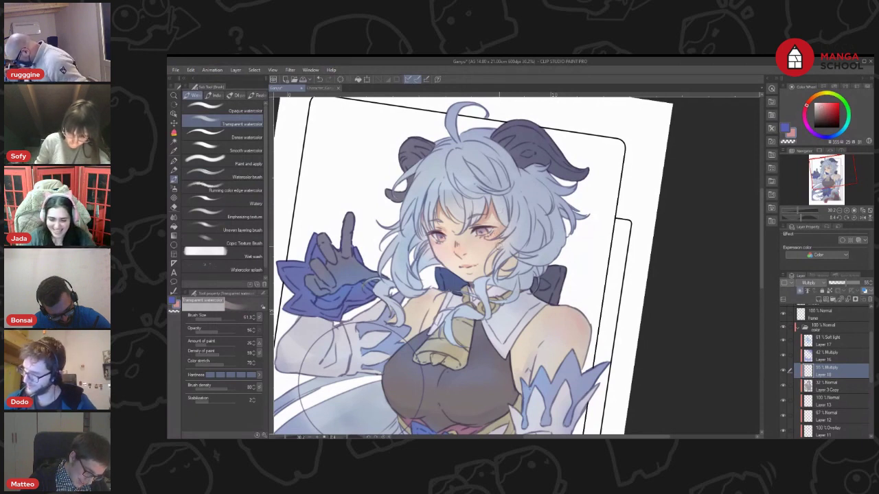
click(223, 177)
key(x)
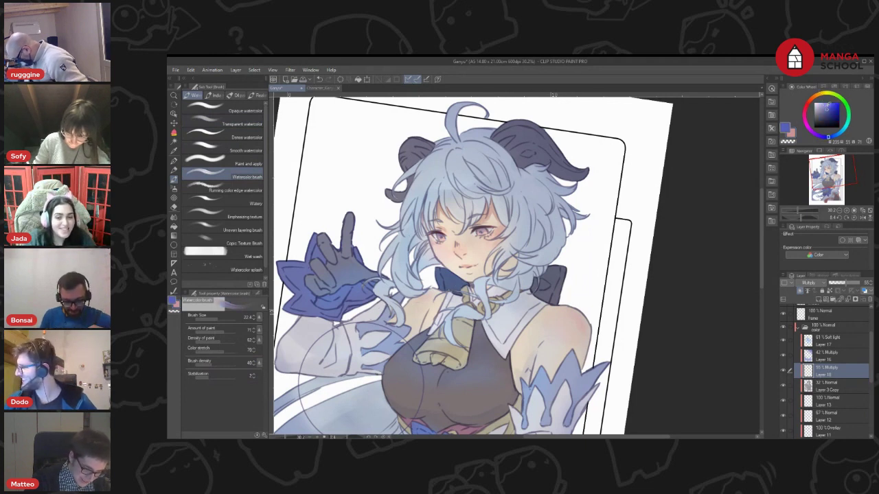
click(806, 109)
click(824, 107)
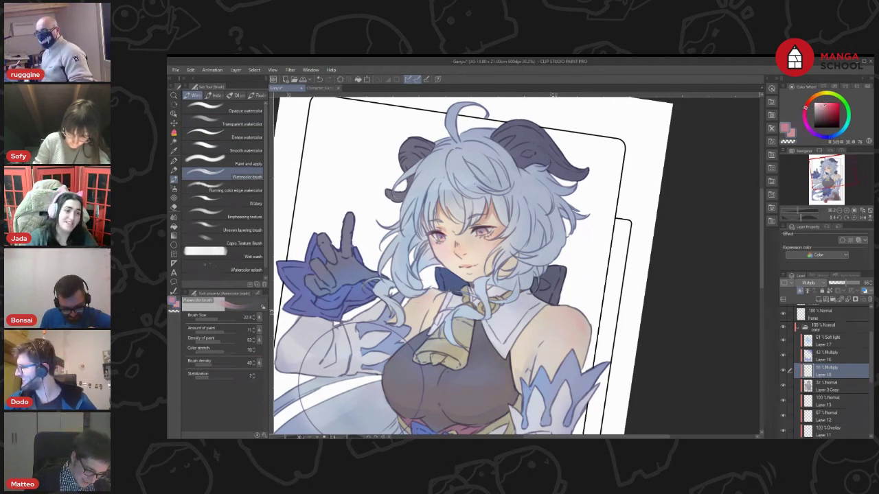
click(823, 111)
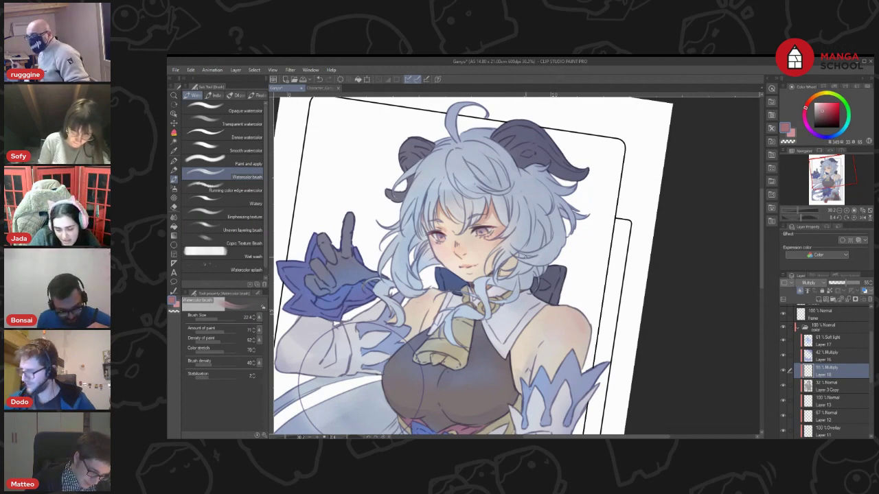
Rotate the canvas and set the Multiply layer just above Layer 3 Copy to Normal blending mode
key(shift+space)
drag(632, 240, 557, 144)
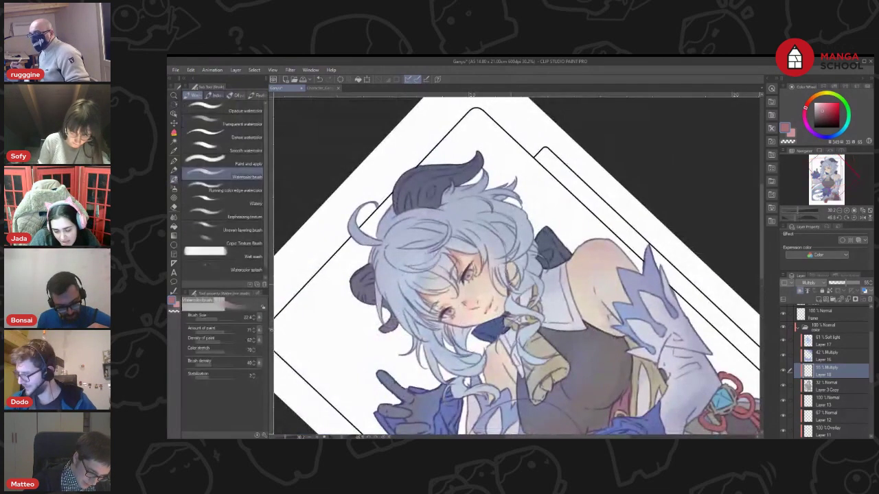
scroll(870, 362, down, 3)
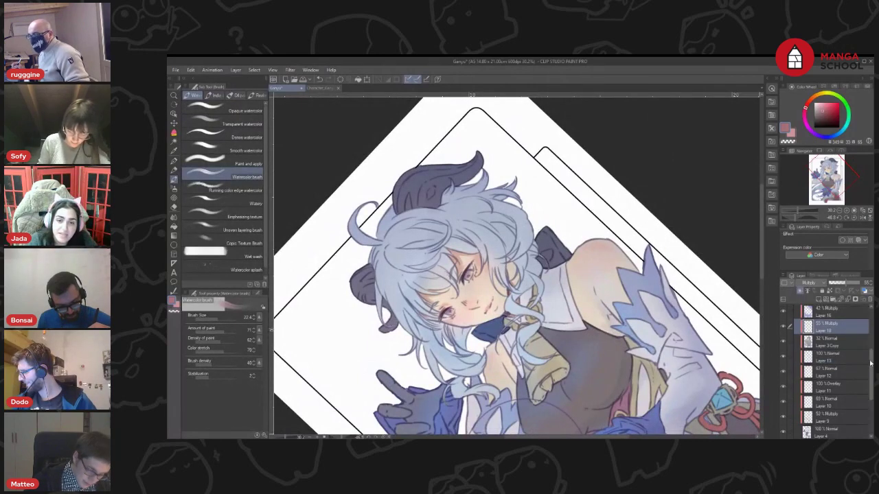
scroll(870, 363, down, 2)
click(842, 413)
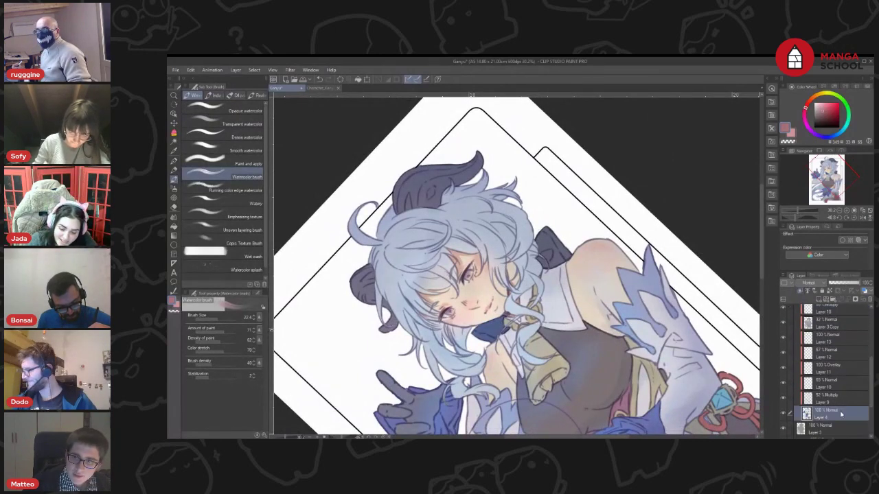
click(828, 311)
click(809, 283)
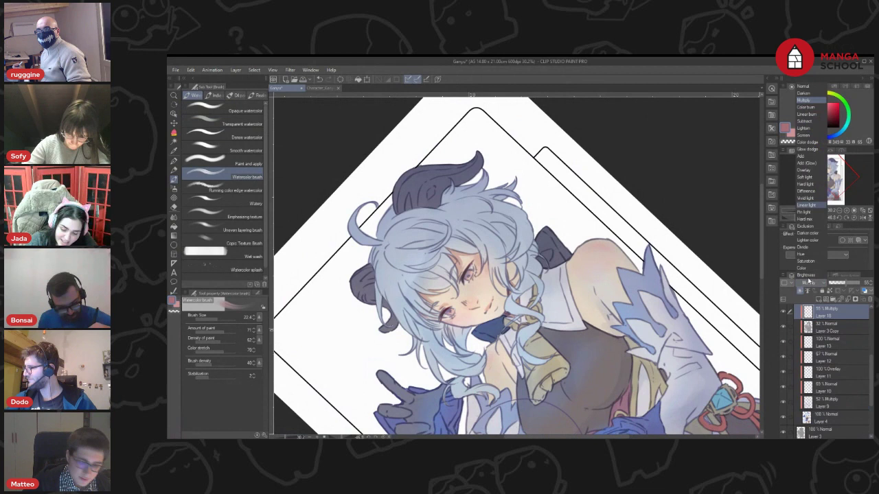
click(806, 86)
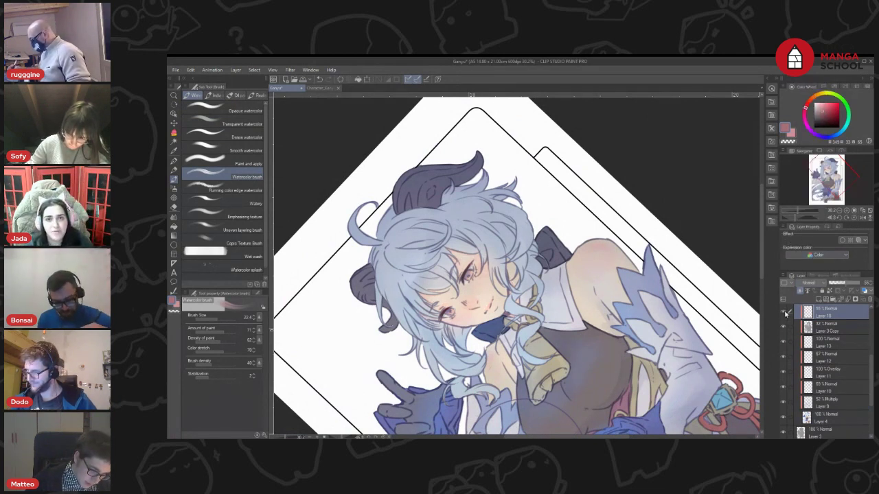
Sample dusty pink skin tones around the character's ear for the shading and rotate the canvas back towards upright
key(x)
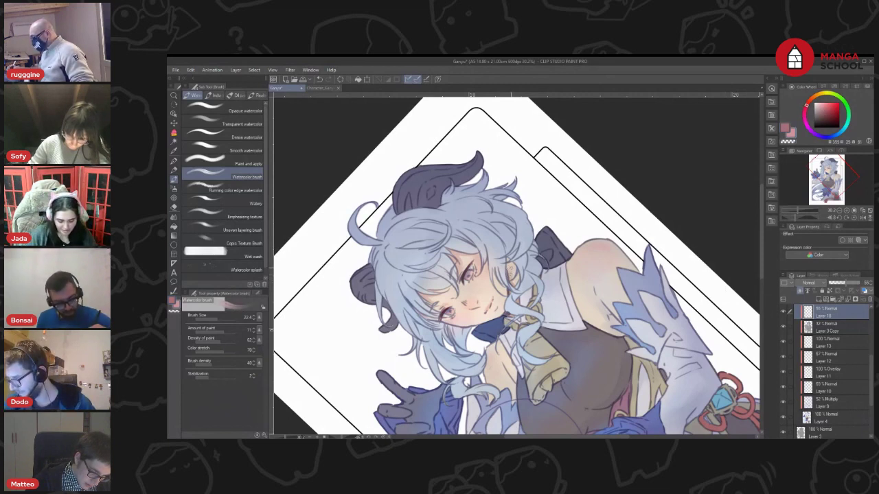
alt+click(513, 278)
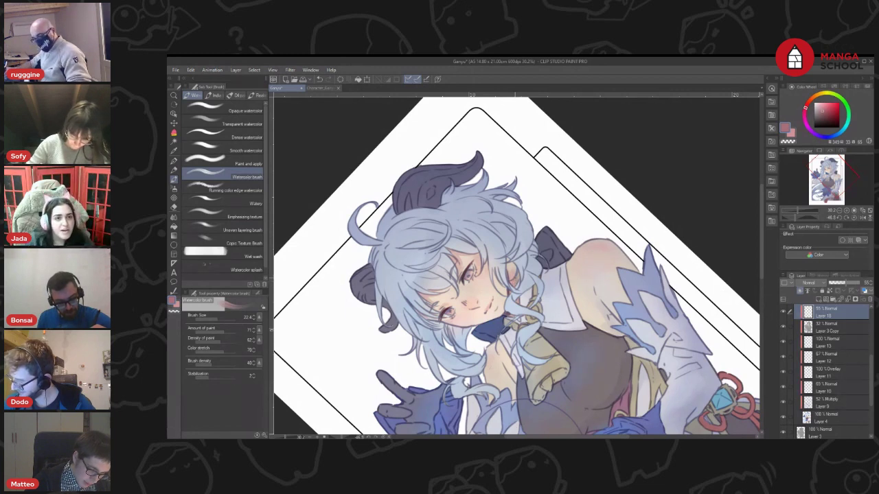
alt+click(509, 267)
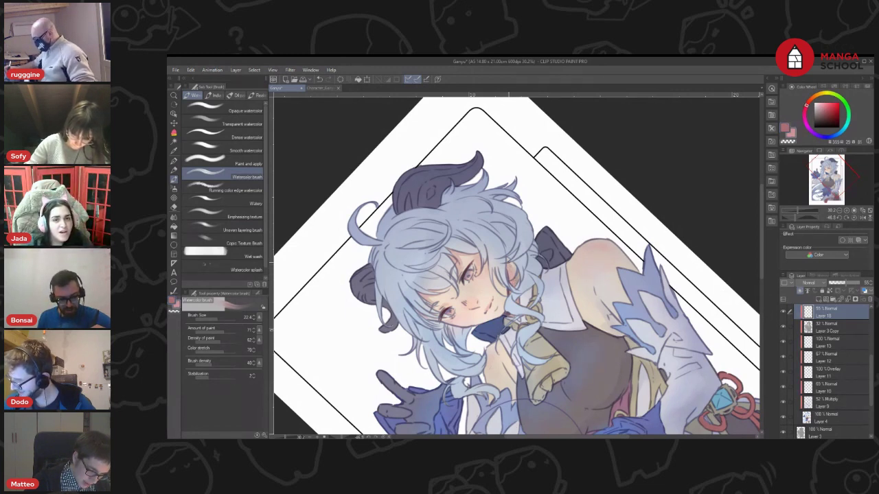
alt+click(507, 258)
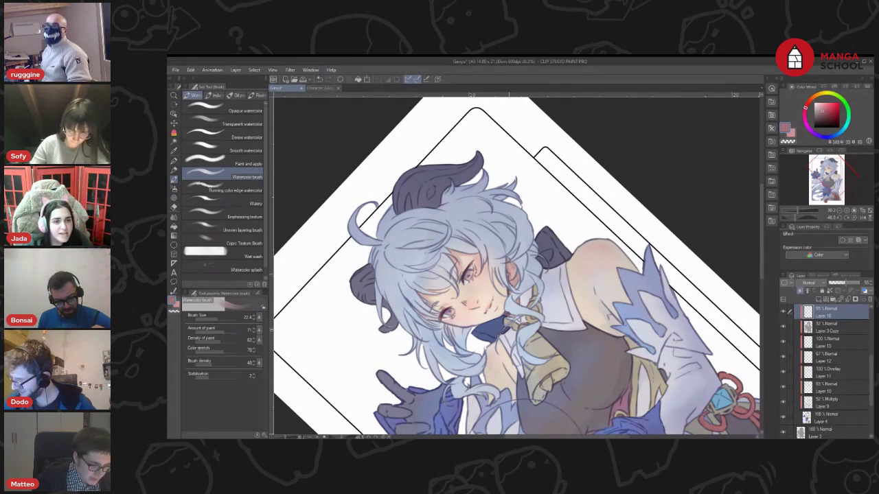
key(shift+space)
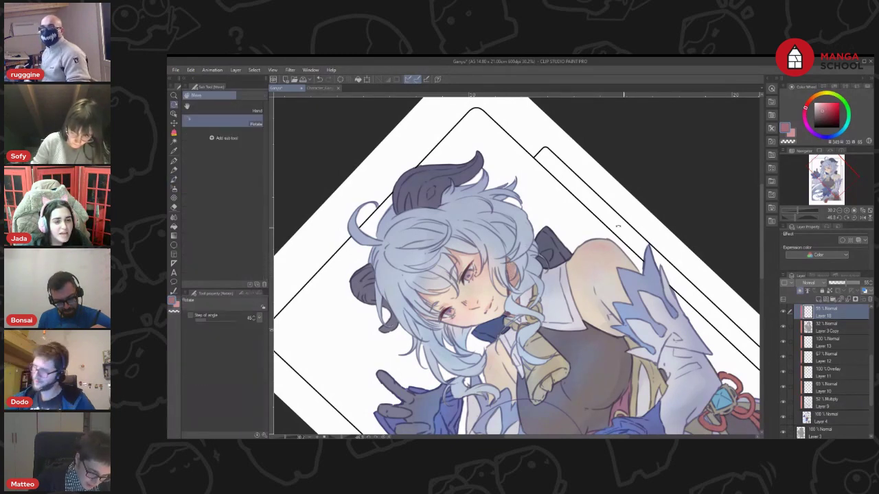
drag(522, 405, 395, 344)
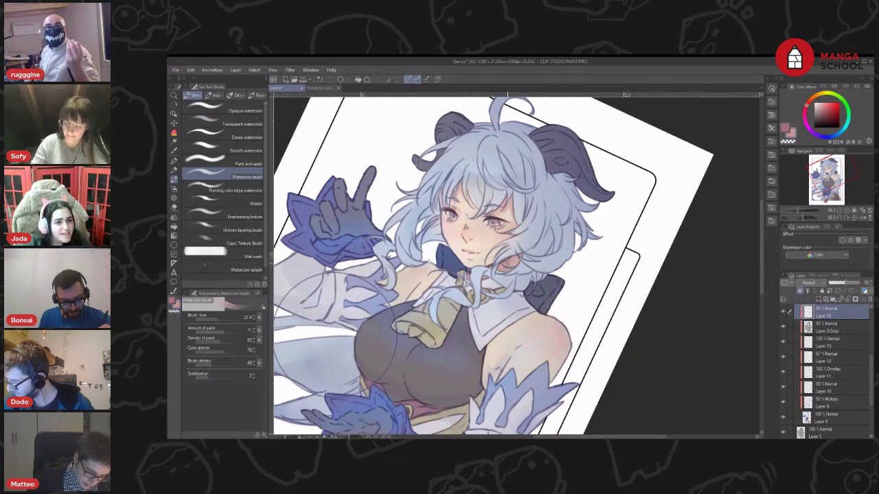
key(r)
drag(493, 259, 493, 268)
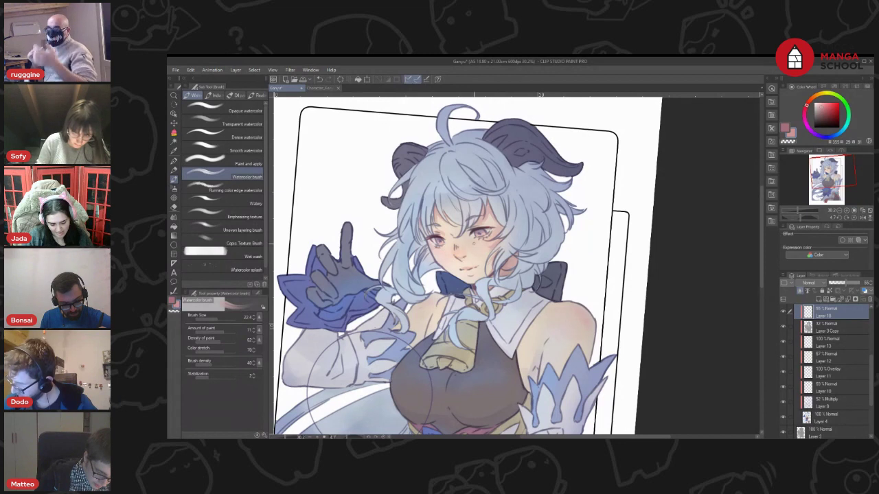
Compare the picture with and without Layer 18 and add a new raster layer directly above it
click(227, 124)
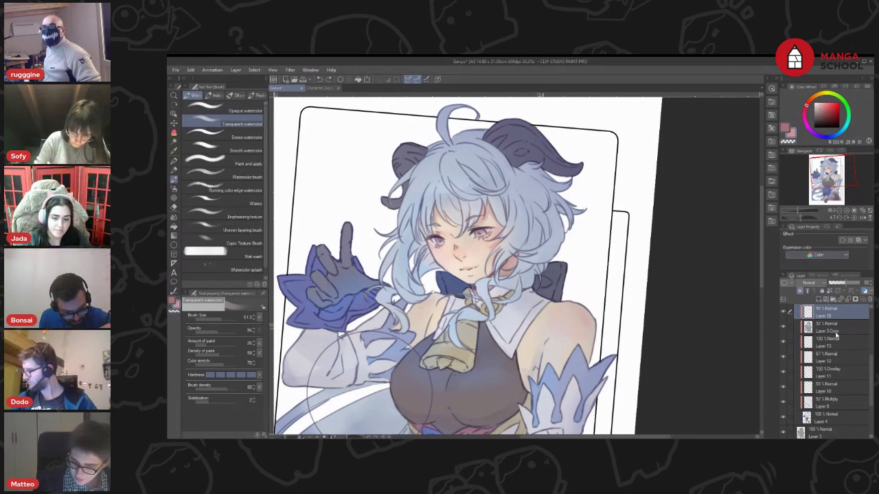
scroll(872, 362, up, 3)
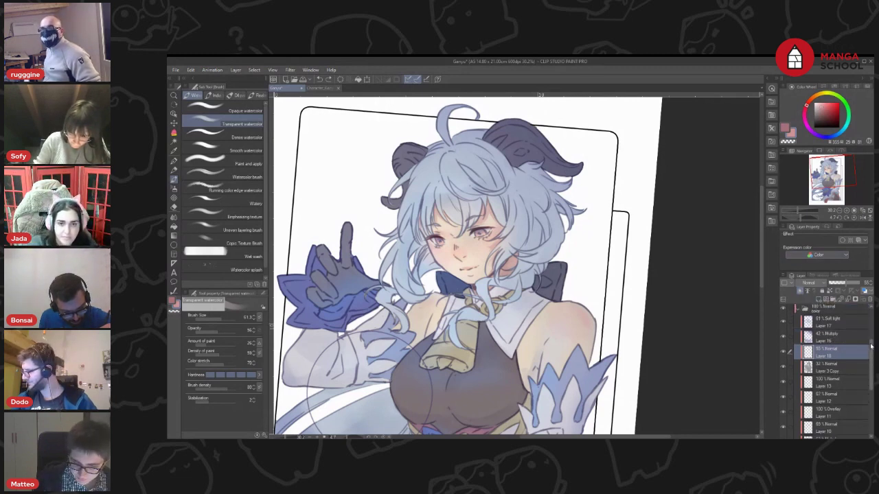
click(784, 354)
click(783, 355)
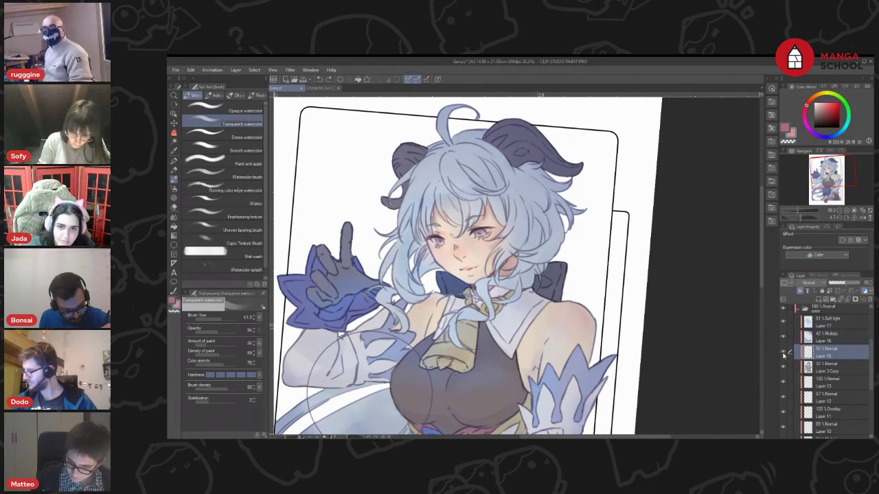
click(819, 299)
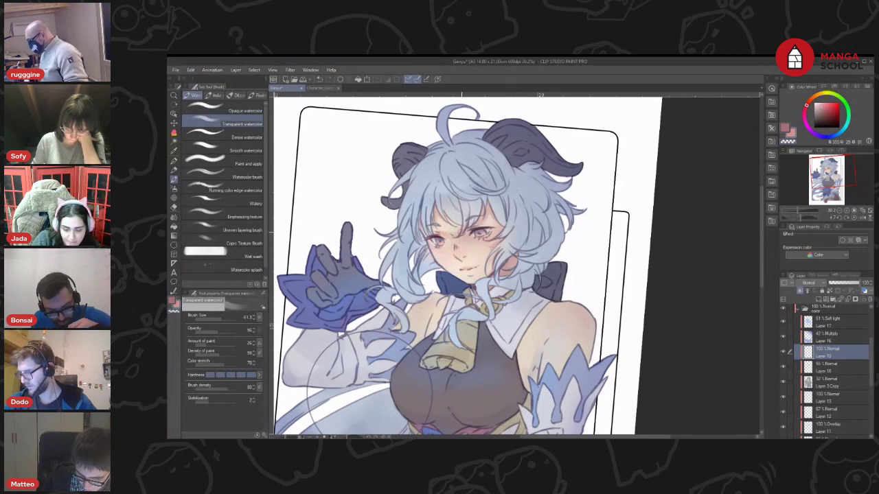
Return to the Watercolor brush and set the new layer's opacity to 85%
drag(461, 232, 455, 196)
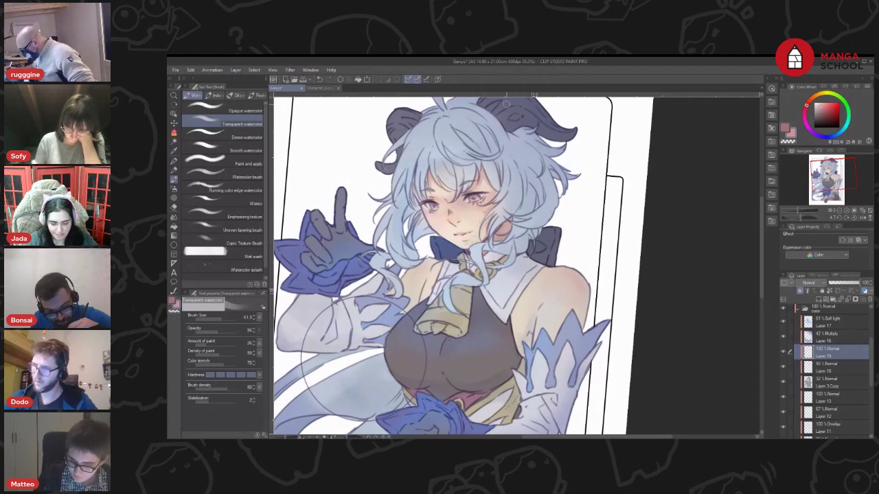
click(221, 175)
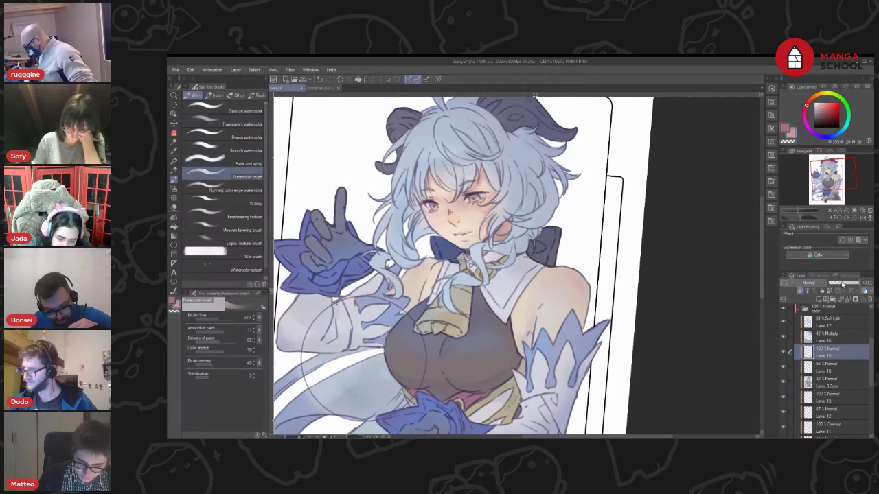
click(843, 283)
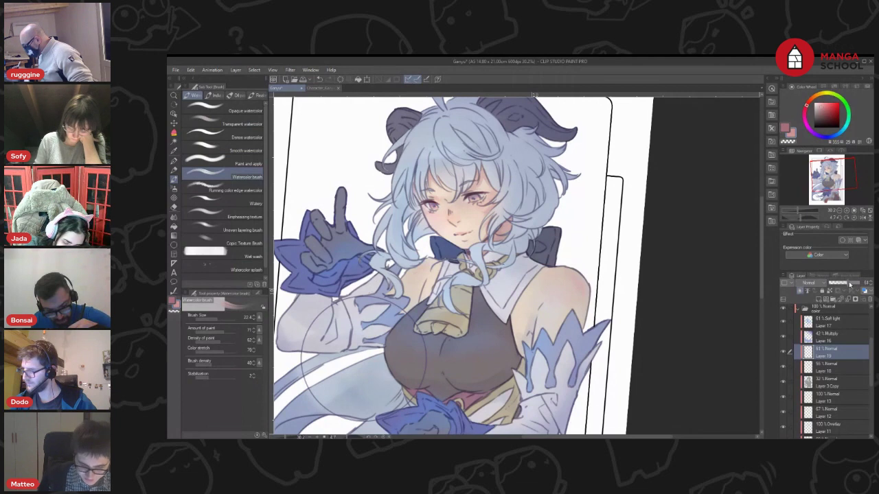
click(853, 283)
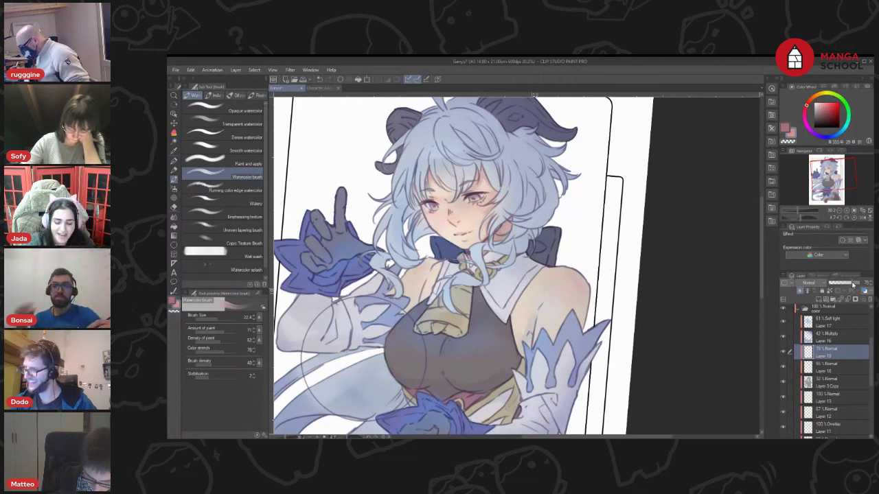
click(855, 284)
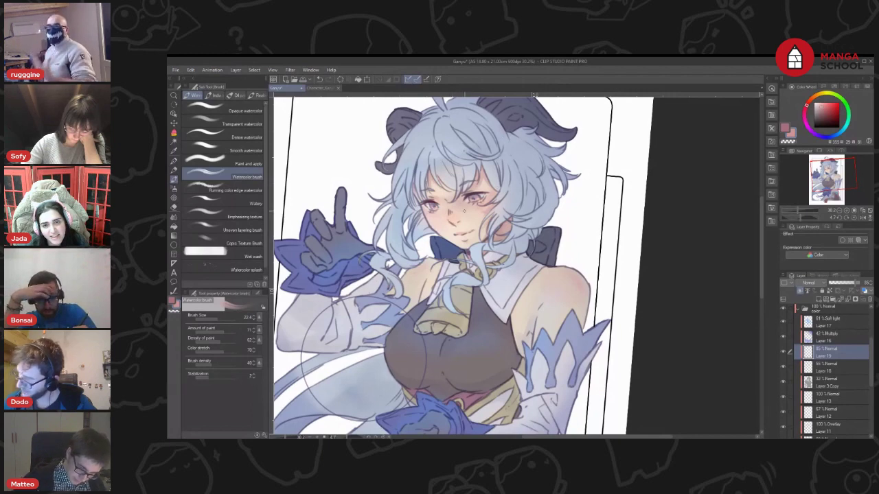
Switch to the Lighter pencil, sample a dusty pink from the ear and rotate the canvas nearly upright
click(174, 169)
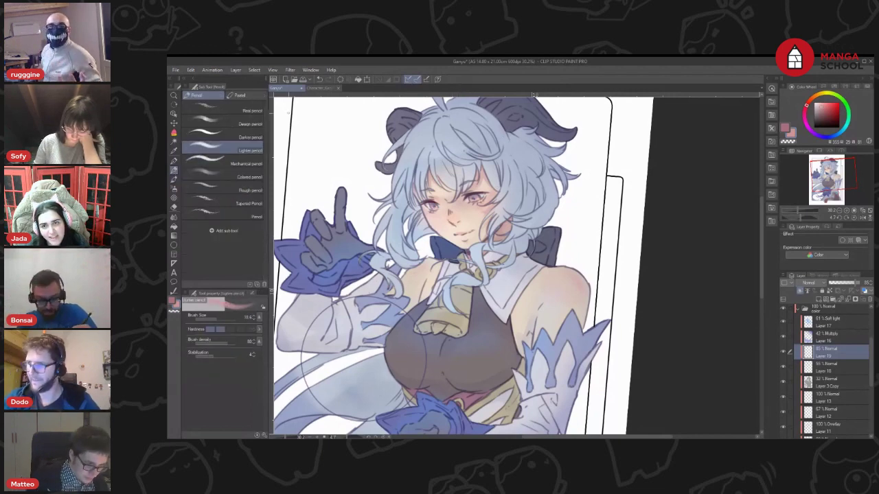
key(r)
mouse_move(440, 219)
mouse_down()
mouse_move(453, 203)
mouse_move(458, 218)
mouse_up()
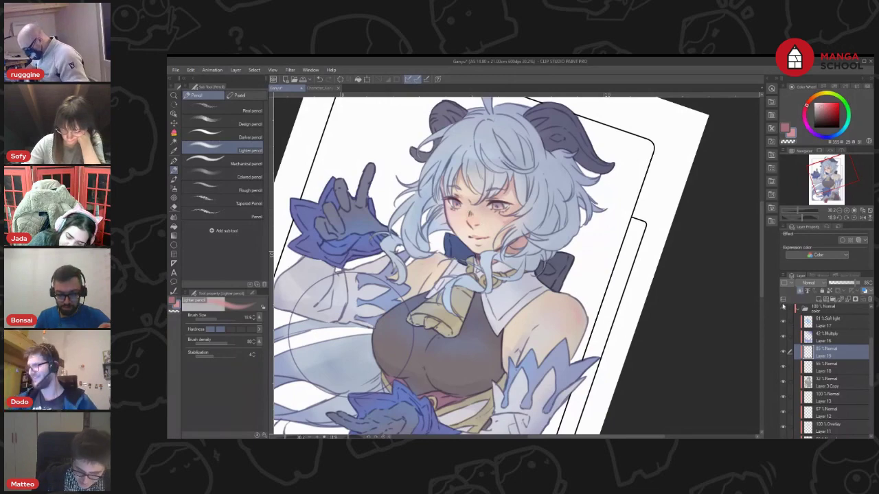
drag(611, 243, 589, 252)
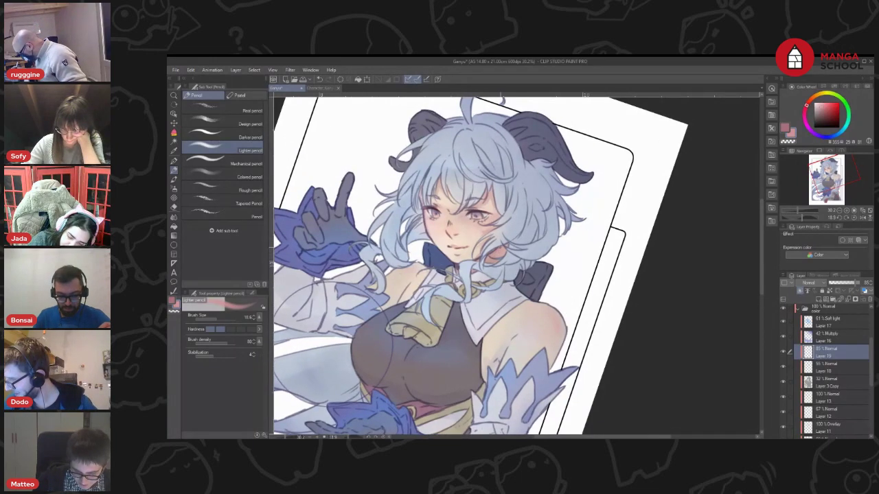
alt+click(500, 247)
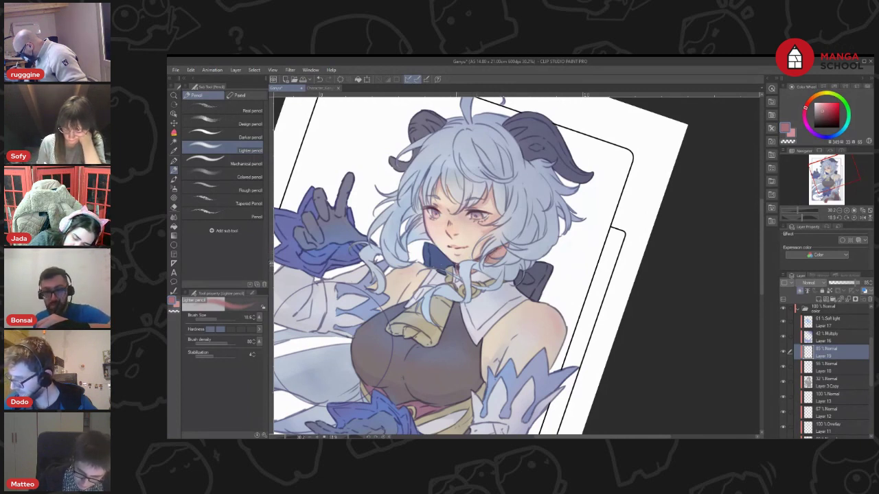
key(r)
mouse_move(633, 211)
mouse_down()
mouse_move(613, 190)
mouse_move(633, 199)
mouse_up()
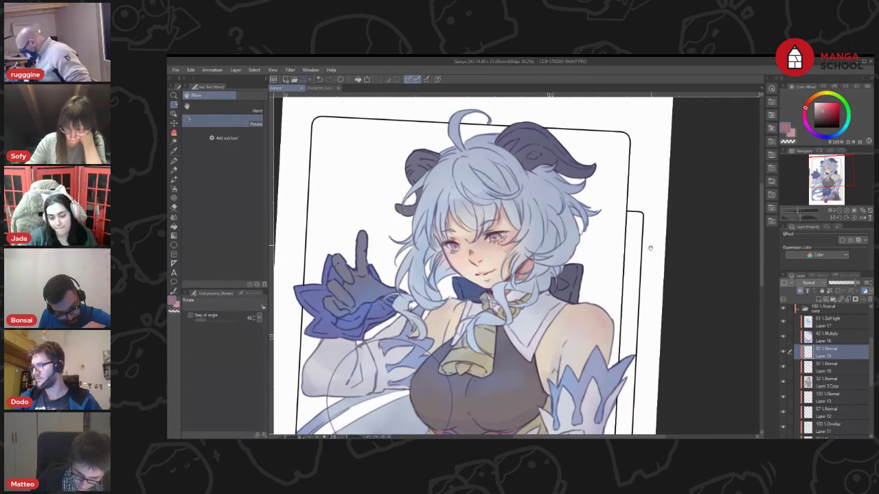
drag(653, 248, 657, 261)
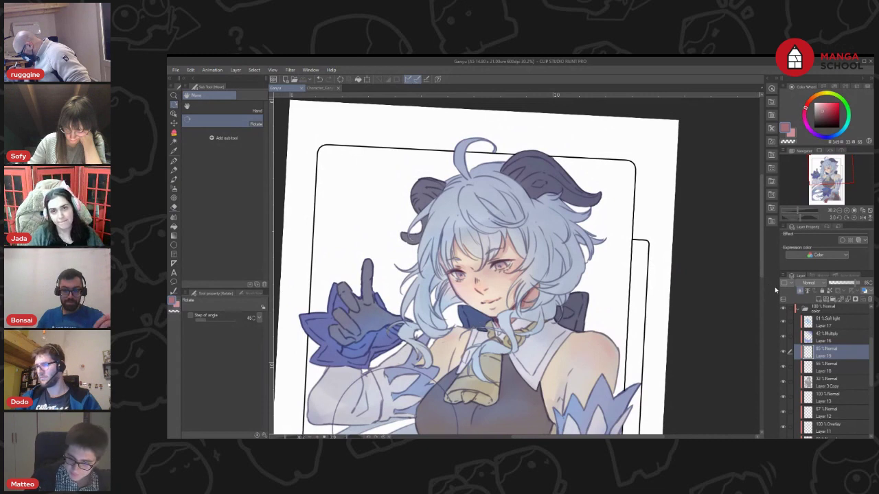
Switch from the Watercolor brush to the Lighter pencil, try it with transparent color, return to dusty pink and tilt the canvas
key(b)
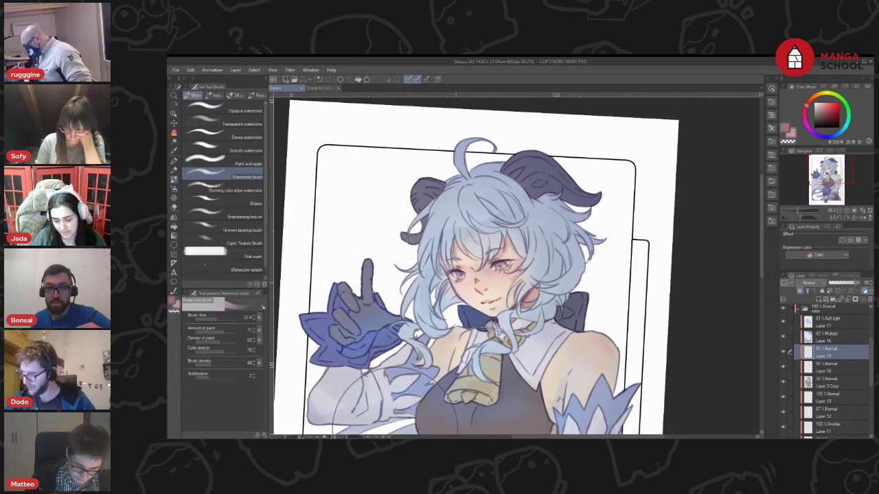
key(p)
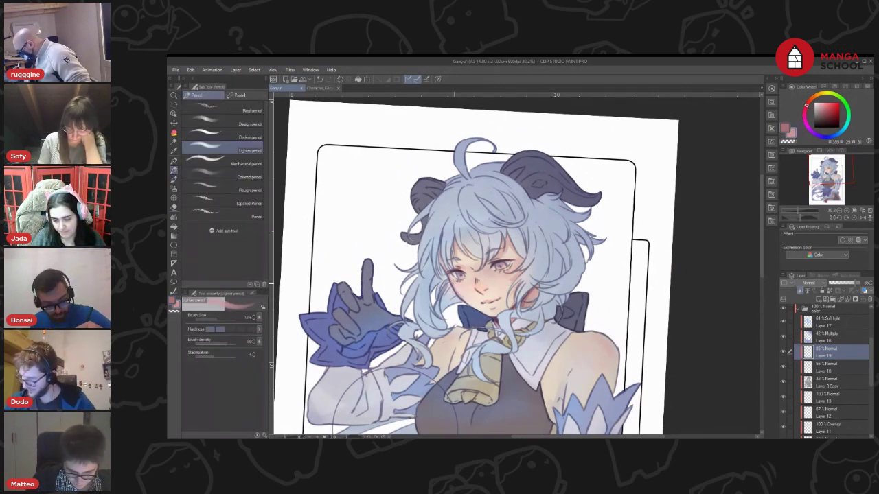
key(c)
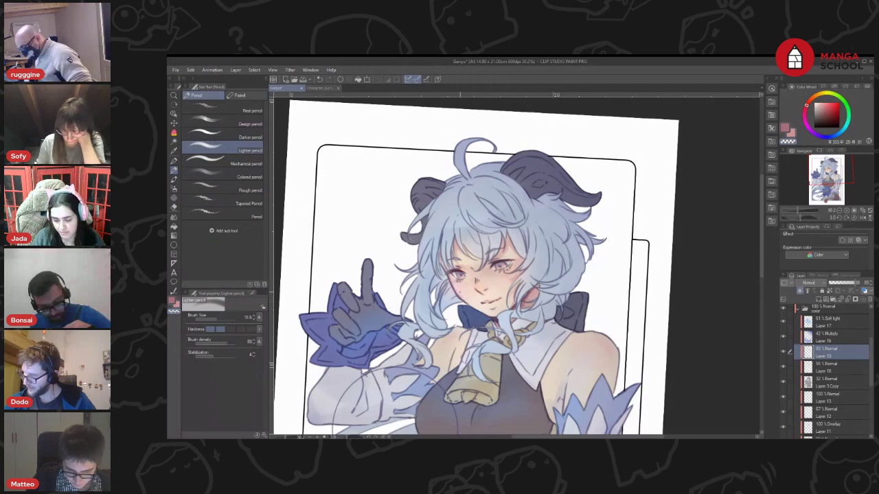
key(x)
drag(649, 200, 718, 204)
key(r)
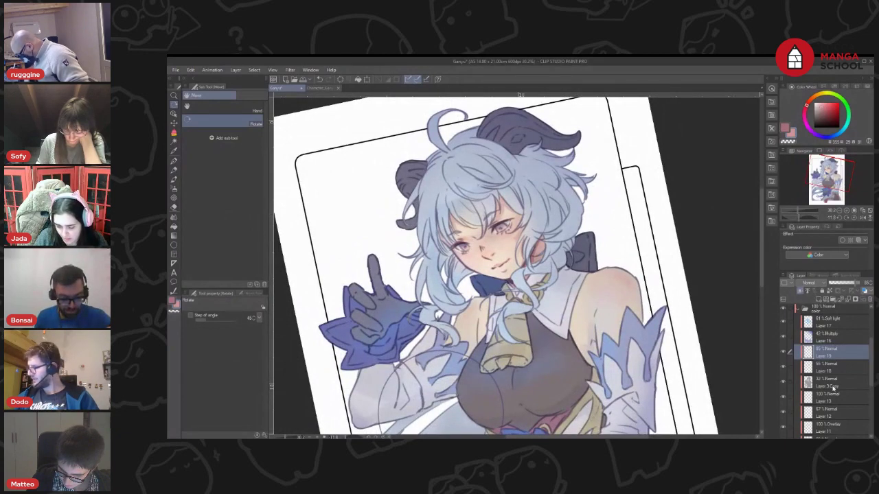
Select the blue hair area from Layer 4 by its color gamut, using the selected layer as reference
scroll(838, 412, down, 2)
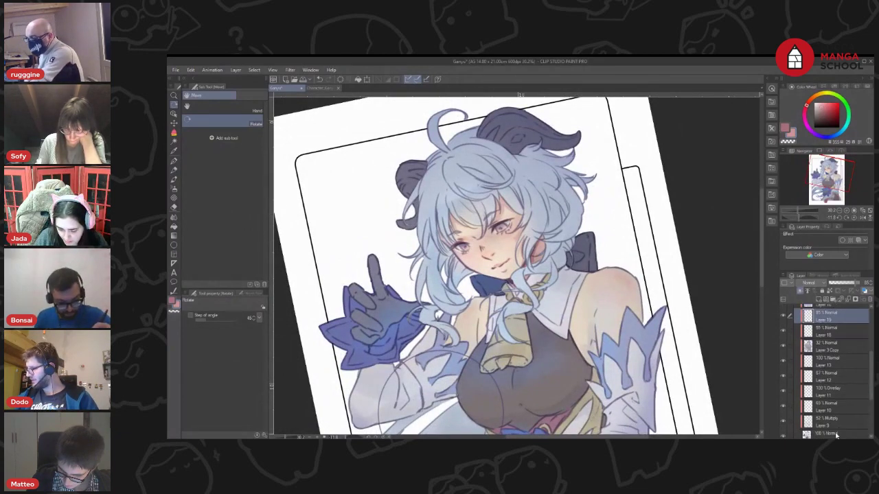
click(836, 434)
click(254, 70)
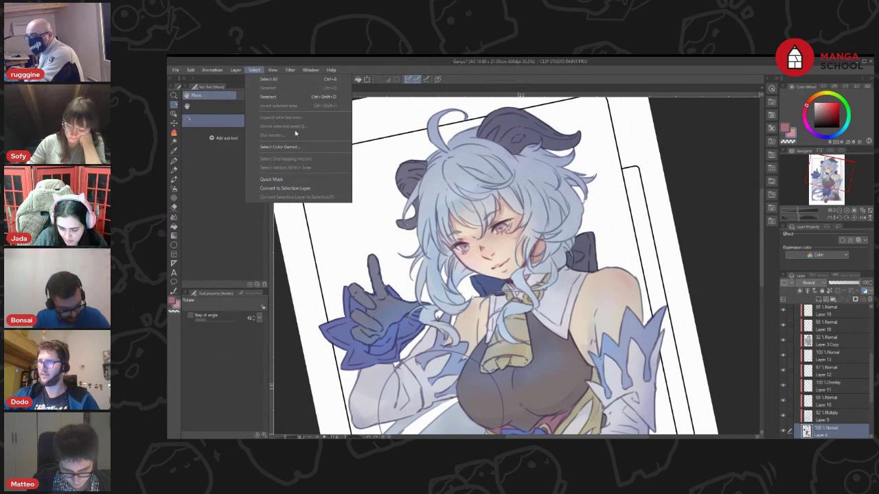
click(295, 130)
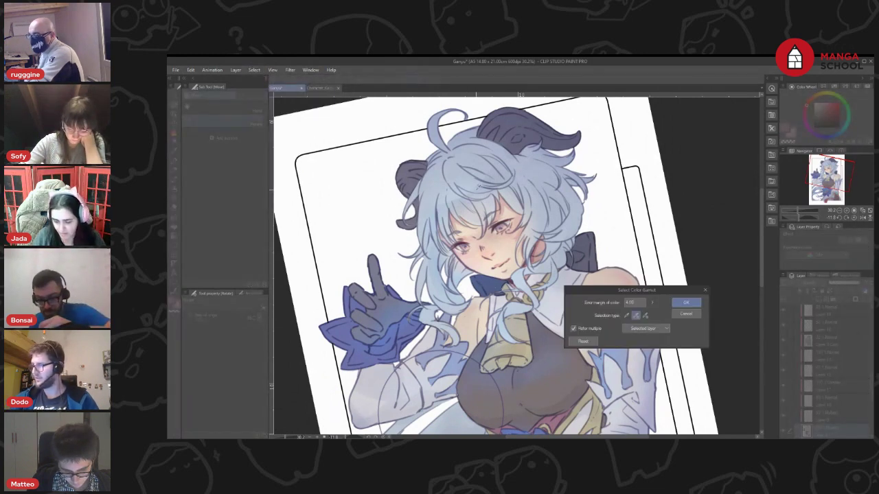
click(686, 303)
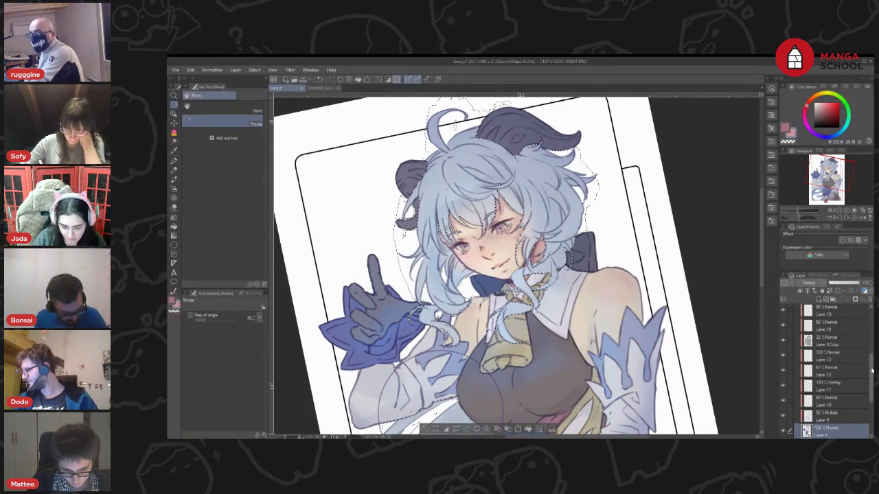
Check Layer 19 by toggling its visibility and make Layer 18 the active layer
scroll(846, 367, up, 3)
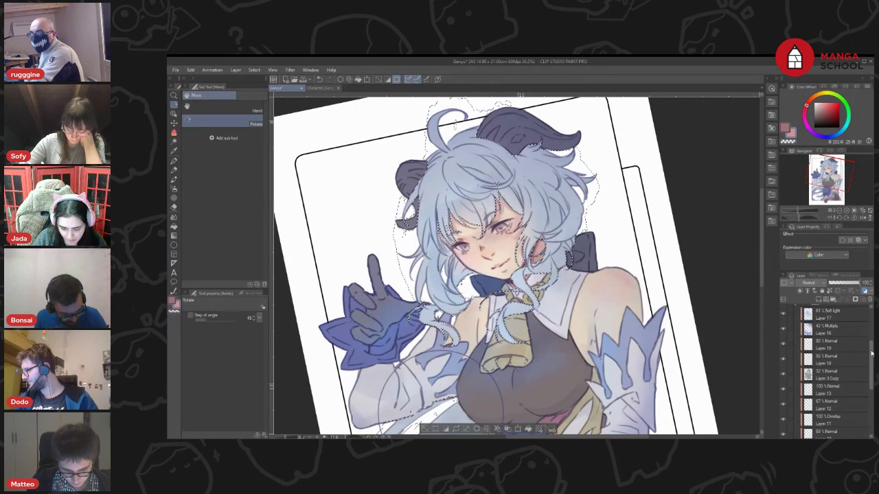
click(838, 370)
click(833, 352)
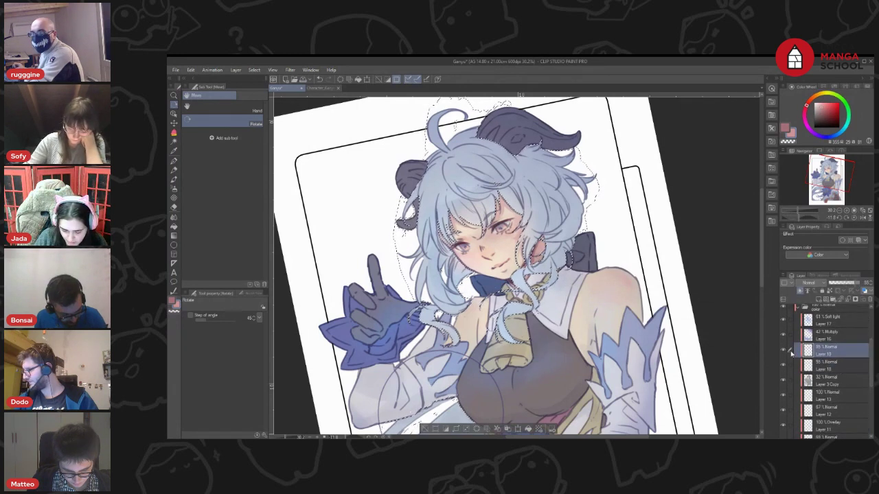
click(784, 352)
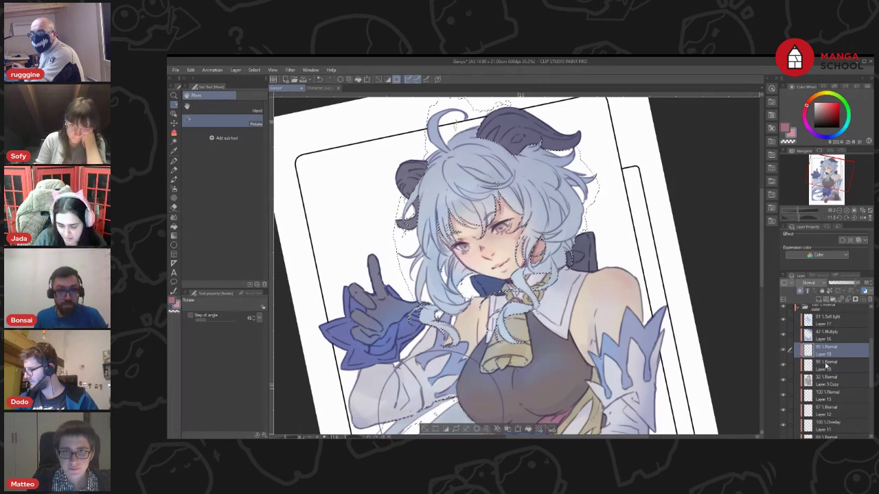
click(828, 368)
Switch to the Eyedropper and choose a light blue-violet as the color for the selected hair
key(i)
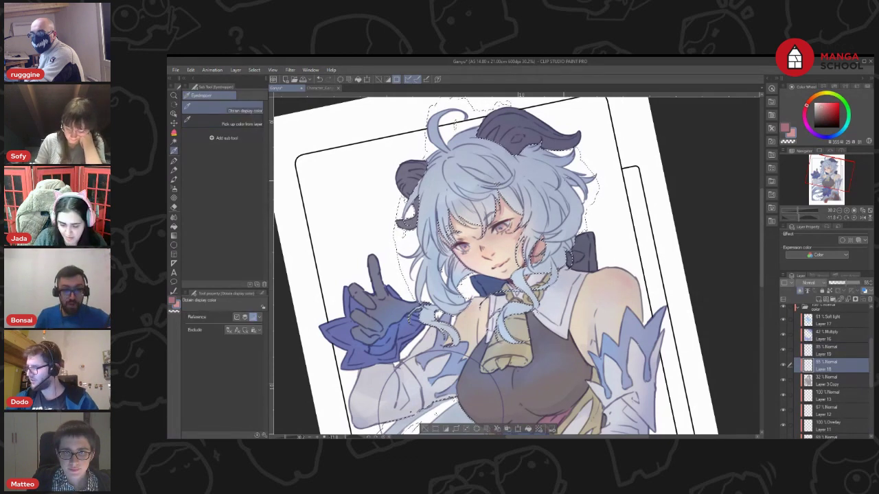
click(835, 137)
click(822, 136)
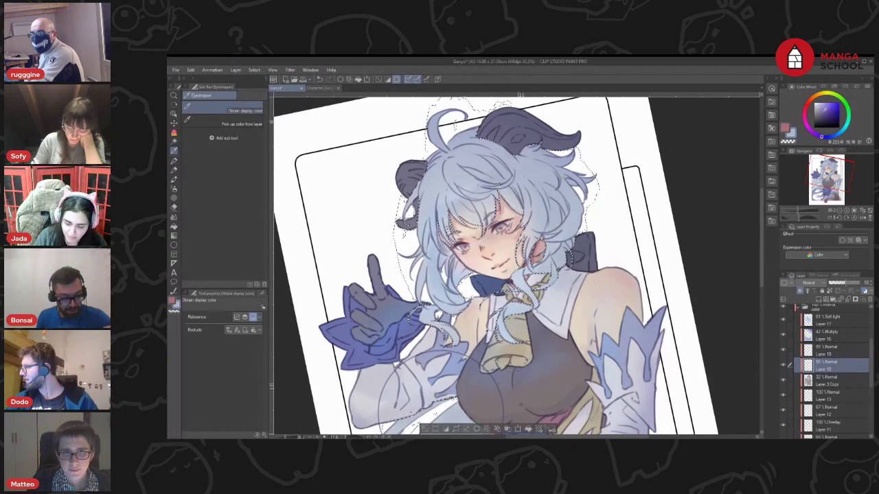
Start shading the selected hair in blue-violet with the Transparent watercolor brush and rotate the canvas to a more upright angle
key(b)
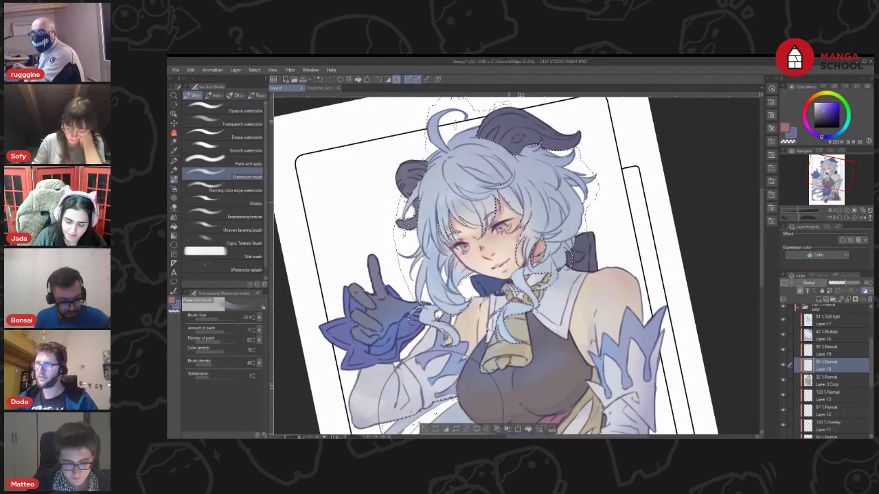
click(233, 122)
scroll(462, 188, up, 1)
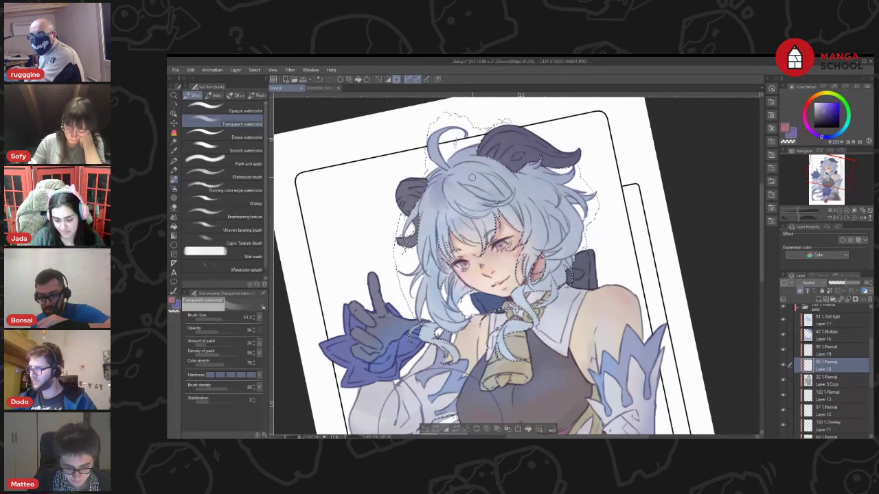
scroll(472, 177, down, 1)
key(r)
mouse_move(592, 206)
mouse_down()
mouse_move(611, 234)
mouse_move(571, 278)
mouse_up()
Lay blue-violet washes over the crown and the hair beside the large horn with the Wet wash brush
key(b)
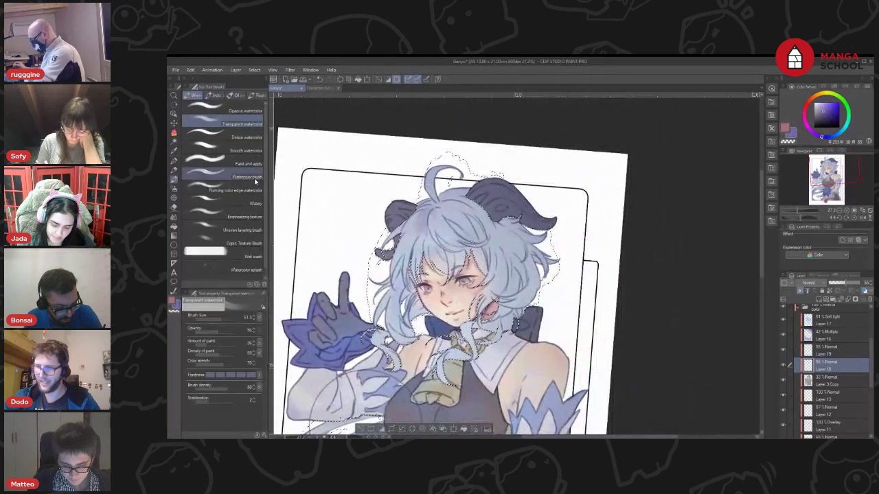
click(238, 257)
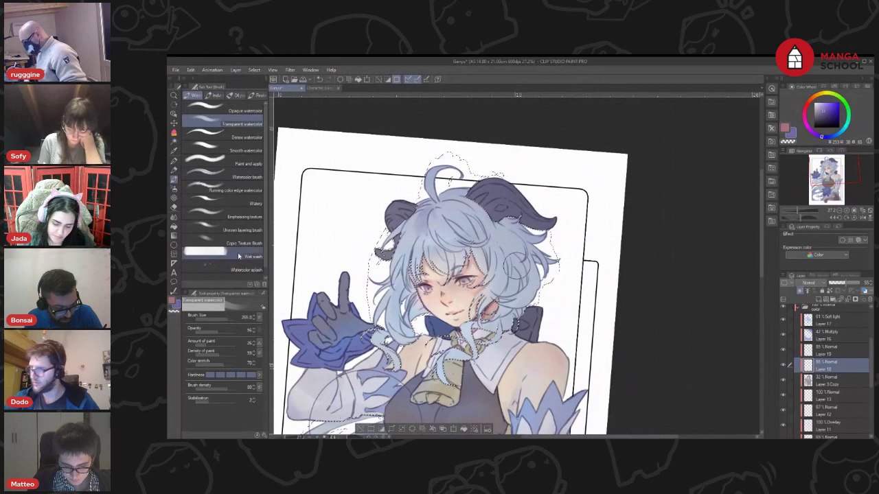
drag(439, 207, 429, 211)
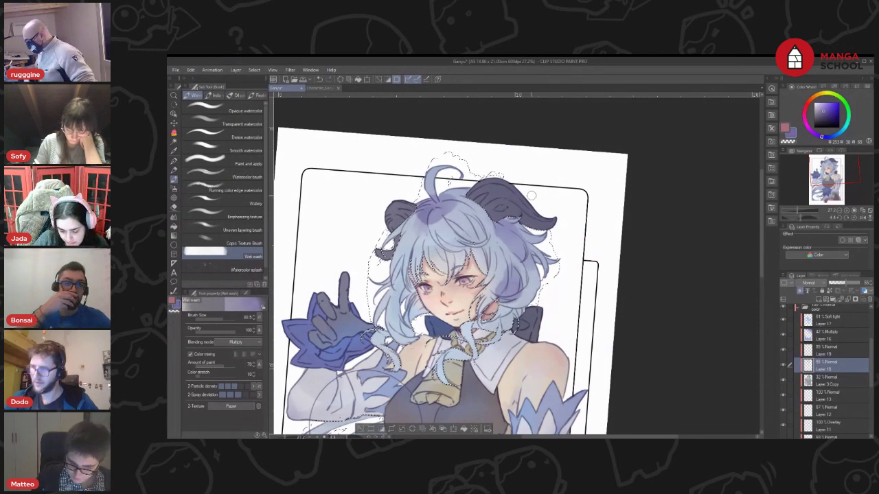
Return to the Transparent watercolor brush at size 73.7 and blend the violet shading into the crown and side hair
click(240, 125)
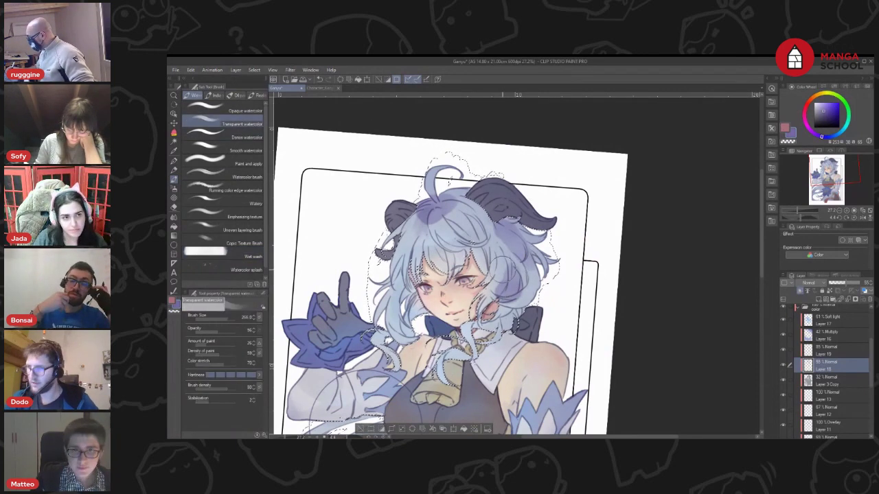
click(222, 318)
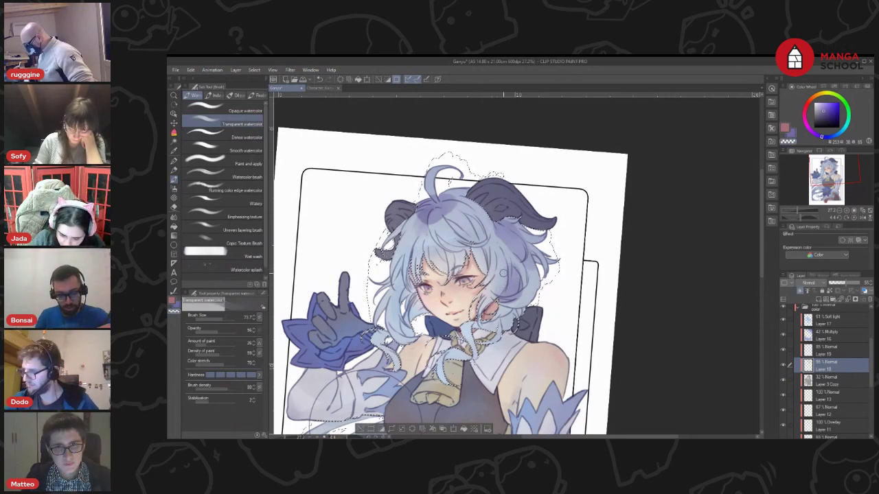
key(c)
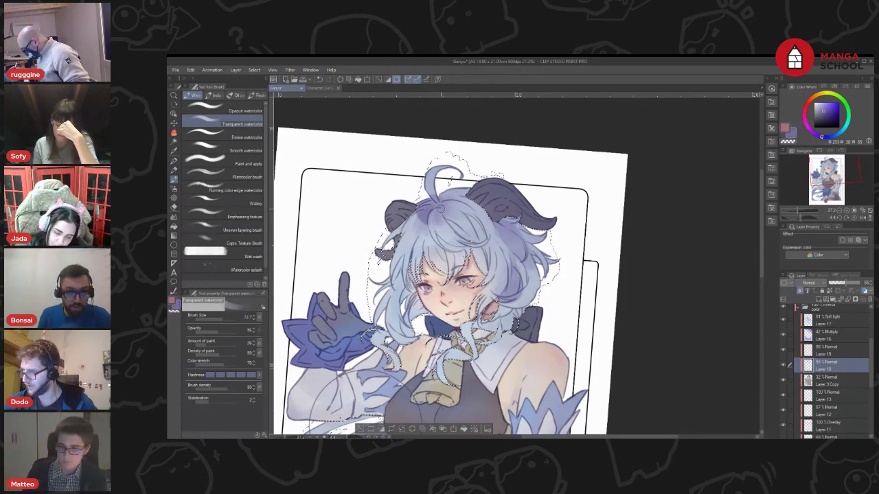
drag(519, 298, 509, 244)
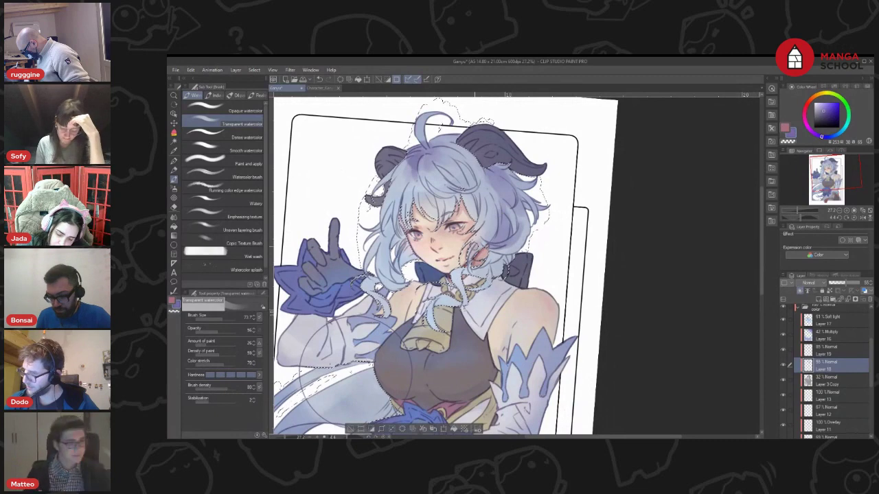
scroll(553, 153, up, 1)
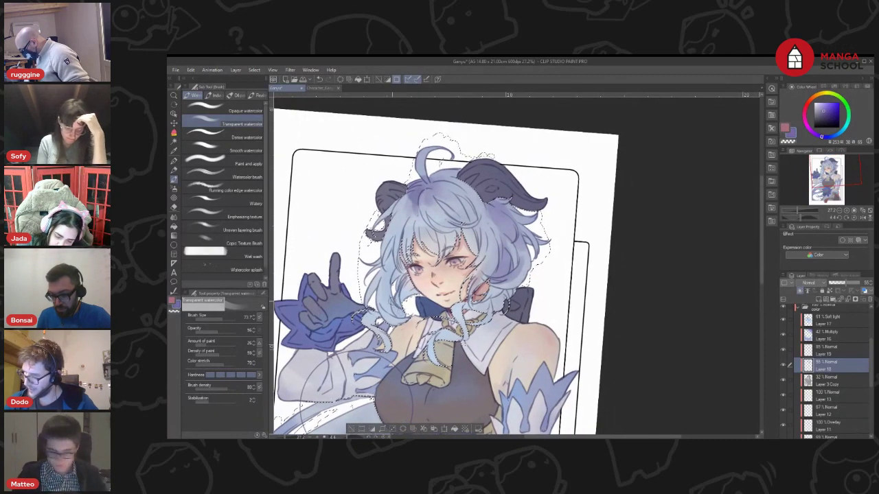
drag(439, 288, 479, 262)
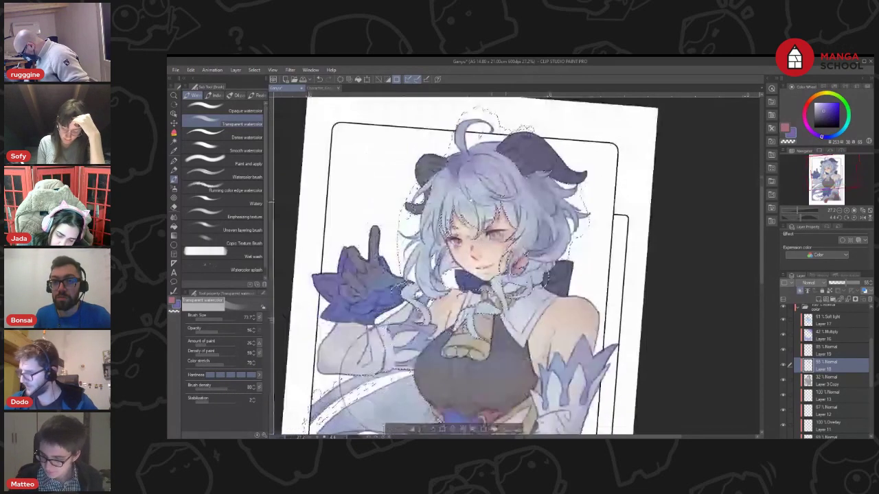
drag(432, 212, 423, 239)
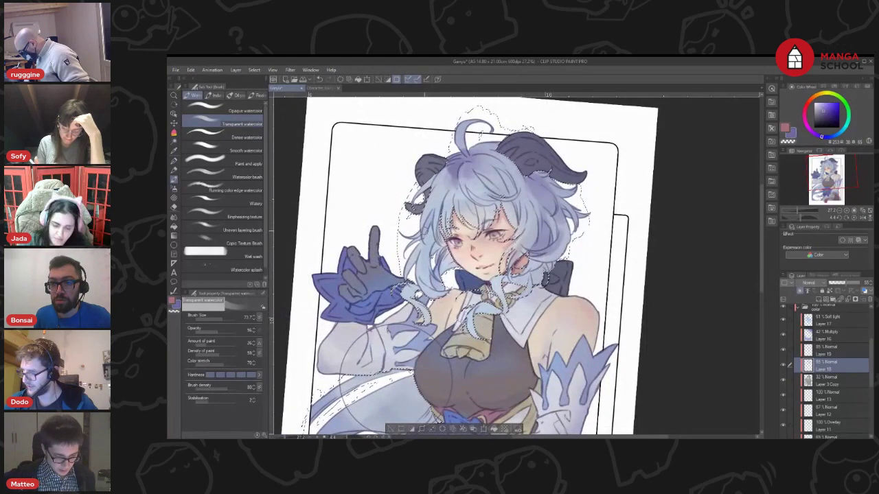
Build up soft blue-violet shading across the crown, fringe and locks below the horns
drag(435, 208, 443, 249)
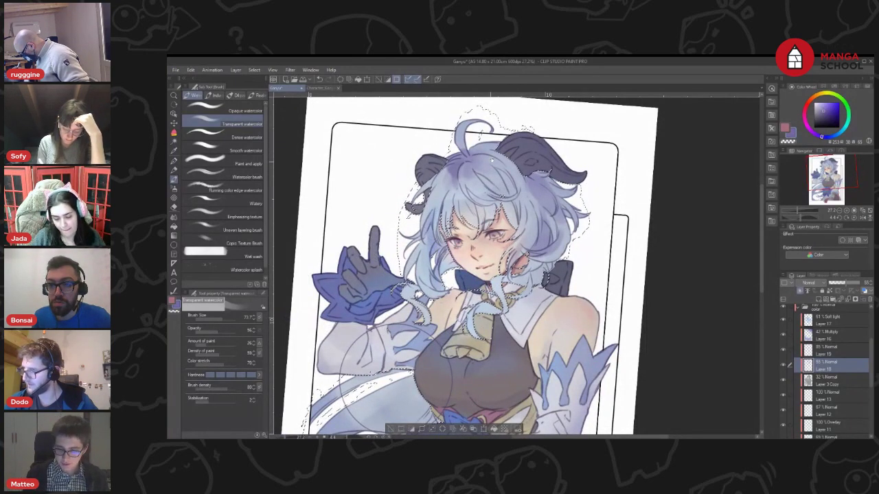
drag(492, 160, 490, 190)
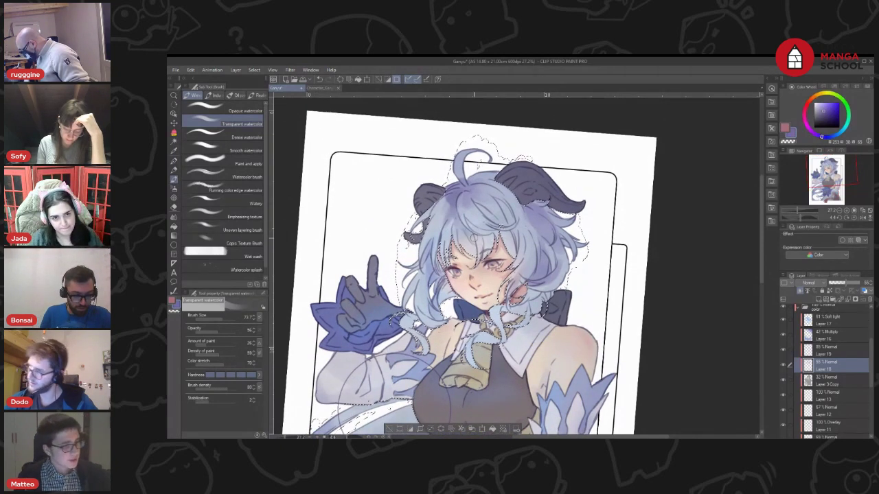
drag(474, 238, 481, 216)
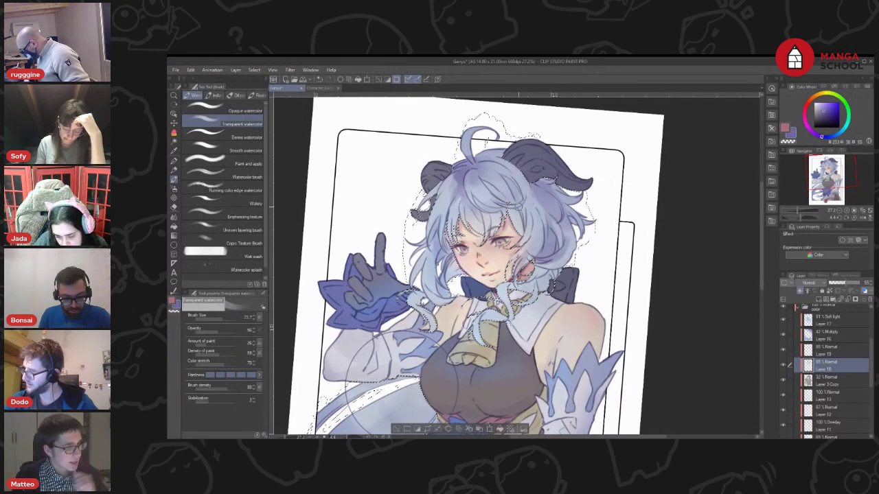
drag(518, 185, 526, 207)
drag(600, 150, 603, 119)
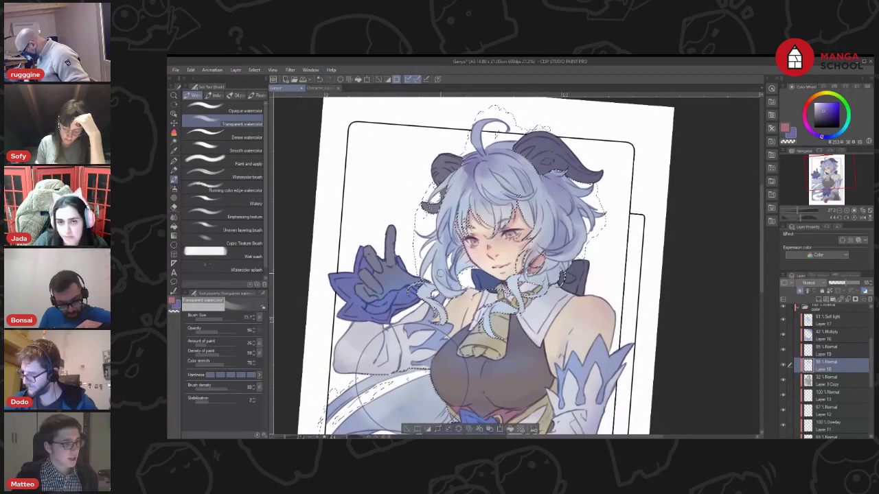
drag(496, 312, 507, 280)
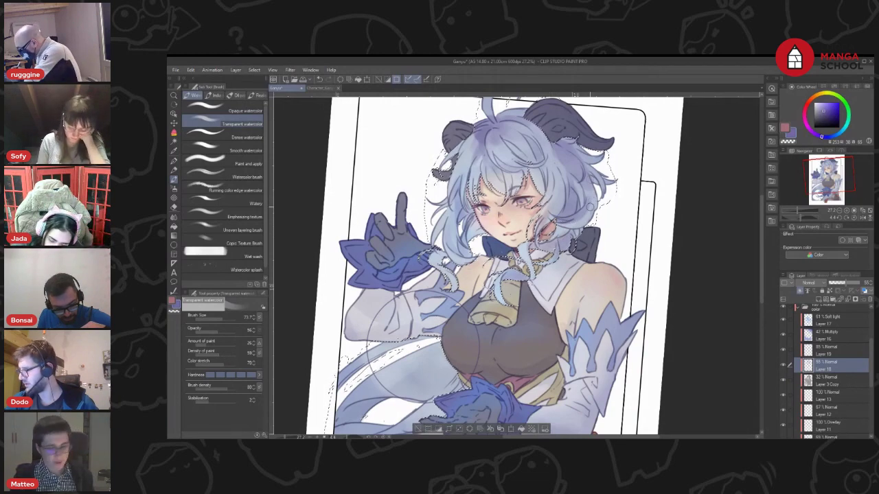
drag(635, 138, 612, 169)
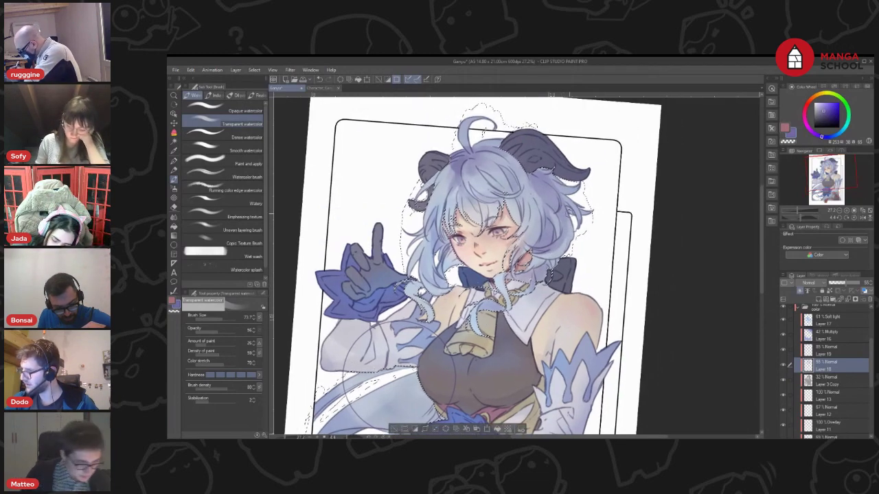
Change the main drawing color from dusty pink to a dark purple on the color wheel
drag(821, 137, 808, 128)
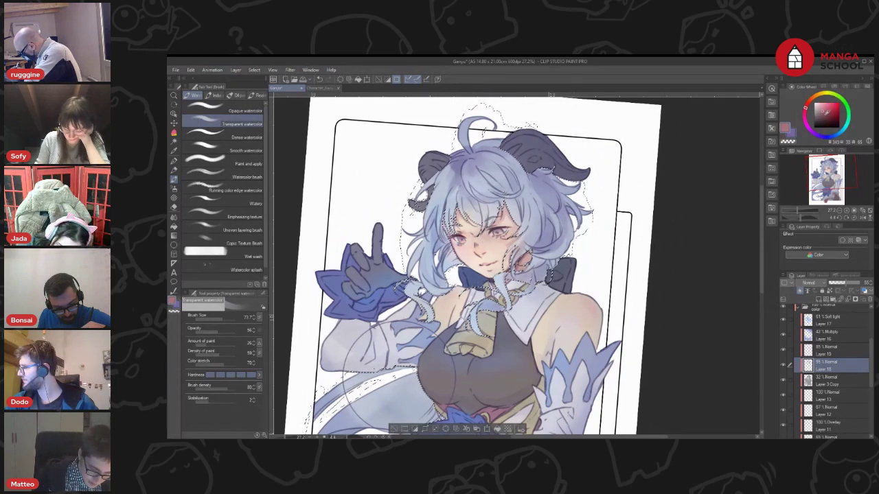
click(829, 114)
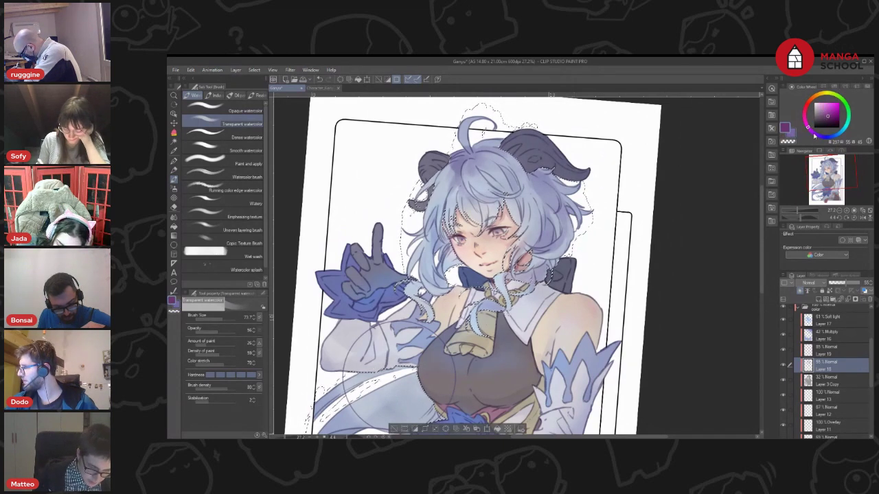
click(813, 133)
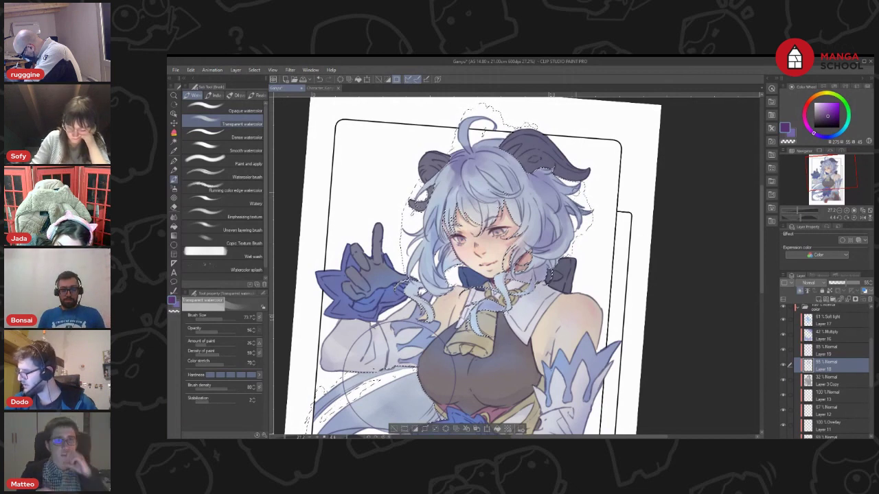
Deepen the hair shadows around the horns and crown with the Transparent watercolor brush
drag(581, 189, 546, 174)
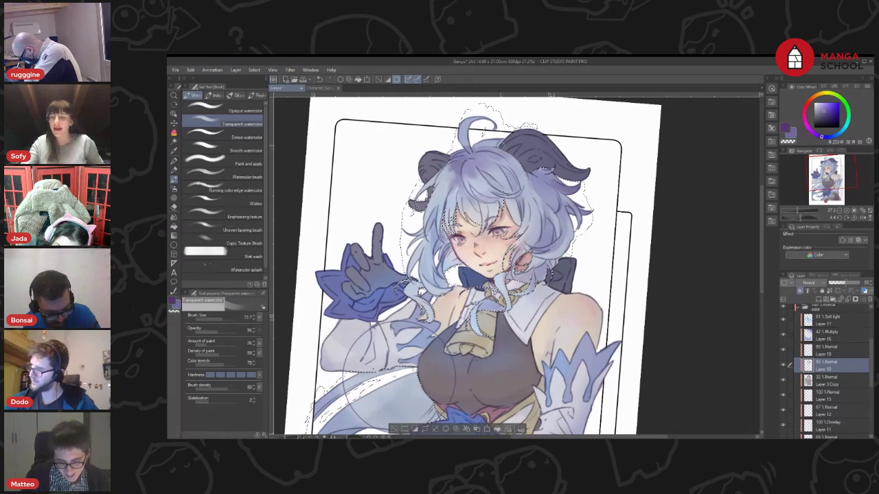
drag(558, 119, 540, 145)
alt+click(471, 170)
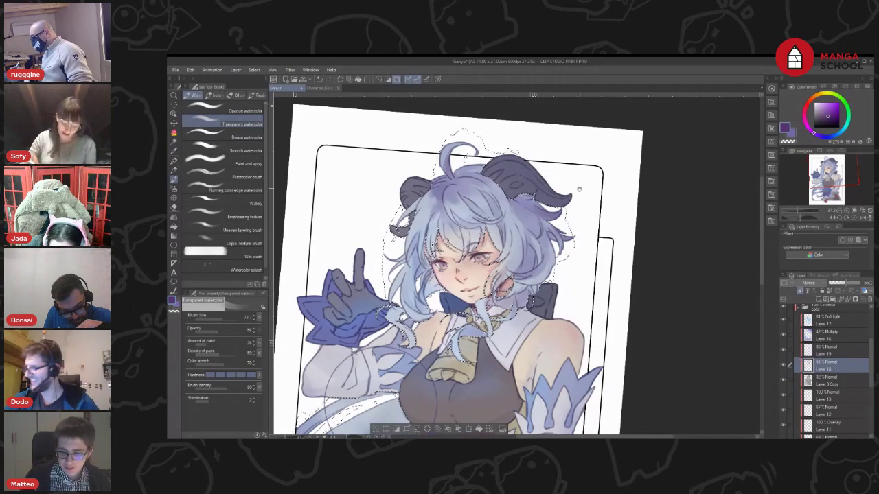
drag(579, 189, 612, 129)
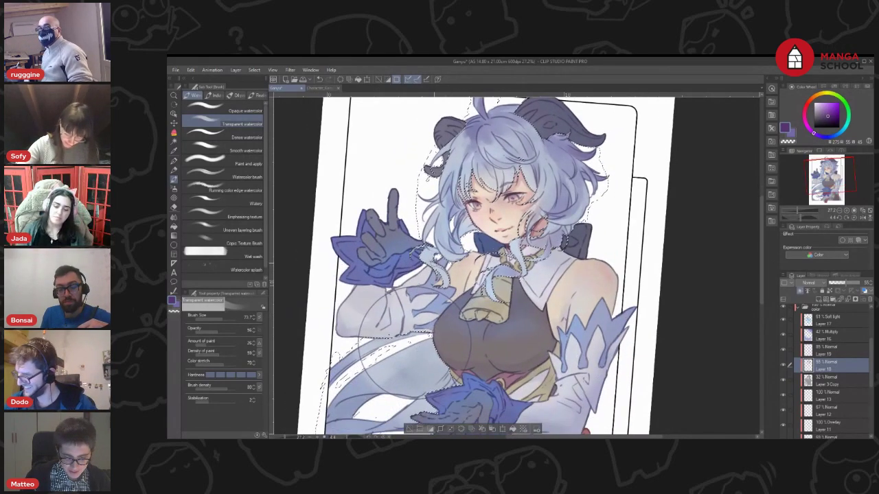
Refine the hair shading by alternating between blue-violet and dark purple, and clear the hair selection
key(x)
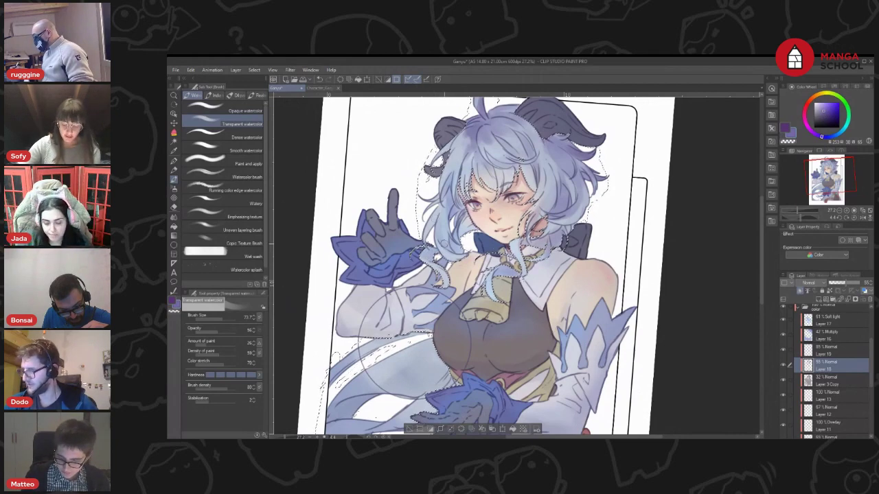
drag(439, 215, 422, 256)
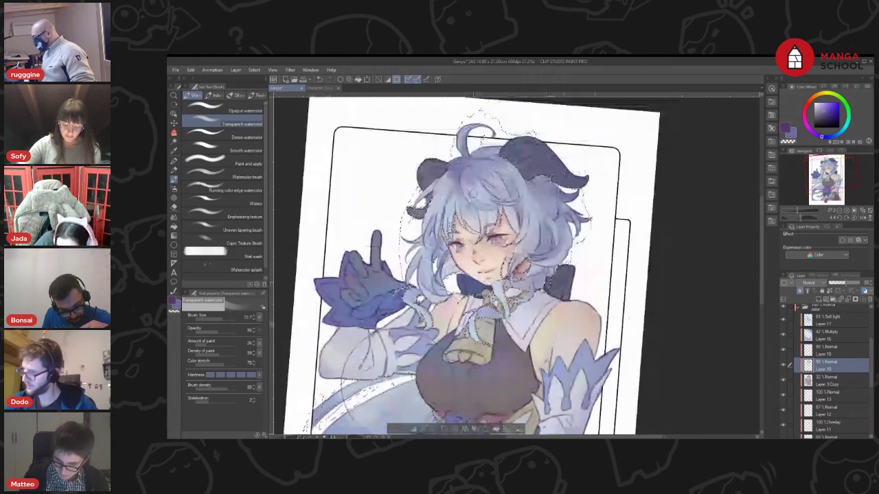
key(x)
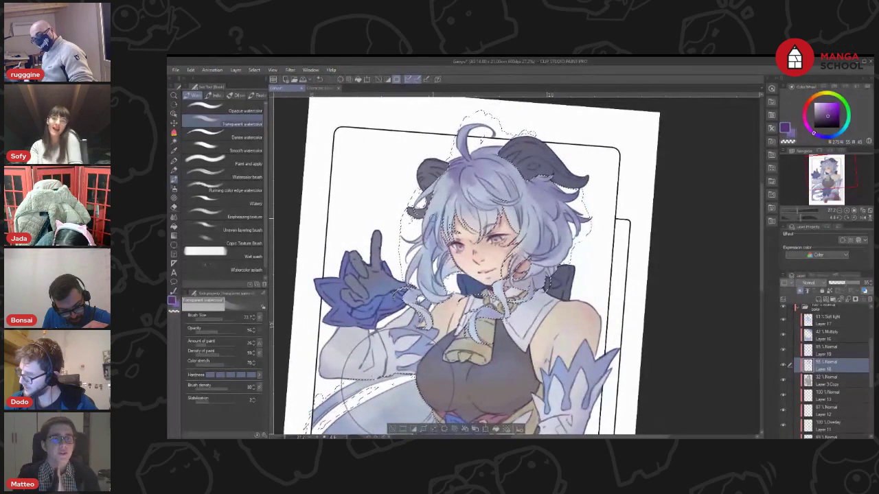
key(x)
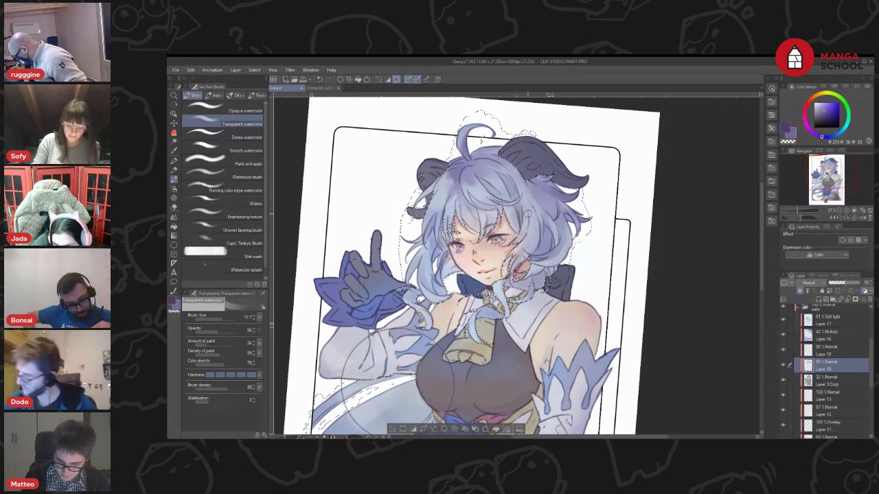
key(ctrl+d)
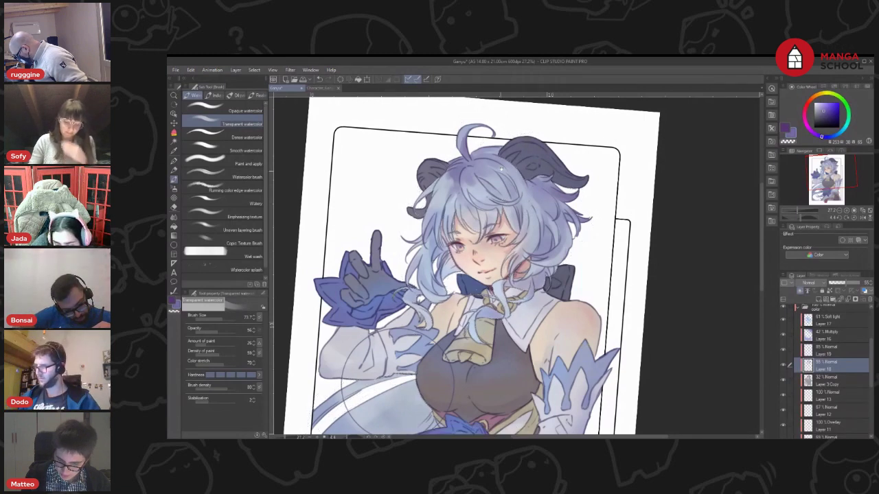
scroll(502, 170, up, 1)
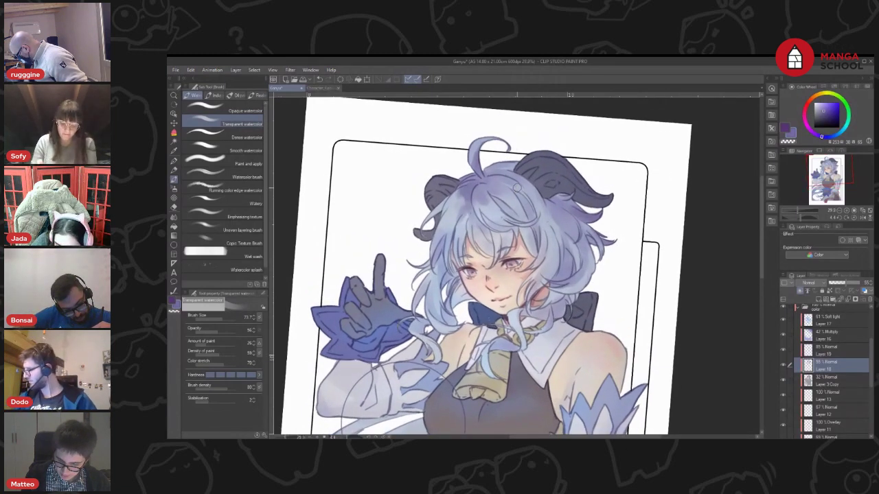
Check Layer 14, toggle the lineart layer's visibility and set its opacity to about 60%
scroll(834, 357, up, 5)
click(837, 345)
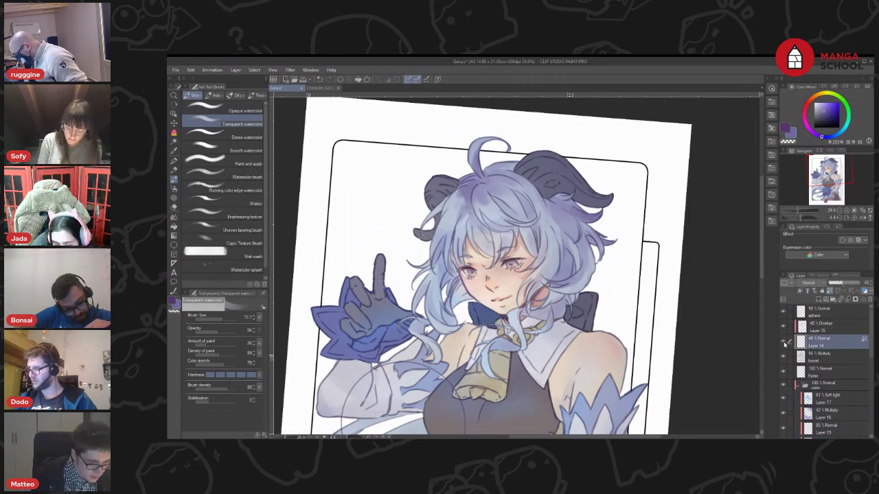
click(823, 356)
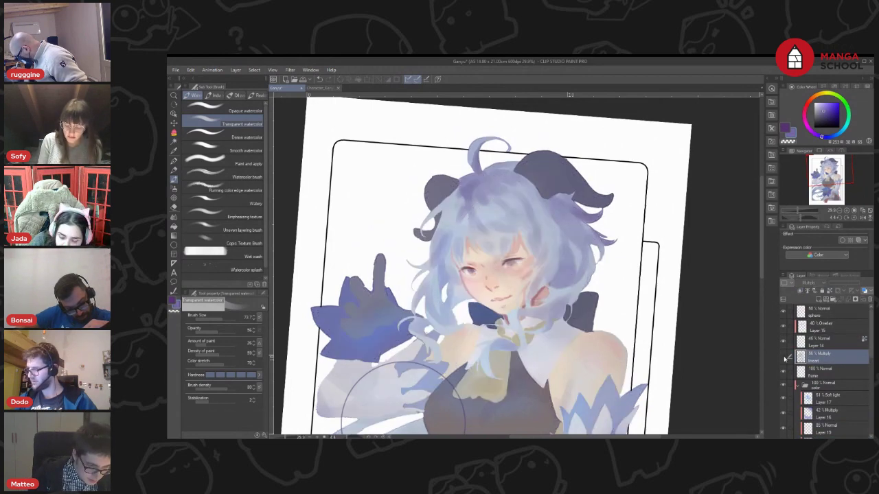
drag(847, 283, 845, 283)
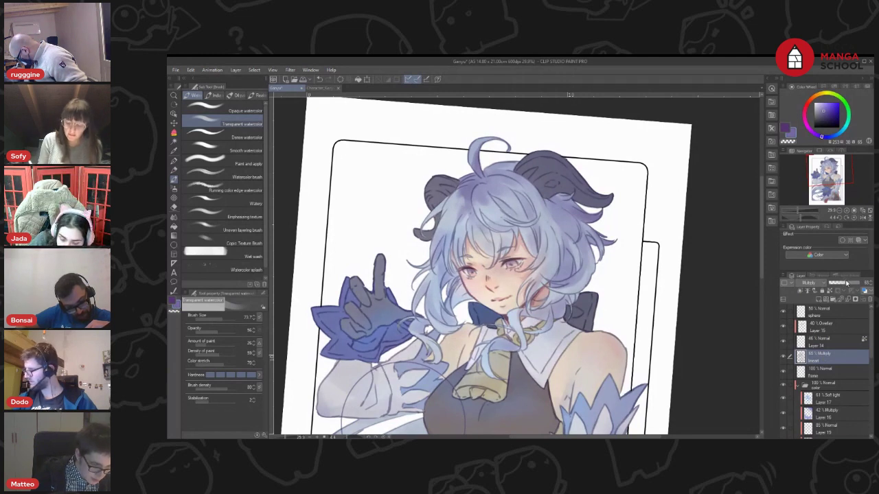
Toggle the visibility of Layer 18 and Layer 19 to compare their hair shading, and make Layer 19 active
scroll(871, 360, down, 3)
scroll(871, 361, down, 1)
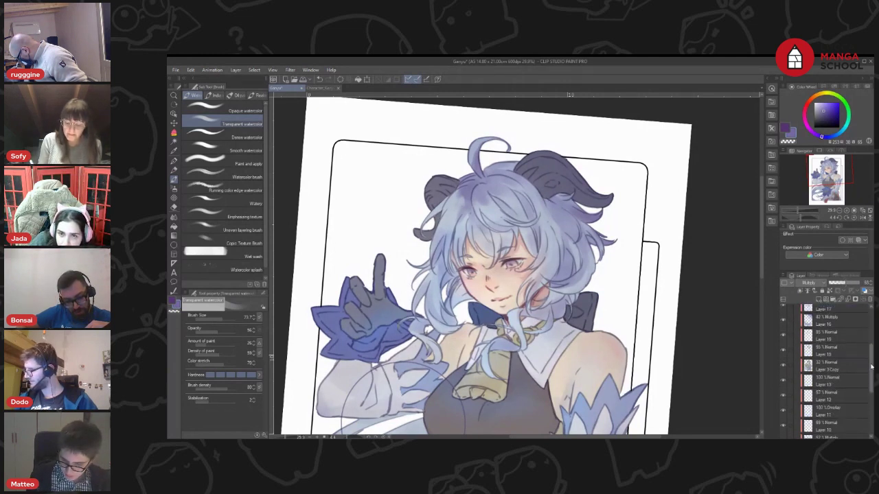
click(842, 364)
click(784, 362)
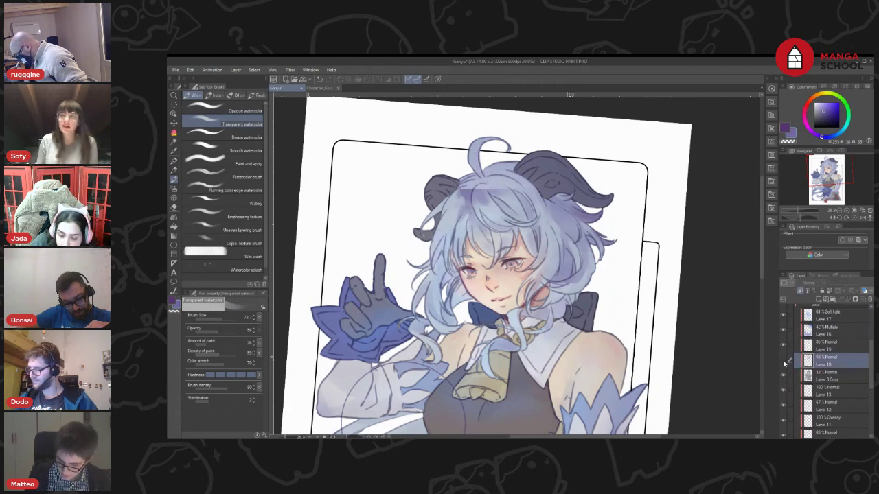
click(783, 362)
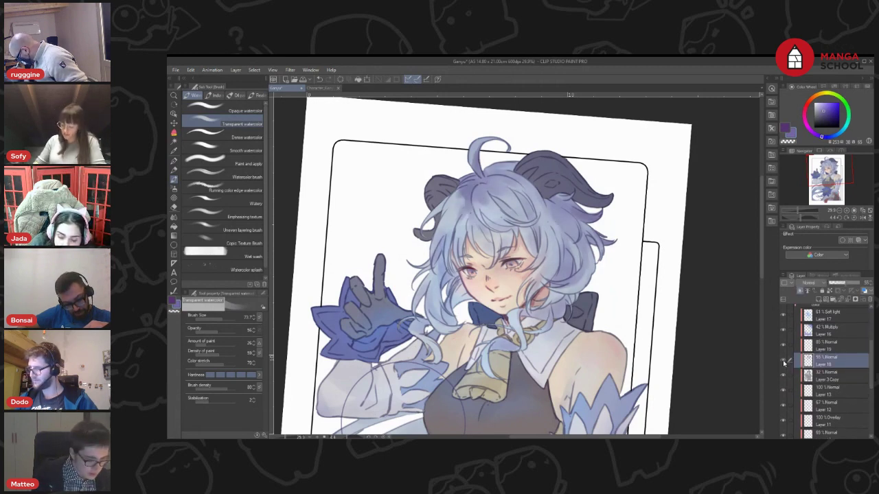
click(783, 346)
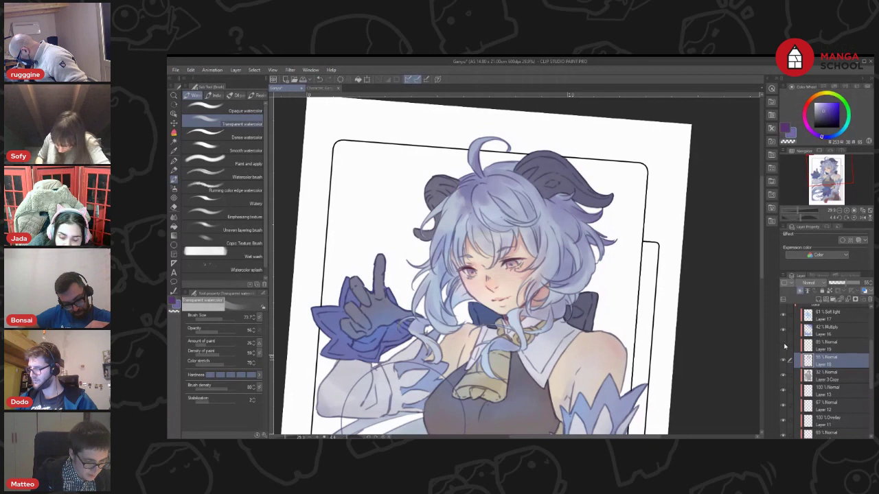
click(784, 346)
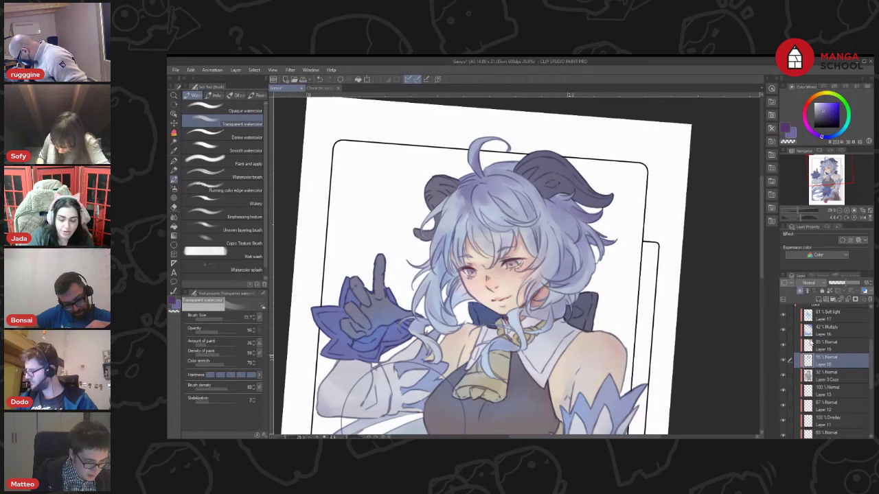
click(824, 345)
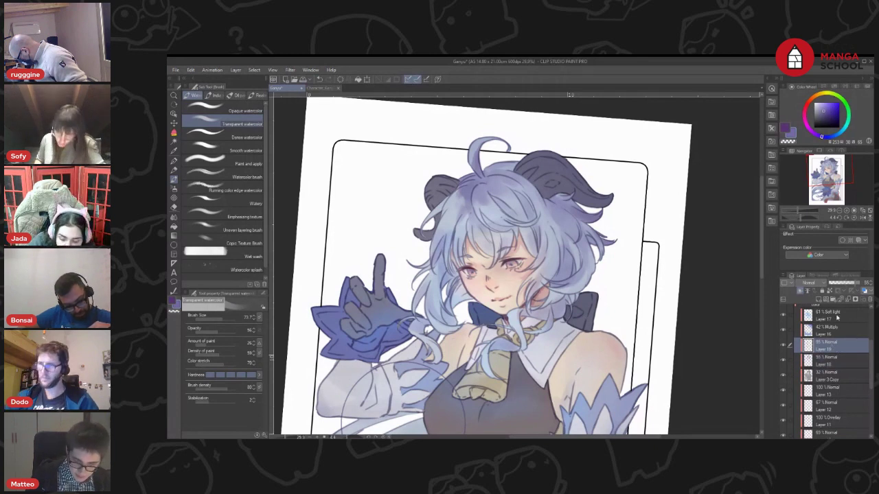
Refine the hair around the crown with the Watercolor brush, using a grayish blue-violet sampled from the hair
key(b)
key(b)
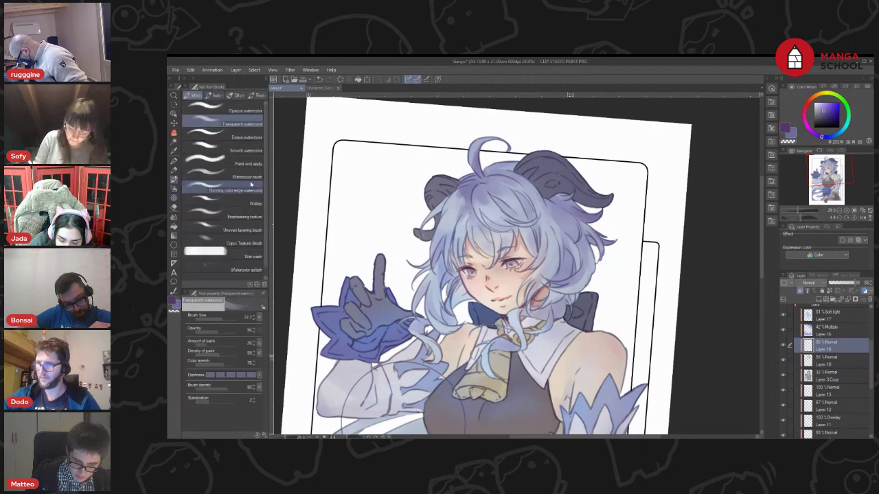
key(i)
click(485, 192)
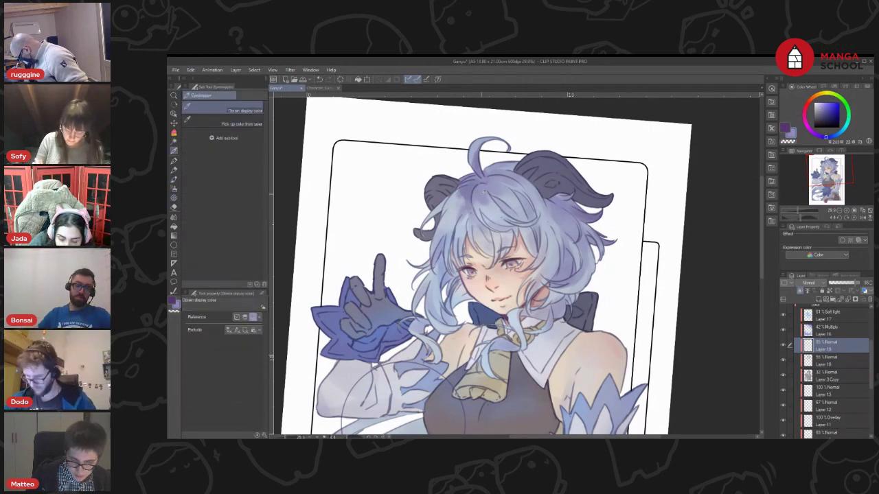
key(b)
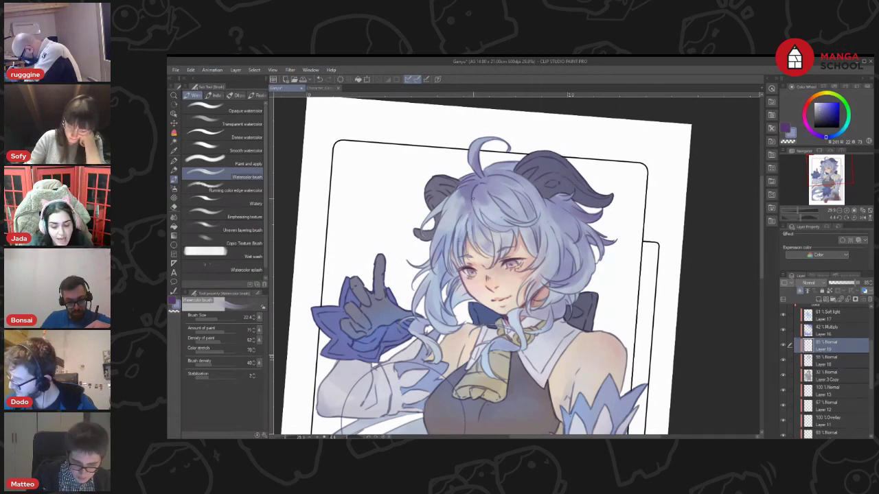
key(x)
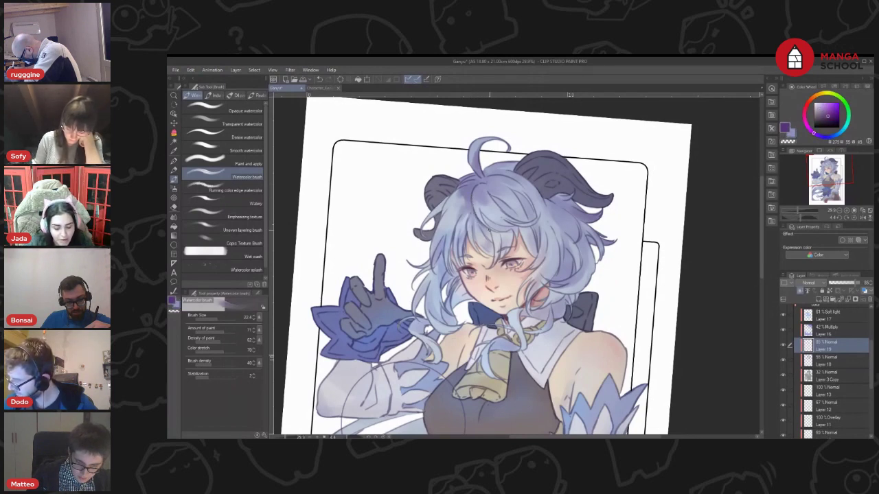
key(x)
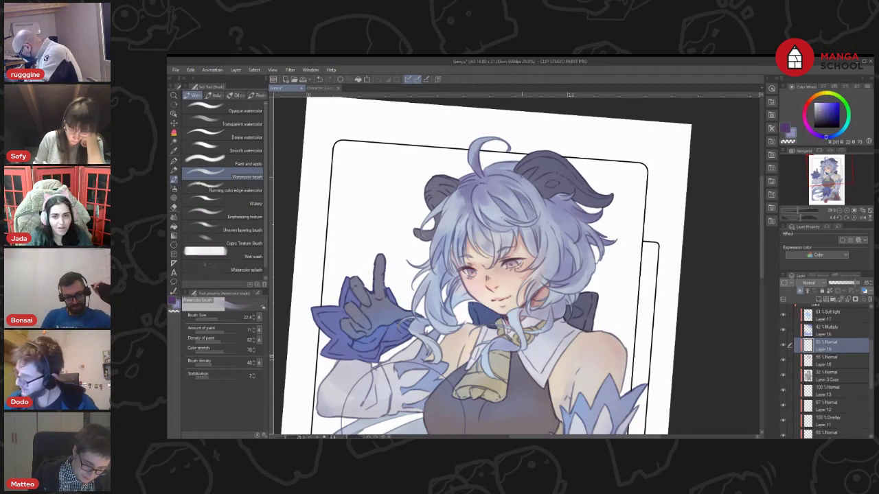
Sample a darker blue from the hair's outer edge and adjust it to a muted blue-violet on the color wheel
key(r)
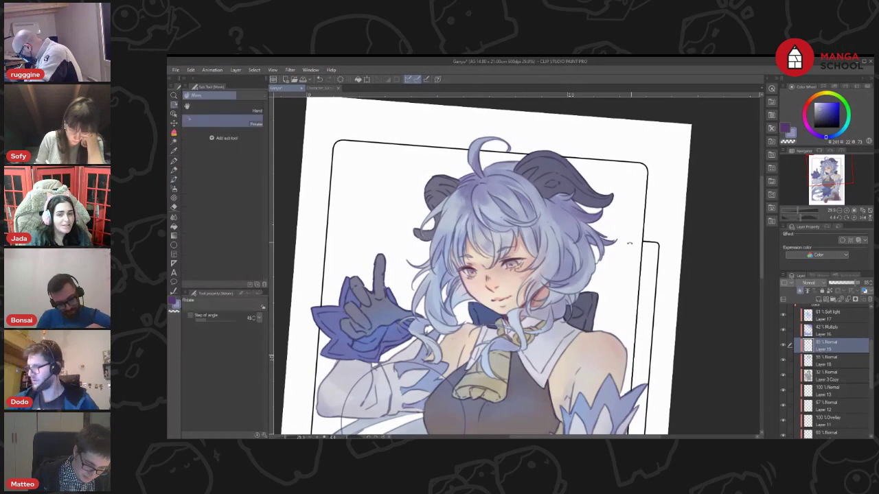
drag(629, 243, 588, 141)
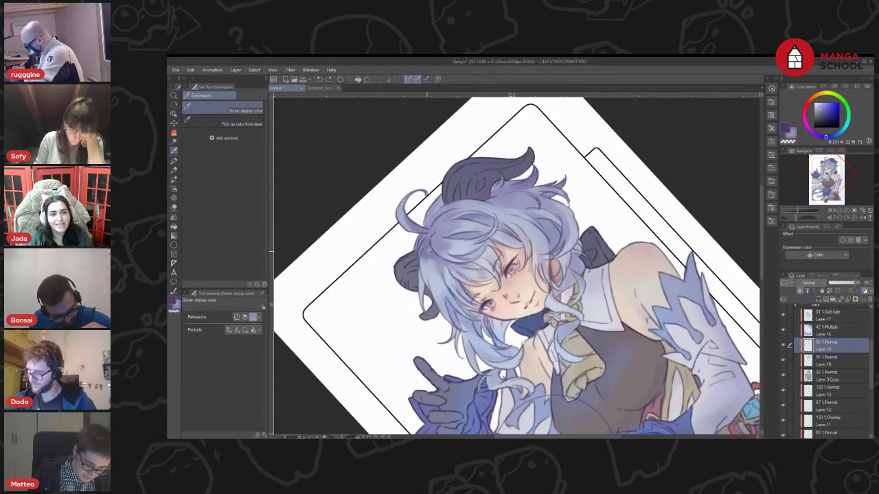
alt+click(426, 251)
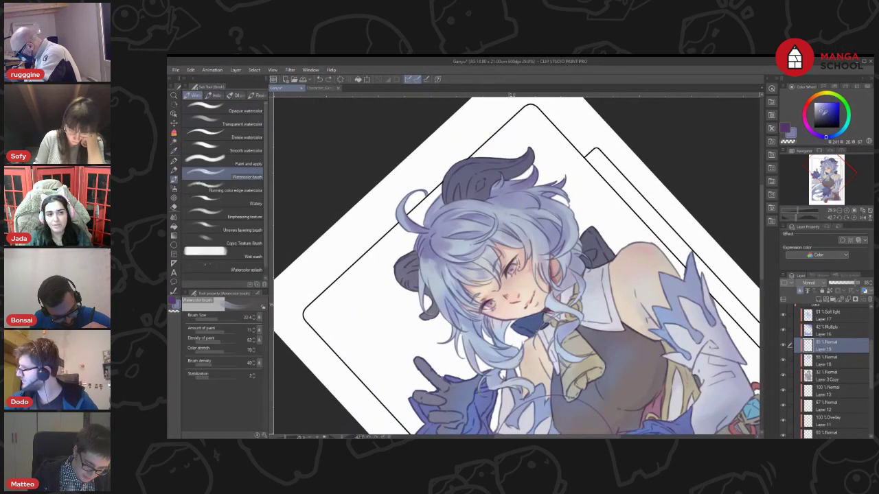
click(821, 114)
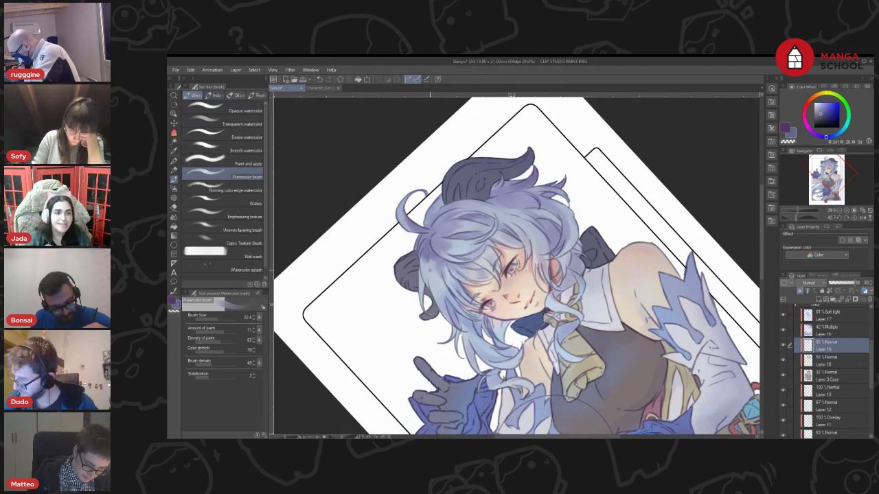
click(821, 109)
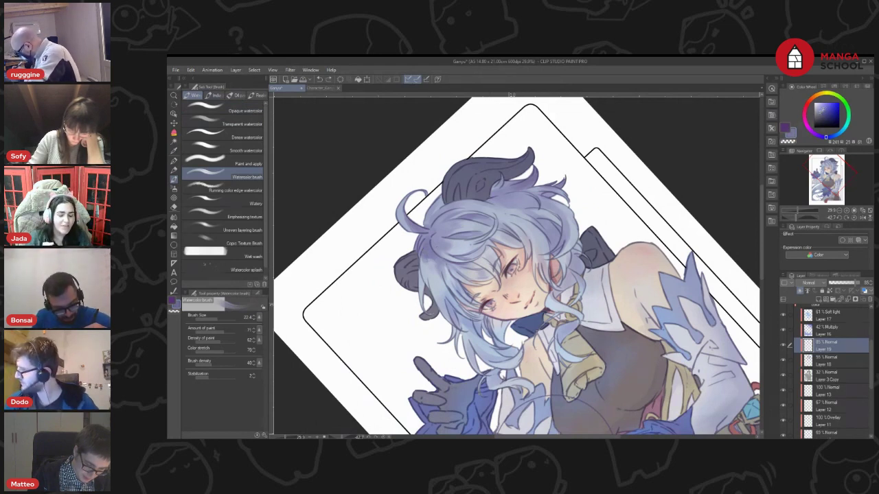
click(822, 109)
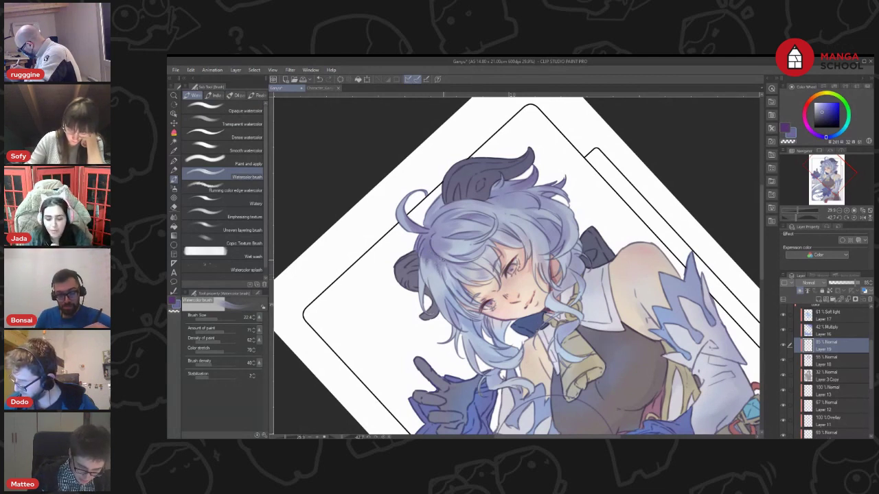
Paint muted blue-violet strands and soft shadows over the fringe and crown with the Watercolor brush
key(shift+space)
mouse_move(453, 209)
mouse_down()
mouse_move(575, 168)
mouse_move(563, 201)
mouse_up()
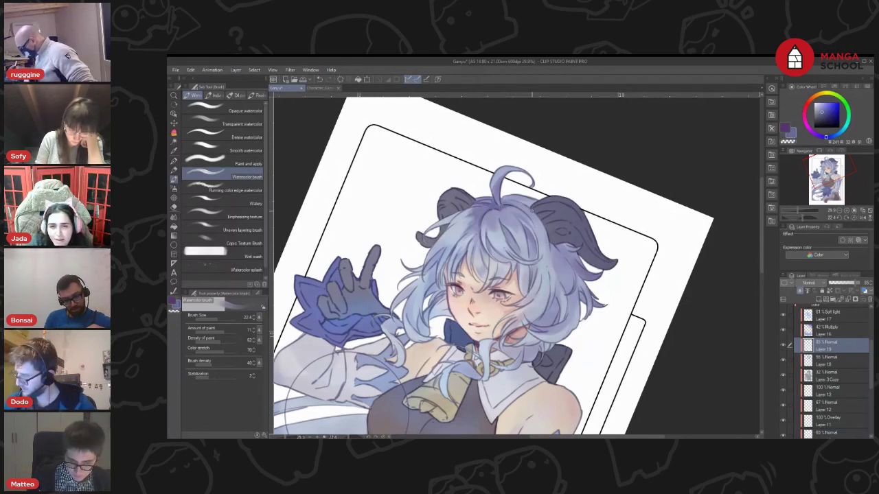
drag(589, 195, 516, 189)
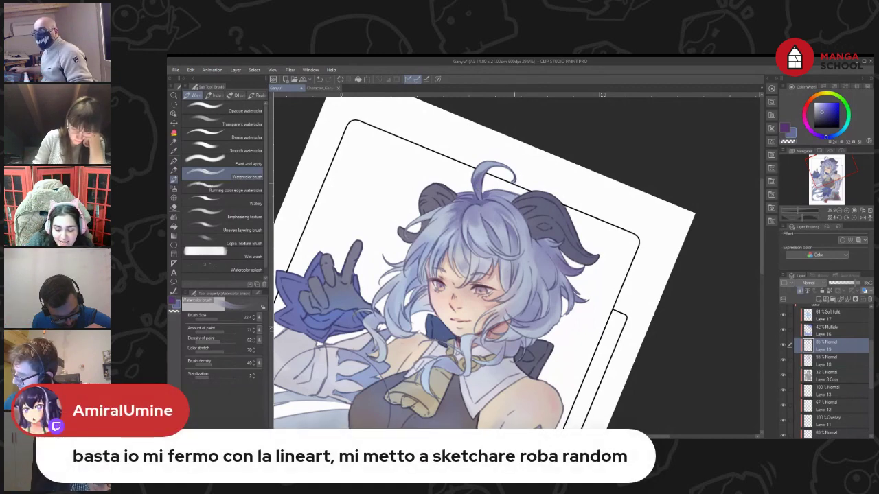
drag(578, 210, 610, 176)
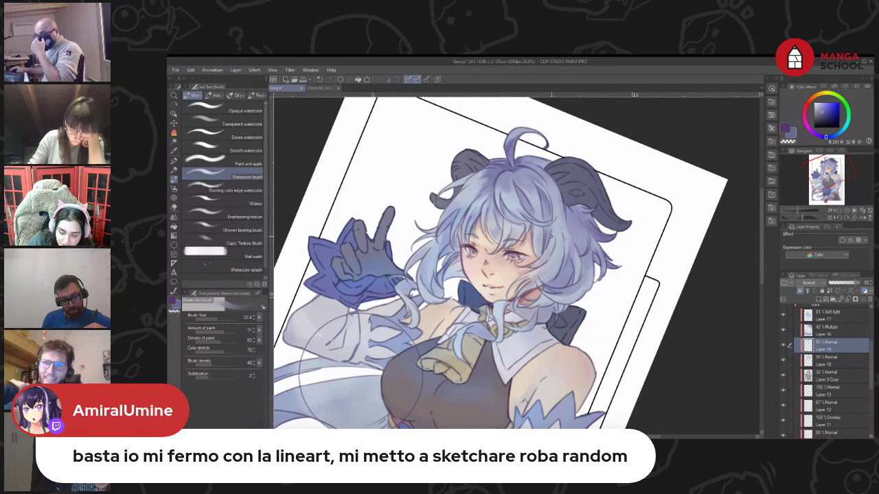
drag(584, 227, 569, 225)
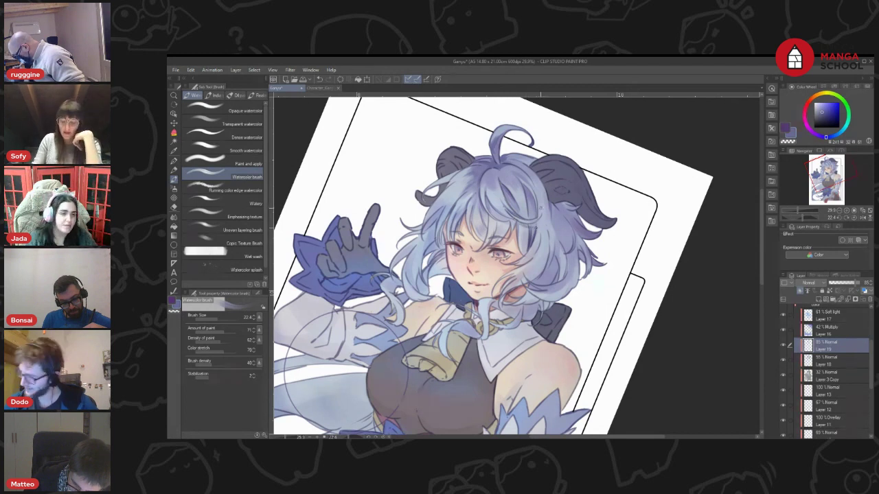
drag(483, 237, 487, 224)
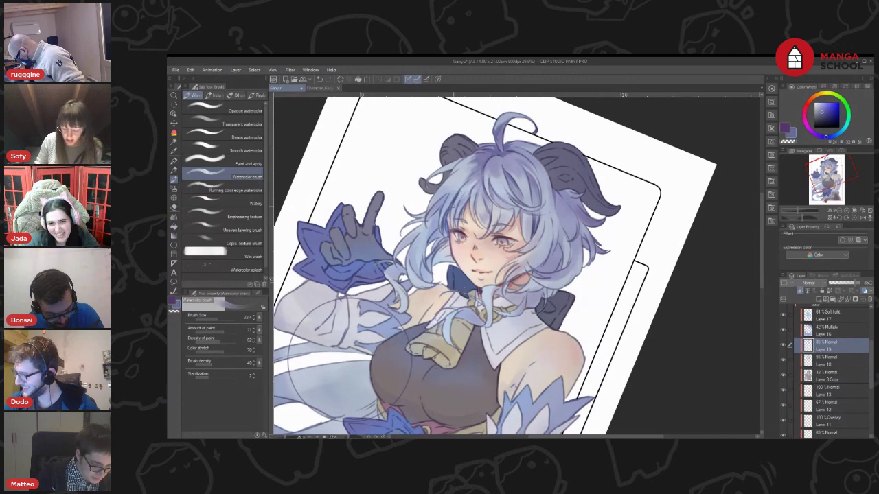
key(r)
drag(643, 254, 620, 192)
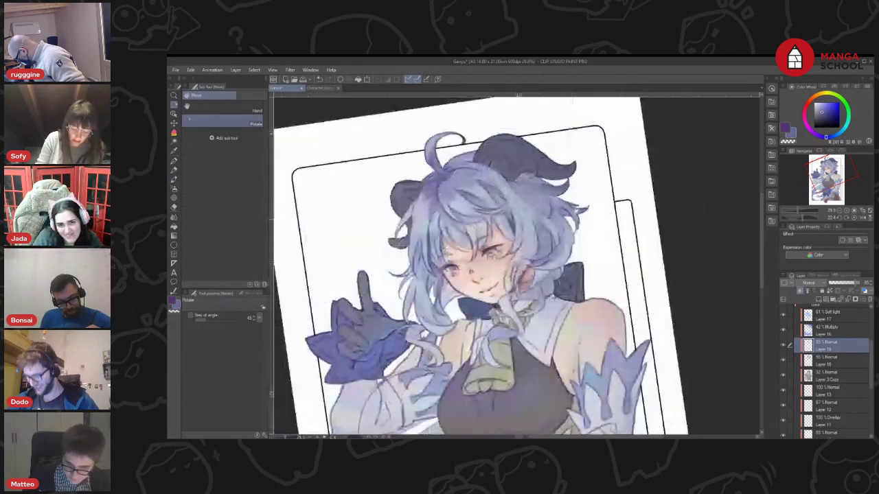
mouse_move(589, 254)
mouse_down()
mouse_move(631, 261)
mouse_move(453, 251)
mouse_up()
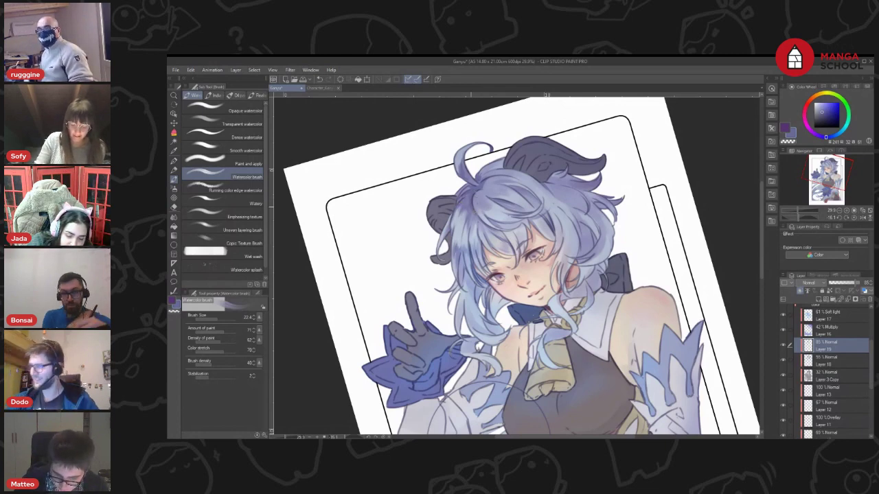
key(r)
mouse_move(611, 184)
mouse_down()
mouse_move(640, 294)
mouse_move(642, 248)
mouse_up()
key(b)
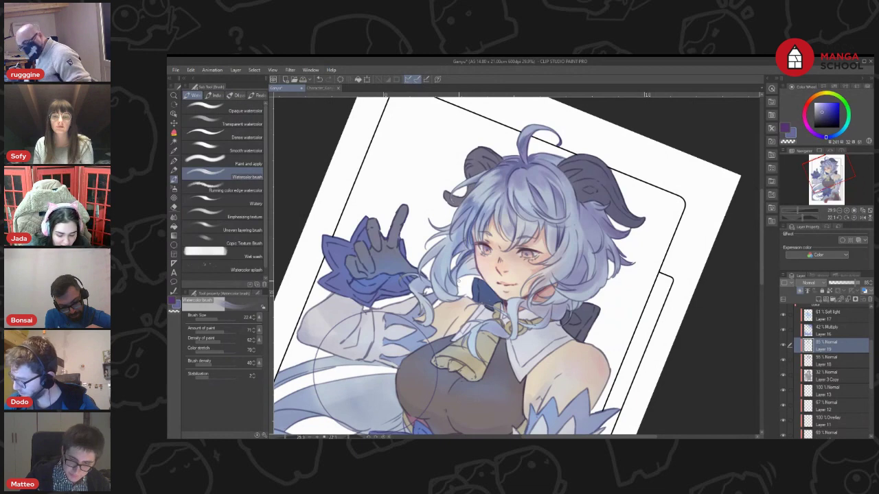
key(r)
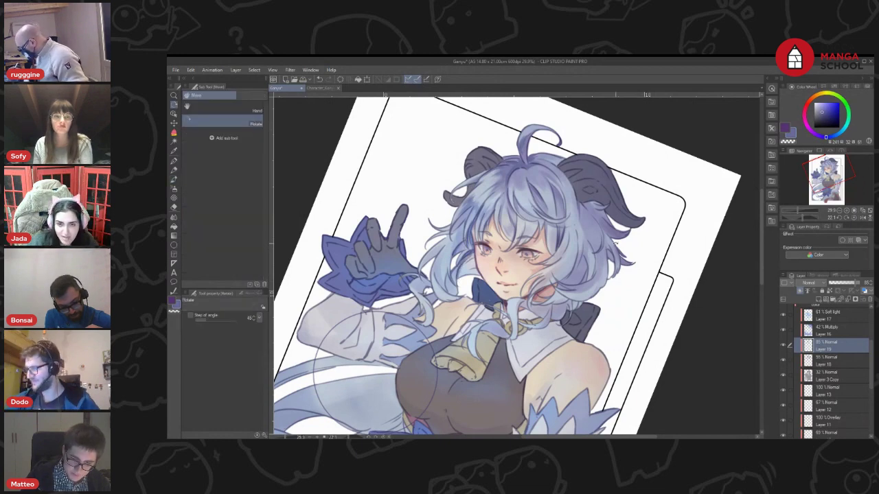
drag(618, 248, 551, 145)
drag(596, 259, 596, 218)
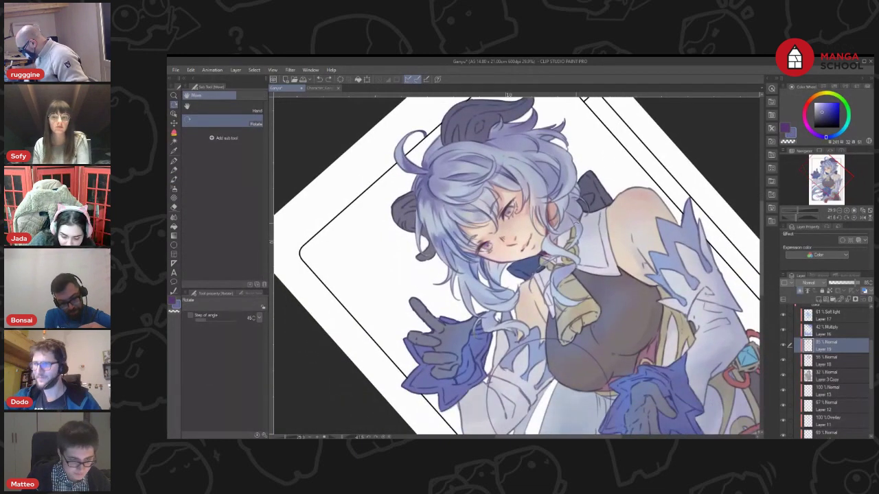
Sample a greyish tone from the hair beside the ear, shift it to a muted pinkish purple, and touch up that hair with the Watercolor brush
key(b)
click(252, 121)
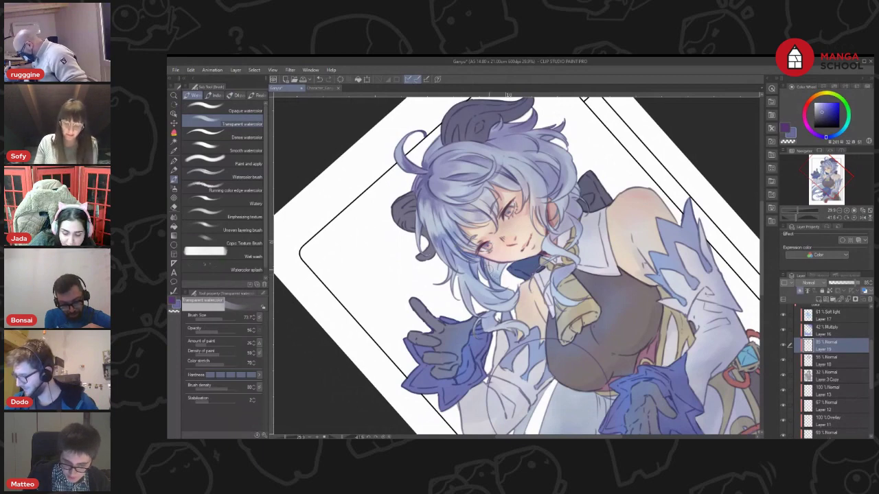
click(230, 177)
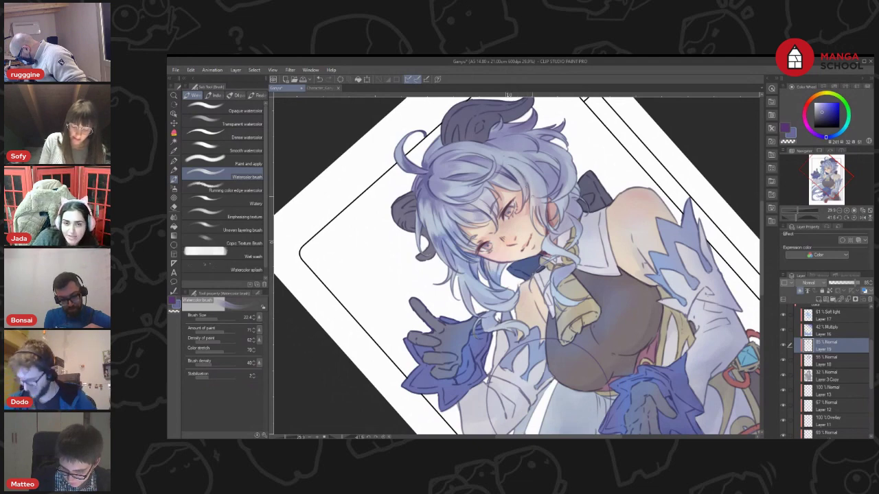
alt+click(540, 207)
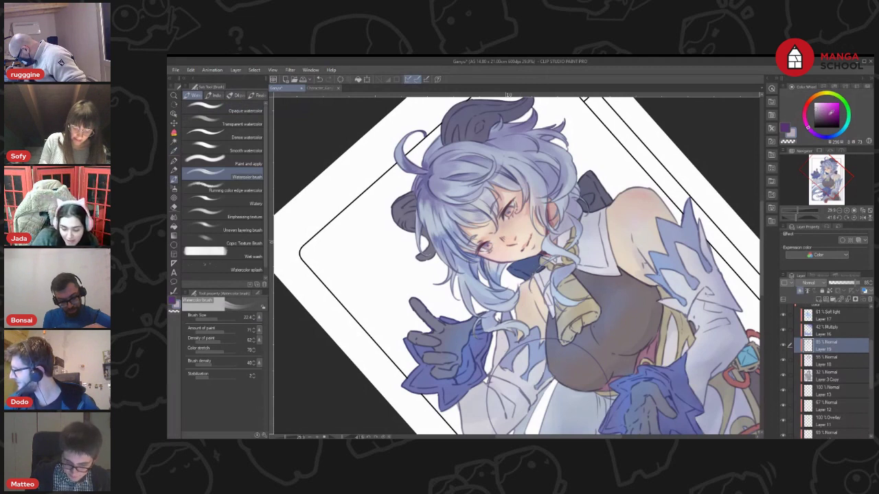
click(821, 112)
click(819, 114)
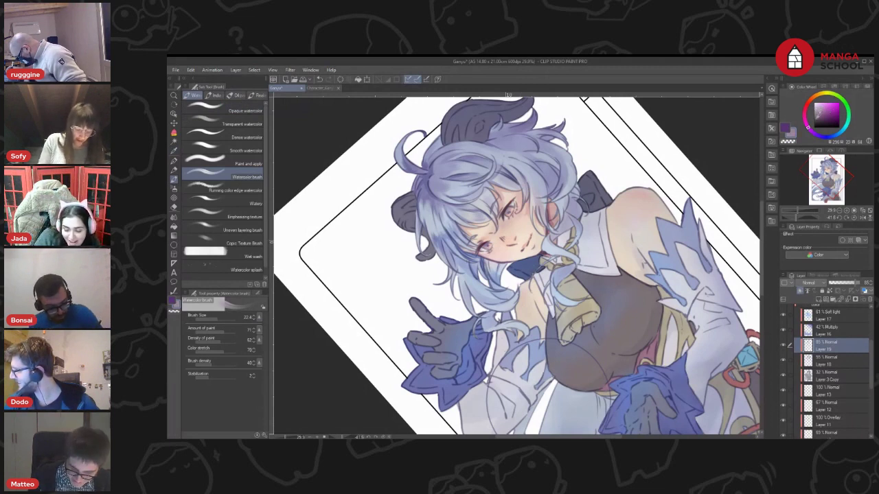
click(806, 124)
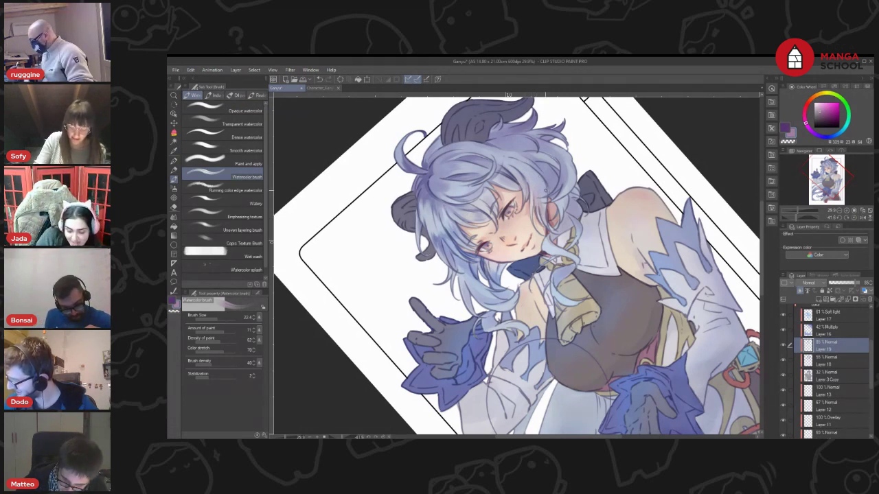
drag(546, 195, 545, 205)
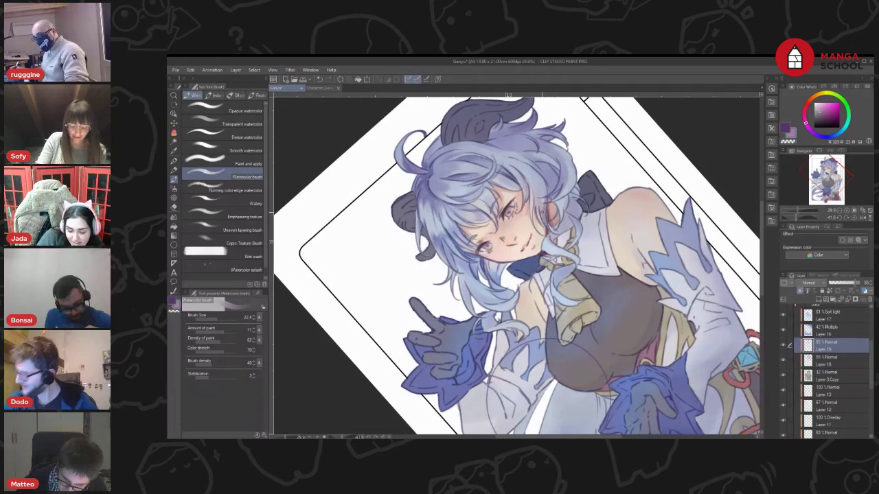
Sample the hair colours and set the Watercolor brush to a muted blue-violet picked from the hair below the large horn
key(shift+space)
mouse_move(626, 252)
mouse_down()
mouse_move(638, 323)
mouse_move(604, 368)
mouse_up()
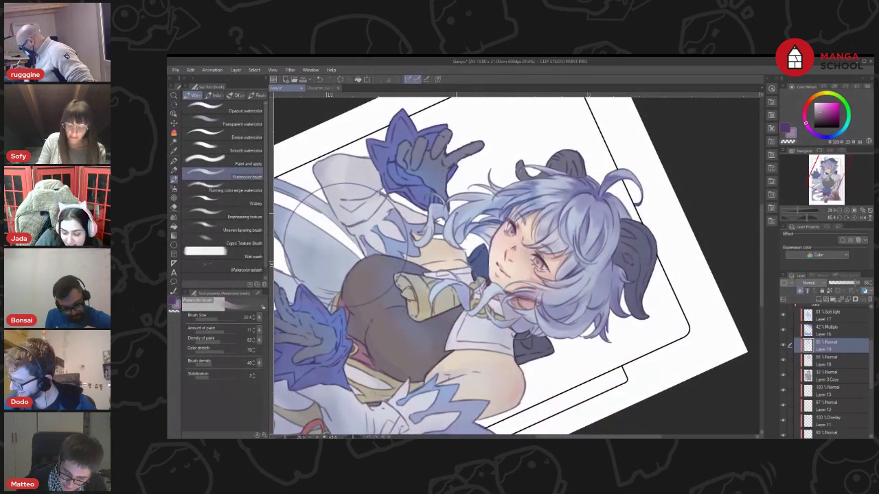
key(shift+space)
mouse_move(633, 180)
mouse_down()
mouse_move(543, 121)
mouse_move(556, 118)
mouse_up()
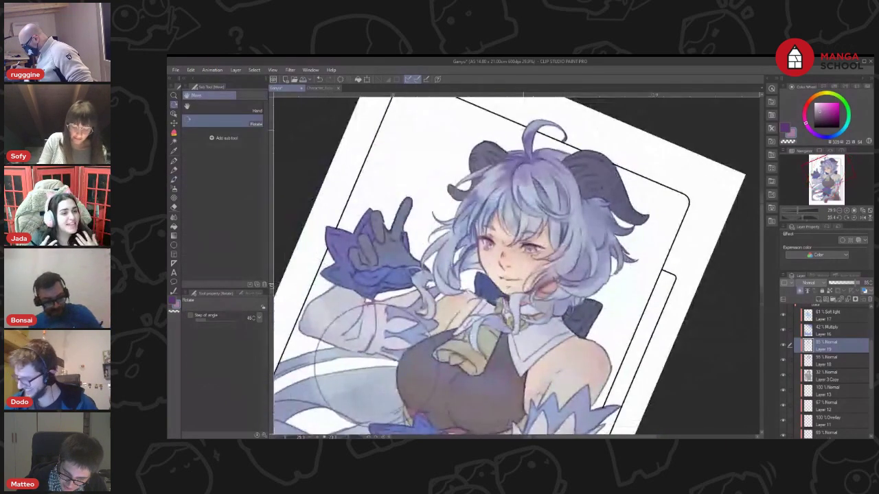
key(b)
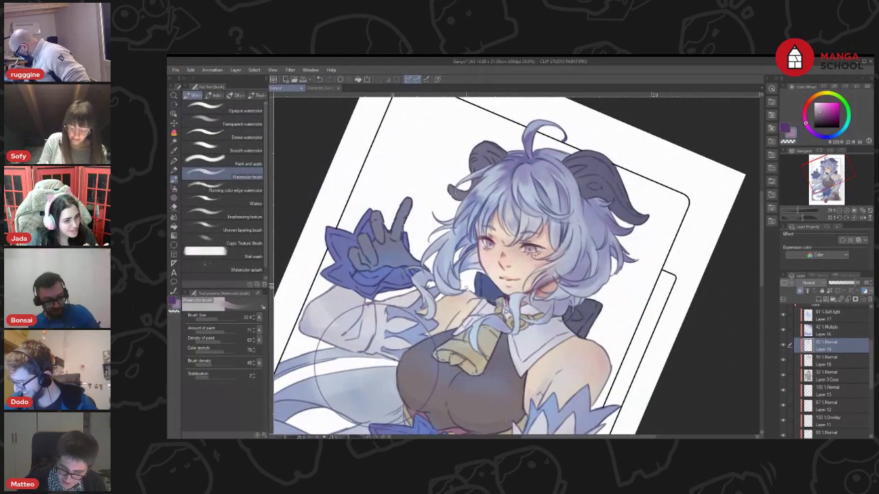
alt+click(554, 205)
drag(520, 212, 538, 192)
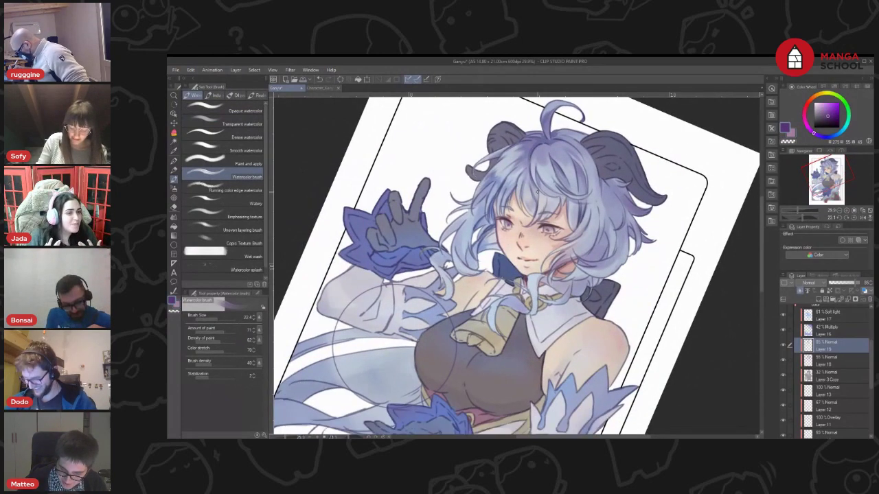
key(i)
alt+click(631, 200)
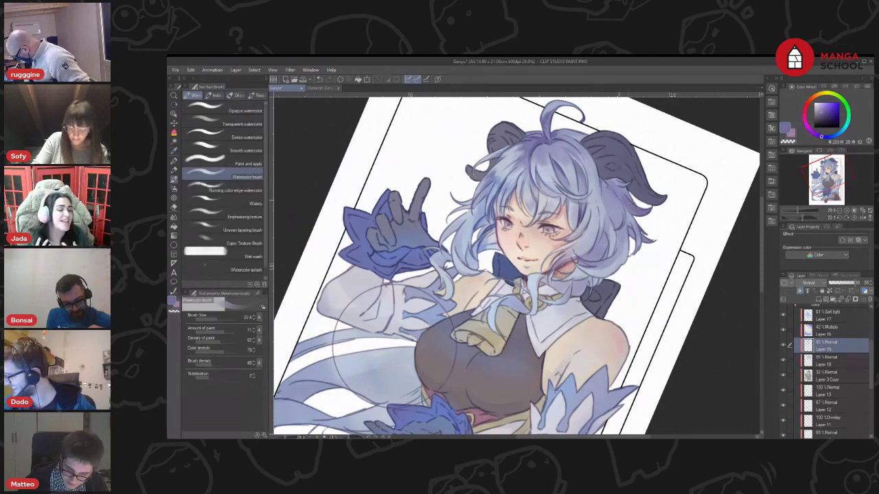
Select the Watercolor brush and set its brush size to 24.5
click(227, 123)
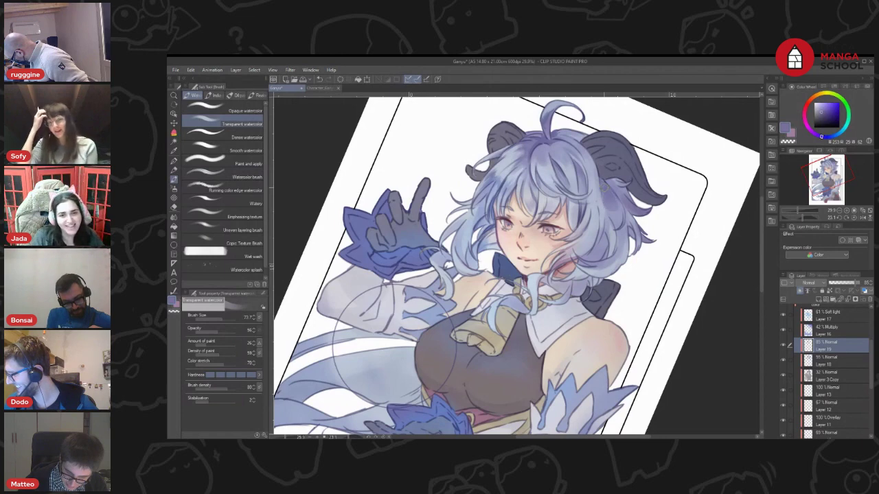
click(243, 176)
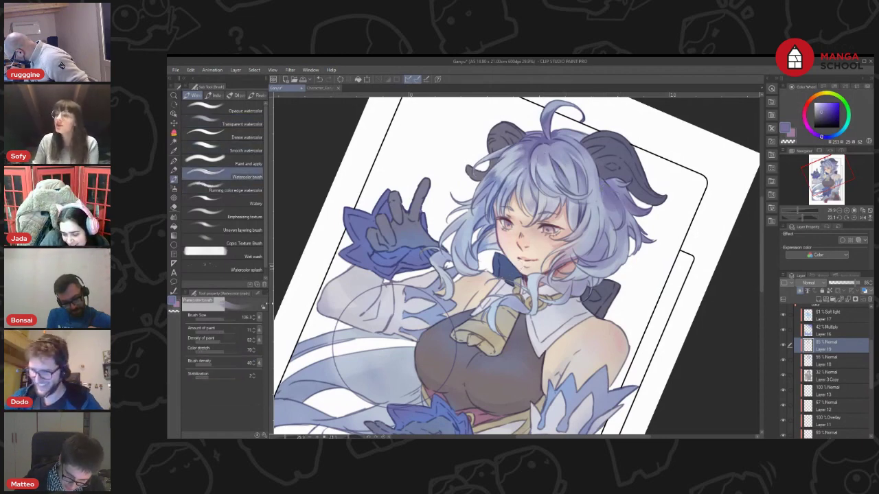
click(222, 320)
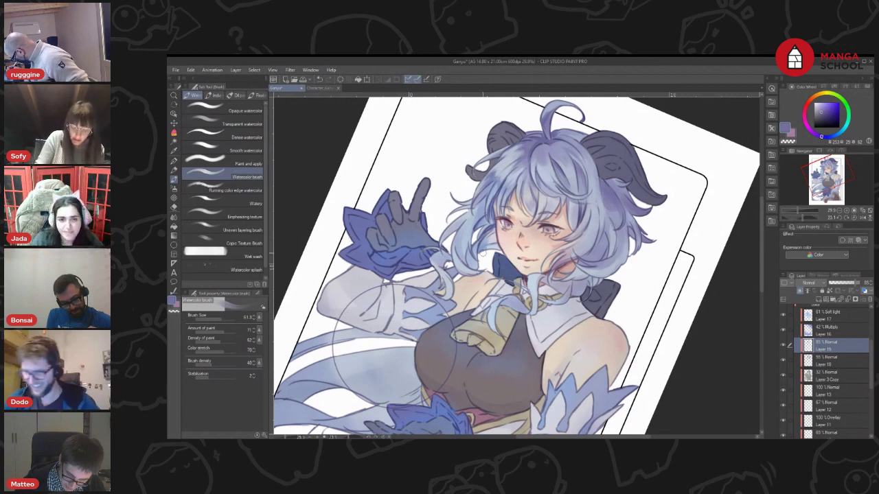
click(218, 319)
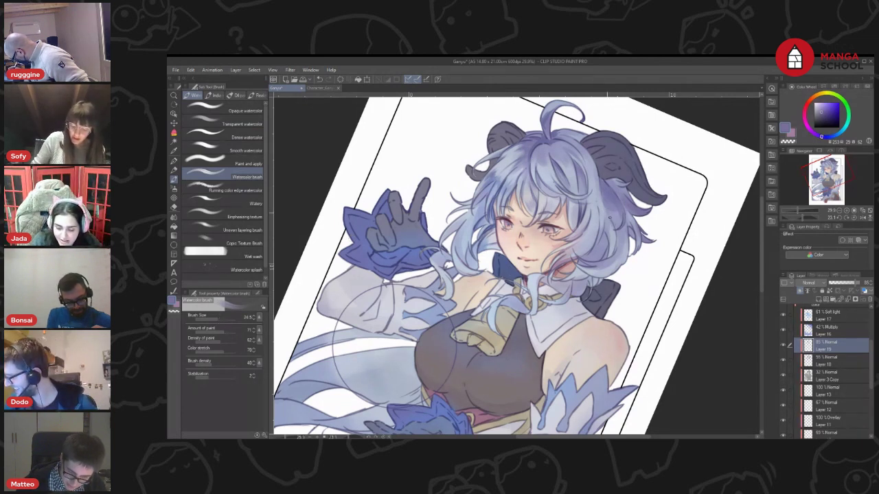
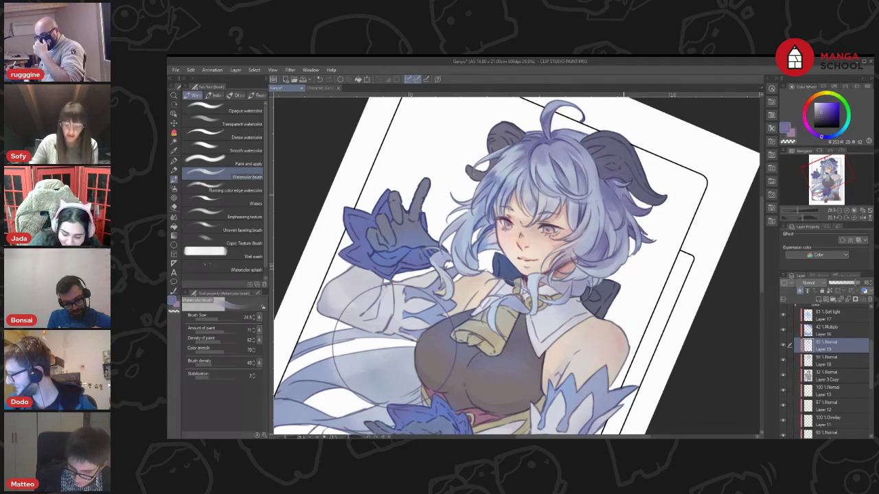
Switch the painting colour to a muted pinkish purple for shading the hair with the Watercolor brush
drag(686, 223, 700, 203)
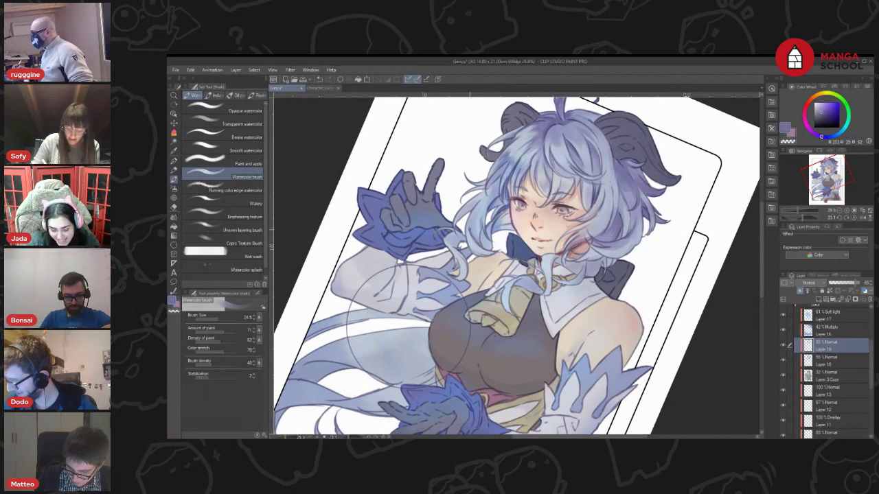
key(r)
drag(620, 199, 572, 156)
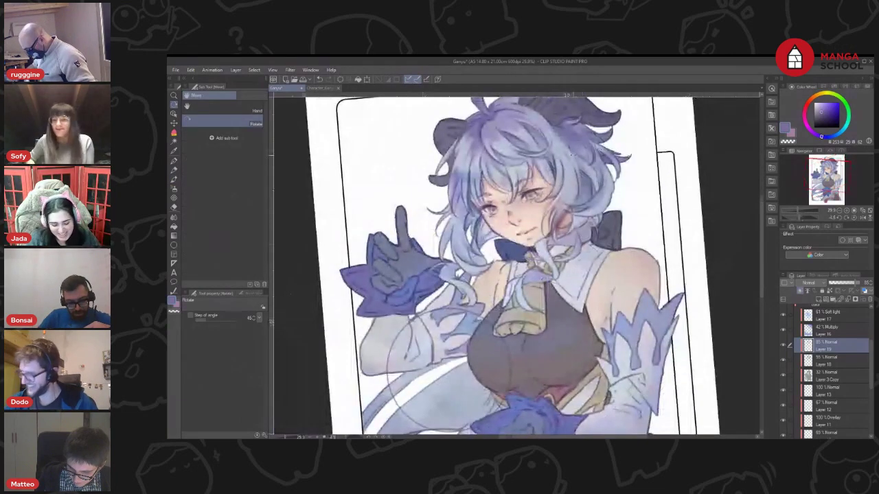
key(b)
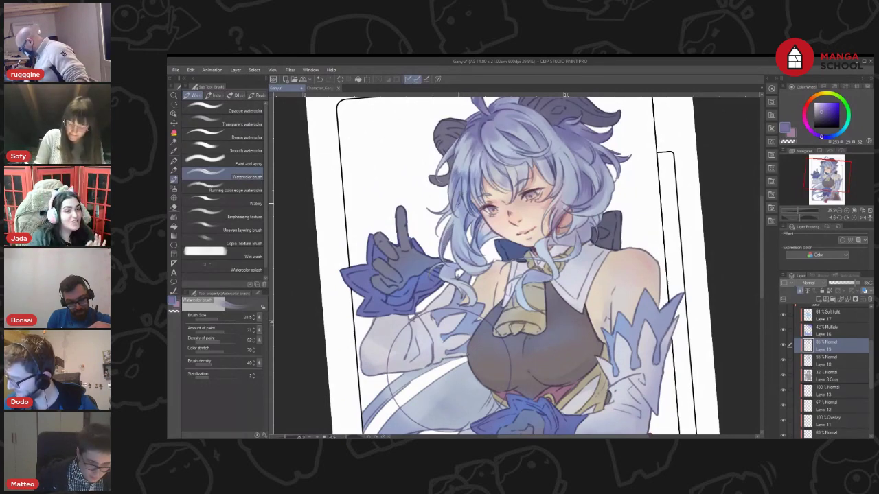
drag(483, 153, 493, 157)
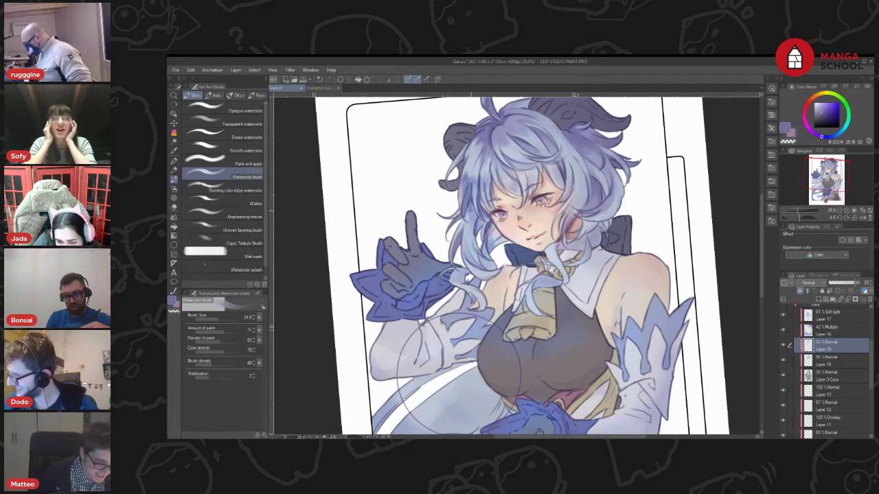
alt+click(469, 217)
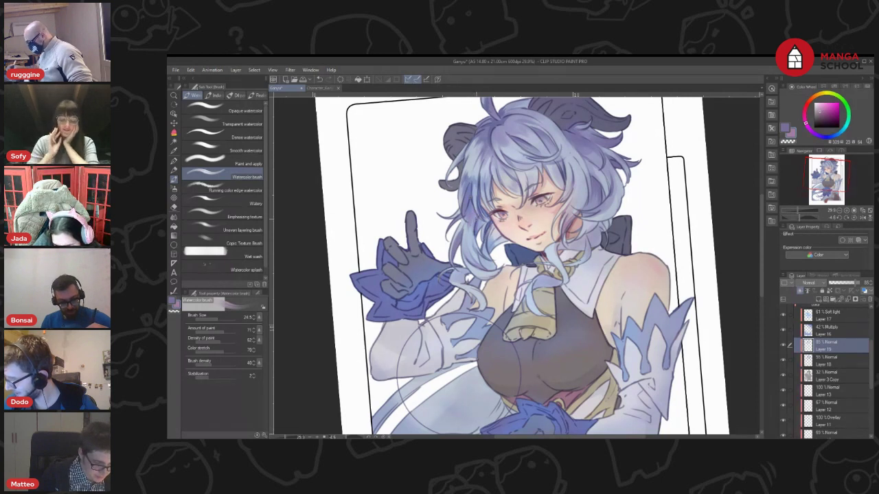
mouse_move(644, 207)
mouse_down()
mouse_move(626, 195)
mouse_move(626, 204)
mouse_up()
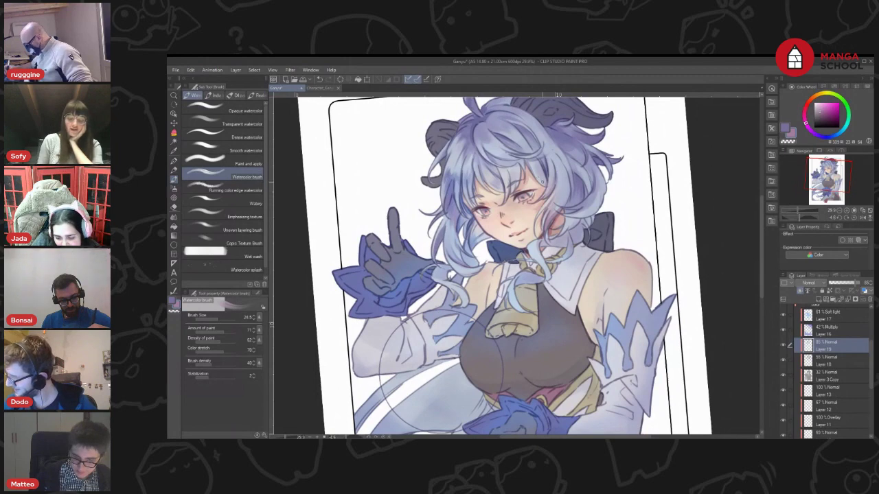
Pick the pale skin tone from the character's cheek as the colour for the Watercolor brush
key(i)
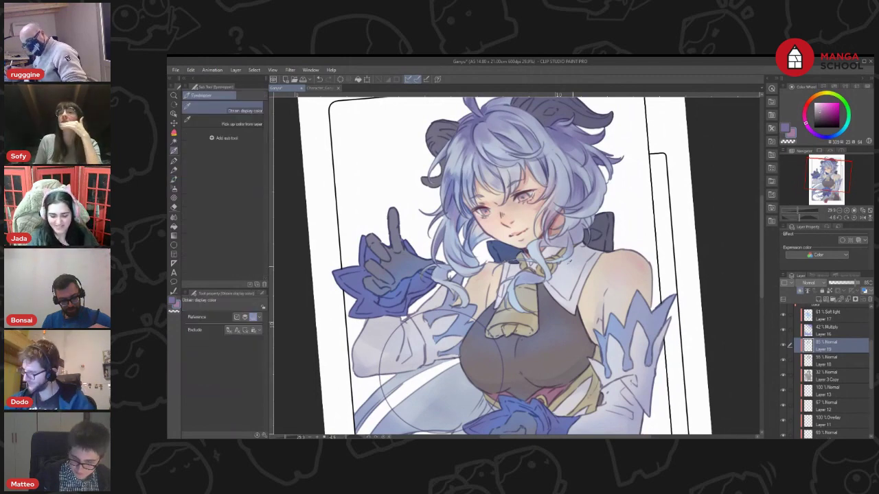
click(530, 217)
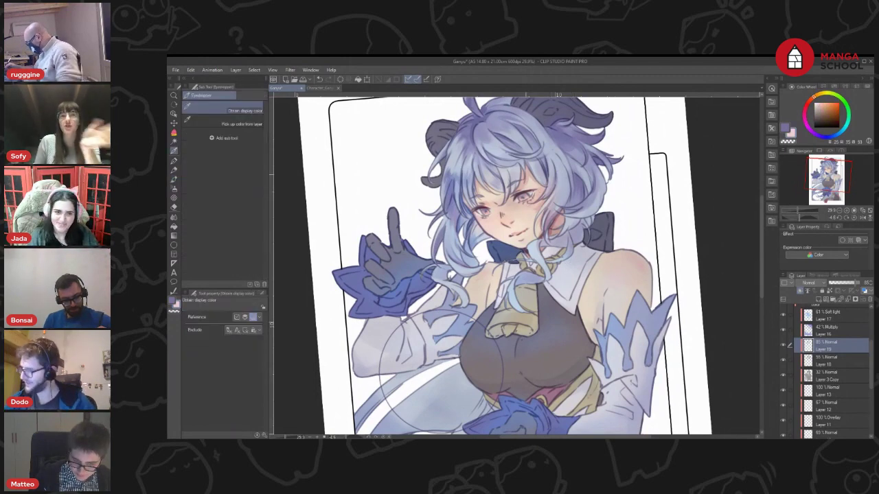
key(b)
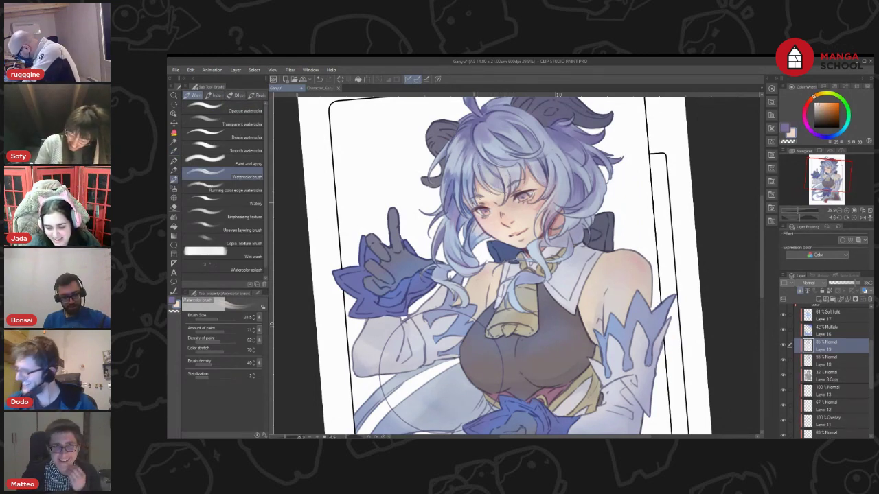
Return to the blue-violet paint colour and darken it for the Watercolor brush
key(r)
mouse_move(681, 230)
mouse_down()
mouse_move(685, 269)
mouse_move(675, 246)
mouse_move(676, 280)
mouse_up()
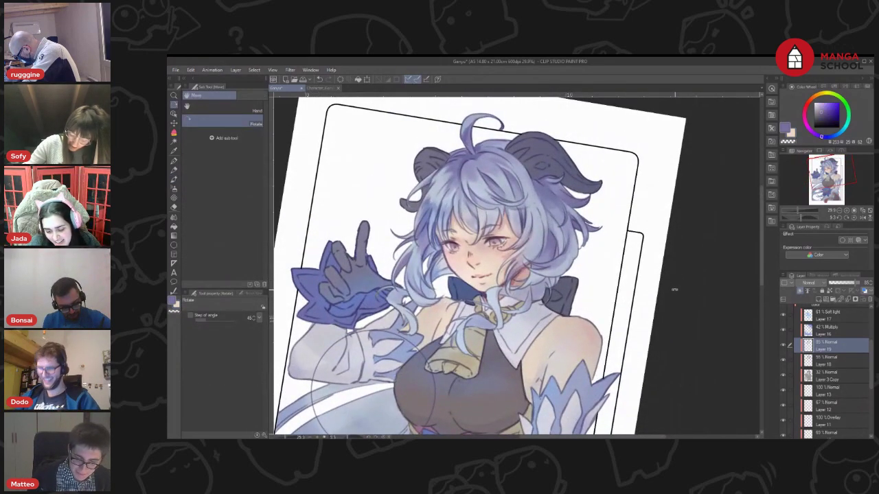
key(b)
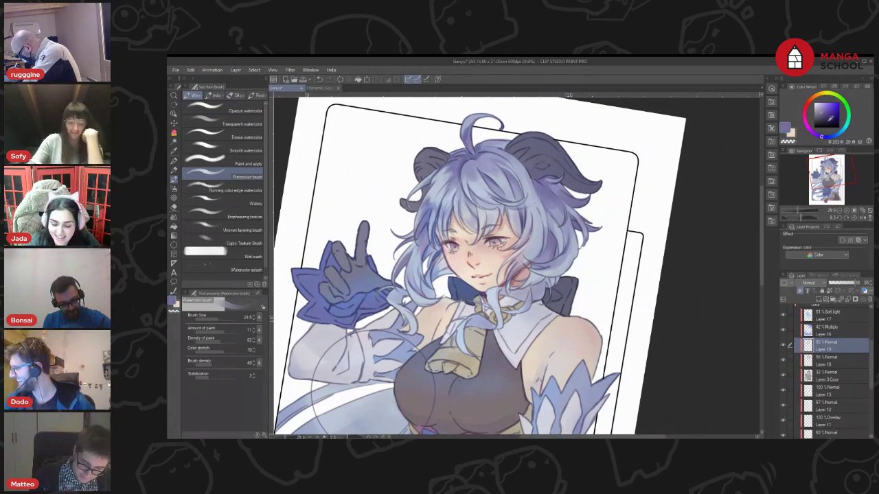
click(824, 115)
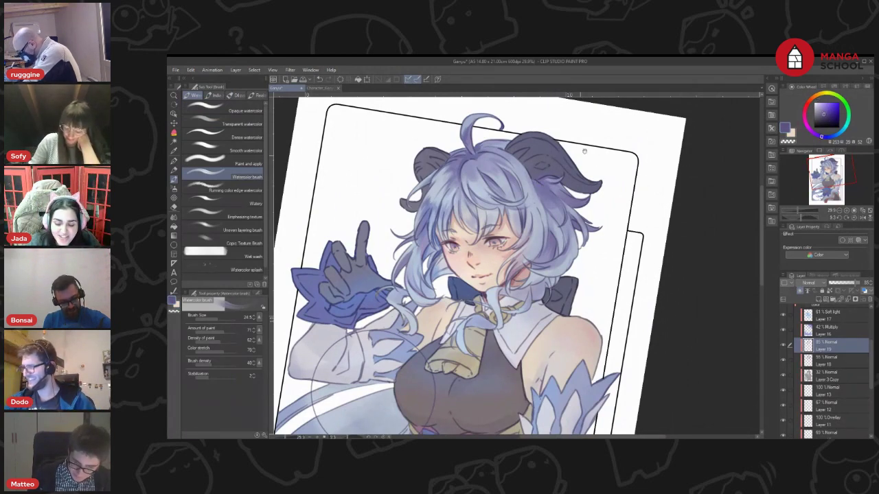
drag(583, 152, 573, 171)
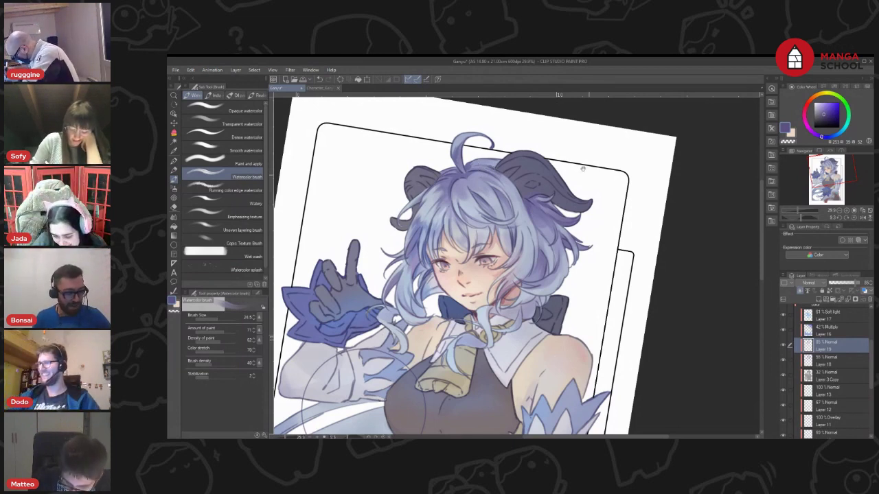
Sample the light periwinkle blue from the hair lock over the collar for painting with the Watercolor brush
drag(663, 230, 700, 173)
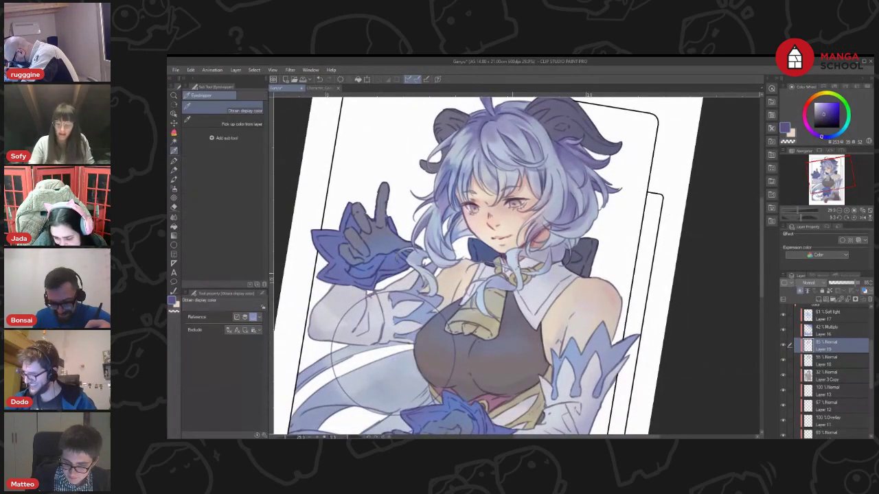
alt+click(501, 280)
key(b)
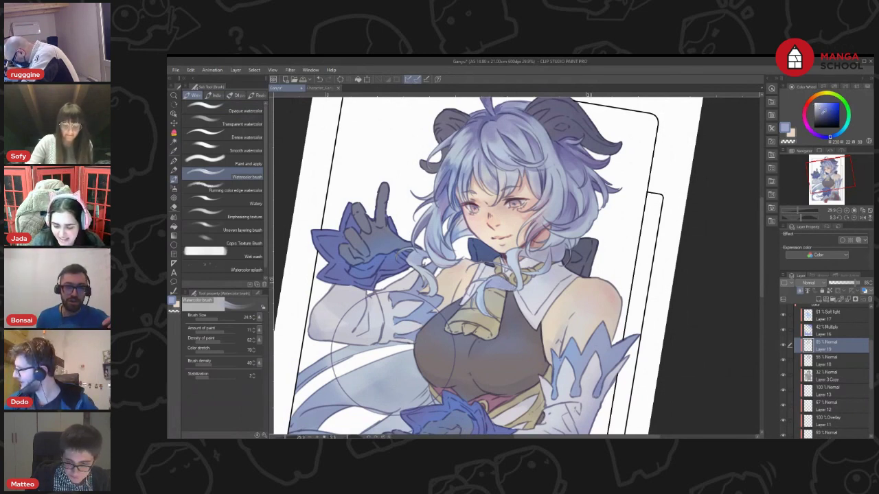
Sample a dark tone near the collar, adjust it to a medium purple and shade the hair by the neck with the Watercolor brush
key(x)
key(i)
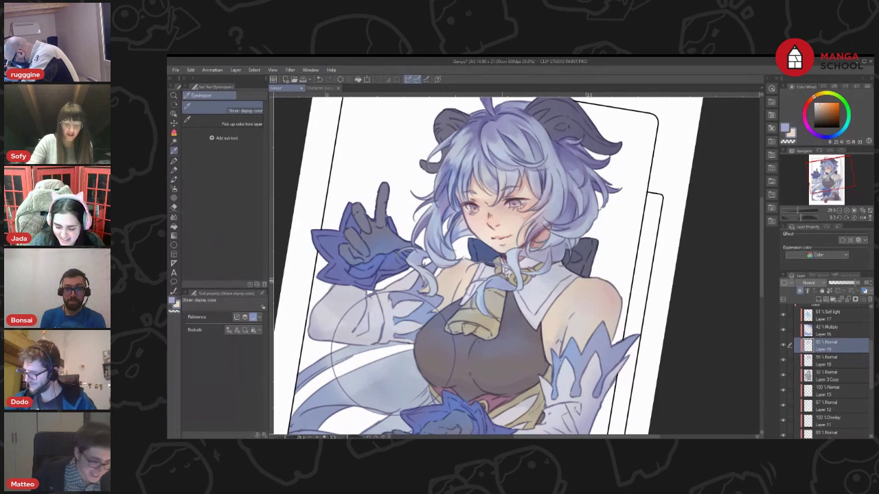
click(506, 275)
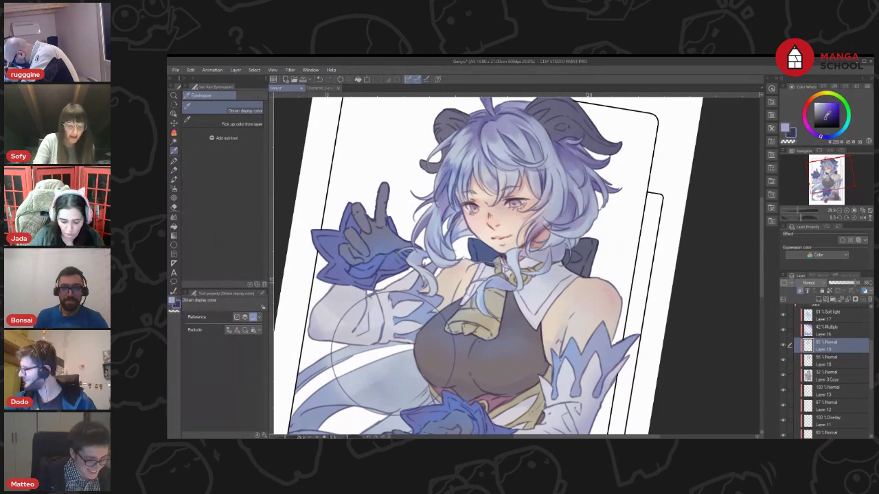
drag(827, 115, 828, 108)
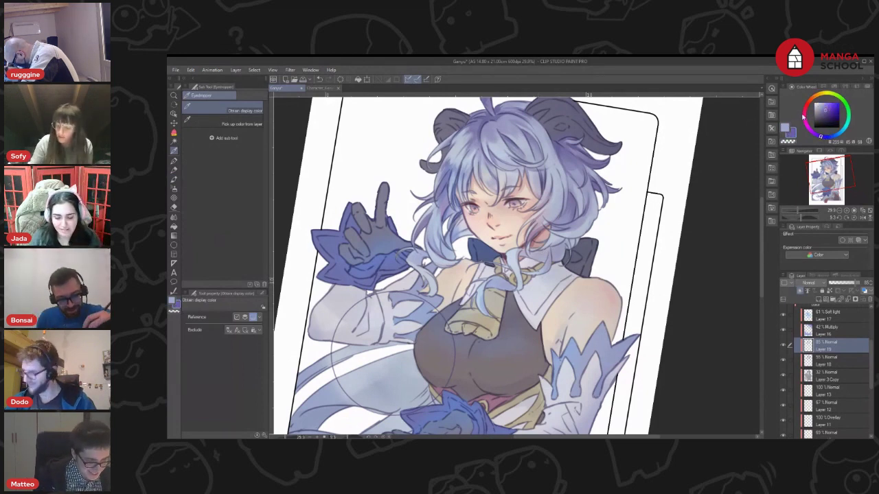
key(b)
drag(517, 288, 518, 275)
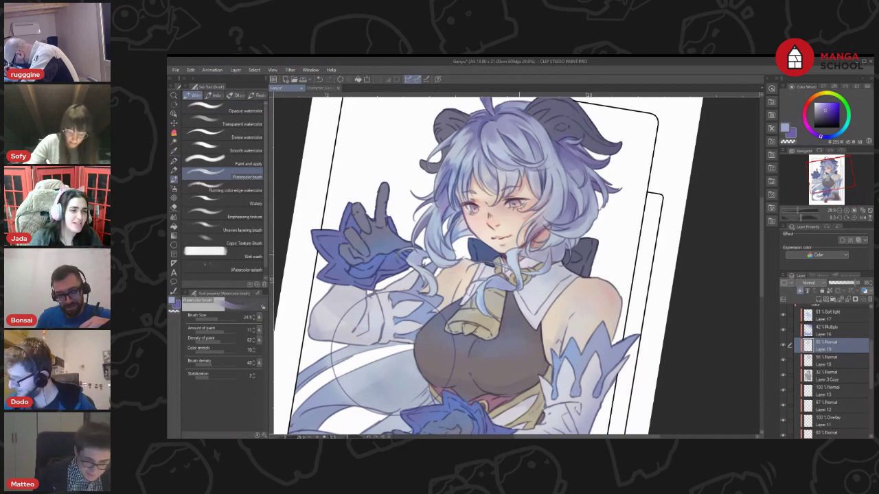
Try the Dense watercolor and Transparent watercolor brushes for the hair
click(251, 136)
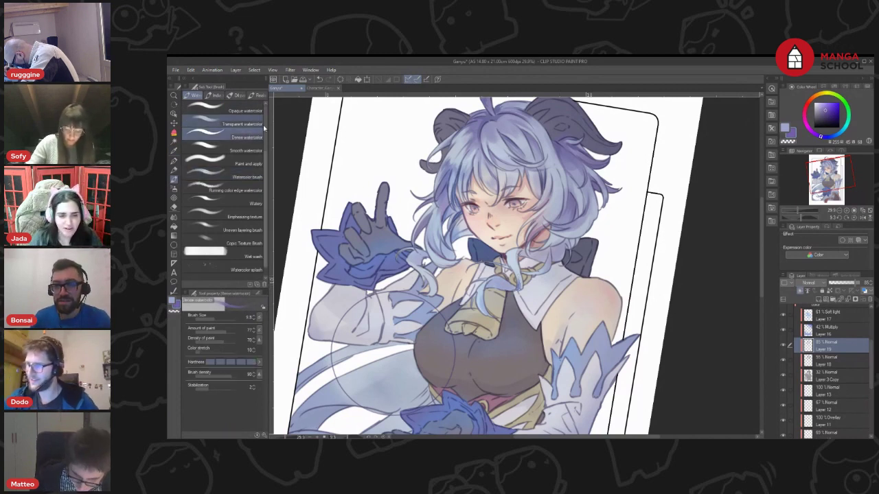
click(252, 125)
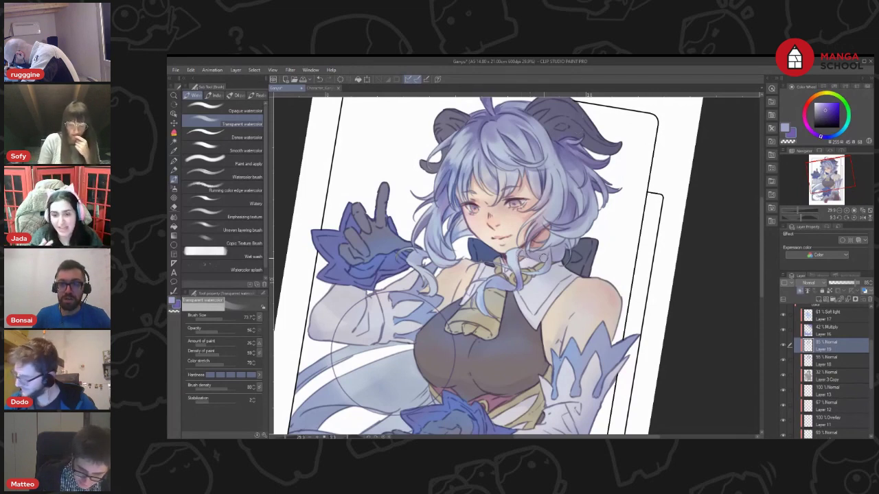
click(250, 176)
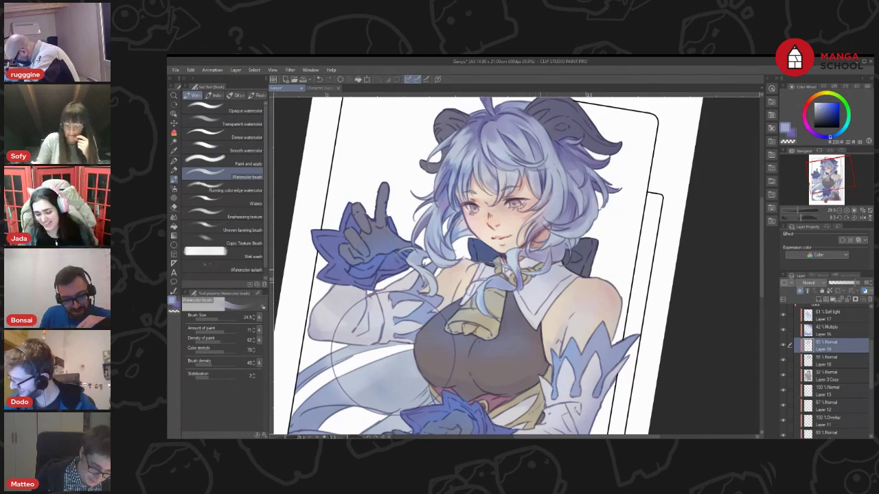
Pick a muted blue-violet from the hair and shade the lock beside the neck with the Watercolor brush
key(shift+space)
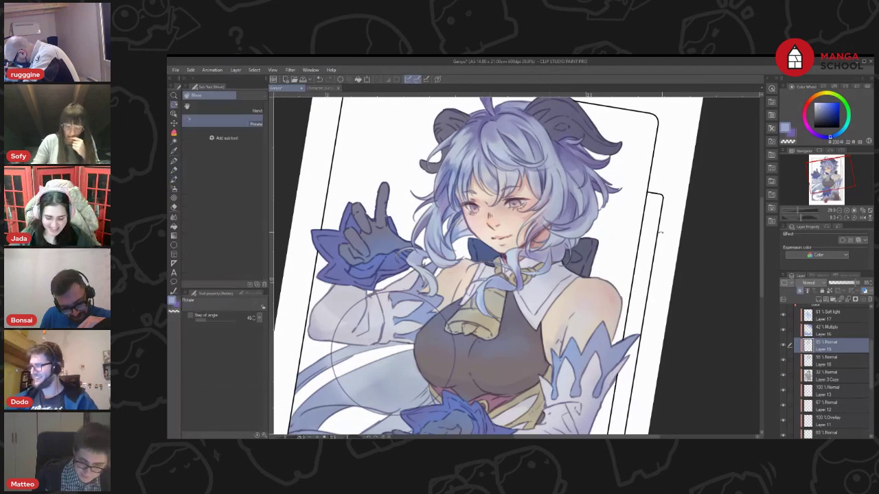
drag(678, 225, 634, 147)
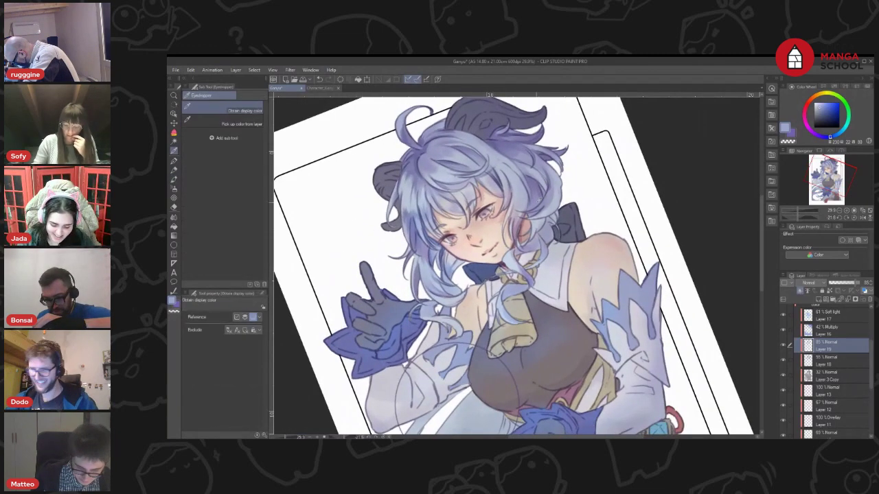
key(b)
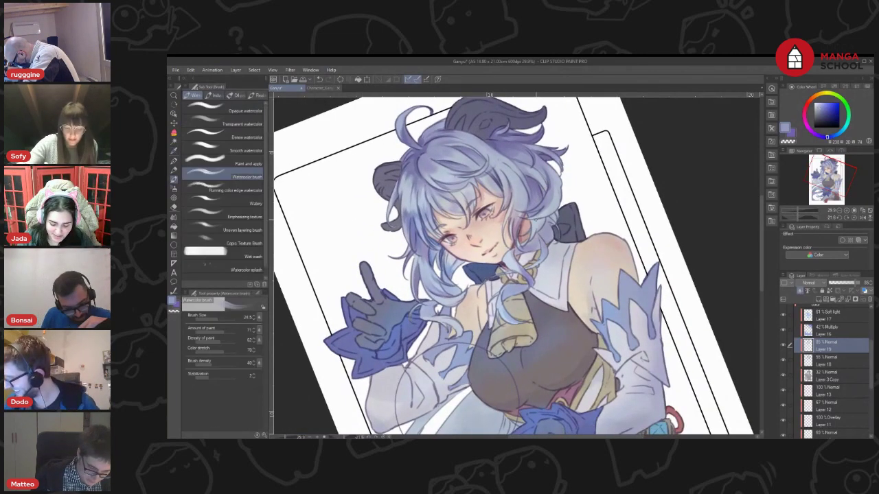
drag(536, 220, 536, 227)
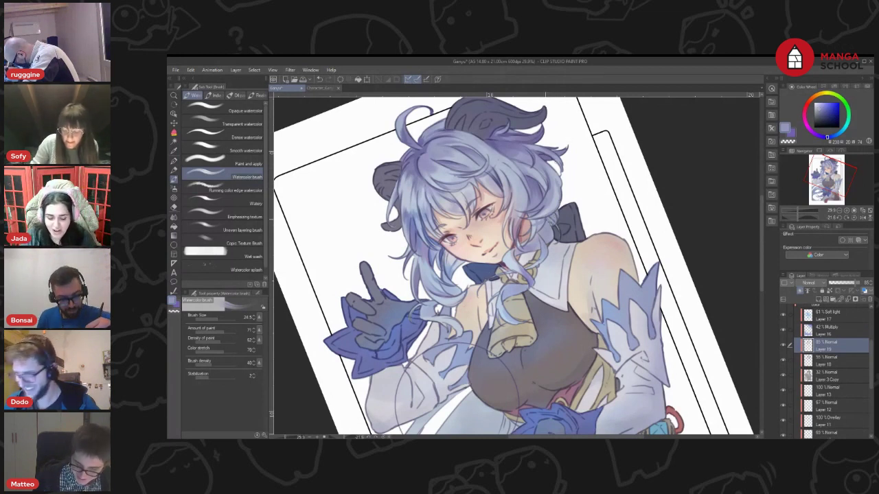
Shade the hair with the Watercolor brush, alternating between the purple and a blue-violet sampled from the crown
key(x)
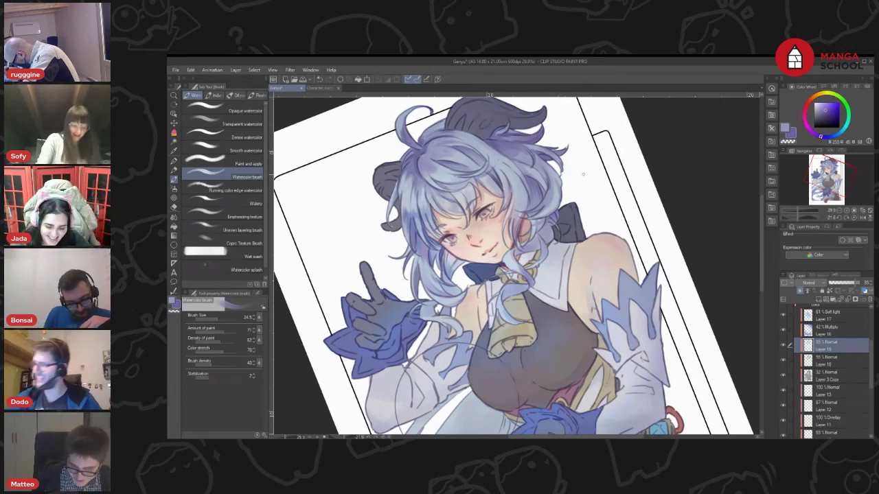
key(r)
drag(675, 272, 663, 324)
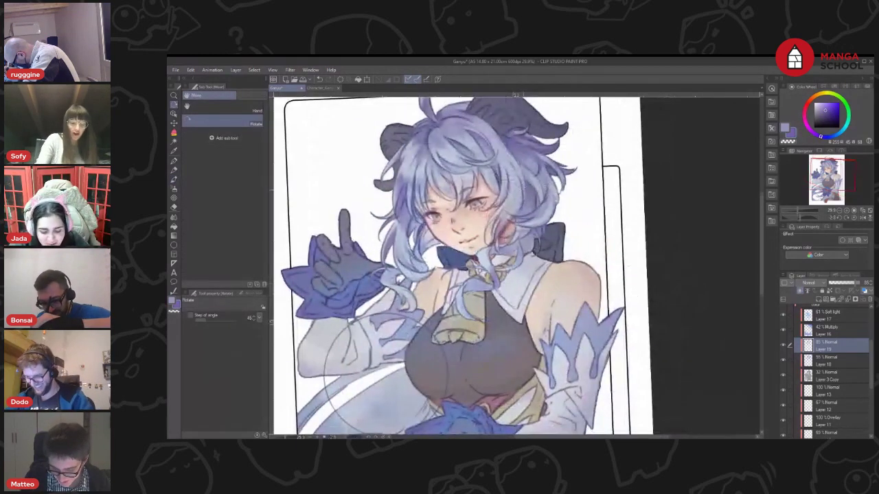
key(b)
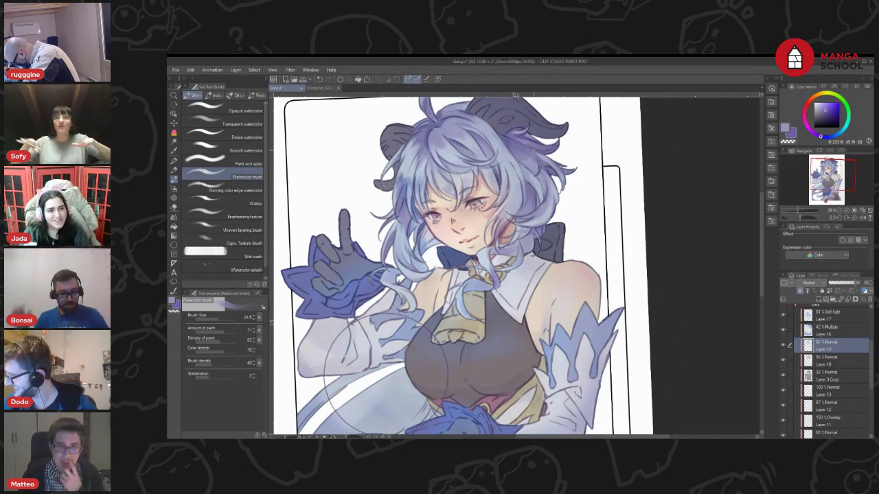
drag(387, 374, 377, 425)
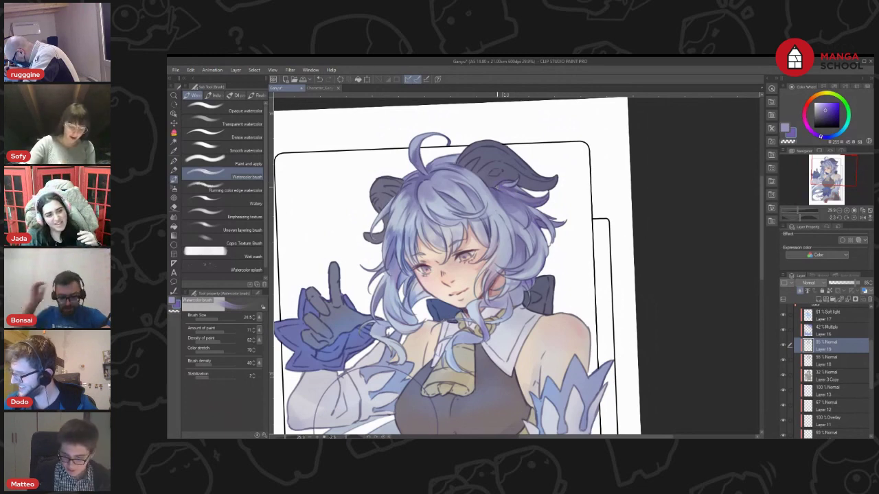
drag(542, 119, 556, 137)
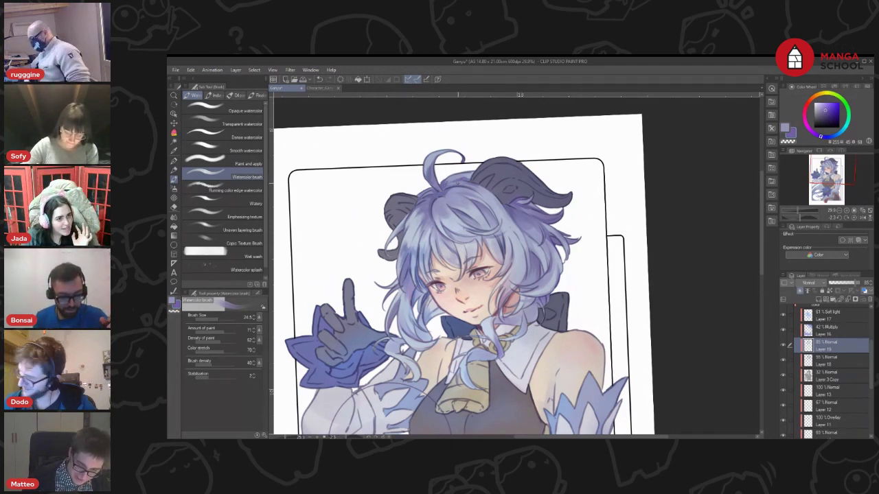
scroll(505, 159, down, 1)
alt+click(471, 182)
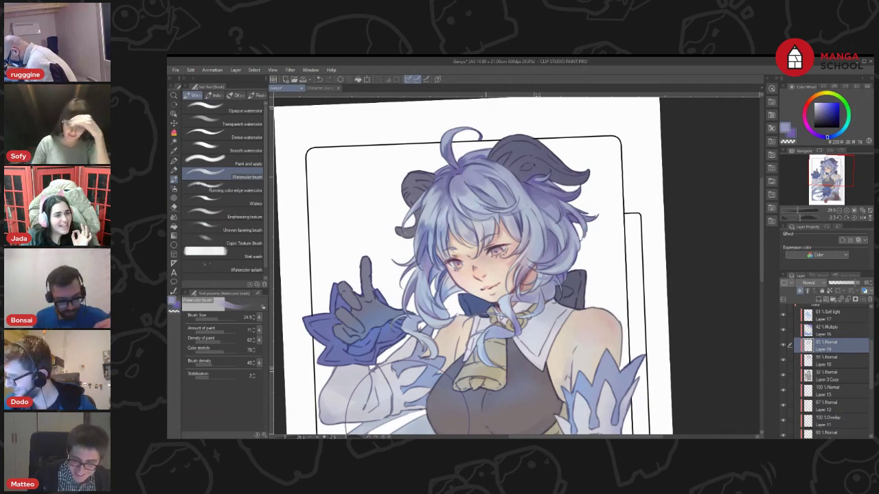
alt+click(461, 174)
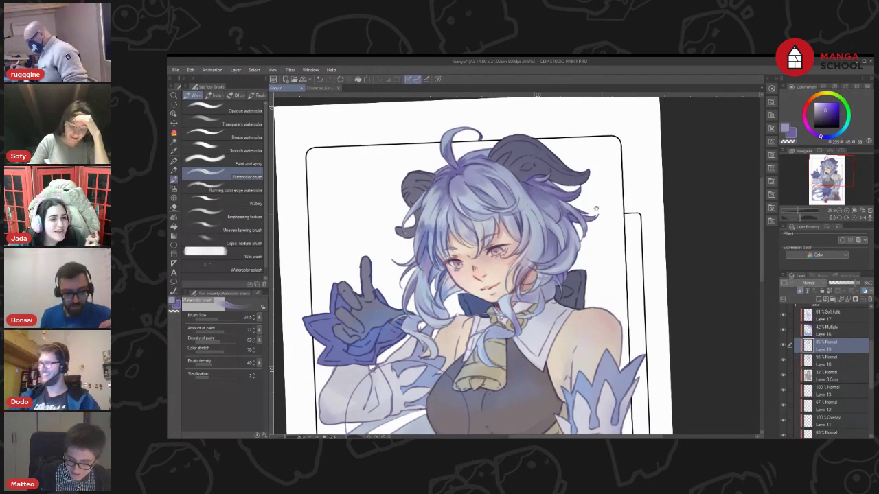
Add a new layer directly above Layer 19 and set the paint colour to a bright cyan-blue with HSV 192, 100, 100
drag(618, 228, 595, 200)
click(818, 301)
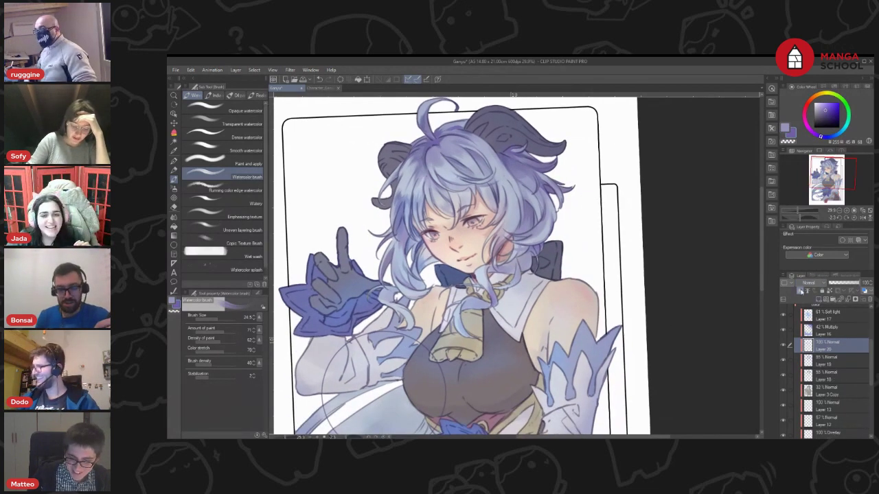
drag(713, 198, 678, 230)
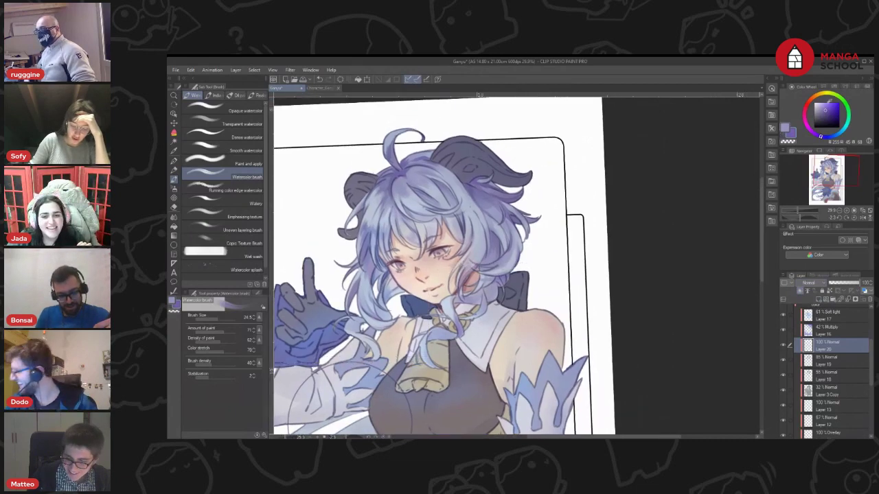
click(842, 133)
drag(836, 100, 842, 99)
scroll(599, 197, down, 1)
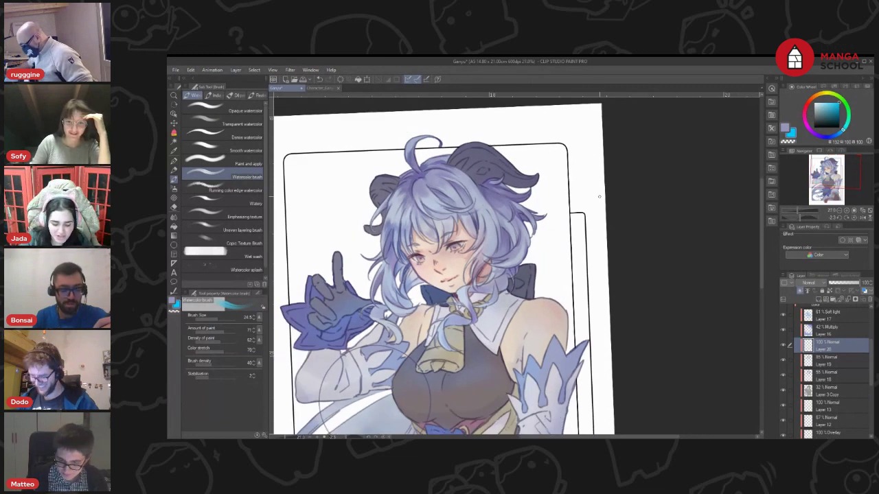
Paint cyan-blue over the hair strands beside the face and the large horn's tip with the Soft airbrush
key(b)
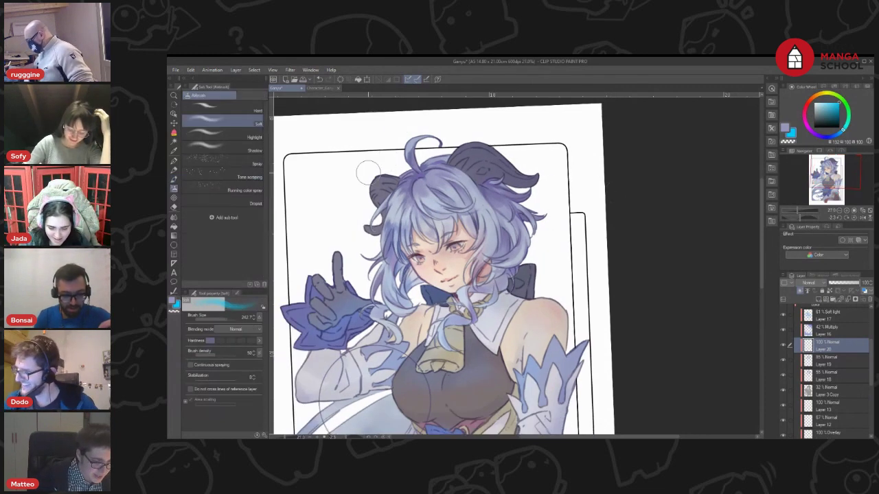
mouse_move(398, 159)
mouse_down()
mouse_move(464, 141)
mouse_move(531, 171)
mouse_move(453, 196)
mouse_move(482, 243)
mouse_move(474, 270)
mouse_up()
drag(583, 145, 597, 95)
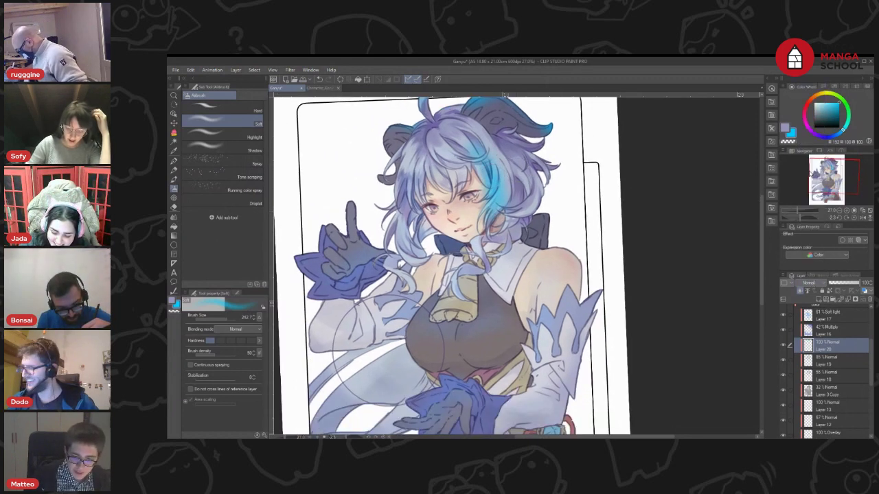
Set the cyan layer's blending mode to Lighten and its opacity to 54%
drag(677, 183, 647, 224)
click(817, 283)
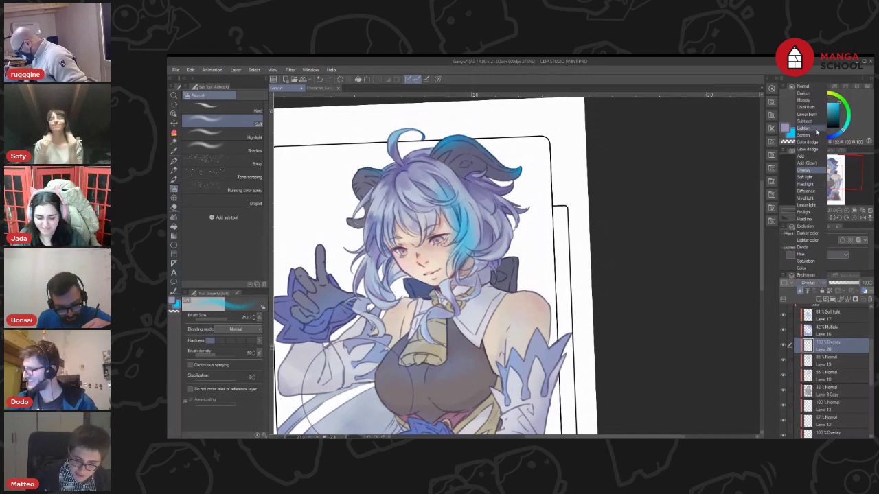
click(815, 129)
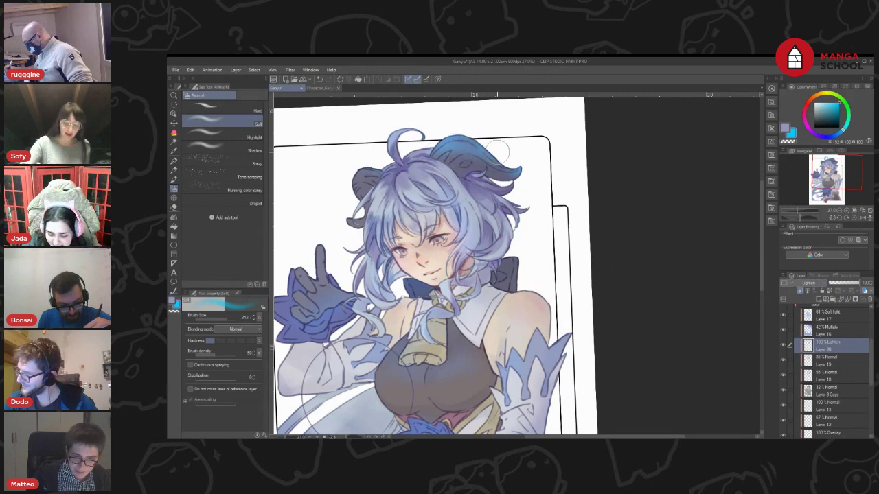
click(845, 283)
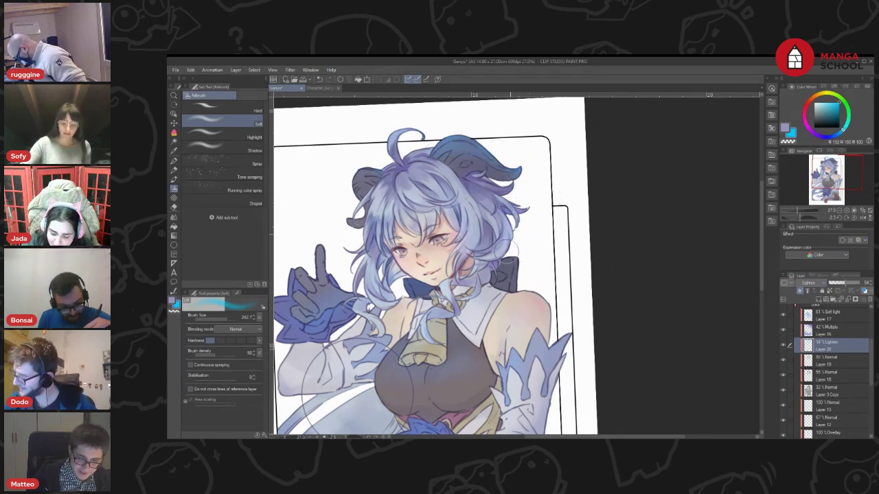
Tint the dark bow behind the neck and the smaller horn with cyan-blue using the Soft airbrush
mouse_move(517, 263)
mouse_down()
mouse_move(529, 276)
mouse_move(517, 278)
mouse_up()
drag(586, 191, 599, 166)
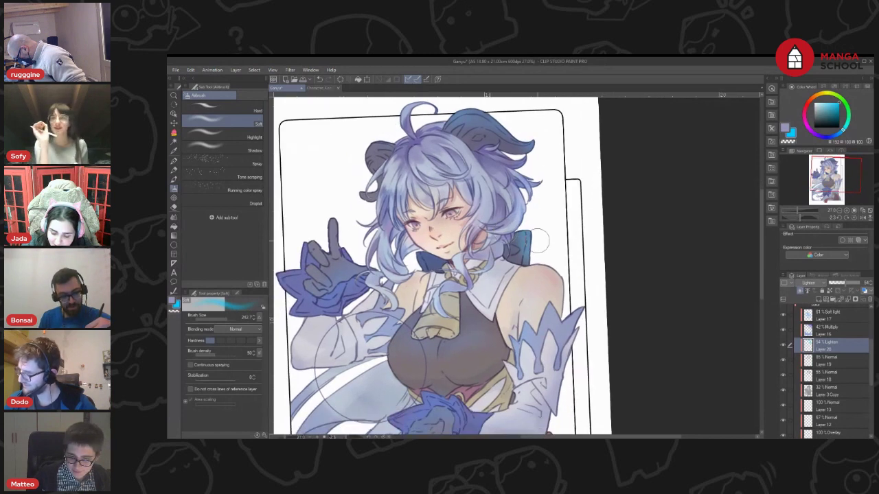
mouse_move(548, 264)
mouse_down()
mouse_move(560, 283)
mouse_move(556, 261)
mouse_up()
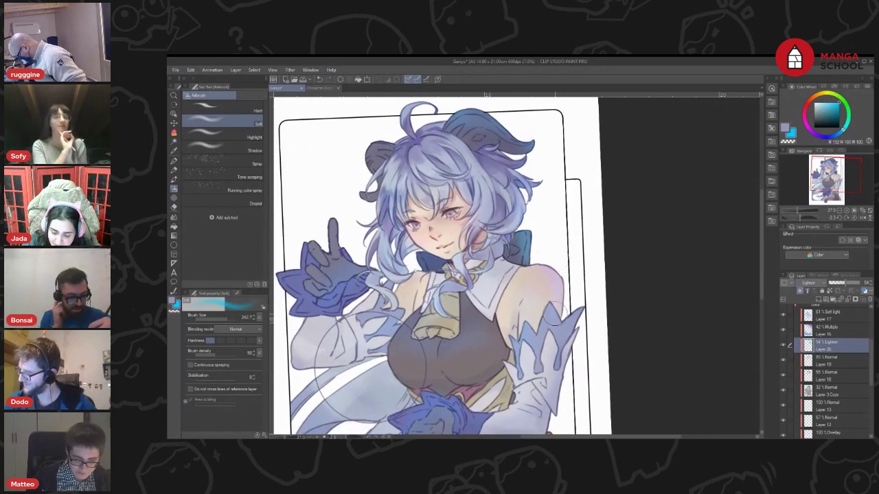
mouse_move(578, 181)
mouse_down()
mouse_move(597, 158)
mouse_move(611, 211)
mouse_up()
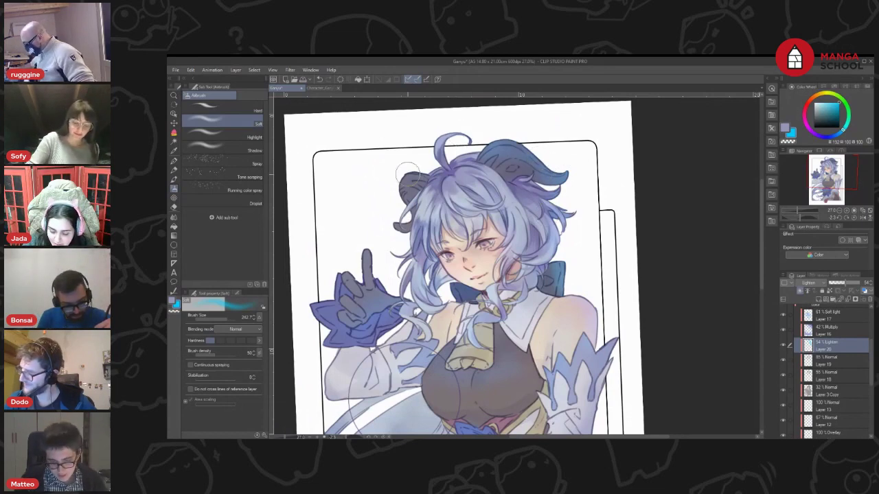
scroll(611, 191, down, 1)
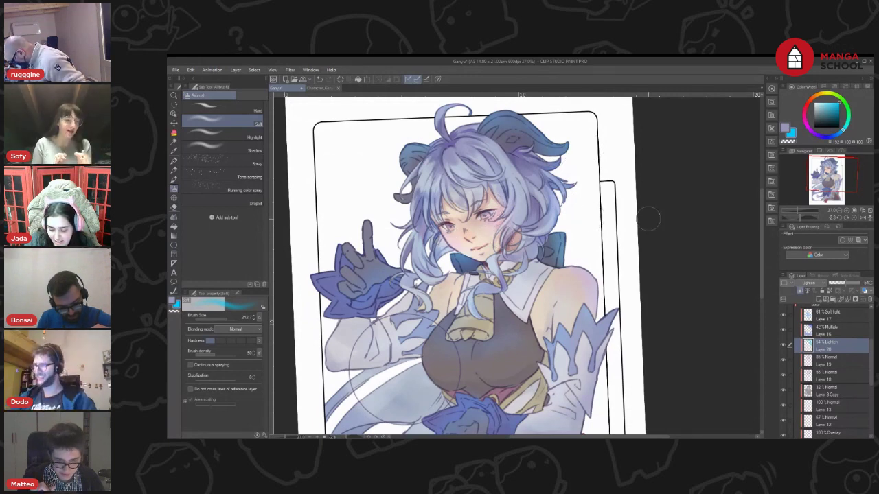
key(r)
mouse_move(712, 266)
mouse_down()
mouse_move(702, 282)
mouse_move(670, 295)
mouse_up()
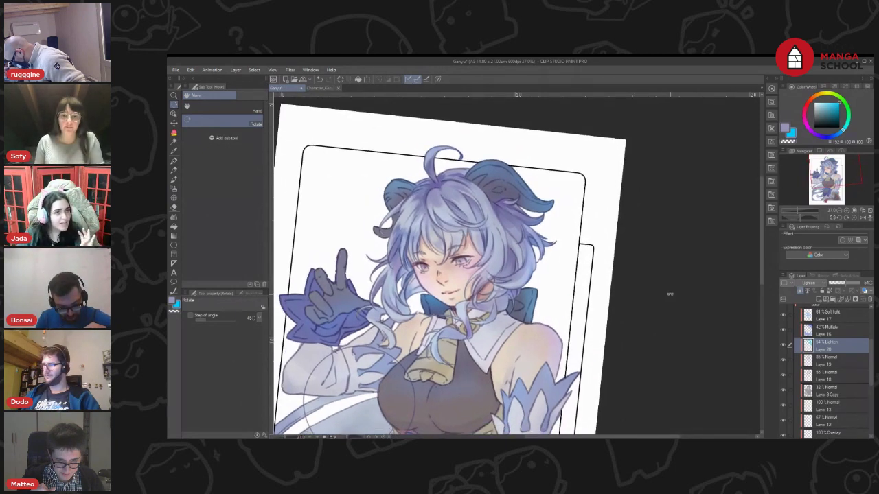
key(b)
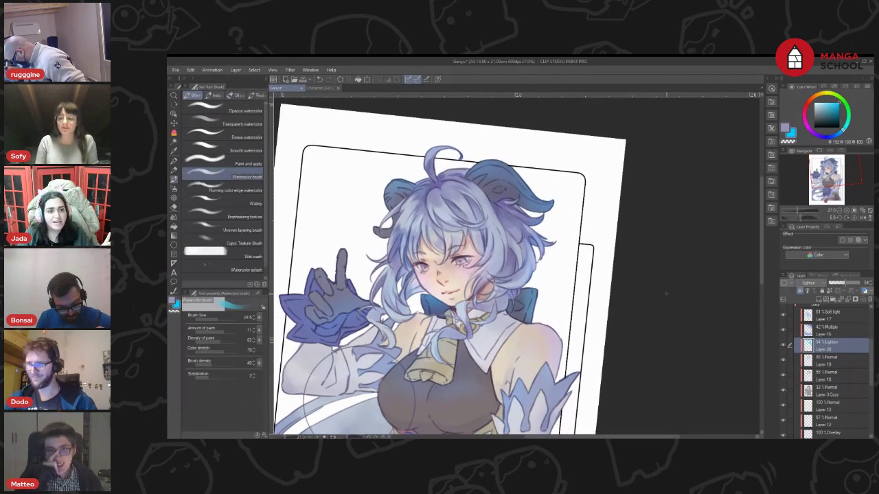
key(b)
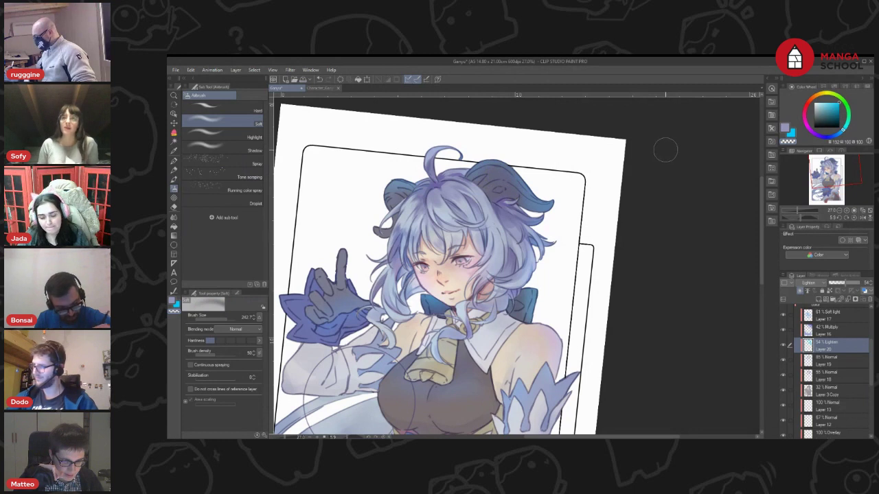
Hide the shading layers above Layer 4, select Layer 4 and sample the red of the knotted cord at the hip
drag(871, 350, 872, 375)
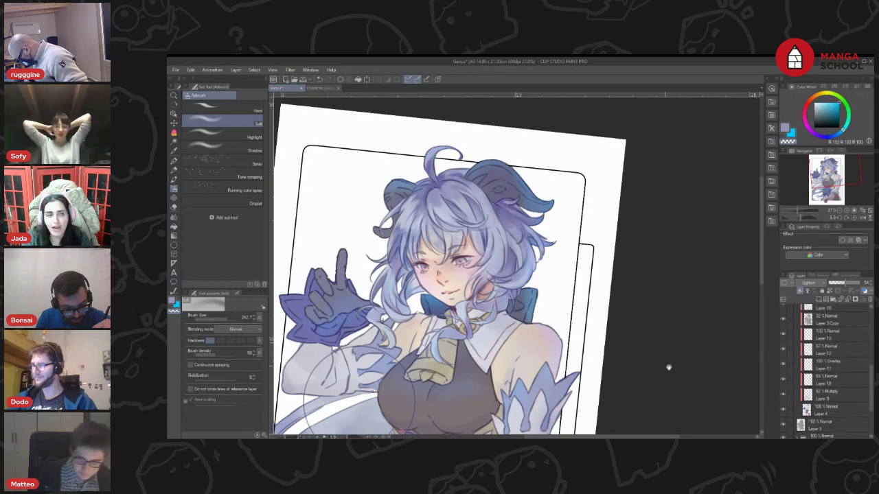
drag(668, 367, 634, 179)
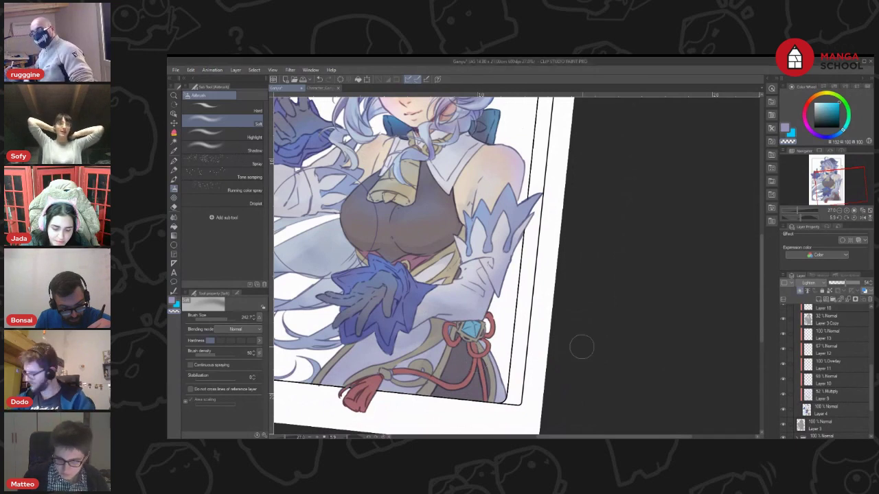
drag(783, 395, 783, 335)
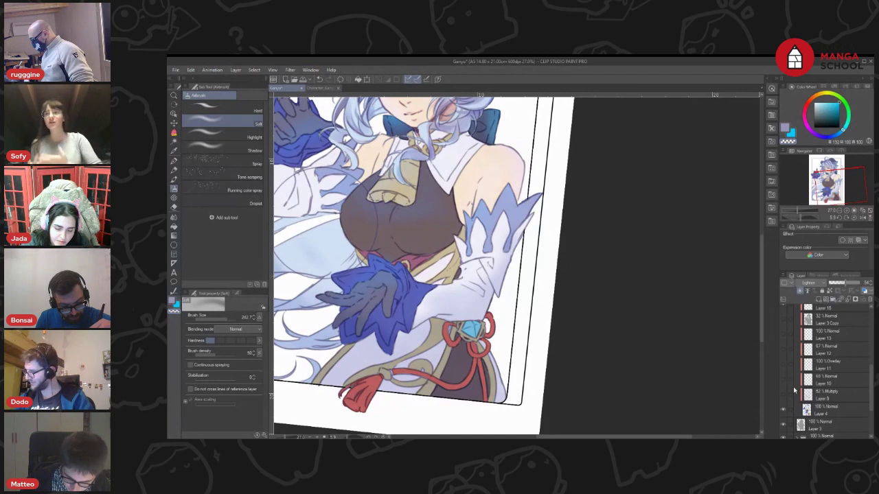
click(823, 411)
key(i)
click(475, 350)
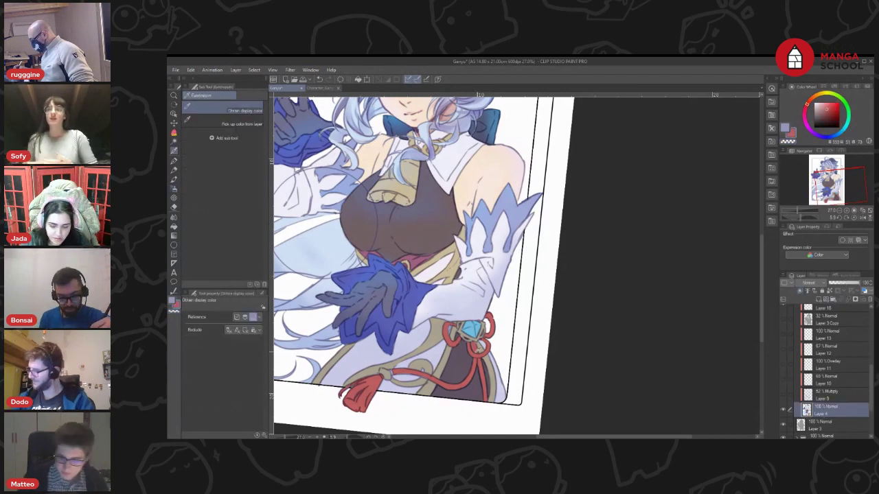
Make the hidden shading layers above Layer 4 visible again
drag(787, 392, 785, 340)
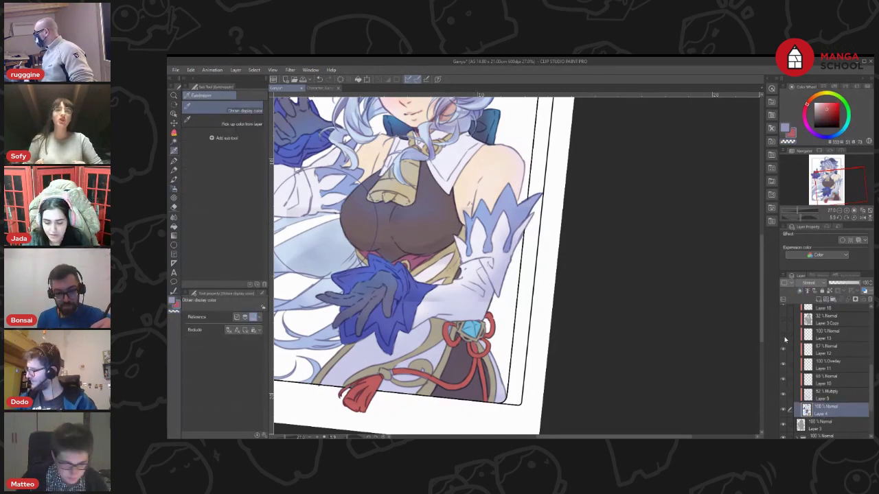
scroll(842, 385, up, 3)
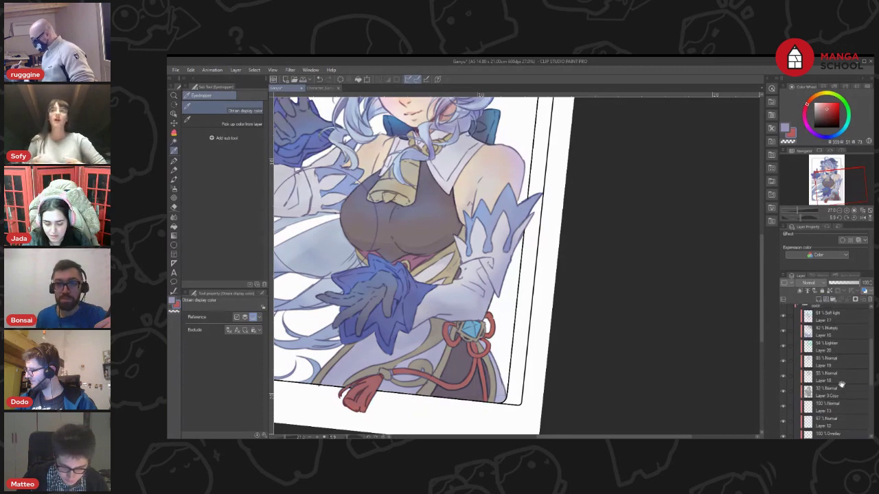
scroll(842, 384, down, 4)
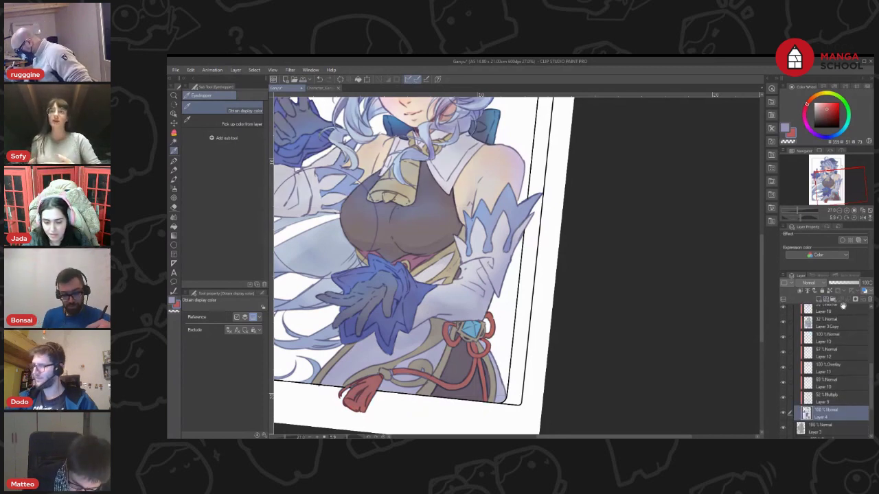
Paint the inner areas of both horns red on Layer 4 with the Mapping pen
drag(516, 141, 537, 377)
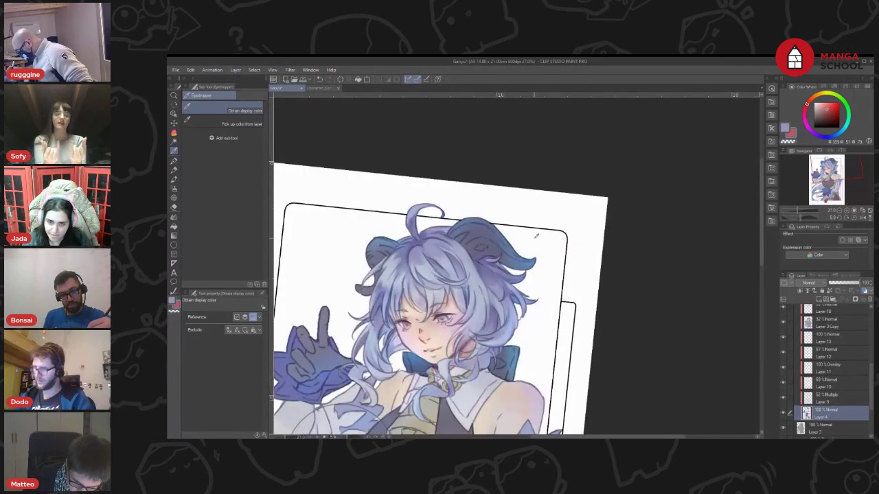
key(p)
drag(483, 237, 507, 223)
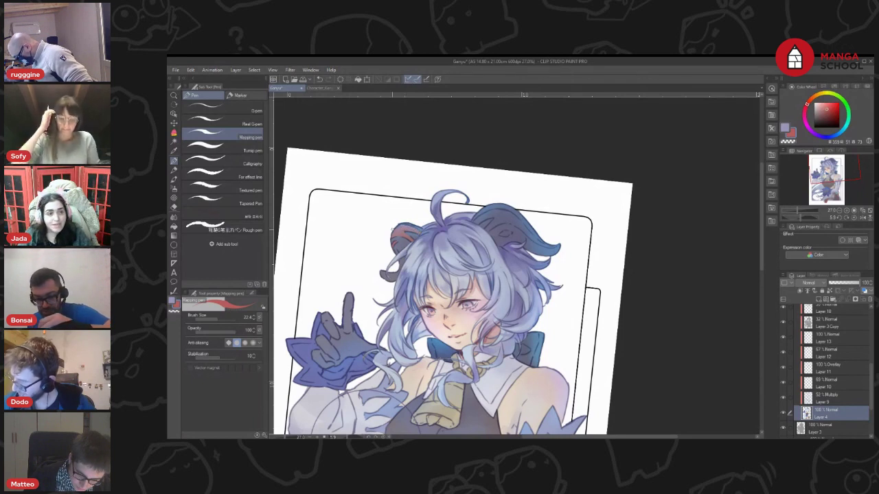
drag(577, 185, 556, 185)
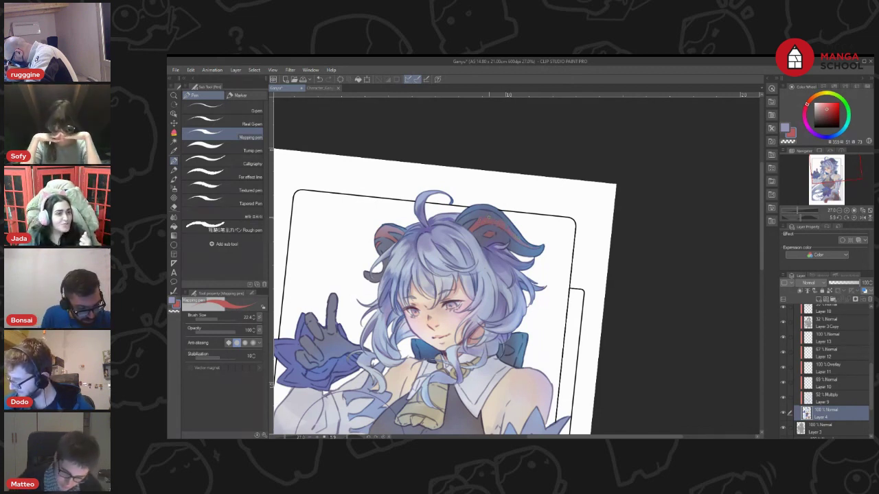
key(shift+space)
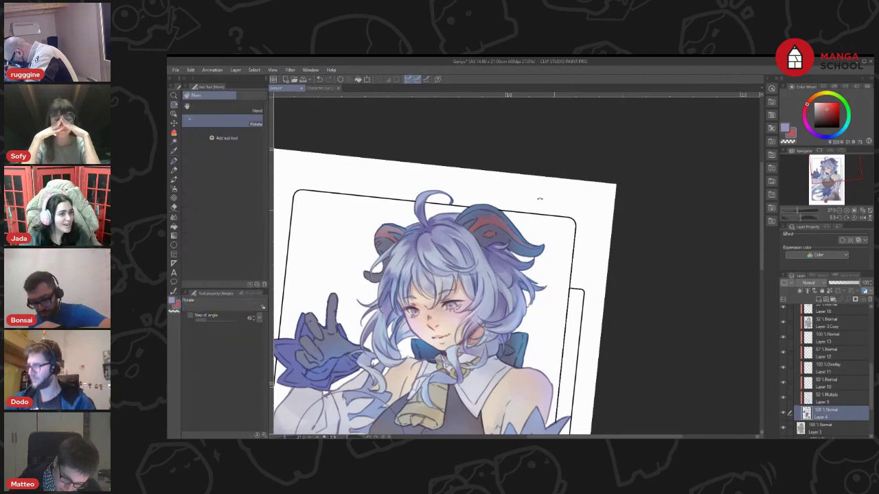
drag(642, 257, 526, 156)
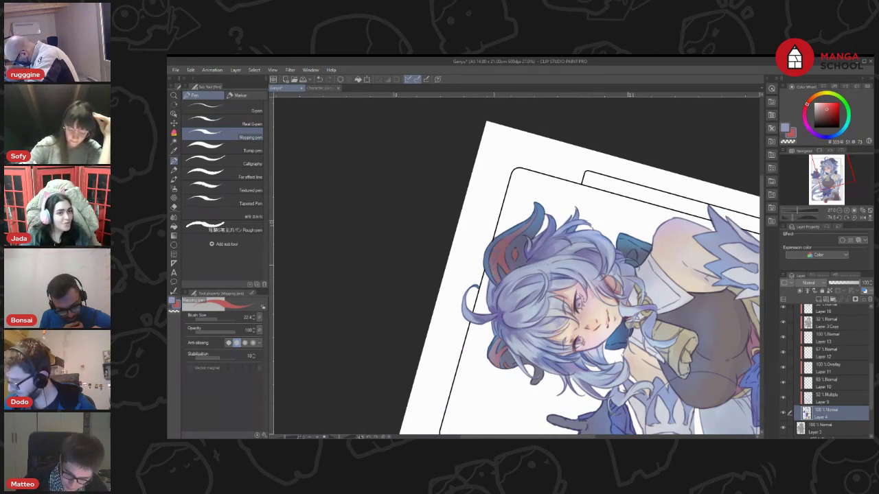
key(r)
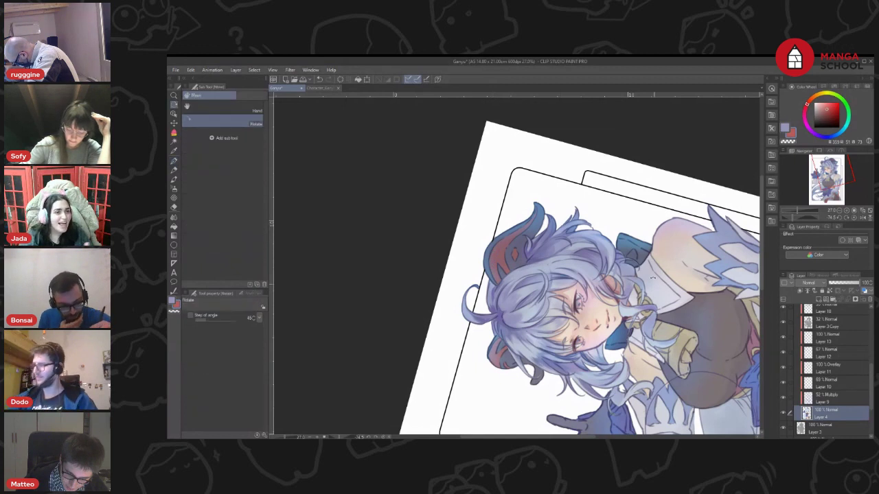
drag(565, 223, 594, 356)
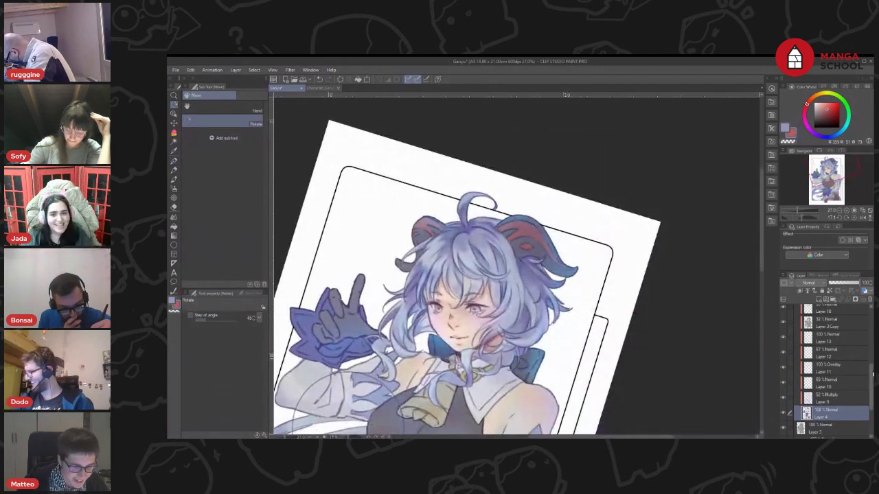
On the Multiply layer directly above Layer 4, shade the large horn with the Watercolor brush in muted blues based on the hair colour
click(842, 400)
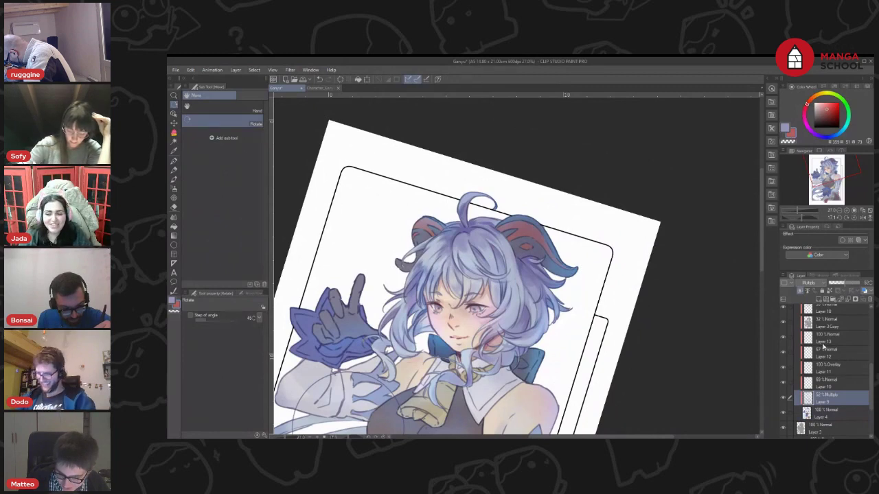
key(i)
click(532, 276)
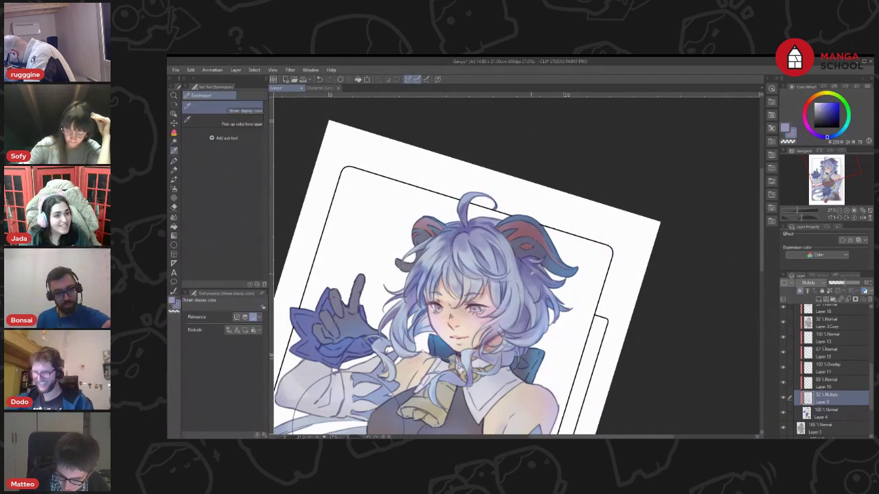
key(b)
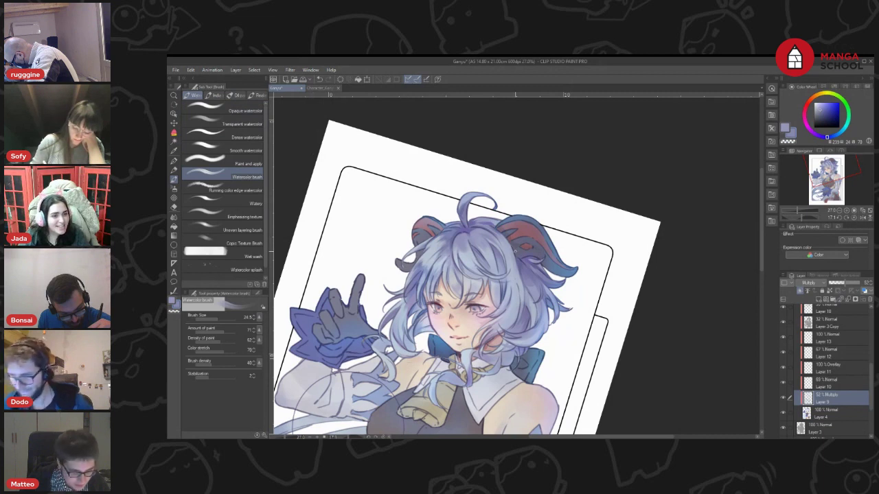
click(824, 112)
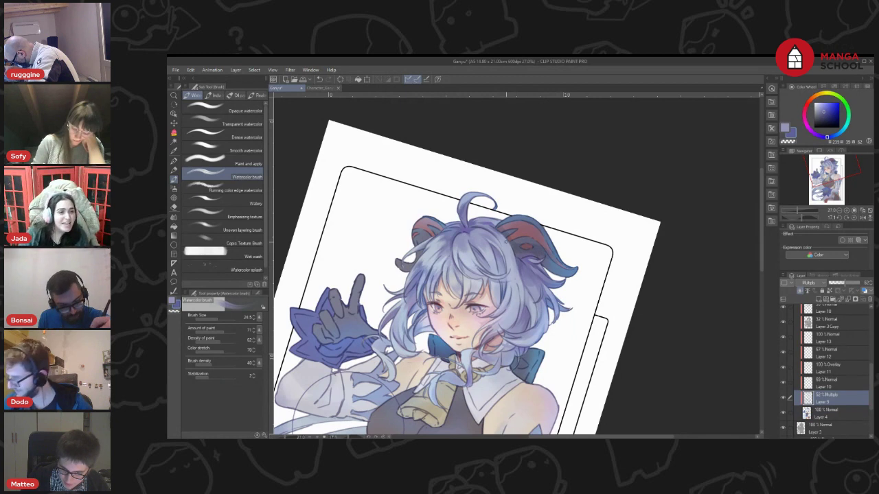
click(819, 110)
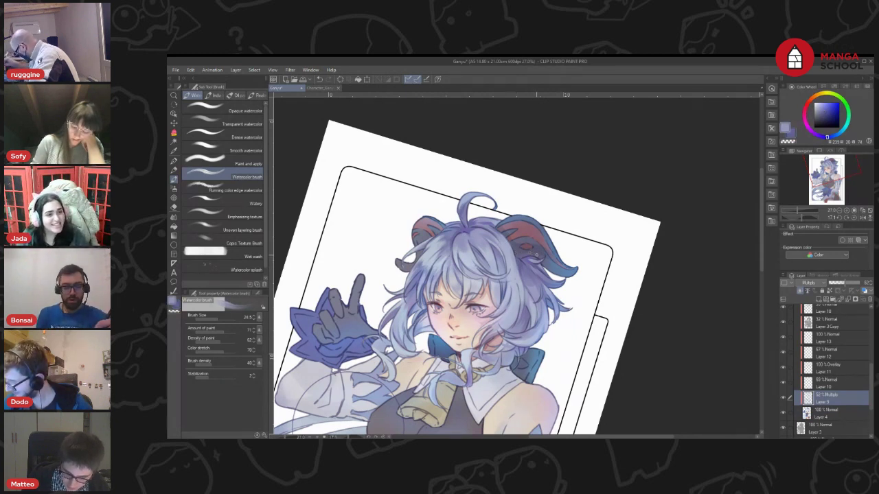
alt+click(537, 254)
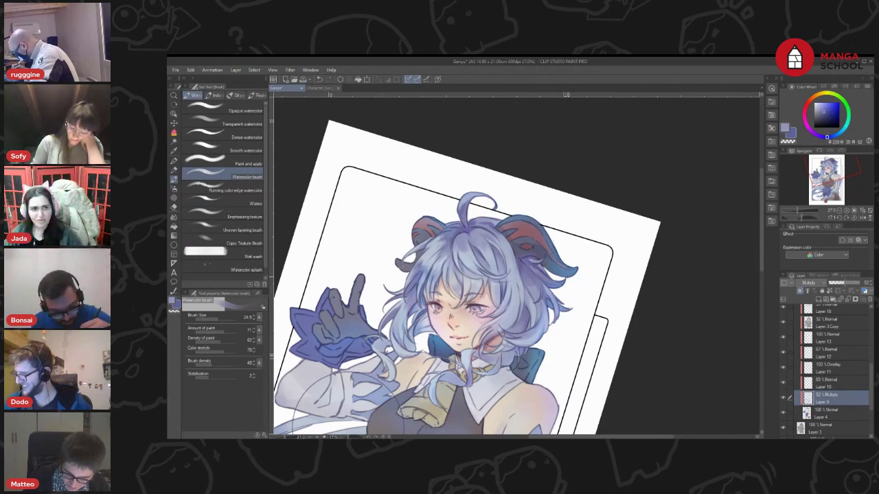
drag(596, 198, 614, 192)
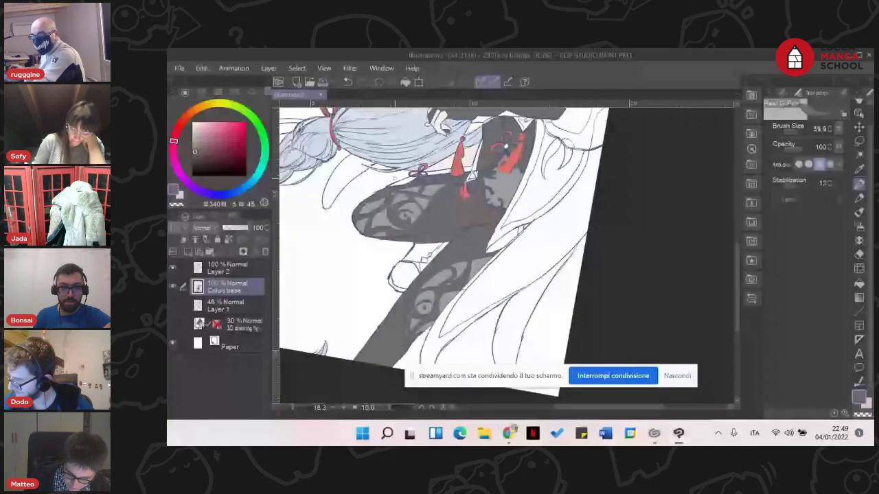
In the braided-hair character drawing, ready the Fill tool on the Colori base layer and sample the long glove's dark grey
scroll(355, 157, down, 2)
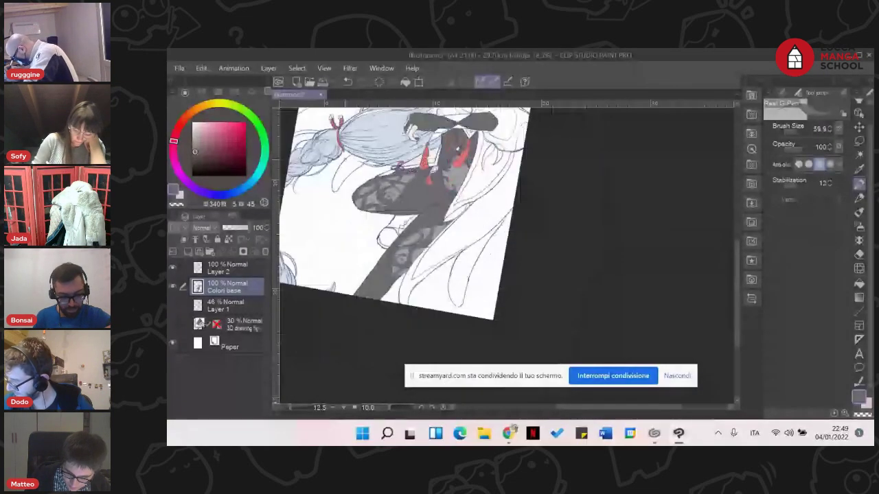
mouse_move(325, 178)
mouse_down()
mouse_move(349, 282)
mouse_move(358, 269)
mouse_up()
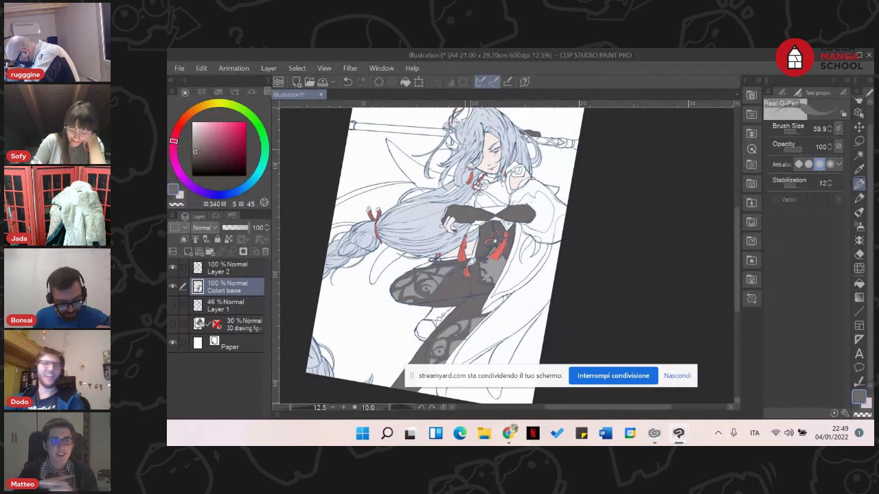
click(193, 141)
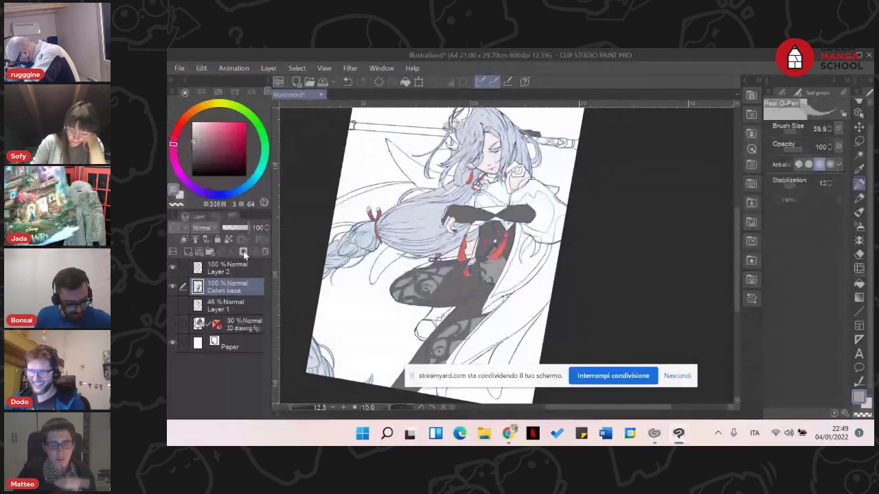
click(859, 283)
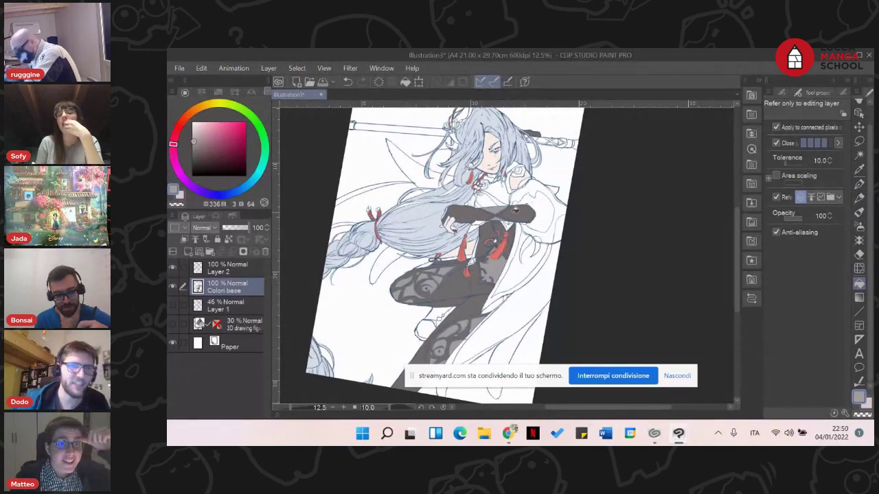
alt+click(515, 209)
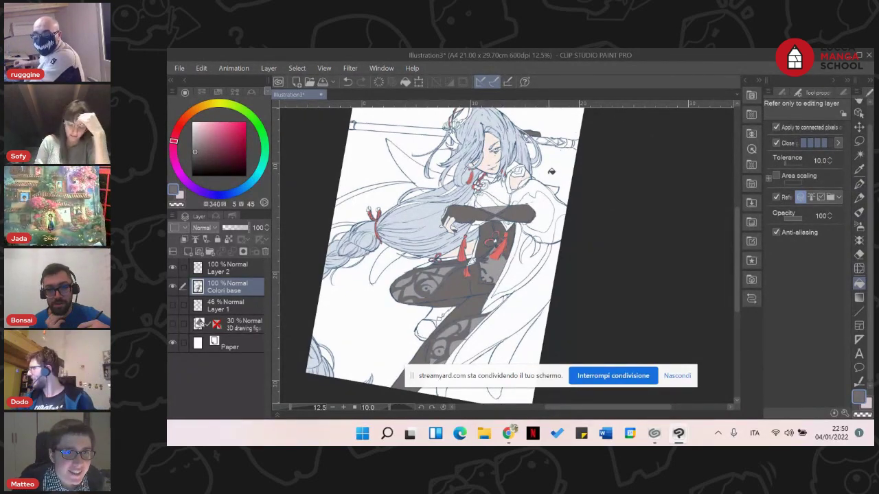
Try to fill the sleeve area around the bent forearm with neutral grey, HSV 340, 0, 52
click(195, 147)
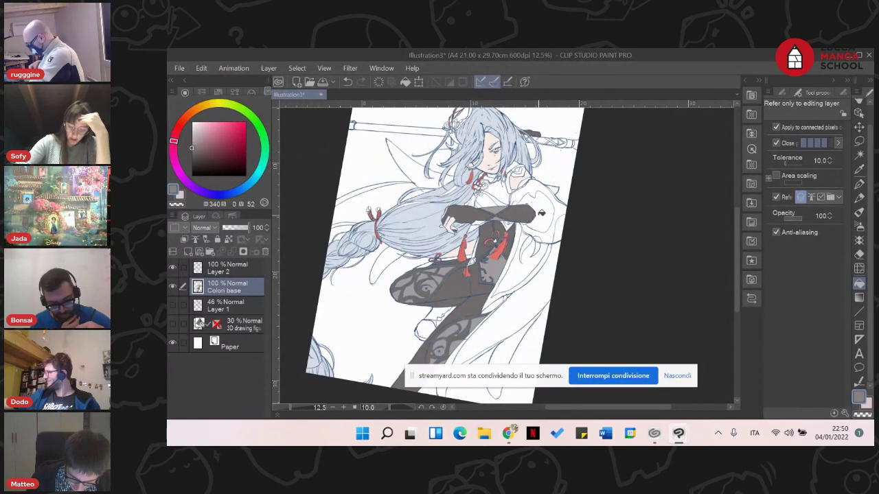
click(521, 199)
key(ctrl+z)
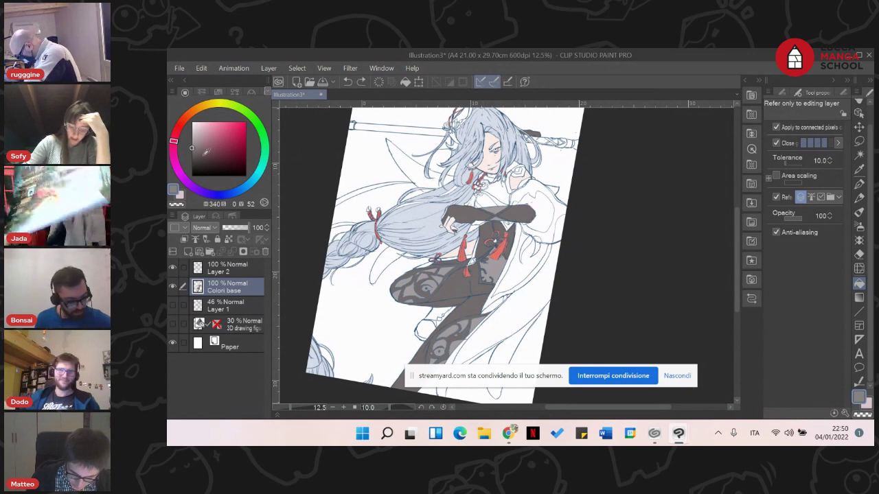
Fill the wide sleeve's area beside the bent forearm with a dark blue-grey, HSV 224, 7, 45
click(193, 152)
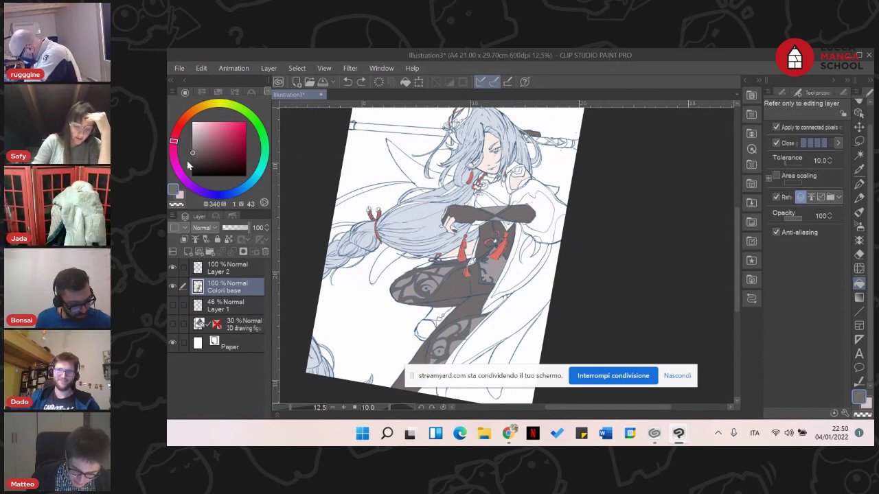
click(230, 193)
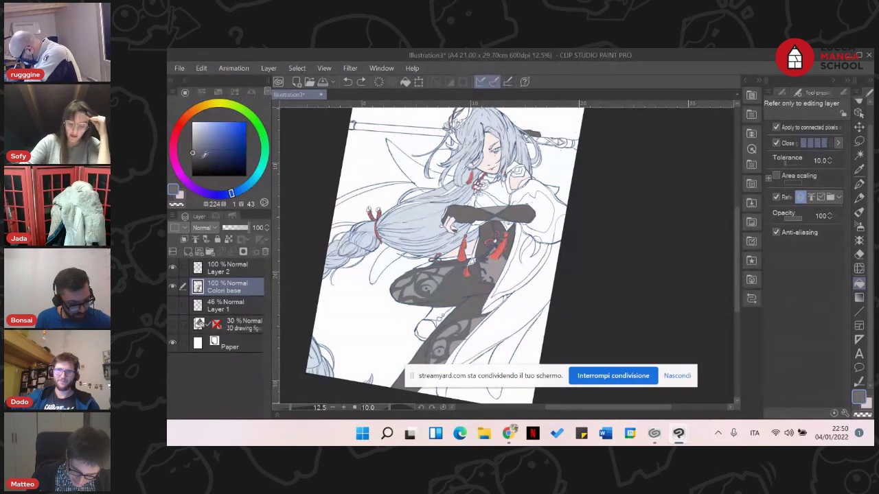
click(197, 150)
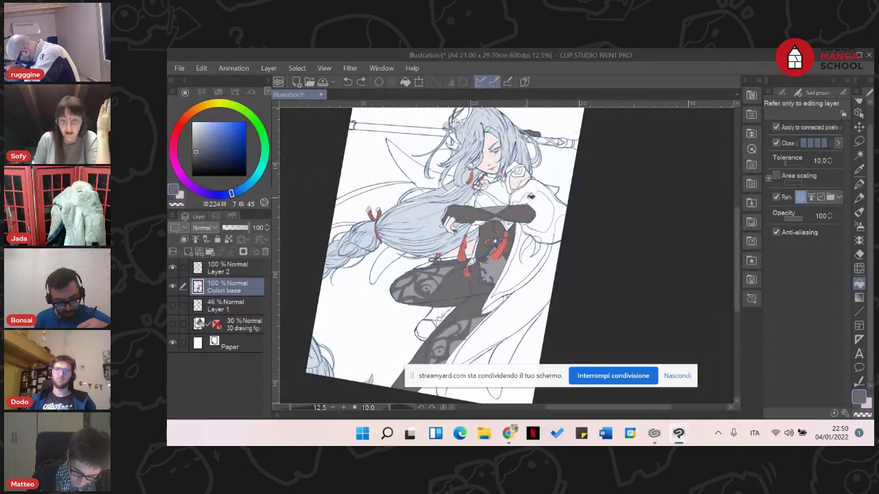
click(540, 199)
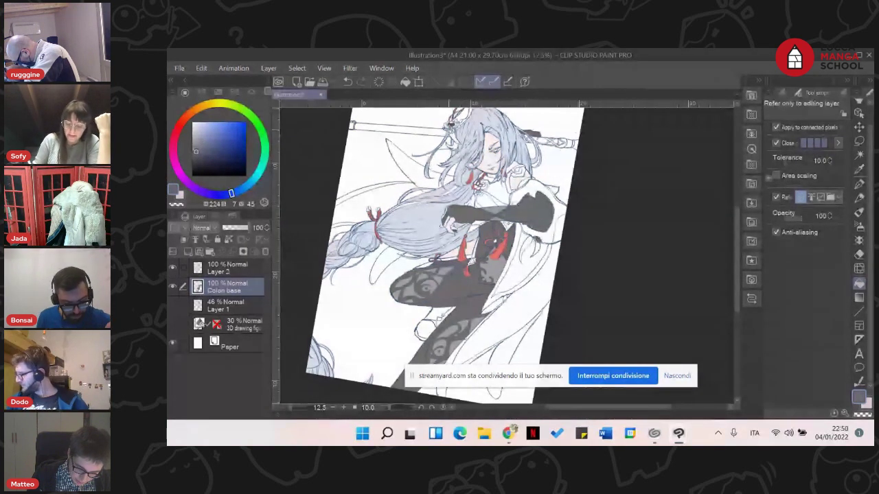
Fill the wide sleeve's main area around its dark centre with a lighter blue-grey, HSV 224, 5, 64
click(195, 141)
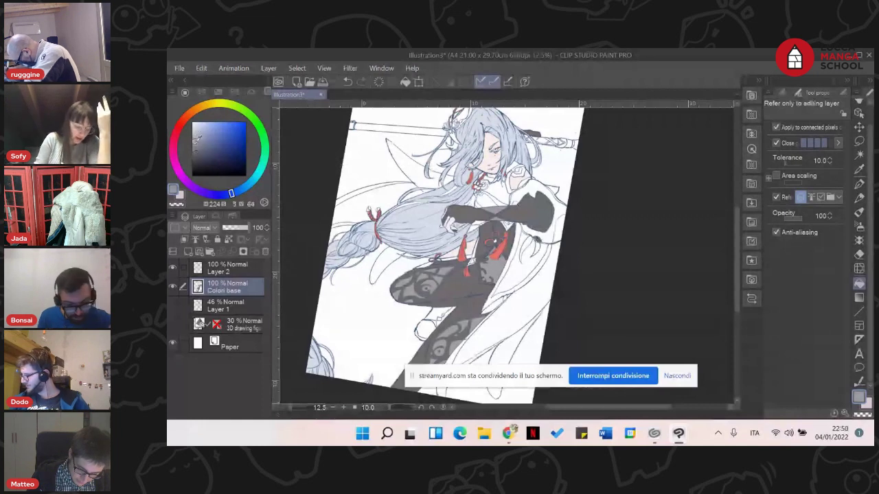
click(559, 220)
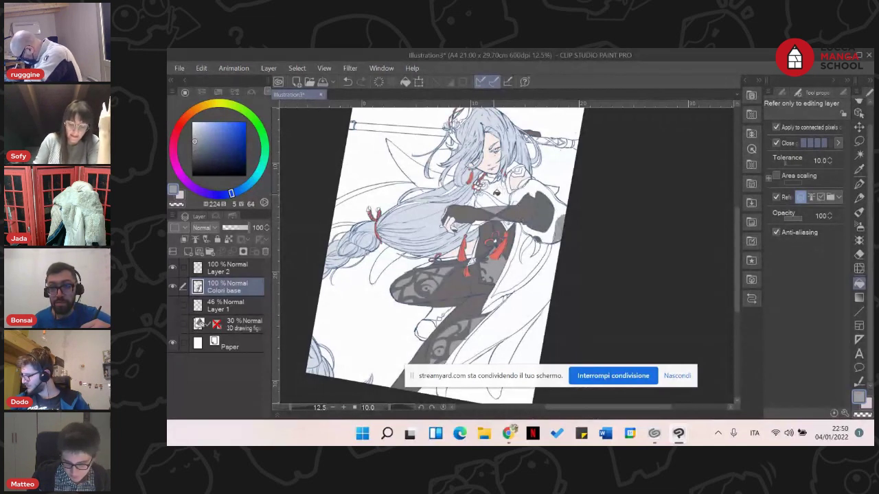
key(ctrl+z)
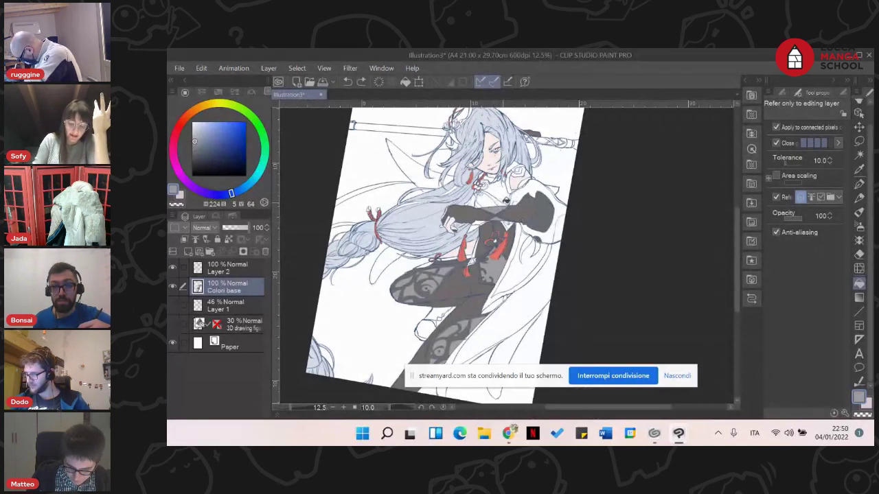
click(546, 237)
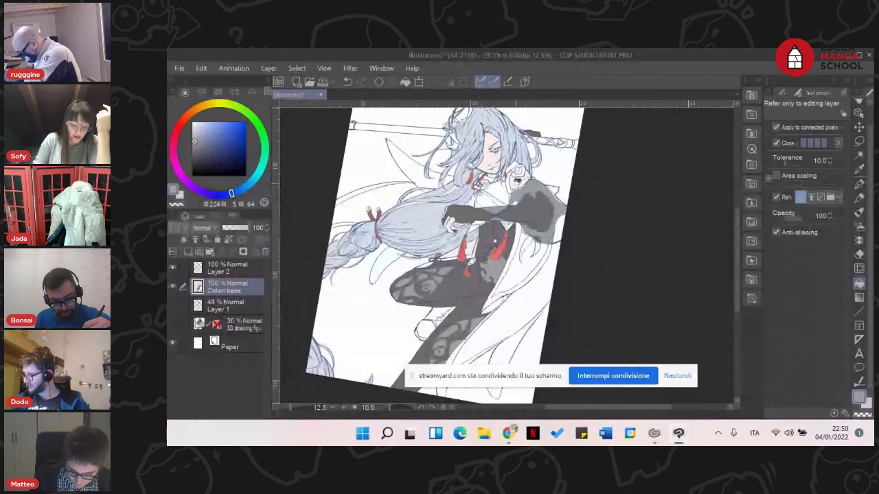
Ready the Real G-Pen and sample the wide sleeve's light and dark blue-greys up close
click(196, 151)
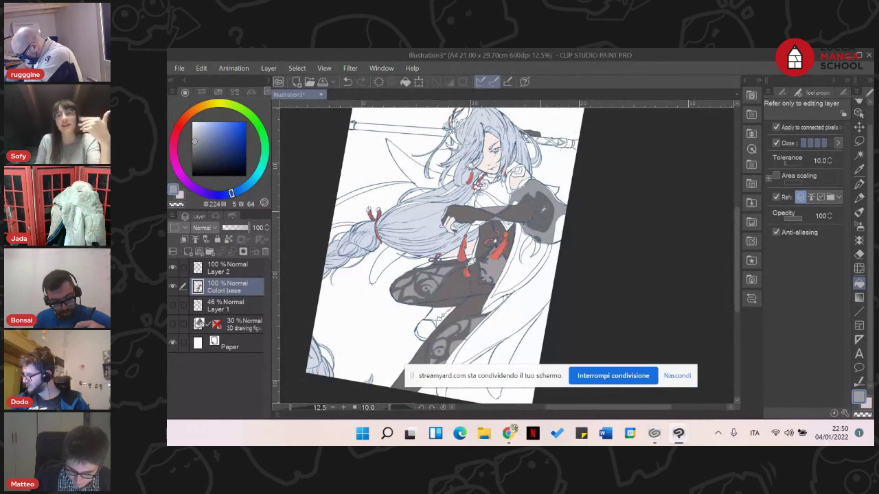
scroll(457, 180, up, 2)
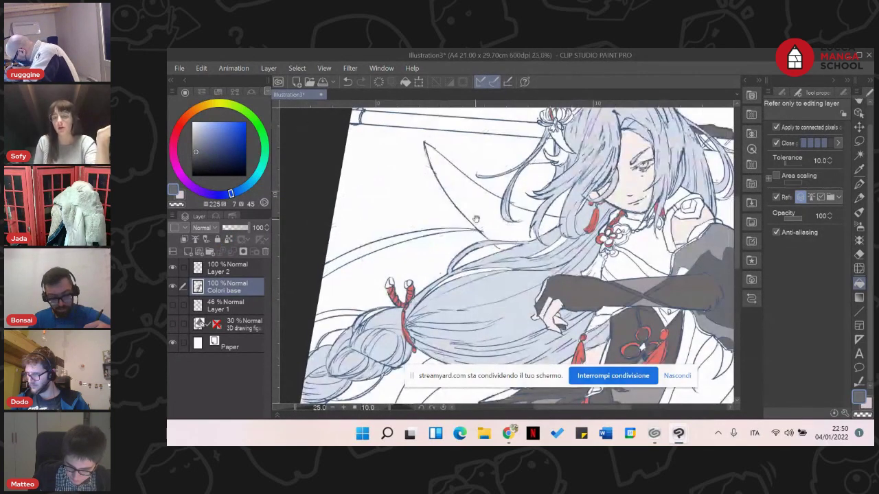
drag(427, 198, 305, 183)
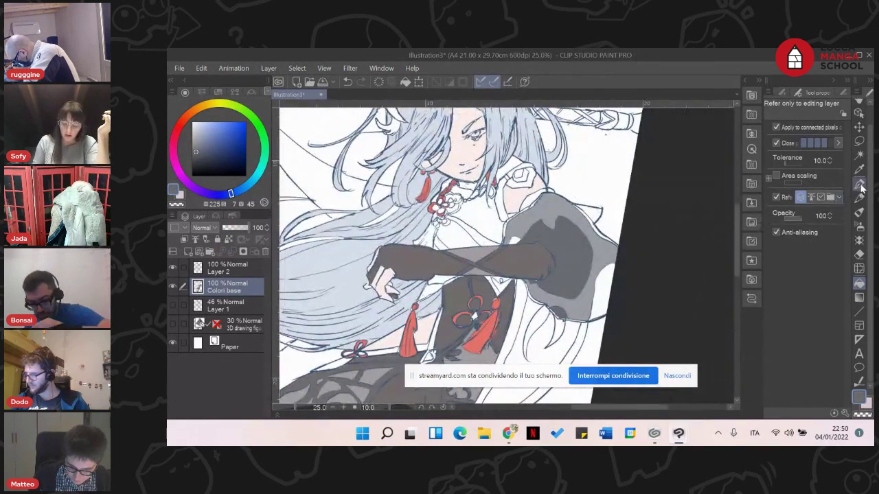
click(858, 183)
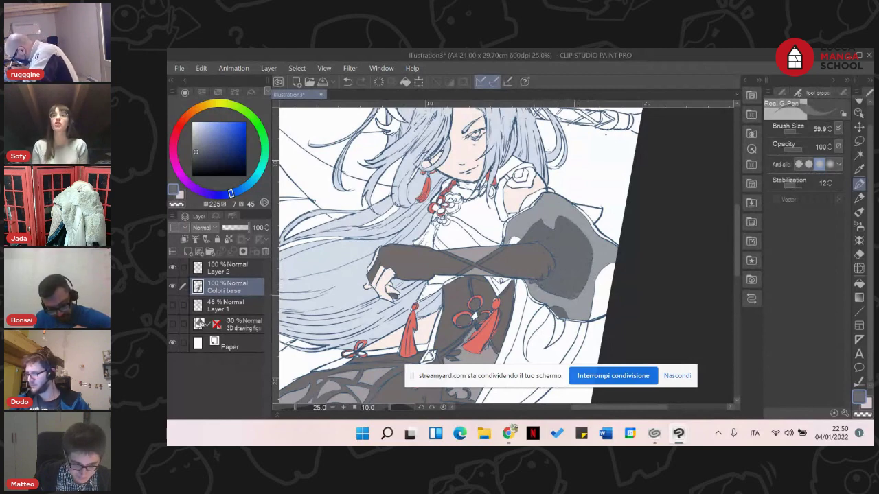
alt+click(574, 306)
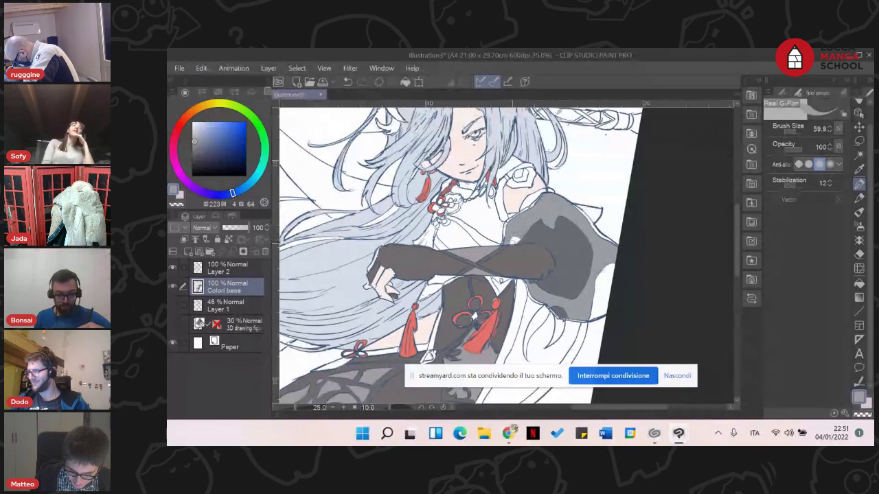
alt+click(513, 241)
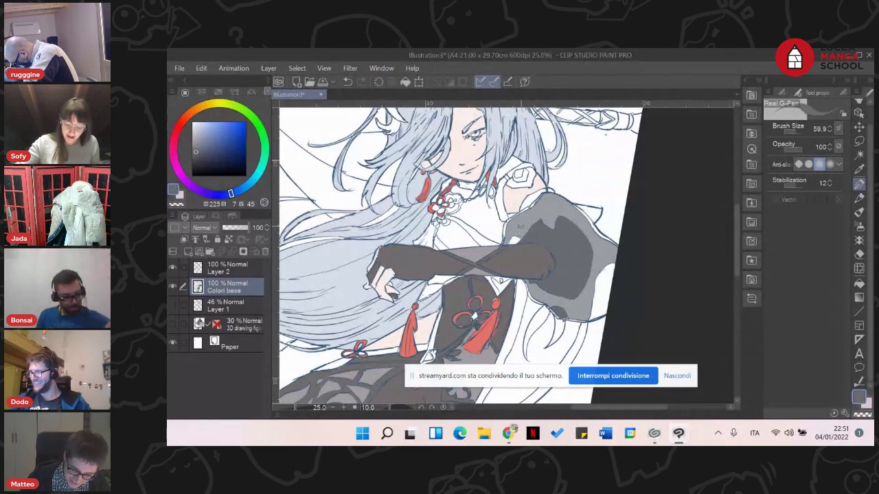
Fill the wide sleeve's outer edge patch with a pale blue-white, HSV 223, 5, 95, derived from the sleeve's lighter grey
alt+click(495, 210)
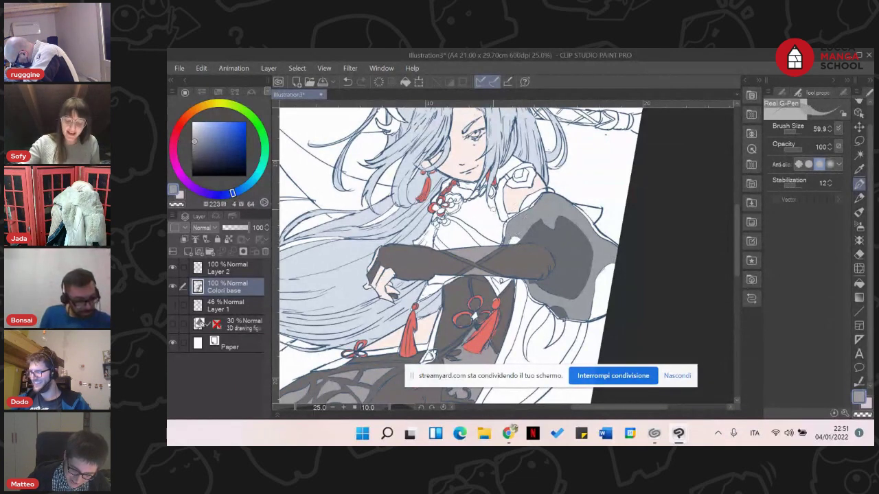
click(195, 135)
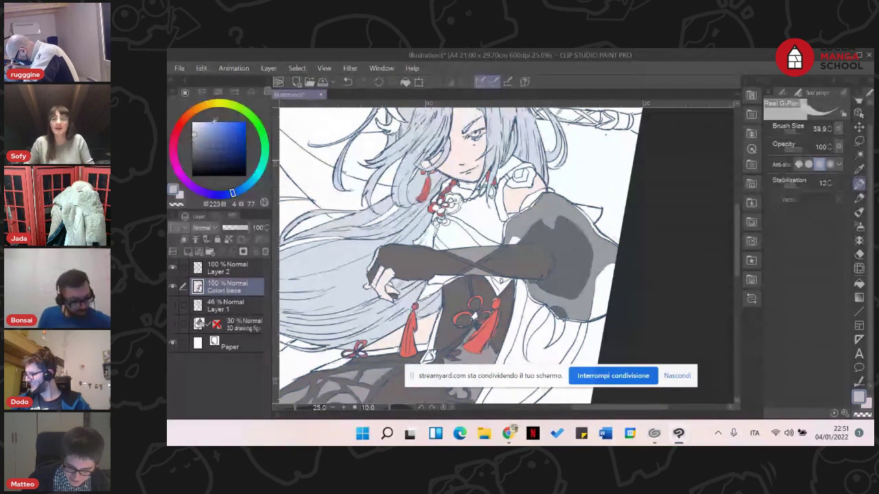
click(196, 125)
click(197, 125)
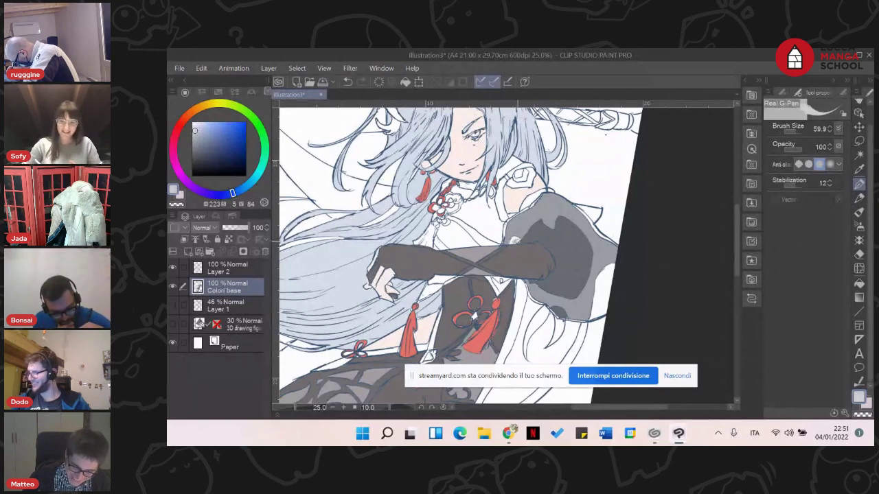
click(196, 122)
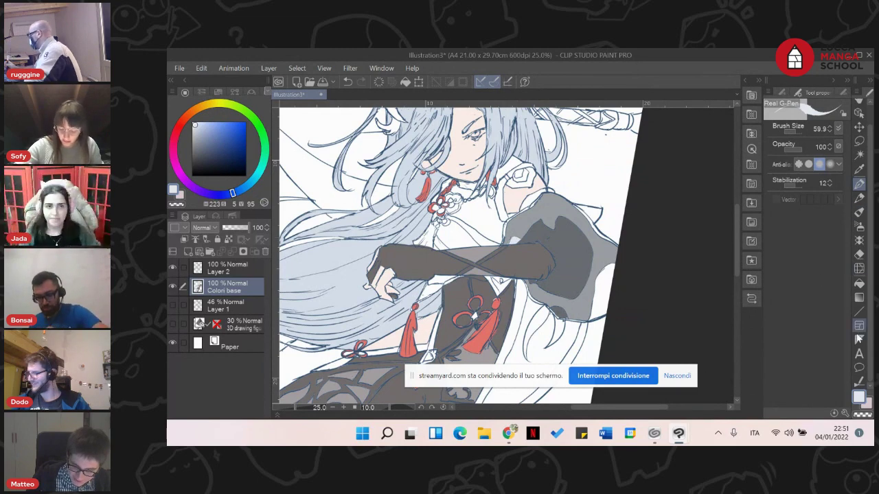
click(860, 282)
click(602, 283)
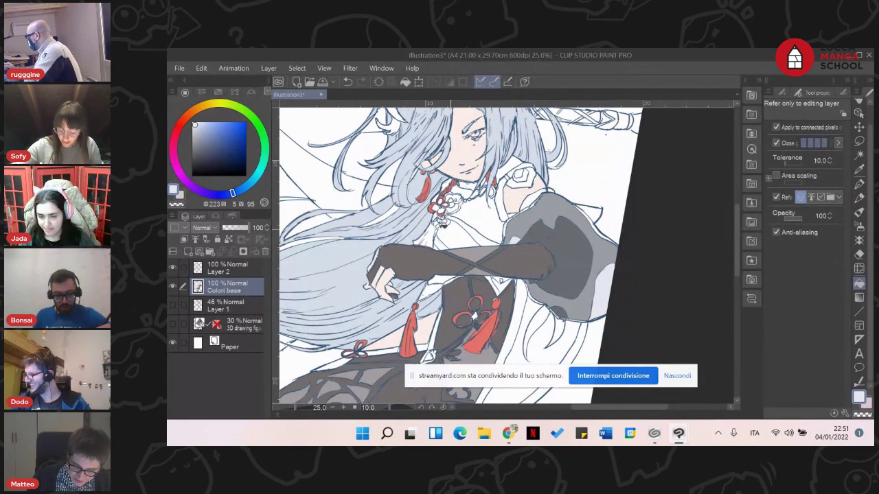
Fill the two curved tails below the wide sleeve with the long glove's dark grey, HSV 340, 5, 45, and sample the sleeve's lighter grey
scroll(374, 213, down, 2)
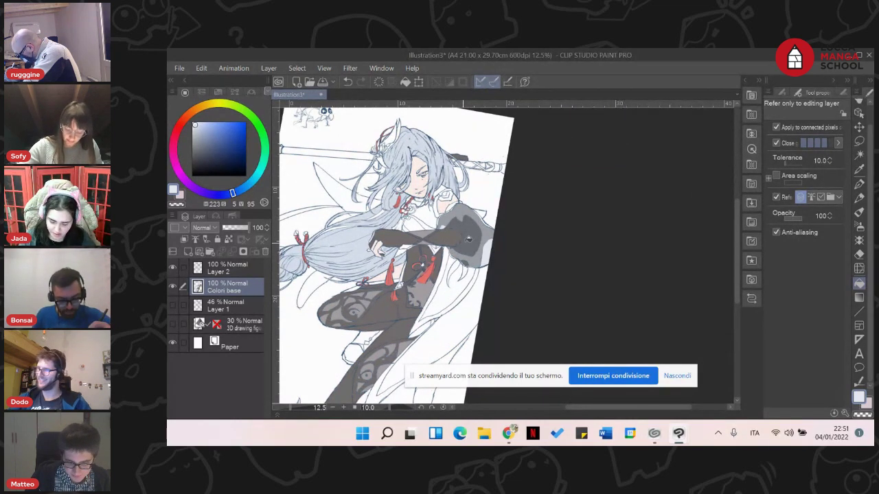
scroll(468, 238, up, 1)
alt+click(445, 237)
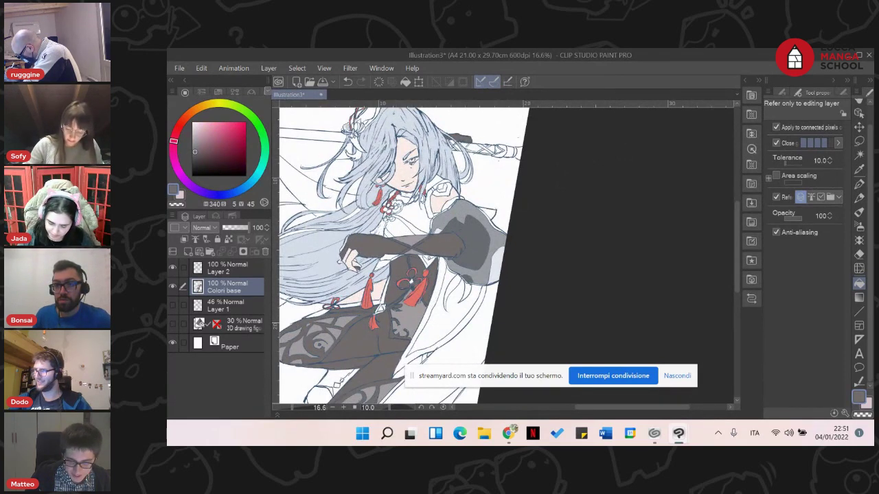
key(ctrl+Tab)
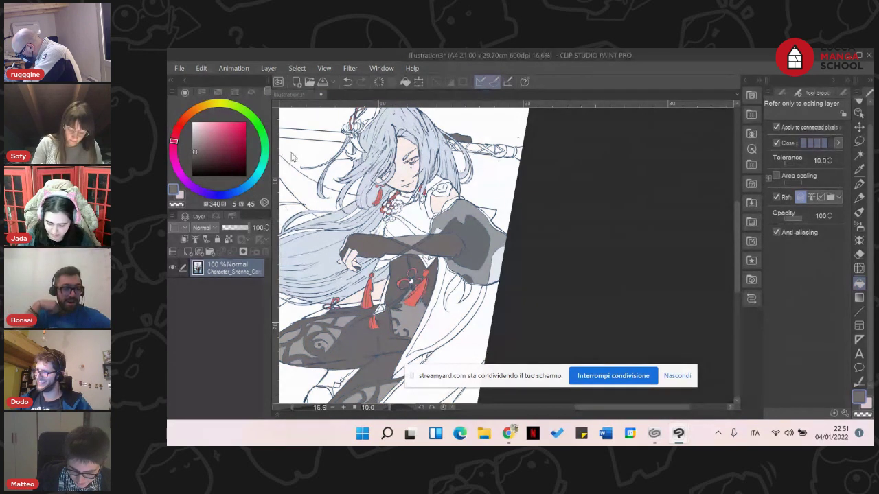
click(282, 96)
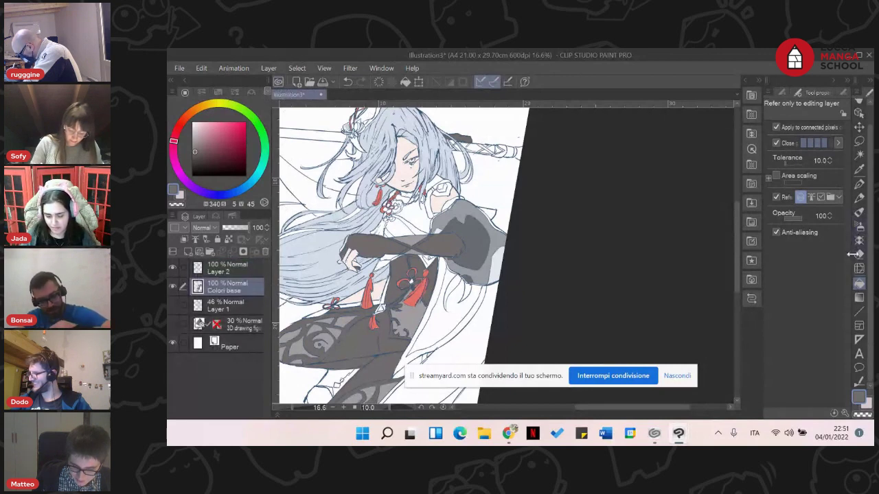
click(454, 284)
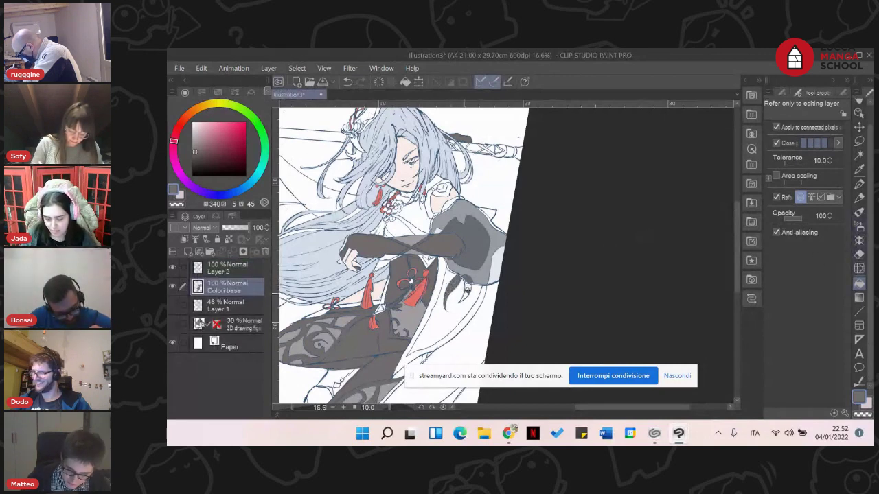
click(467, 291)
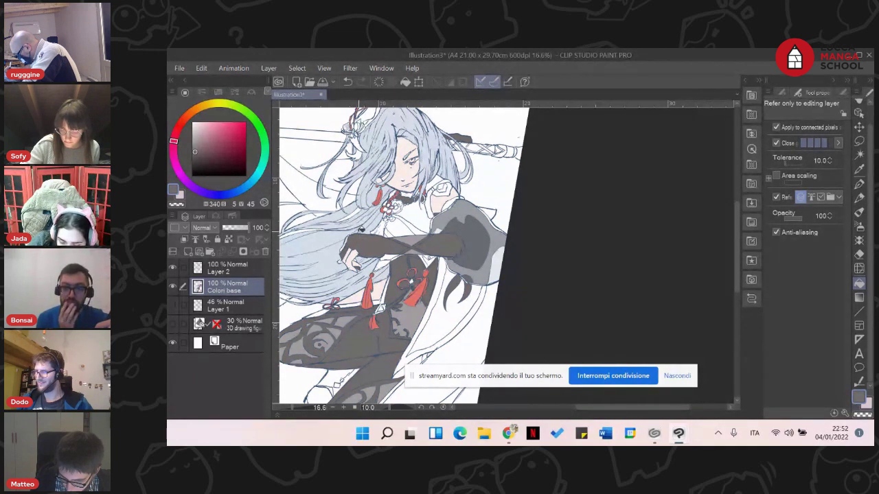
alt+click(445, 218)
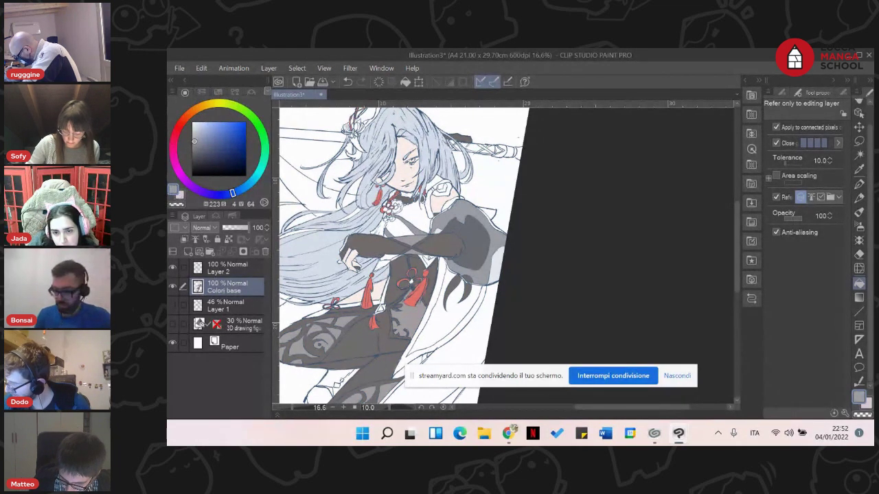
Sample a beige-gold, HSV 32, 33, 88, from the reference artwork and fill the trim around the bare shoulder on the Colori base layer
click(859, 169)
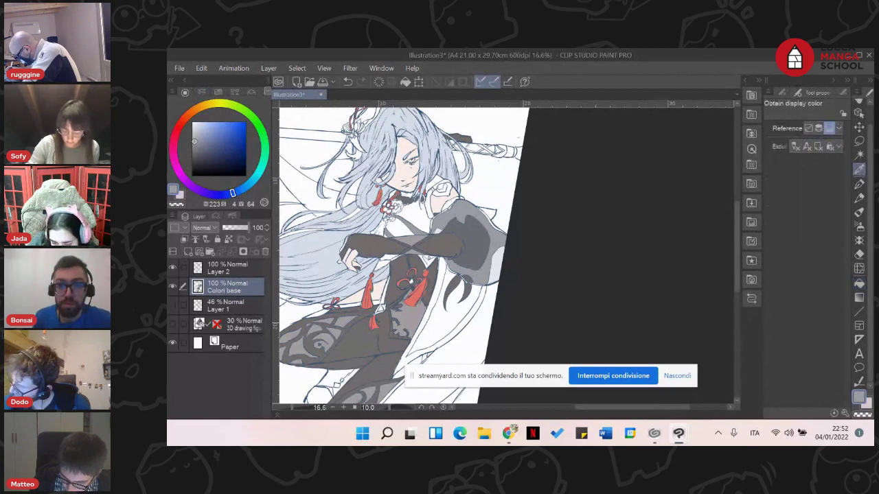
key(ctrl+Tab)
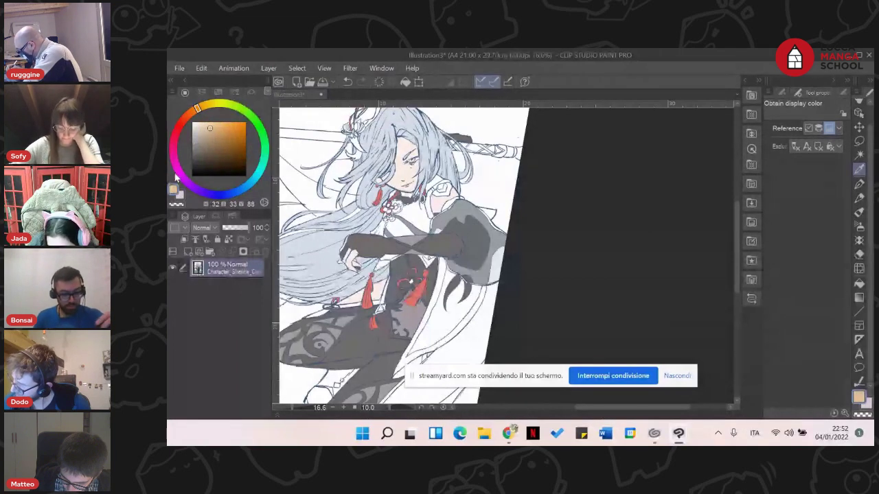
click(291, 93)
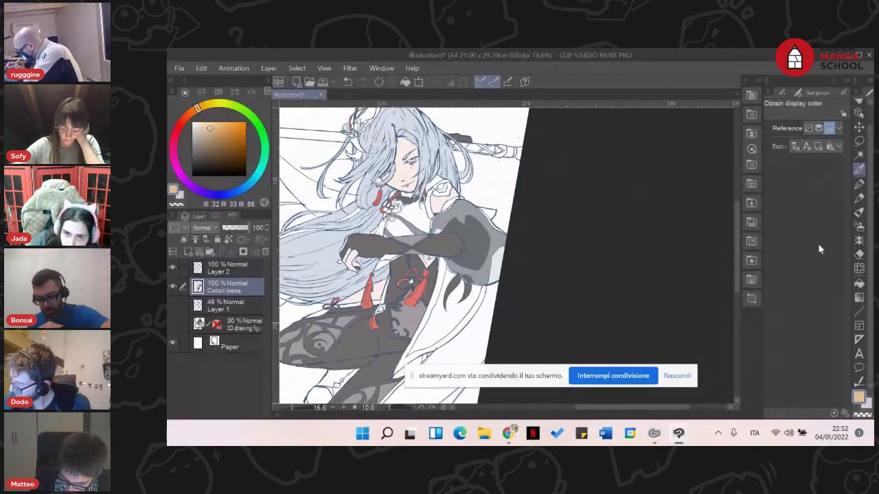
click(859, 282)
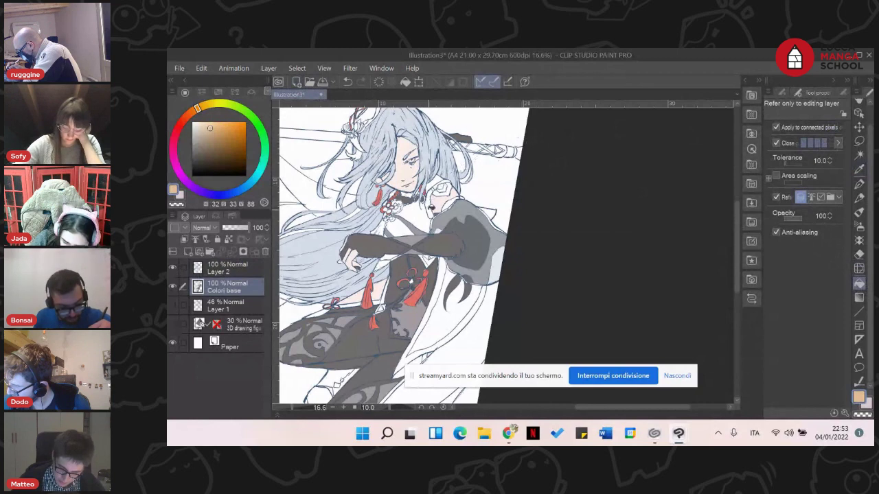
click(430, 206)
click(437, 186)
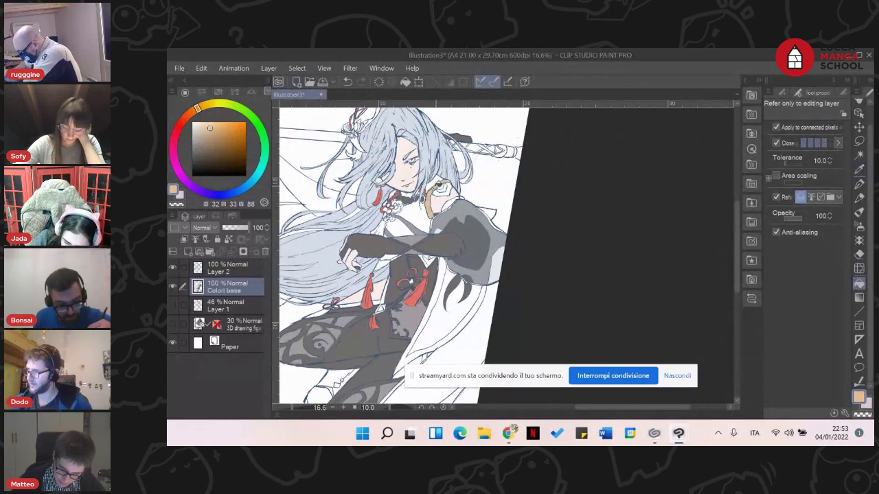
click(436, 193)
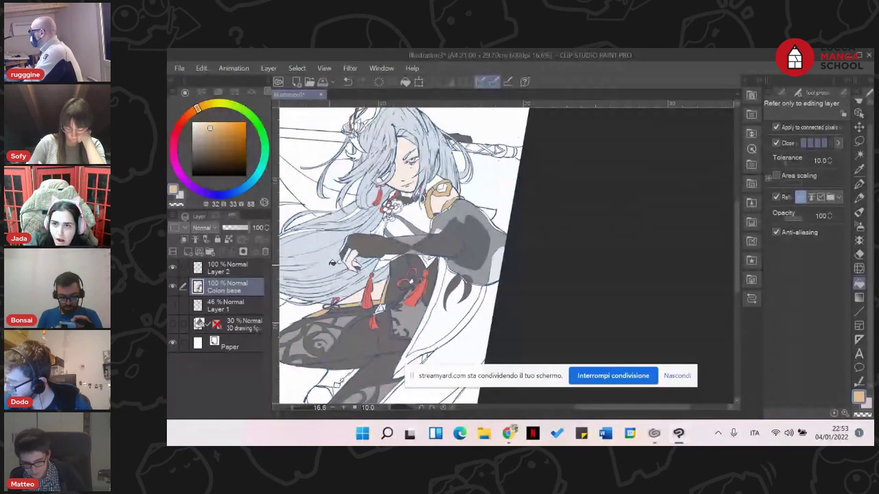
In the browser, open the Instagram post instagram.com/p/CYUuyYNKAkS/ showing the horned character drawing and like it
text(instagram.com/p/CYUuyYNKAkS/)
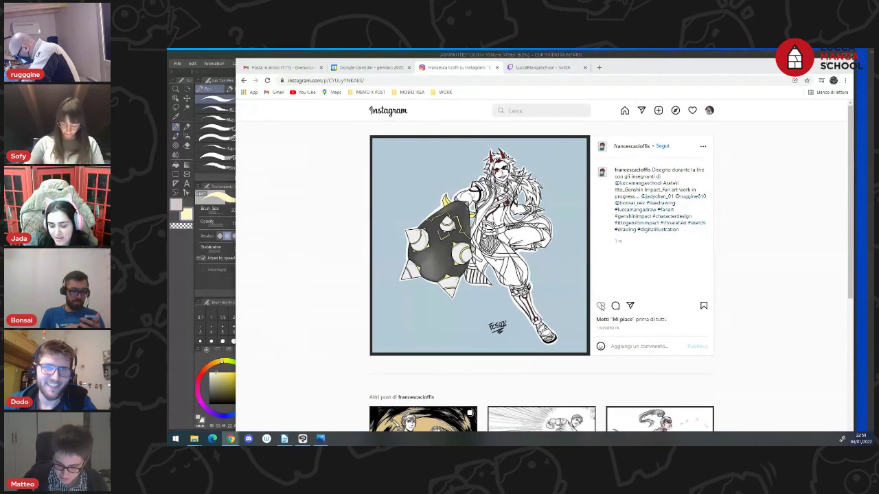
click(602, 305)
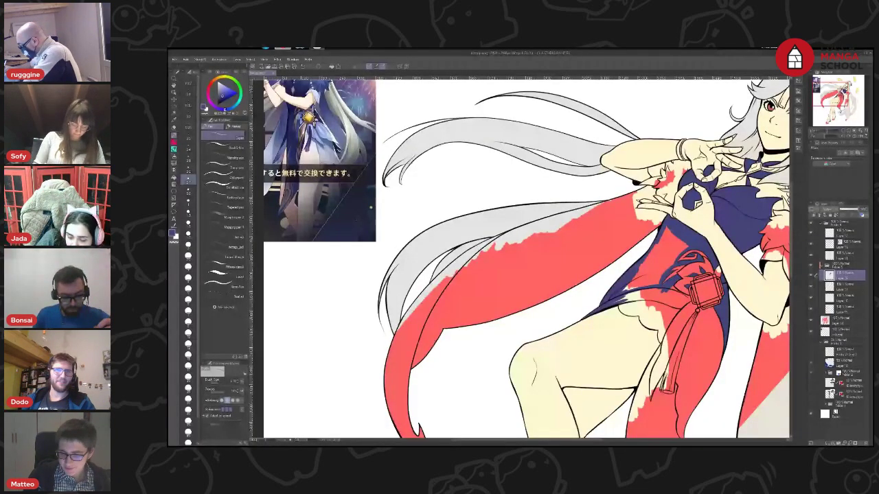
In the grey-haired character drawing, paint dark blue over the red area on the side of the dress beside the waist ornament
drag(526, 258, 494, 263)
drag(833, 94, 837, 92)
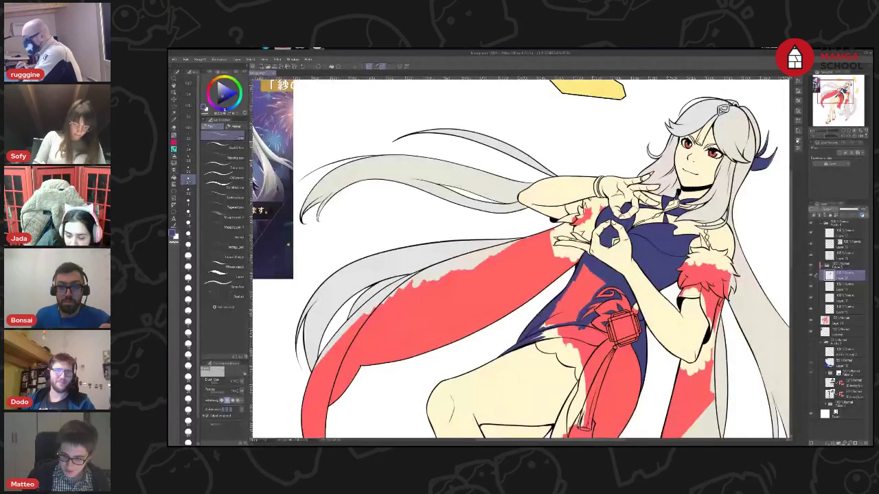
drag(830, 131, 825, 132)
key(ctrl+minus)
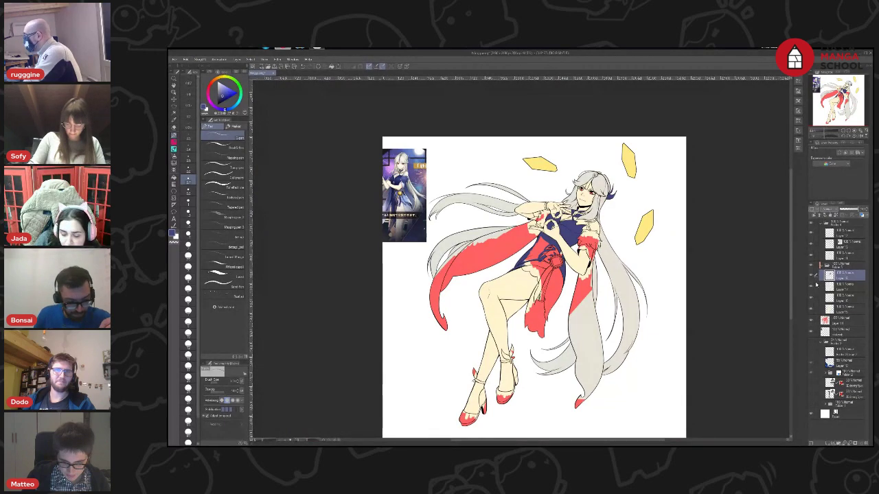
drag(822, 131, 828, 131)
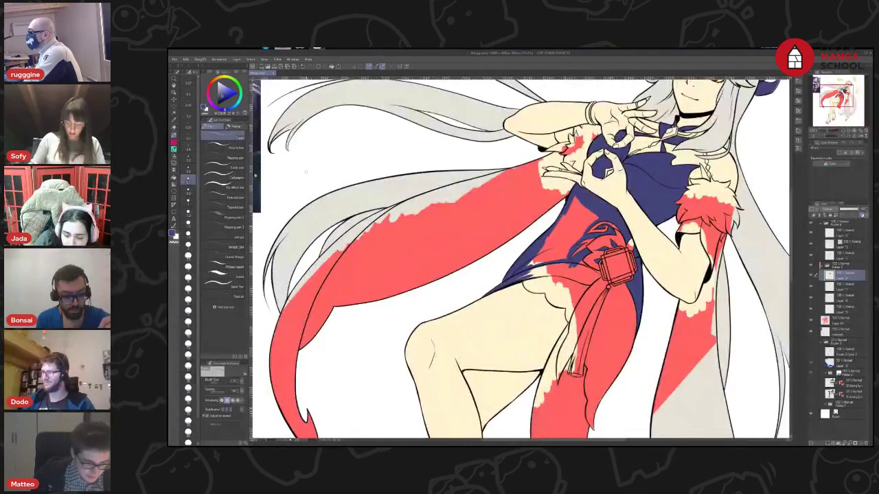
click(227, 146)
mouse_move(535, 267)
mouse_down()
mouse_move(576, 200)
mouse_move(574, 222)
mouse_move(594, 212)
mouse_move(567, 246)
mouse_move(533, 266)
mouse_up()
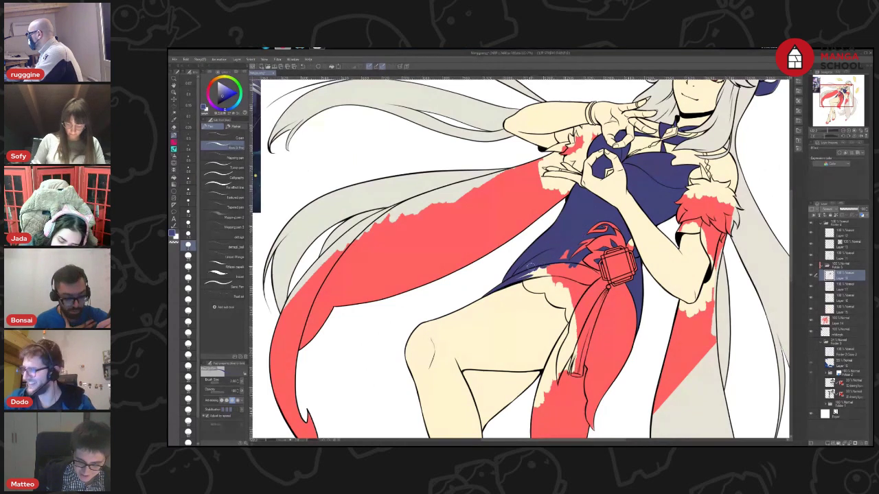
click(223, 138)
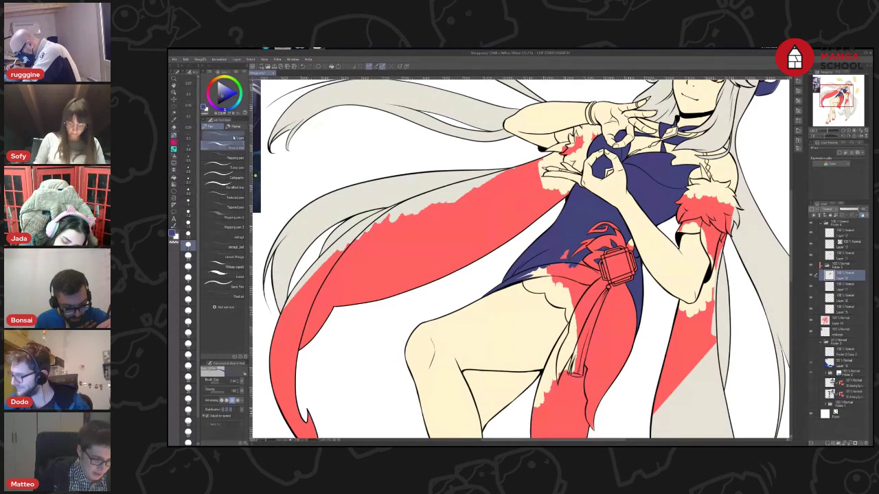
Paint dark blue over the red patch on the lower front of the dress, beside and below the waist ornament
click(188, 180)
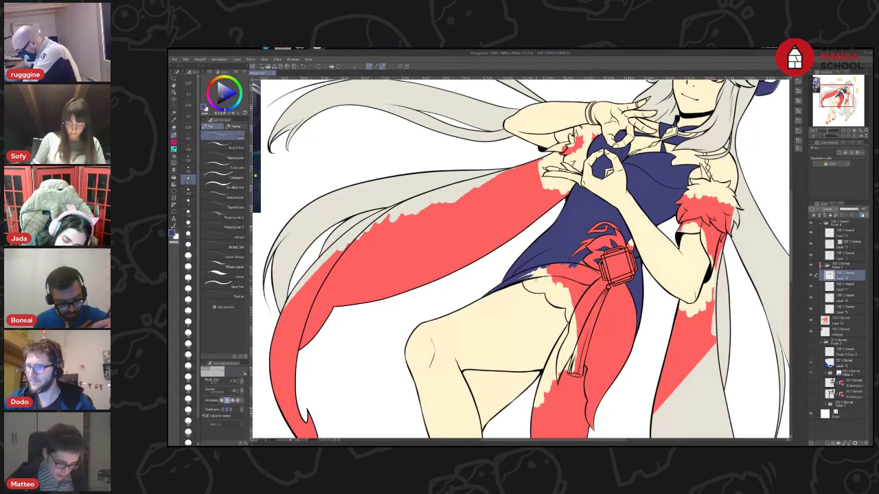
mouse_move(558, 273)
mouse_down()
mouse_move(507, 279)
mouse_move(567, 266)
mouse_up()
key(ctrl+z)
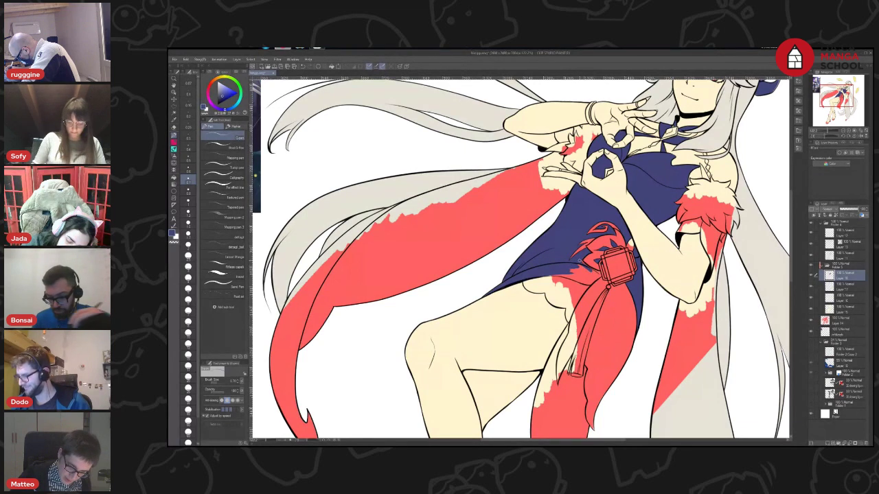
drag(594, 272, 600, 275)
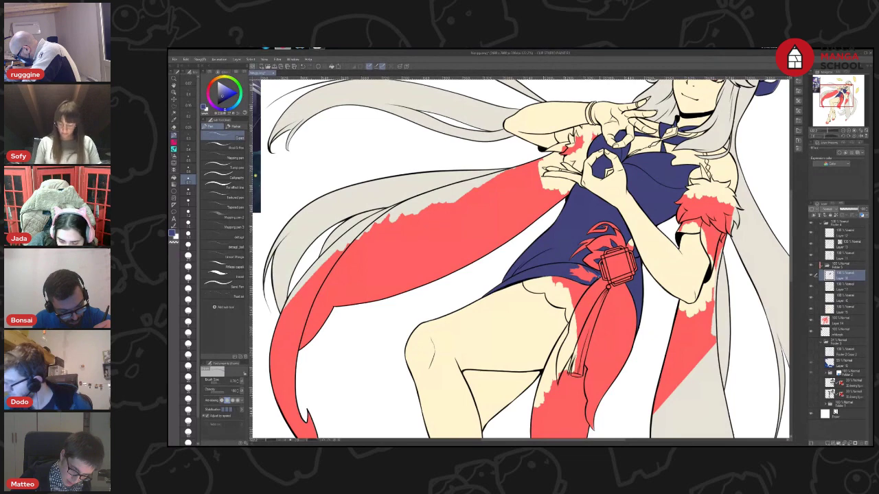
drag(599, 278, 568, 271)
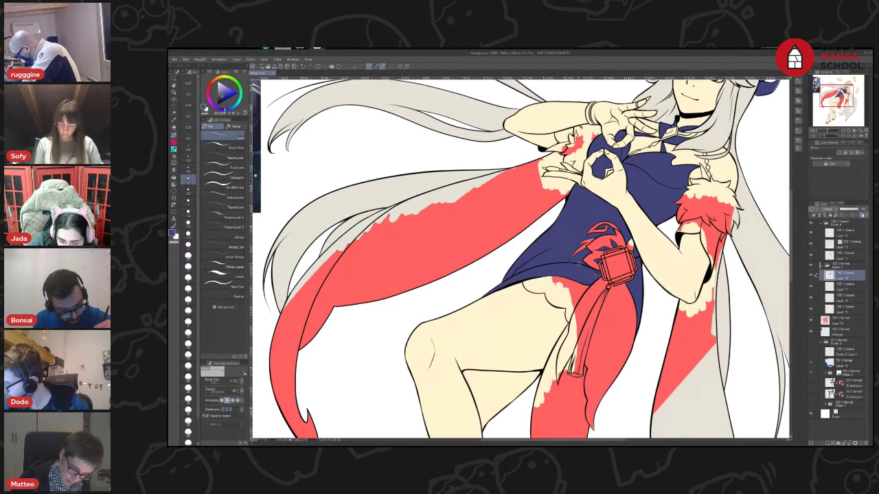
Sample a light blue from the dress in the reference artwork and add a new layer for the trailing cloth
drag(579, 264, 703, 354)
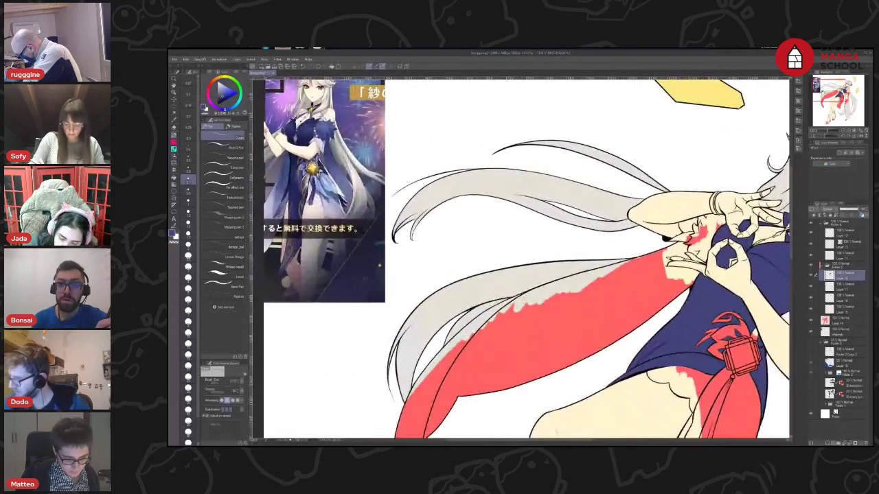
scroll(520, 258, right, 3)
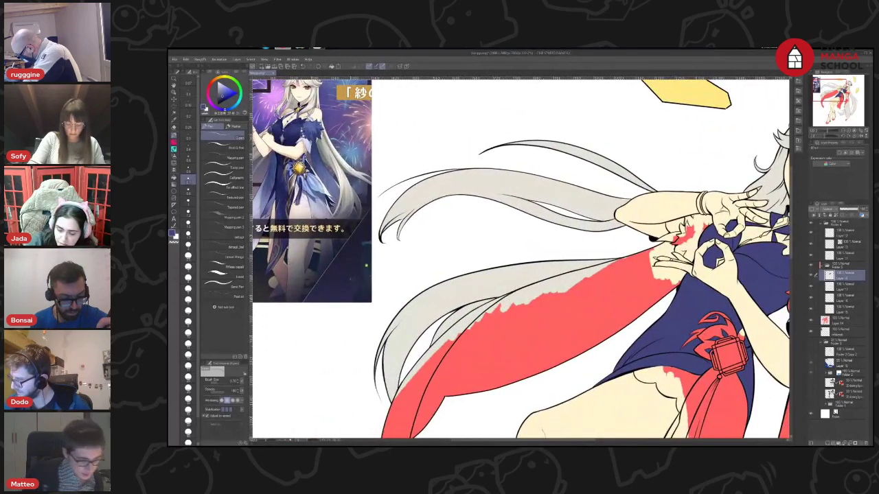
key(g)
click(313, 191)
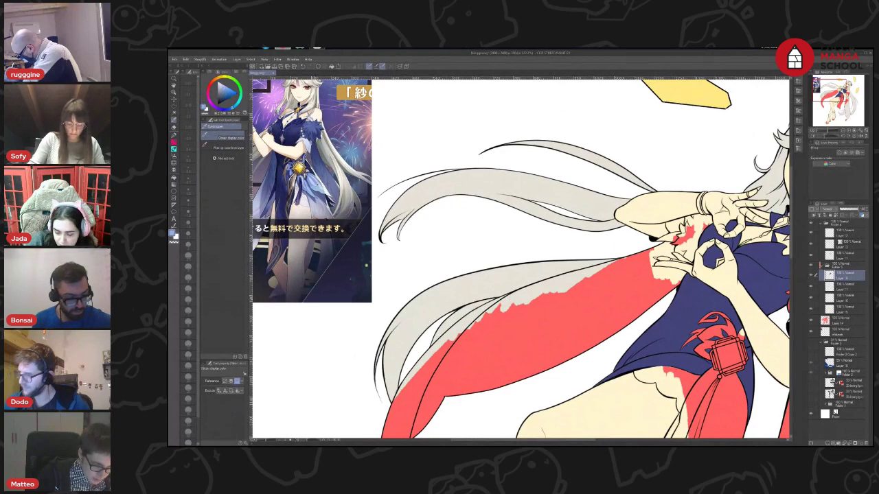
key(p)
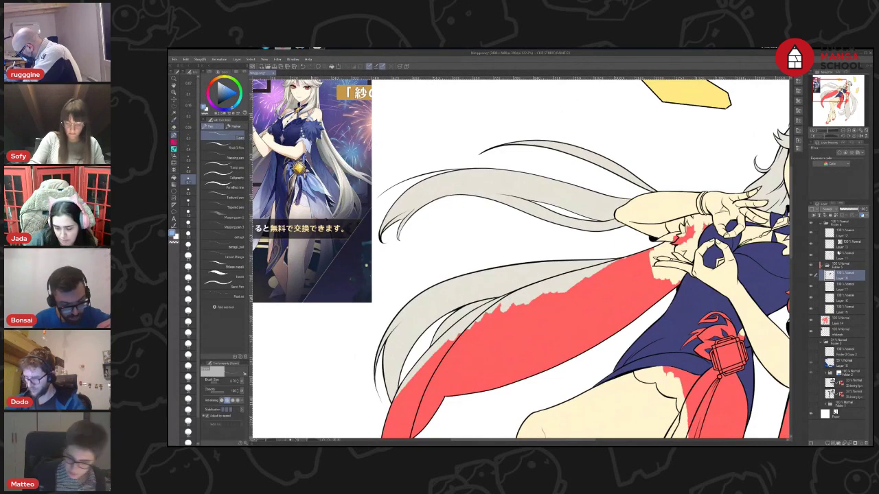
click(828, 444)
Outline the upper edge of the long trailing red cloth in light blue and mark its end near the hands
drag(535, 275, 593, 248)
drag(549, 309, 554, 243)
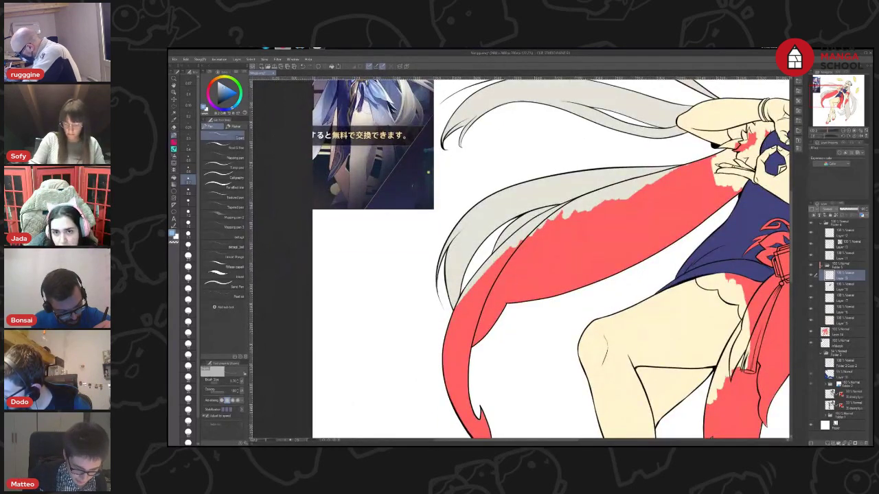
drag(453, 320, 482, 269)
mouse_move(461, 304)
mouse_down()
mouse_move(490, 261)
mouse_move(558, 207)
mouse_up()
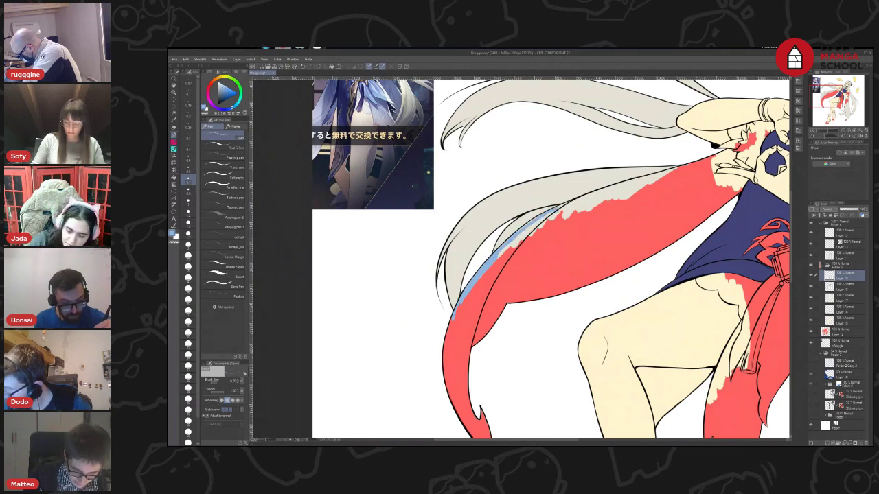
key(ctrl+z)
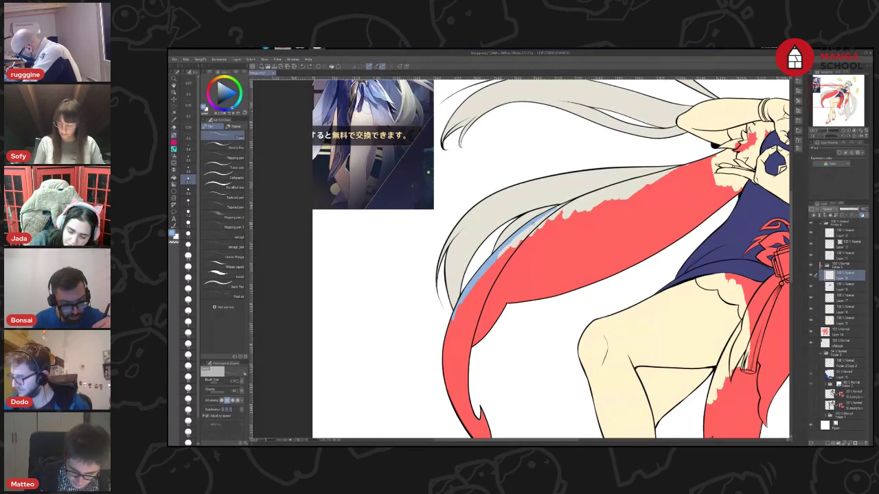
drag(533, 225, 591, 195)
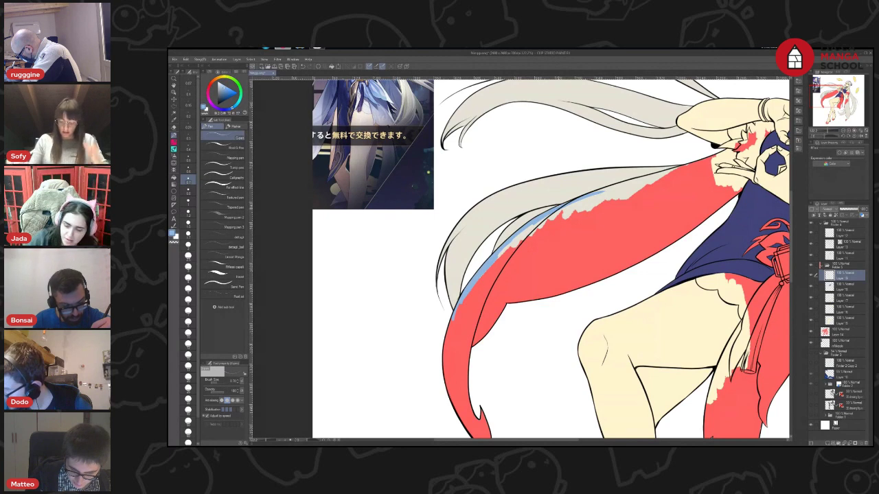
mouse_move(594, 194)
mouse_down()
mouse_move(707, 158)
mouse_move(687, 179)
mouse_move(707, 217)
mouse_up()
drag(709, 172, 708, 224)
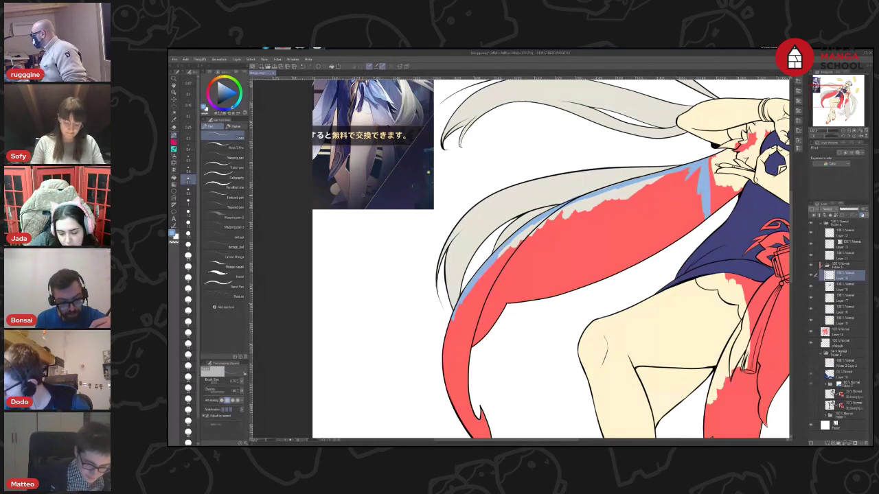
With the Real G-Pen, paint light blue over the trailing cloth's curved tip and along its body towards the hands
click(227, 146)
drag(469, 341, 463, 396)
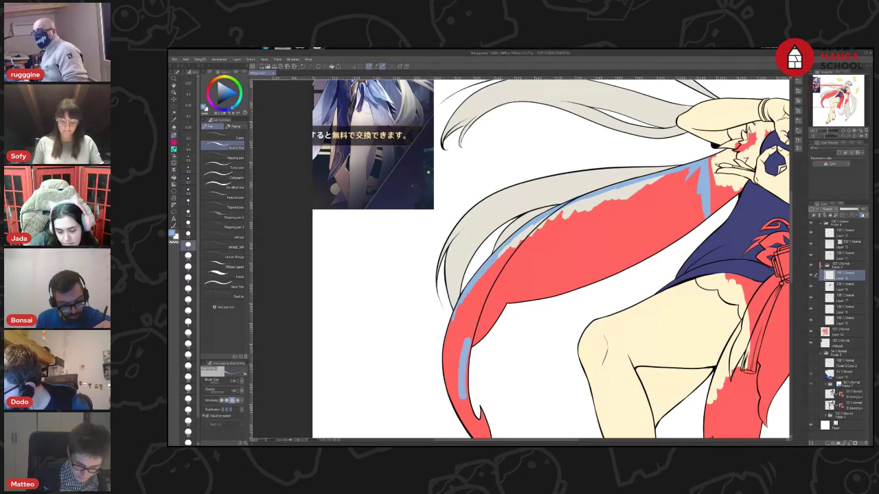
drag(484, 311, 470, 338)
drag(469, 397, 488, 437)
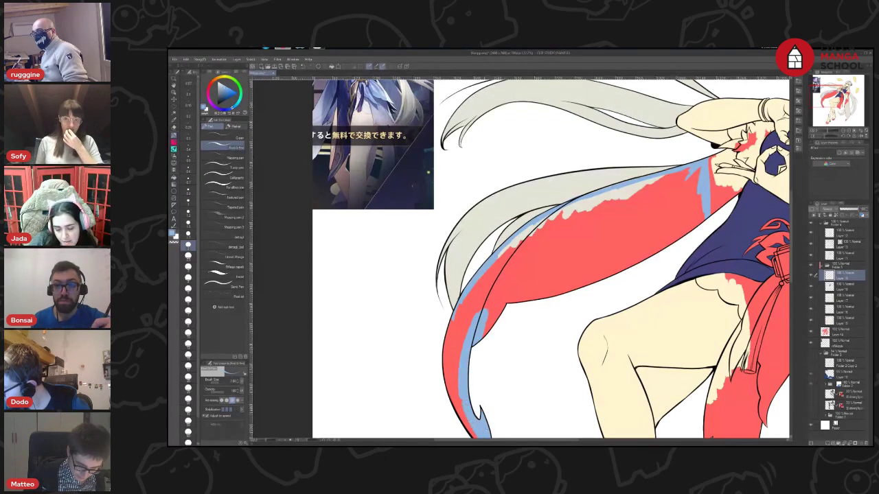
mouse_move(453, 370)
mouse_down()
mouse_move(465, 410)
mouse_move(451, 352)
mouse_move(461, 302)
mouse_move(453, 323)
mouse_move(480, 292)
mouse_move(495, 303)
mouse_move(515, 295)
mouse_move(471, 296)
mouse_move(541, 221)
mouse_up()
mouse_move(480, 302)
mouse_down()
mouse_move(526, 270)
mouse_move(518, 262)
mouse_move(545, 225)
mouse_move(590, 200)
mouse_move(564, 209)
mouse_move(615, 194)
mouse_up()
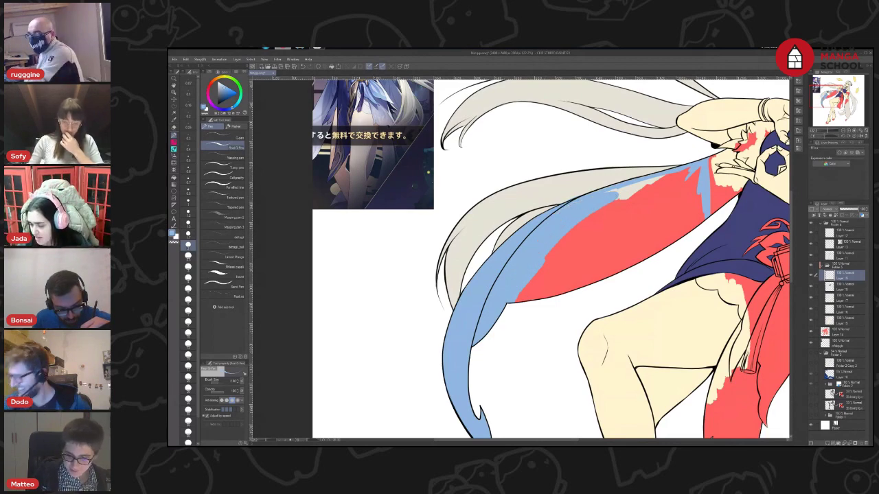
drag(584, 234, 460, 277)
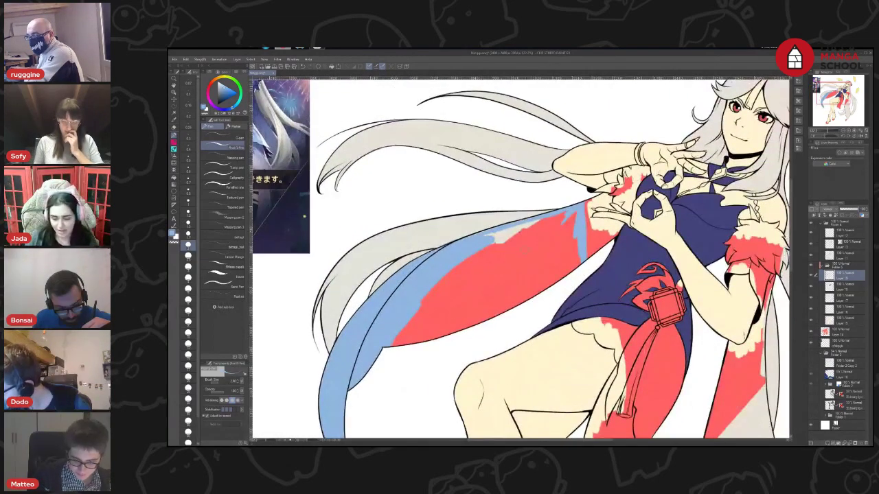
drag(499, 239, 528, 225)
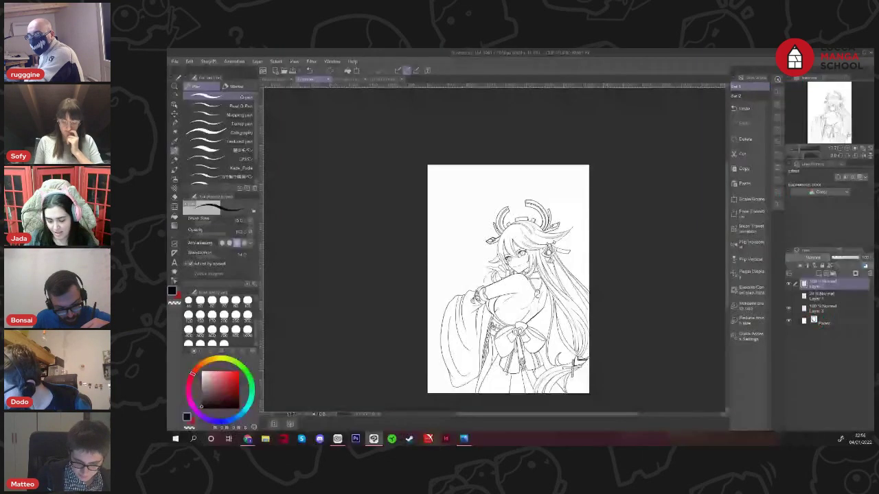
Examine the line art of the long-haired character with the arched headpiece, from the face down to the waist bow
mouse_move(605, 372)
mouse_down()
mouse_move(593, 366)
mouse_move(609, 373)
mouse_up()
scroll(561, 354, up, 1)
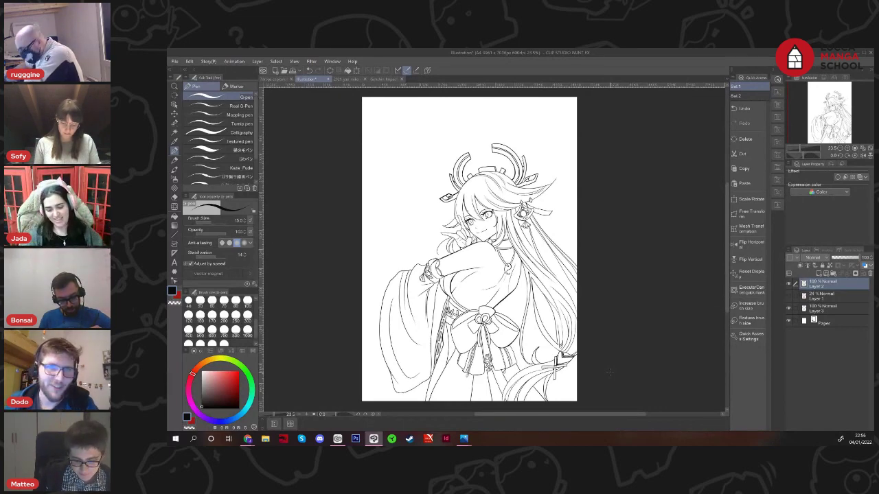
scroll(548, 160, up, 5)
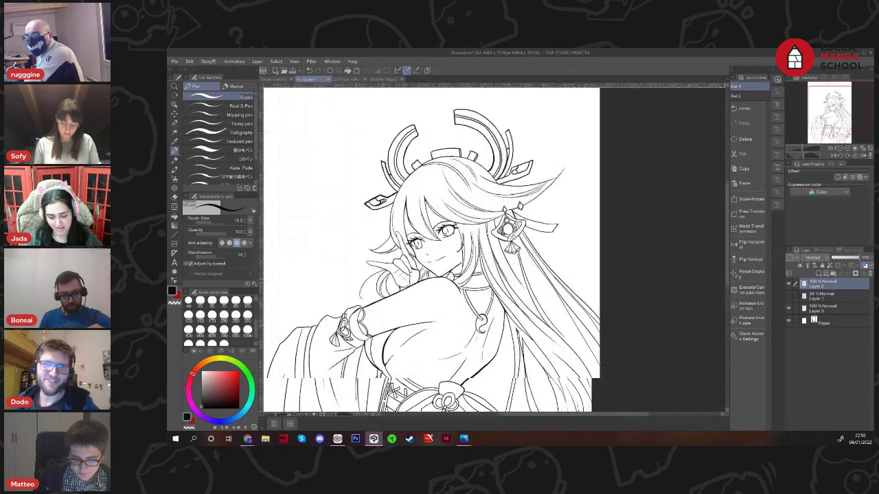
drag(497, 288, 611, 367)
scroll(601, 312, up, 1)
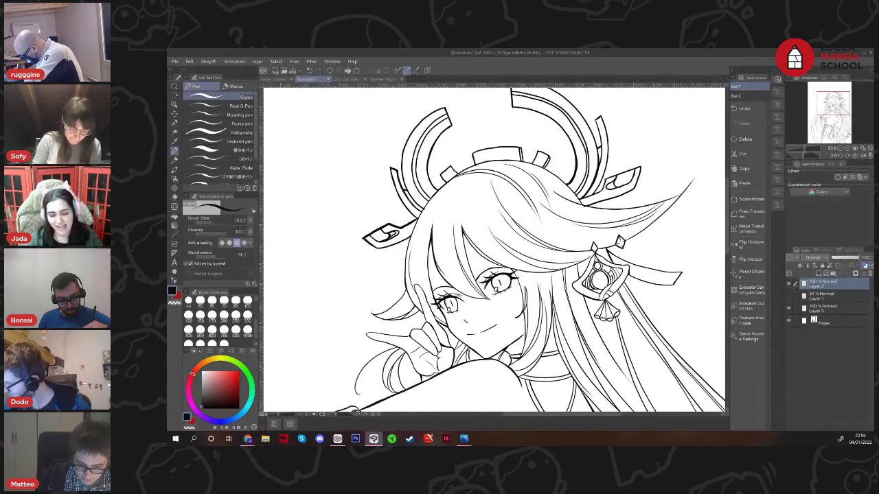
scroll(595, 339, down, 4)
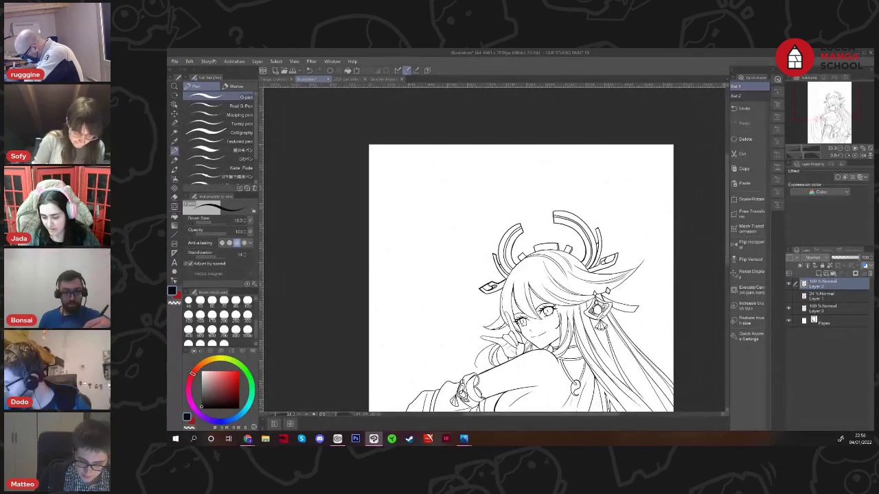
drag(668, 357, 572, 272)
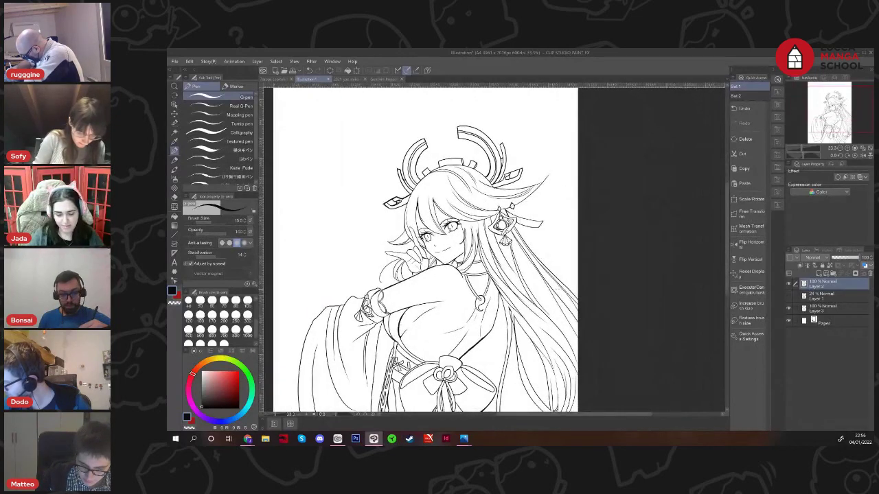
drag(533, 400, 532, 355)
scroll(542, 322, down, 2)
Rename the top line art layer as ink and pick a very pale orange as the drawing colour
double_click(817, 286)
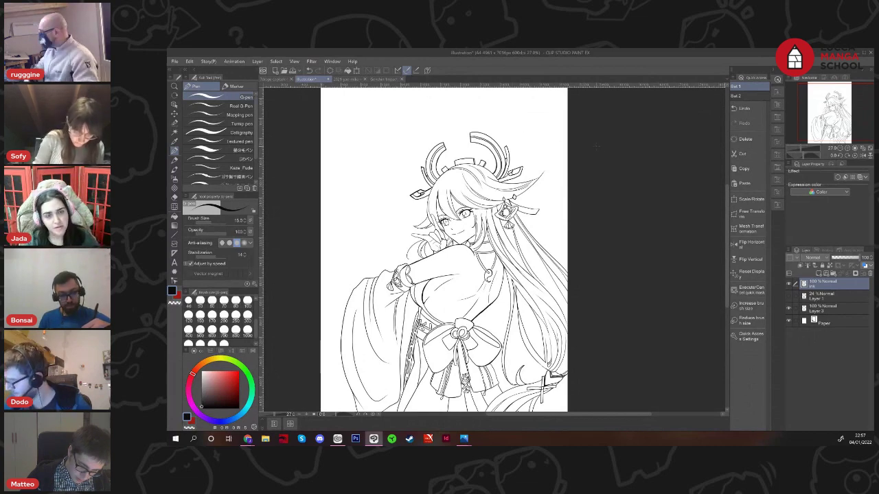
drag(561, 174, 580, 165)
scroll(581, 165, up, 1)
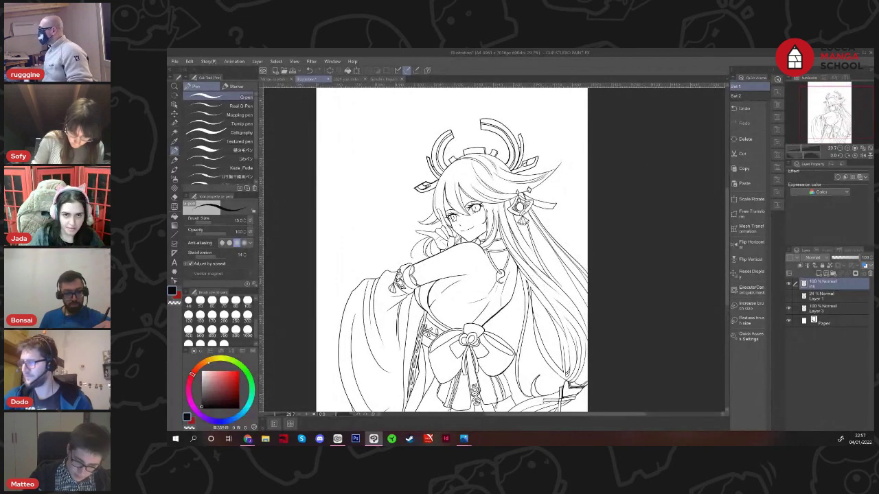
click(207, 361)
click(205, 372)
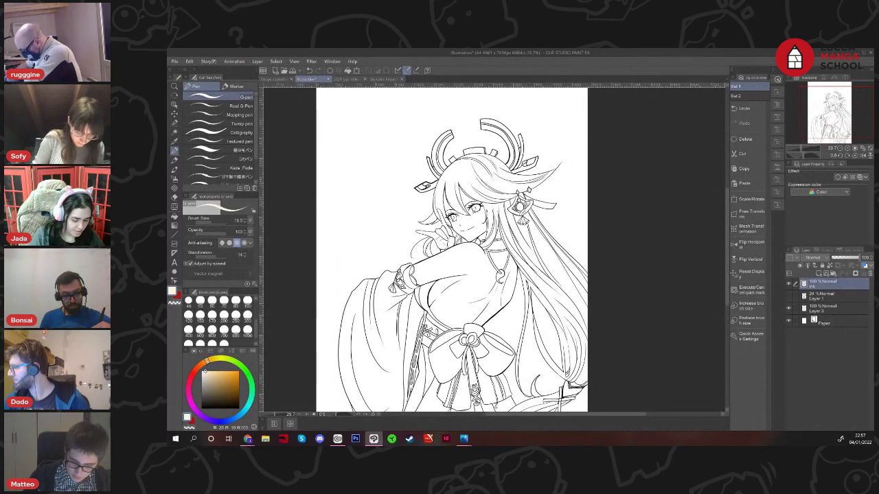
Add a new layer between the ink layer and Layer 1 and name it color
click(822, 297)
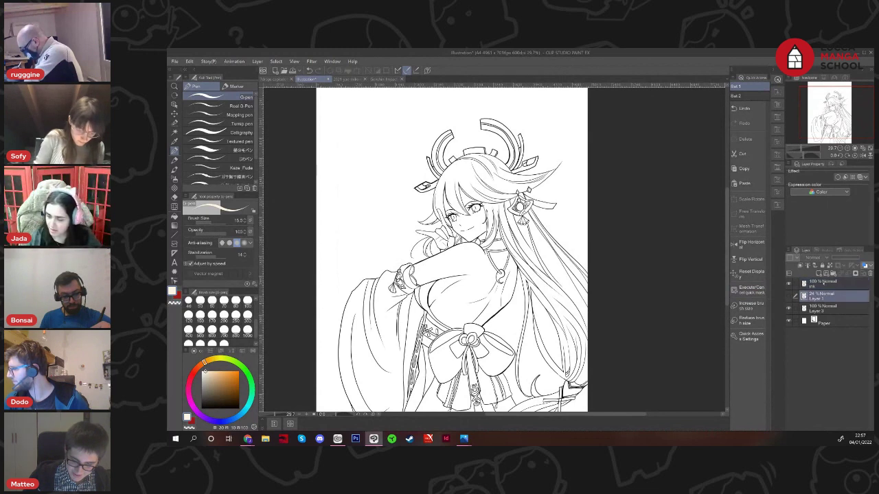
click(818, 273)
double_click(816, 299)
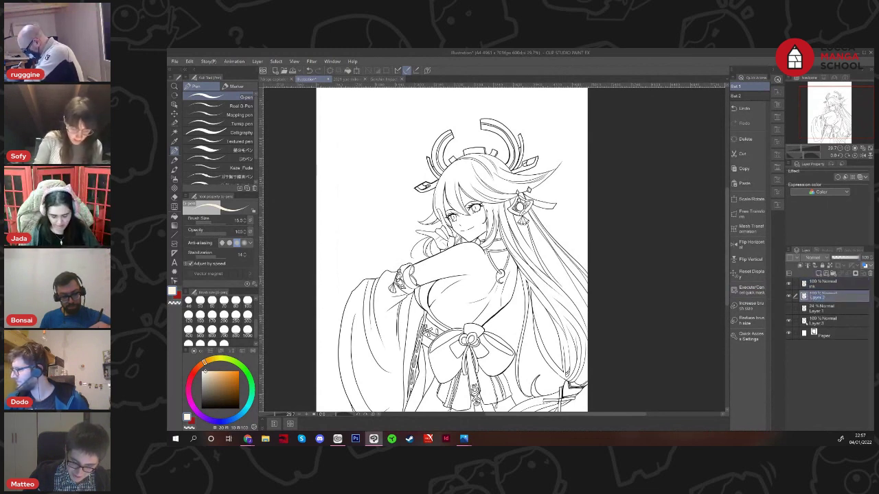
key(Return)
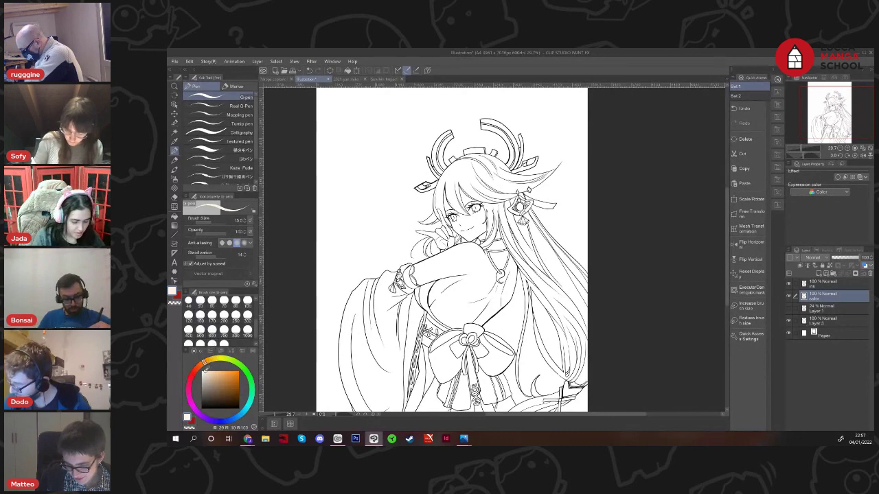
Fill the bare arm and upper body with light peach on the color layer, using a fill that refers to other layers
click(214, 371)
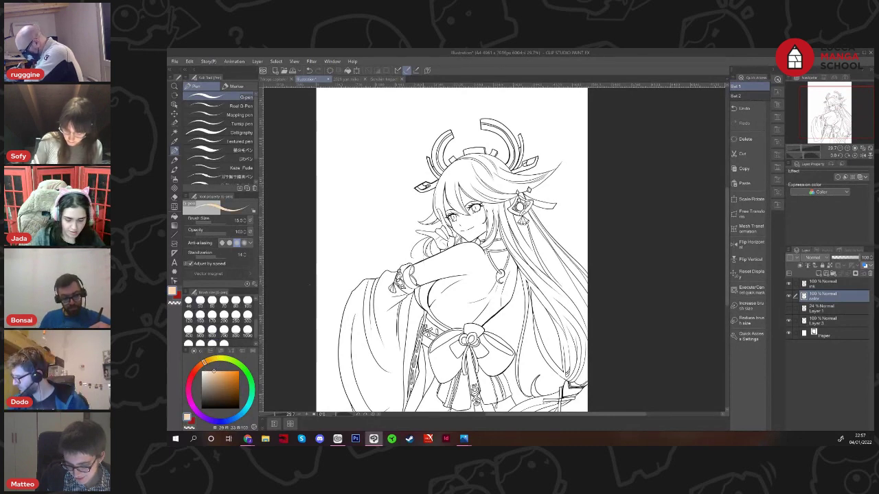
click(174, 217)
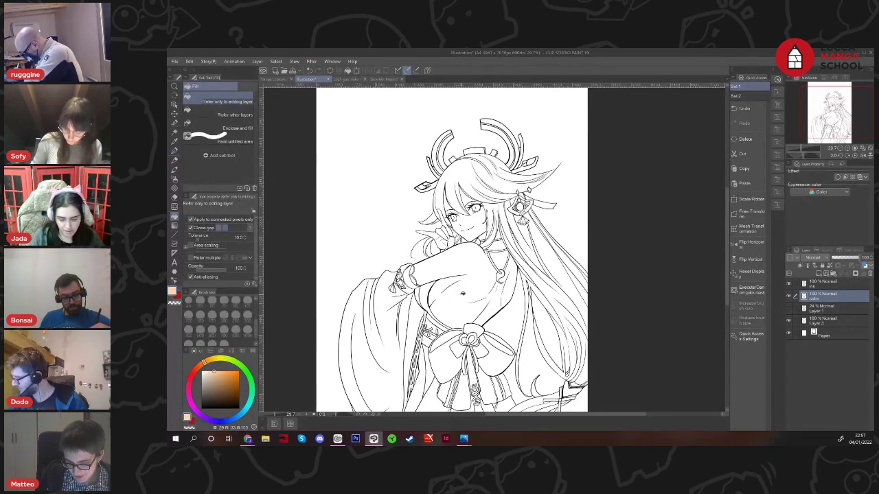
click(550, 331)
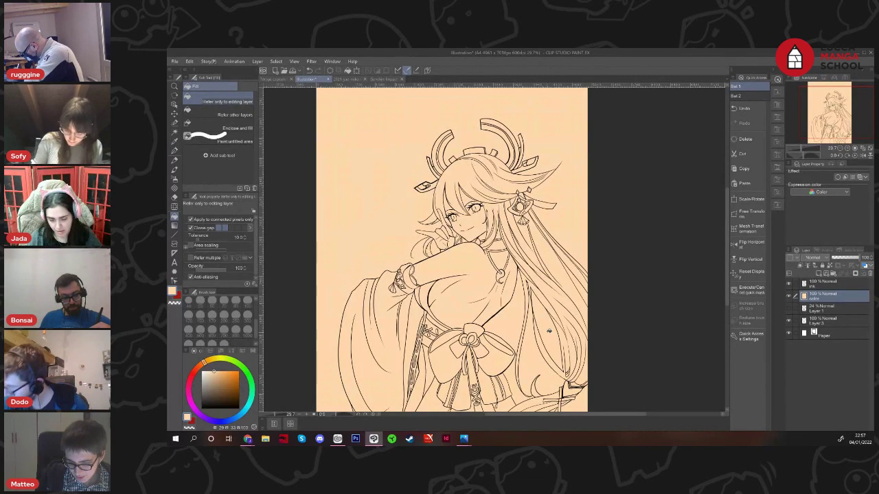
key(ctrl+z)
click(235, 115)
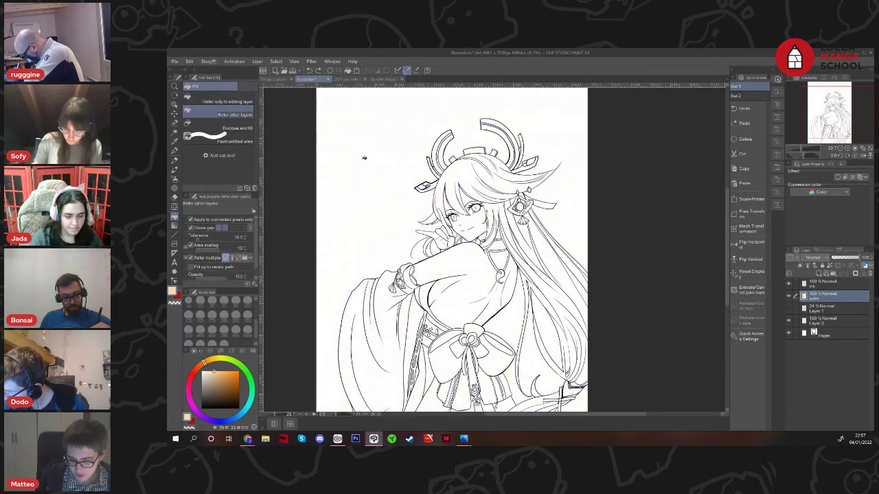
click(486, 286)
key(ctrl+z)
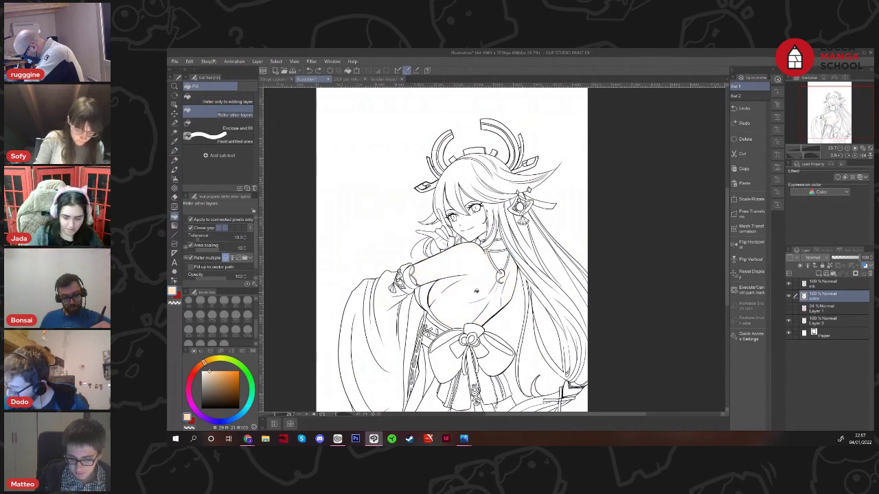
click(475, 293)
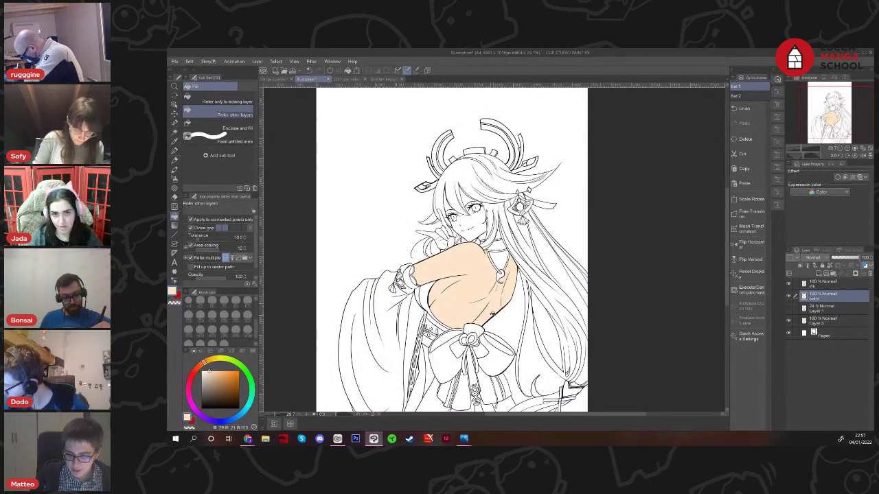
Undo the skin fill on the bare arm and upper body and refill the area with a paler peach
key(ctrl+z)
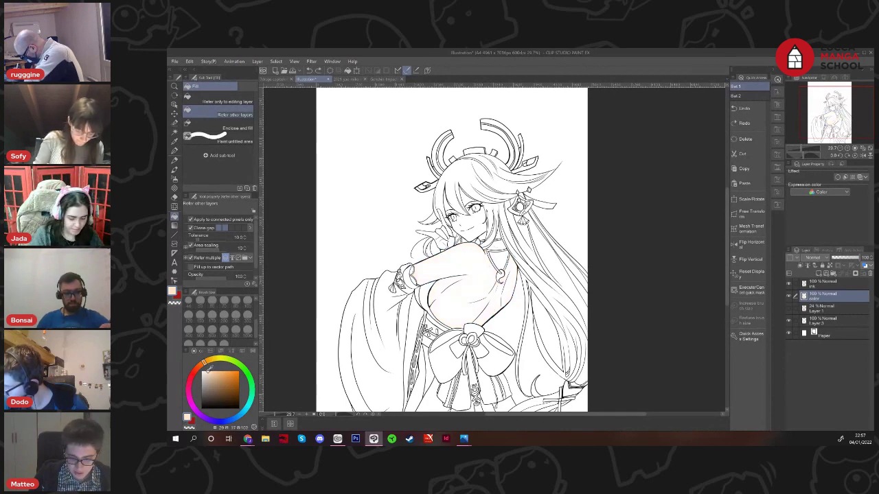
click(488, 259)
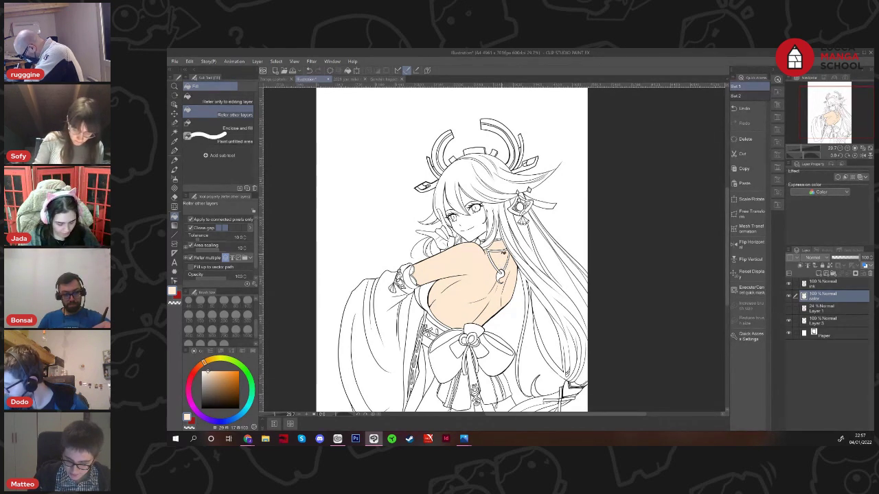
key(ctrl+z)
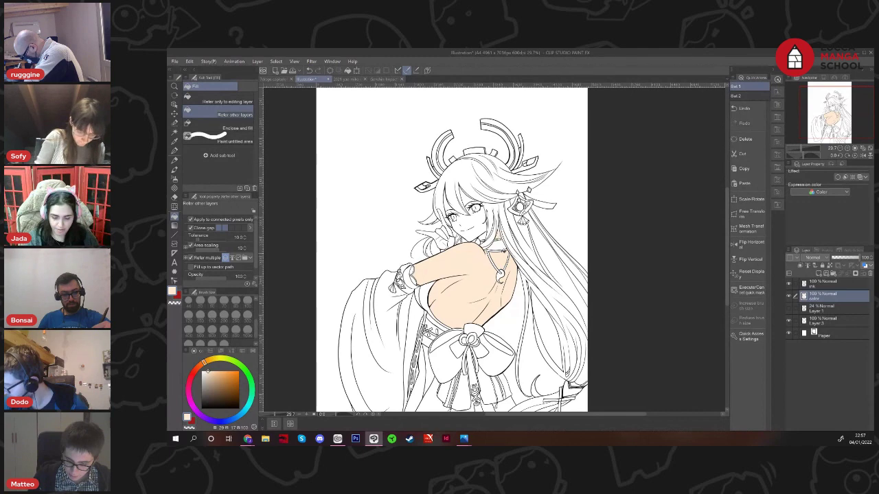
Fill the face, the forehead gap between the bangs and the raised hand with the same pale peach
click(484, 232)
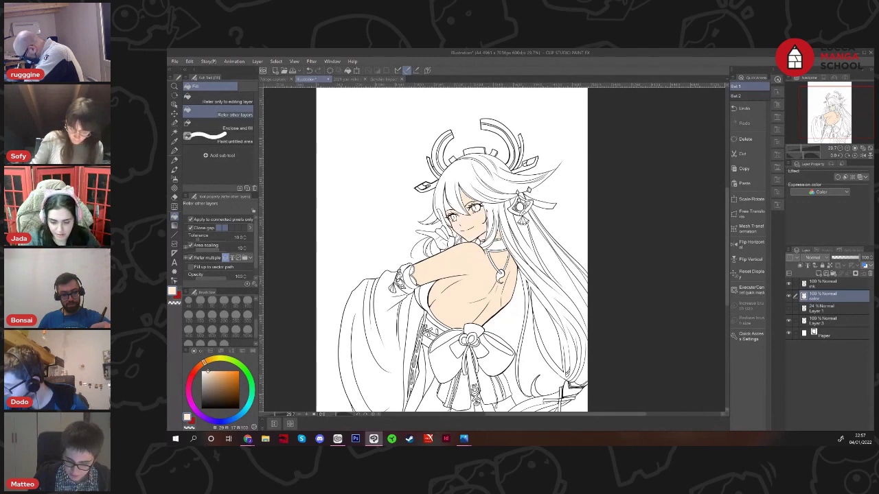
scroll(474, 206, up, 2)
scroll(481, 206, up, 1)
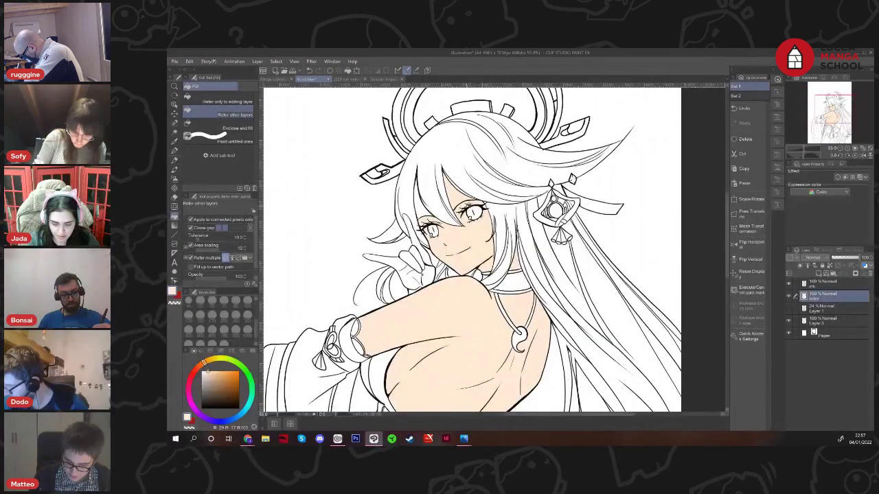
scroll(474, 206, up, 2)
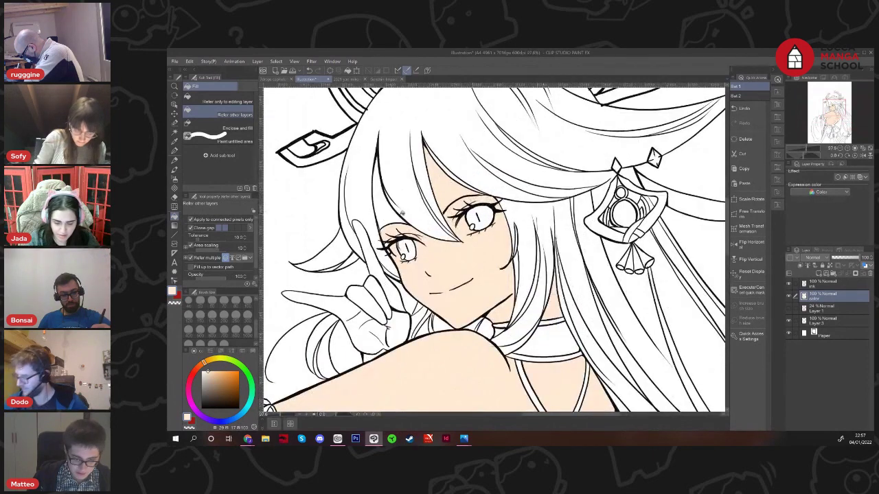
click(389, 214)
scroll(398, 240, down, 3)
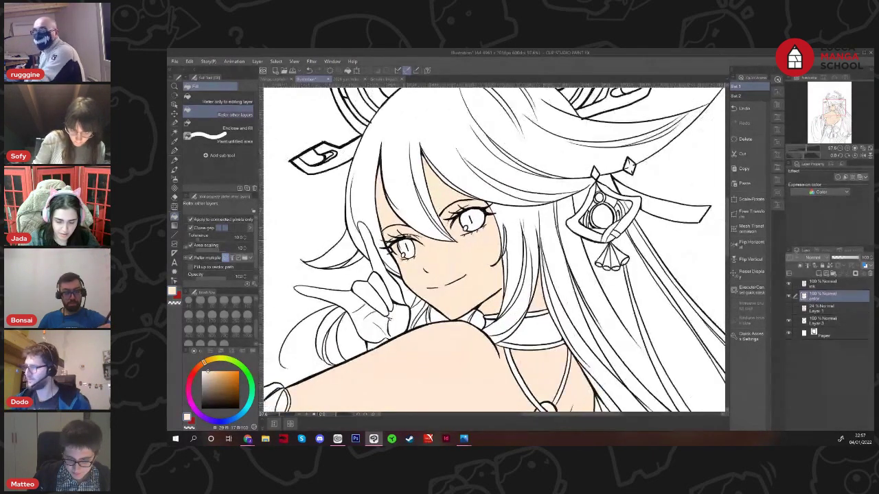
scroll(498, 220, down, 3)
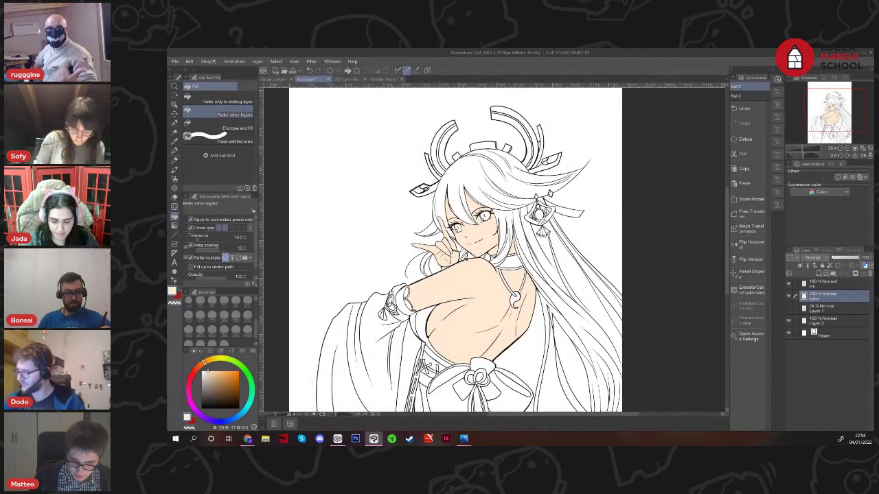
Fill the strip of bare leg showing beside the skirt opening with the pale peach
mouse_move(526, 321)
mouse_down()
mouse_move(500, 252)
mouse_move(506, 262)
mouse_move(481, 248)
mouse_move(479, 234)
mouse_up()
scroll(500, 252, down, 1)
click(418, 322)
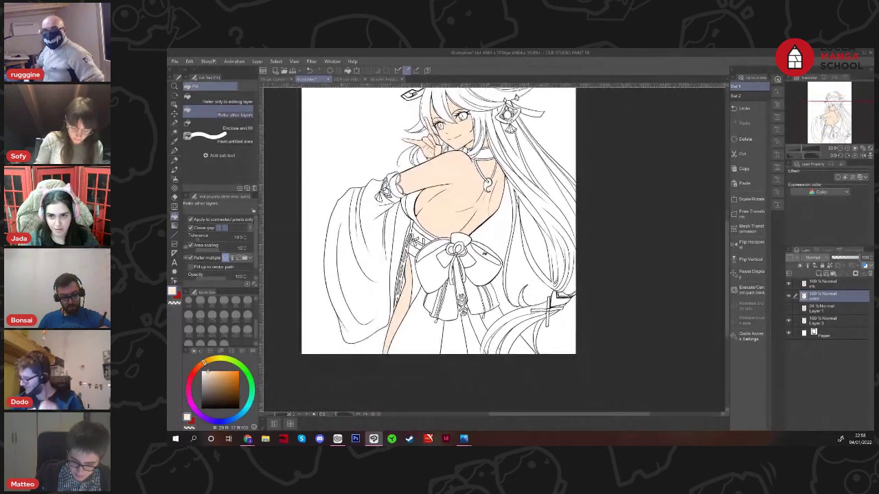
mouse_move(480, 273)
mouse_down()
mouse_move(477, 365)
mouse_move(466, 360)
mouse_up()
drag(509, 268, 512, 280)
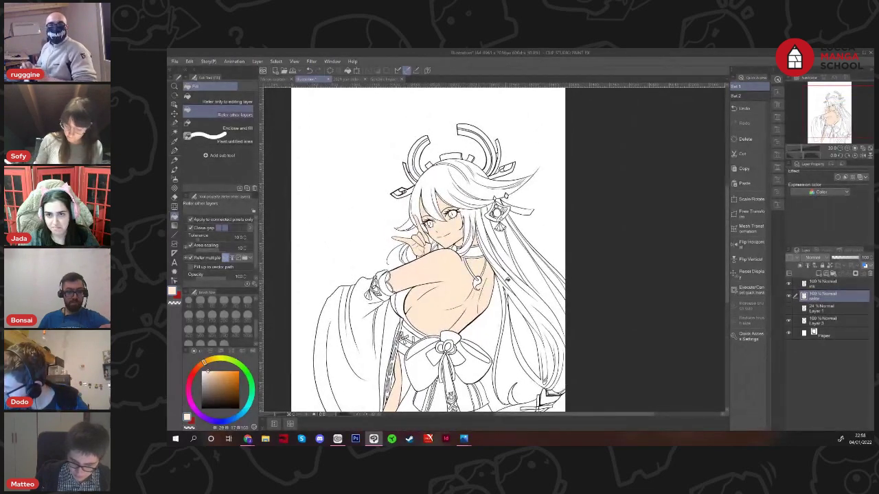
Undo the last fill near the bracelet cuff and refill the small skin area at its edge with pale peach
scroll(389, 289, up, 5)
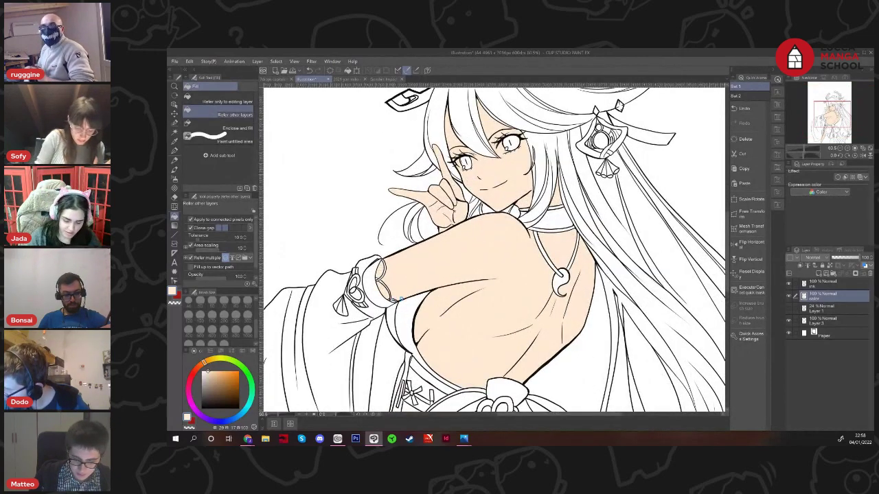
key(ctrl+z)
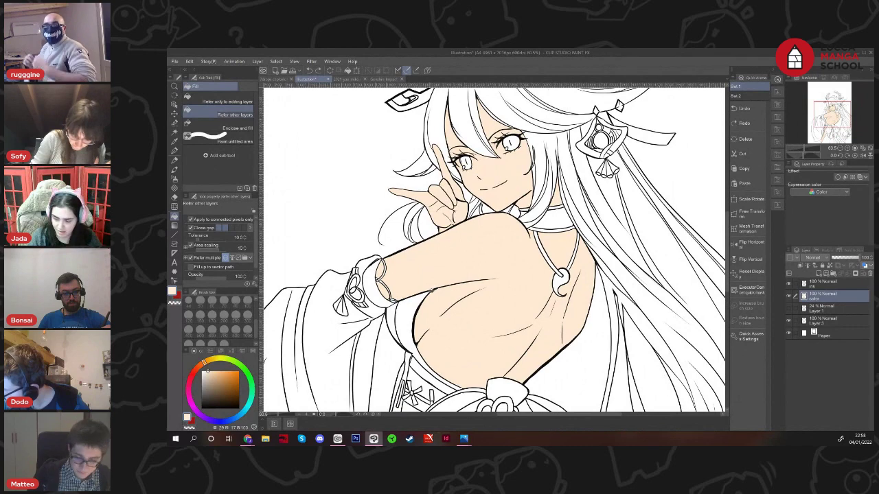
click(397, 301)
scroll(437, 294, down, 4)
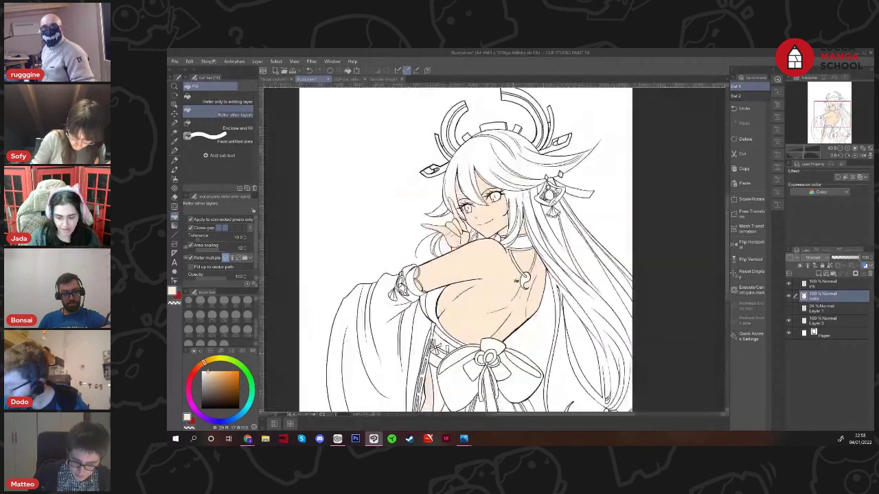
drag(566, 337, 514, 329)
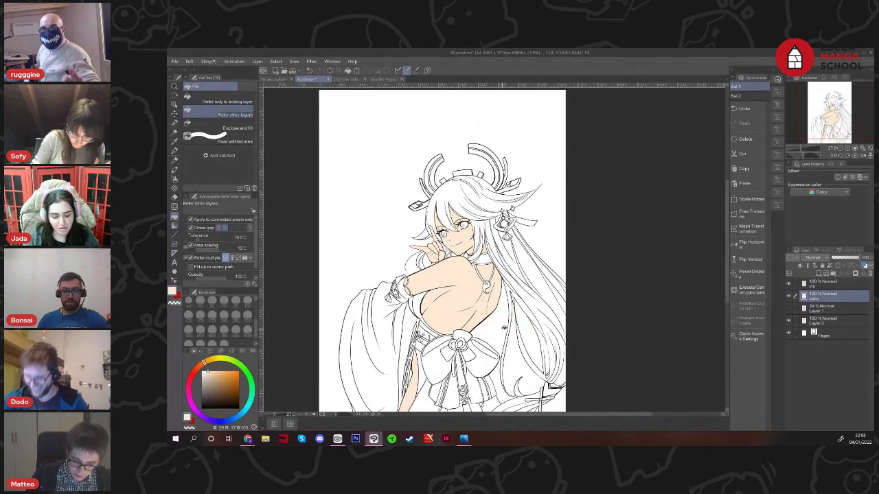
scroll(526, 320, up, 2)
drag(528, 321, 547, 247)
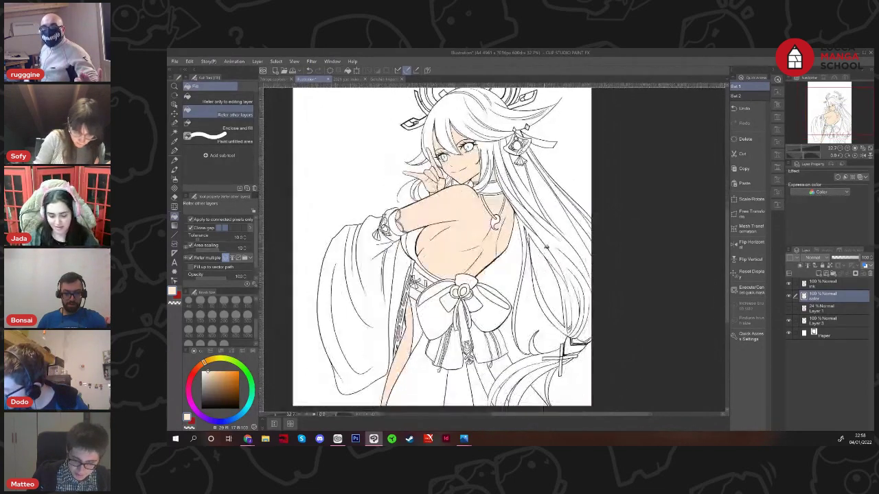
scroll(546, 261, down, 2)
drag(538, 302, 546, 333)
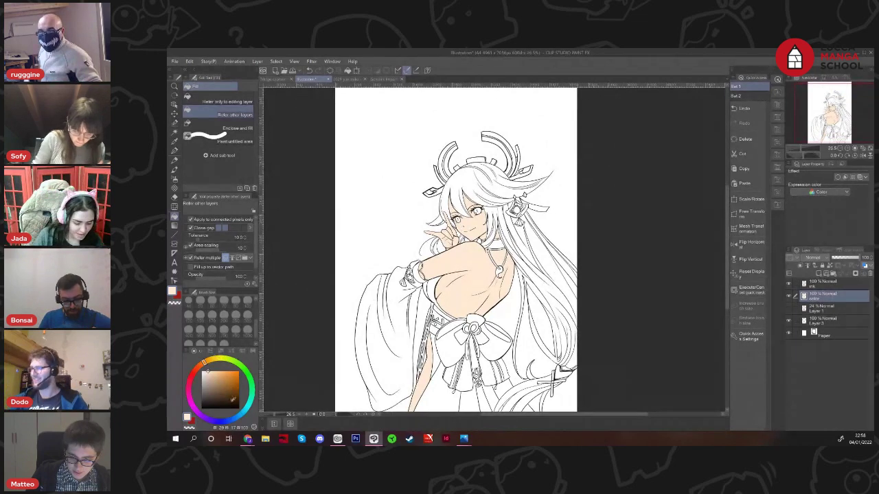
Try filling the top of the hair with a muted light pink picked by eye, and undo the fill
click(192, 397)
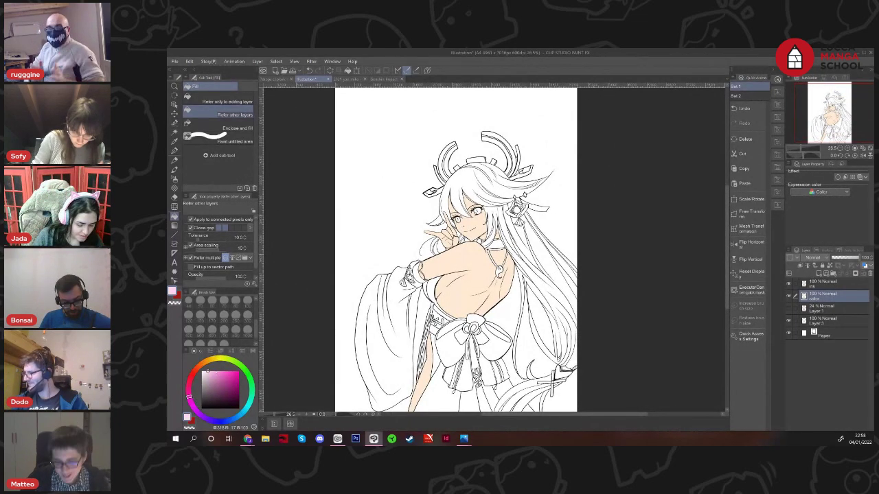
drag(209, 371, 219, 373)
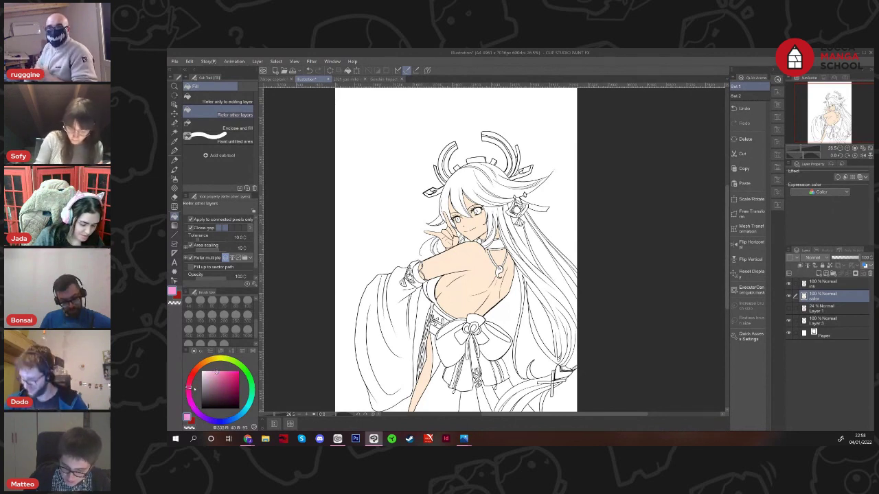
drag(217, 373, 210, 375)
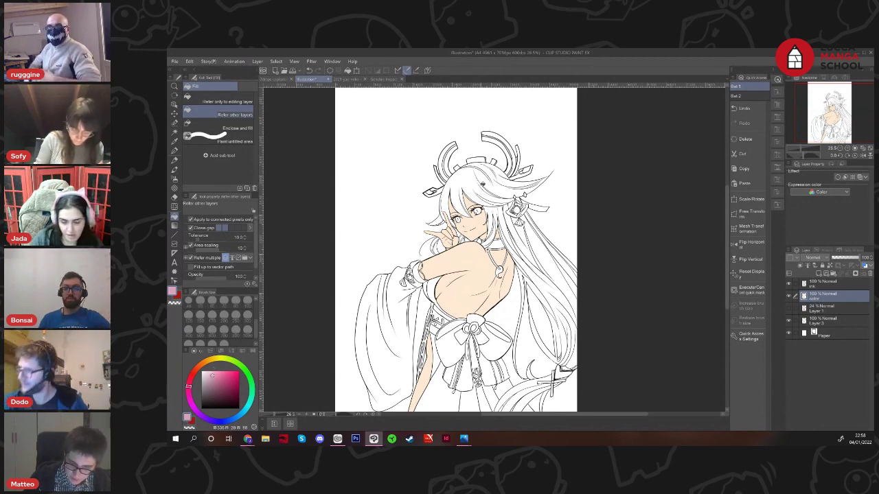
click(483, 184)
key(ctrl+z)
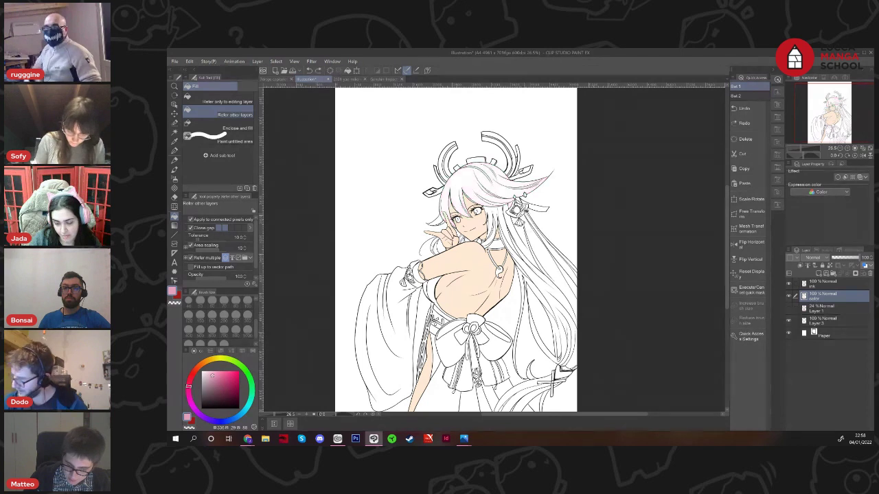
Sample the light pink from the hair in the reference illustration and fill the line art's top hair and bangs with it
click(355, 80)
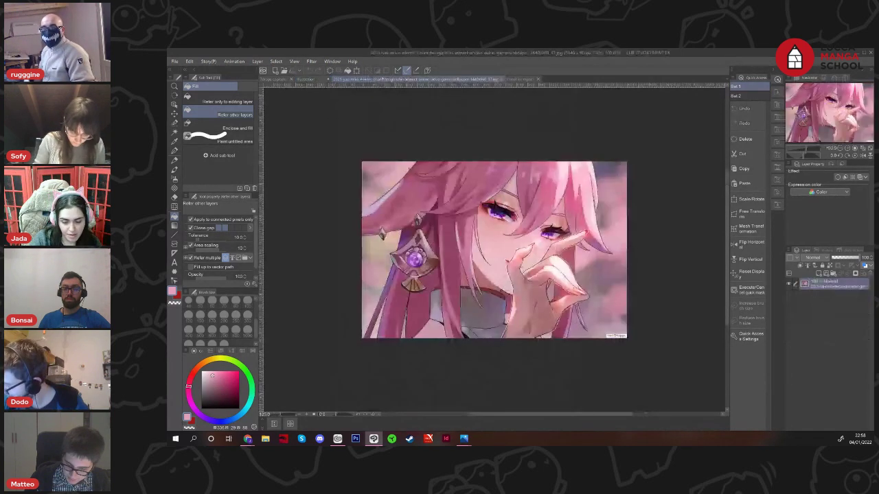
alt+click(564, 179)
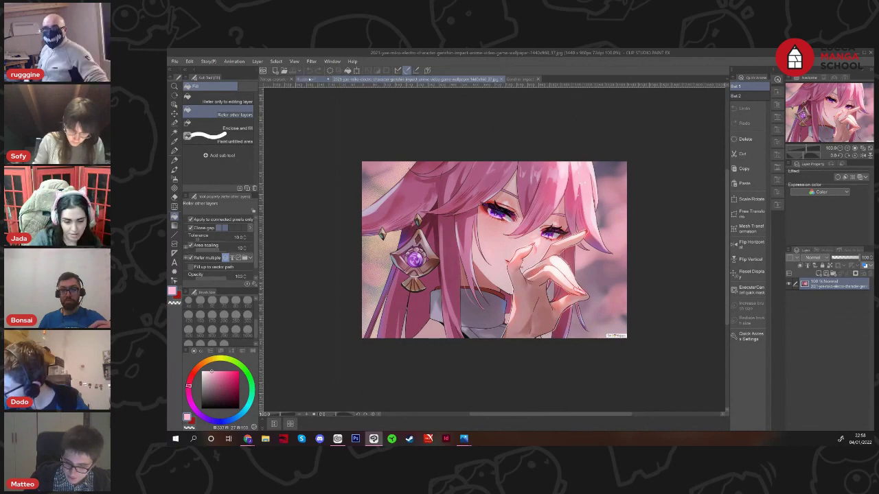
click(311, 79)
click(471, 180)
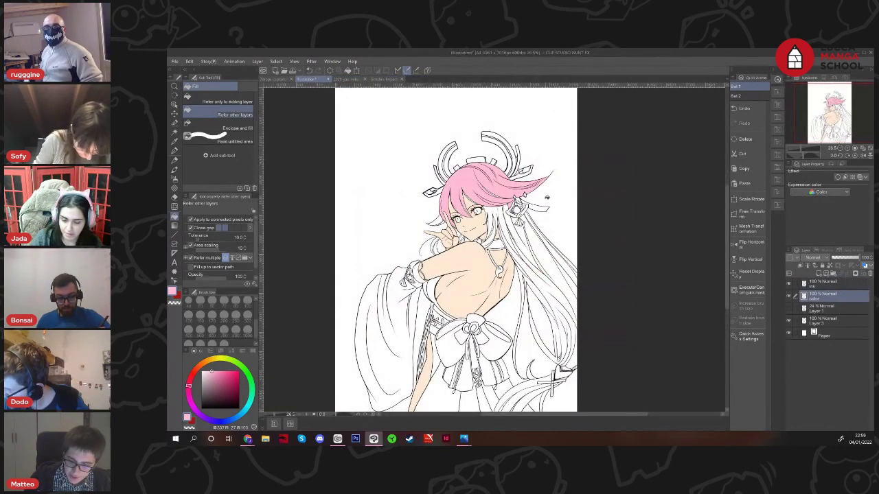
Fill the hair locks framing the cheek and the long strands falling behind the neck with the same pink
scroll(491, 182, up, 3)
scroll(484, 179, up, 2)
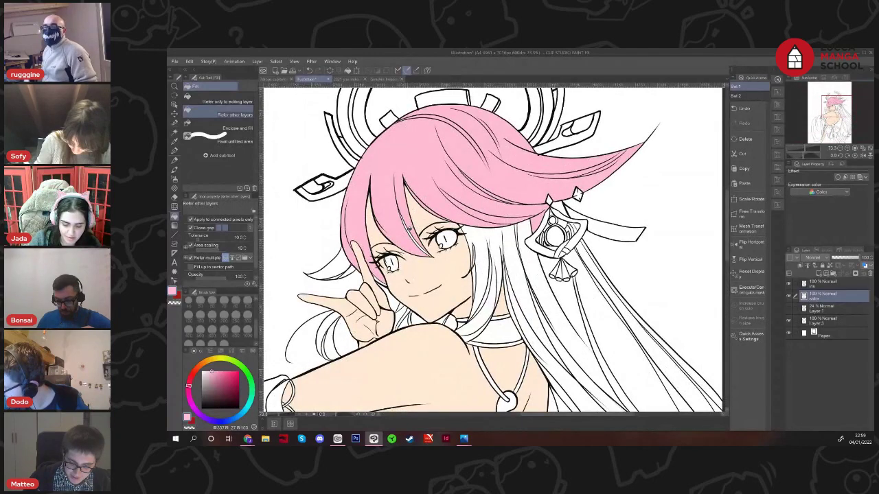
scroll(464, 261, down, 1)
scroll(511, 236, down, 2)
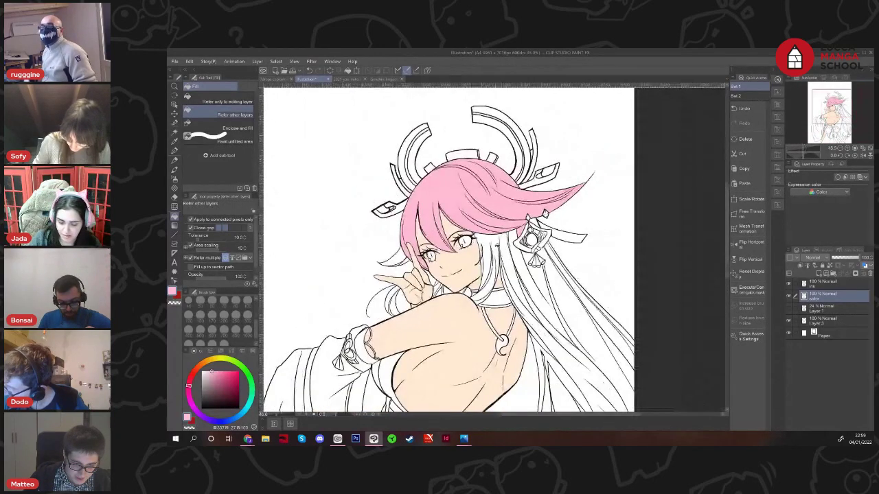
click(497, 247)
scroll(489, 264, up, 2)
scroll(483, 253, up, 1)
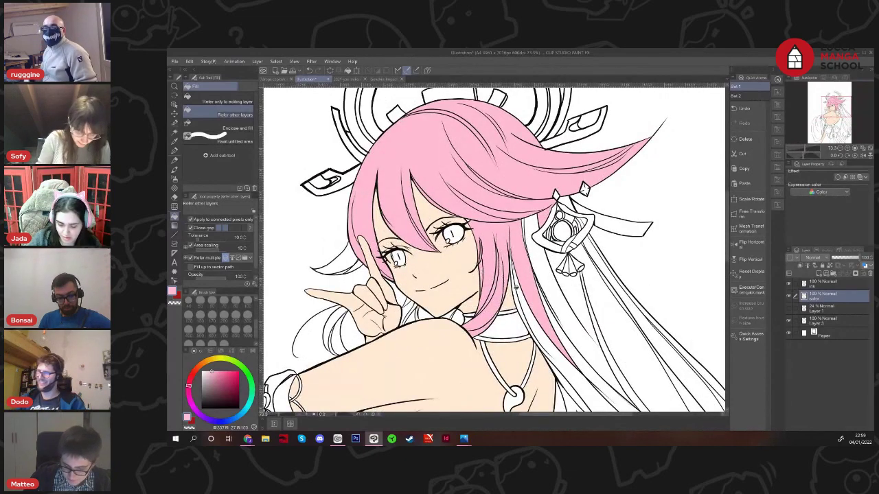
click(516, 291)
scroll(522, 292, down, 1)
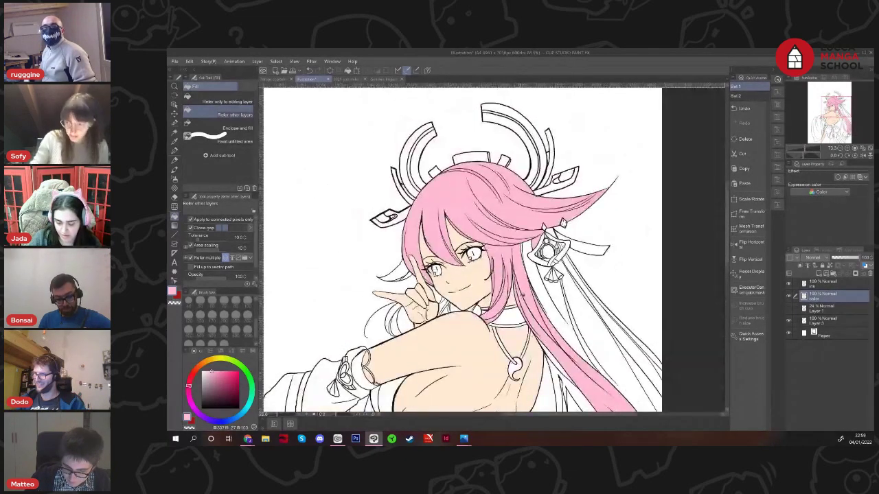
click(546, 303)
Fill the narrow hair gap beside the earring and the long strand hanging below it with pink
drag(515, 238, 466, 227)
scroll(466, 227, up, 1)
scroll(468, 230, up, 3)
scroll(482, 244, down, 2)
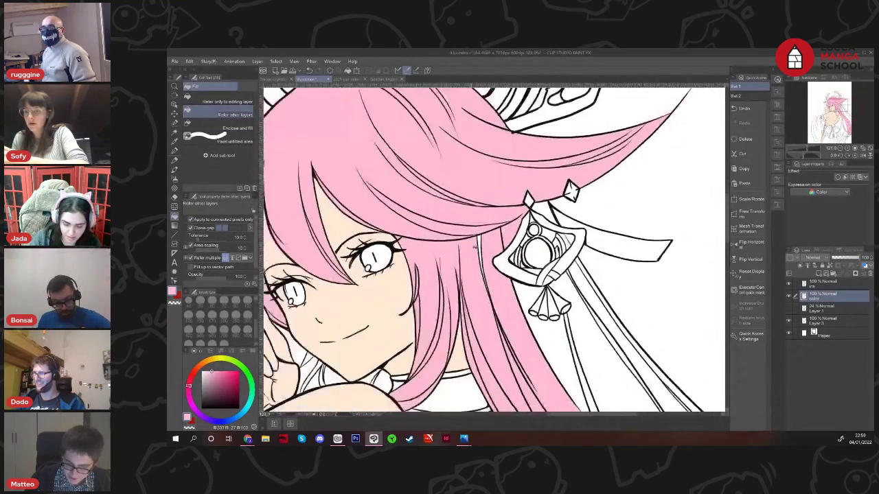
click(484, 242)
scroll(510, 278, down, 3)
click(523, 299)
scroll(521, 257, up, 3)
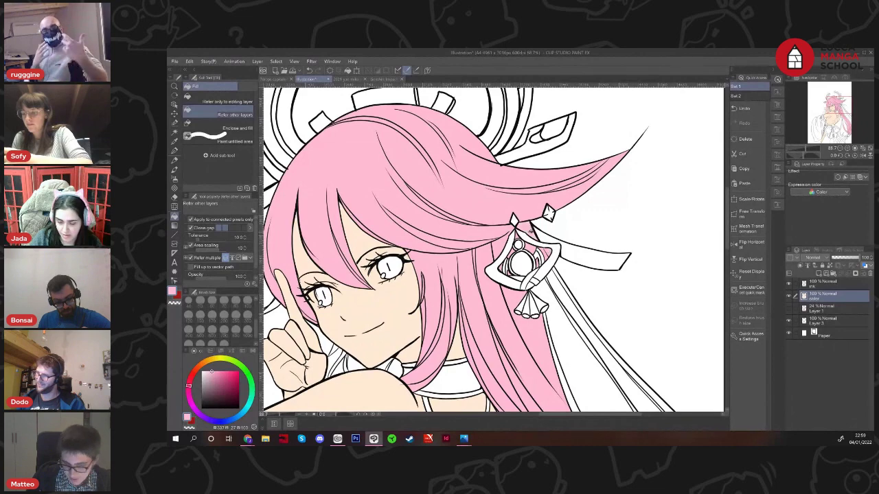
Fill the outermost long strands and the gap between them behind the earring tassel with pink
scroll(592, 275, down, 4)
click(666, 347)
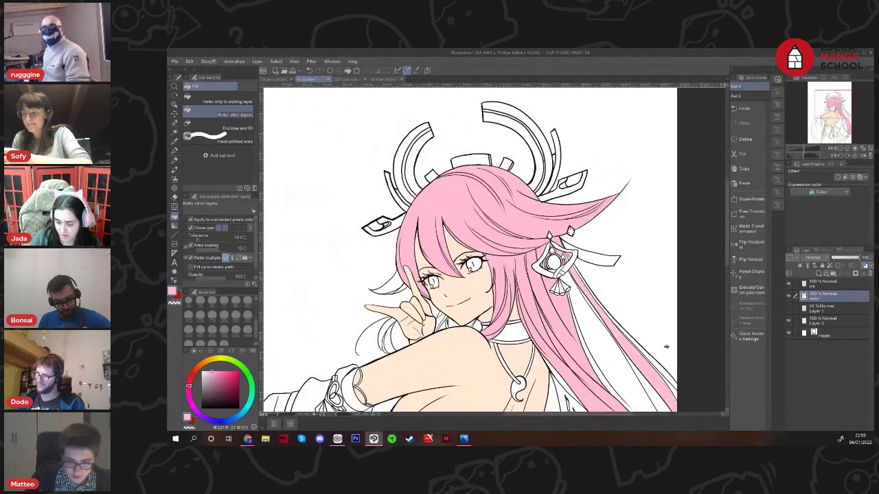
drag(630, 331, 532, 270)
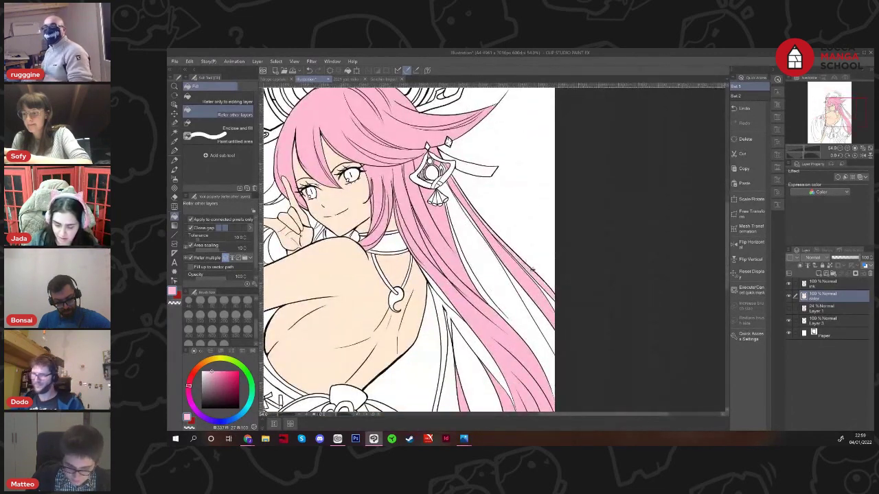
click(484, 261)
Fill the slim strands beside the bare back and the small gaps in the gathered hair ends with pink
scroll(545, 332, down, 2)
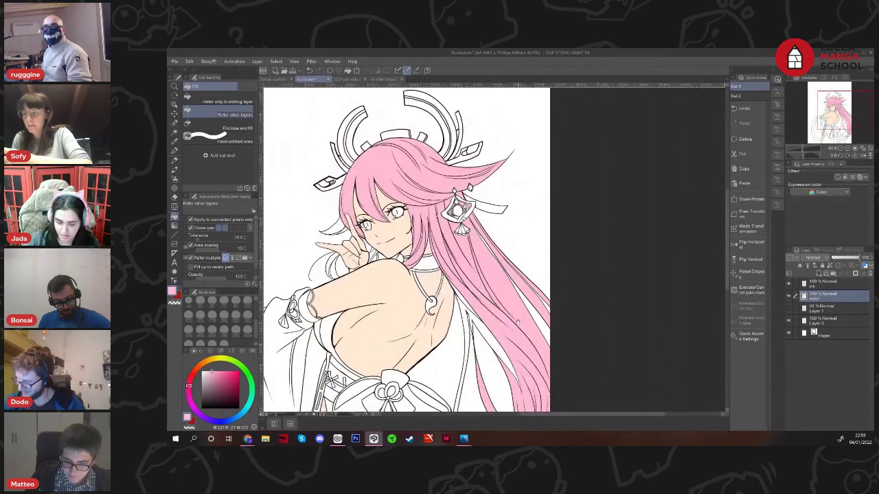
drag(519, 318, 520, 304)
scroll(519, 305, up, 3)
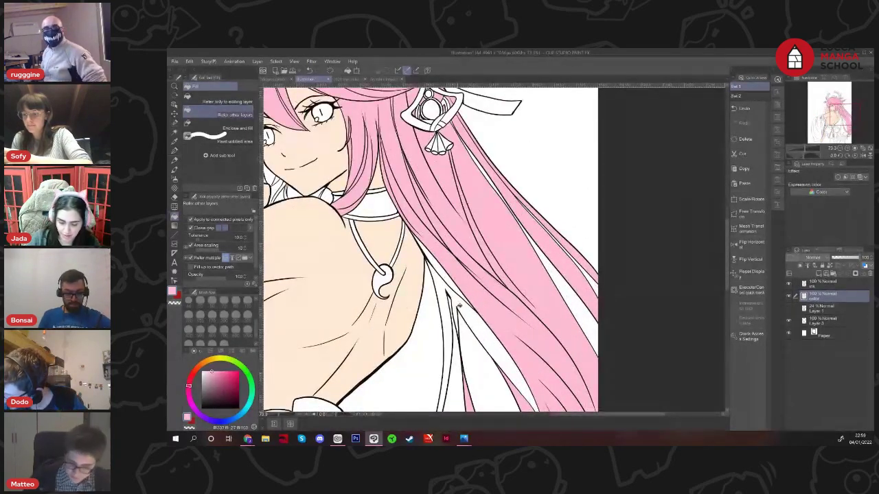
scroll(459, 298, down, 4)
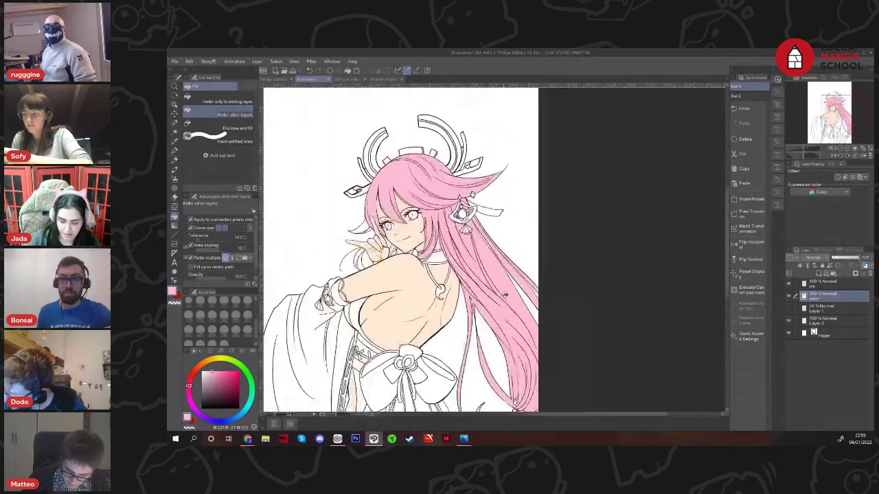
scroll(509, 339, up, 4)
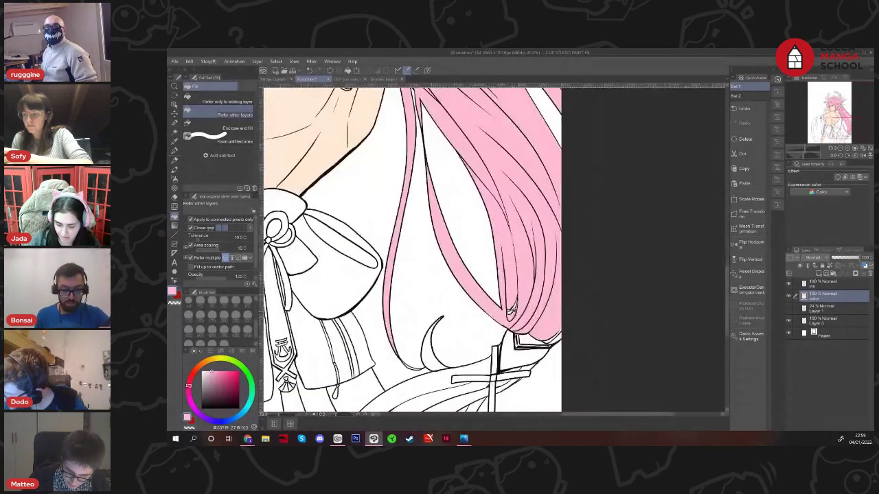
scroll(516, 311, up, 3)
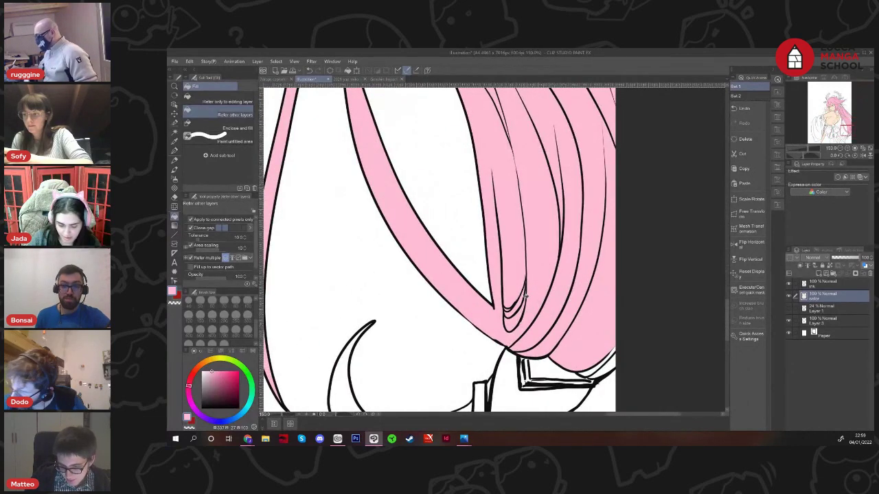
key(p)
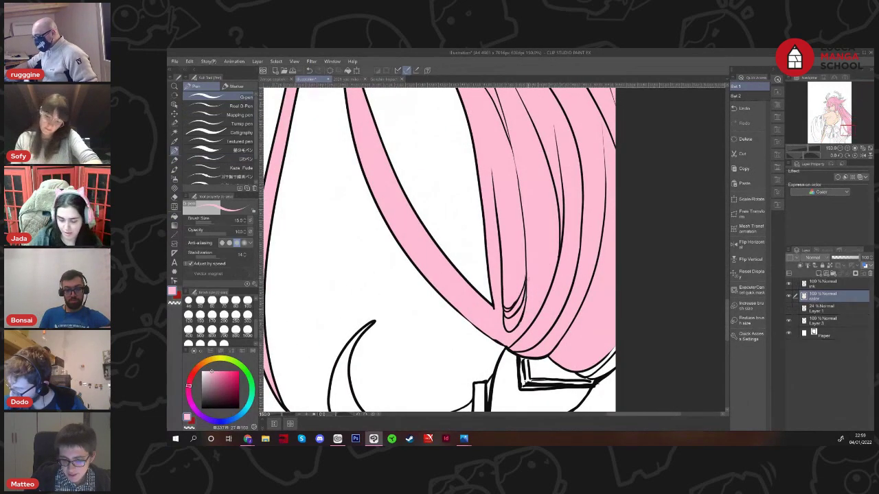
scroll(439, 250, down, 5)
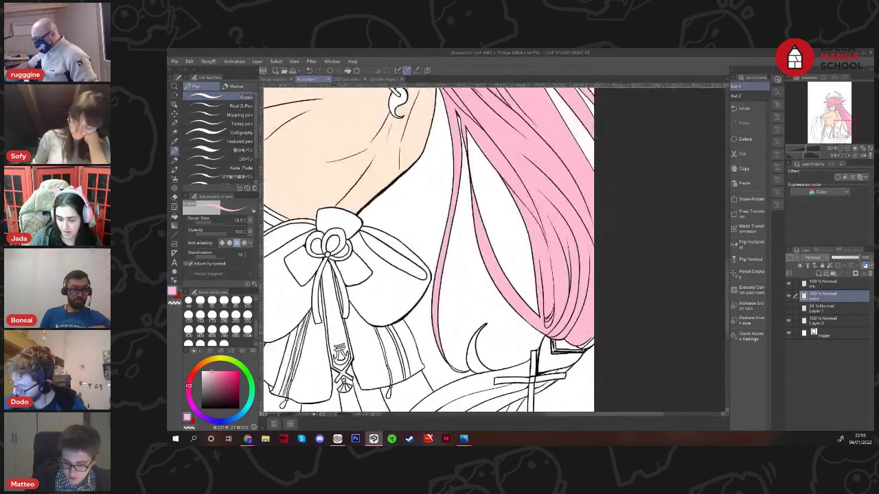
Fill the small hair areas directly around the hair tie, above and below it, with pink
key(g)
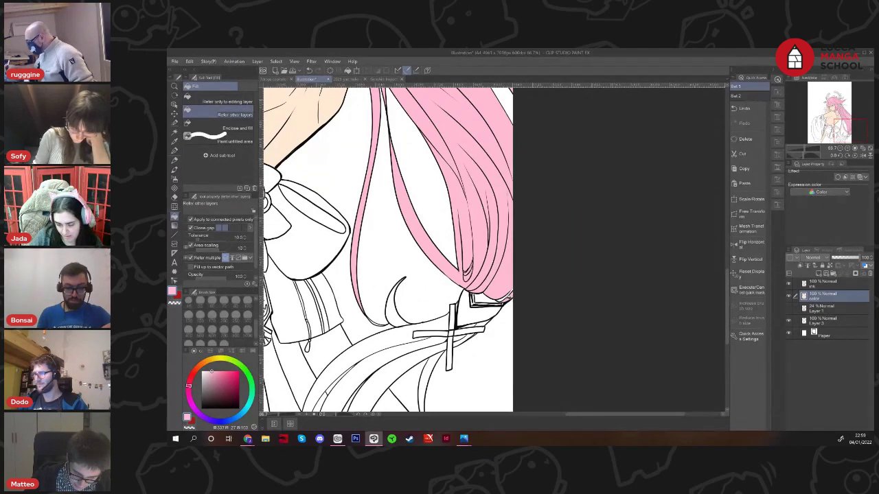
click(510, 300)
scroll(509, 301, down, 2)
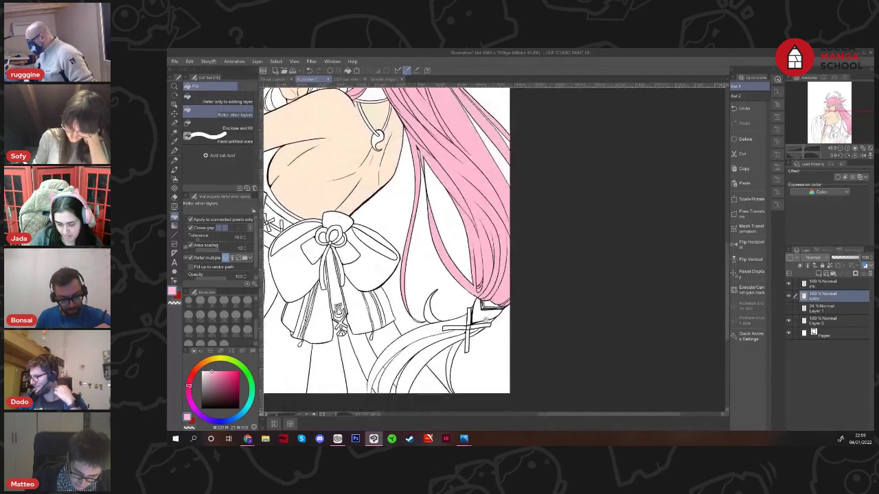
drag(489, 325, 515, 287)
scroll(516, 287, up, 2)
click(519, 281)
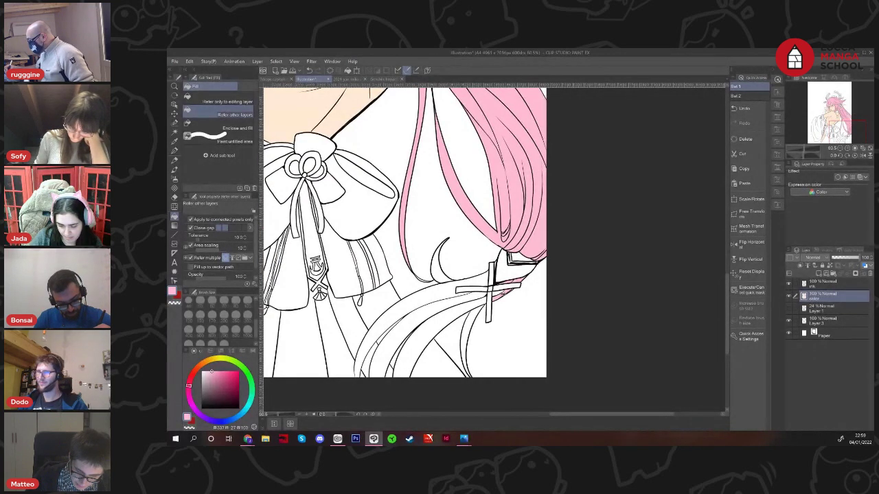
Fill the uppermost tail strand past the cross ornament, the curled lock and the thin strand tip beside it with pink
click(490, 289)
click(488, 276)
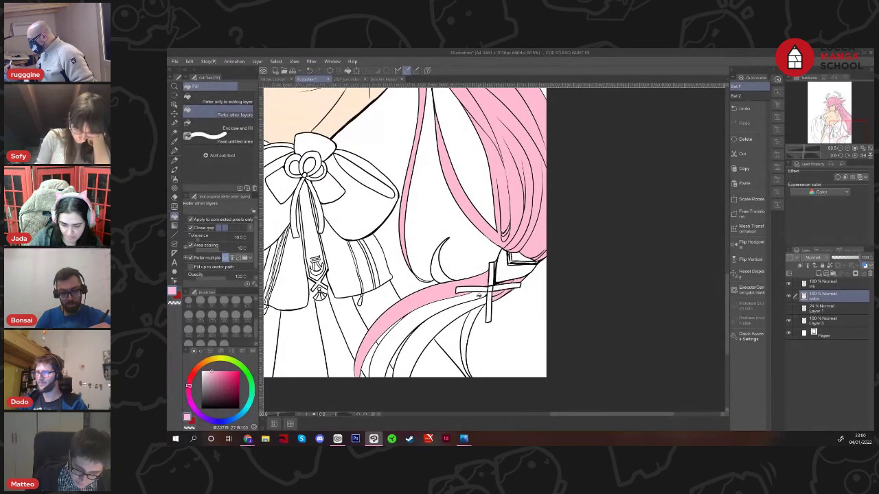
click(441, 277)
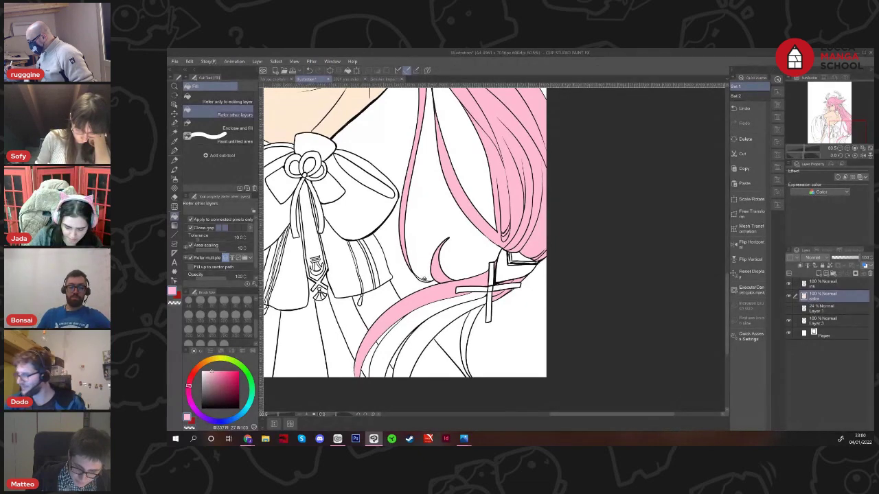
scroll(424, 279, up, 8)
click(425, 279)
scroll(437, 302, down, 10)
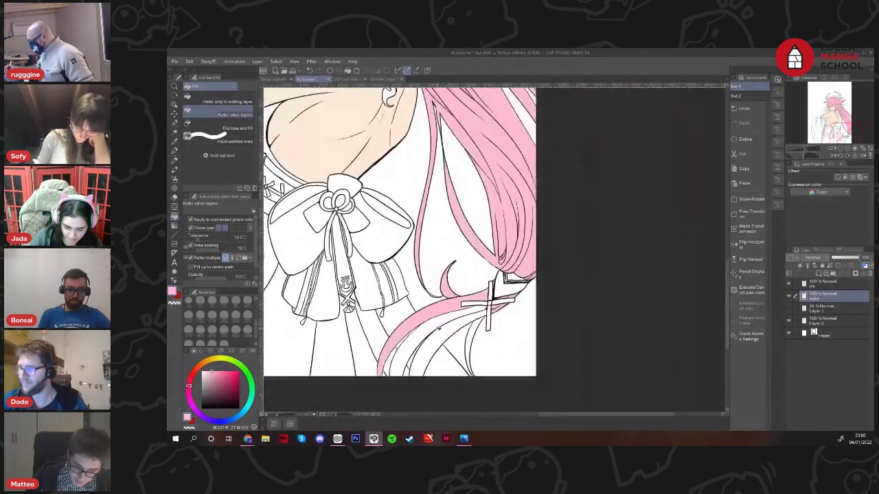
Fill the remaining tail strands below the cross ornament with the same pink
click(438, 328)
click(434, 342)
click(476, 329)
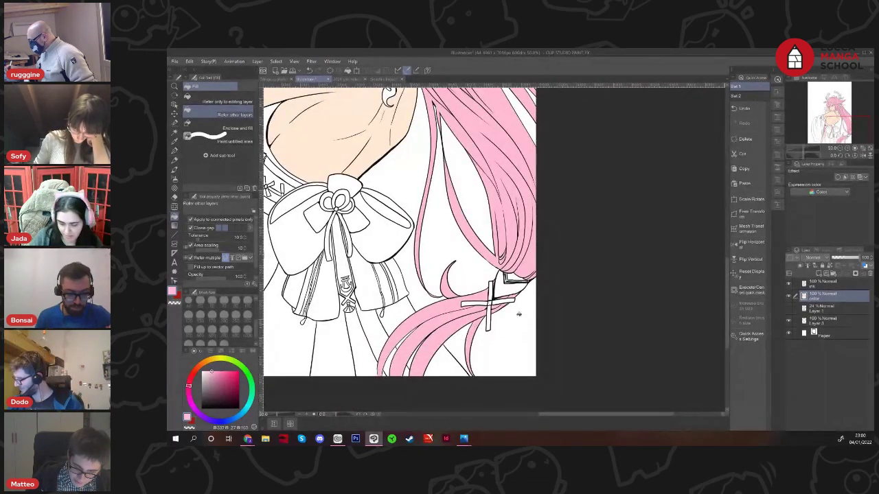
scroll(518, 315, up, 4)
key(p)
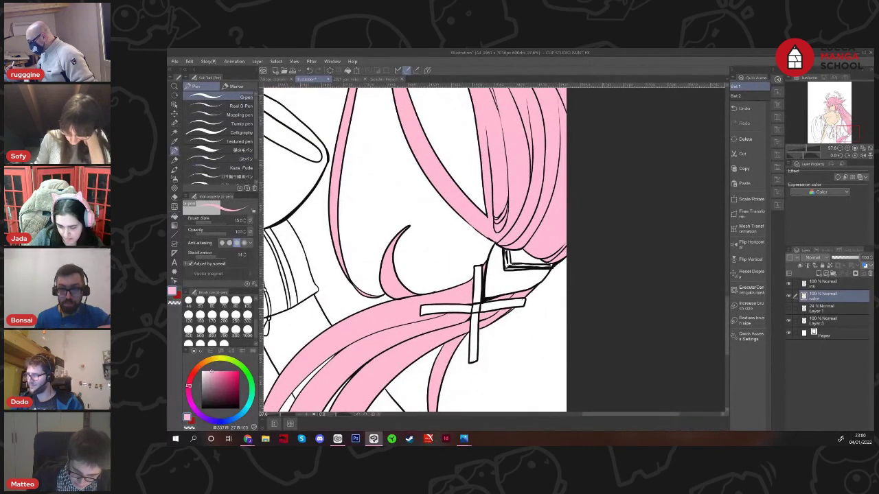
scroll(548, 346, down, 5)
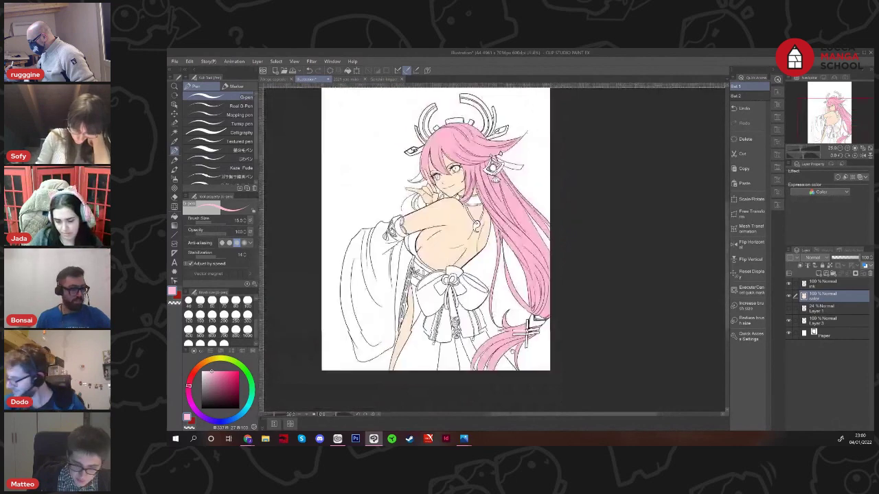
Fill the small lock beside the chin and the outer curved lock behind the raised hand with pink
scroll(529, 339, up, 2)
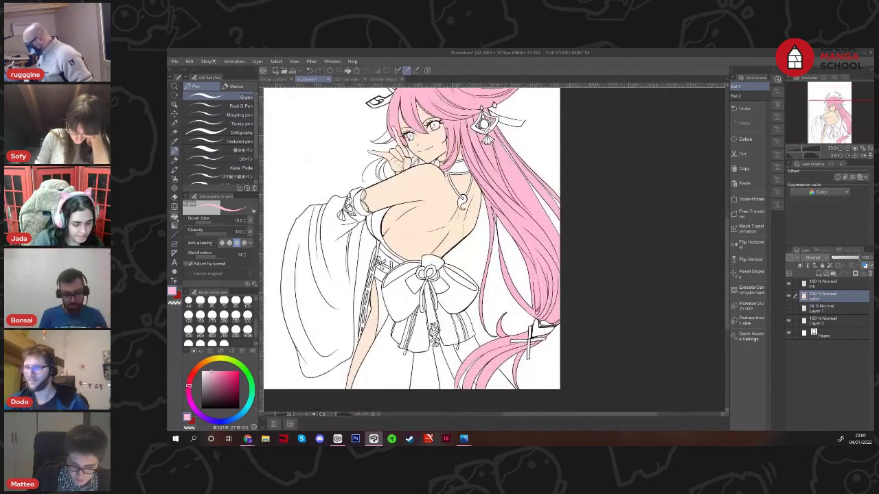
key(g)
scroll(530, 338, up, 3)
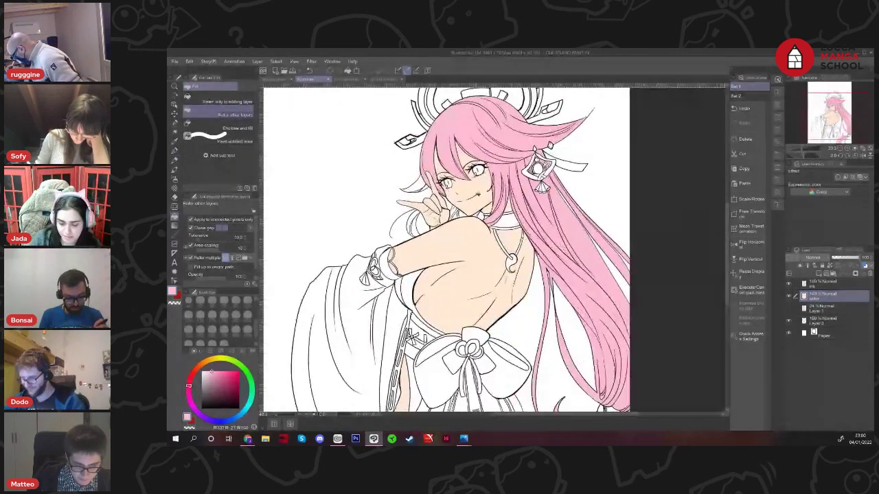
scroll(479, 214, up, 3)
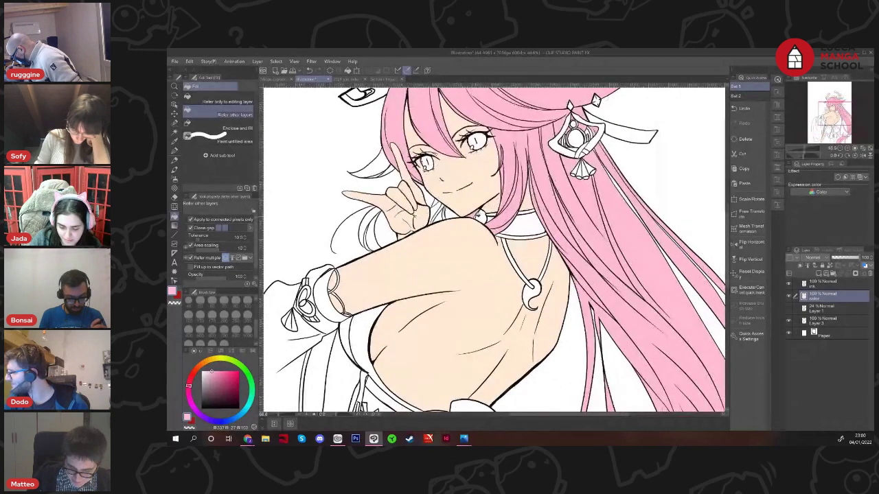
scroll(475, 214, up, 2)
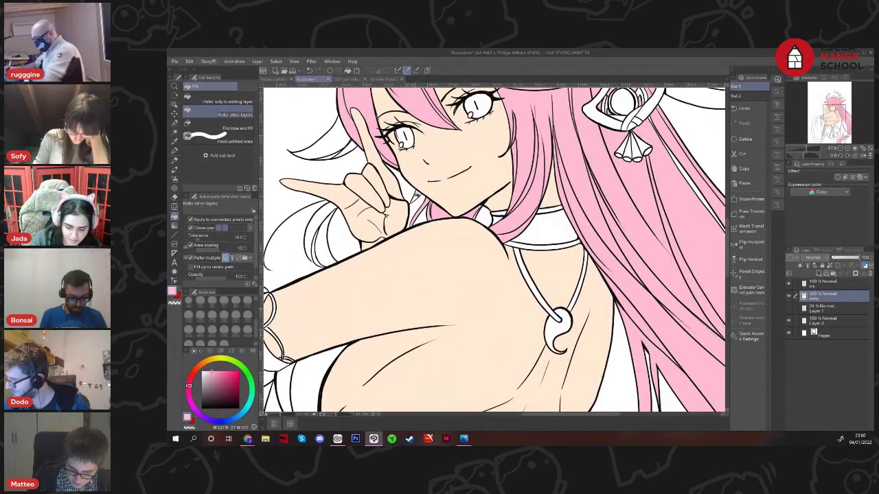
scroll(416, 196, down, 2)
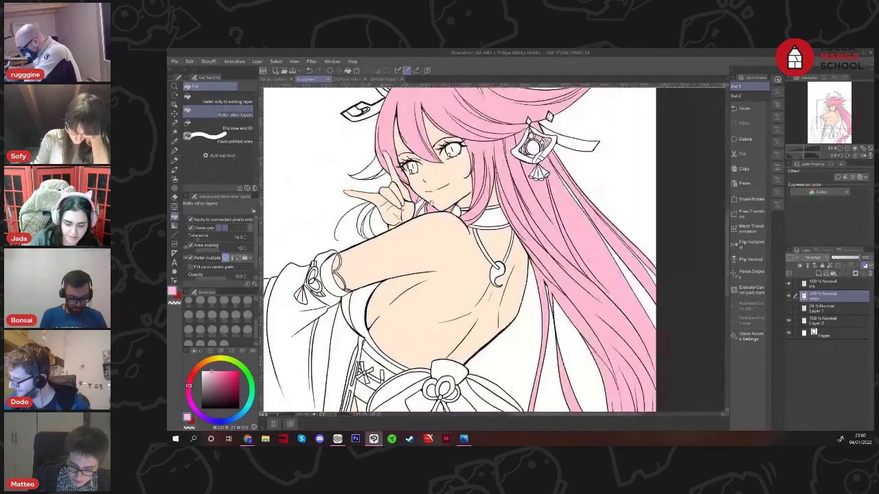
scroll(431, 201, up, 2)
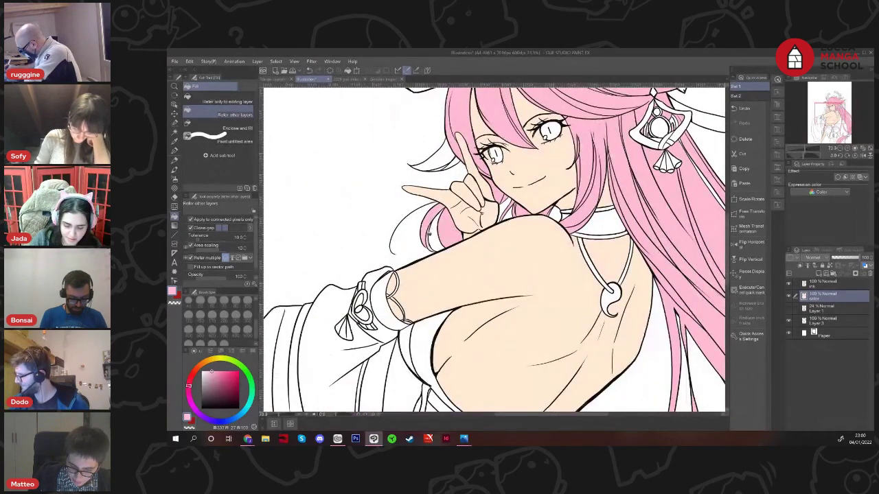
Fill the flicked lock above the pointing finger and the rest of the hair behind the hand with pink
scroll(428, 233, down, 3)
scroll(481, 204, up, 2)
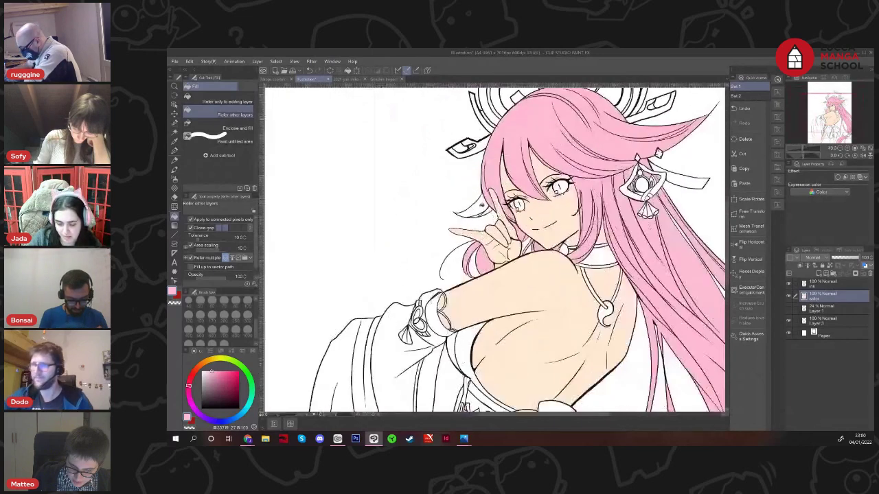
scroll(491, 213, down, 1)
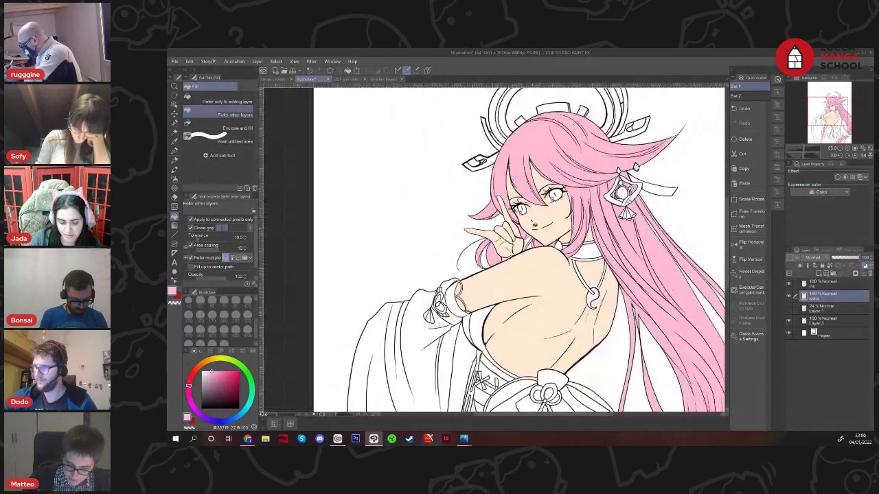
scroll(474, 197, up, 2)
key(p)
key(p)
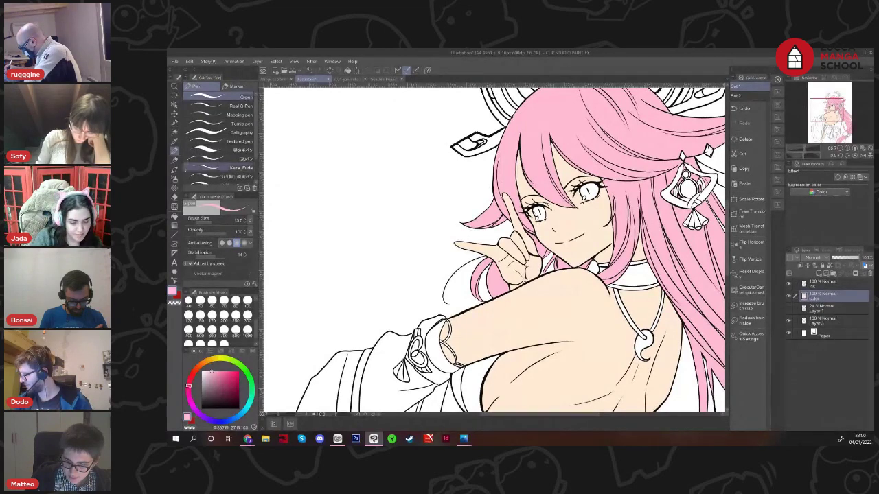
Return to the Fill tool and check the hair flats across the whole figure for missed areas
click(174, 217)
scroll(463, 228, down, 3)
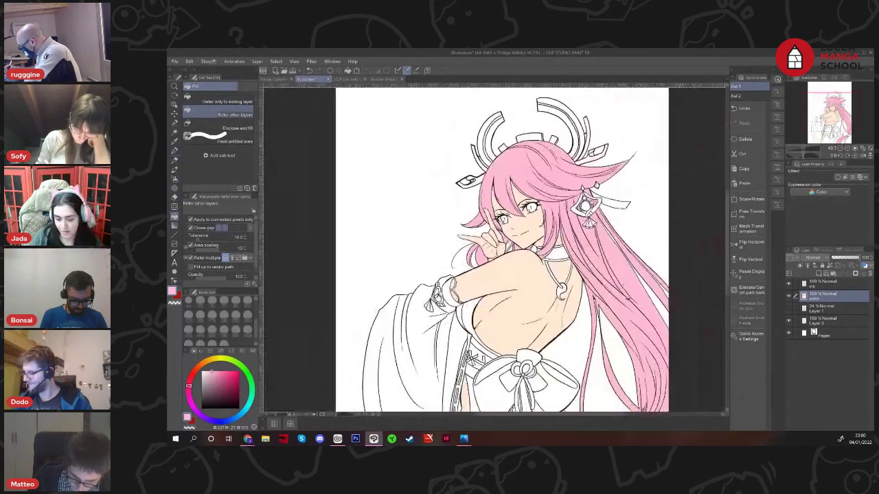
scroll(627, 298, down, 4)
drag(628, 299, 504, 254)
scroll(532, 288, down, 2)
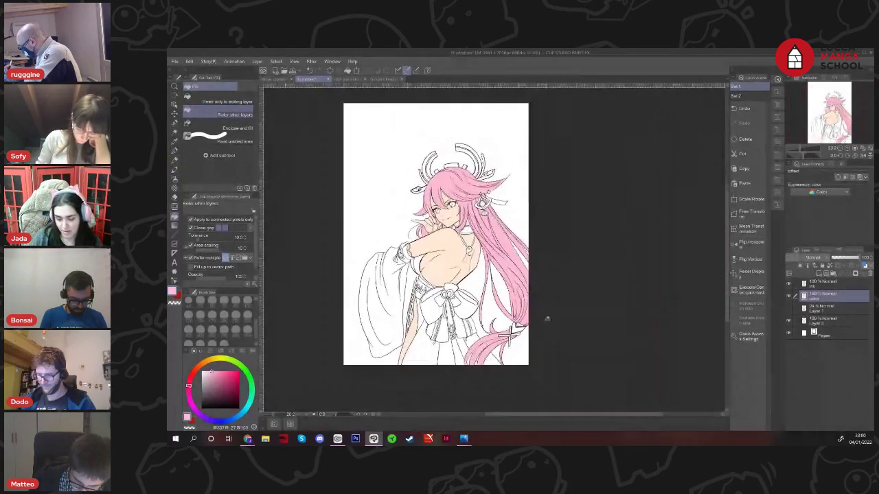
drag(530, 320, 521, 336)
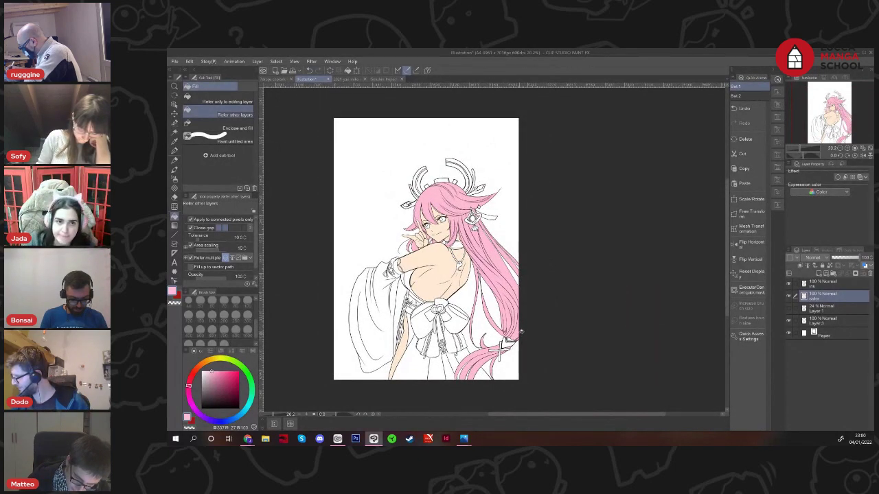
scroll(508, 344, up, 2)
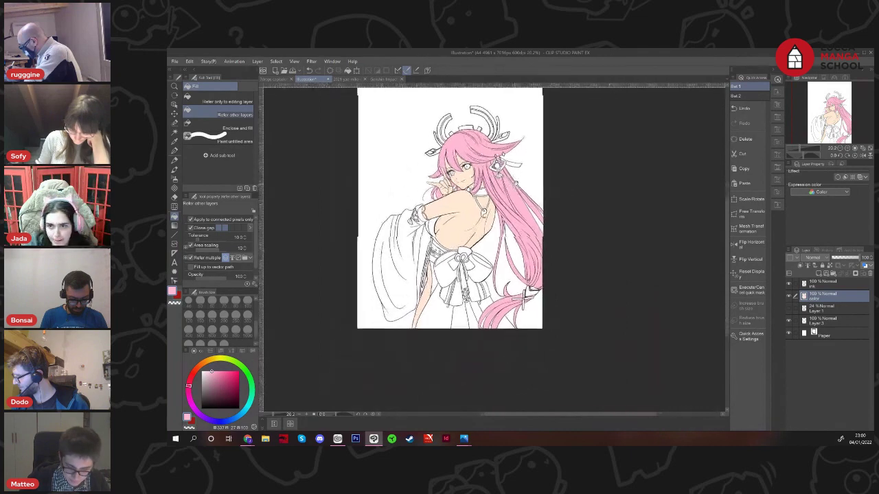
scroll(507, 200, up, 3)
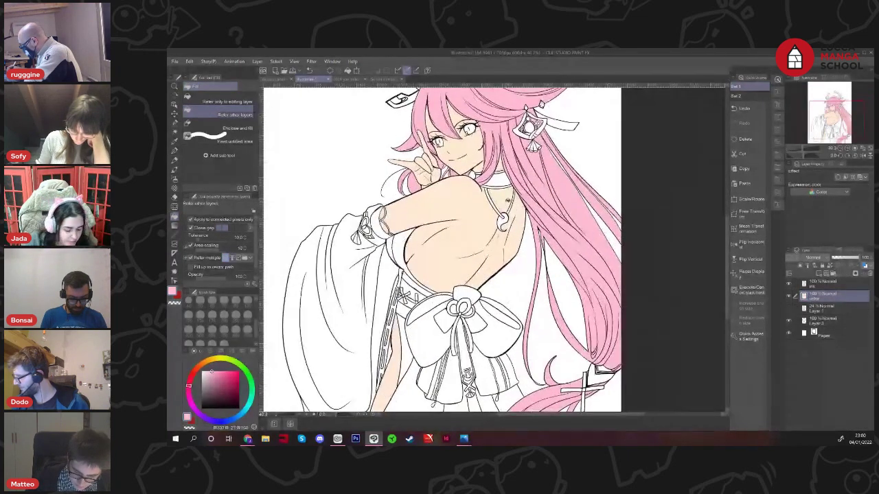
Switch the colour to dark red and fill the top's side beneath the raised arm, redoing the fill in a slightly lighter shade
click(193, 373)
drag(226, 381, 238, 394)
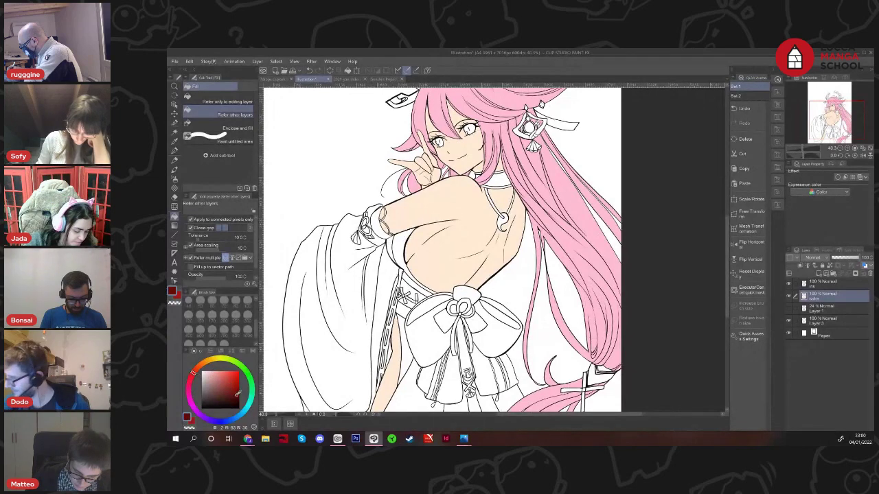
scroll(412, 243, up, 2)
click(397, 254)
scroll(402, 254, down, 3)
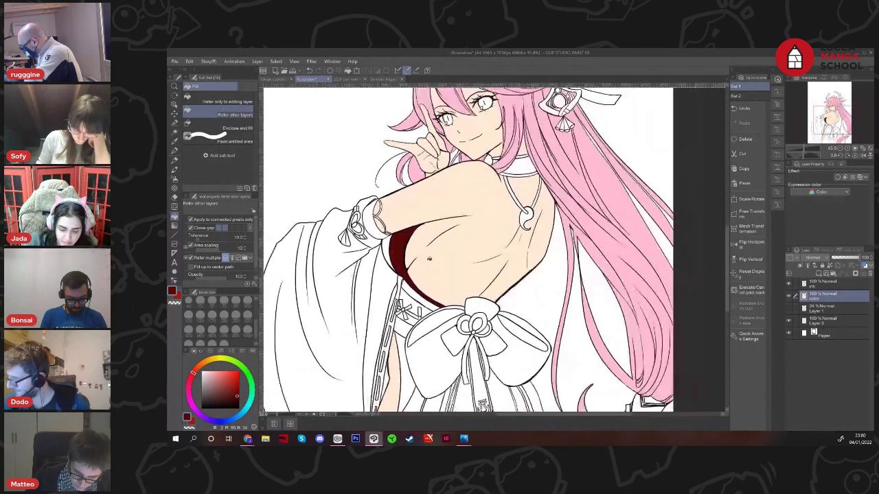
key(ctrl+z)
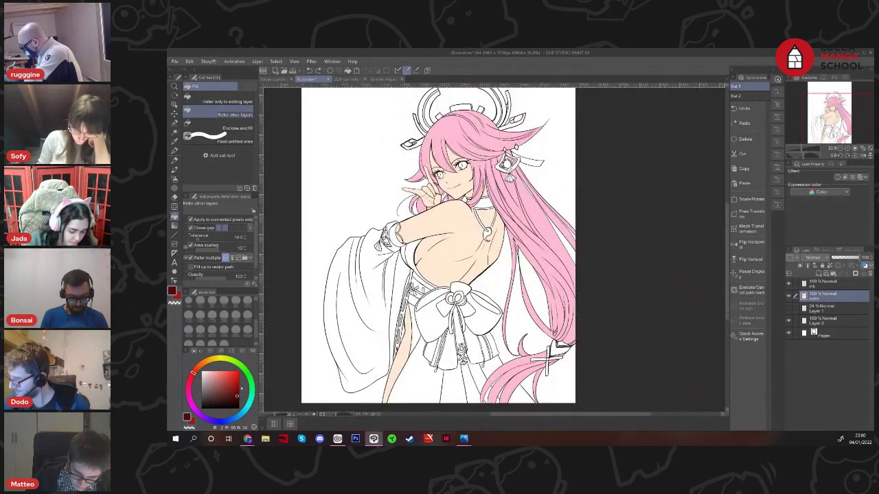
click(234, 392)
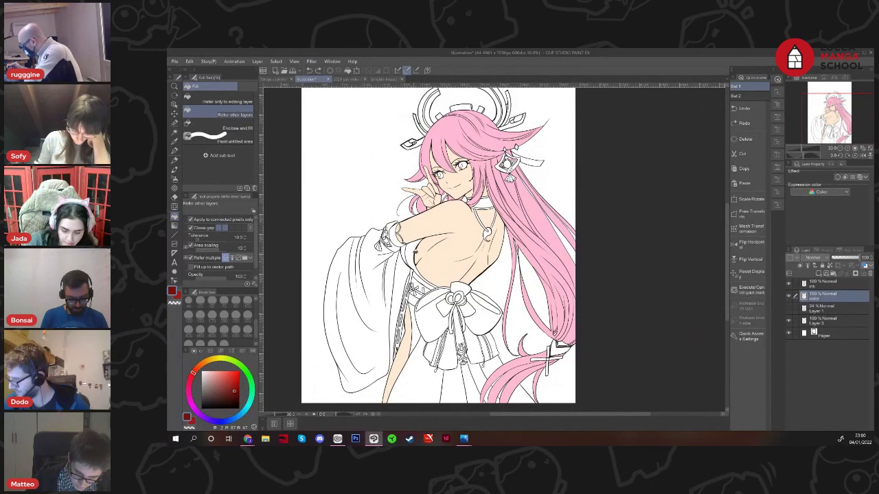
click(410, 255)
scroll(455, 246, up, 1)
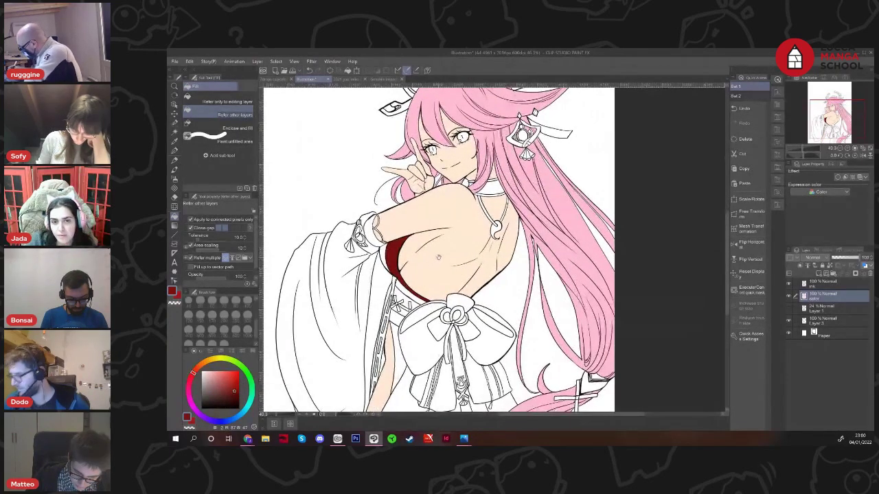
Fill both loops of the large back bow, including their inner folds, with dark red
drag(432, 233, 426, 227)
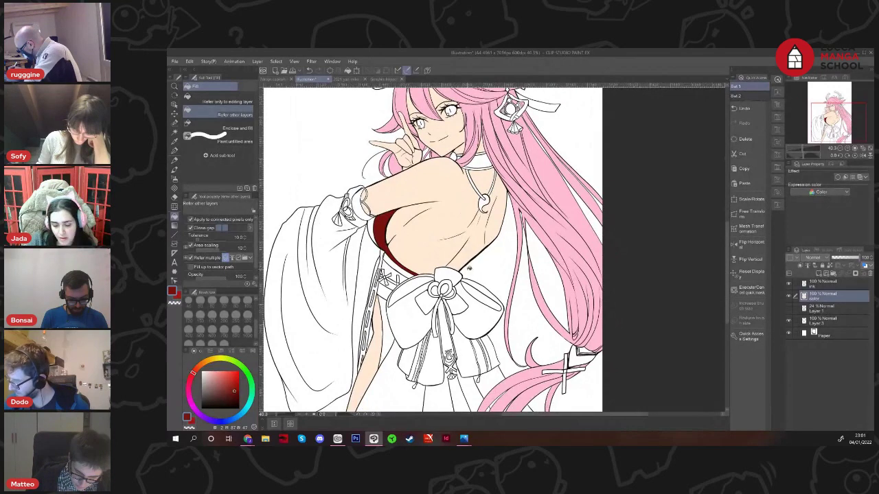
scroll(467, 268, down, 3)
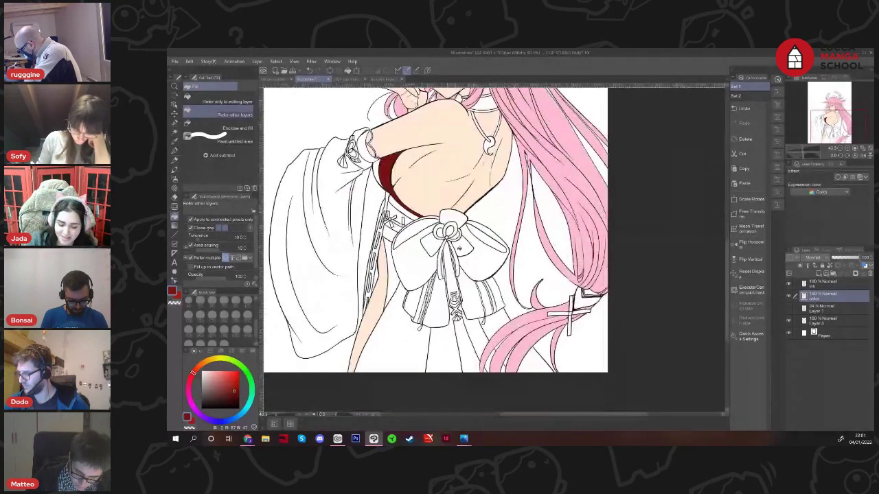
click(479, 259)
click(412, 264)
click(421, 233)
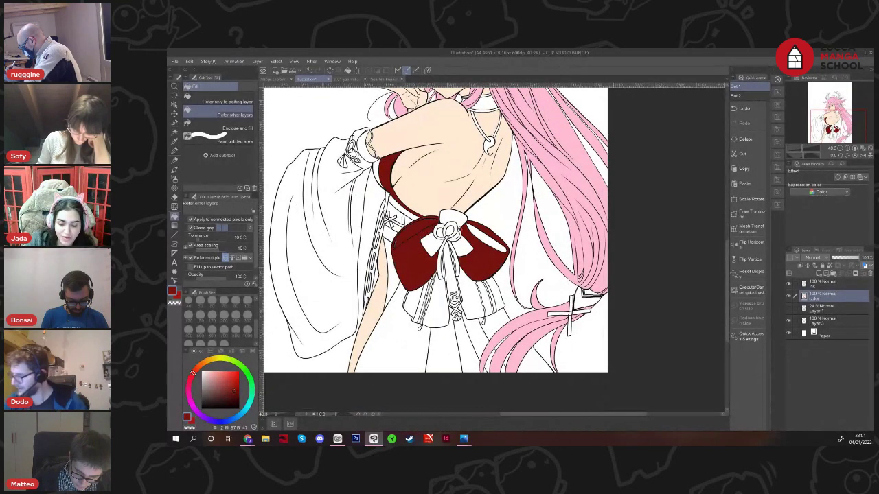
scroll(476, 258, down, 3)
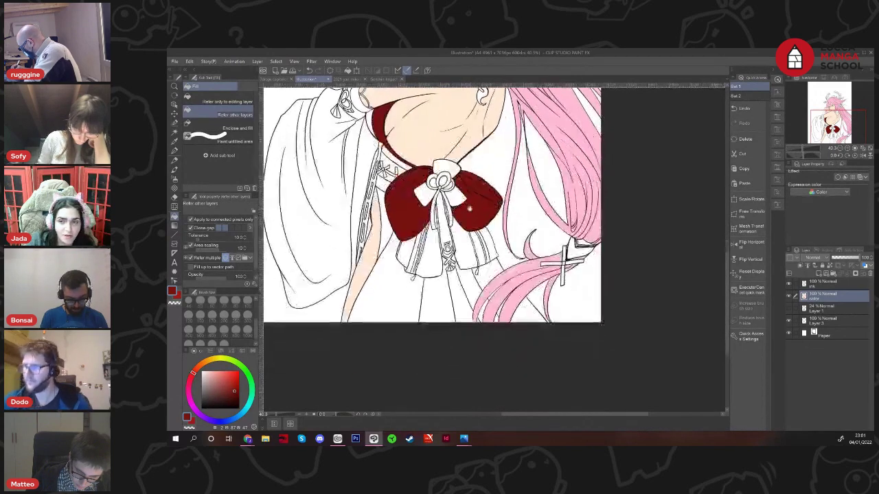
Fill the skirt panels beneath the bow and their narrow outer strips with dark red, leaving the trim lines white
scroll(467, 226, up, 2)
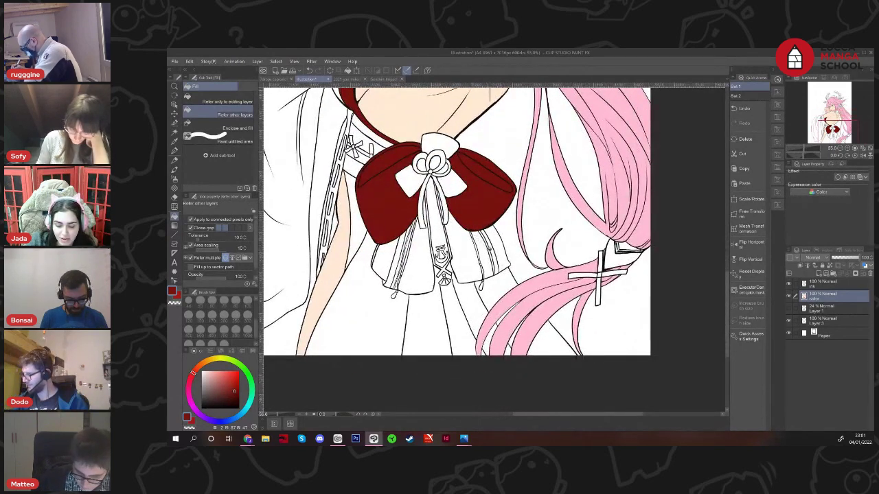
click(485, 254)
click(472, 253)
click(429, 272)
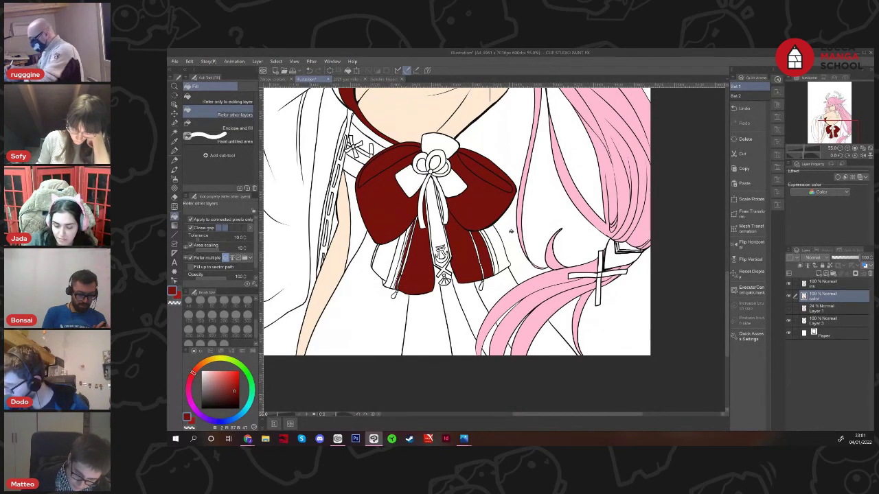
click(491, 253)
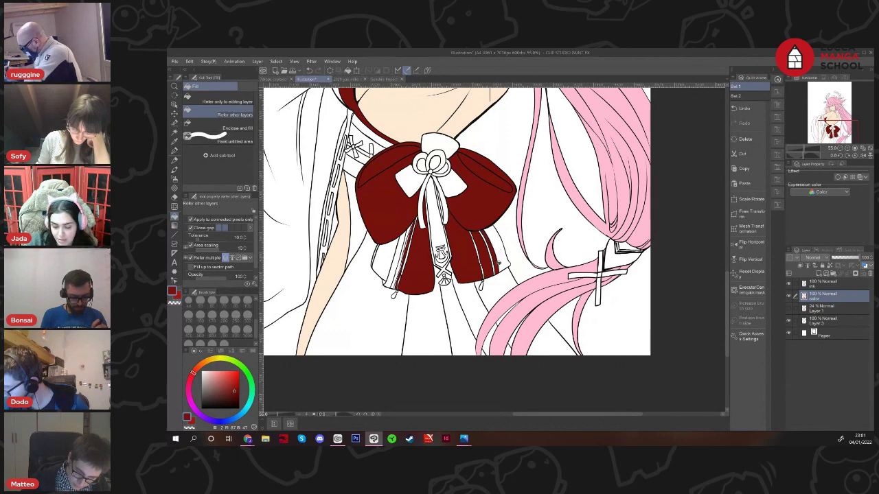
click(404, 285)
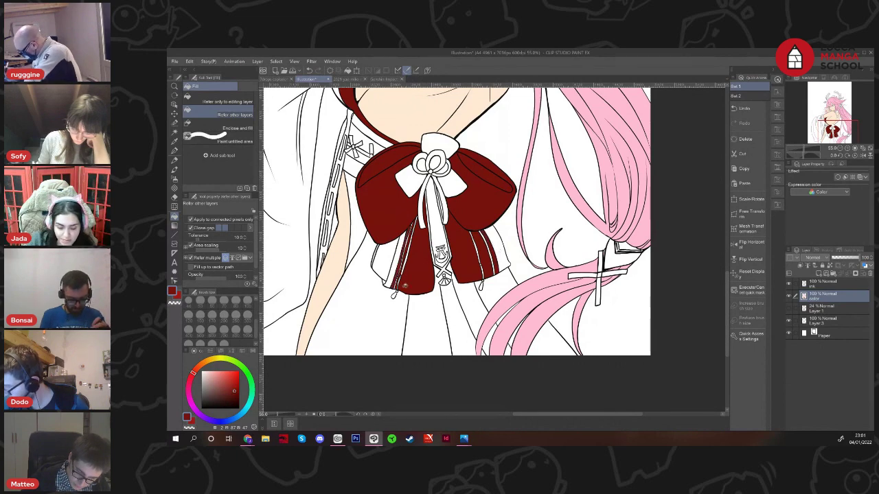
drag(480, 235, 488, 253)
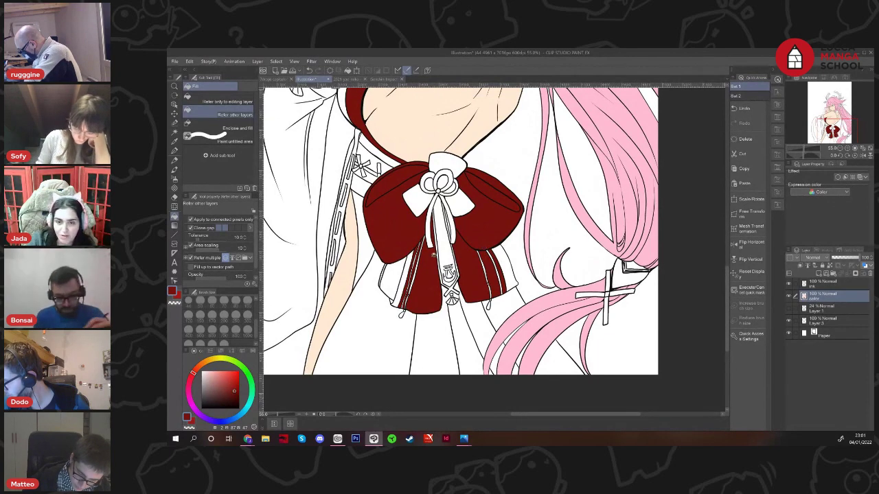
Fill the thin scalloped cord along the sleeve cuff's opening on the raised arm with dark red
drag(445, 239, 482, 360)
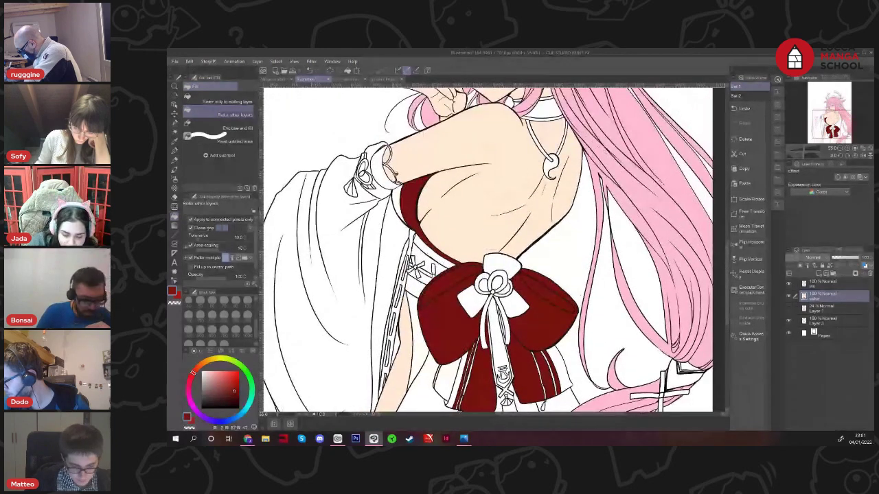
scroll(394, 172, up, 2)
click(385, 148)
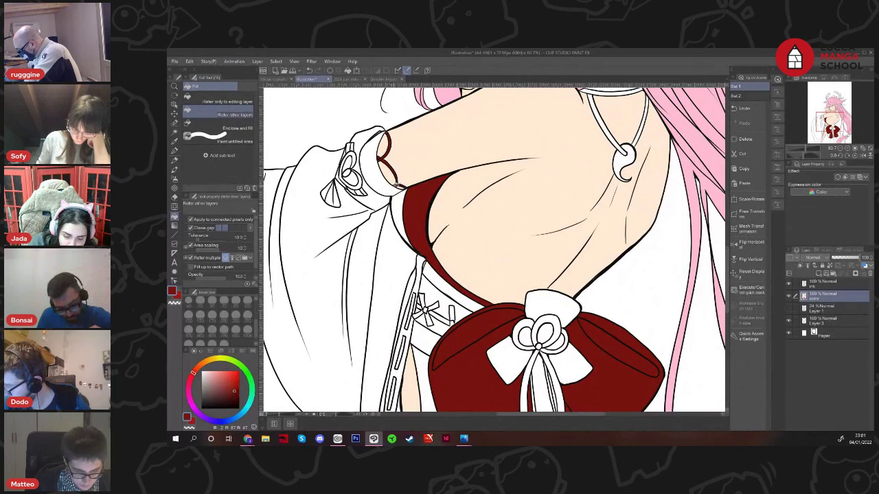
scroll(397, 184, up, 3)
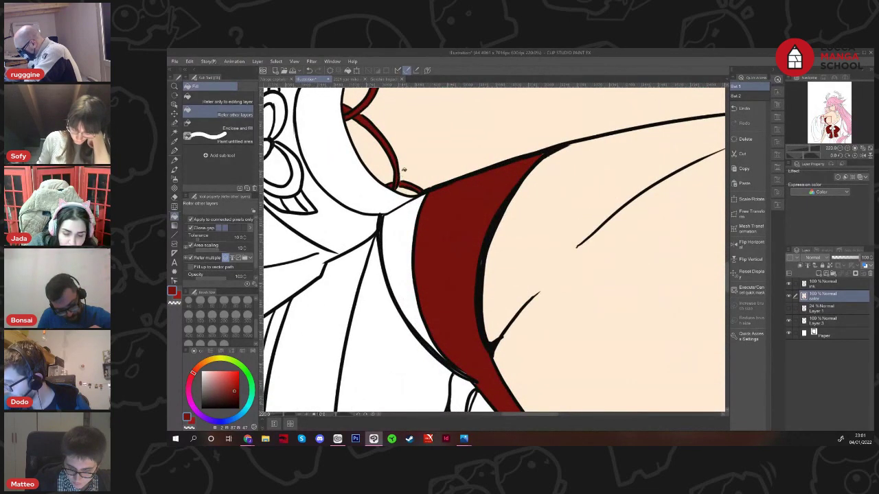
scroll(404, 170, down, 5)
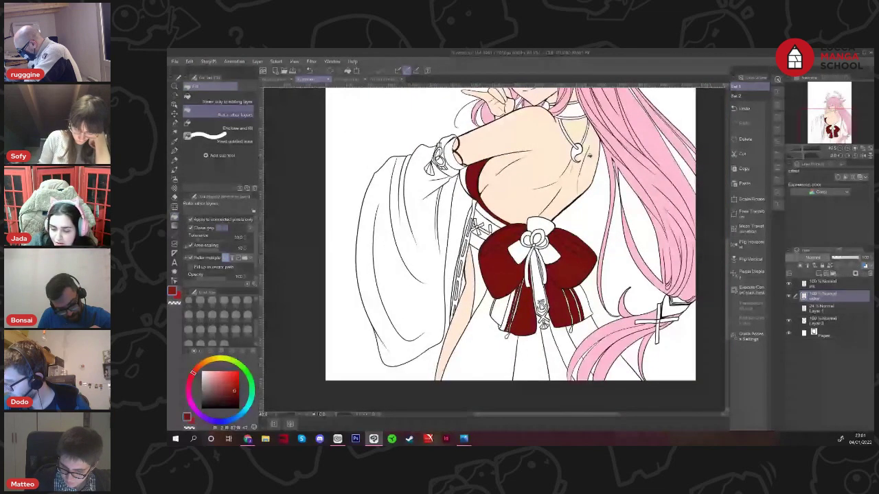
Fill the patterned waistband beside the bow with dark red and undo the extra fills around its emblem
drag(599, 172, 538, 215)
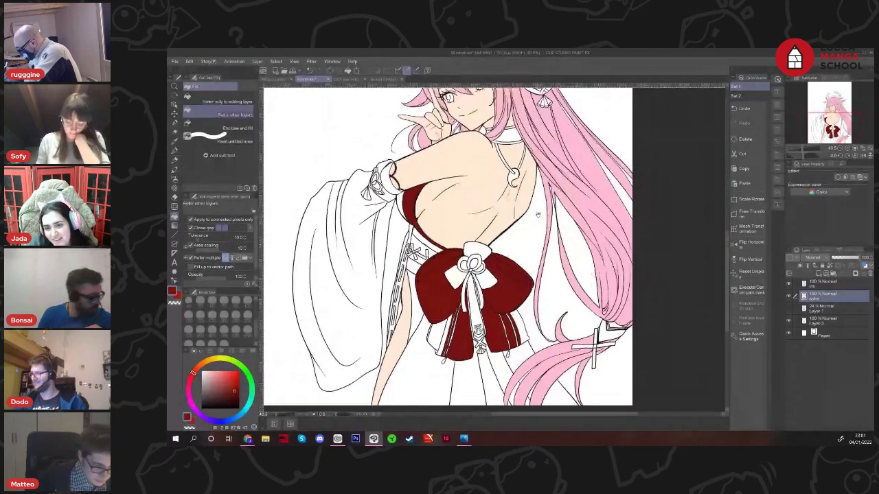
scroll(543, 192, down, 2)
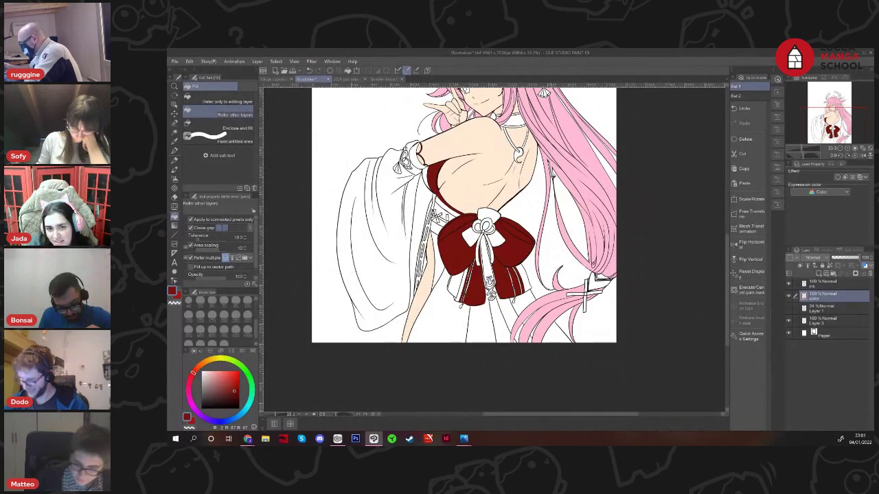
scroll(552, 175, up, 1)
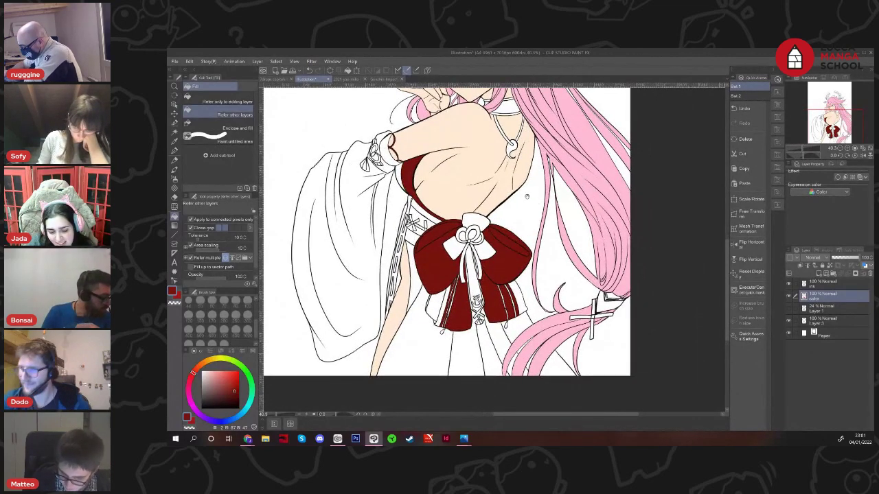
drag(521, 201, 535, 210)
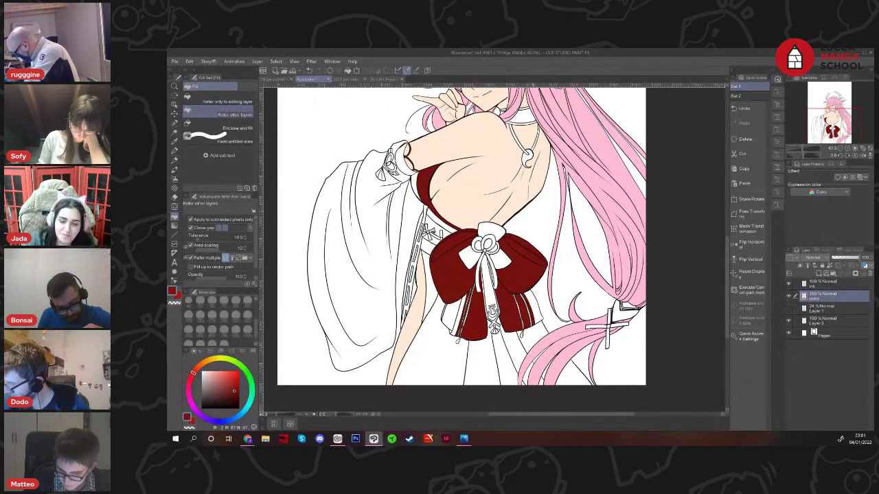
scroll(431, 234, up, 2)
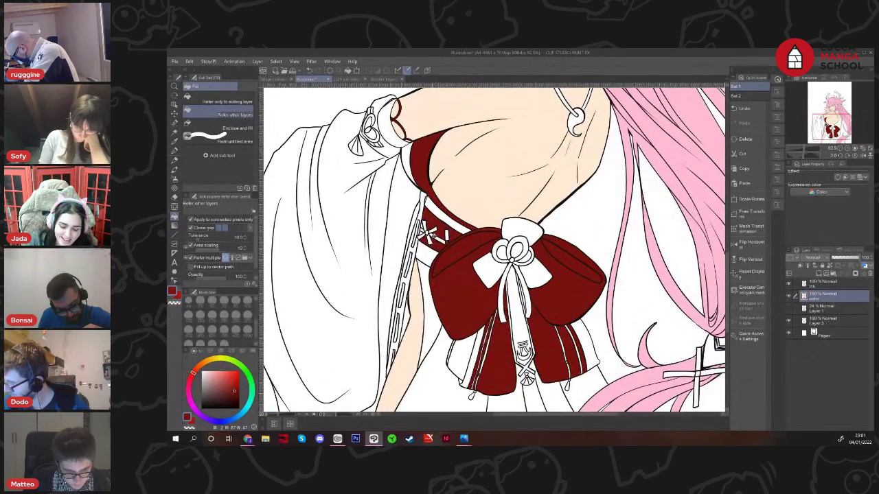
key(ctrl+z)
scroll(425, 229, up, 1)
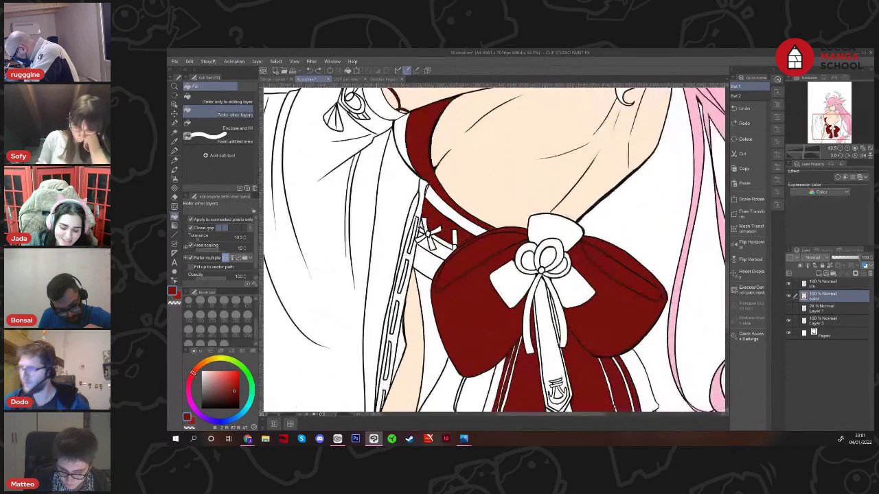
click(426, 242)
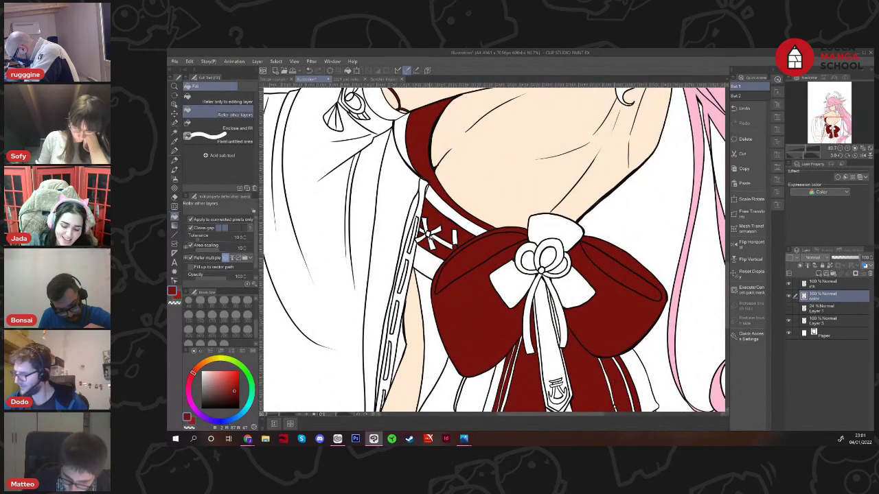
key(ctrl+z)
Touch up the waistband's line art beside the bow in black with the G-pen on the ink layer
click(178, 296)
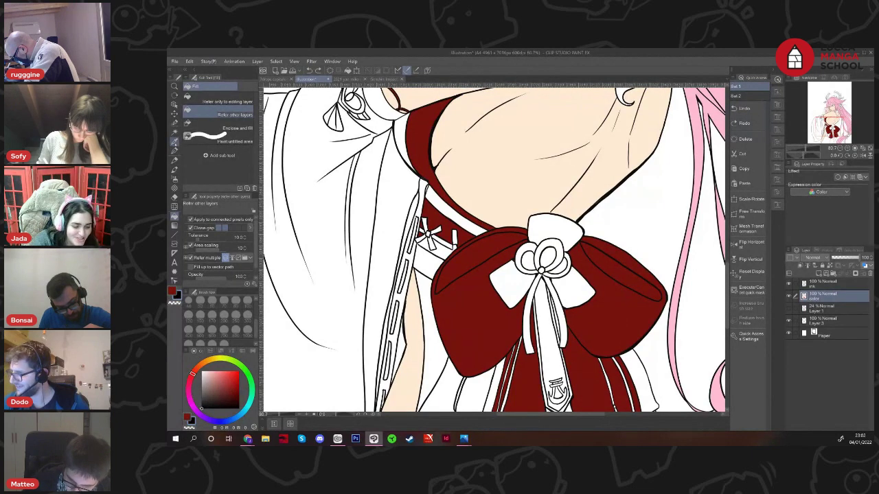
click(174, 150)
click(824, 284)
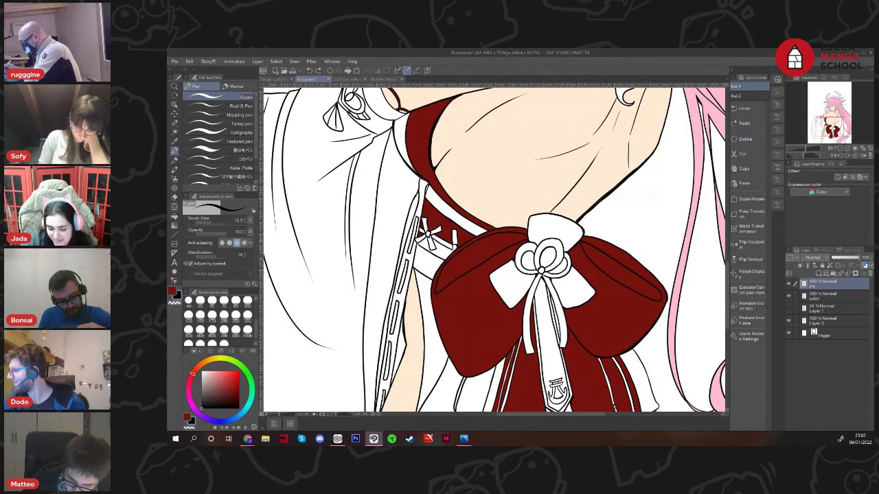
drag(475, 240, 471, 252)
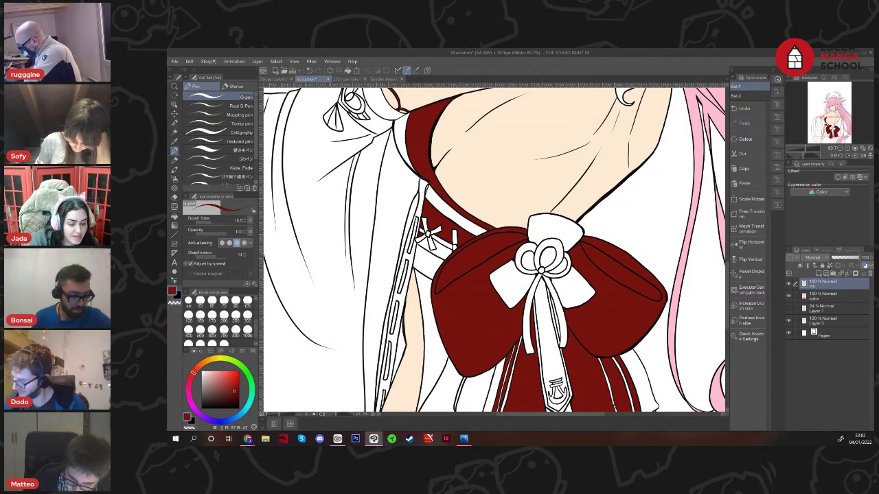
Return to the Fill tool on the color layer and fill the rest of the patterned waistband with dark red
key(g)
click(815, 298)
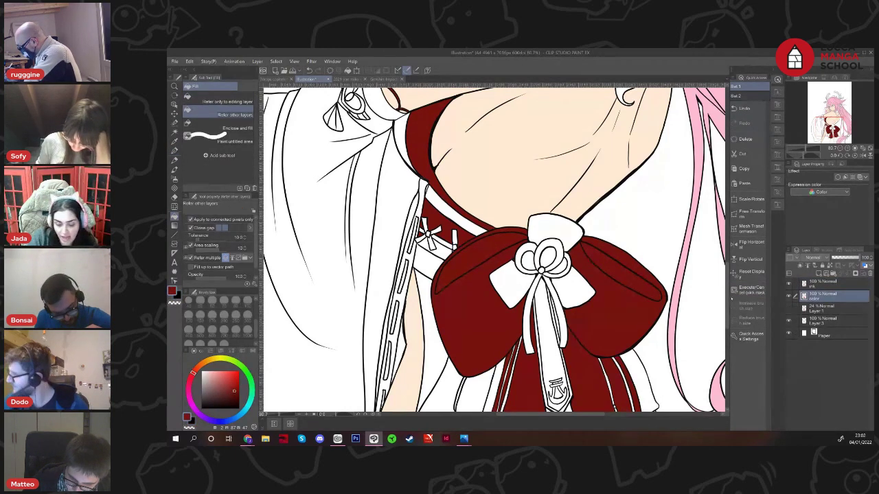
click(443, 251)
scroll(451, 255, down, 4)
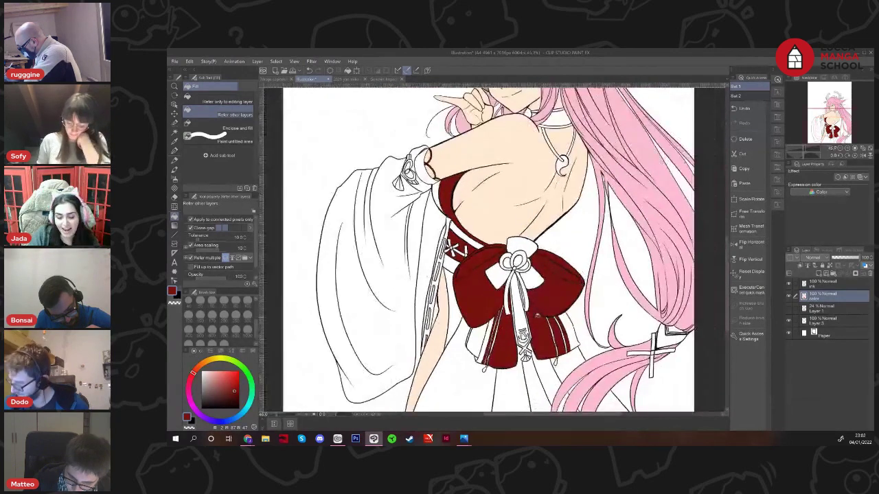
Fill the central ribbon hanging from the bow's knot with dark red
drag(543, 357, 526, 386)
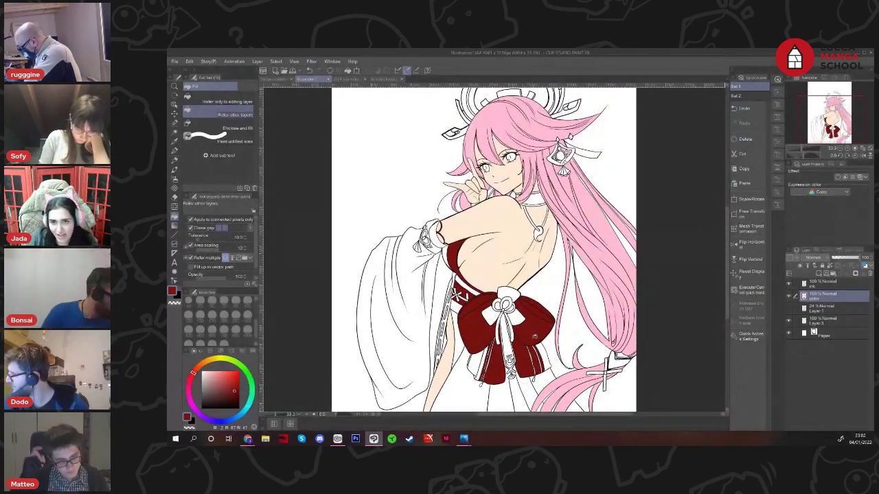
scroll(535, 337, down, 3)
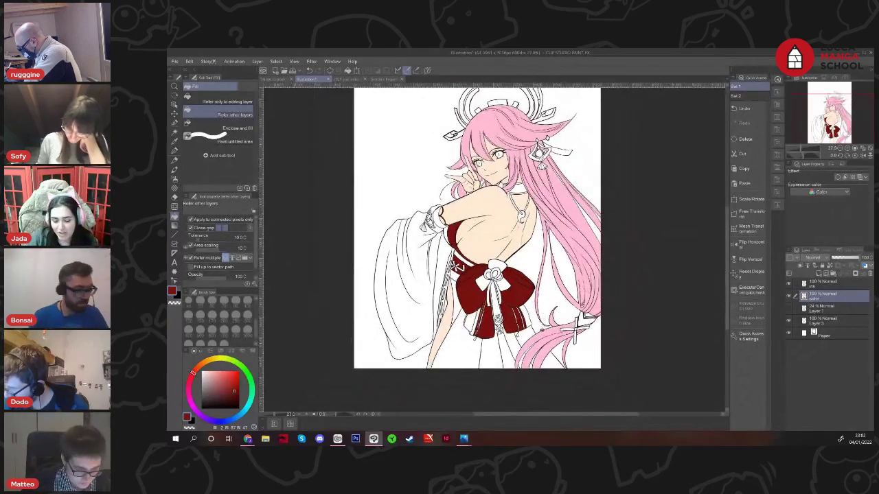
drag(539, 356, 522, 349)
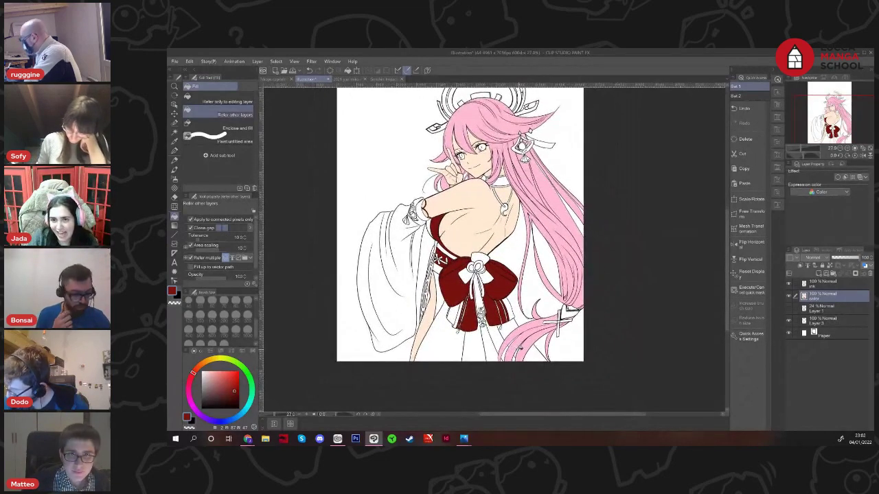
scroll(480, 310, up, 2)
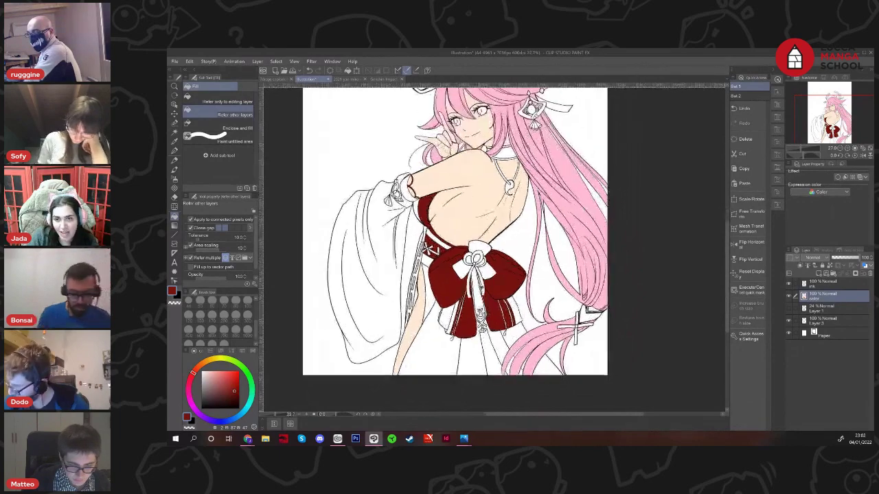
scroll(480, 305, up, 4)
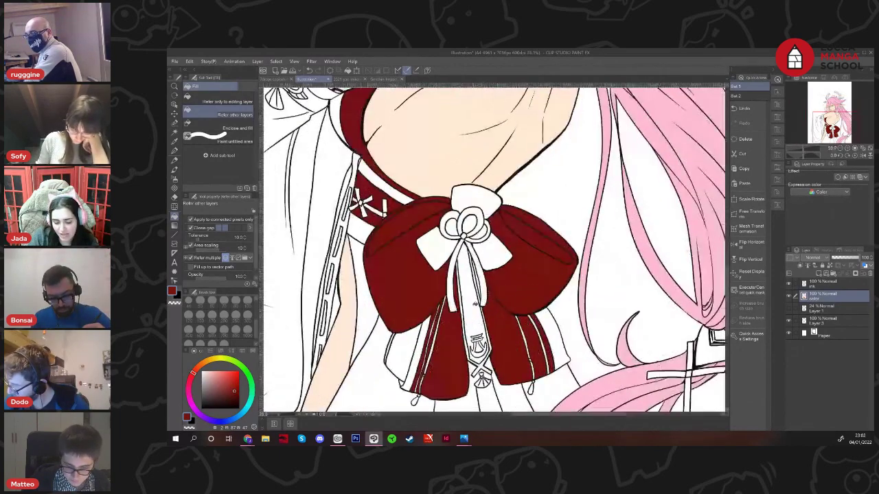
scroll(481, 336, down, 2)
scroll(495, 323, up, 1)
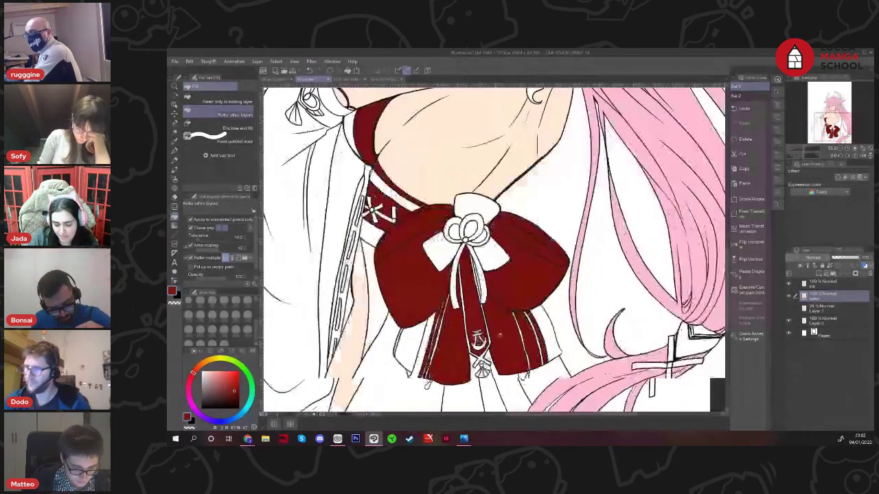
Check the dark red flats across the whole figure and switch the colour to purple
scroll(515, 310, down, 2)
scroll(480, 309, down, 2)
scroll(480, 309, up, 3)
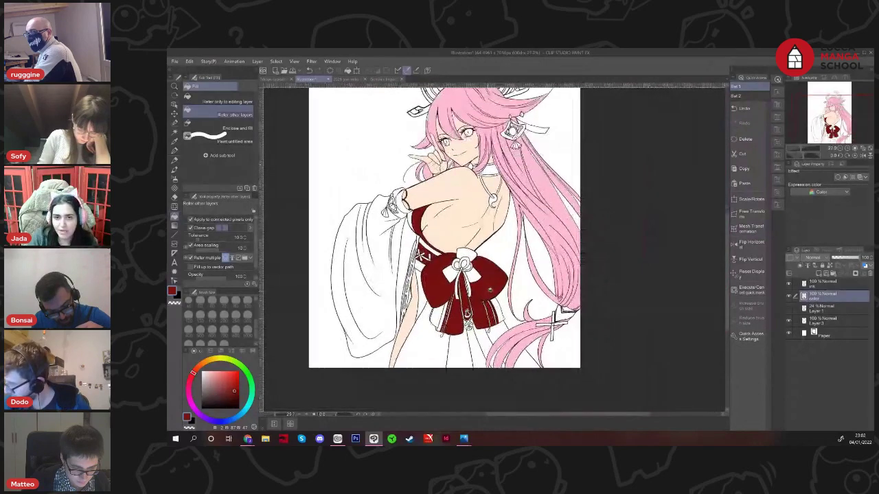
scroll(480, 309, up, 1)
scroll(481, 309, down, 3)
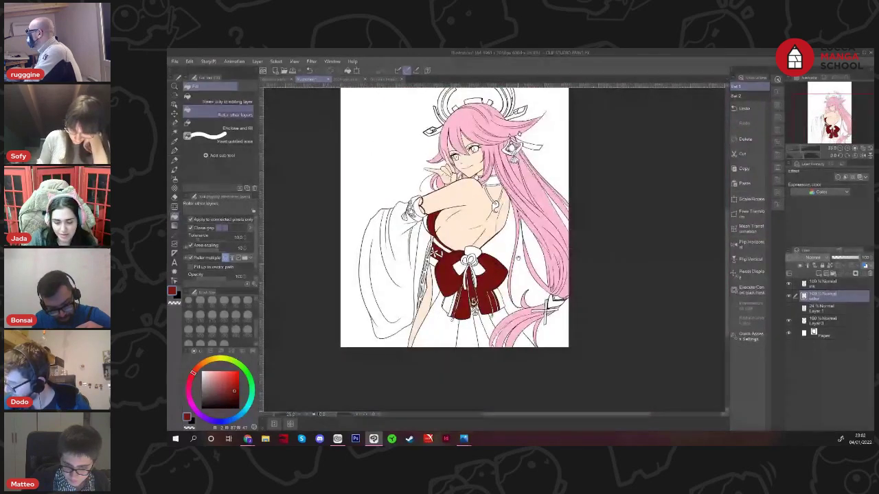
scroll(546, 330, down, 2)
scroll(539, 327, up, 1)
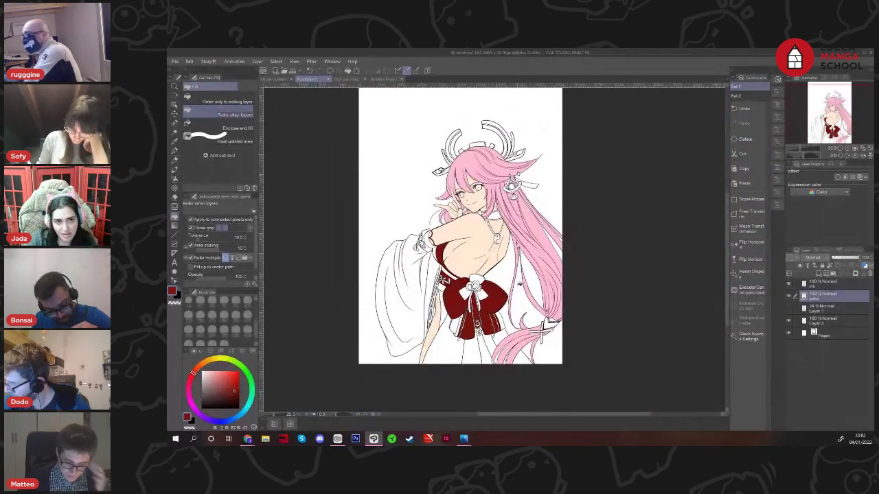
drag(516, 250, 509, 261)
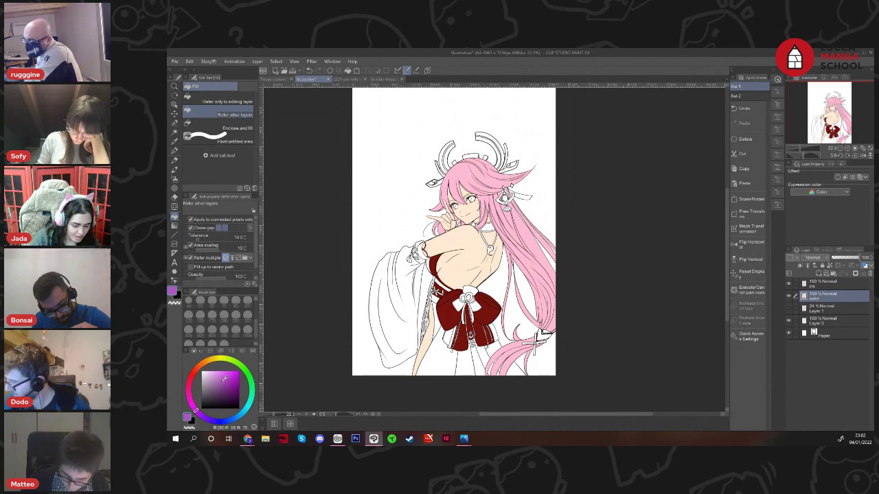
Fill both of the character's irises with purple on the color layer
scroll(467, 202, up, 3)
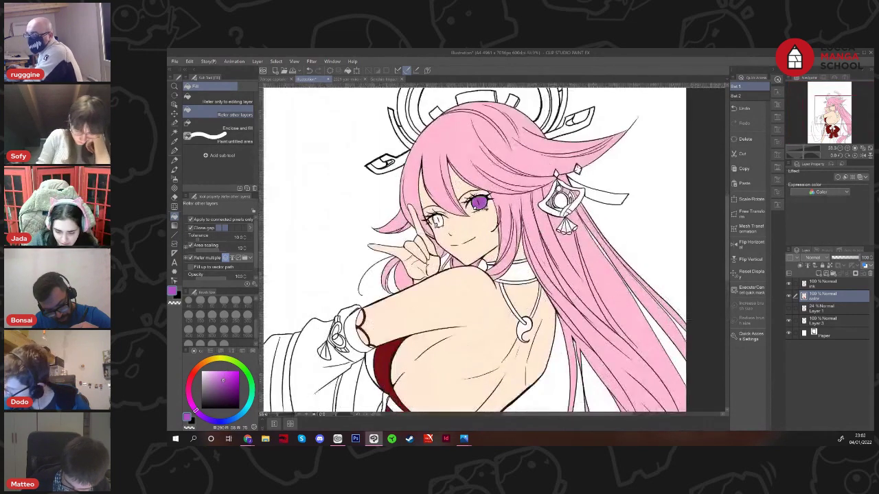
scroll(479, 226, down, 4)
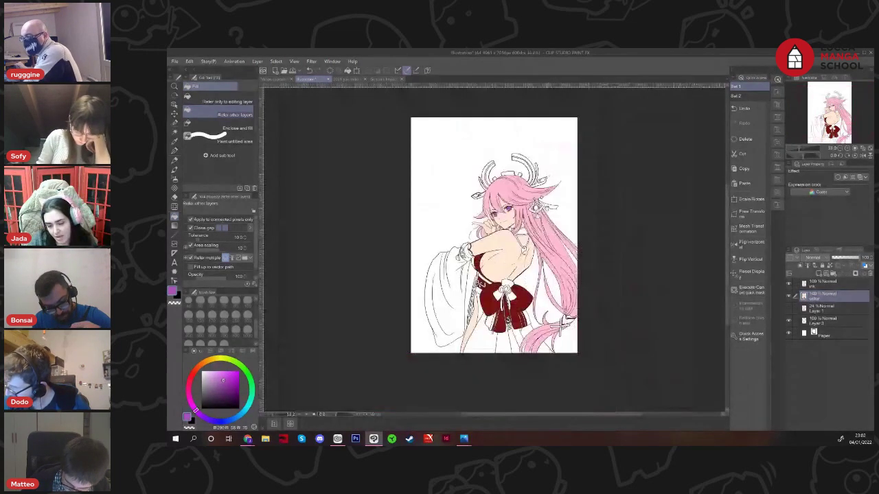
drag(556, 225, 514, 213)
scroll(514, 213, up, 1)
scroll(514, 213, up, 3)
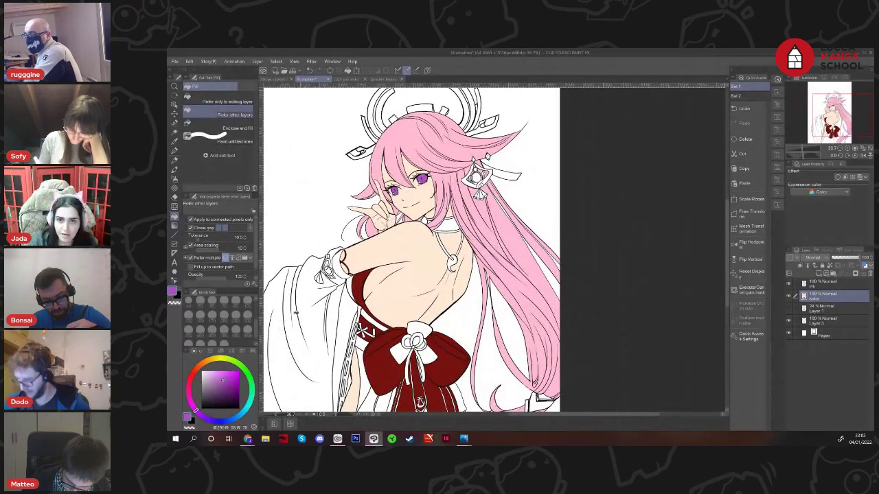
Sample the outfit's dark red, lighten it to a brighter red, and fill the neck choker and the upper-arm cuff
alt+click(355, 287)
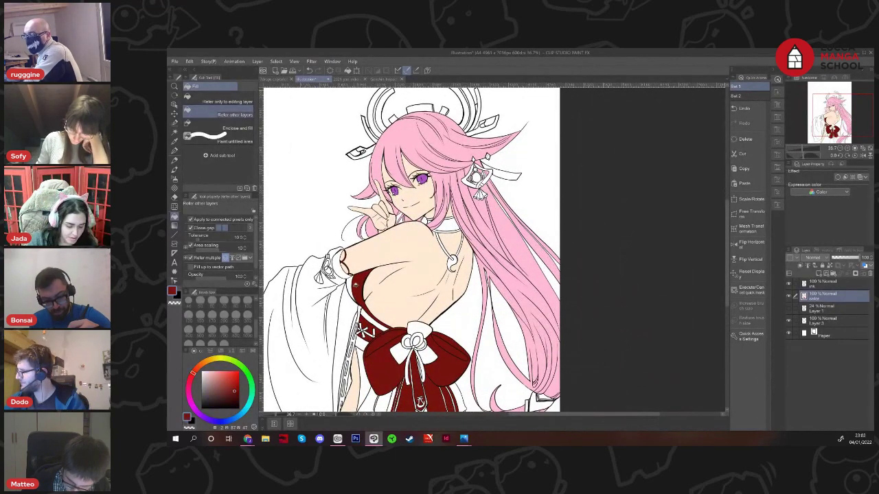
drag(238, 384, 230, 382)
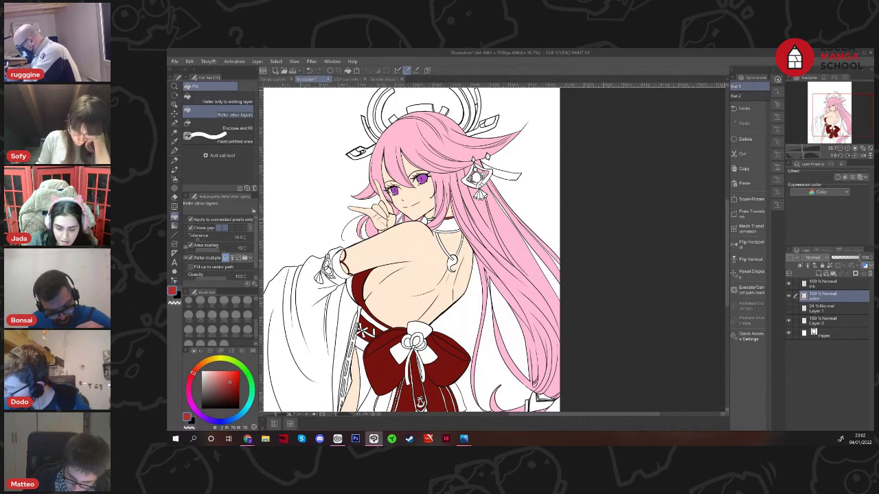
scroll(451, 228, up, 2)
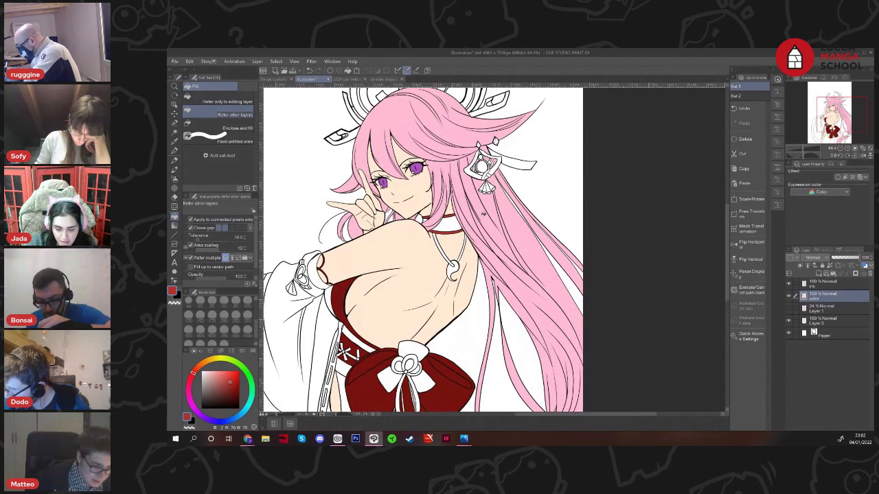
scroll(474, 213, down, 2)
drag(472, 214, 532, 194)
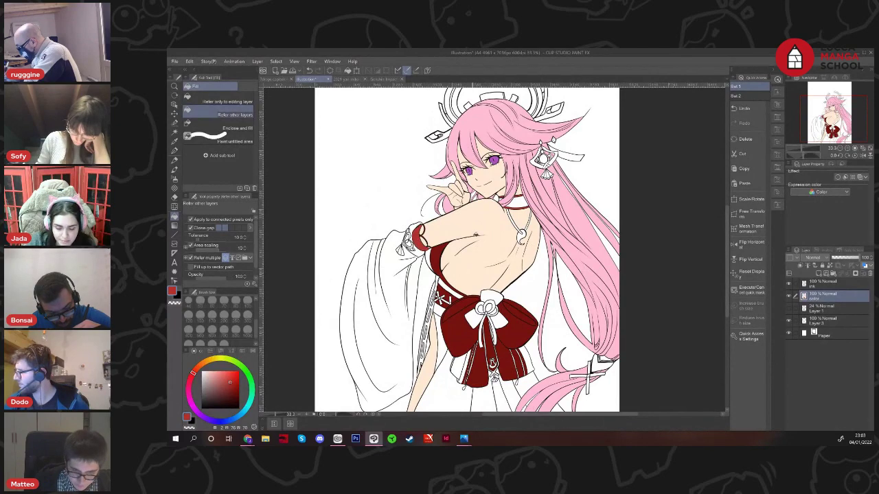
drag(524, 230, 488, 235)
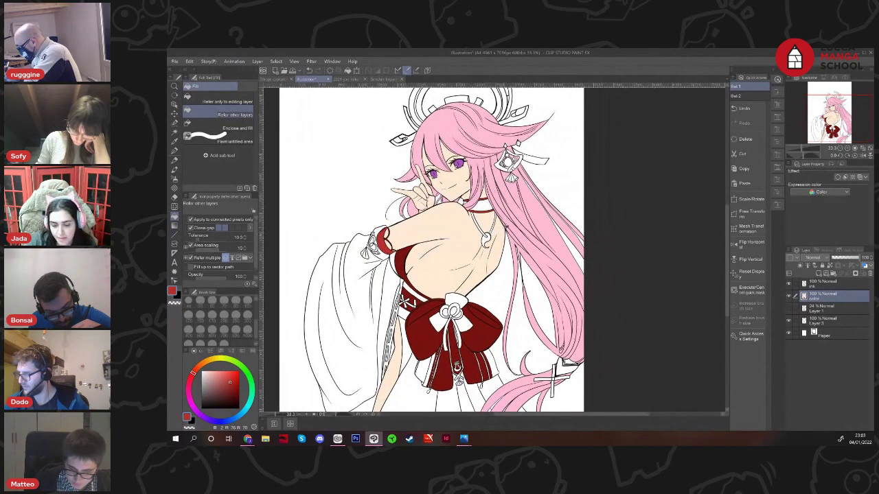
Fill the patterned waistband beside the bow and the narrow decorated strip hanging beside the arm with the brighter red
scroll(520, 221, down, 2)
scroll(522, 219, down, 1)
scroll(526, 218, up, 3)
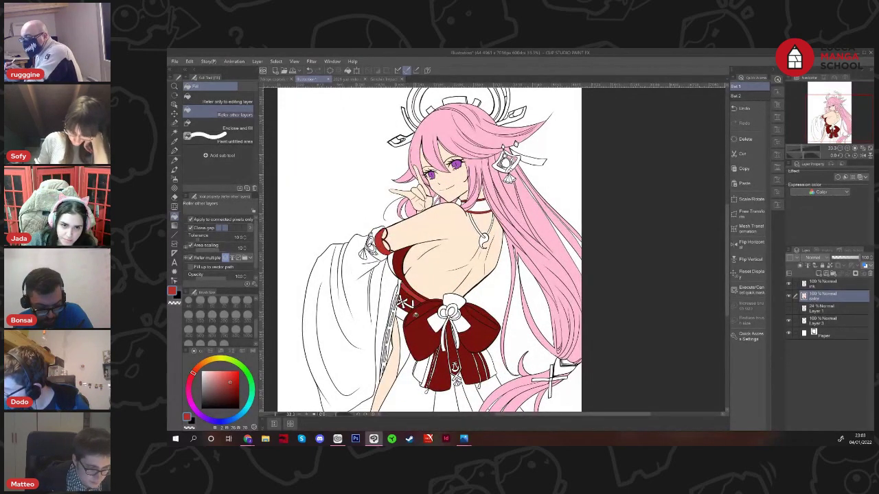
scroll(415, 309, up, 1)
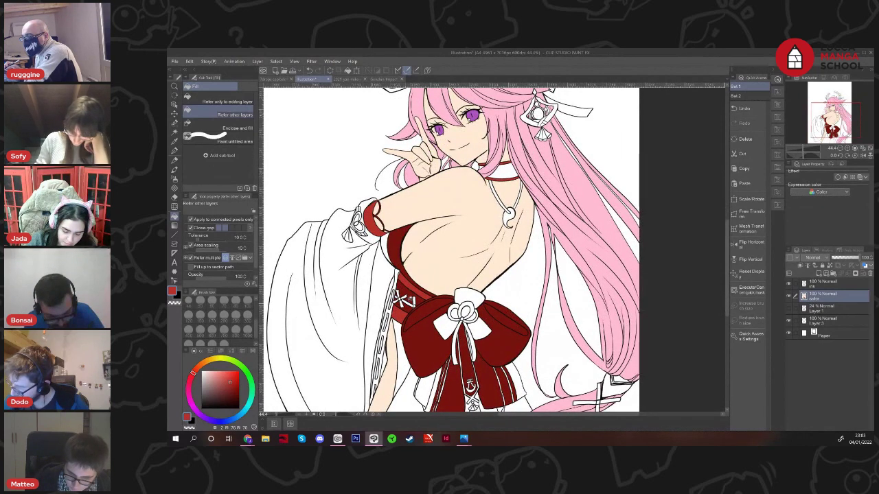
click(402, 298)
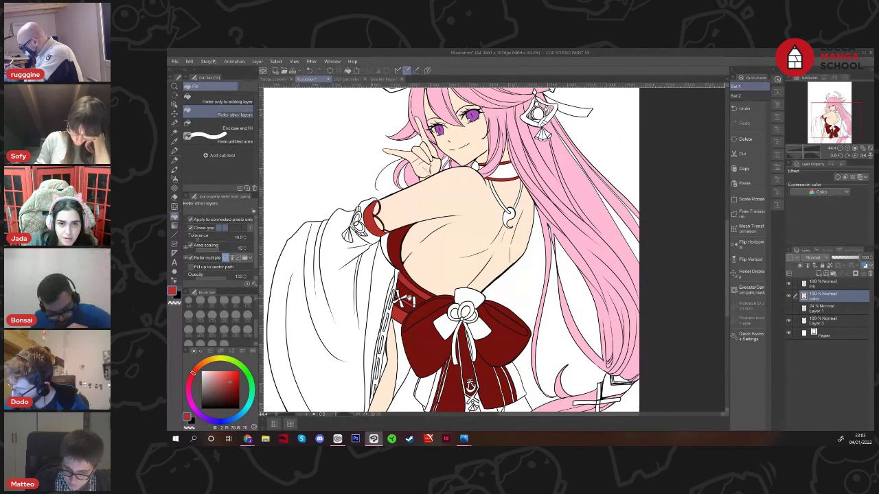
drag(414, 301, 457, 250)
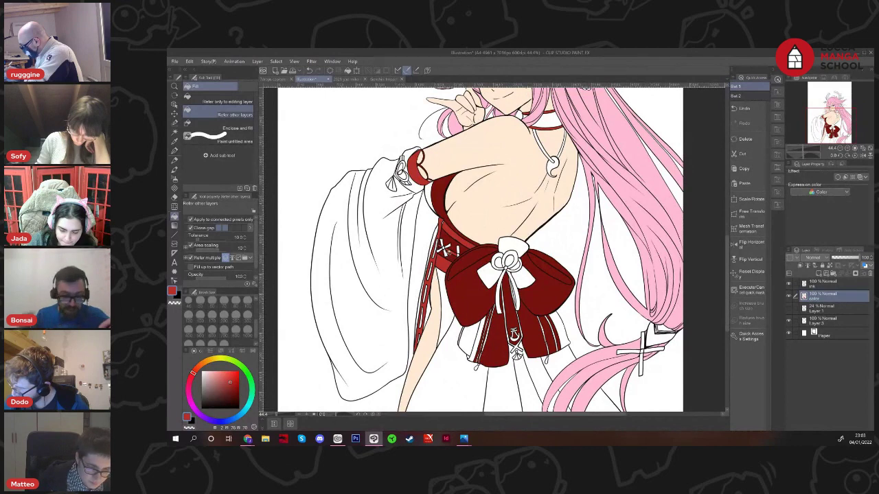
Fill the skirt panels below the bow's tails with the brighter red, including the gaps between the hair strands
scroll(459, 244, down, 1)
drag(529, 204, 478, 175)
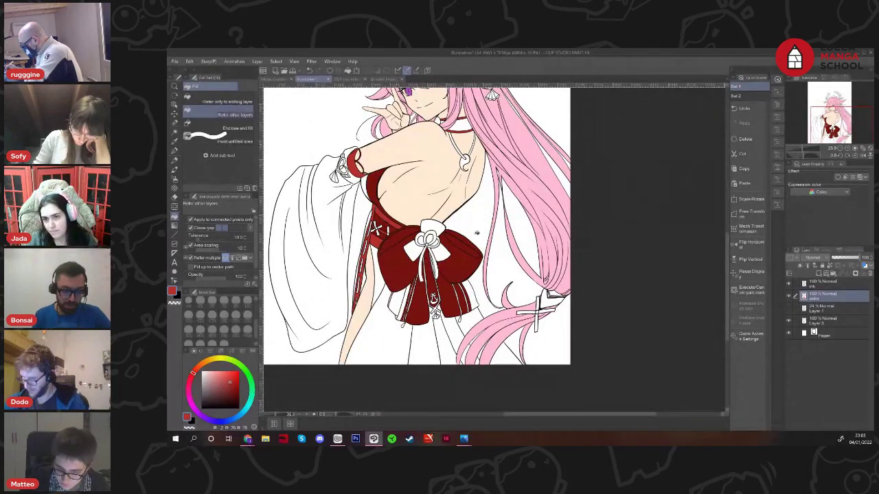
scroll(455, 330, up, 2)
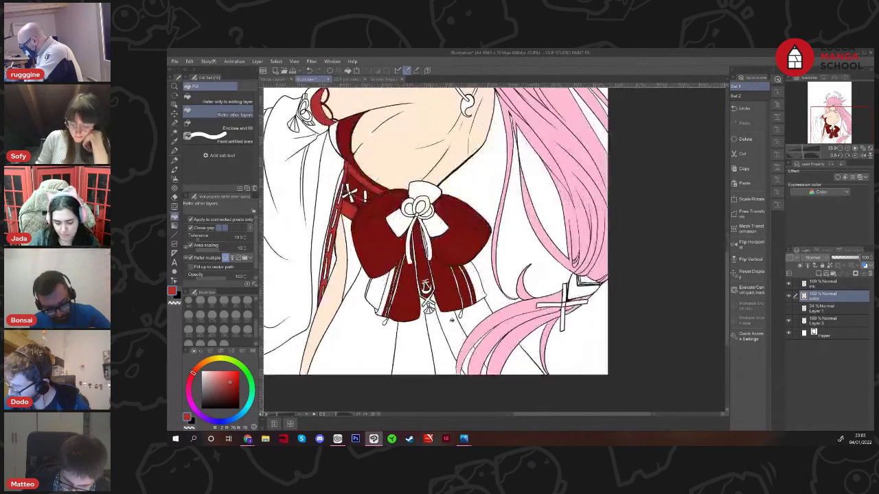
key(p)
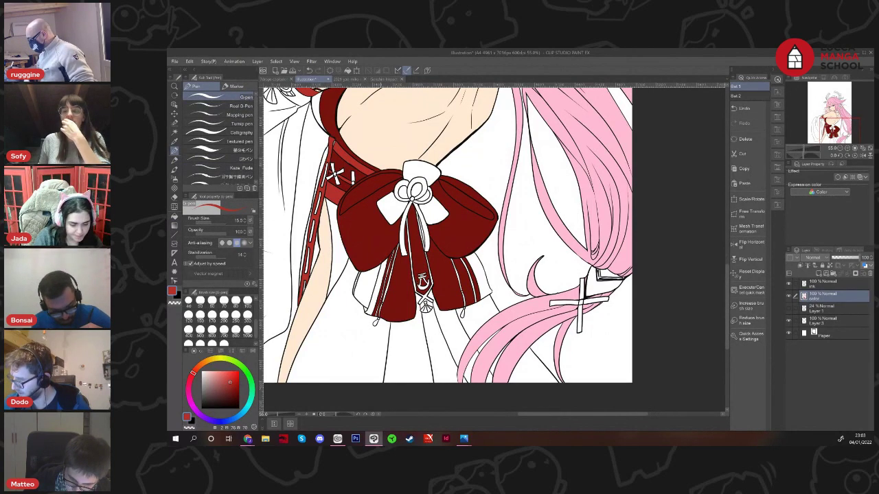
key(g)
click(419, 356)
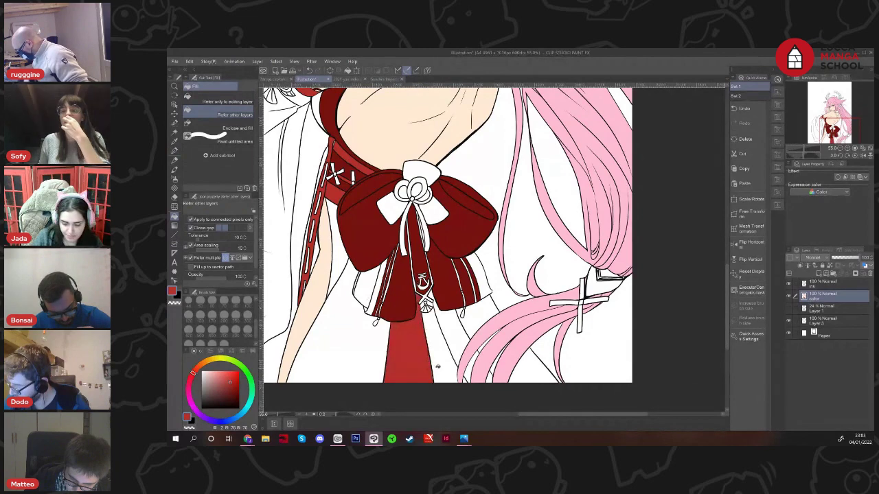
click(454, 326)
scroll(468, 357, down, 1)
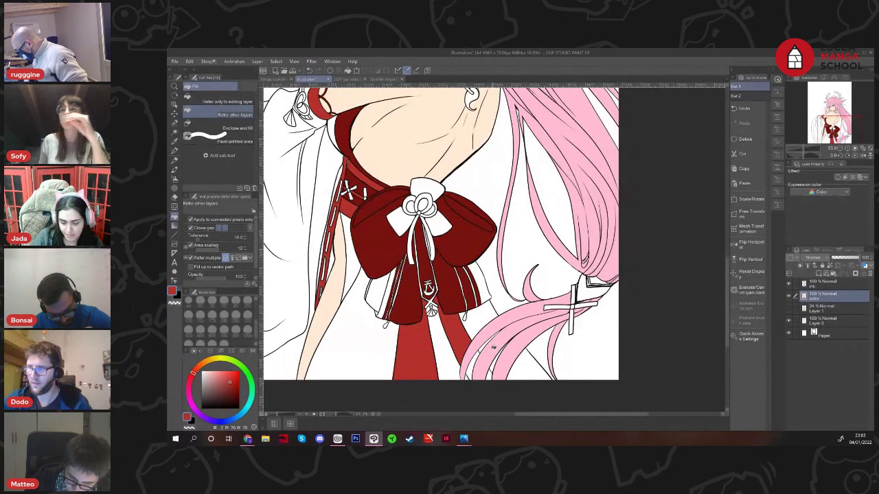
scroll(493, 348, down, 2)
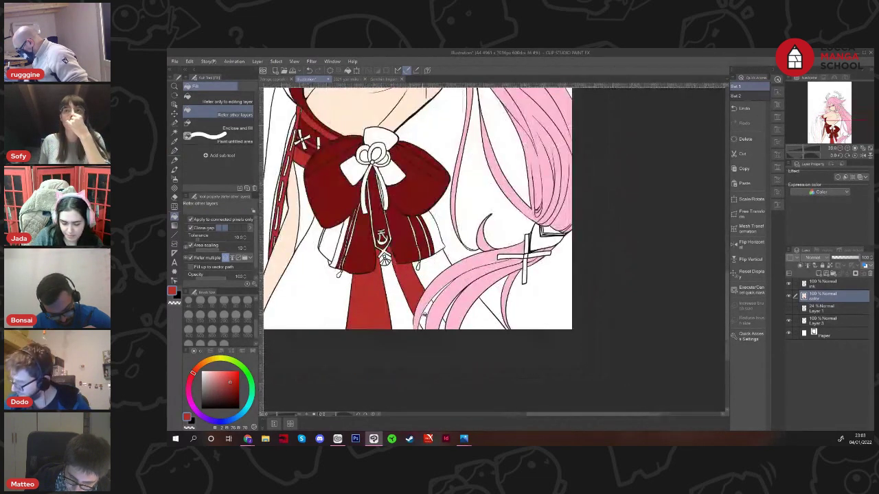
scroll(500, 321, down, 1)
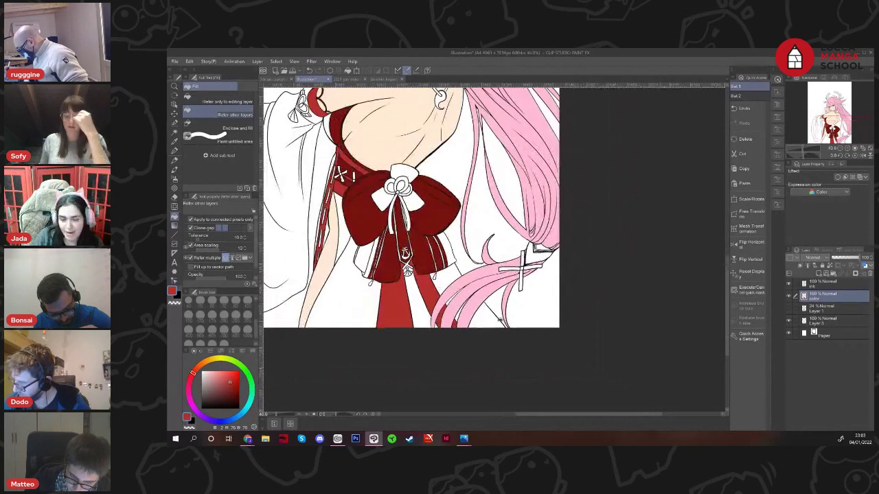
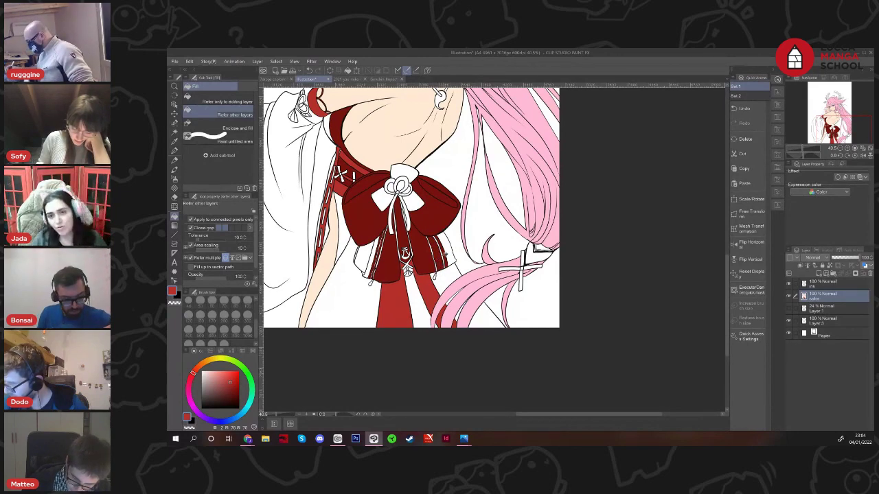
Sample the hair pink, shift it to a darker dusty pink-red, and fill the area between the arm and the bow
scroll(464, 258, down, 2)
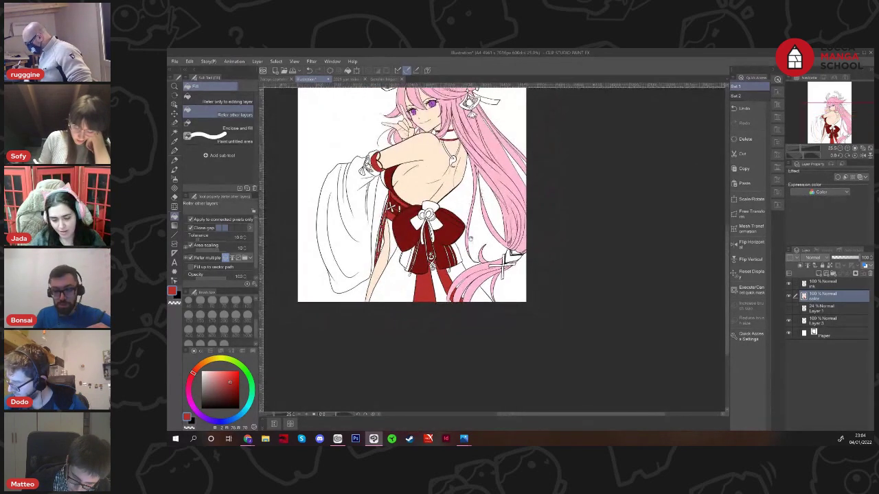
drag(459, 214, 477, 300)
scroll(471, 270, up, 1)
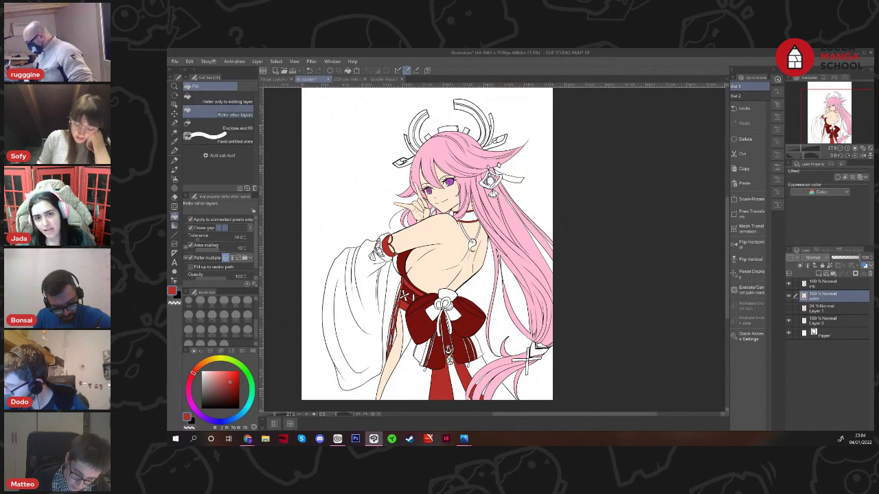
key(alt+Tab)
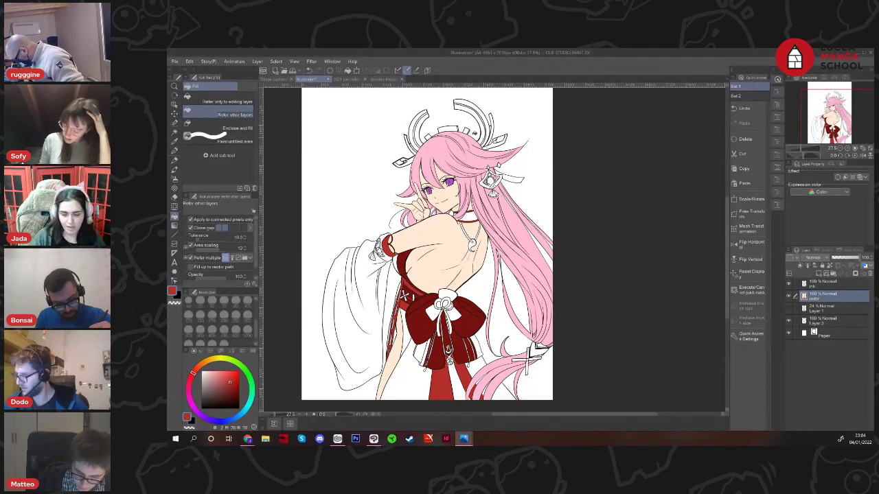
alt+click(466, 151)
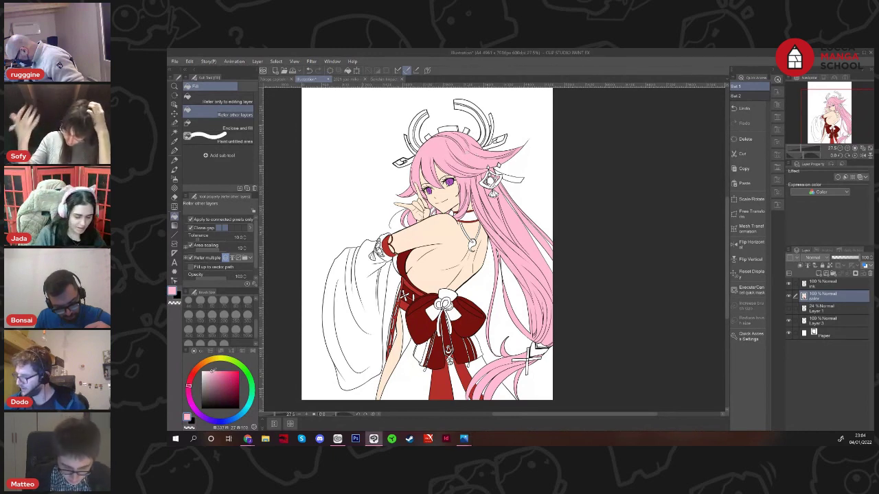
drag(219, 383, 193, 383)
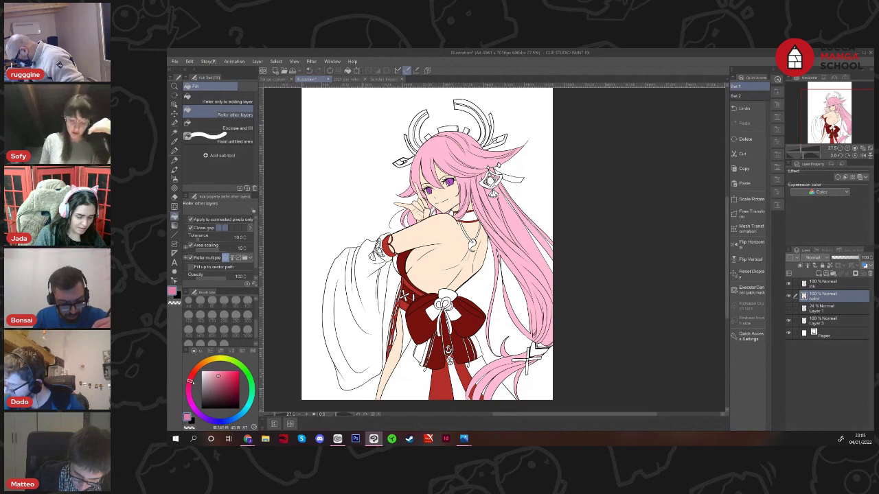
alt+click(529, 358)
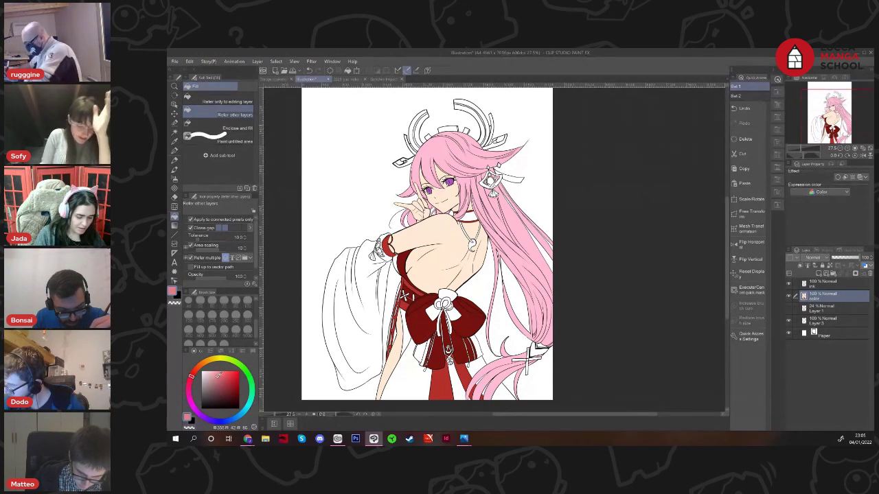
alt+click(529, 357)
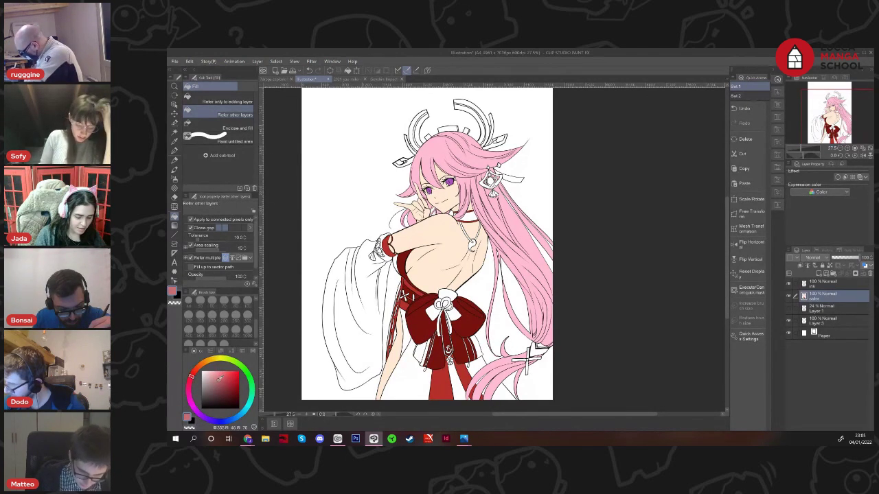
scroll(530, 355, down, 2)
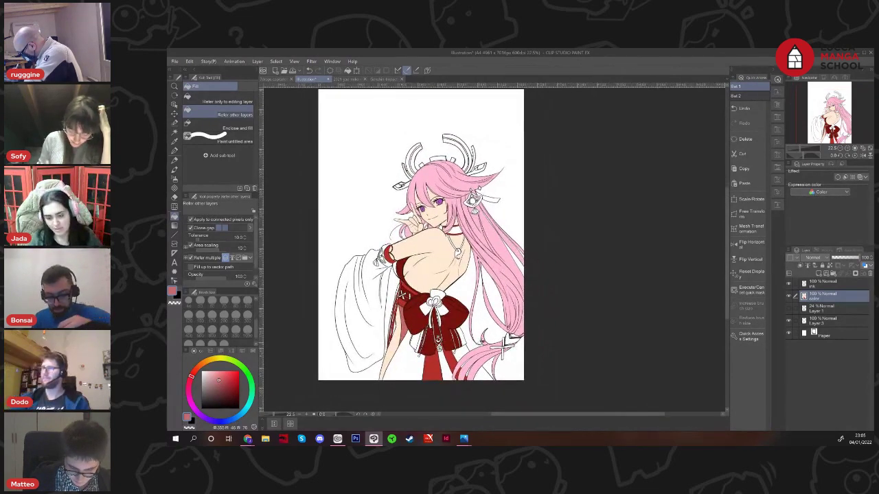
scroll(485, 344, down, 1)
scroll(508, 340, up, 4)
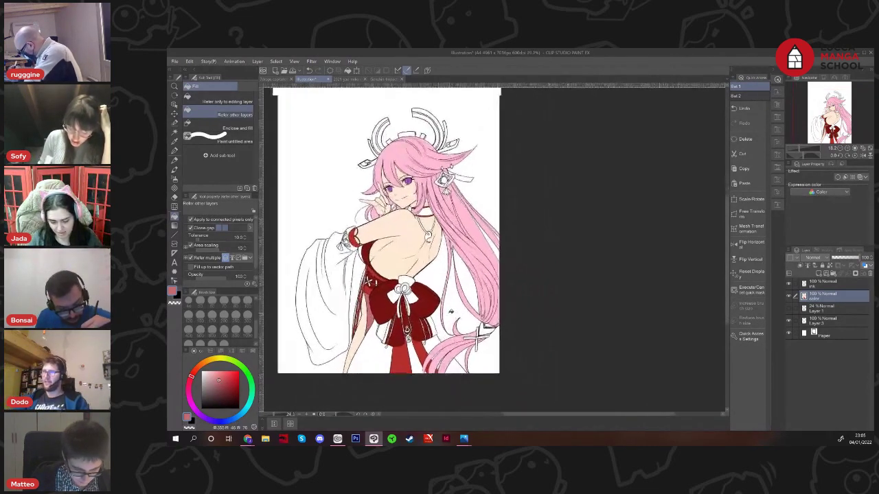
Switch the fill colour to a medium purple and fill the upper loop of the bow's knot
scroll(408, 309, up, 3)
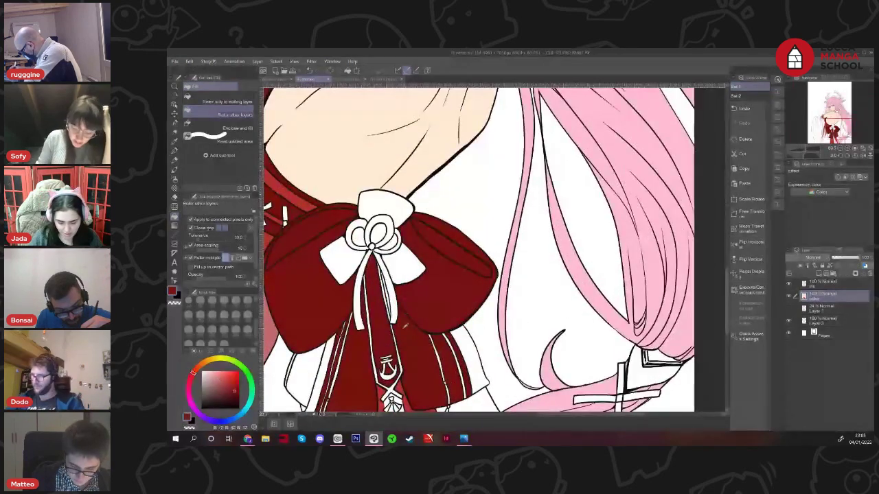
scroll(392, 304, down, 3)
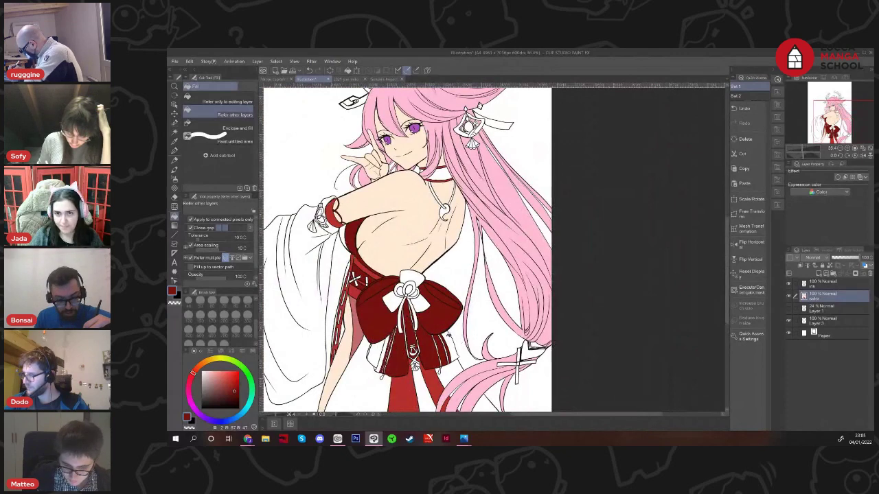
scroll(447, 340, up, 2)
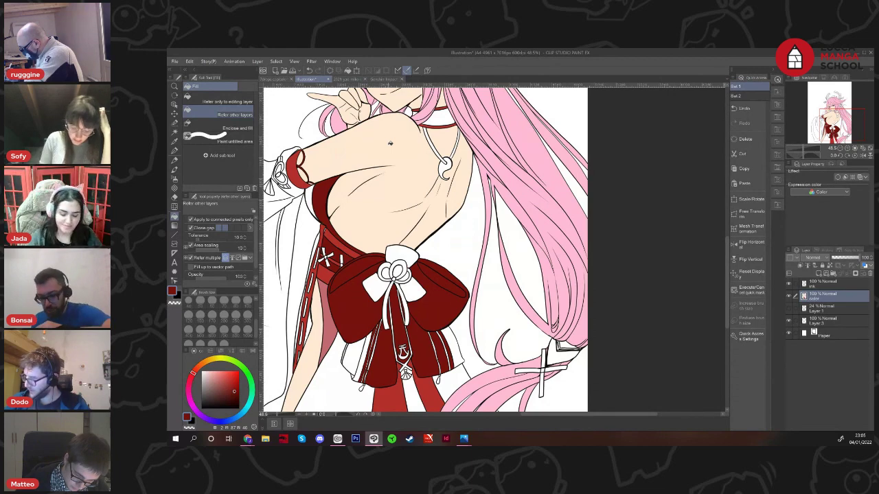
scroll(390, 143, down, 2)
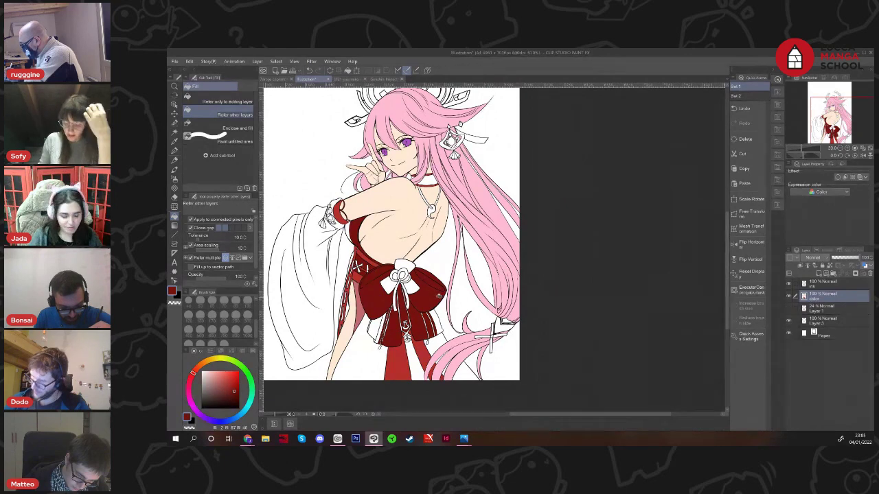
click(203, 417)
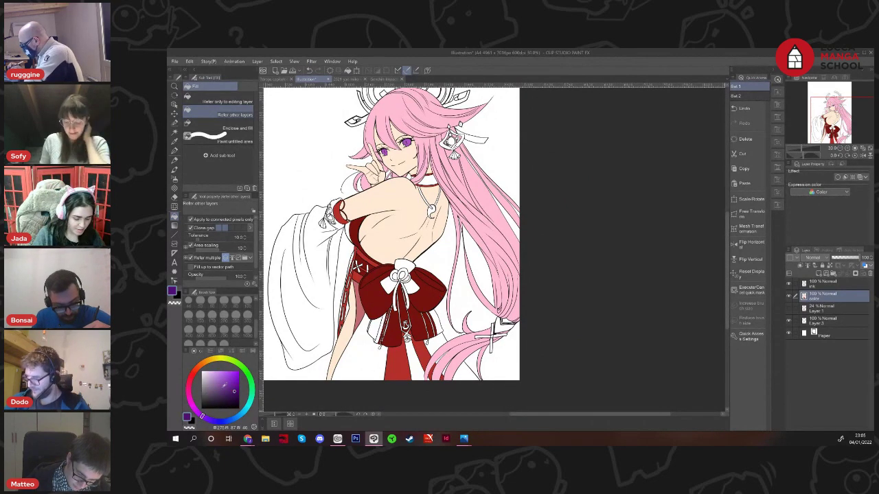
click(230, 383)
click(405, 265)
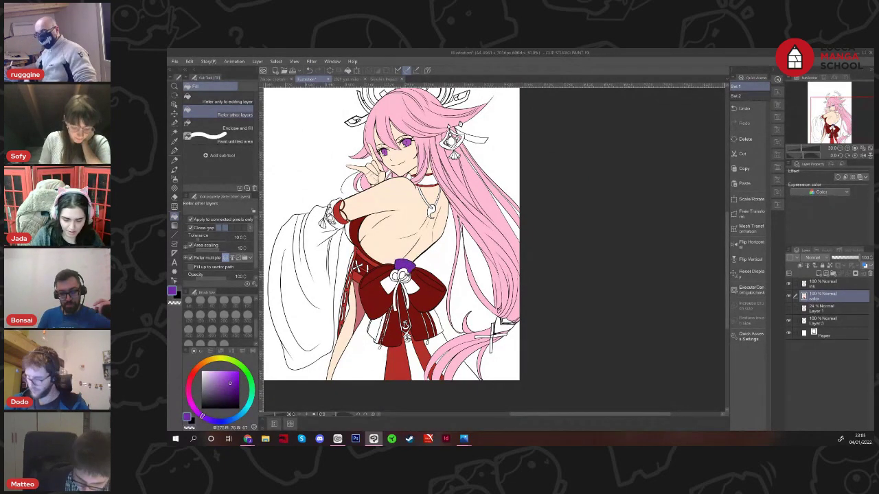
Fill the remaining loops and ribbon ends of the bow's knot with the medium purple
scroll(402, 275, up, 1)
click(405, 278)
click(393, 278)
click(388, 289)
click(412, 289)
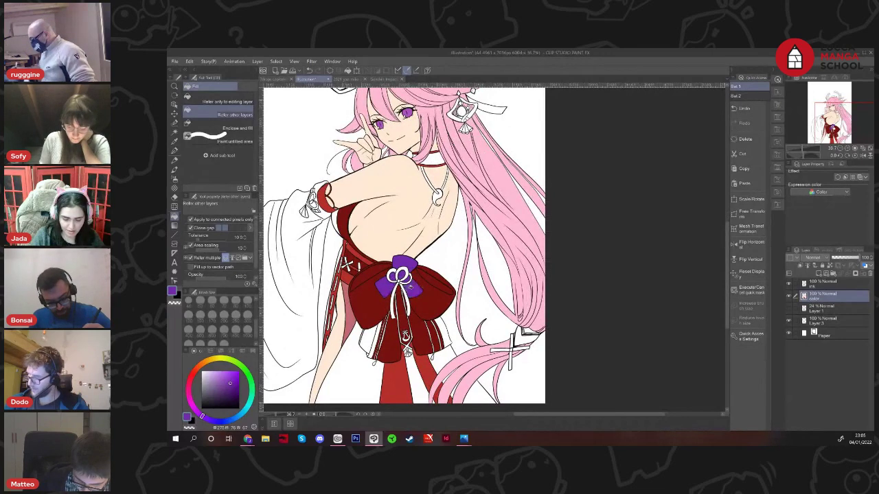
Switch the fill colour to a light golden orange and fill the cord loops at the centre of the bow's knot
scroll(346, 265, down, 4)
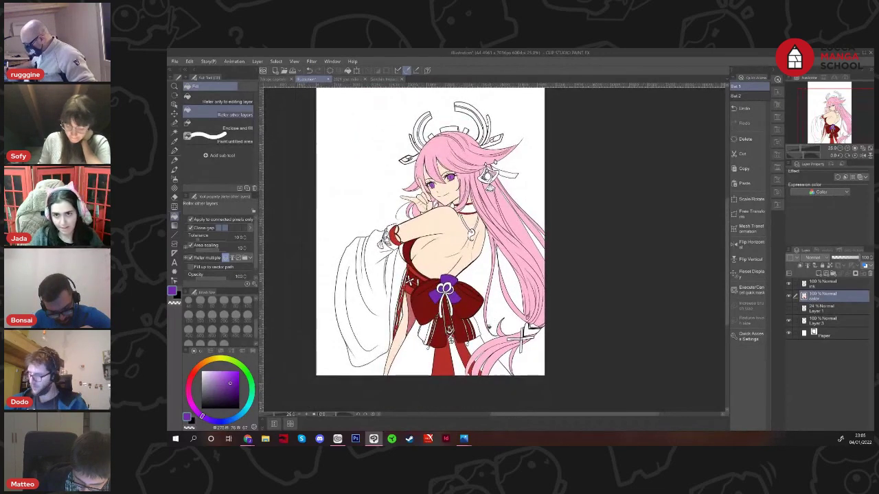
scroll(486, 330, up, 2)
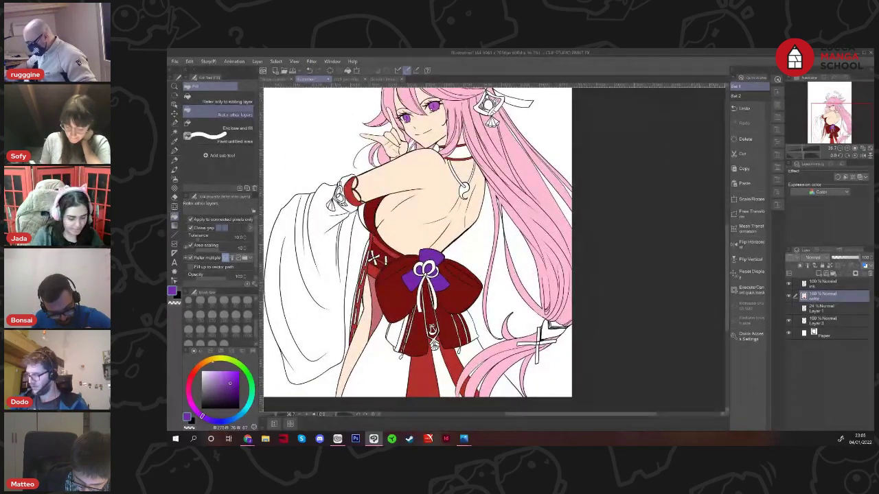
click(211, 363)
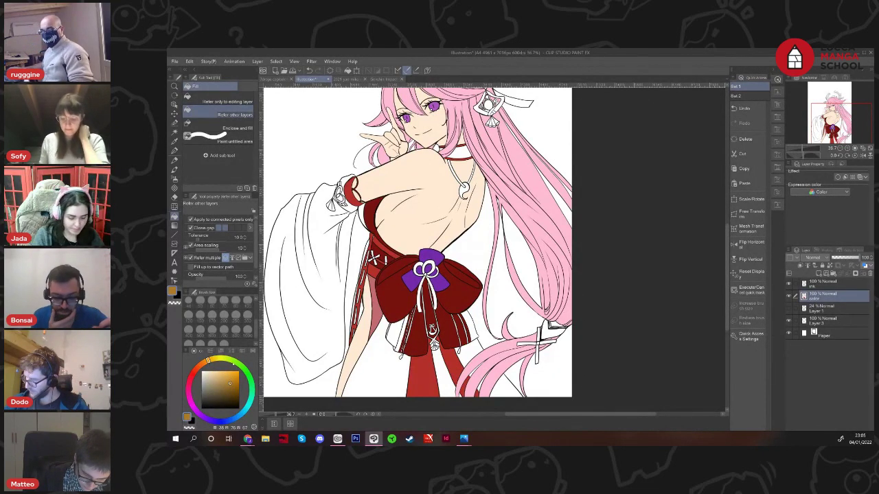
drag(230, 384, 226, 379)
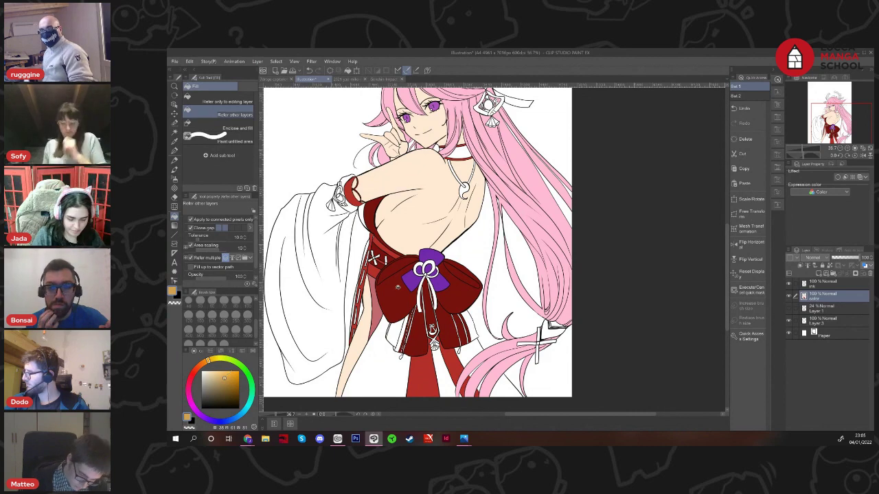
click(429, 266)
scroll(446, 267, up, 1)
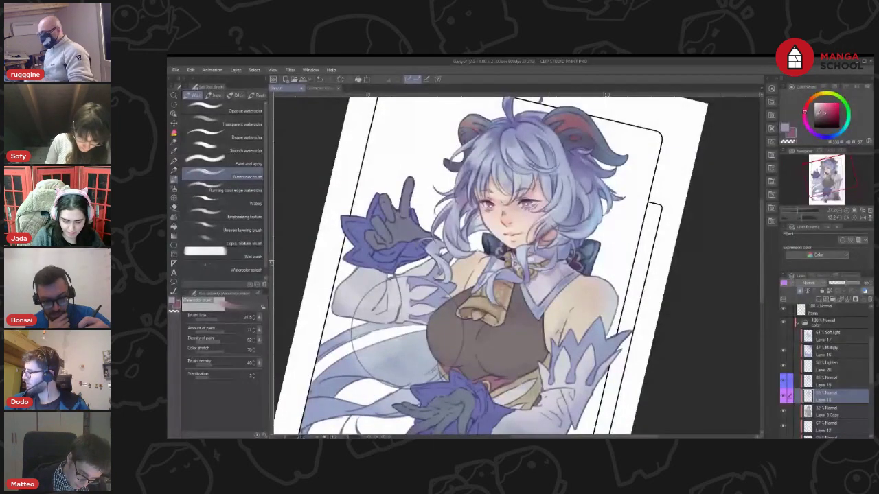
Set the brush colour to a muted violet and continue shading the horned character with the Watercolor brush on Layer 18
click(816, 135)
click(823, 109)
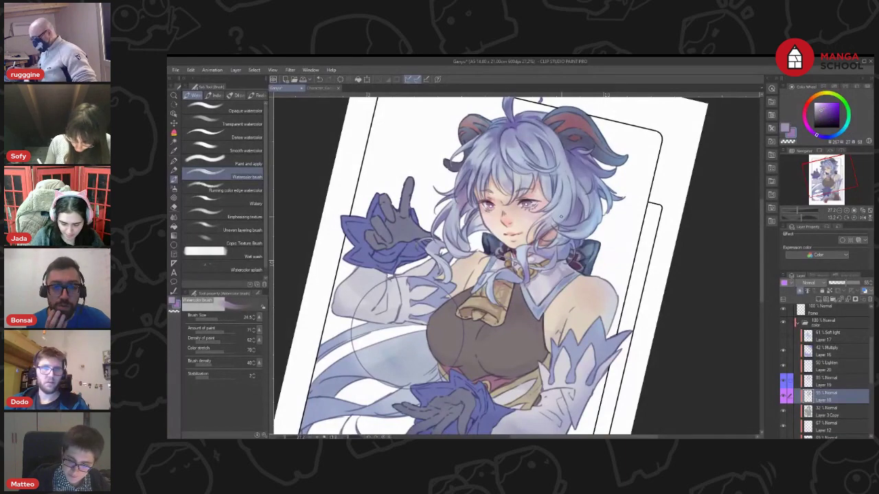
drag(561, 220, 554, 211)
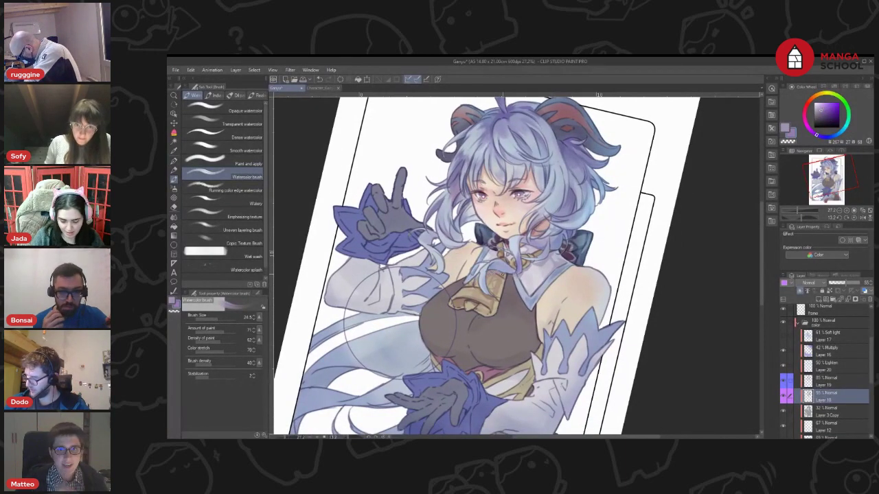
drag(596, 180, 608, 202)
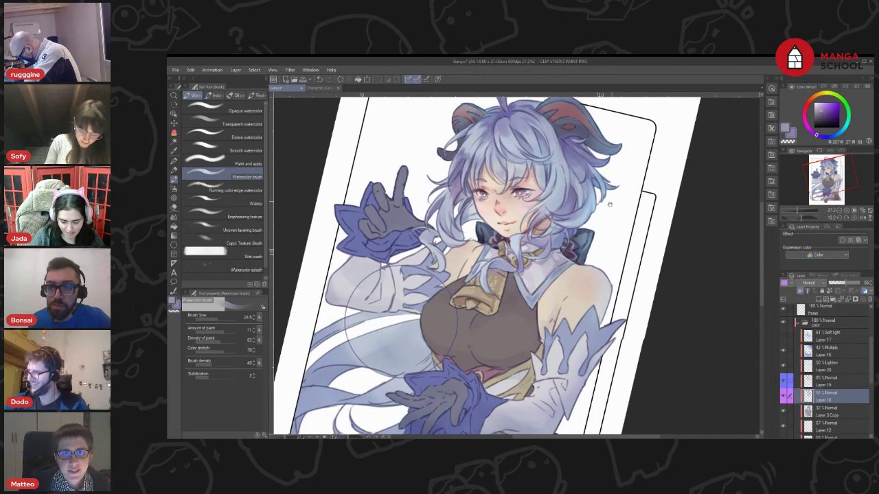
drag(540, 318, 551, 303)
Sample the horned character's dark bodice colour, shift it to a muted purple, and shade the bodice with the Watercolor brush
key(i)
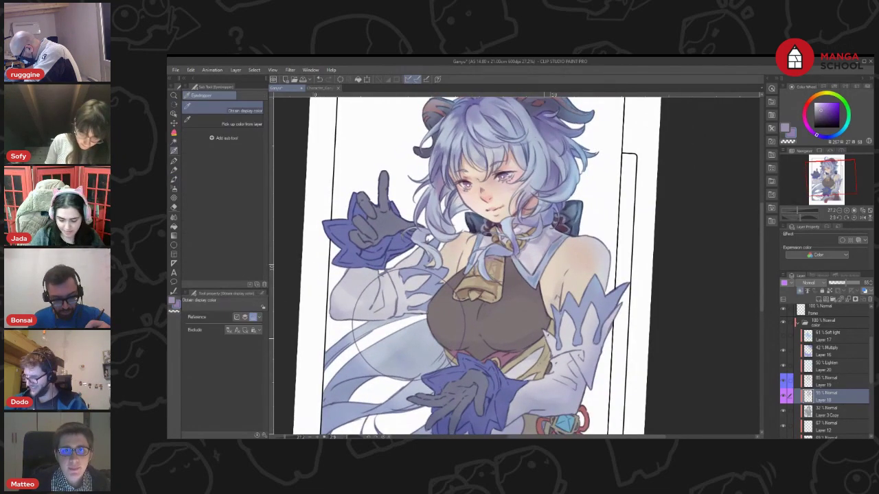
click(532, 332)
drag(510, 267, 503, 289)
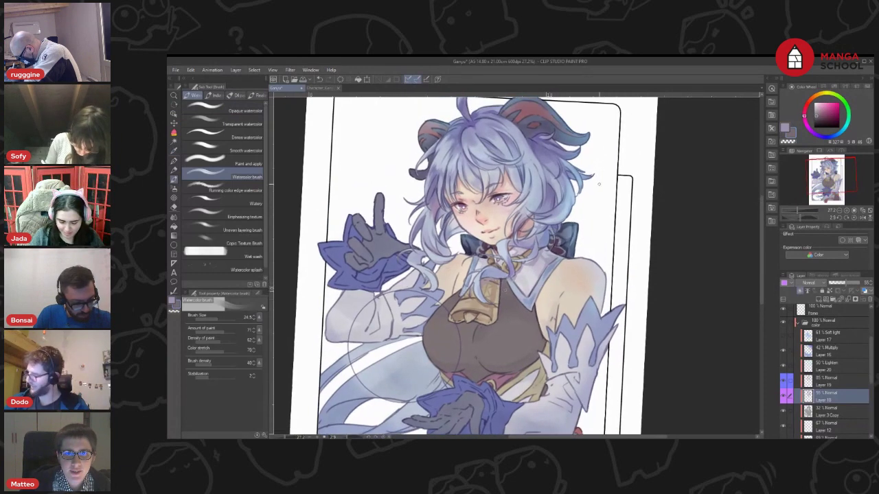
click(819, 119)
click(807, 127)
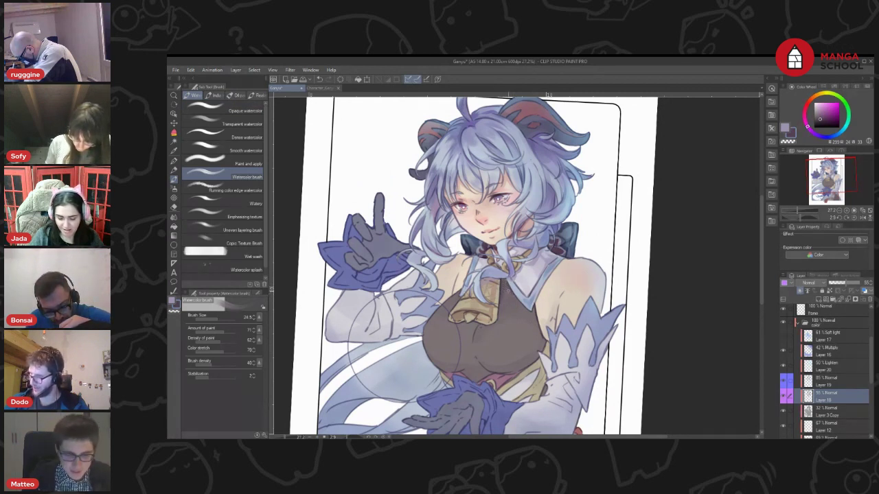
drag(405, 346, 416, 329)
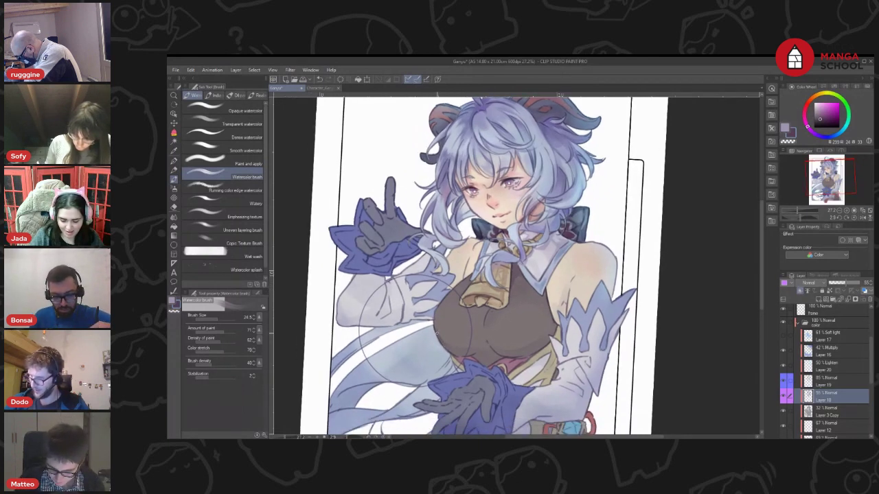
Try the Transparent watercolor brush, return to the Watercolor brush, and build up more purple shading on the bodice
click(242, 123)
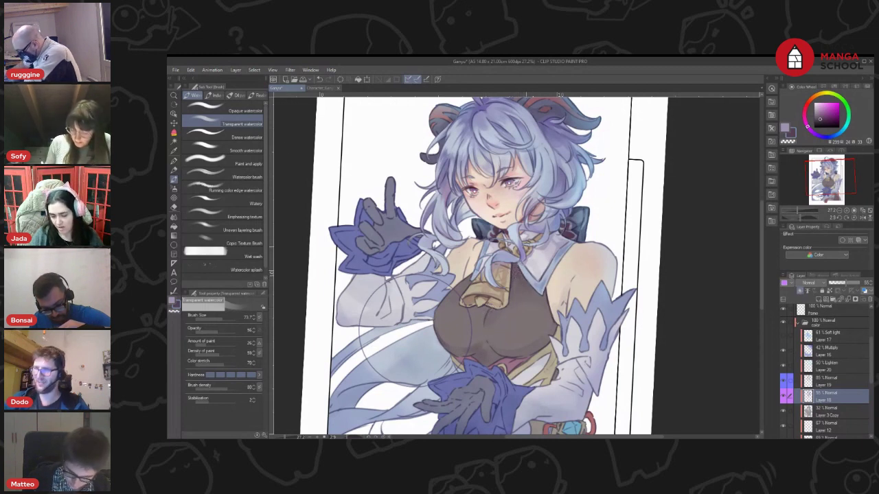
click(247, 177)
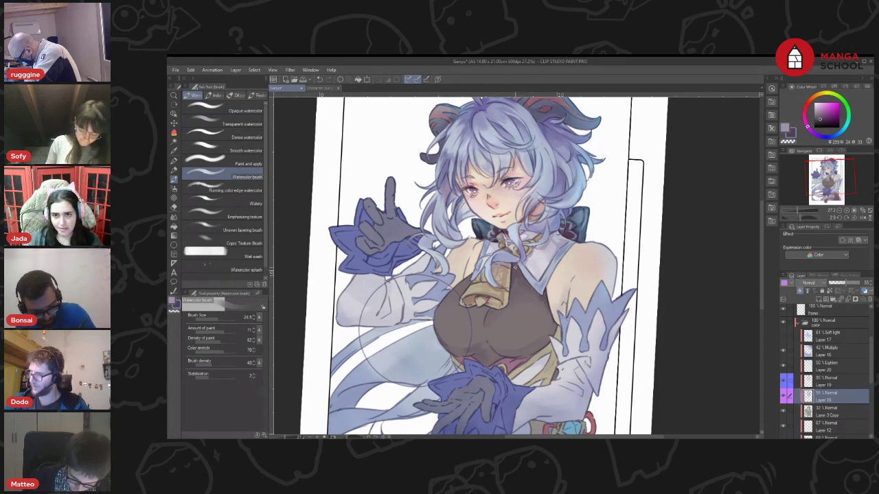
drag(415, 328, 428, 325)
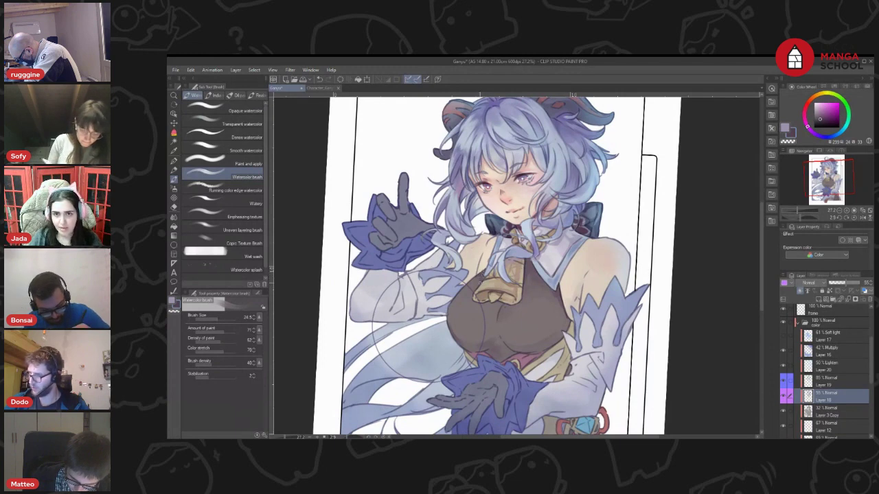
drag(421, 337, 439, 296)
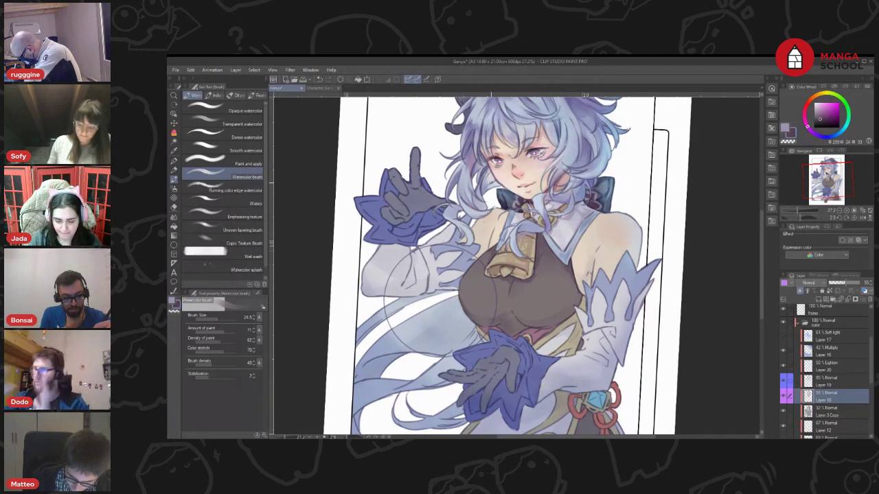
drag(441, 299, 431, 313)
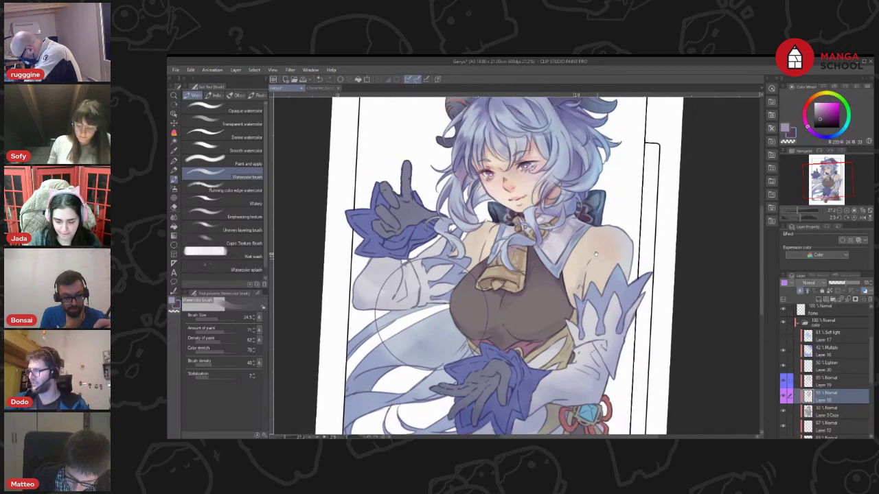
Shift the colour to a deeper violet and shade the bodice on Layer 19 with the Transparent watercolor brush
click(819, 131)
click(823, 117)
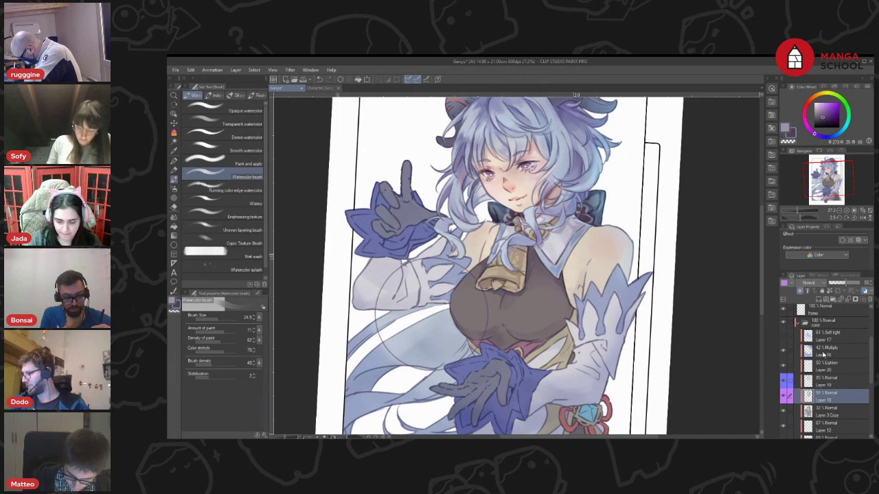
click(826, 381)
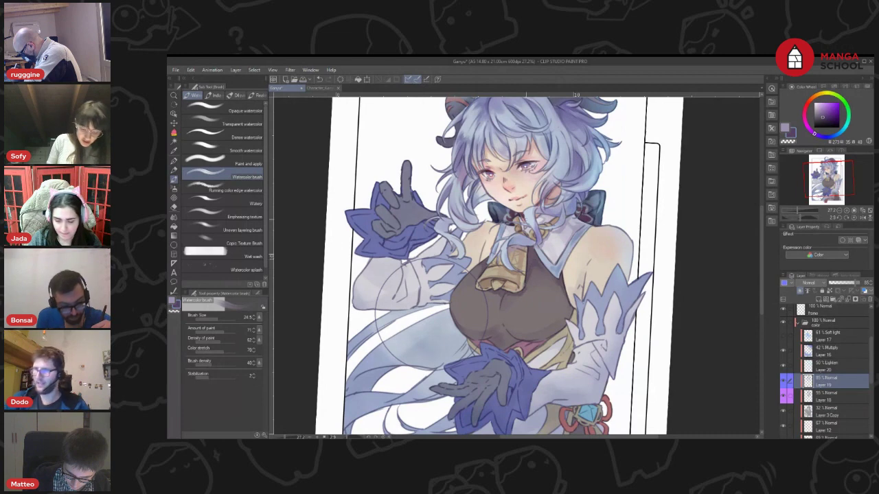
click(234, 124)
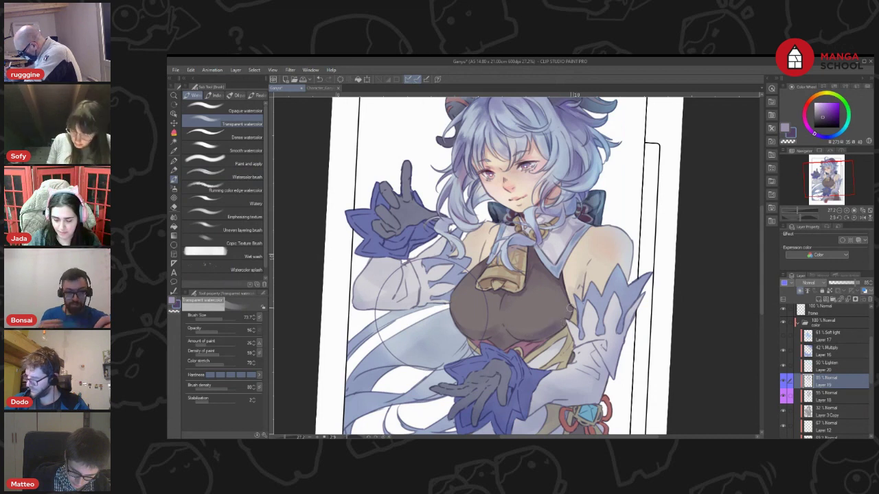
drag(584, 252, 596, 226)
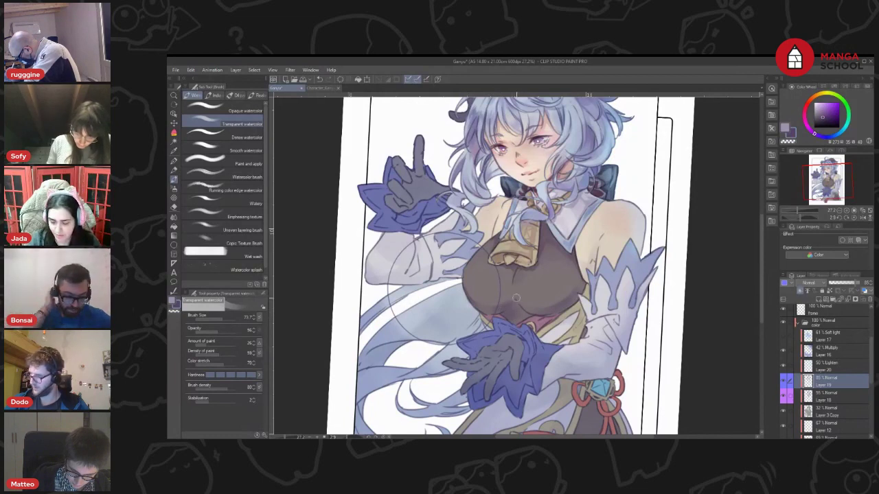
drag(664, 163, 641, 174)
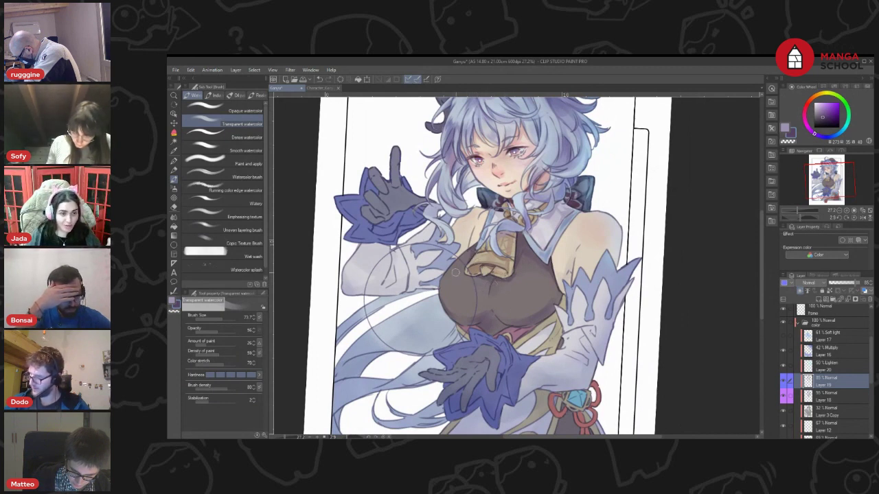
Return to Layer 18, pick a pale lavender, and add soft highlights to the bodice with the Soft airbrush
key(alt+bracketleft)
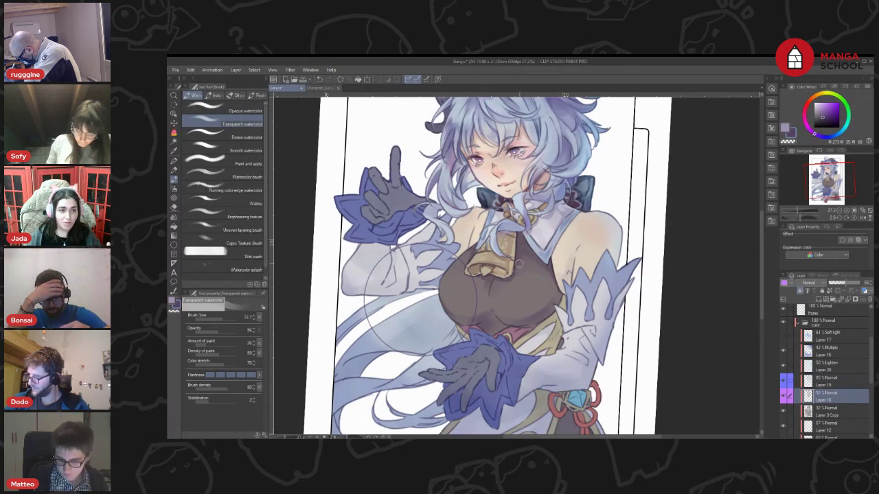
drag(629, 183, 639, 211)
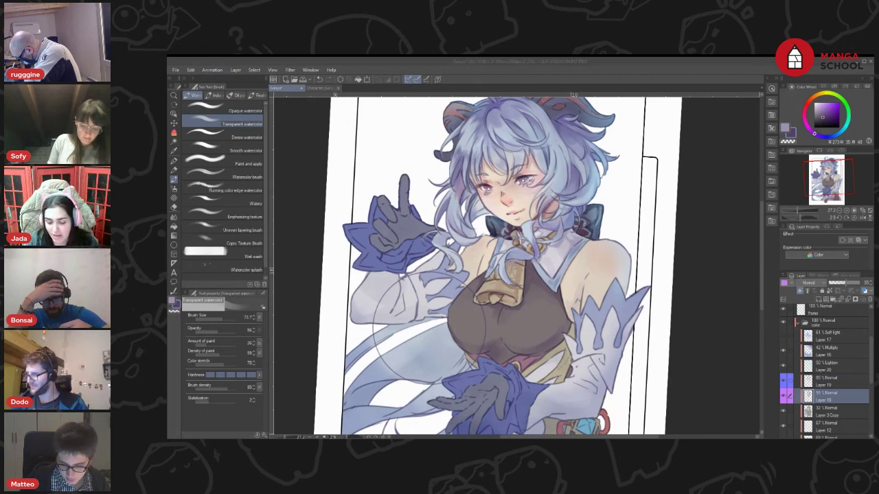
click(663, 251)
key(x)
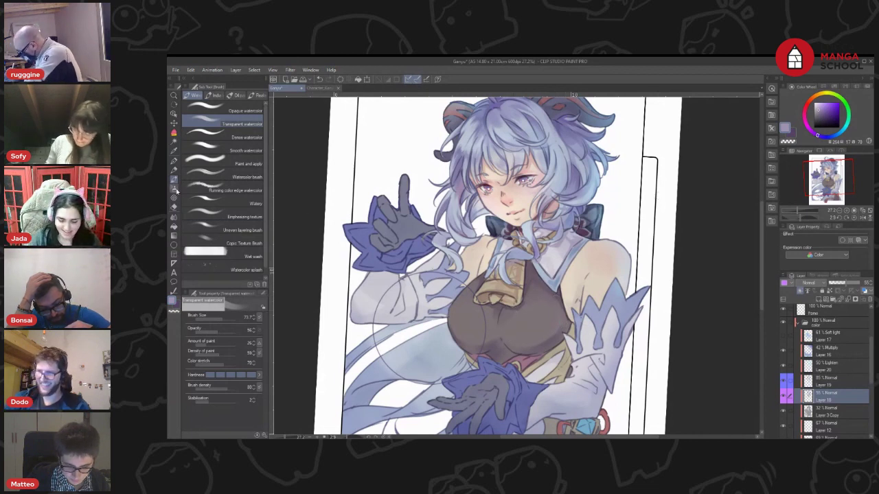
click(175, 190)
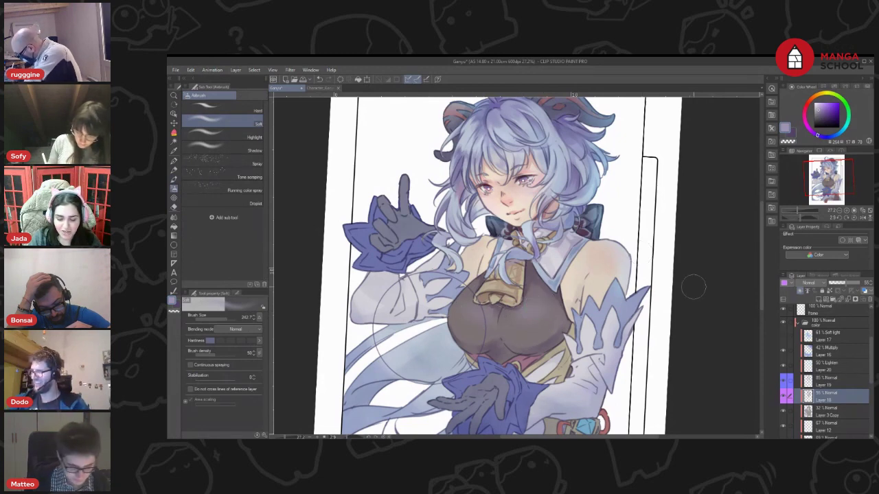
key(r)
mouse_move(693, 287)
mouse_down()
mouse_move(710, 241)
mouse_move(666, 283)
mouse_up()
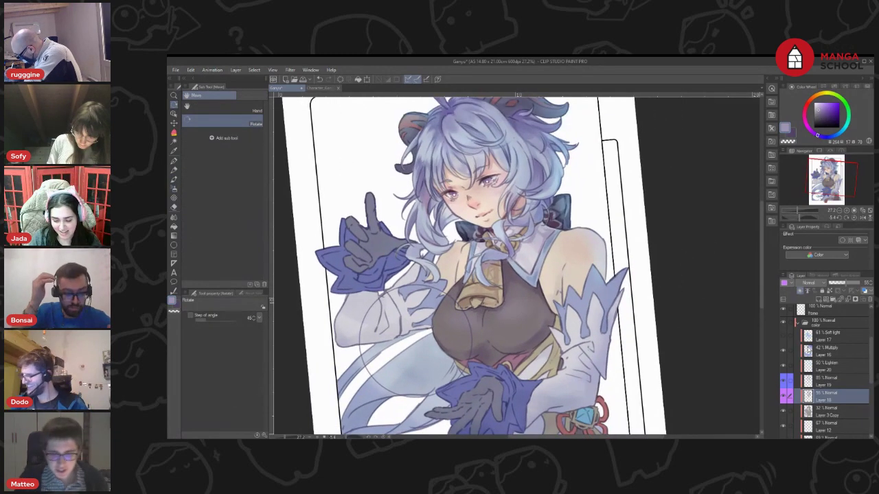
Sample a light pink skin tone and paint over the horned character's shoulder and upper arm with the Watercolor brush
key(i)
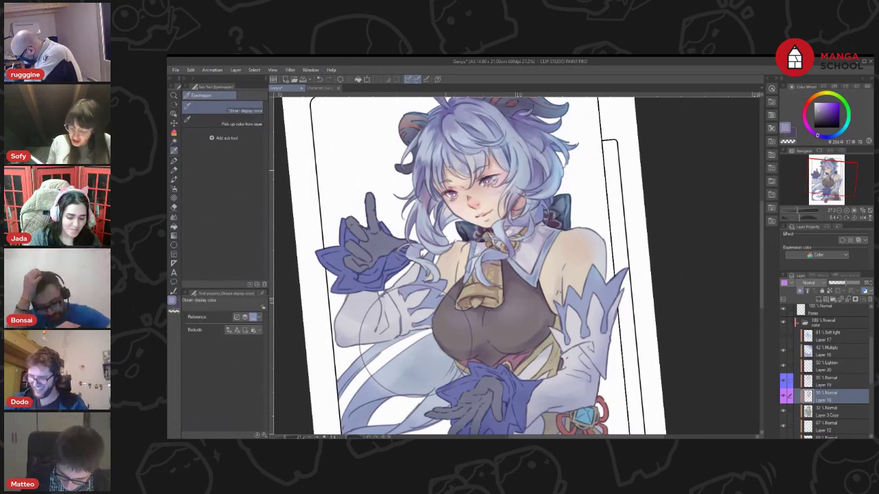
click(450, 163)
key(b)
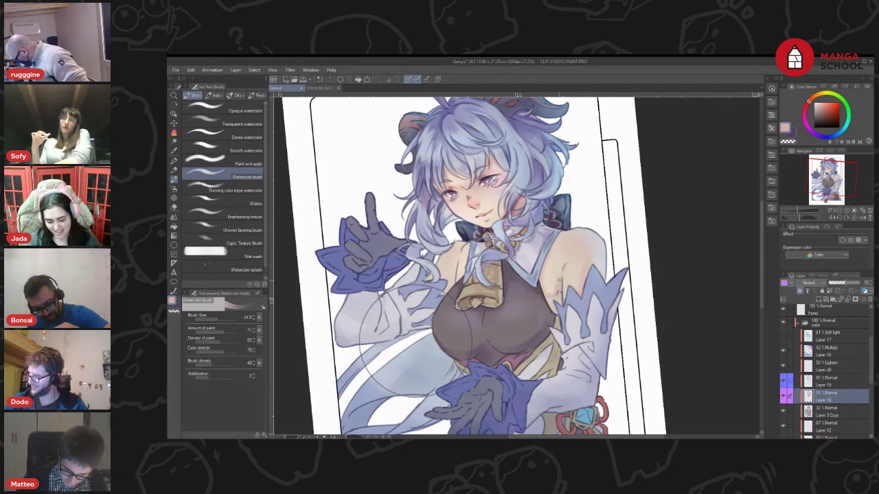
drag(598, 208, 629, 179)
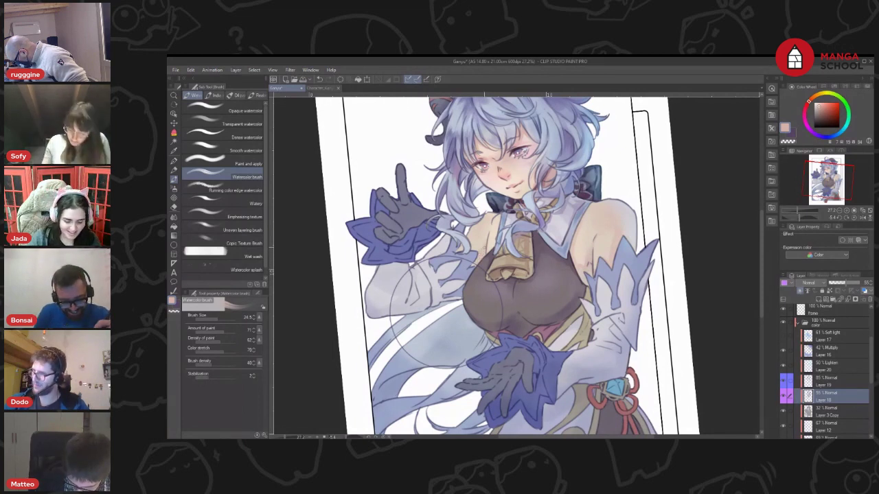
drag(429, 313, 434, 323)
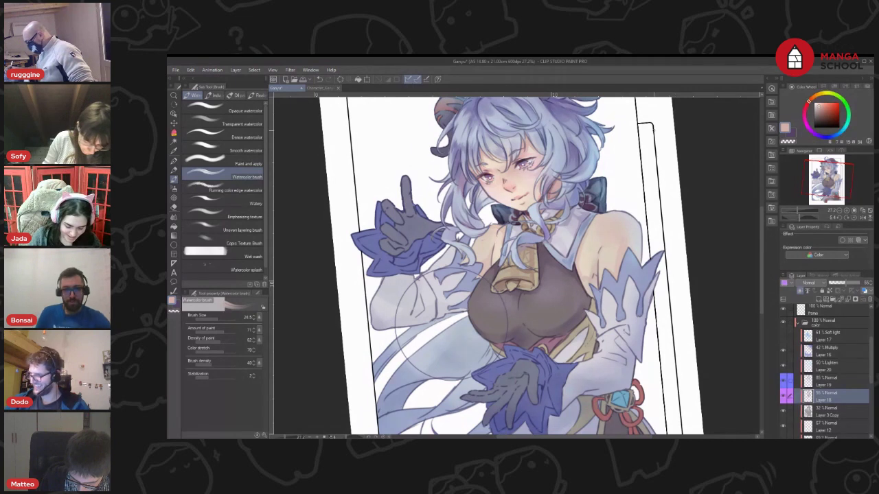
Sample the peach skin tone on the shoulder and refine the bare arm's shading with the Watercolor brush
key(i)
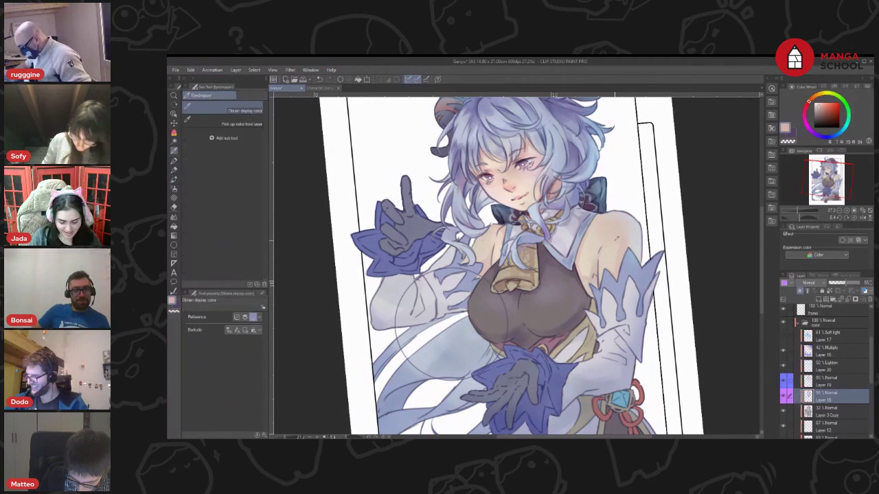
click(628, 239)
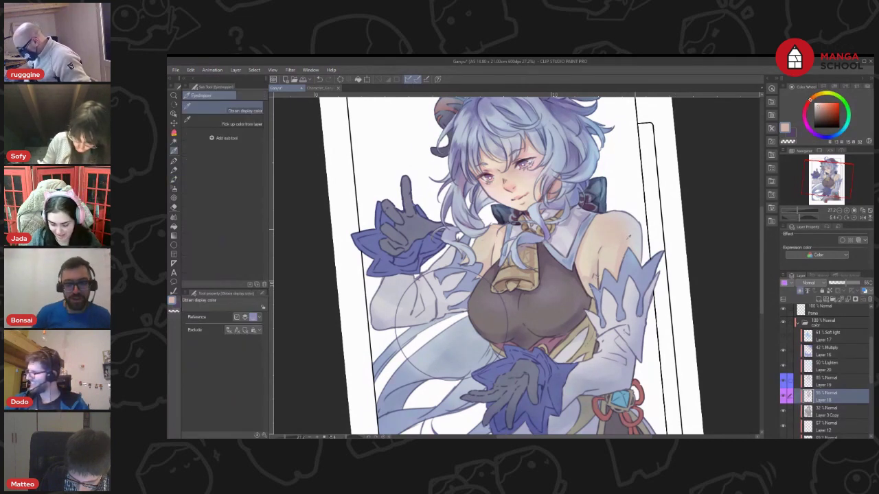
key(b)
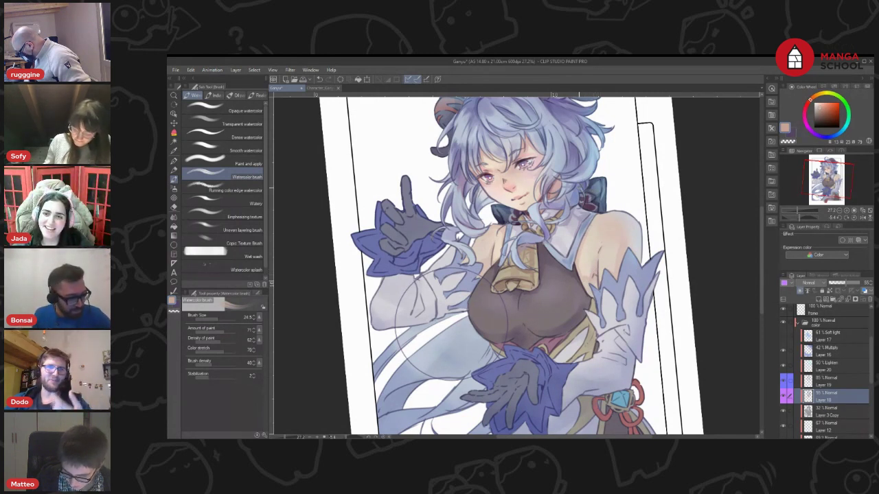
Select the Lighten layer Layer 20 and sample a pale blue near the horned character's shoulder for the Watercolor brush
drag(543, 207, 562, 237)
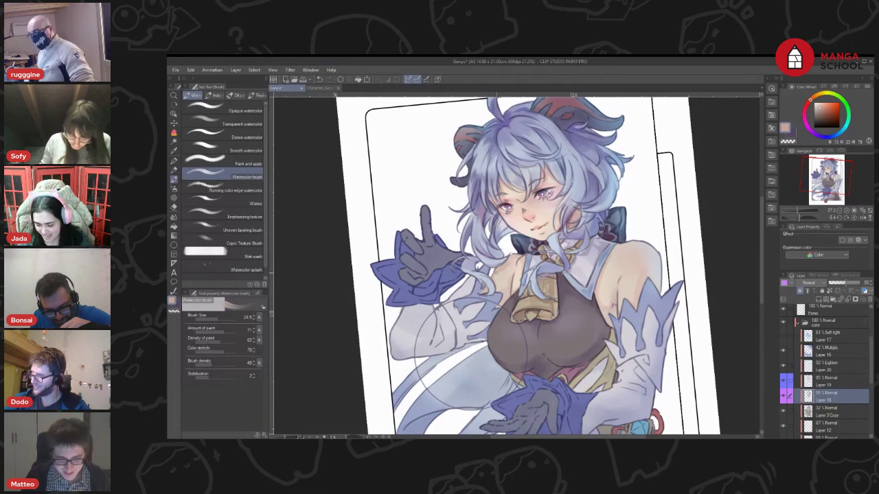
drag(655, 211, 635, 231)
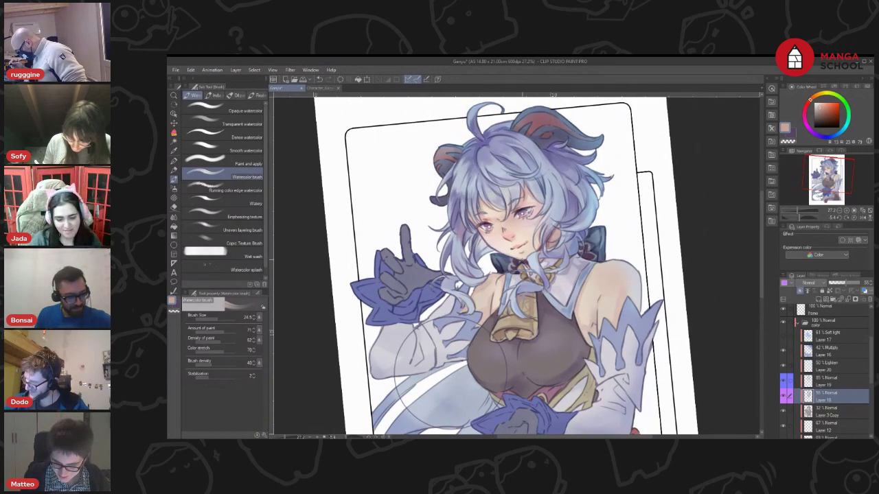
drag(671, 248, 632, 293)
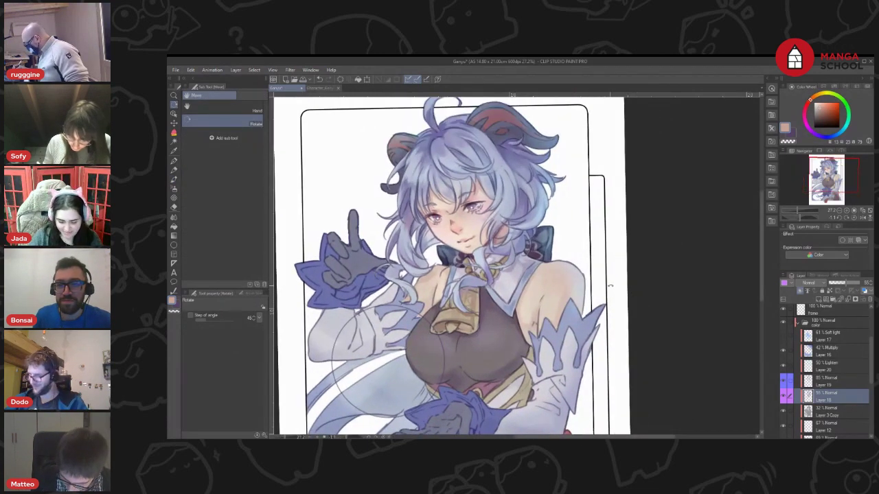
key(i)
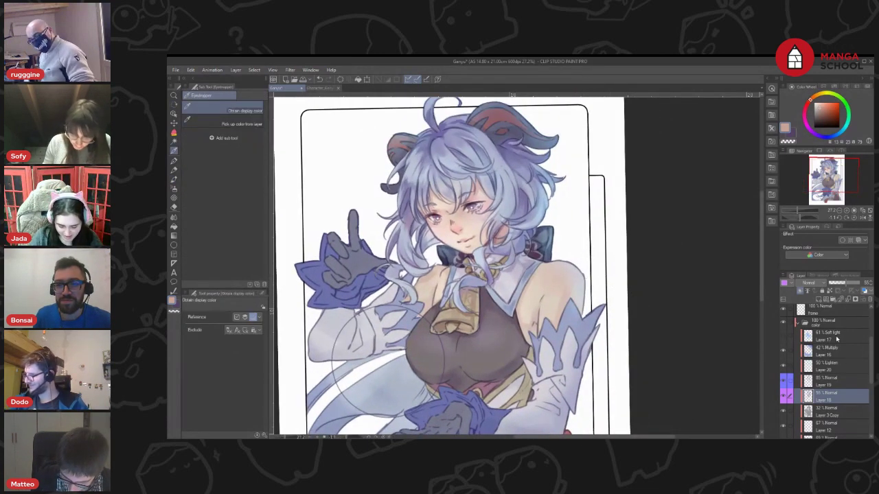
click(836, 339)
click(829, 370)
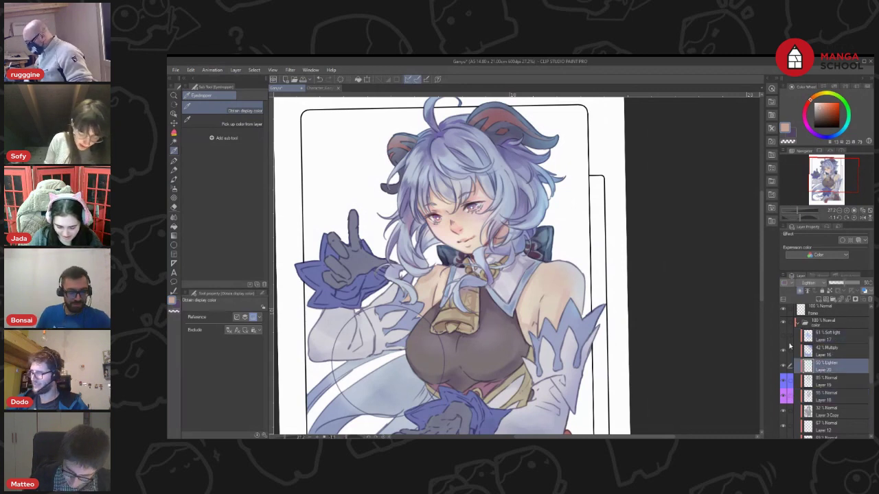
click(587, 274)
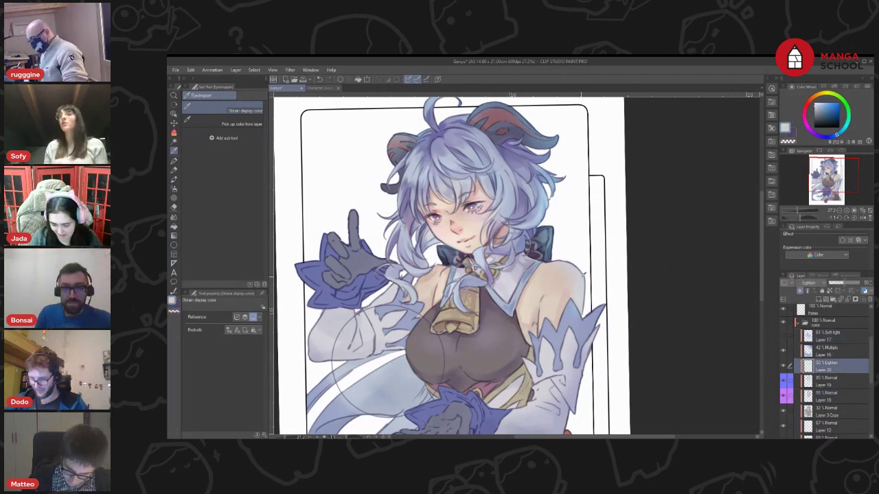
key(b)
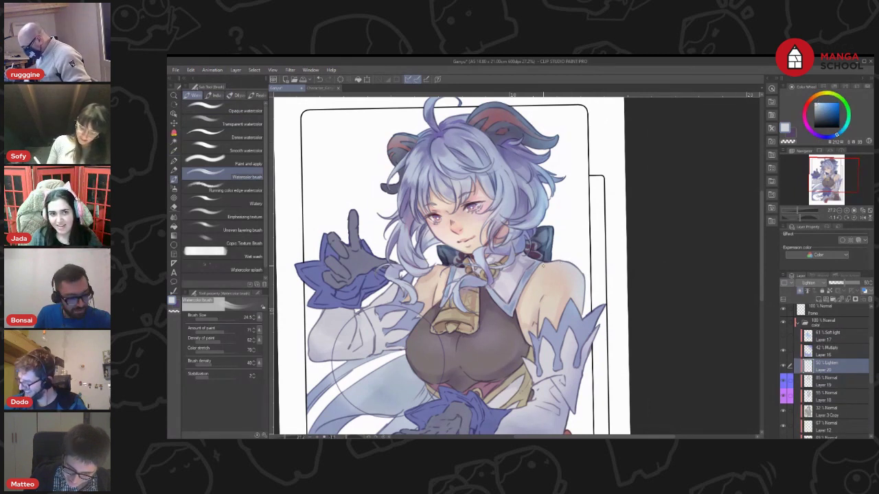
Add a new Normal layer above Layer 20 and paint pale blue highlights on the bare shoulder with the Watercolor brush
key(p)
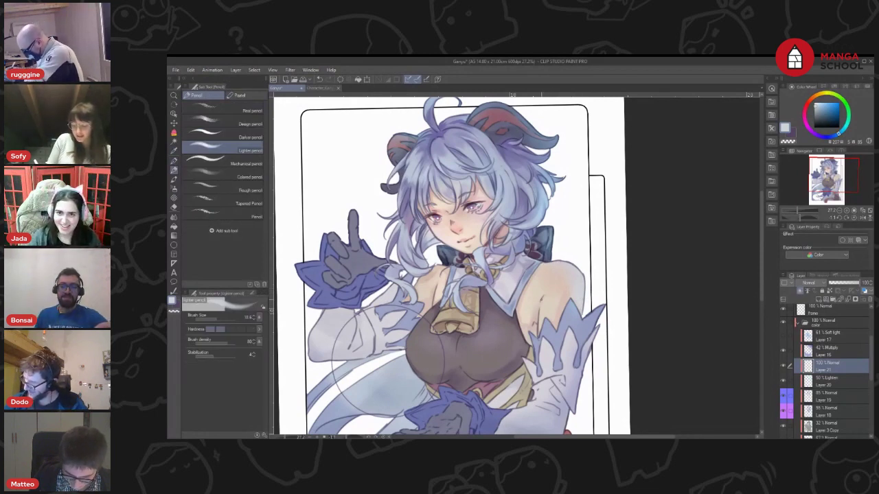
key(b)
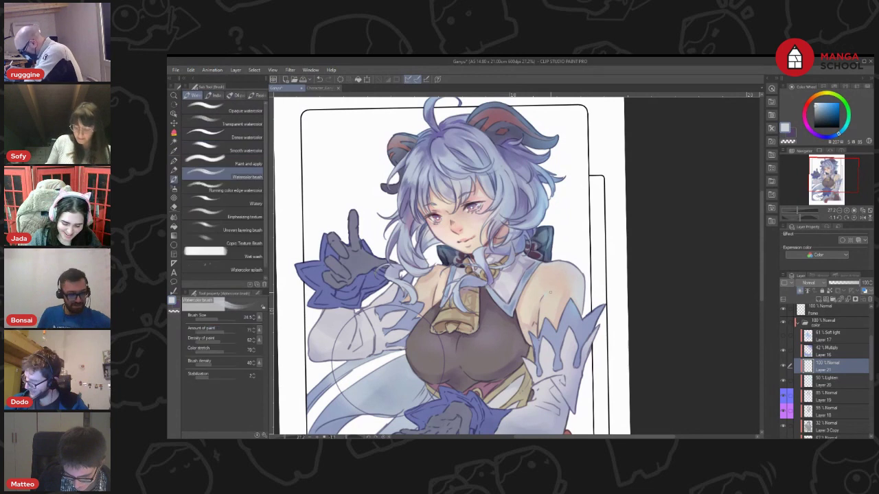
scroll(574, 260, up, 1)
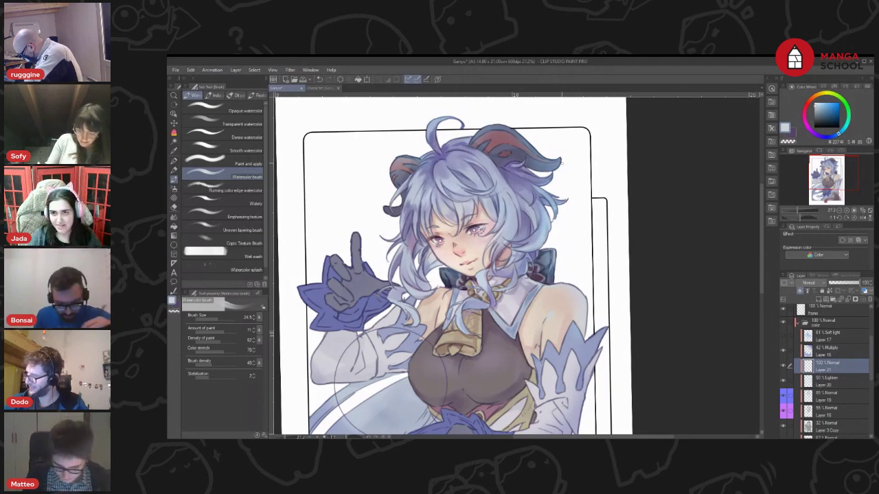
scroll(366, 398, up, 2)
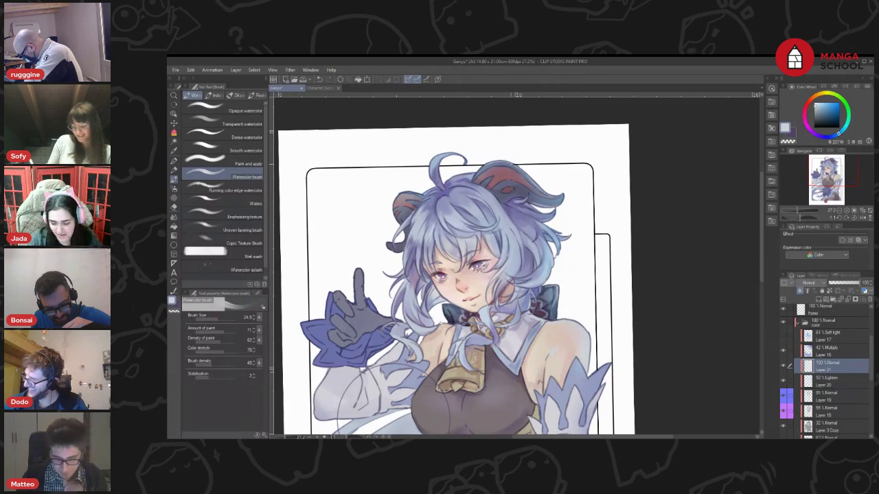
drag(536, 142, 570, 152)
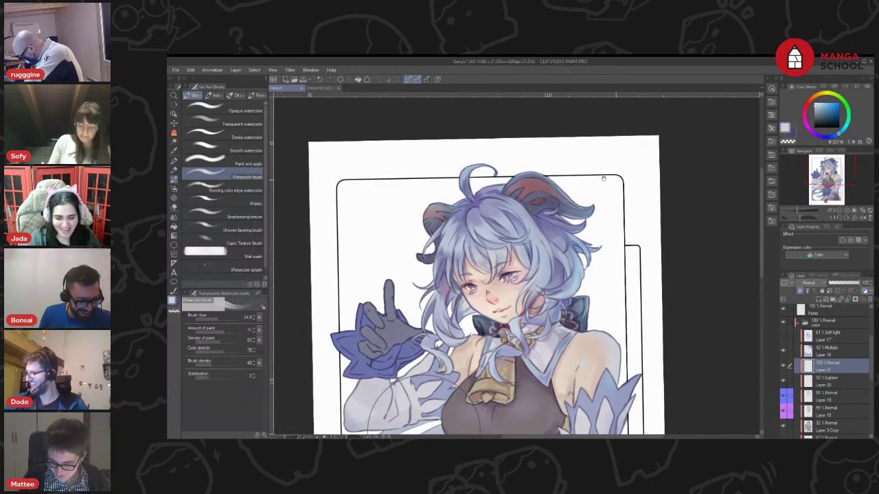
drag(535, 206, 517, 224)
Select Layer 19 and sample a muted blue-violet beside the larger horn for the Watercolor brush
click(840, 397)
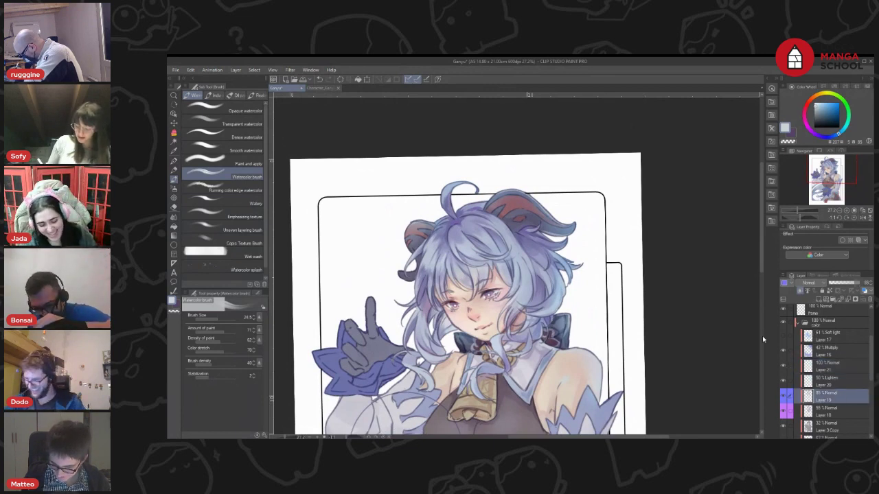
key(i)
click(515, 221)
drag(565, 202, 567, 217)
key(b)
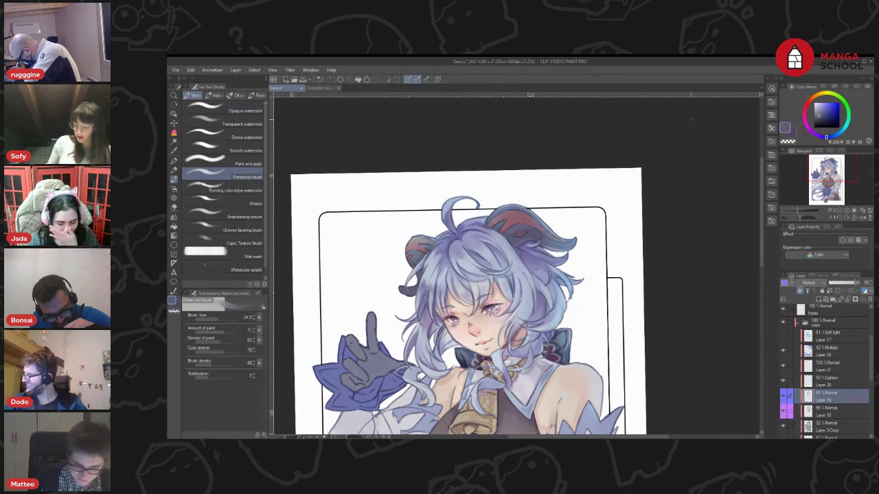
Shift the colour to a muted purple and shade around the horns with the Watercolor brush and Transparent watercolor brush
click(822, 117)
click(817, 136)
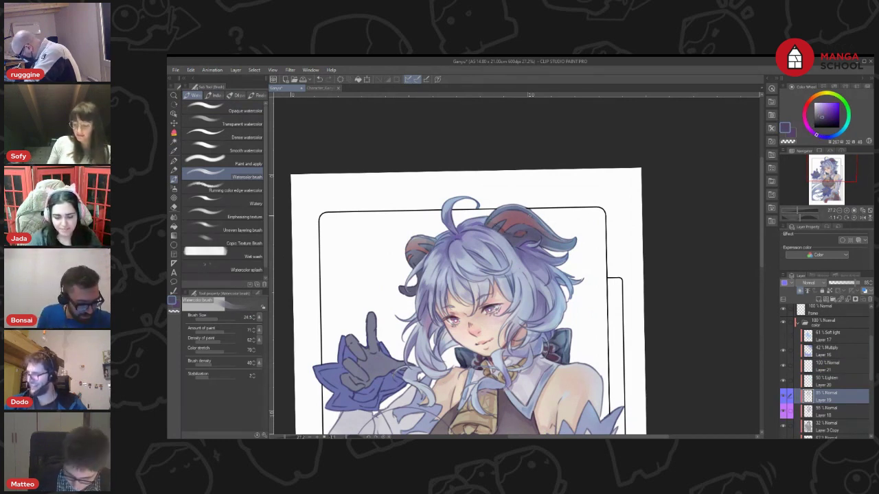
drag(826, 117, 823, 113)
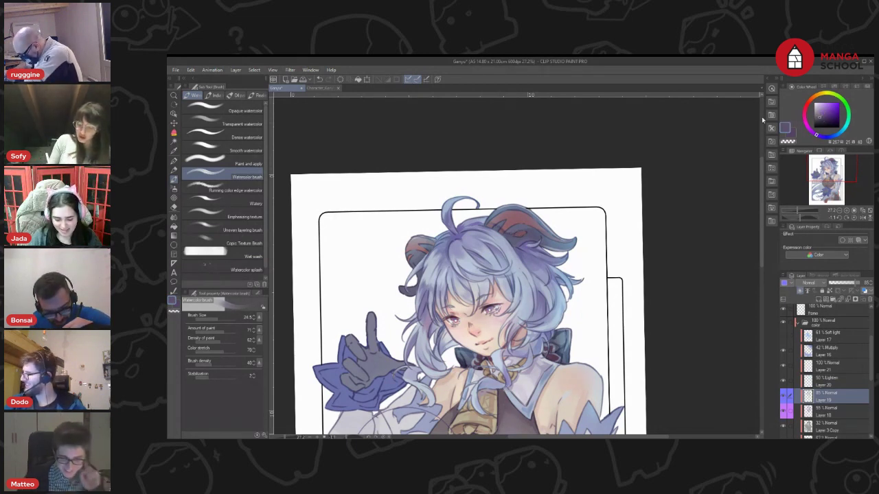
mouse_move(817, 136)
mouse_down()
mouse_move(825, 136)
mouse_move(804, 123)
mouse_move(809, 129)
mouse_up()
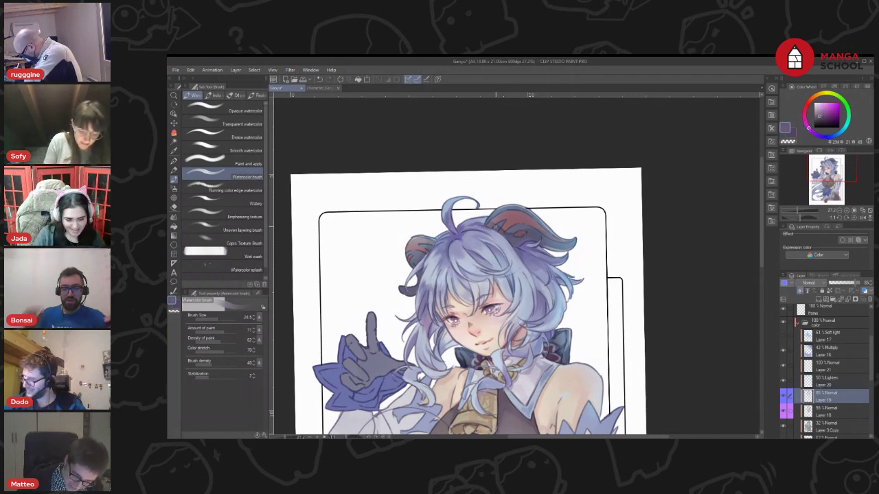
click(241, 124)
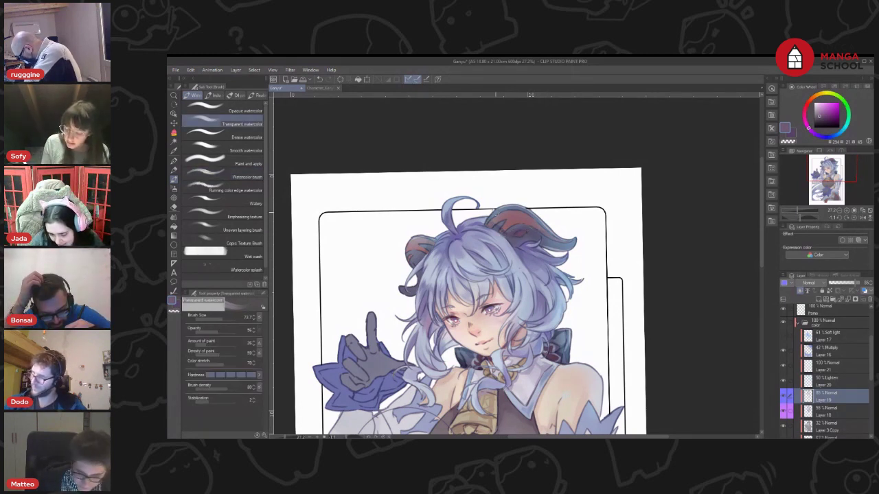
click(233, 176)
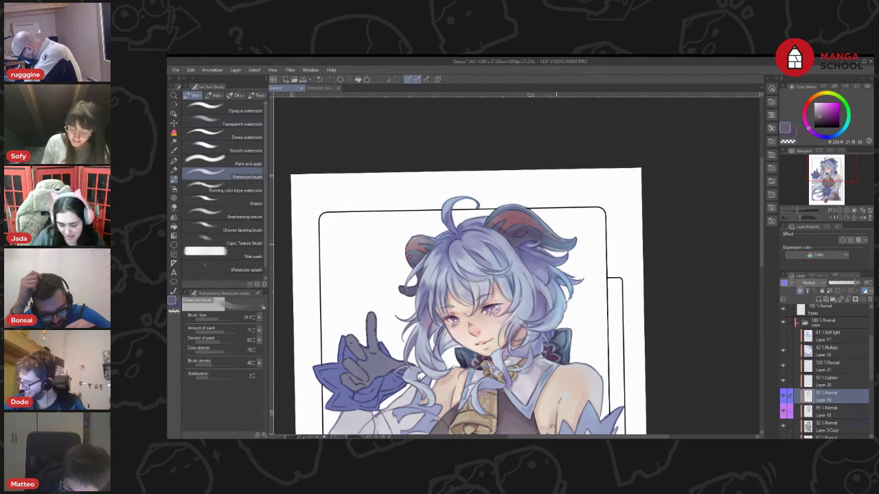
drag(595, 184, 623, 171)
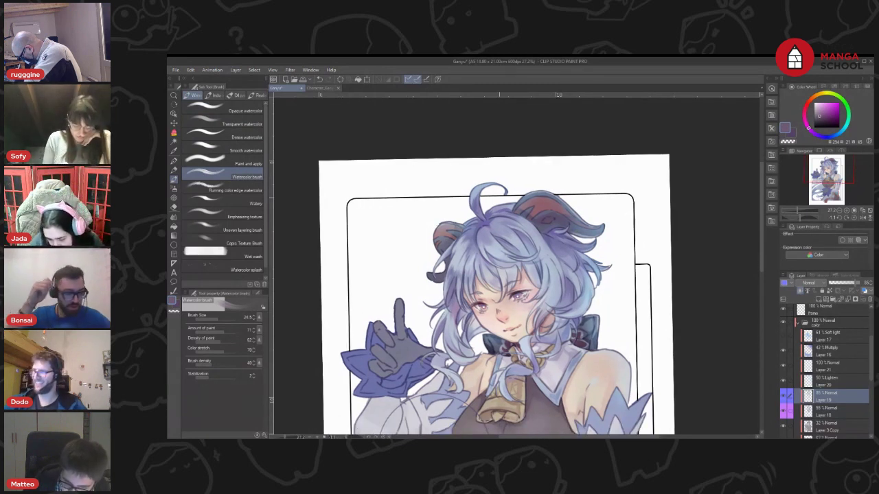
Return to Layer 18, sample a muted blue from the hair, and paint the spiky upper edge of the sleeve with the Watercolor brush
mouse_move(678, 231)
mouse_down()
mouse_move(649, 215)
mouse_move(662, 199)
mouse_move(690, 202)
mouse_move(684, 213)
mouse_move(708, 117)
mouse_up()
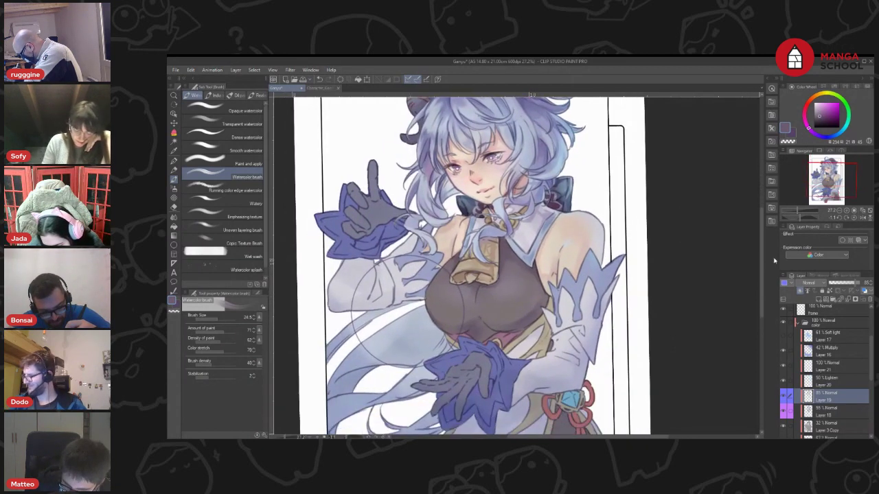
click(838, 410)
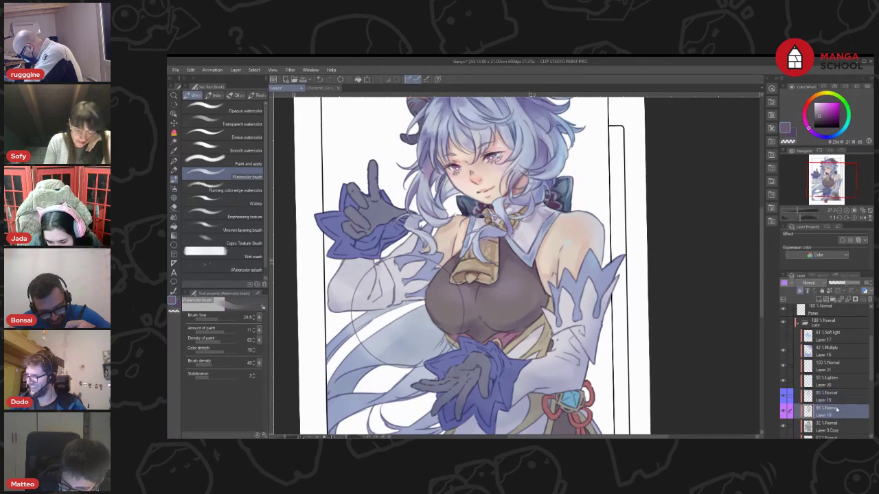
drag(708, 351, 699, 337)
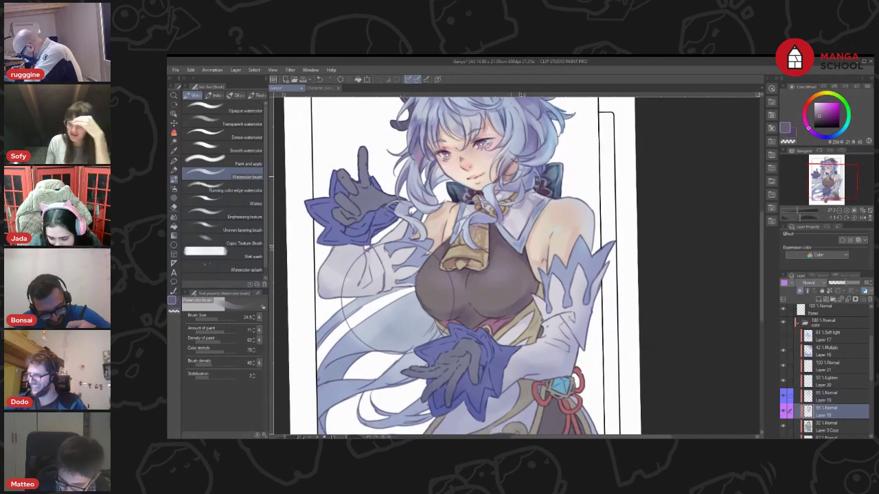
key(i)
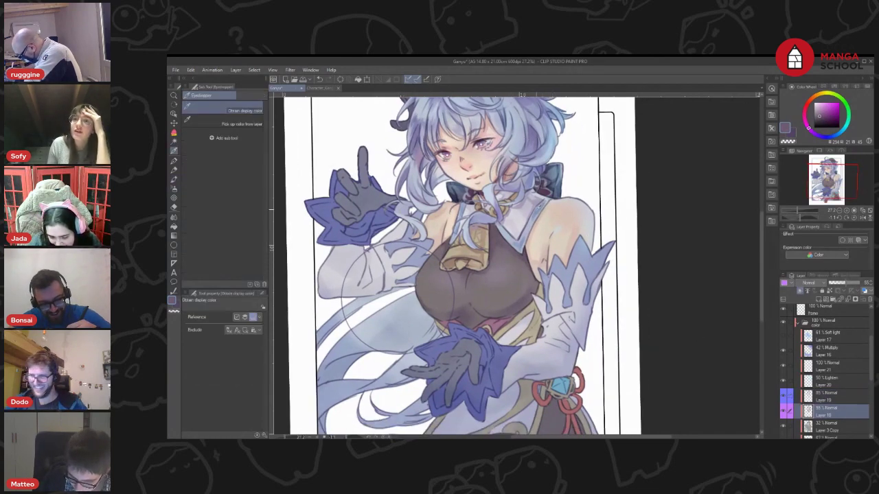
click(567, 157)
key(b)
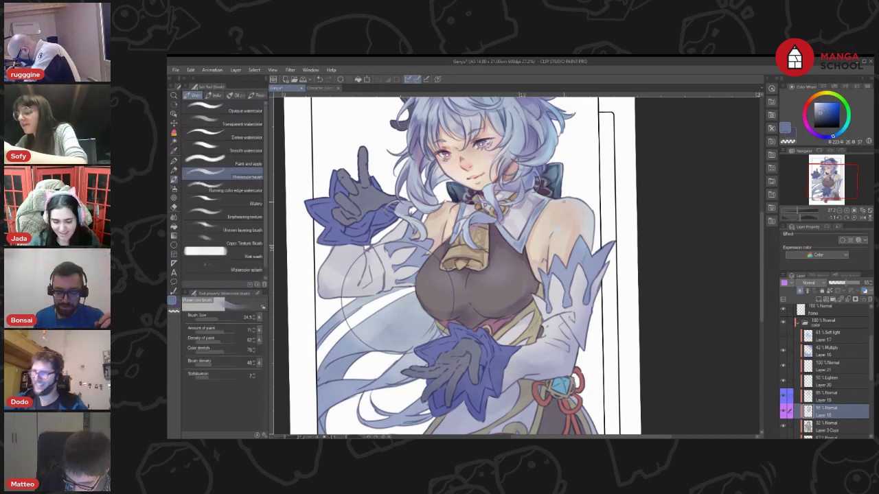
Refine the sleeve's blue spikes with the Transparent watercolor and Watercolor brushes, adjusting the blue and shifting it towards violet
click(252, 120)
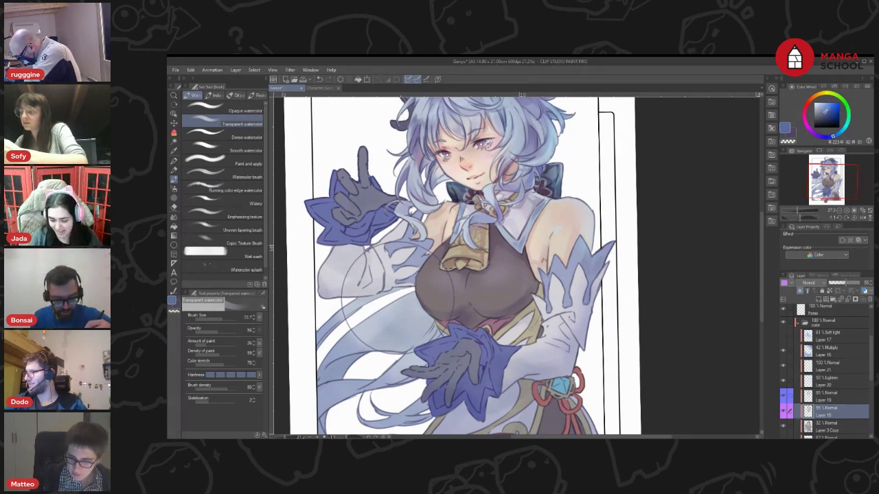
click(823, 111)
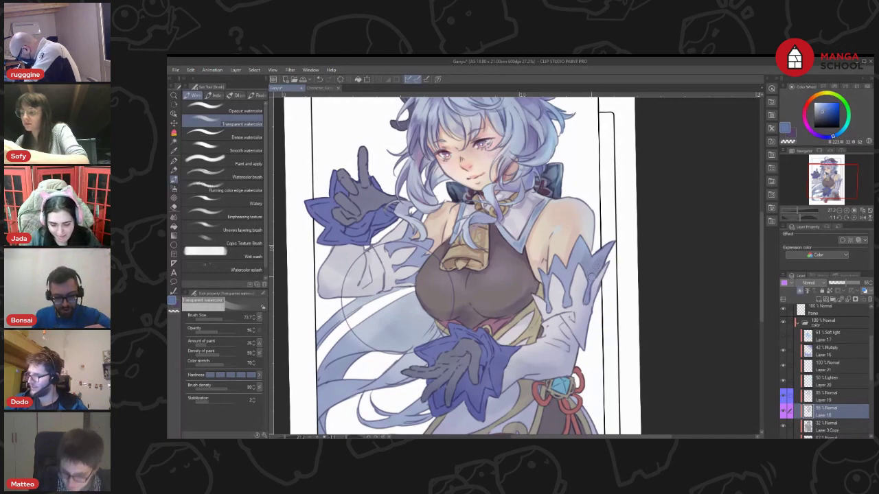
click(824, 109)
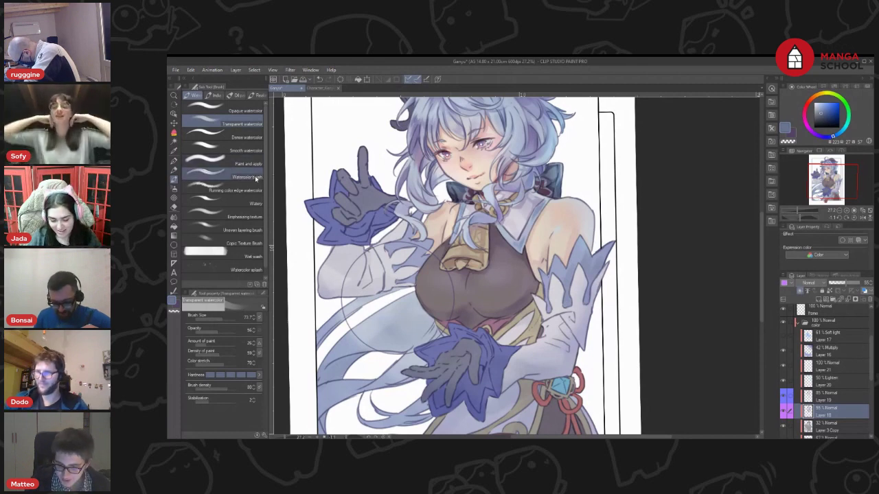
click(226, 176)
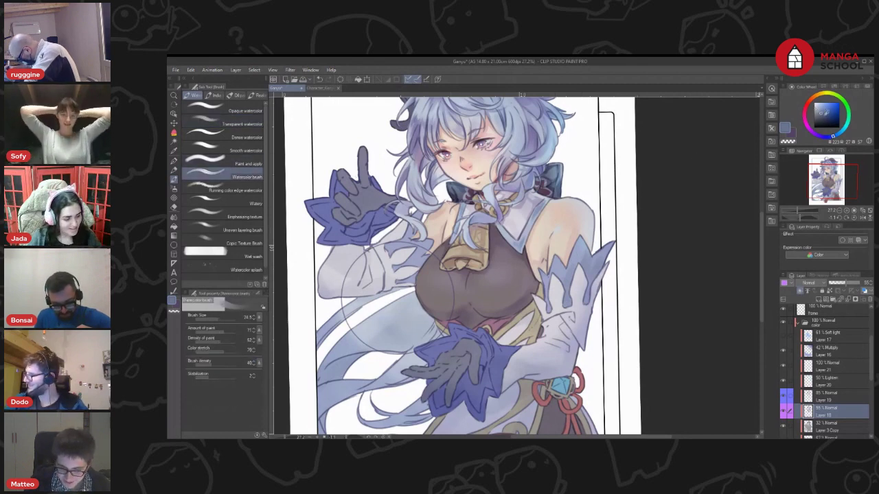
click(823, 137)
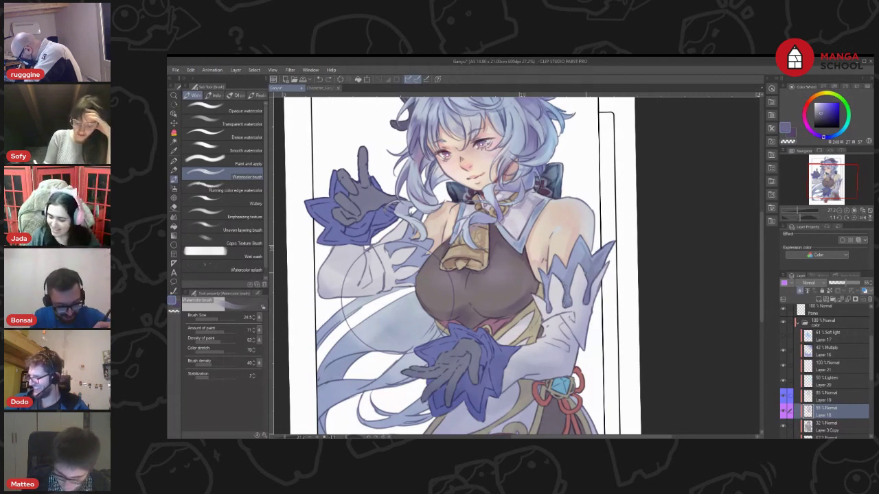
Deepen the sleeve spikes' blue-violet shading on Layer 19 with the Watercolor and Transparent watercolor brushes, and return to Layer 18
click(830, 397)
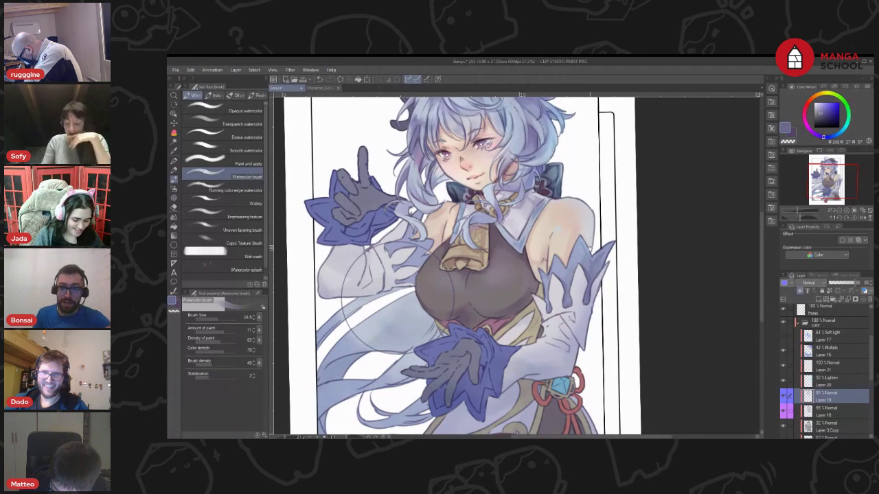
drag(579, 258, 570, 261)
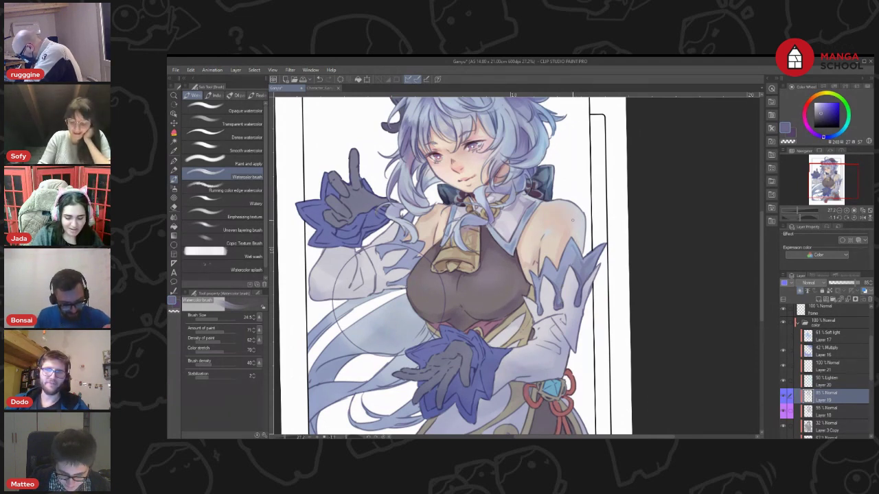
drag(572, 220, 576, 236)
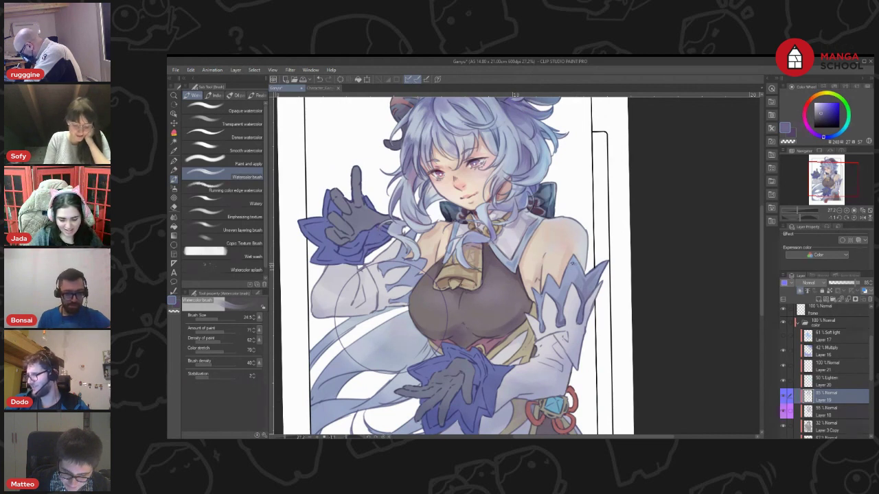
click(227, 123)
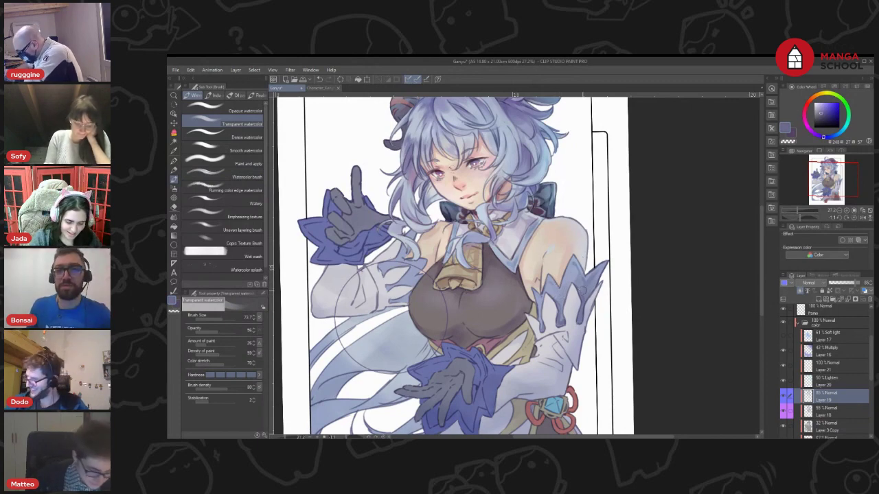
click(836, 412)
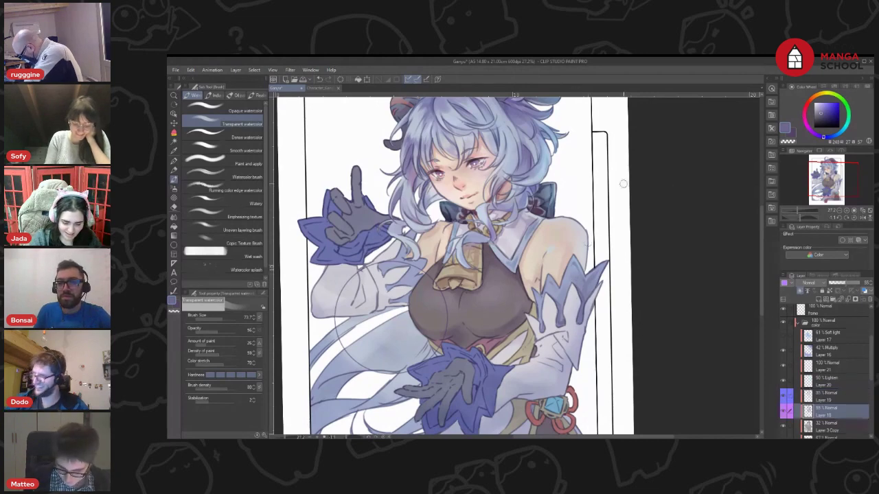
Choose the Watercolor brush, make Layer 19 active, and sample a greyish violet from the edge of the white collar
click(258, 176)
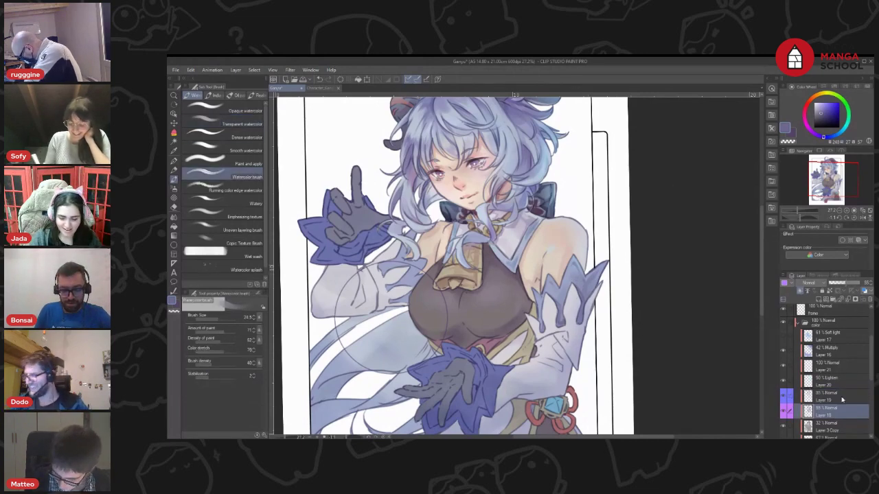
click(836, 397)
scroll(654, 264, down, 2)
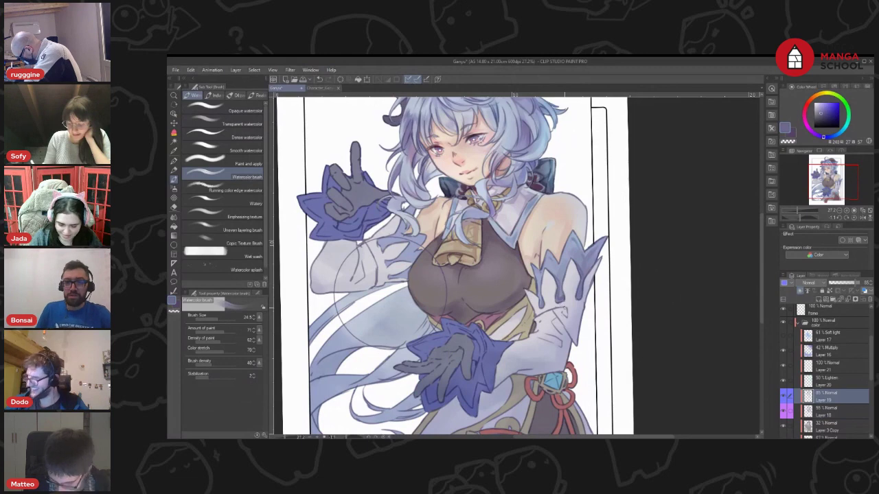
key(i)
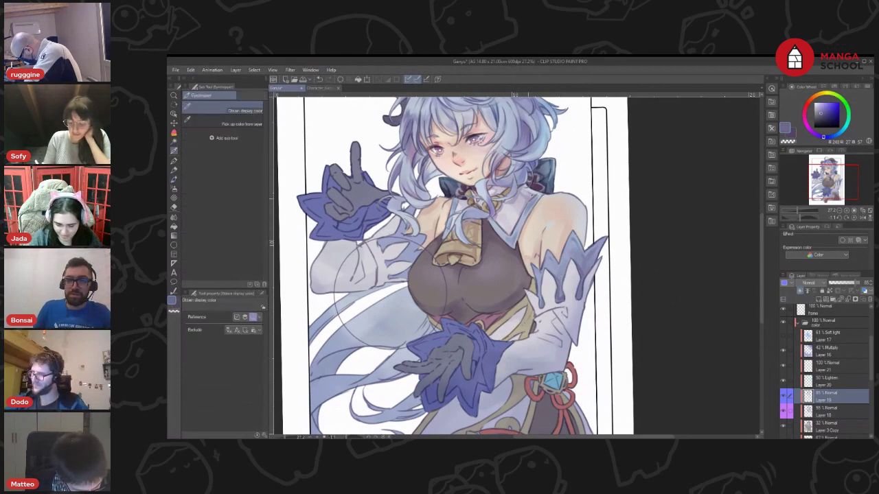
click(529, 199)
Return to Layer 18 with the Watercolor brush and set the secondary colour to a muted purple for shading the sleeve
key(r)
drag(641, 284, 634, 235)
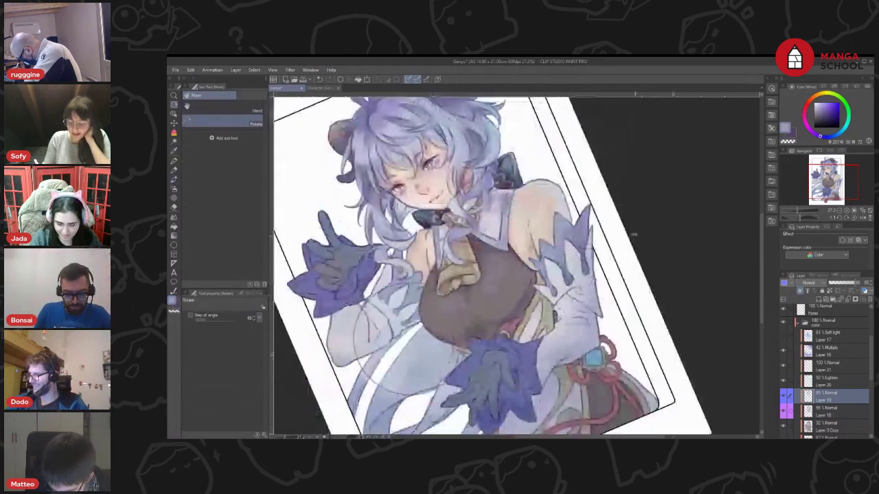
key(b)
click(839, 415)
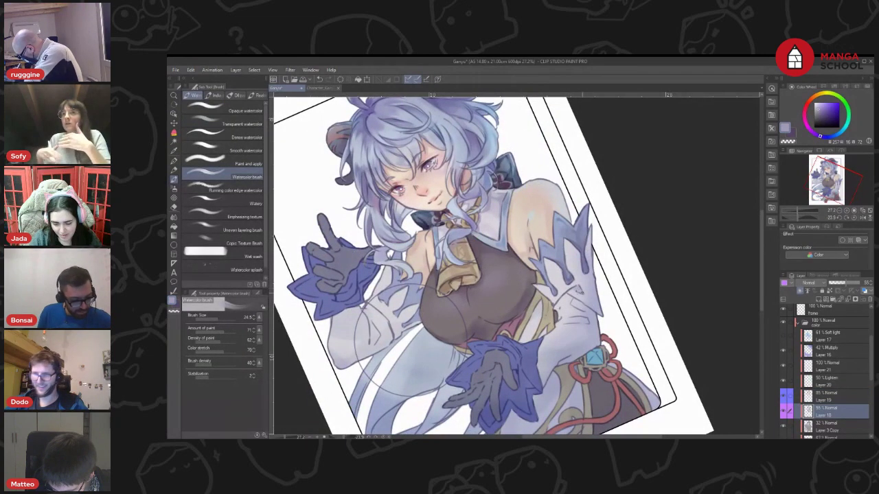
click(792, 134)
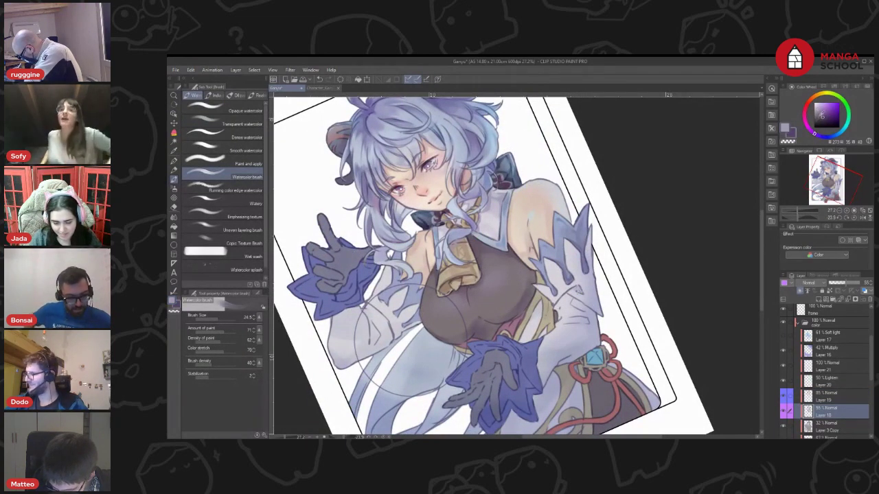
click(820, 115)
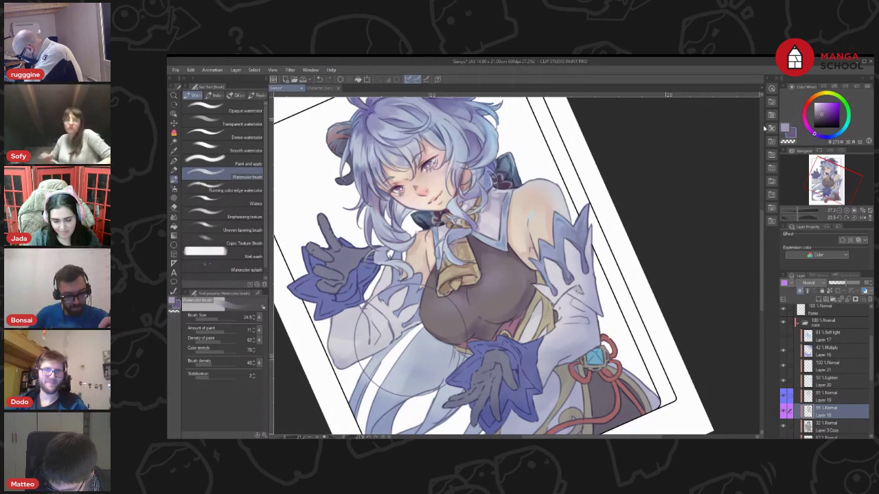
drag(584, 270, 565, 260)
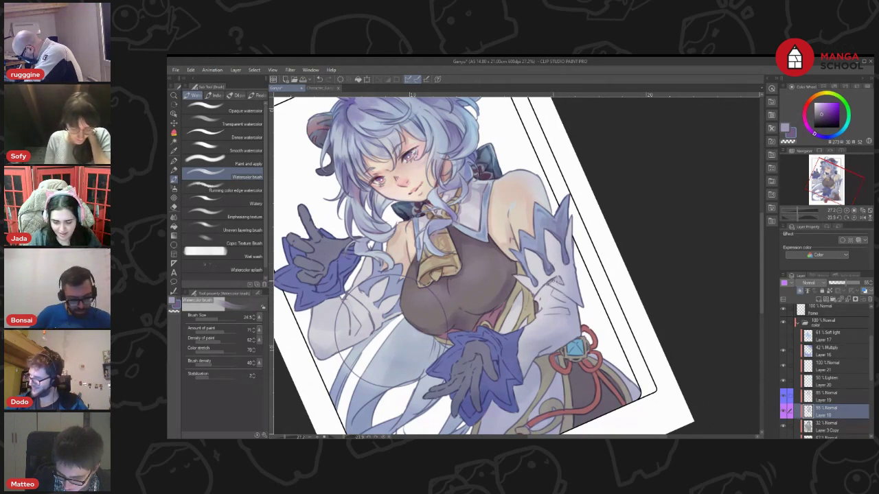
Shade the white sleeve beneath its blue spikes with the Transparent watercolor brush, alternating greyish violet and muted purple
alt+click(577, 292)
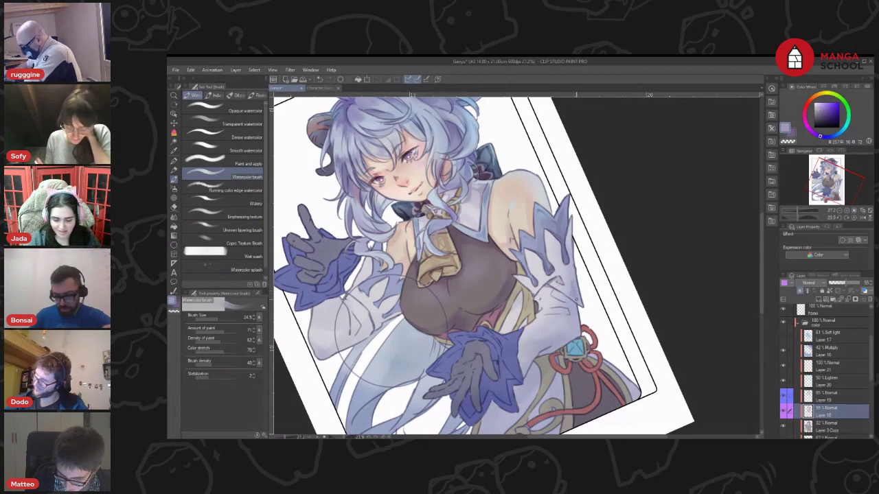
click(227, 124)
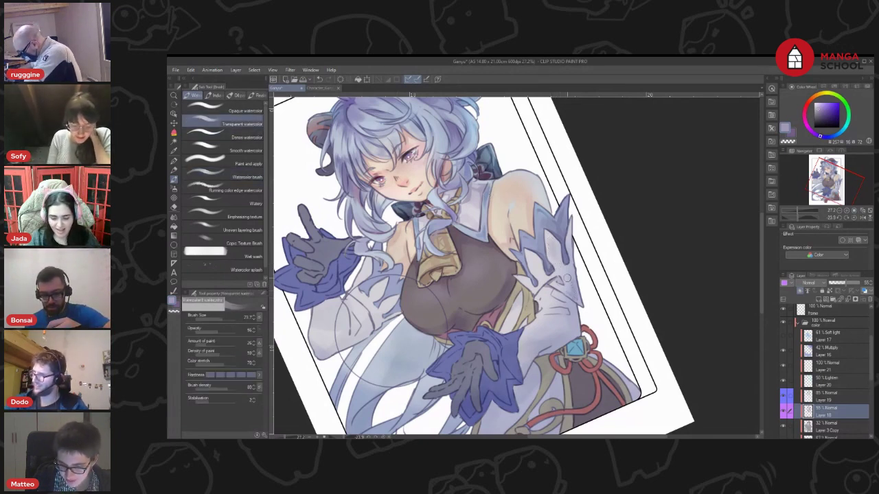
alt+click(576, 237)
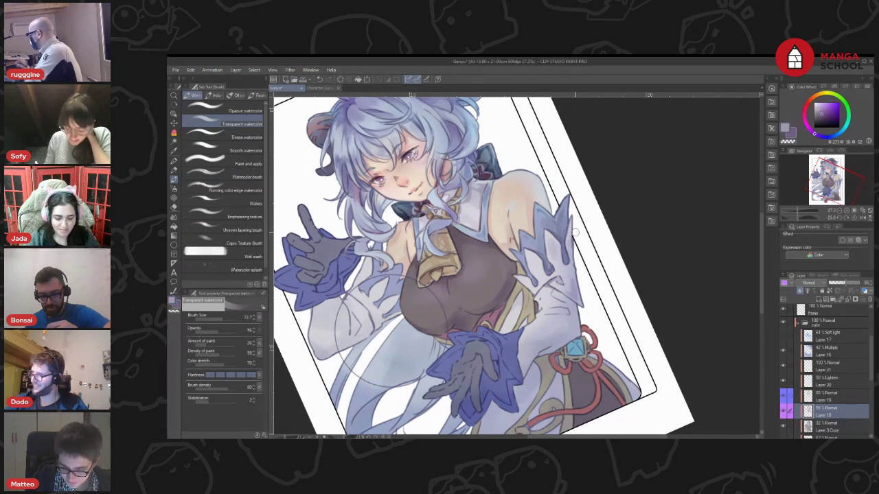
mouse_move(575, 233)
mouse_down()
mouse_move(570, 249)
mouse_move(571, 240)
mouse_up()
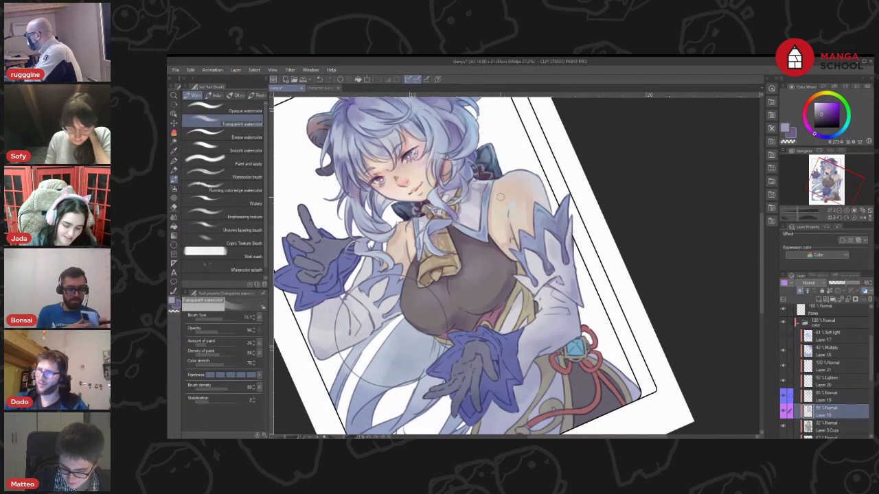
Build up the shadows between the sleeve's blue spikes with the Watercolor brush, alternating muted purple and greyish violet
click(237, 178)
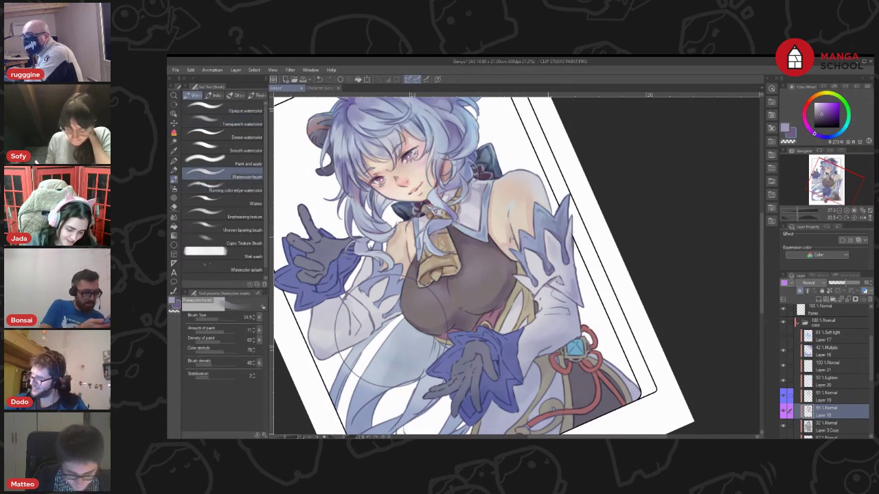
alt+click(549, 241)
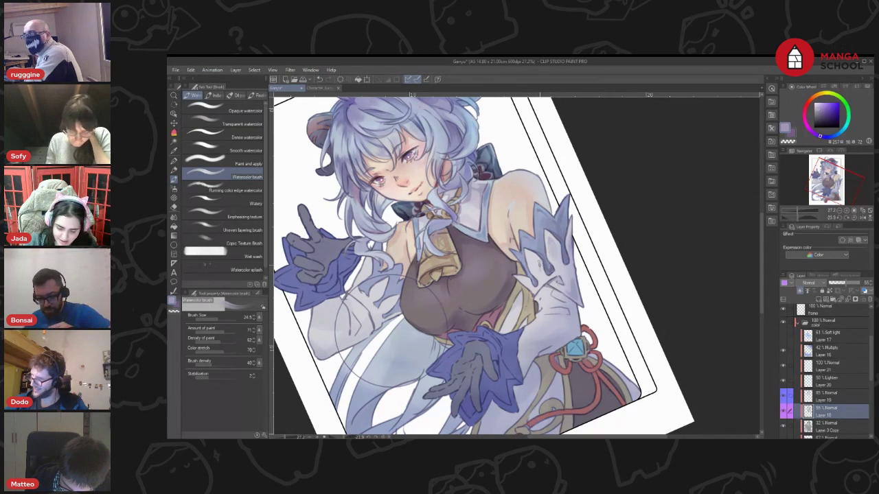
alt+click(549, 275)
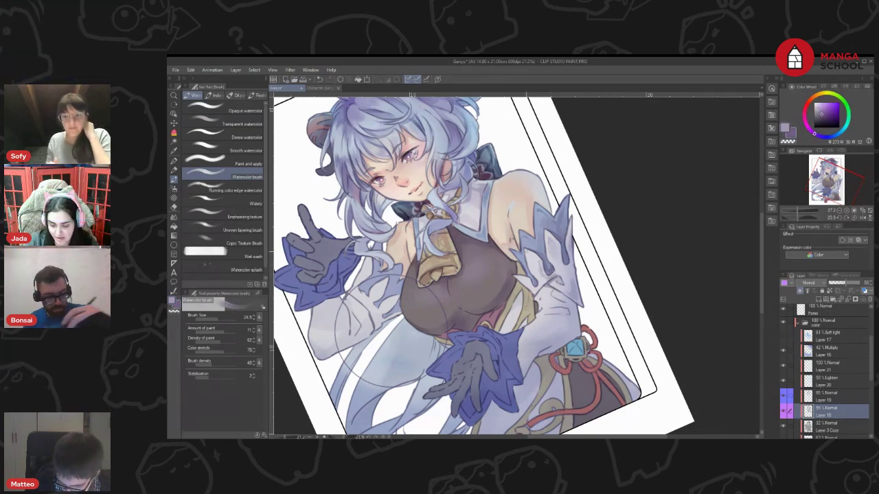
alt+click(556, 275)
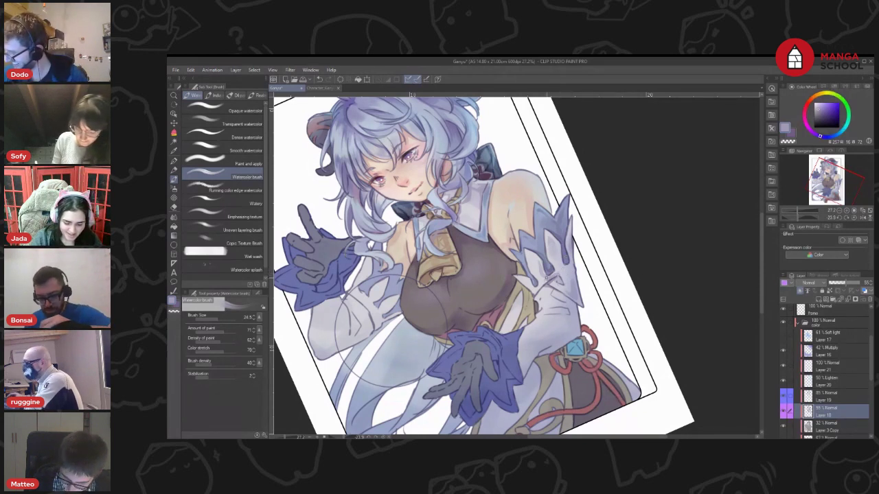
Refine the folds of the white sleeve below the spikes with the Watercolor brush, switching between greyish violet and muted purple
click(237, 123)
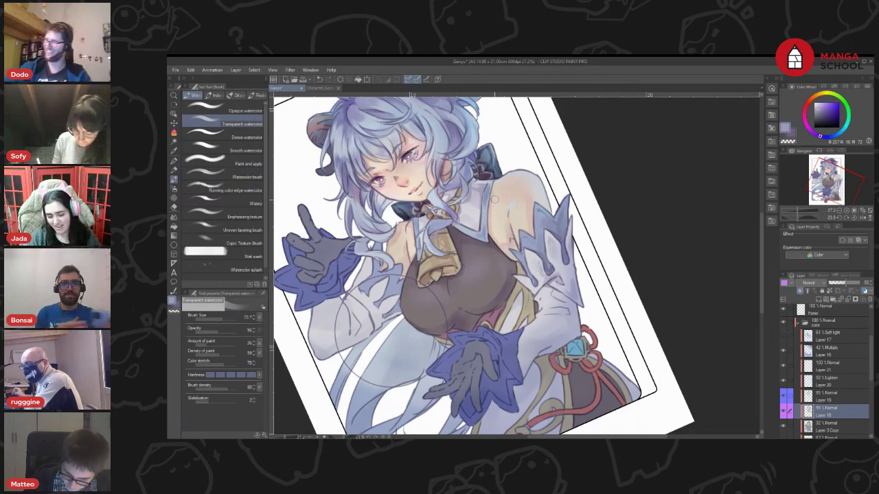
click(237, 177)
drag(525, 243, 497, 224)
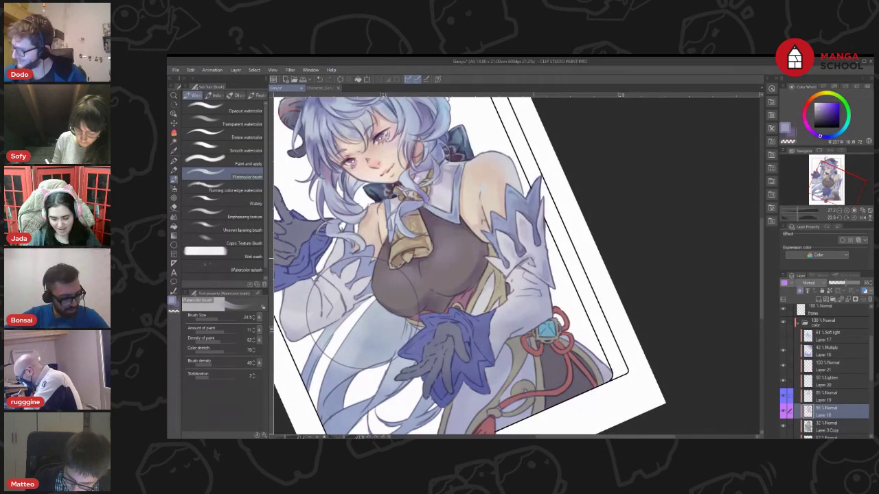
alt+click(533, 259)
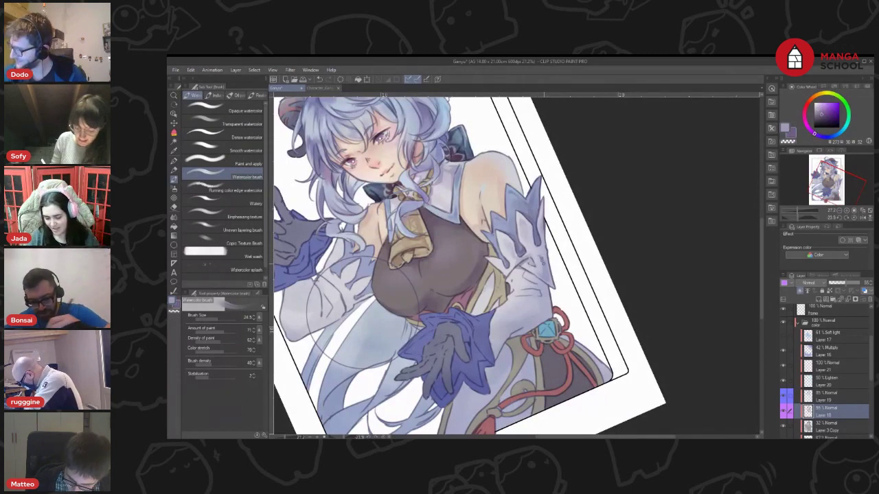
key(x)
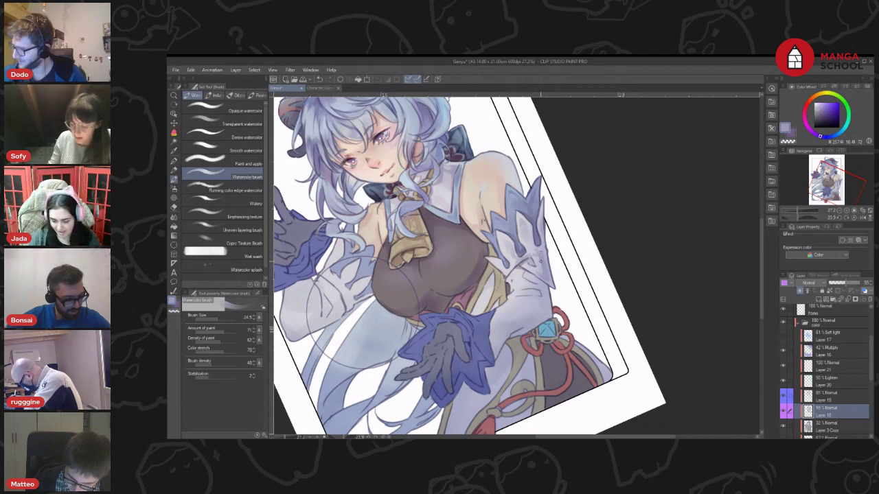
alt+click(536, 279)
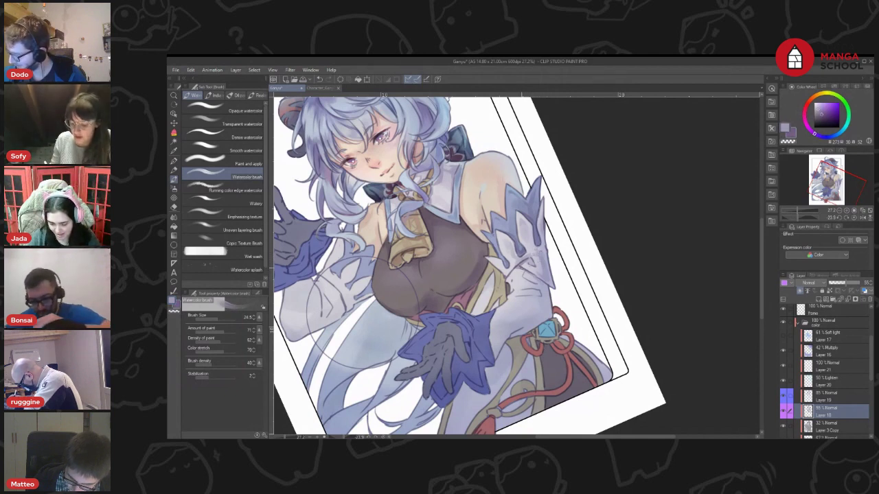
Shade the elbow folds of the white sleeve with the Watercolor brush, alternating sampled light and darker lavender tones
alt+click(538, 280)
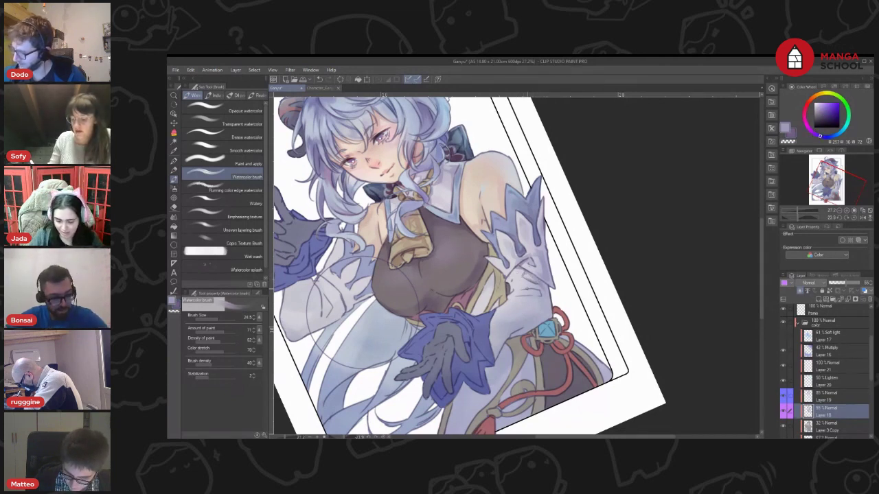
alt+click(517, 292)
drag(519, 293, 527, 292)
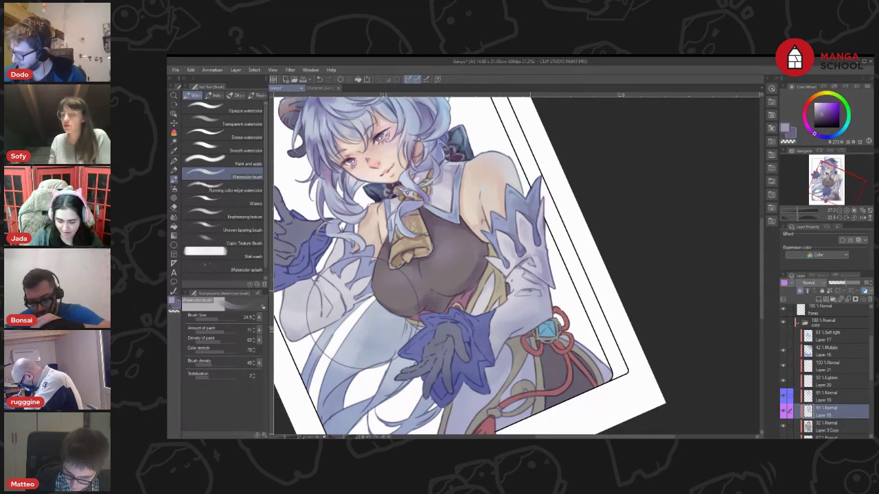
alt+click(533, 292)
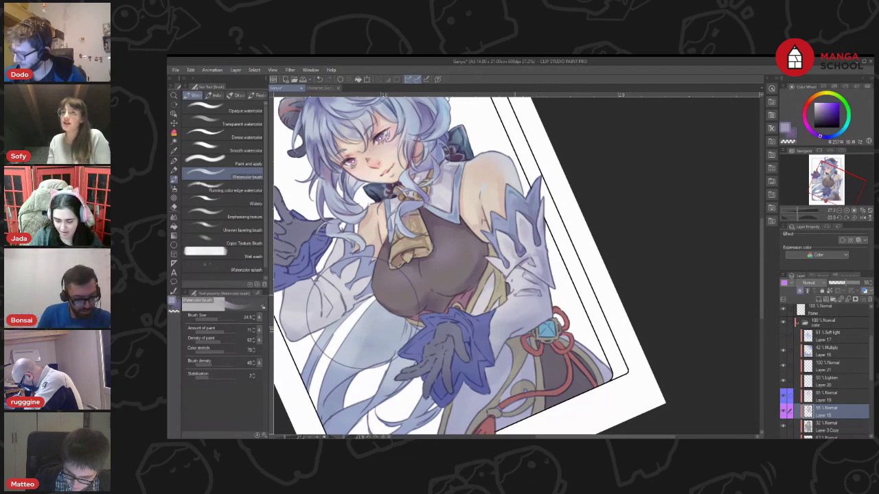
alt+click(515, 294)
drag(515, 296, 529, 295)
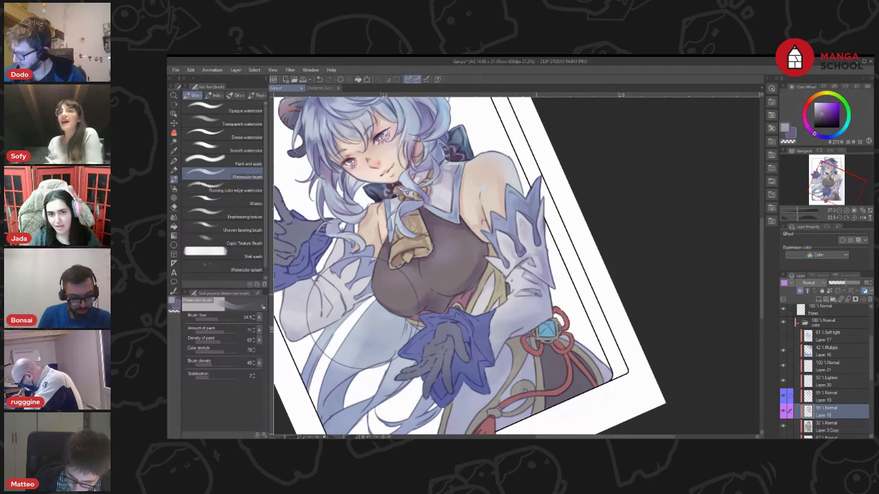
alt+click(535, 294)
key(x)
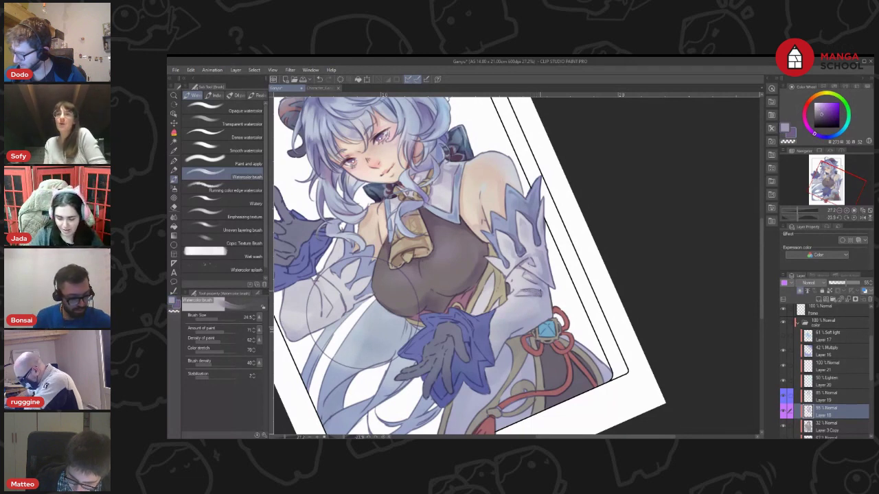
key(x)
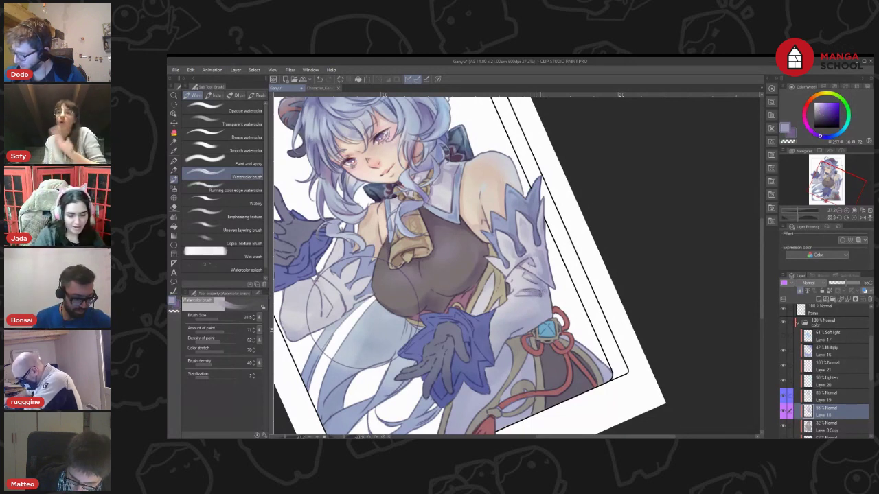
Sample the darker lavender from the sleeve's forearm and set the Watercolor brush size to 10.6
key(r)
mouse_move(541, 297)
mouse_down()
mouse_move(558, 163)
mouse_move(554, 192)
mouse_up()
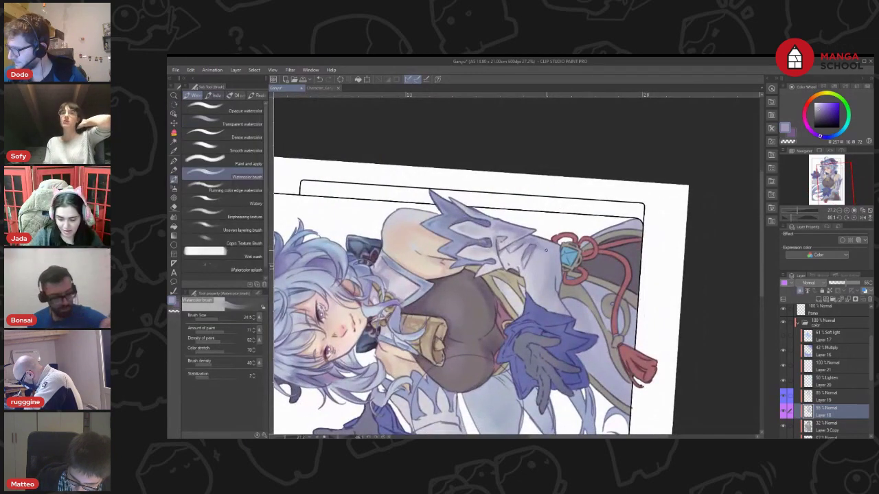
click(225, 321)
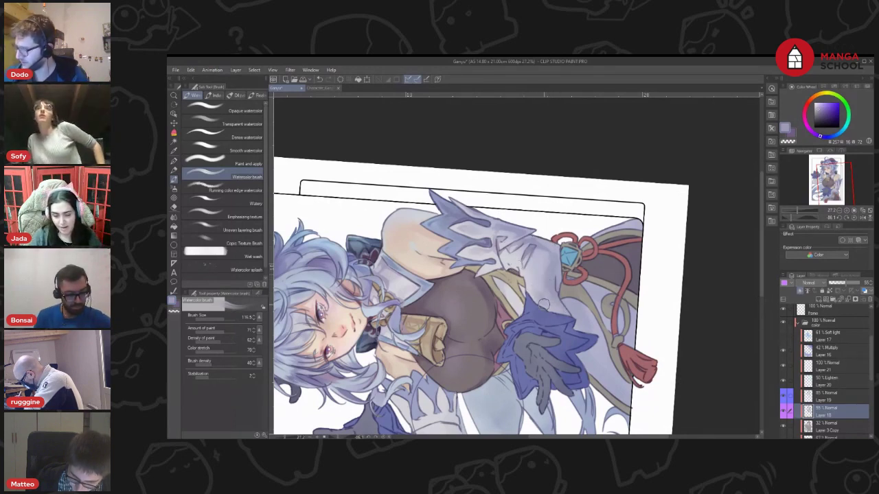
click(227, 125)
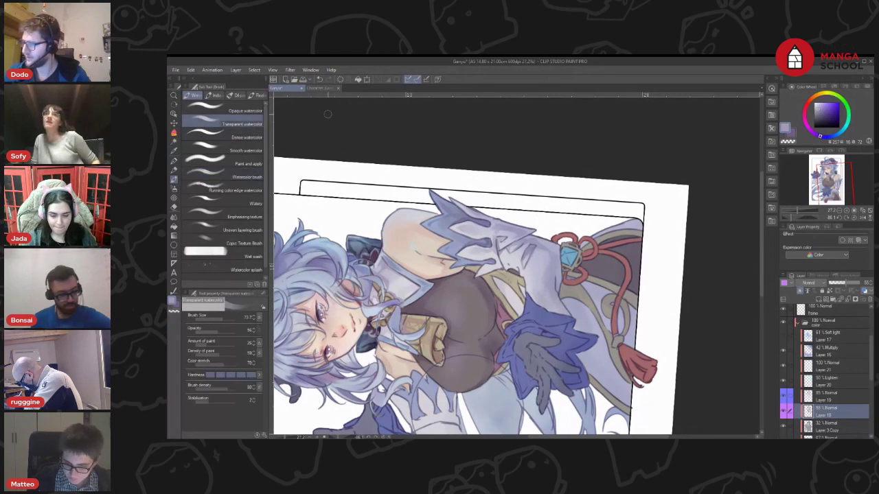
click(226, 176)
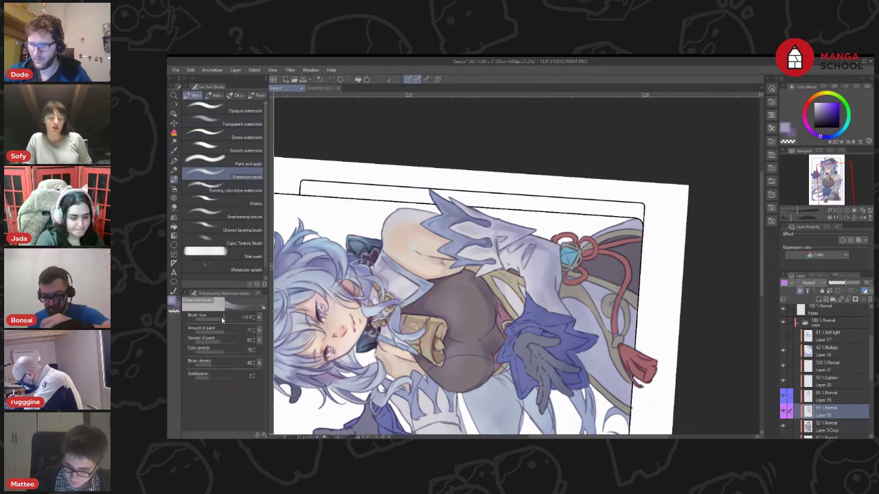
click(221, 320)
alt+click(555, 286)
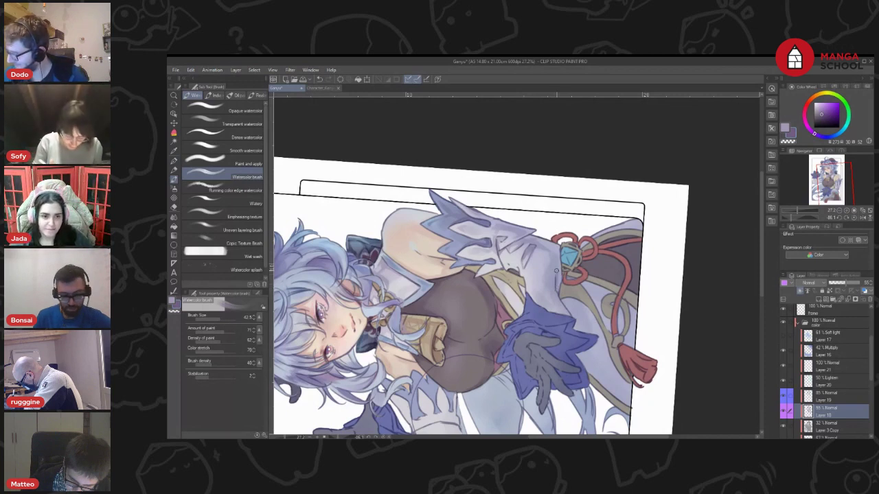
click(220, 321)
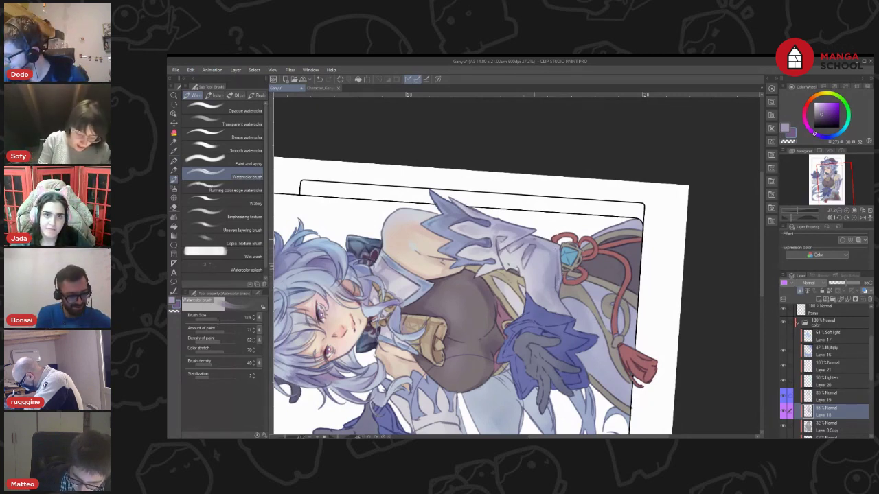
Paint fine fold shading on the sleeve's forearm and elbow, alternating the light and darker lavender colours
key(r)
mouse_move(650, 286)
mouse_down()
mouse_move(579, 385)
mouse_move(513, 400)
mouse_up()
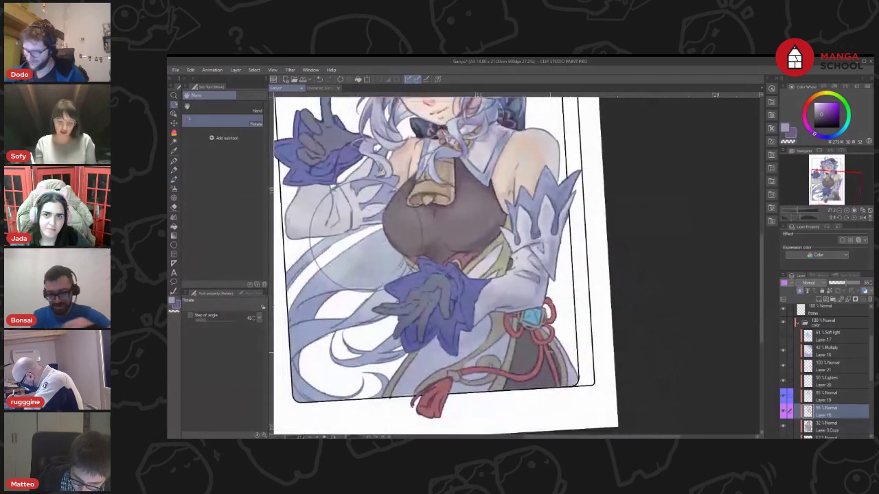
key(b)
alt+click(536, 301)
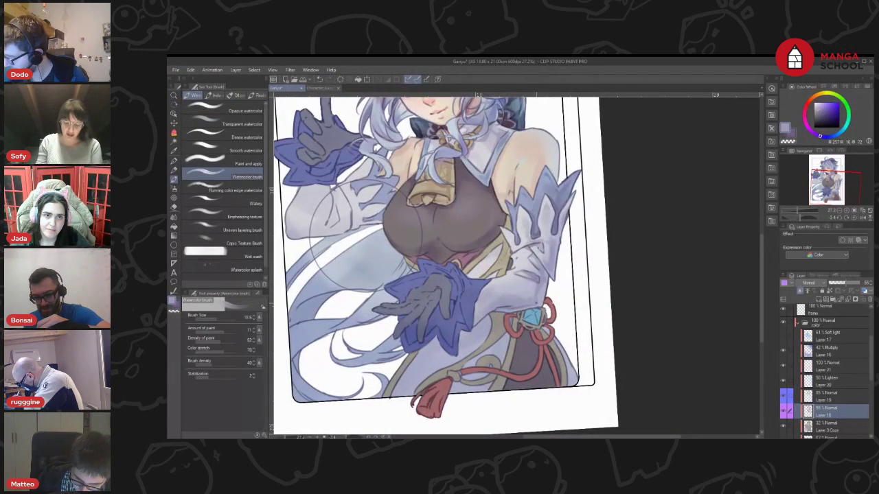
key(x)
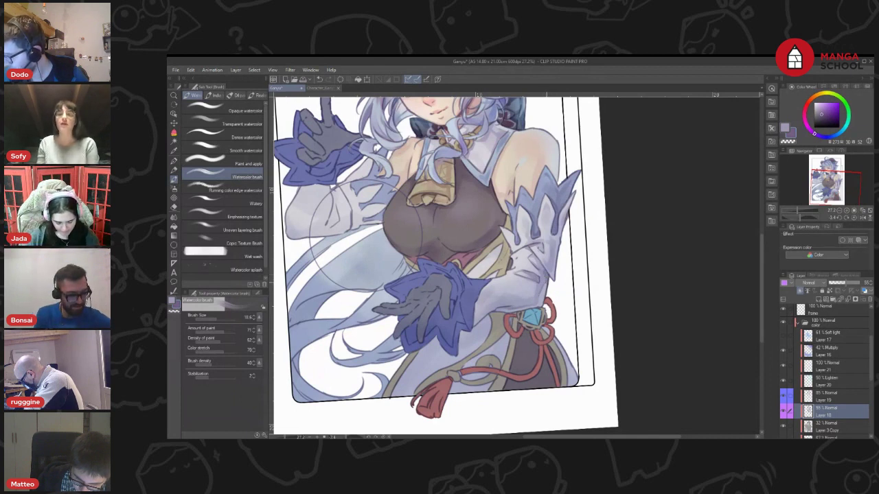
key(x)
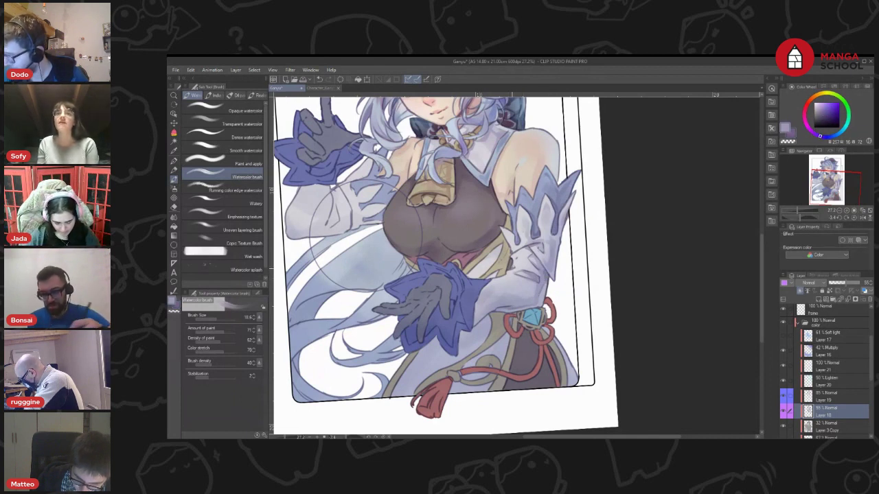
key(x)
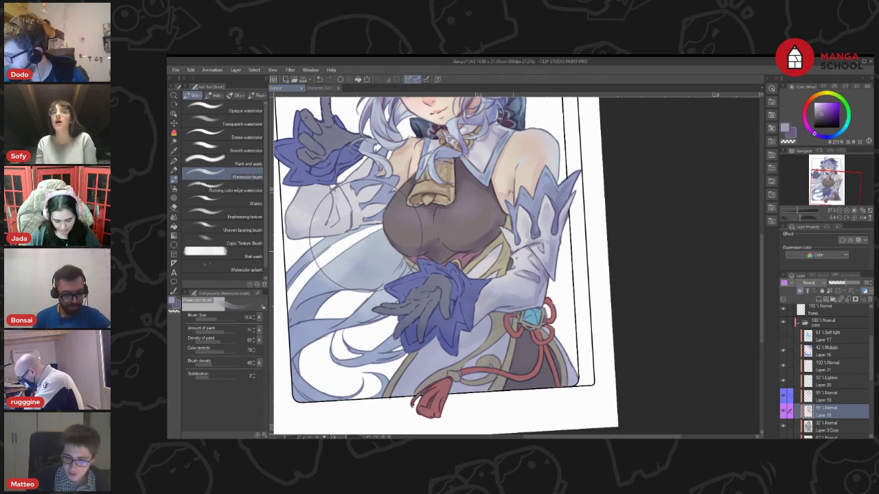
key(x)
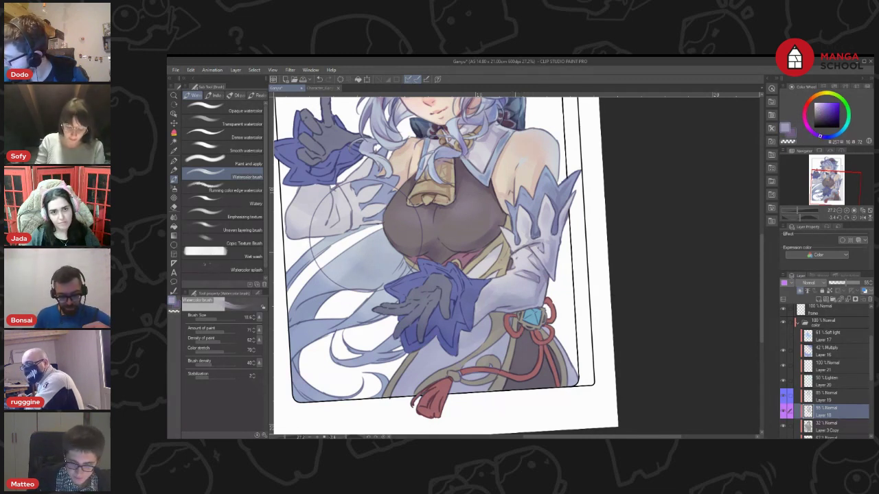
key(x)
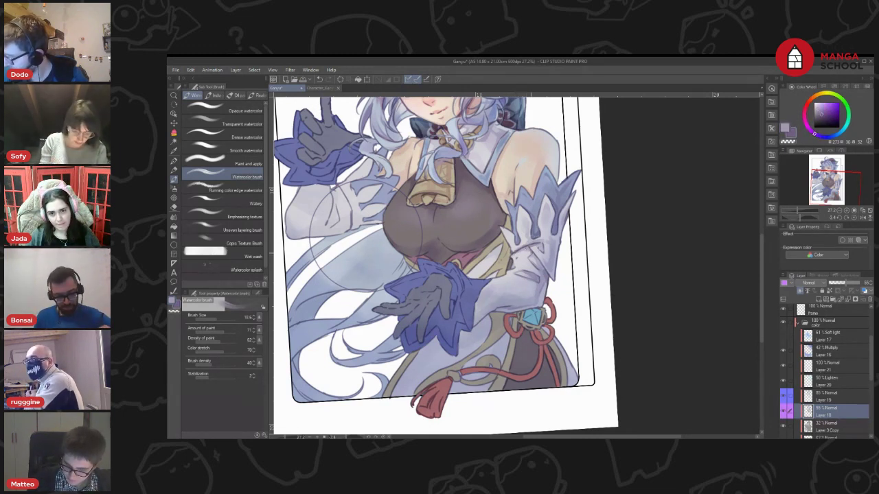
Refine the creases along the sleeve's inner elbow, switching between the two lavender colours
drag(355, 231, 339, 226)
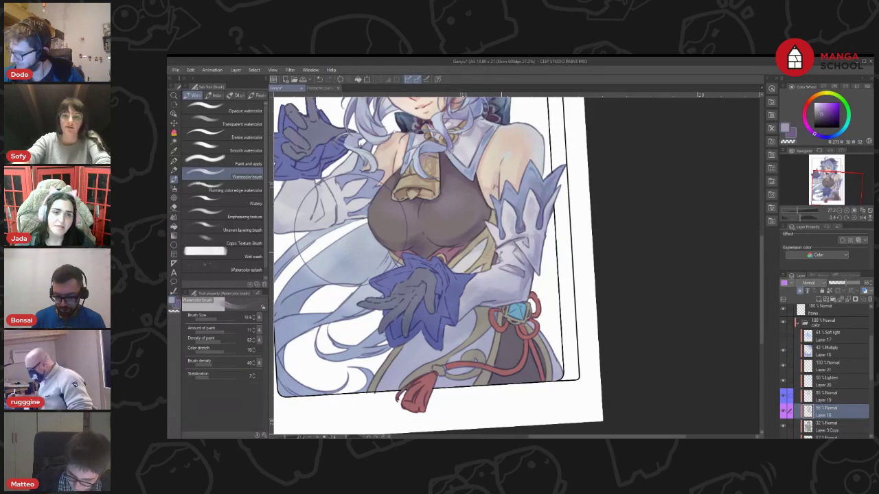
key(x)
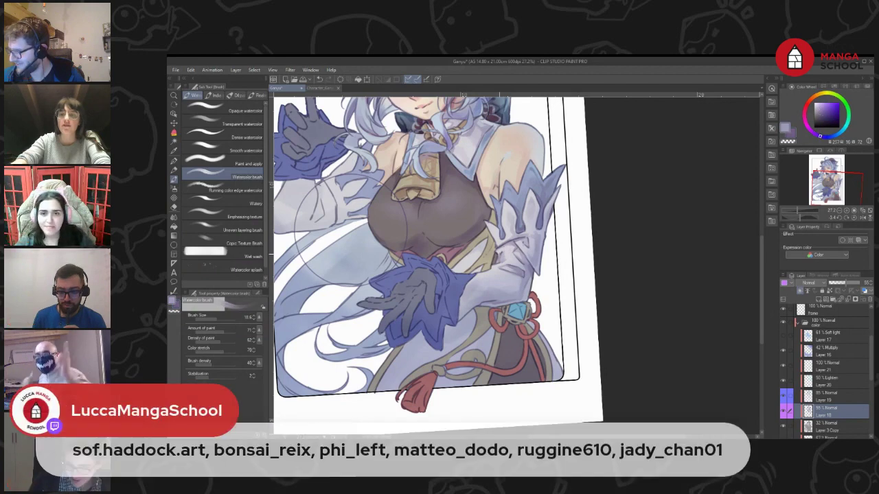
key(x)
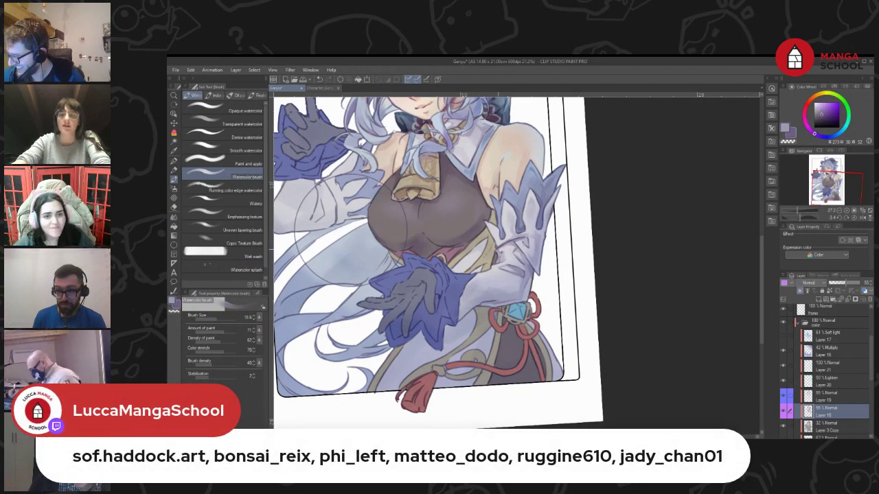
drag(351, 230, 364, 258)
key(x)
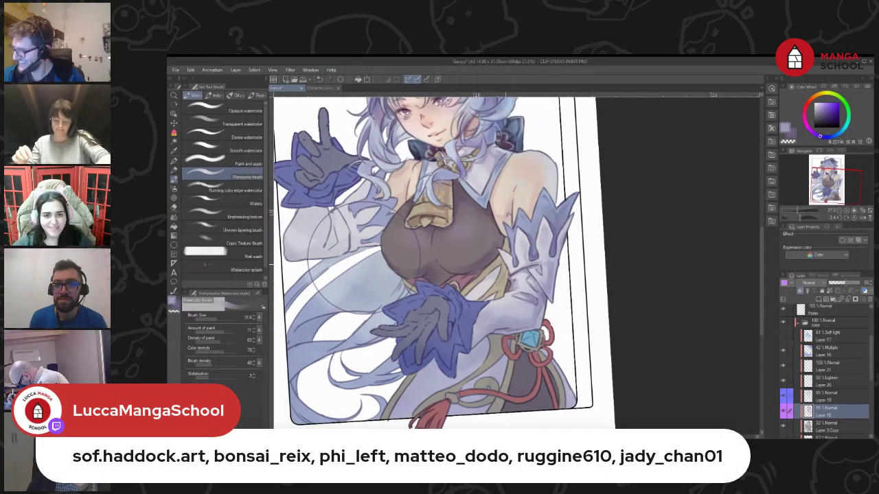
drag(509, 253, 537, 225)
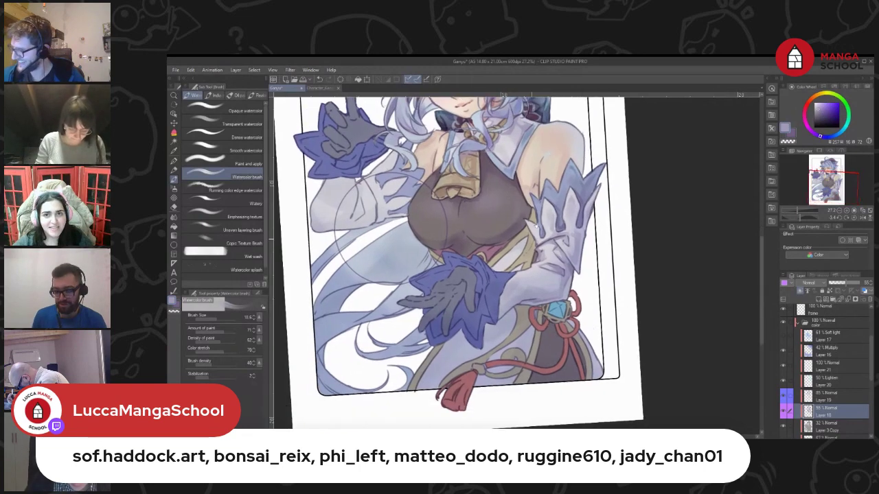
Sample the dark purple-brown of the bodice and select Layer 19 for painting with the Watercolor brush
key(r)
drag(603, 226, 563, 153)
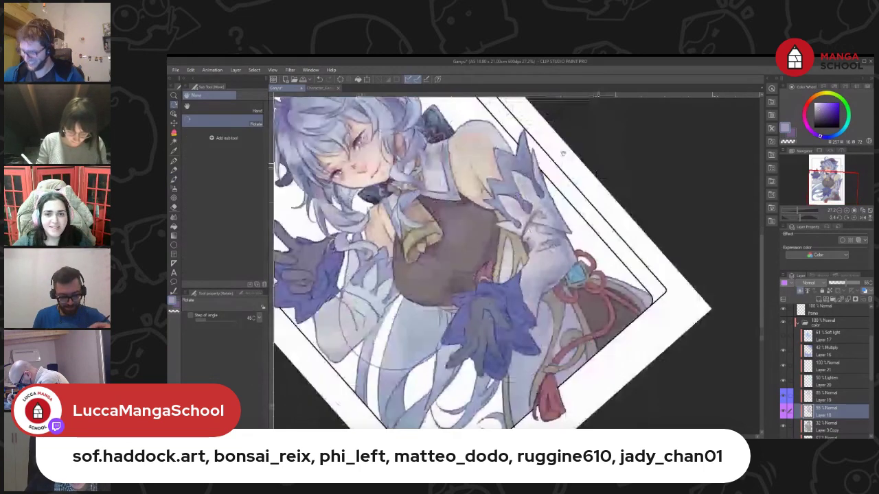
drag(546, 213, 569, 204)
key(i)
click(515, 232)
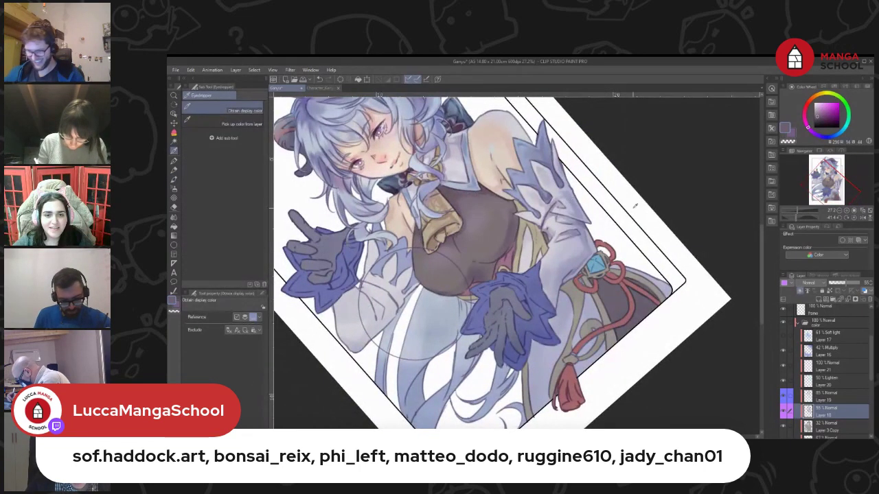
key(b)
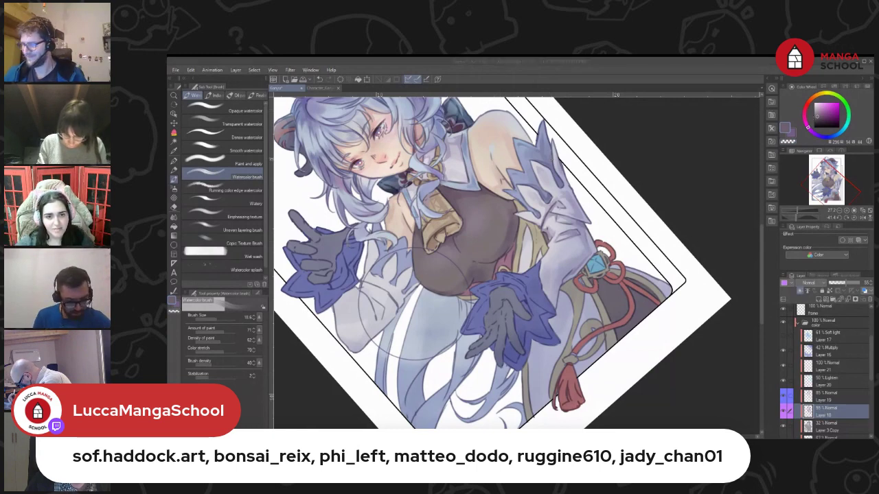
click(246, 121)
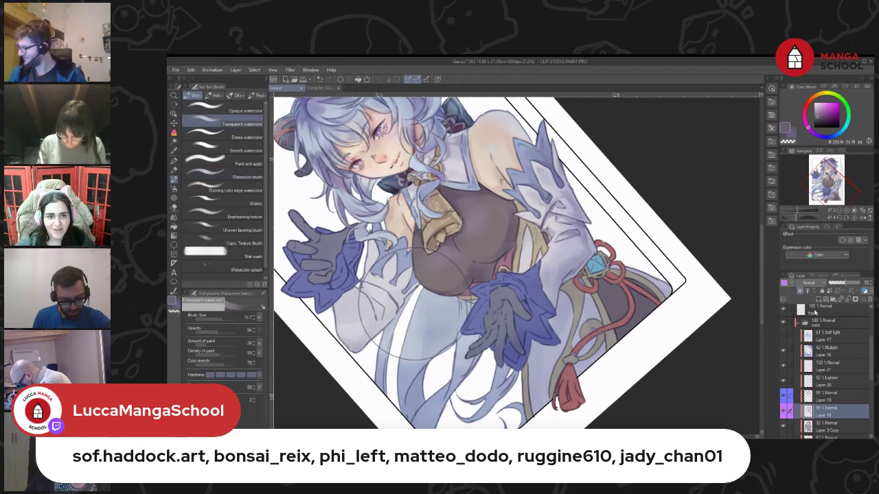
click(826, 396)
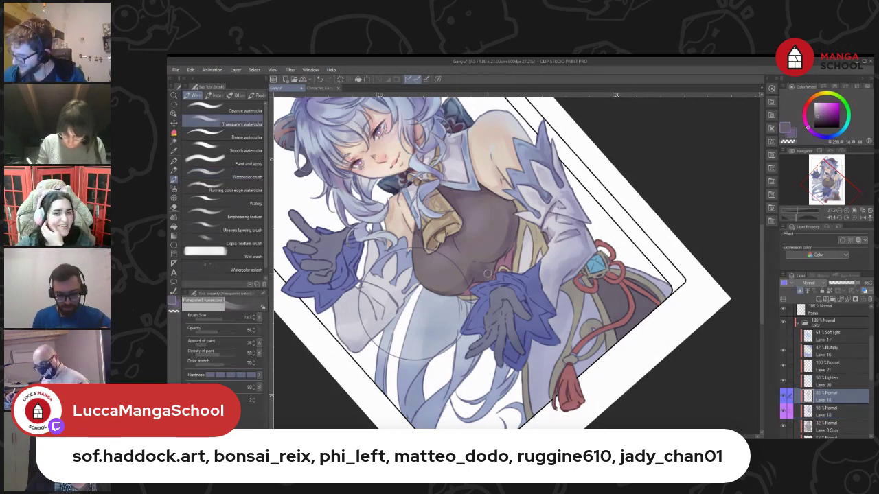
click(223, 177)
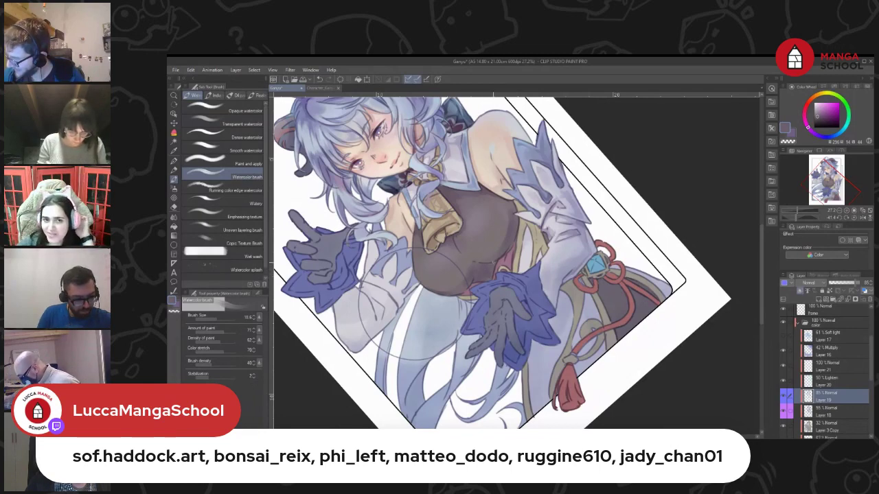
Change the alternate purple drawing colour to a dark magenta tone with hue 320, keeping the Watercolor brush for the bodice
key(x)
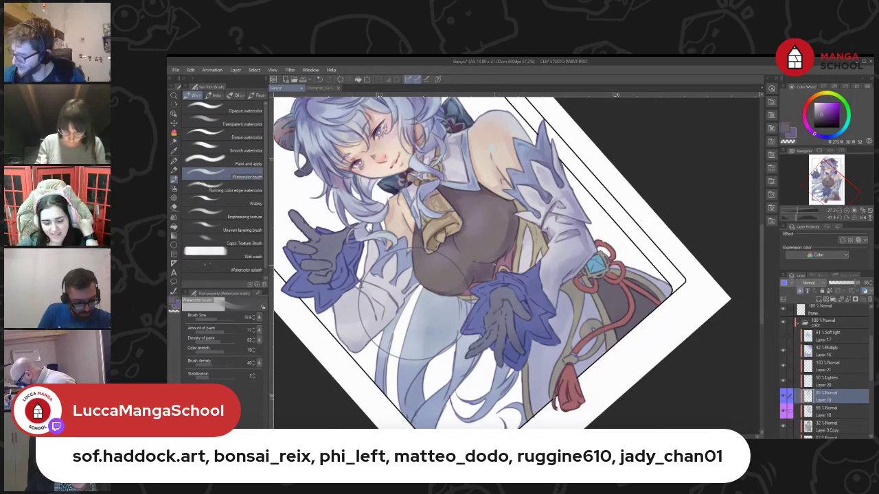
key(x)
key(x)
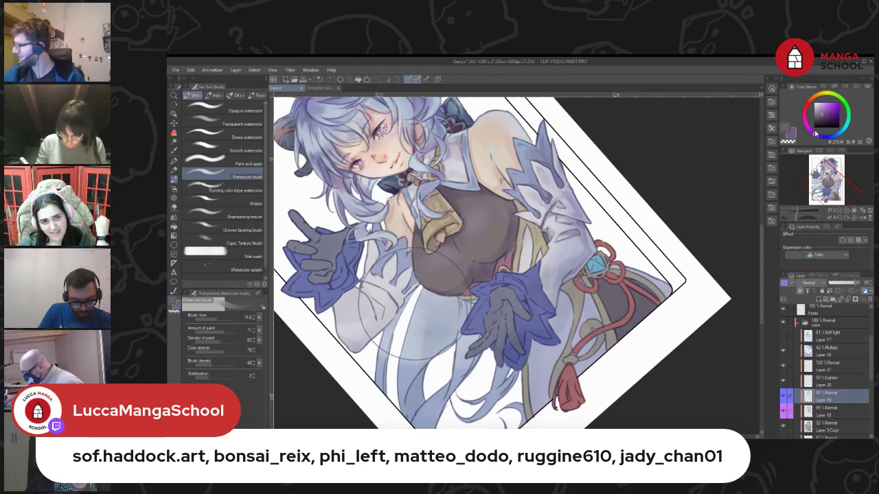
mouse_move(813, 135)
mouse_down()
mouse_move(805, 119)
mouse_move(822, 119)
mouse_up()
click(825, 119)
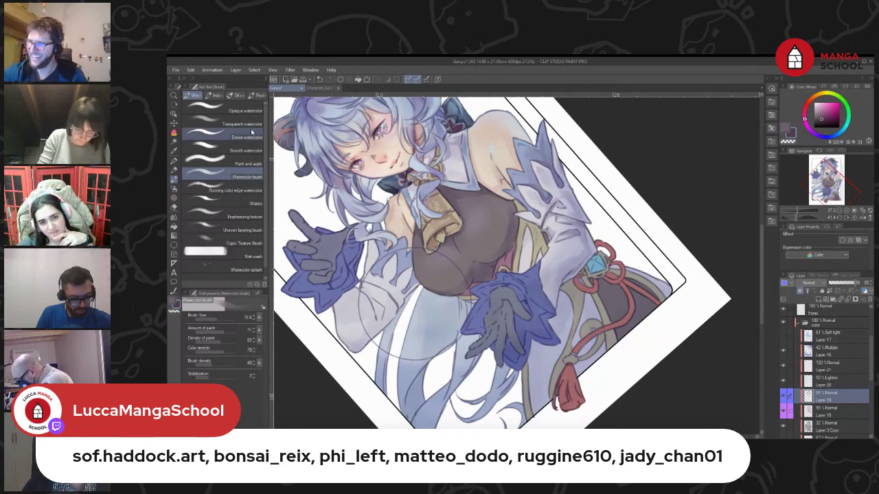
click(237, 124)
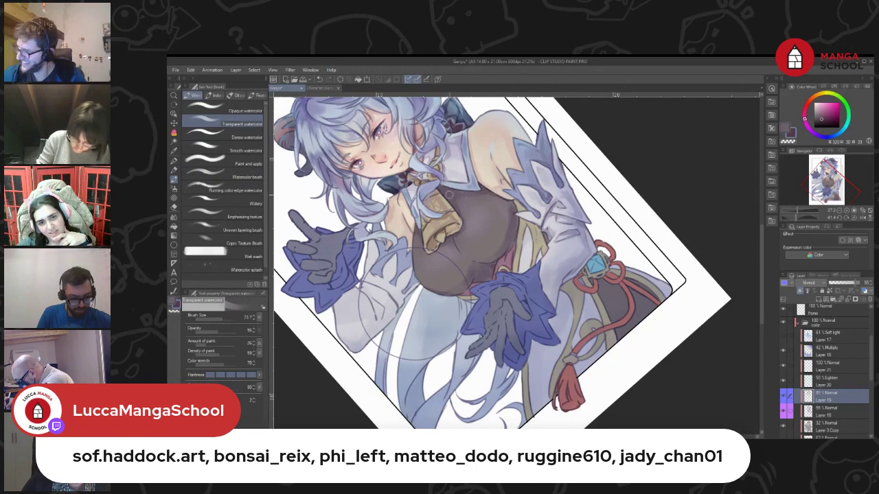
click(245, 178)
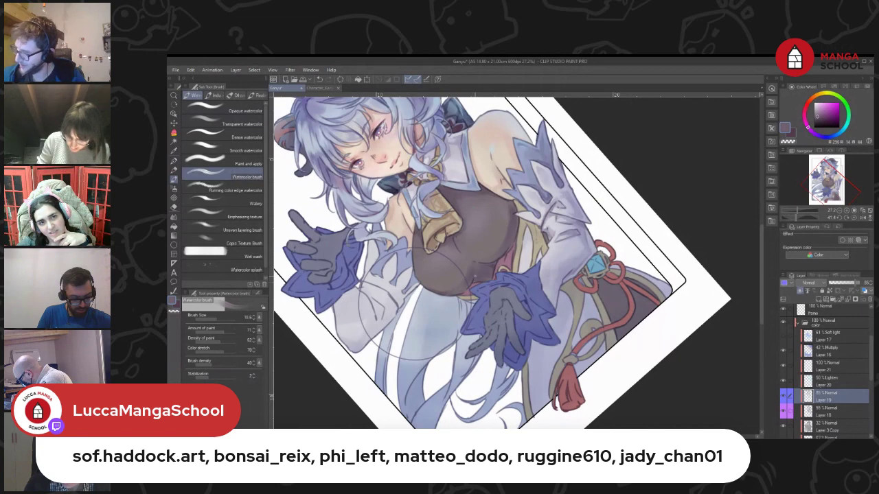
Shade the lower centre of the bodice on Layer 19 with the Watercolor brush, using the dark magenta colour
alt+click(474, 279)
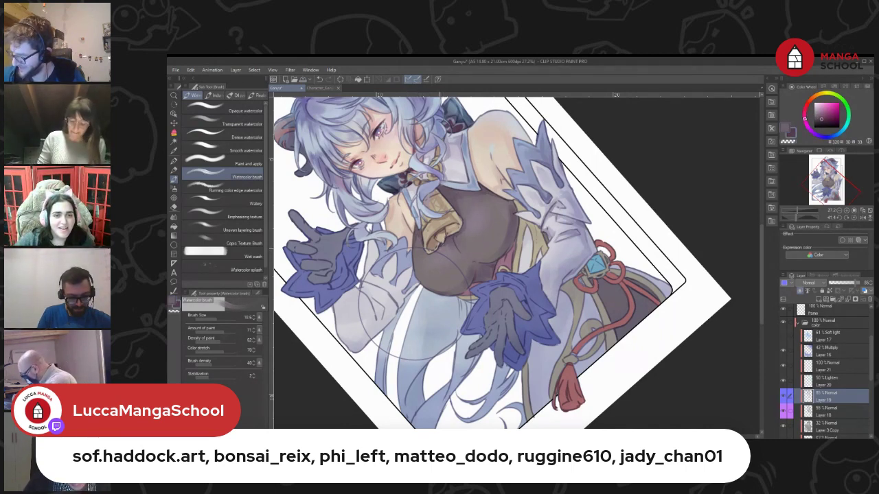
key(x)
key(x)
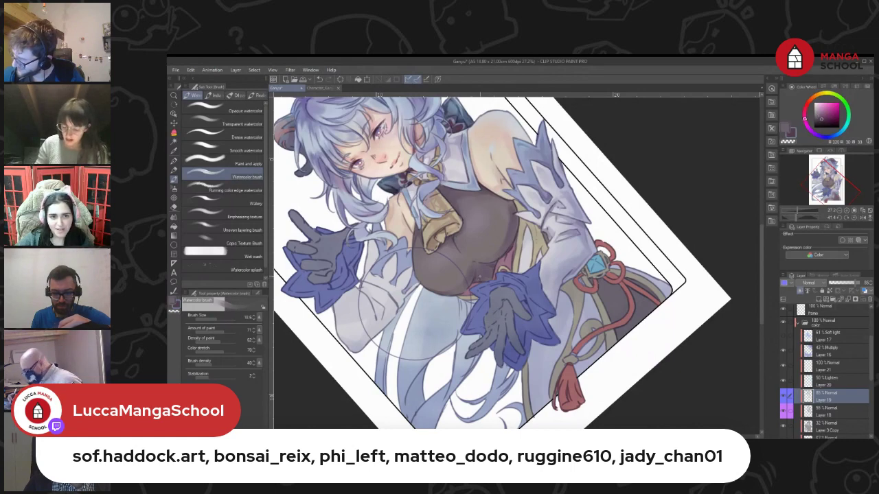
Blend the bodice shading with the Transparent watercolor brush, alternating the dark magenta and the purple-grey colours
click(234, 123)
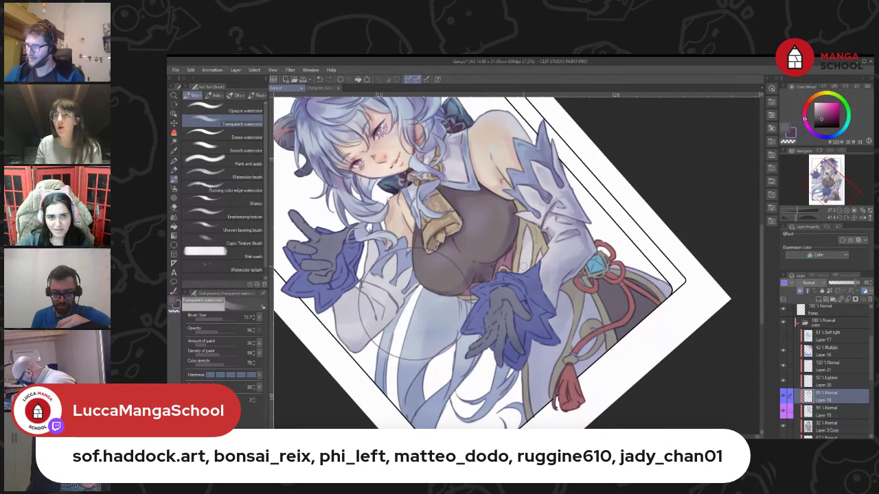
key(r)
drag(635, 295, 582, 369)
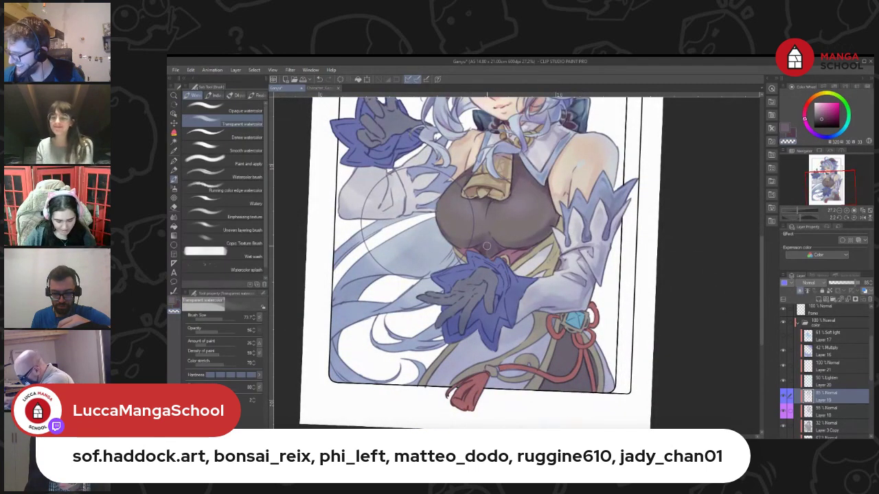
key(c)
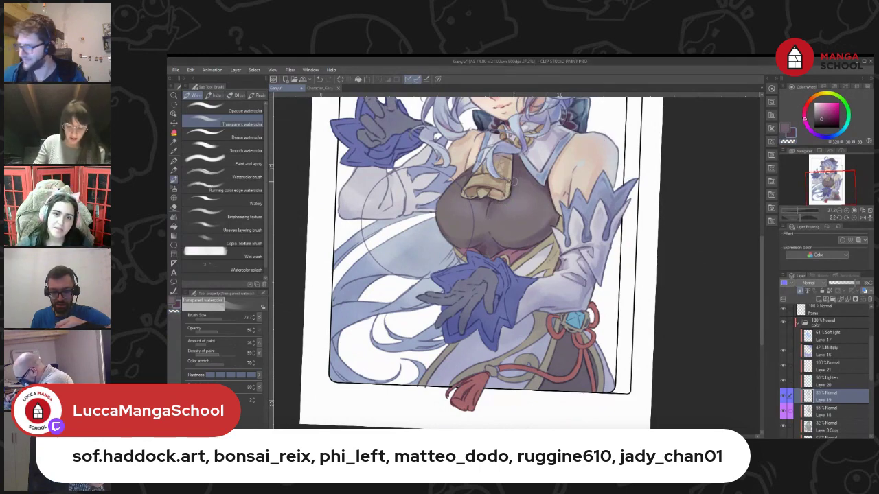
alt+click(503, 203)
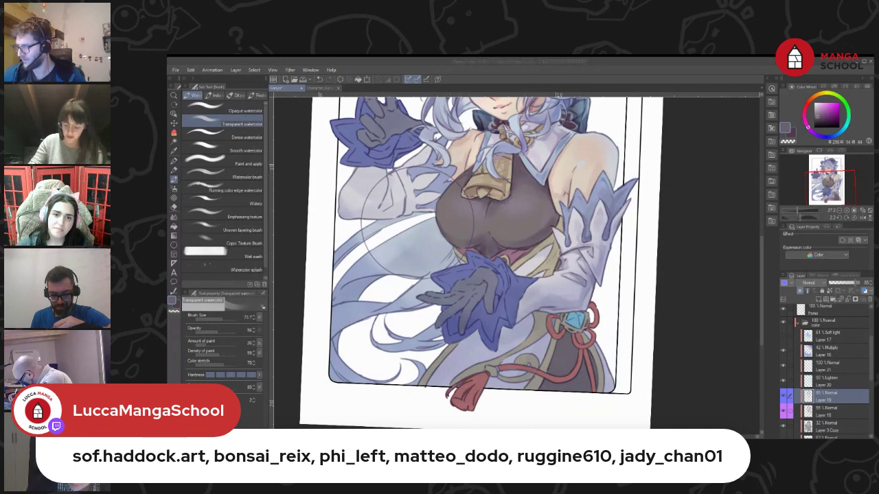
click(549, 199)
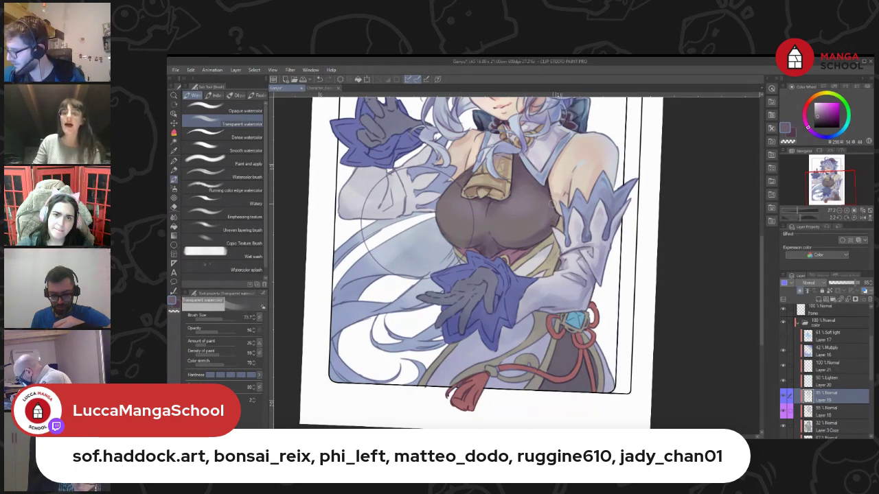
drag(577, 146, 554, 200)
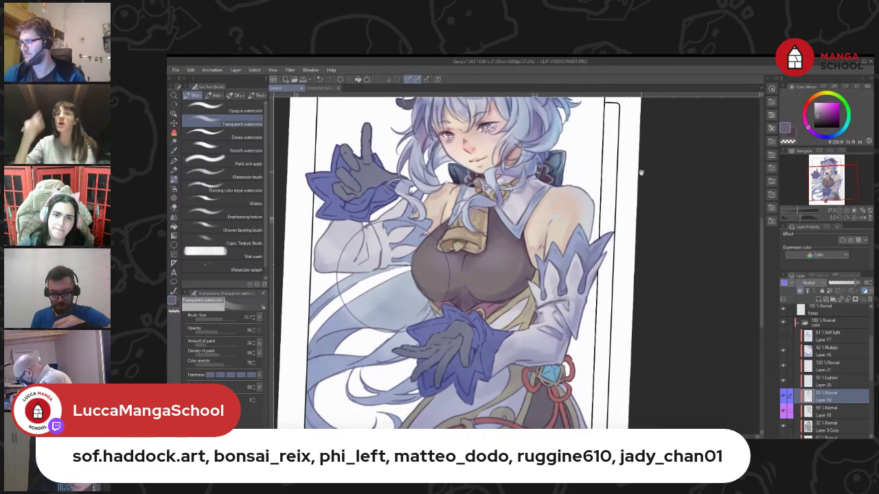
drag(641, 172, 644, 228)
drag(649, 274, 628, 188)
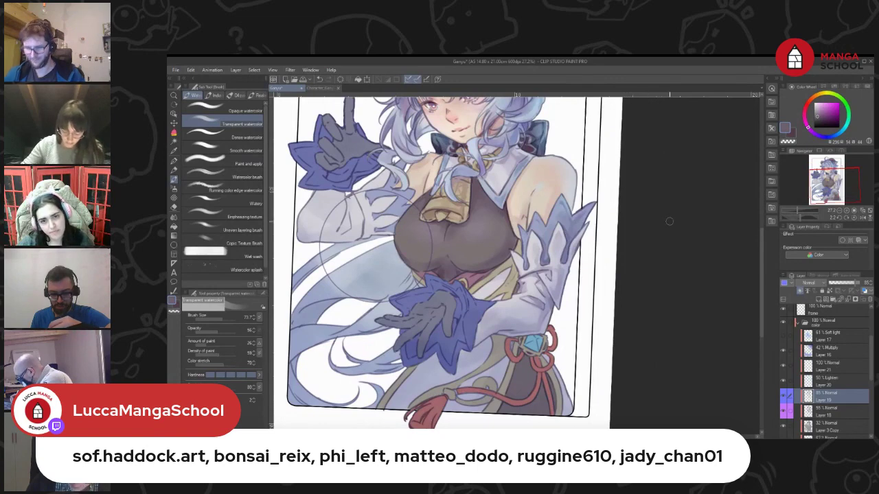
drag(669, 221, 650, 208)
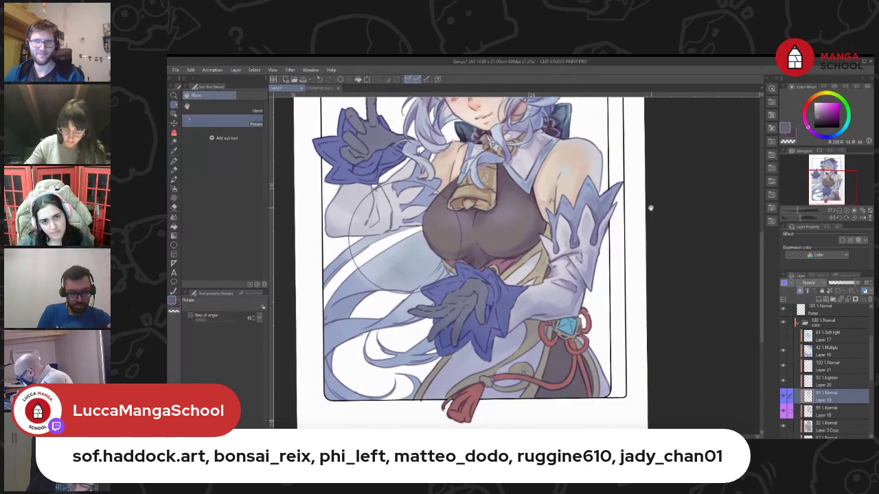
Switch back to the Watercolor brush and the dark magenta colour, trying Layer 18 before reselecting Layer 19
click(829, 414)
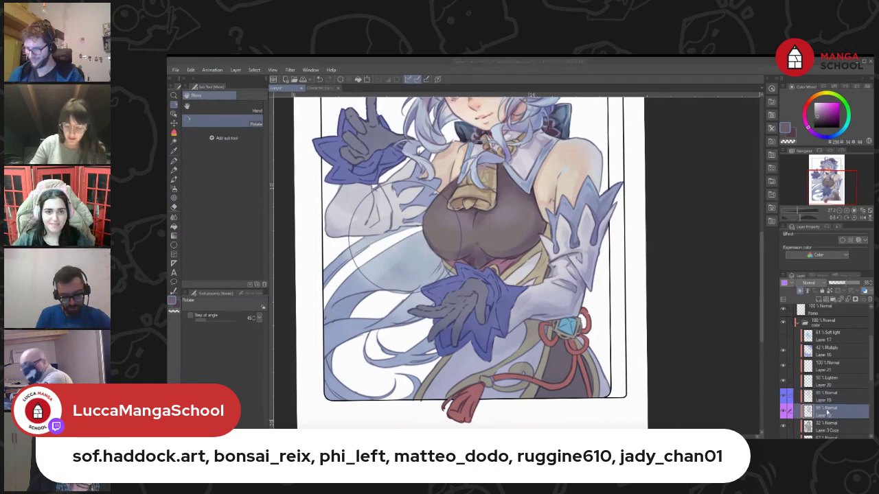
key(b)
click(222, 177)
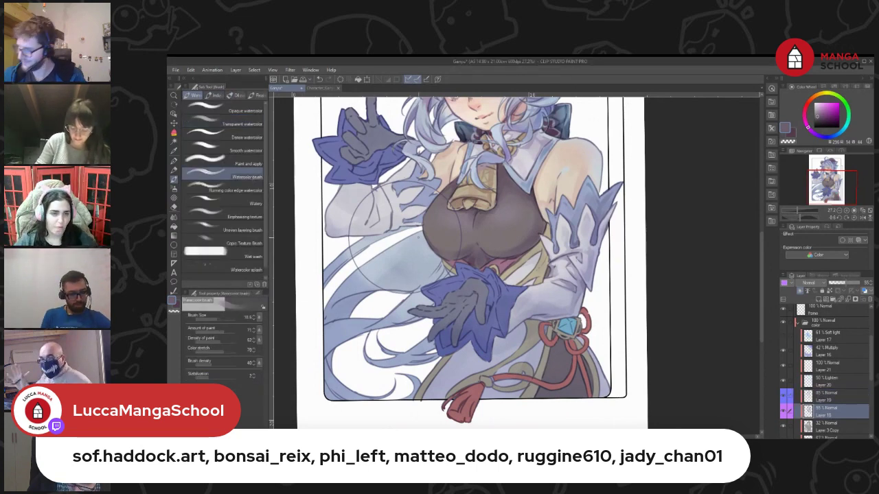
click(792, 132)
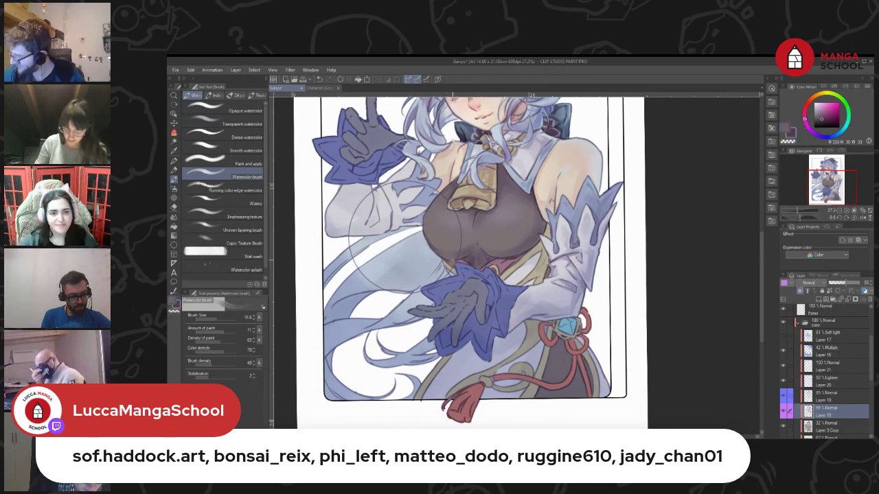
click(829, 400)
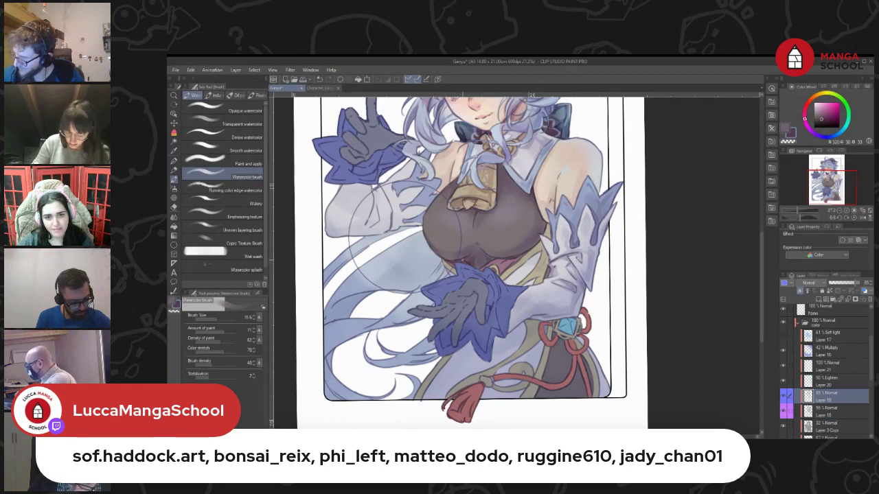
Deepen the magenta shadow at the bodice's lower centre on Layer 19 and compare the result with Layer 18 hidden
key(r)
mouse_move(642, 263)
mouse_down()
mouse_move(639, 241)
mouse_move(557, 155)
mouse_move(536, 150)
mouse_up()
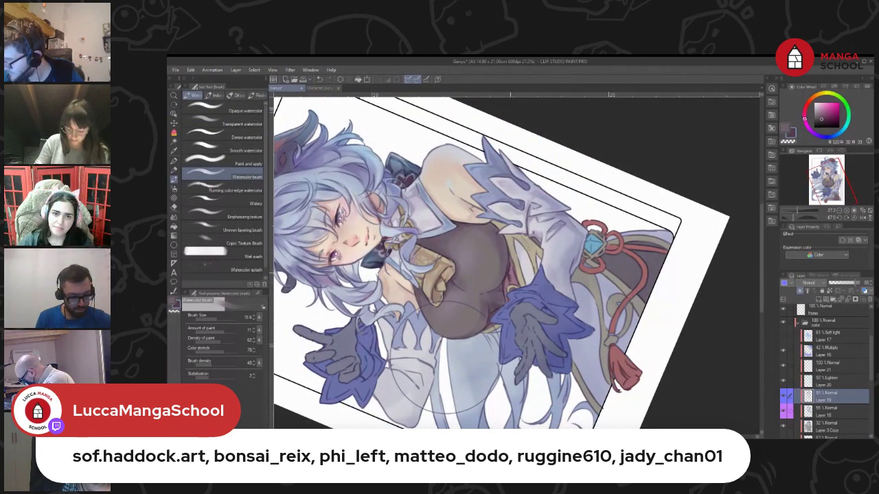
key(x)
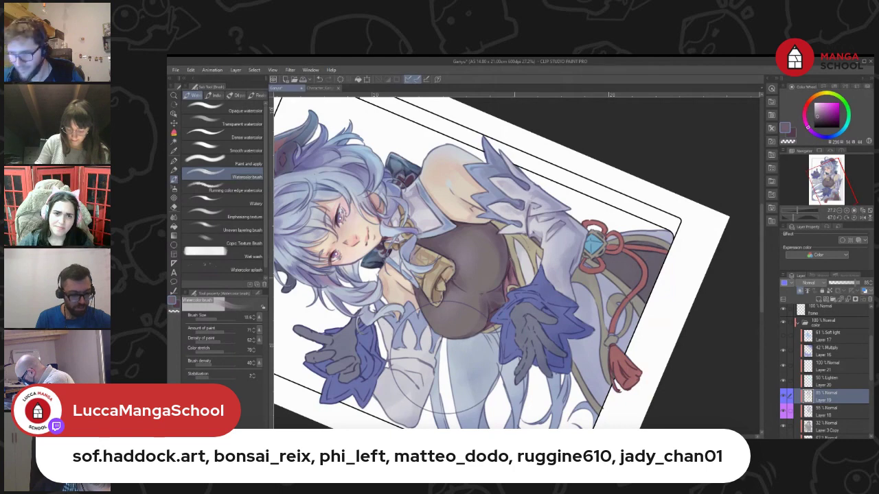
key(x)
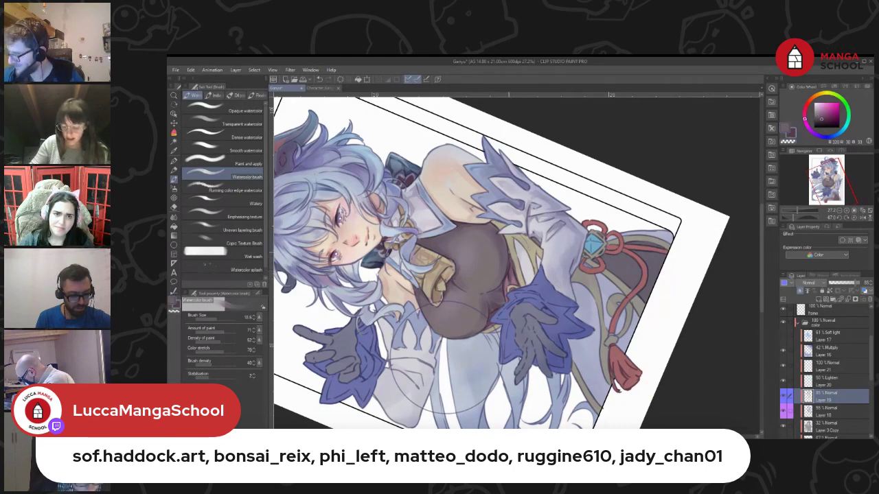
key(r)
mouse_move(517, 211)
mouse_down()
mouse_move(564, 225)
mouse_move(540, 217)
mouse_up()
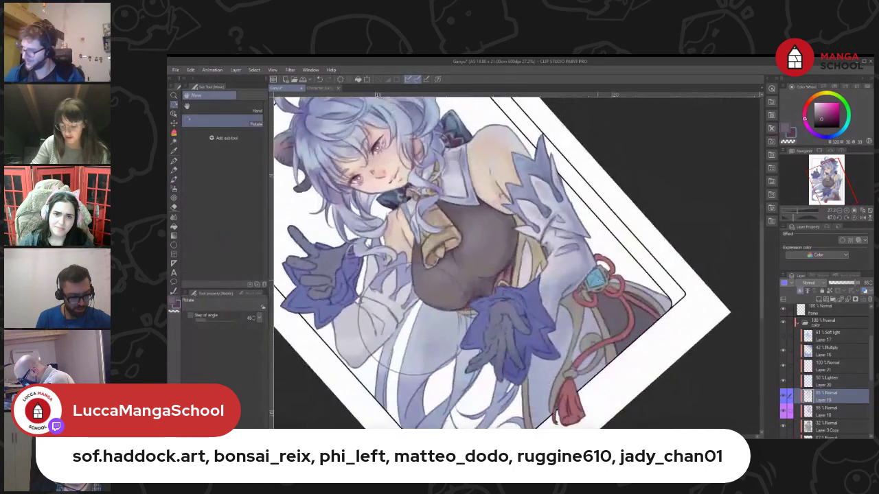
key(b)
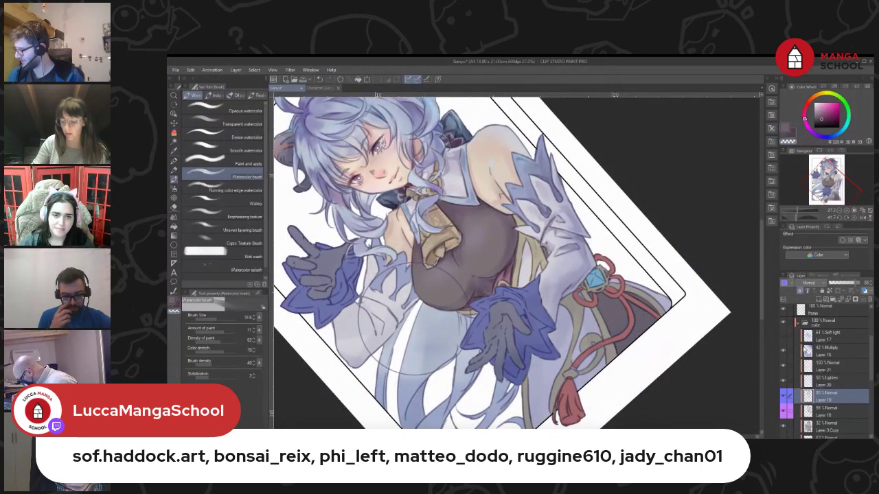
click(785, 412)
click(785, 412)
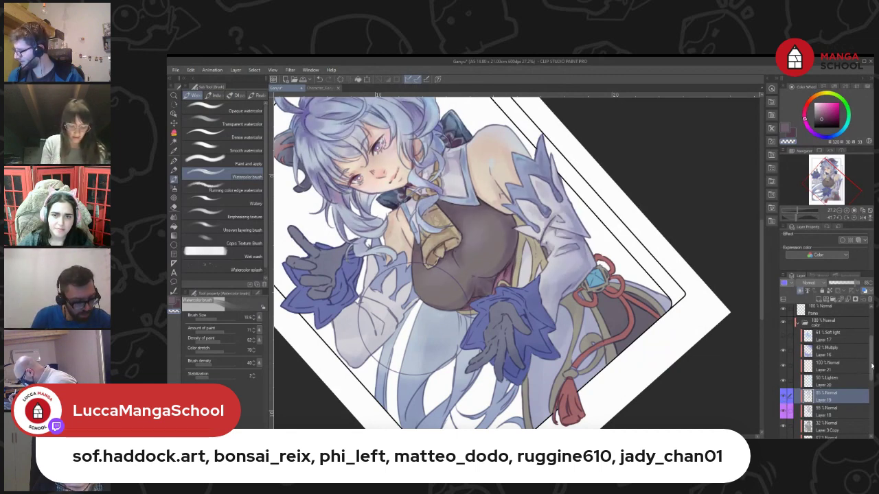
Select Layer 4, sample a muted yellow drawing colour and switch to the Mapping pen
drag(872, 366, 872, 393)
click(840, 344)
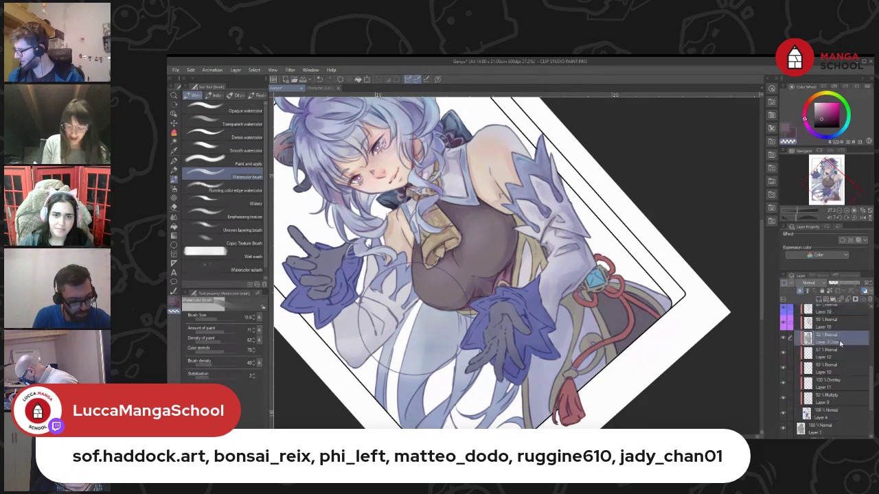
click(840, 415)
key(i)
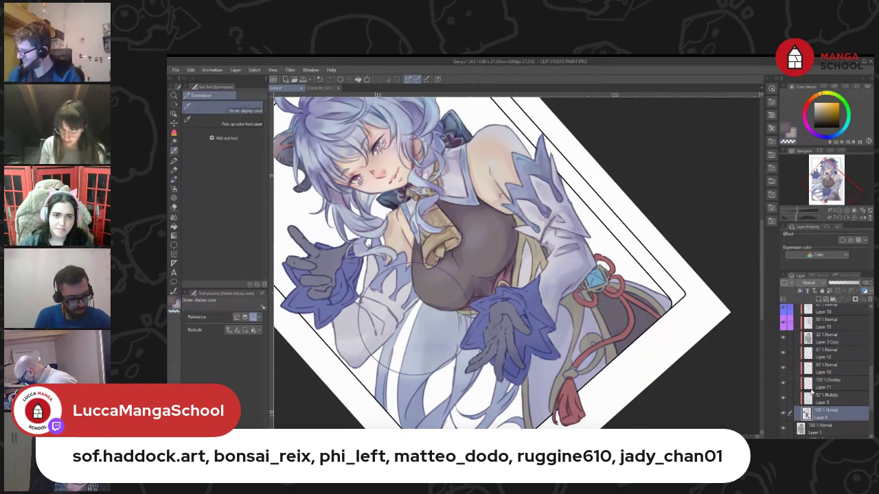
key(p)
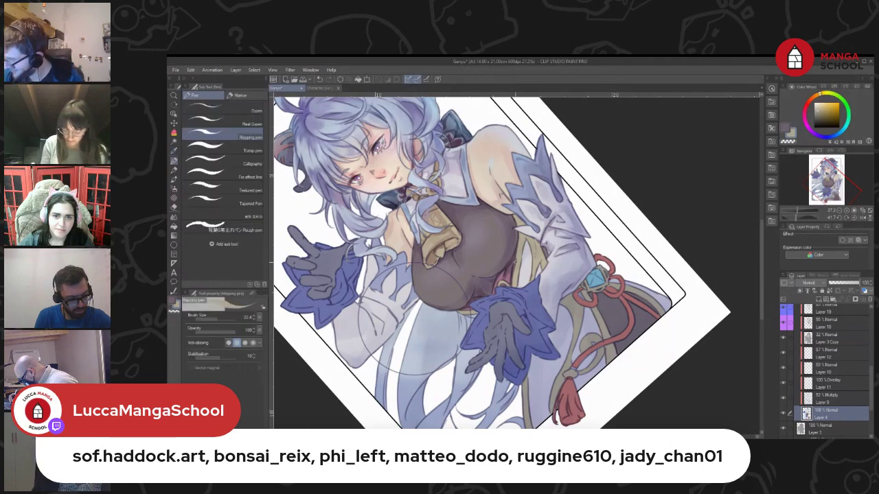
Check Layers 9, 21 and 18 for the clothing shading and make the Lighten layer, Layer 20, active
click(841, 399)
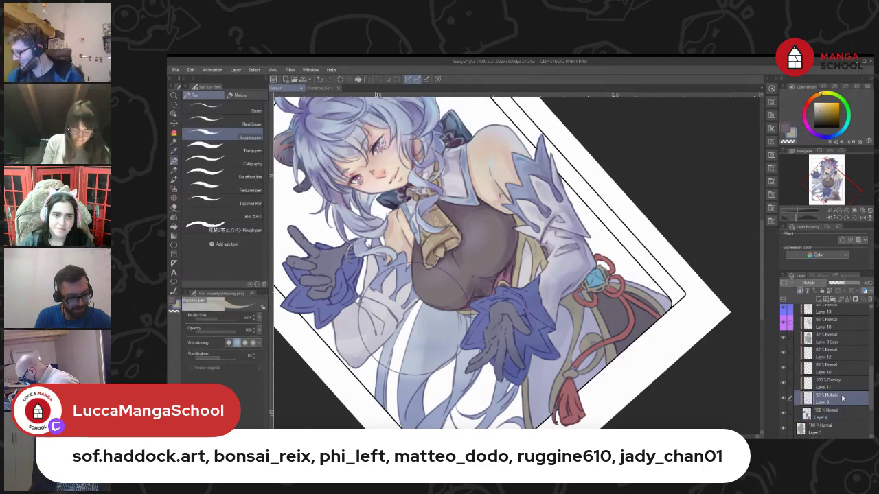
scroll(873, 364, up, 2)
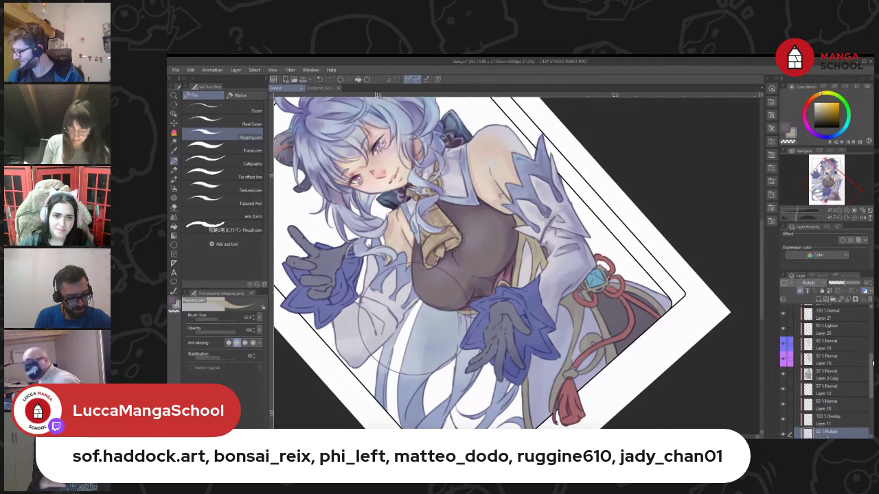
scroll(872, 364, up, 2)
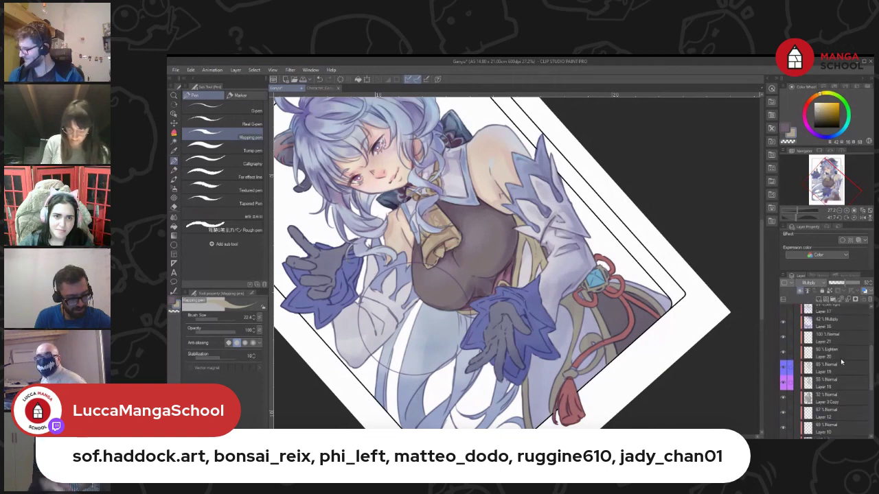
click(840, 351)
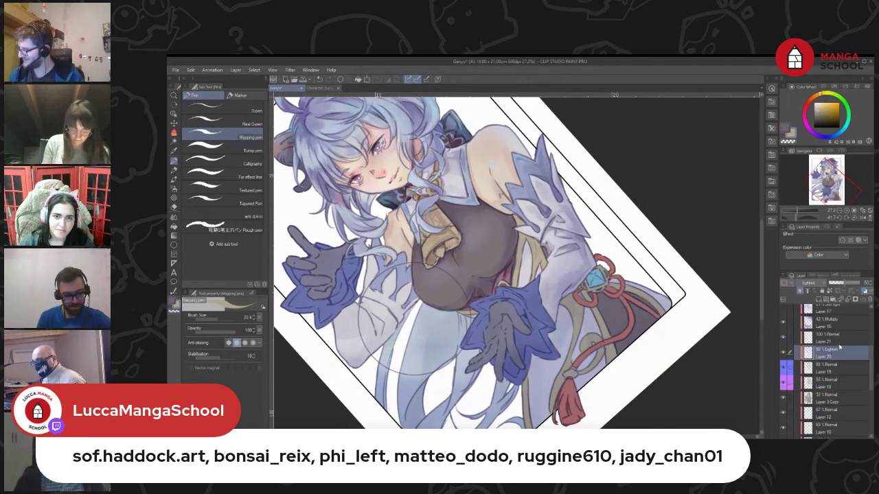
click(821, 338)
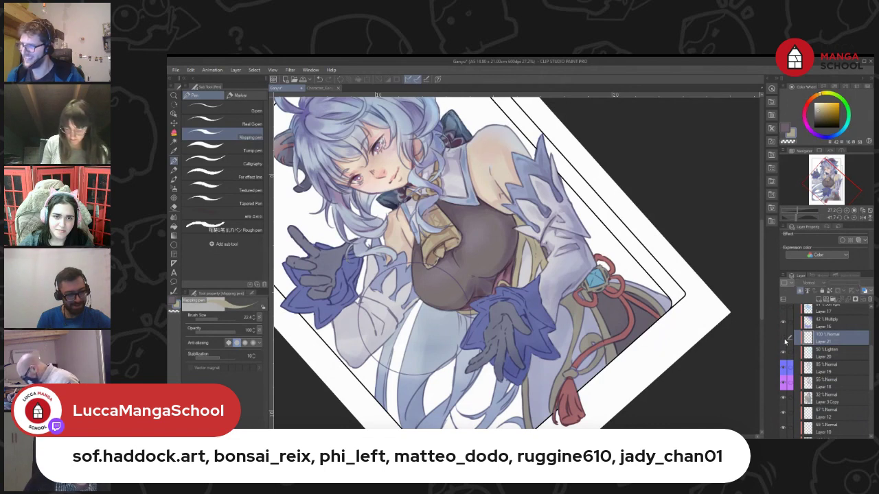
click(836, 380)
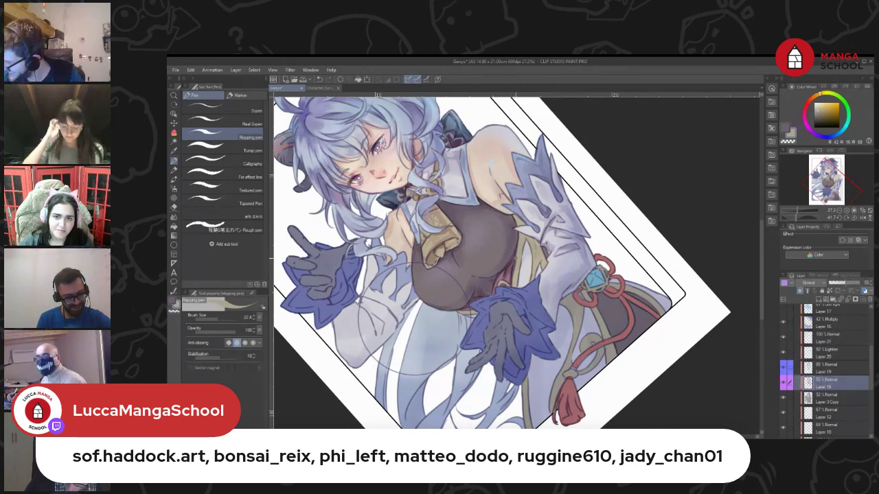
click(788, 352)
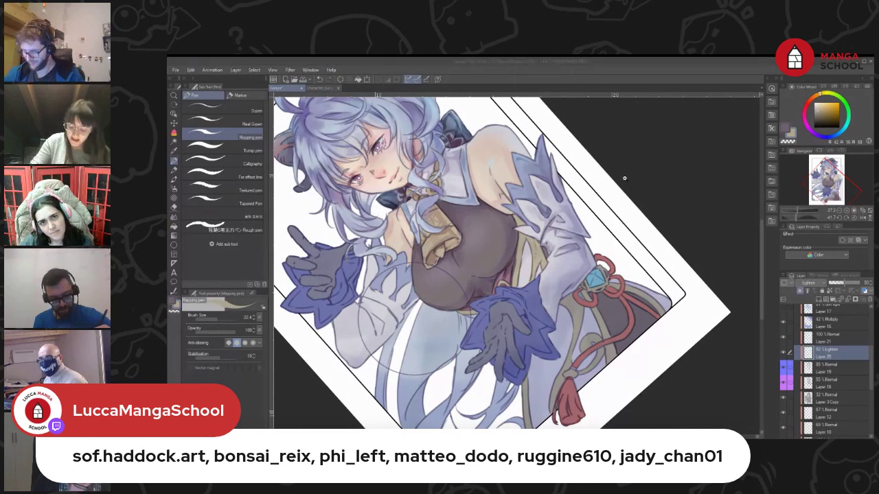
key(i)
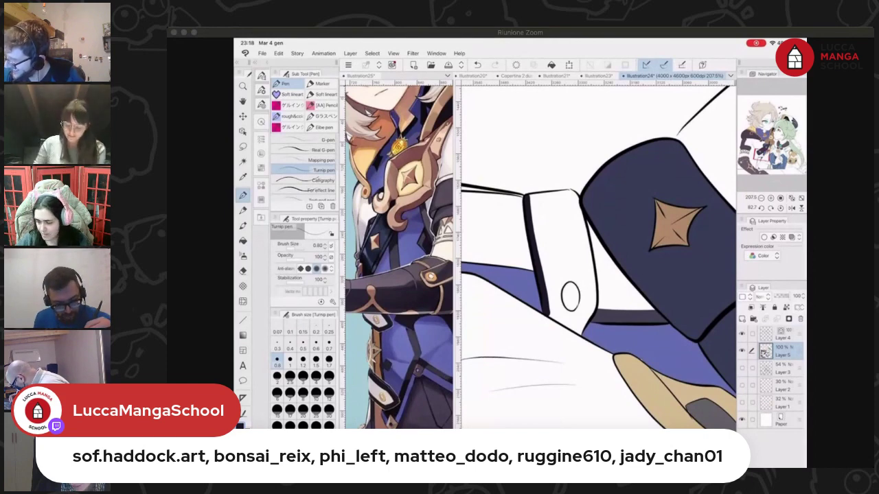
In the Illustration24 drawing, ink a thick dark border along the white strap's pointed end and lower edge with the Turnip pen
scroll(599, 258, up, 3)
scroll(596, 257, up, 1)
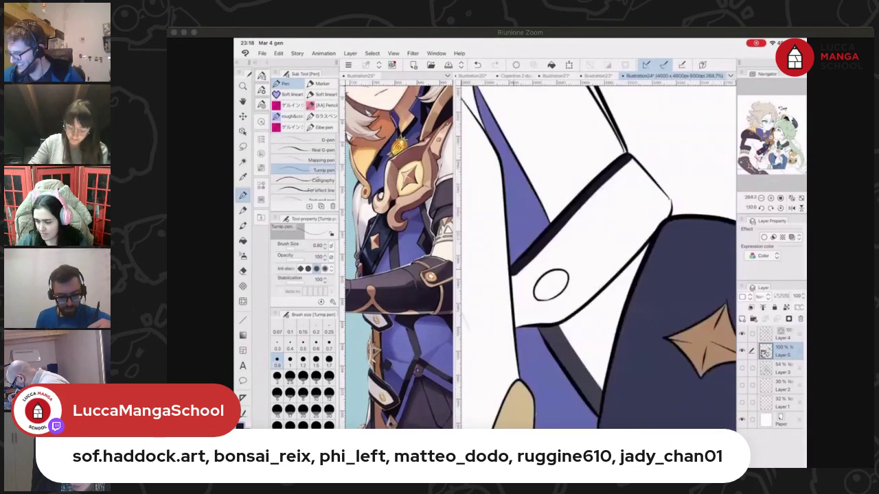
drag(513, 269, 519, 327)
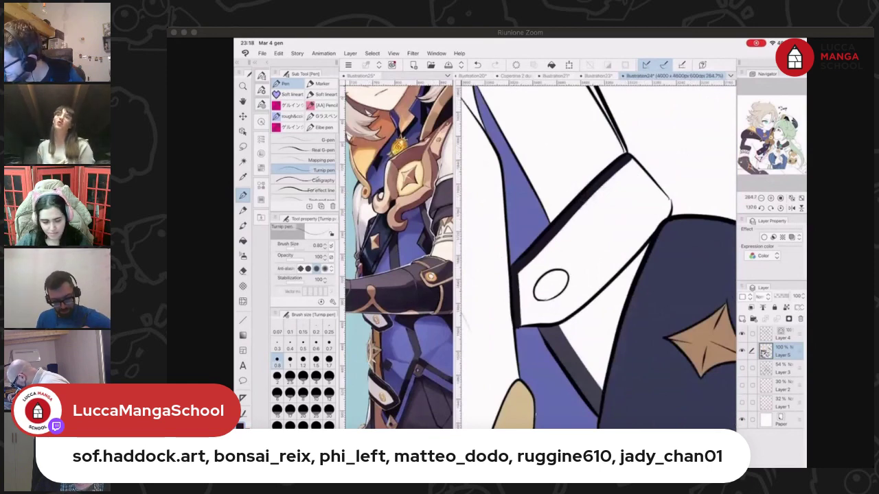
key(ctrl+z)
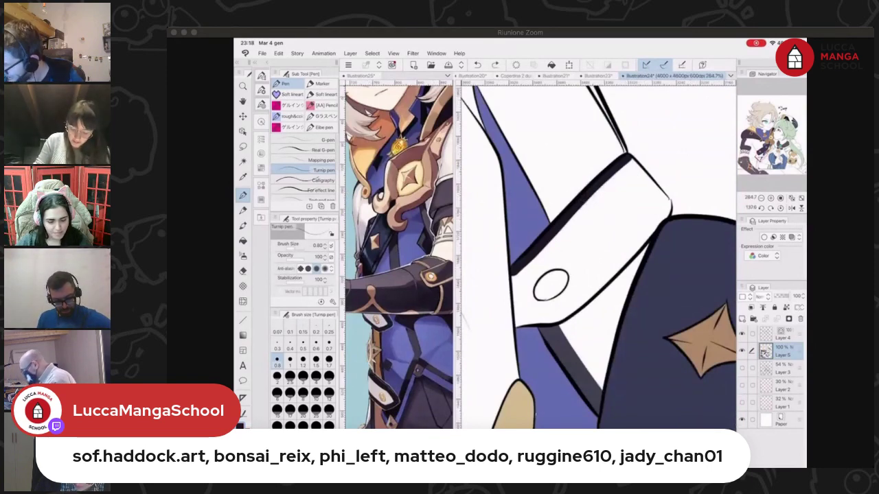
mouse_move(515, 275)
mouse_down()
mouse_move(519, 330)
mouse_move(566, 316)
mouse_move(670, 203)
mouse_move(639, 235)
mouse_up()
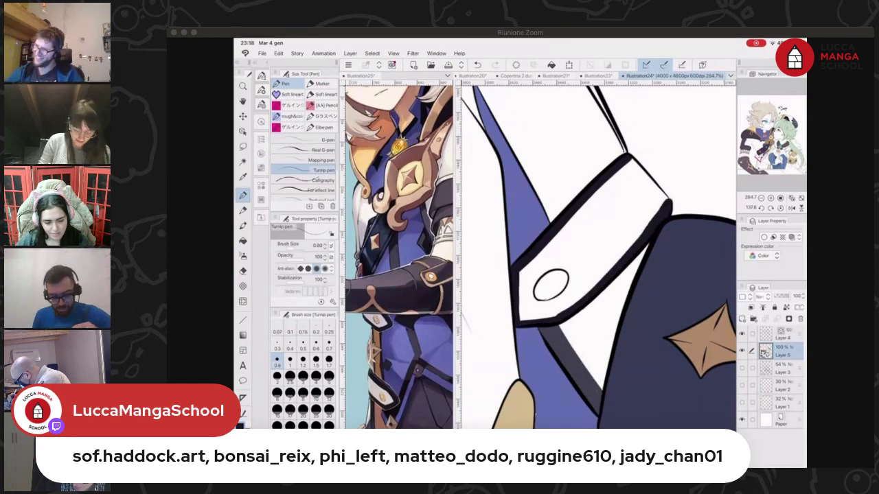
Sample the strap button's golden orange from the reference picture and paint a ring inside the oval button outline on the white strap
key(i)
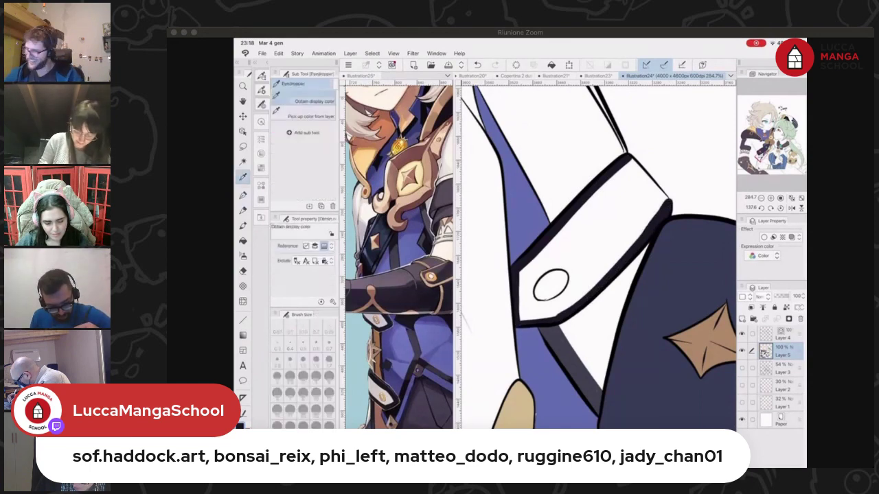
click(383, 397)
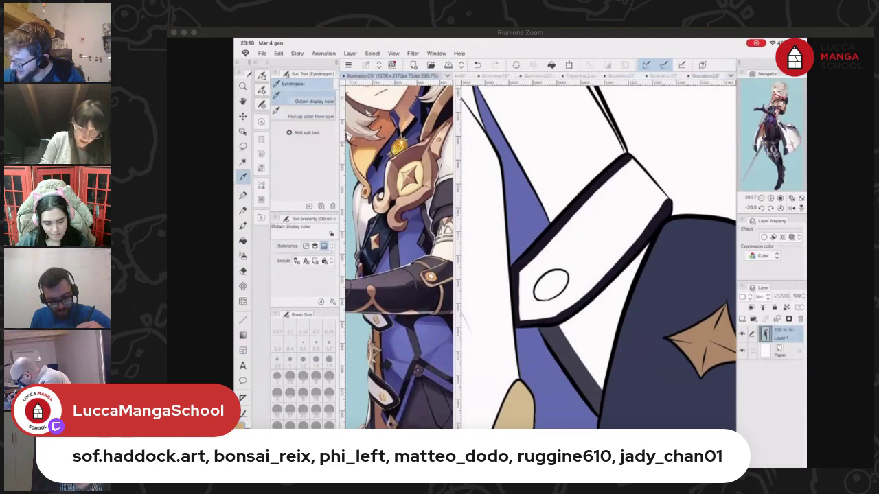
key(p)
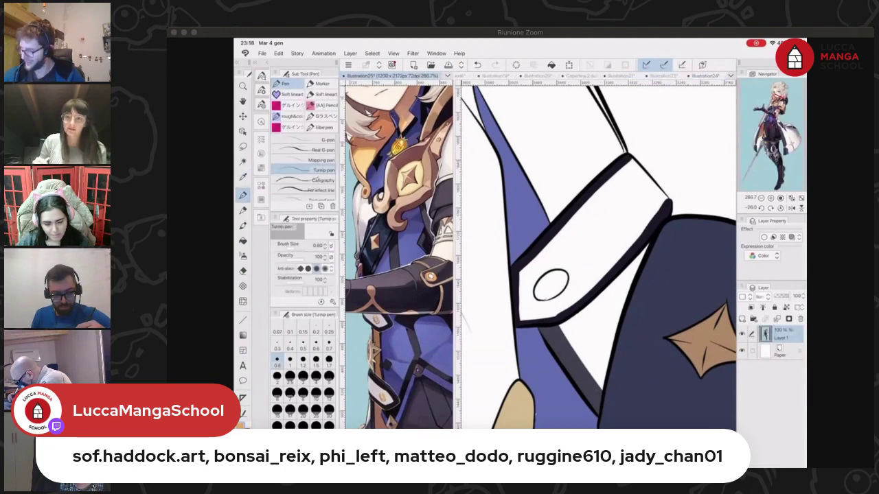
click(551, 285)
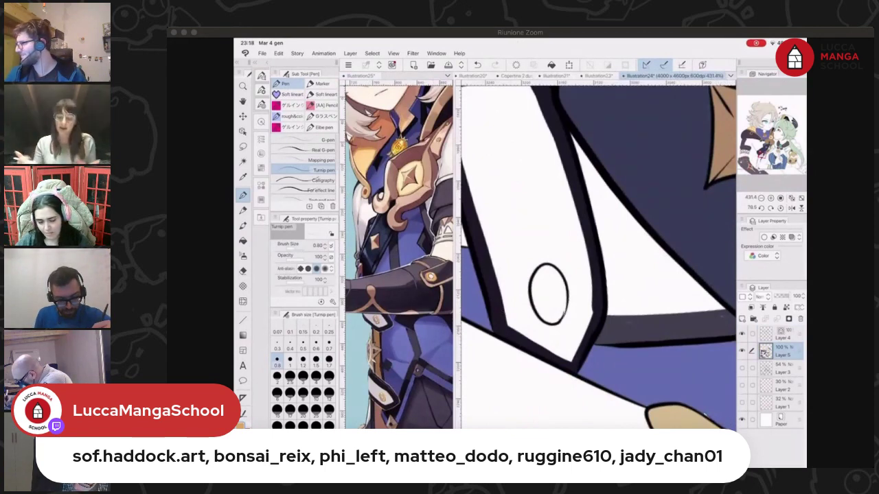
scroll(556, 318, up, 1)
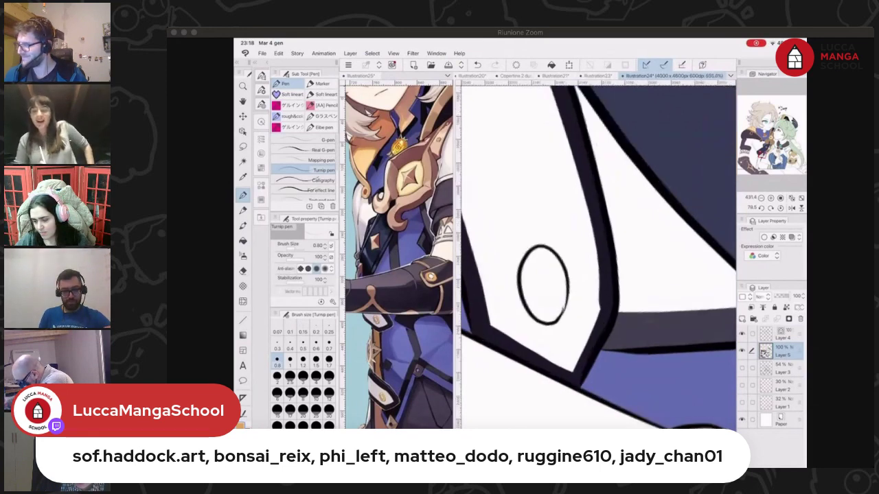
scroll(556, 318, up, 1)
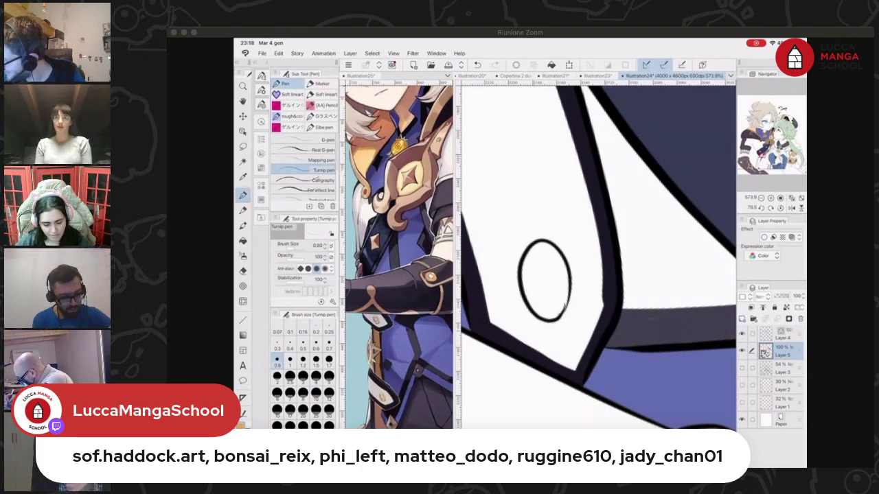
scroll(550, 261, up, 3)
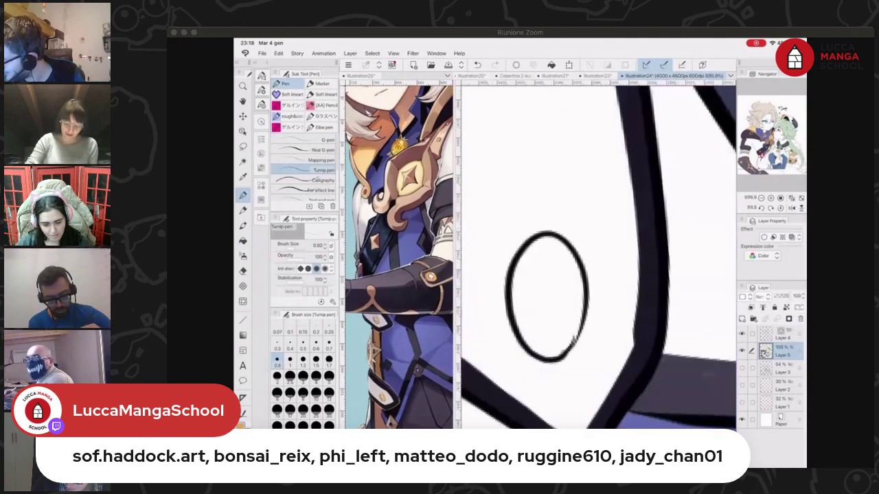
mouse_move(542, 350)
mouse_down()
mouse_move(556, 352)
mouse_move(535, 246)
mouse_move(573, 324)
mouse_move(554, 353)
mouse_up()
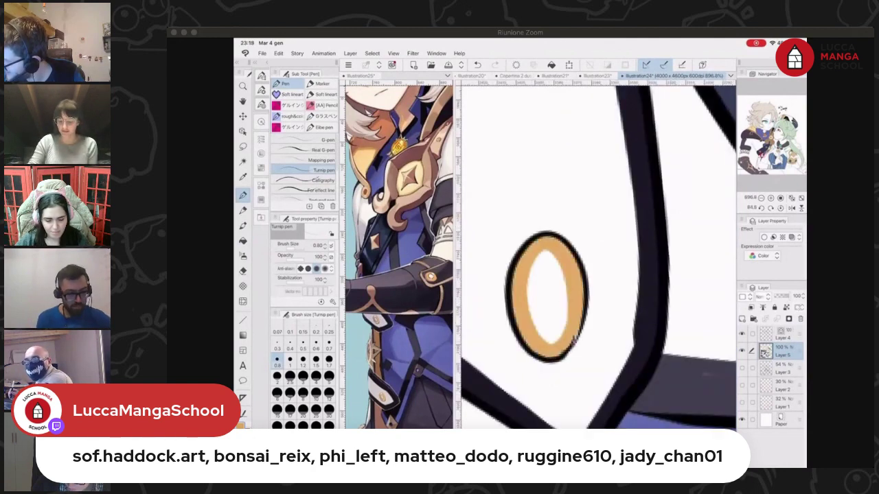
Pick the dark purple of the blond character's clothing and fill the sleeve areas of his far arm behind the ponytail
scroll(598, 258, down, 10)
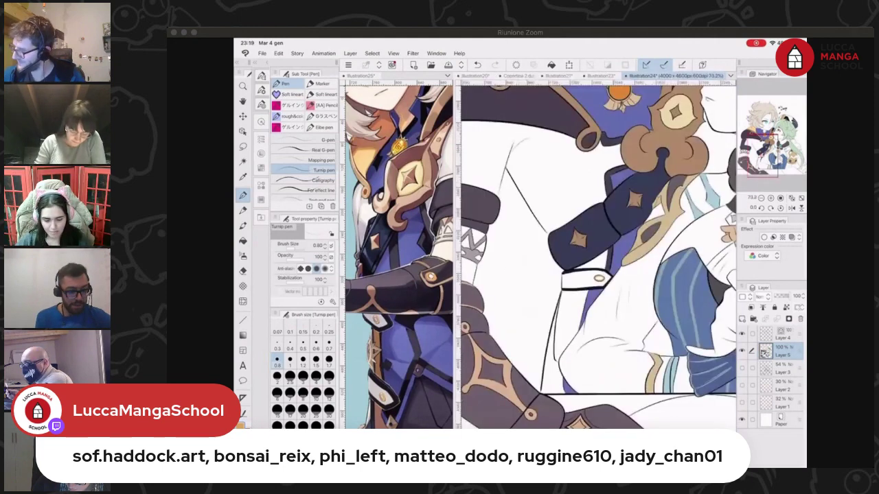
scroll(398, 257, down, 3)
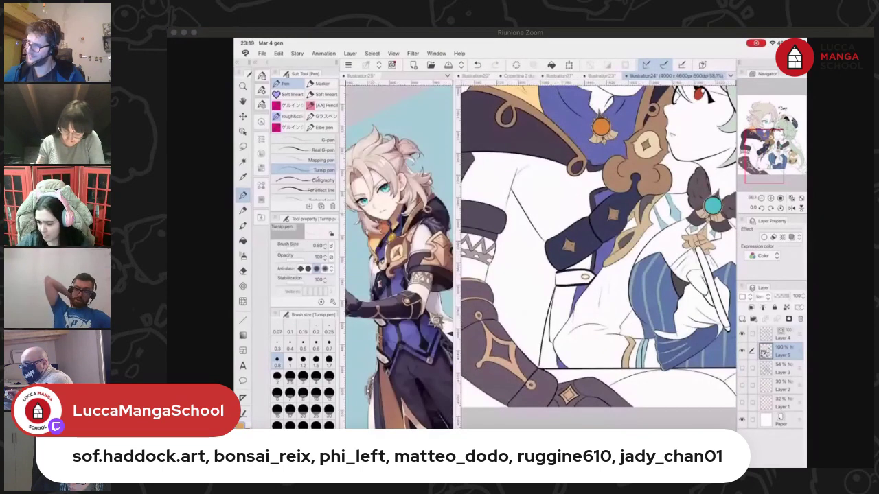
scroll(598, 258, down, 3)
key(i)
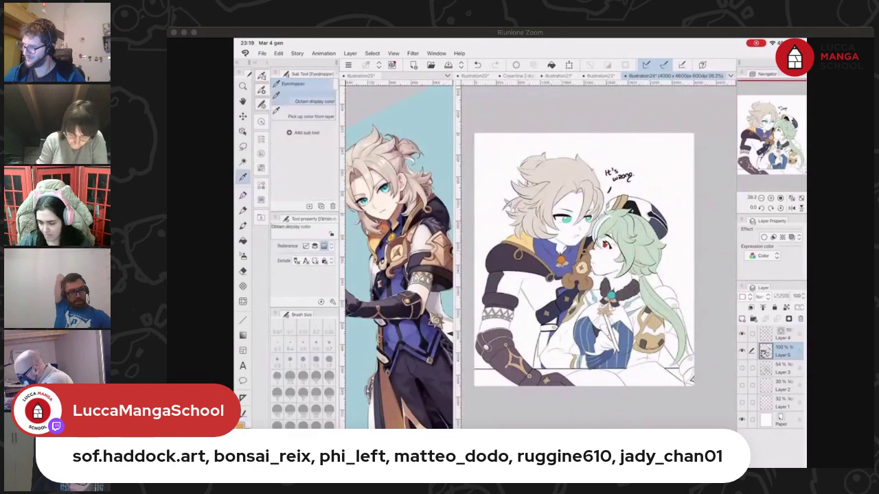
key(g)
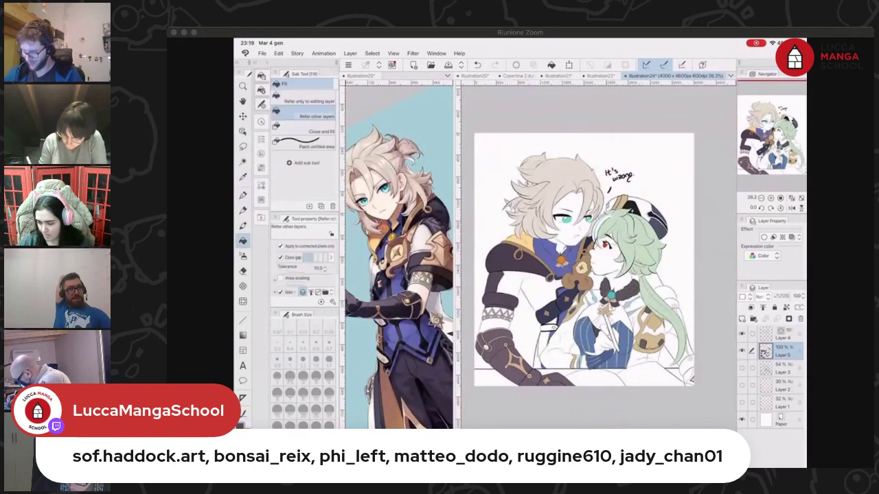
click(674, 339)
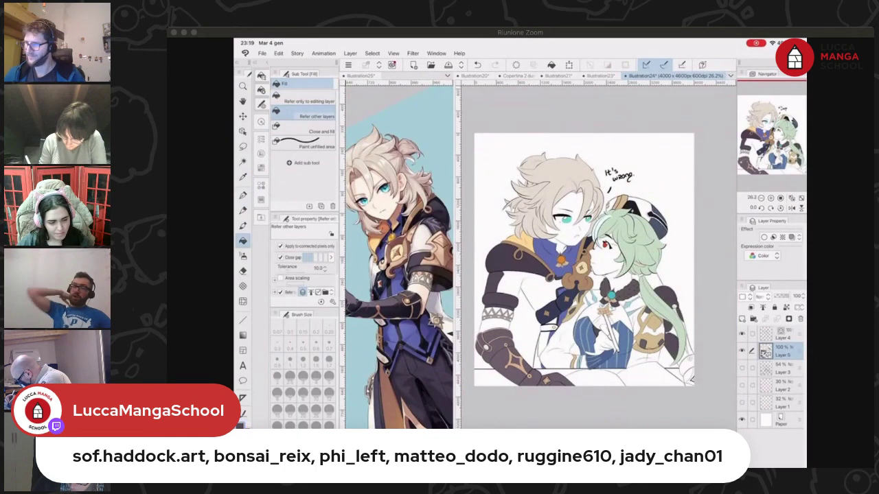
click(682, 358)
click(687, 349)
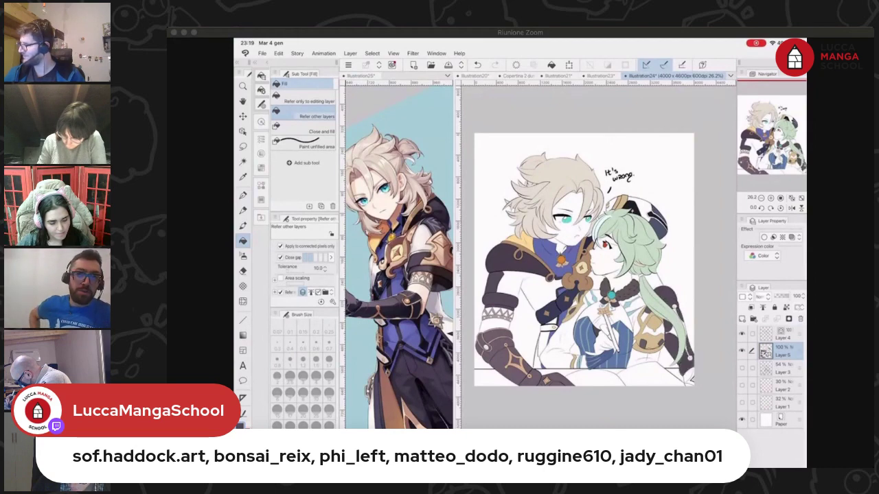
Fill the remaining sleeve gaps and the lower glove sections at the canvas edge with the same dark purple
scroll(690, 342, up, 6)
click(542, 143)
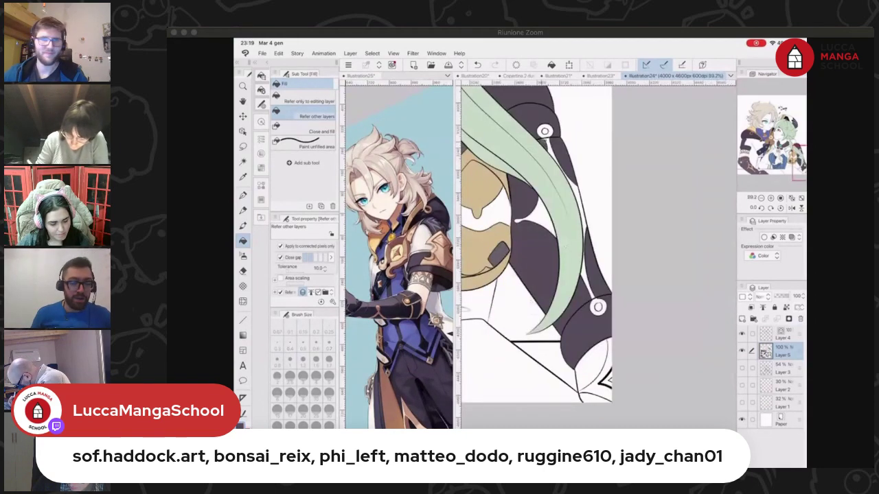
click(591, 364)
click(599, 375)
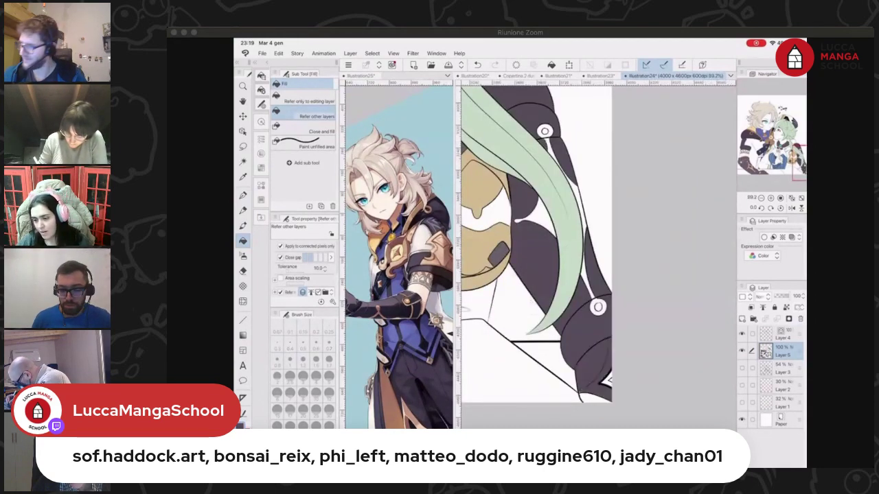
click(594, 398)
scroll(678, 339, down, 6)
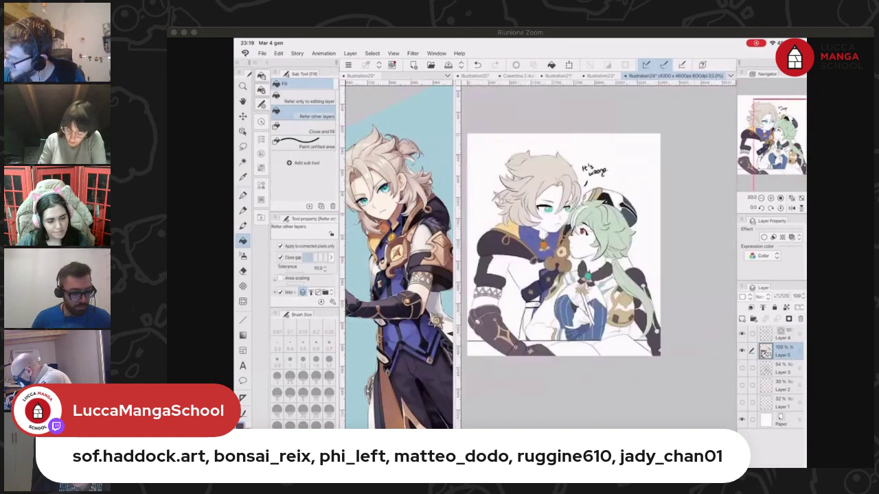
Fill the diamond ornament on the far glove and the sleeve trims beside the ponytail with tan orange
scroll(645, 323, up, 8)
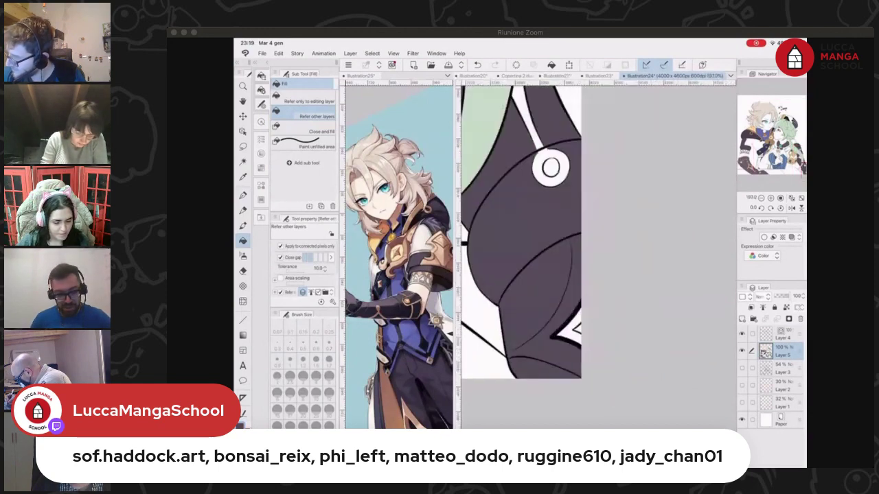
click(261, 154)
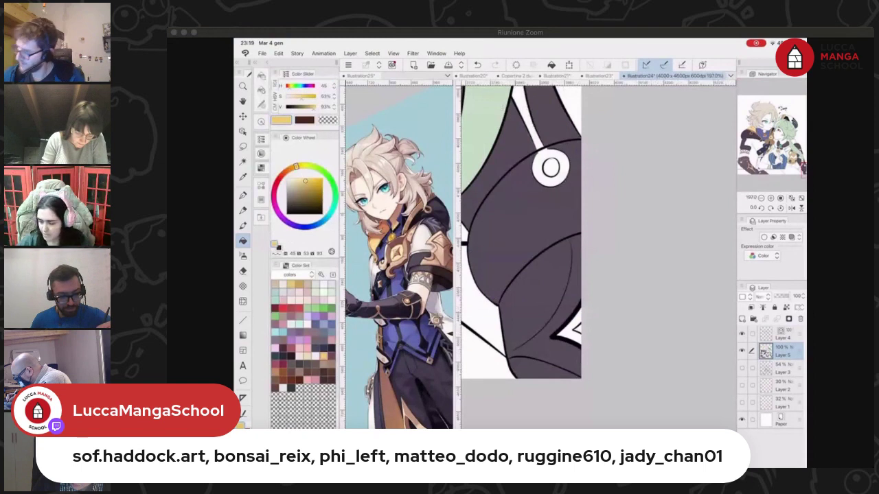
click(261, 199)
click(572, 328)
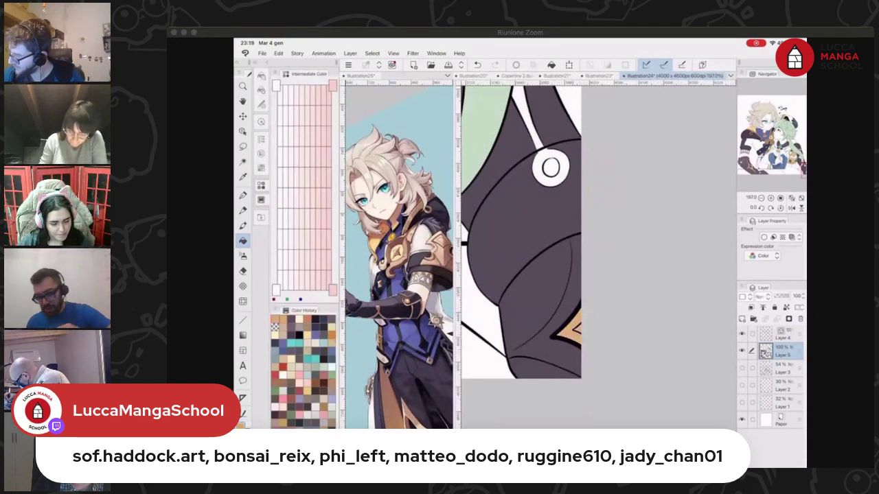
scroll(598, 258, down, 5)
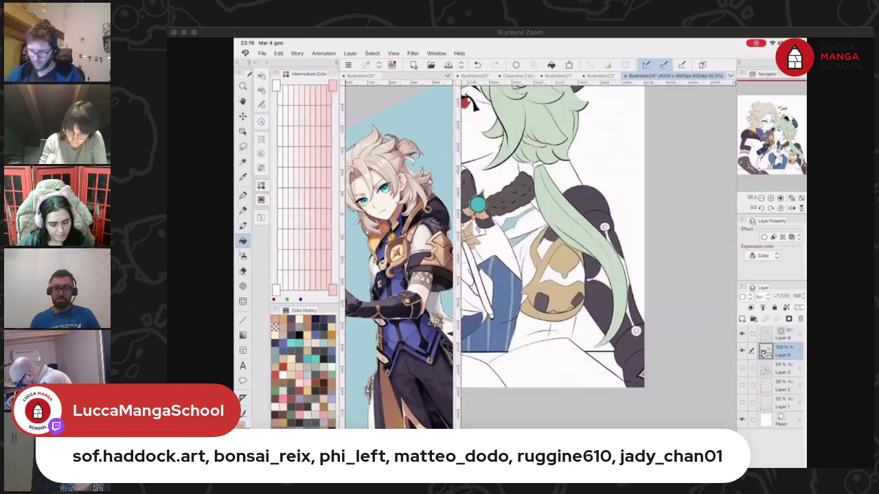
scroll(598, 257, up, 5)
click(551, 293)
click(590, 275)
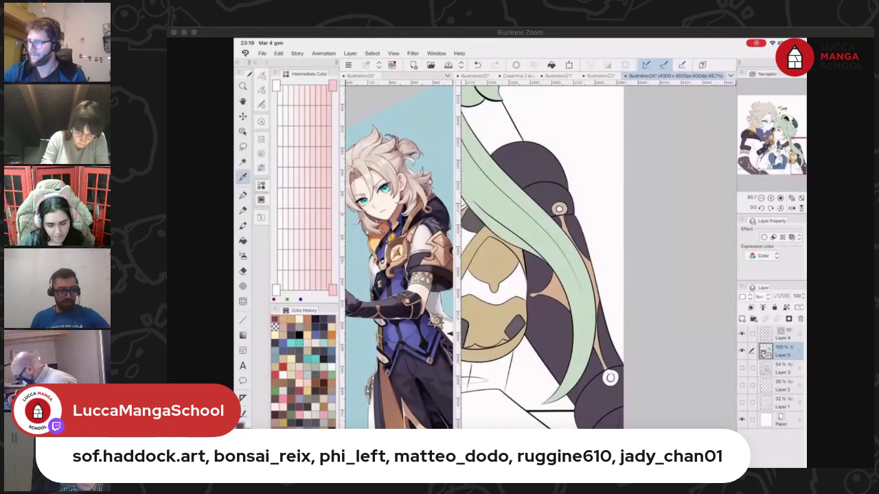
Fill the rings of the two round buttons on the far sleeve with tan and their centres with the dark clothing colour
alt+click(556, 336)
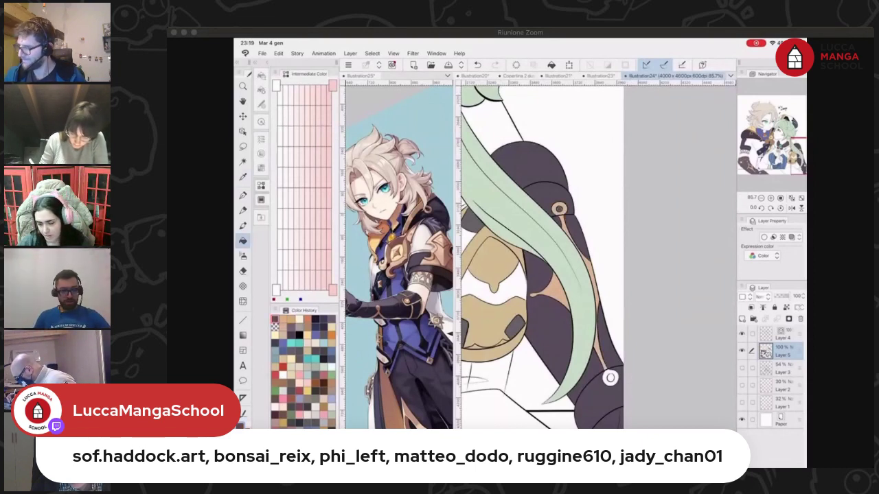
key(alt)
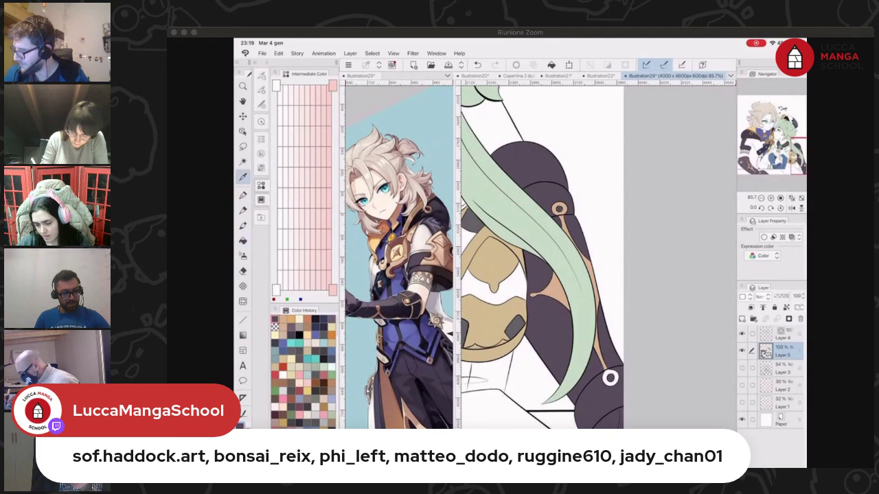
alt+click(610, 377)
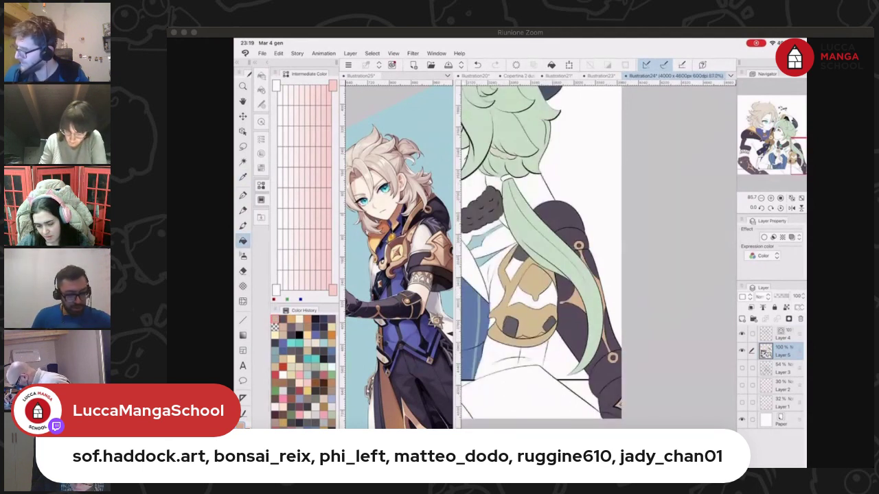
Fill the hair tie at the top of the green ponytail with brown
key(ctrl+0)
scroll(633, 295, up, 3)
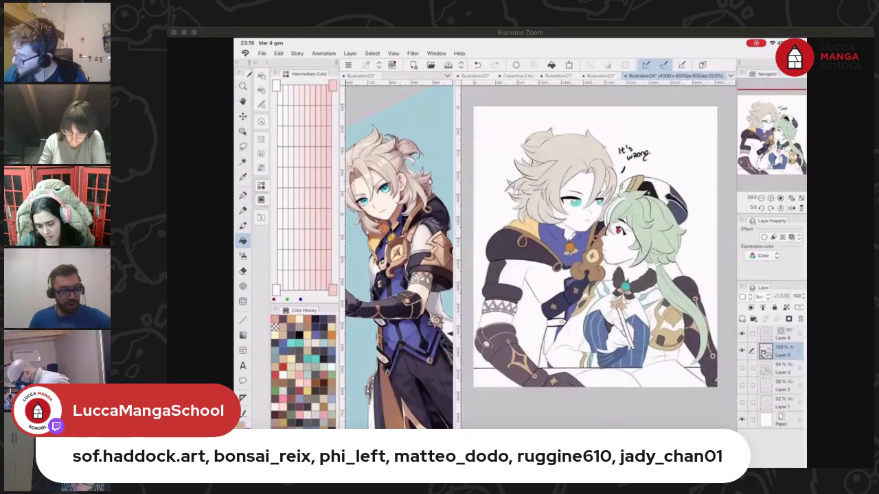
scroll(672, 275, up, 3)
scroll(597, 254, up, 4)
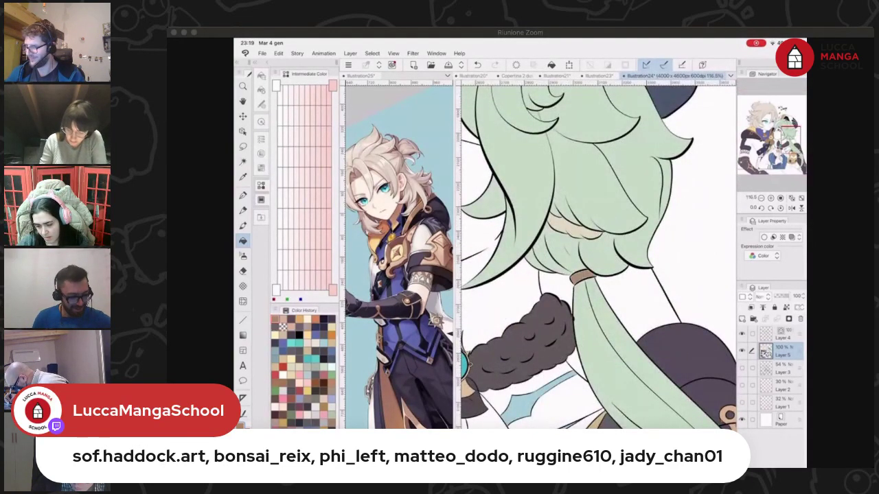
key(ctrl+0)
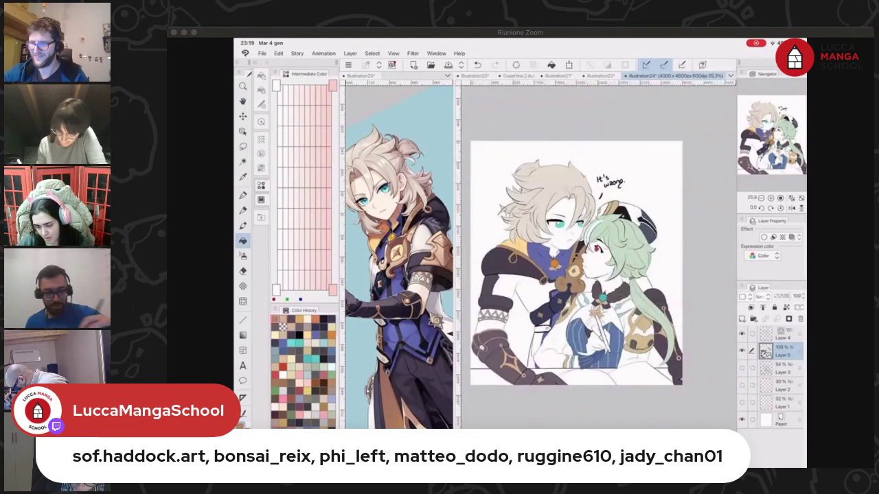
Add a new layer above Layer 5 and give the Illustration24 canvas the whole workspace instead of the side-by-side reference
key(ctrl+shift+n)
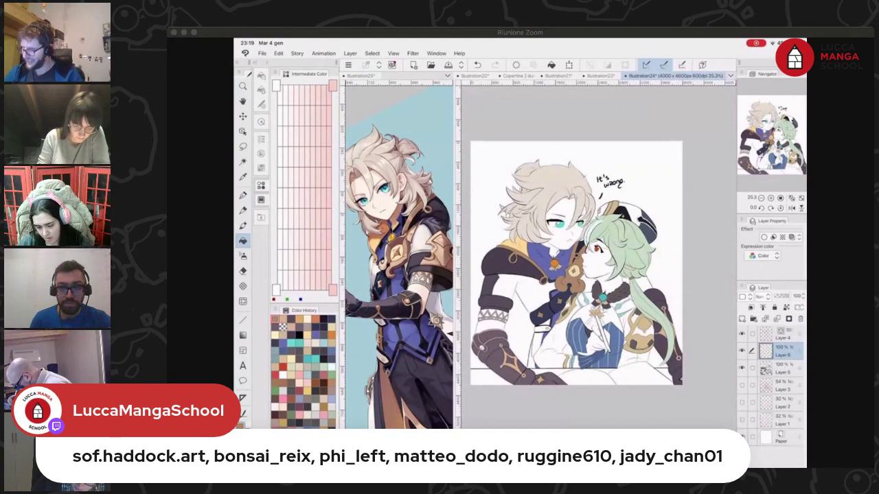
click(344, 75)
click(498, 209)
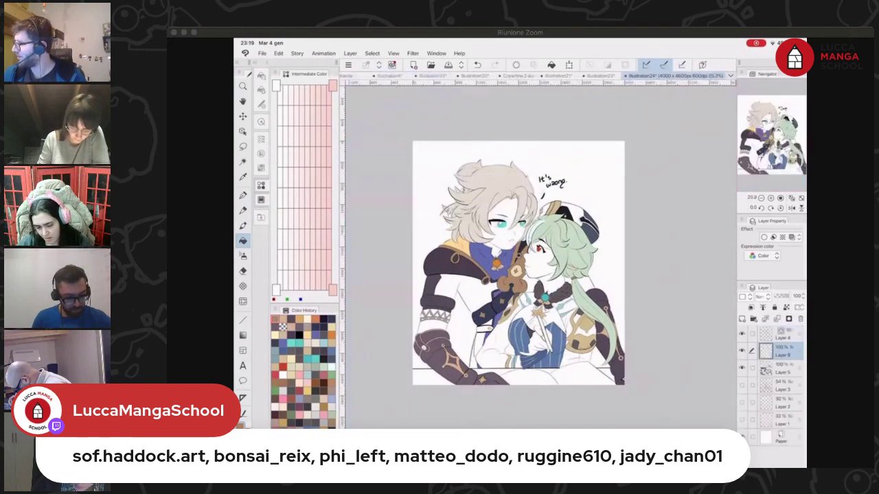
Select the blond character's face area with the Auto select wand while working on the new skin layer
scroll(517, 243, up, 5)
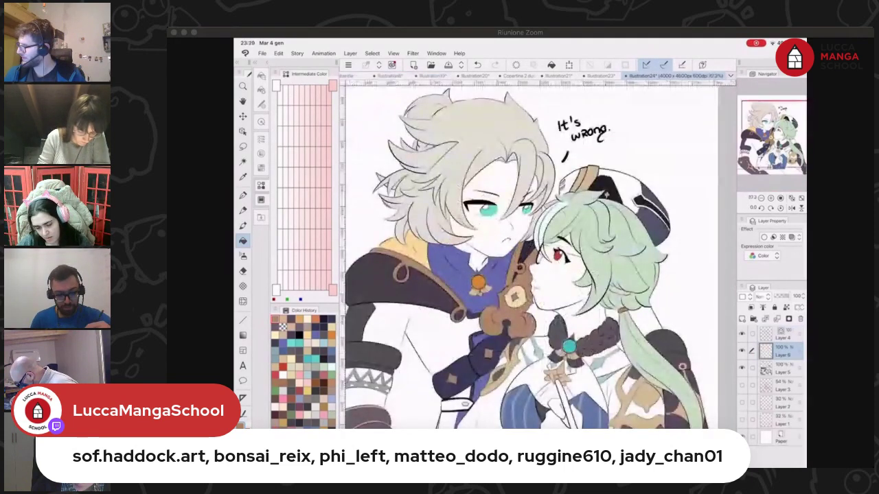
key(w)
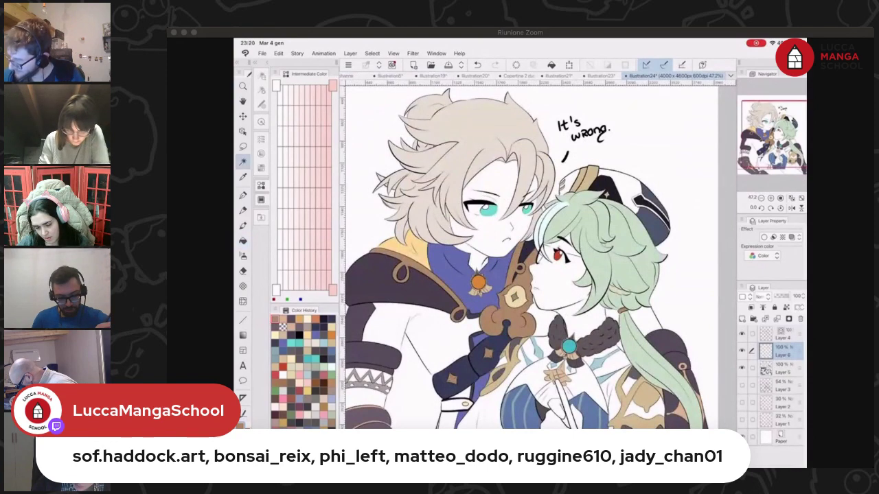
click(493, 232)
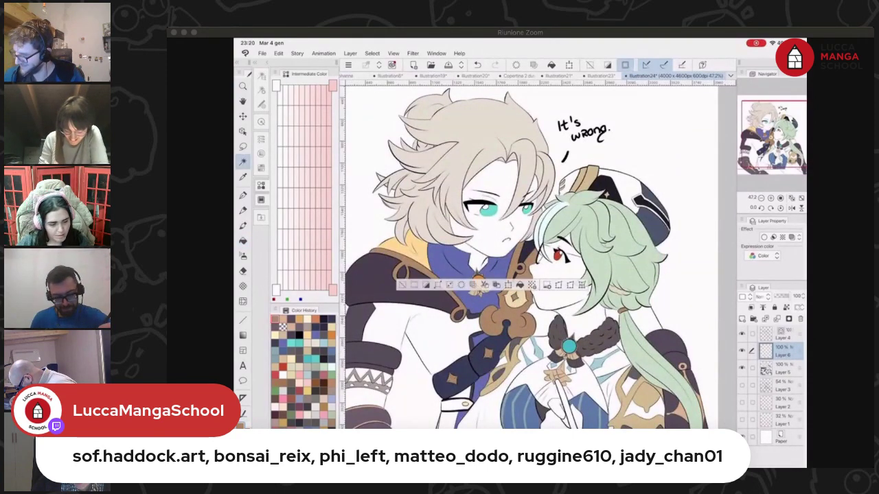
scroll(540, 254, down, 3)
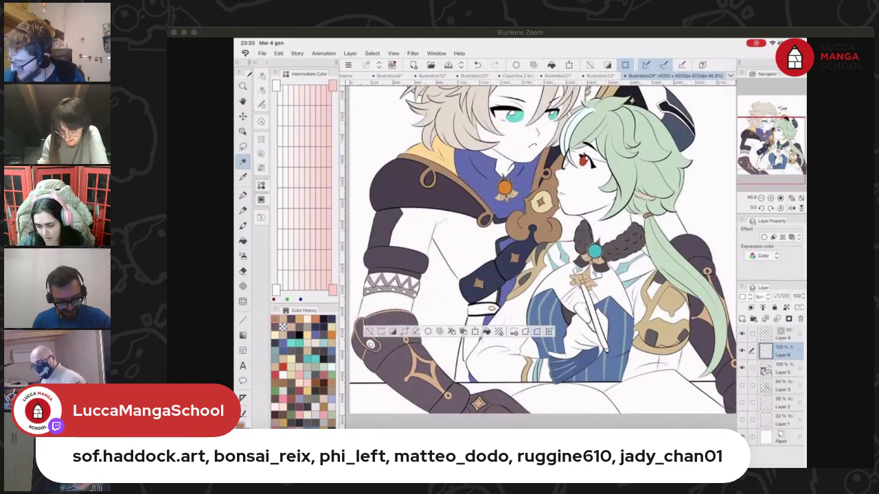
scroll(538, 254, right, 2)
scroll(538, 254, right, 1)
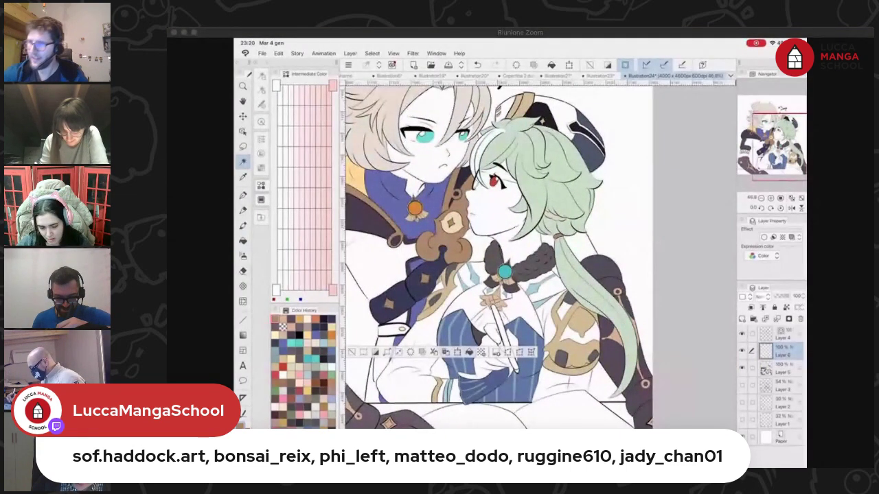
scroll(538, 254, left, 1)
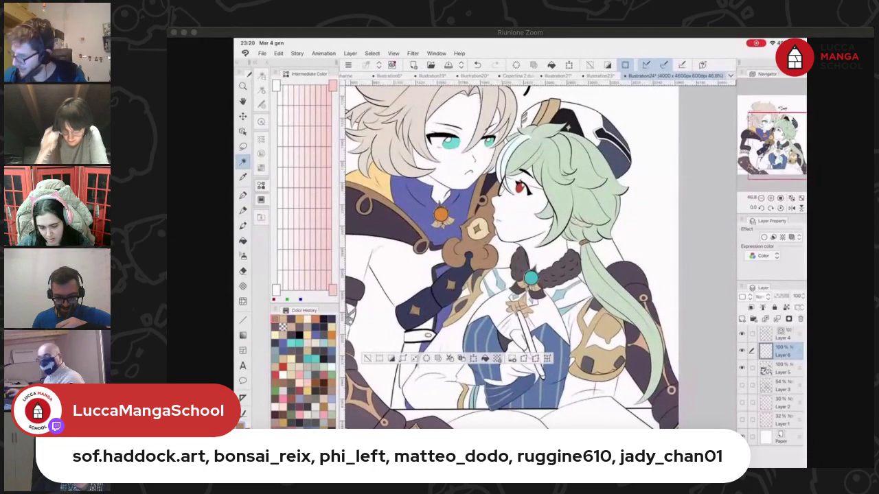
scroll(515, 254, down, 2)
scroll(527, 250, down, 1)
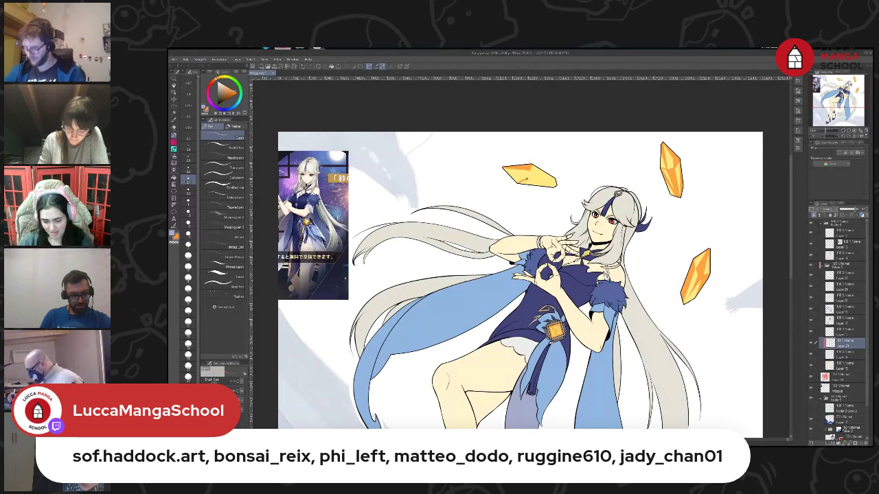
mouse_move(530, 179)
mouse_down()
mouse_move(556, 186)
mouse_move(536, 183)
mouse_up()
key(ctrl+z)
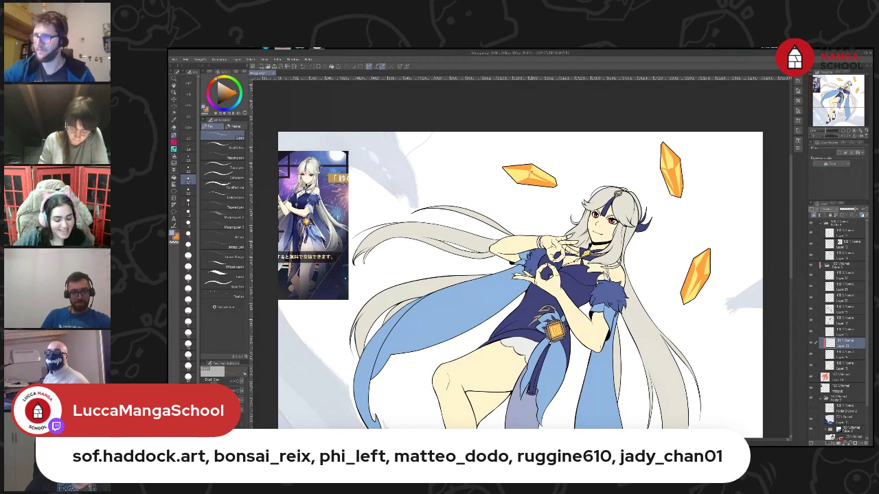
drag(532, 171, 556, 181)
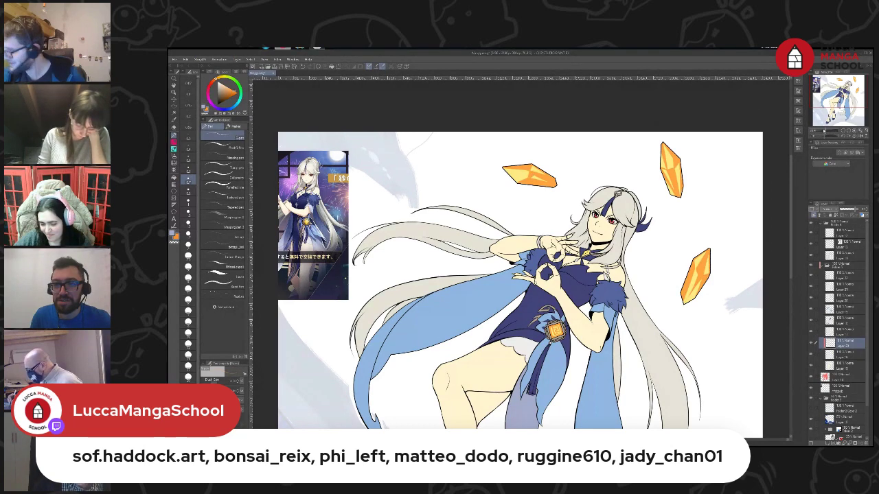
In the floating silver-haired girl's illustration, sample the blue of her fluffy sleeve trim and add a new layer directly beneath the red sketch layer
drag(824, 130, 822, 130)
drag(839, 89, 839, 101)
drag(824, 131, 825, 132)
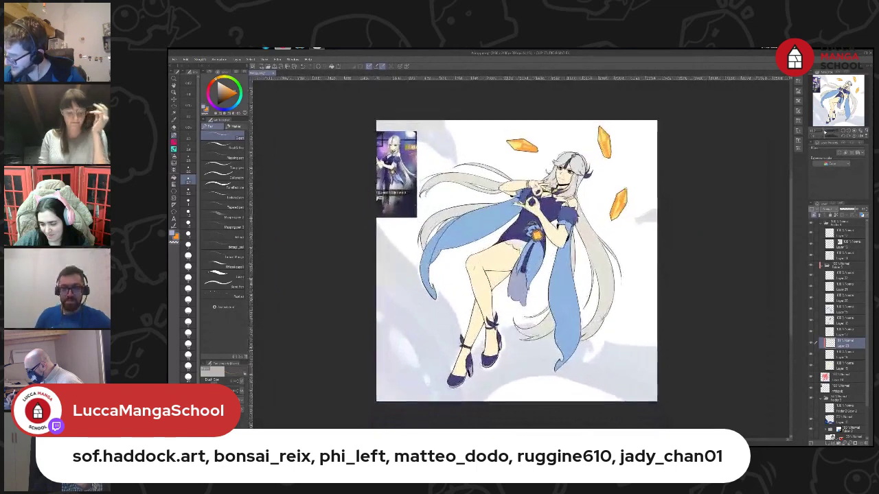
scroll(826, 132, up, 3)
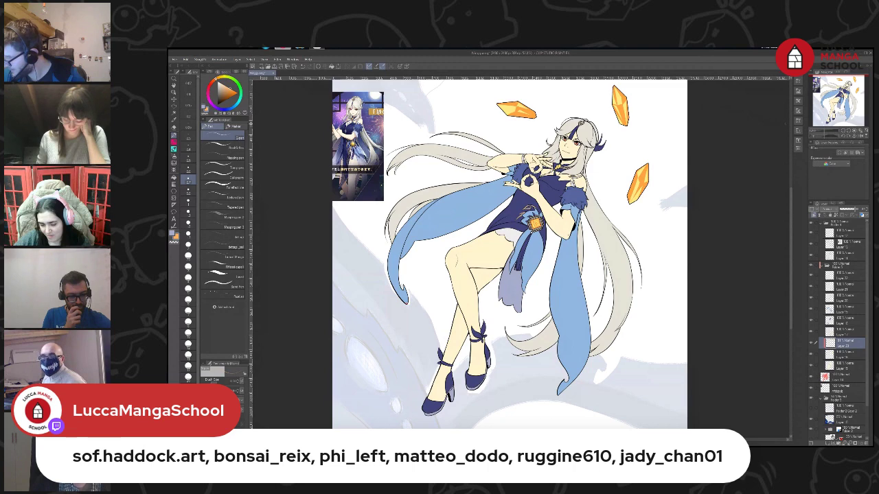
drag(509, 254, 502, 268)
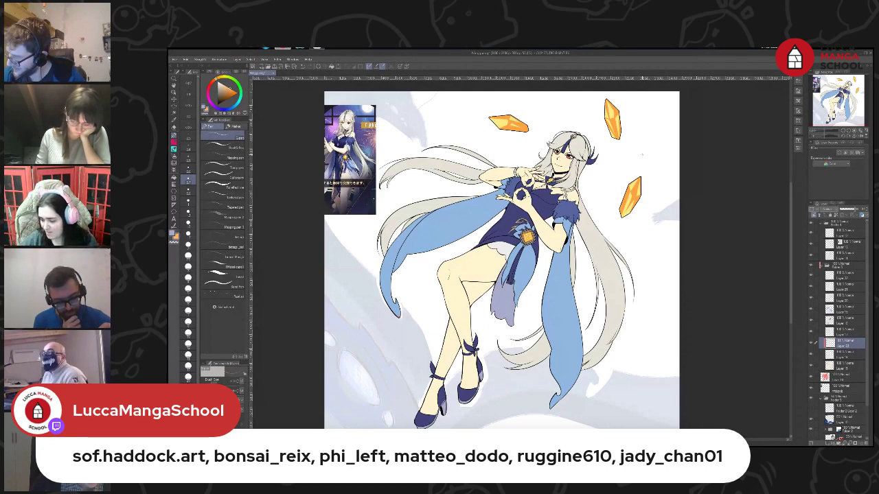
click(175, 113)
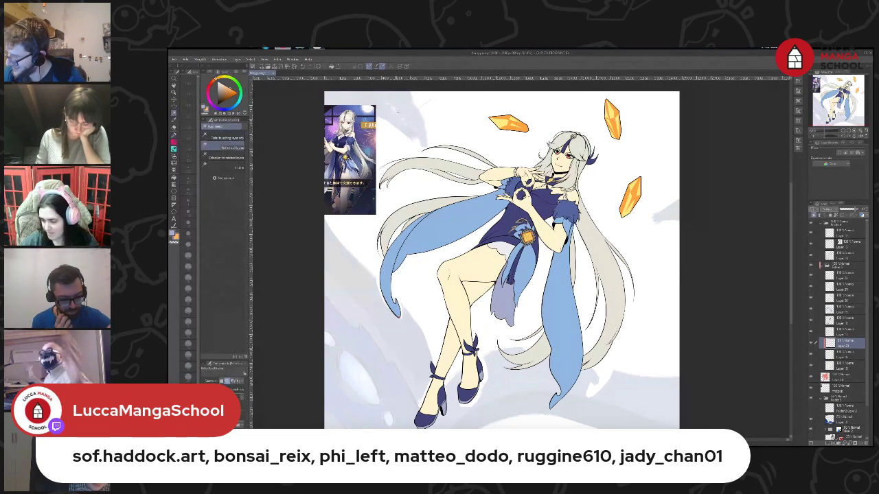
click(174, 119)
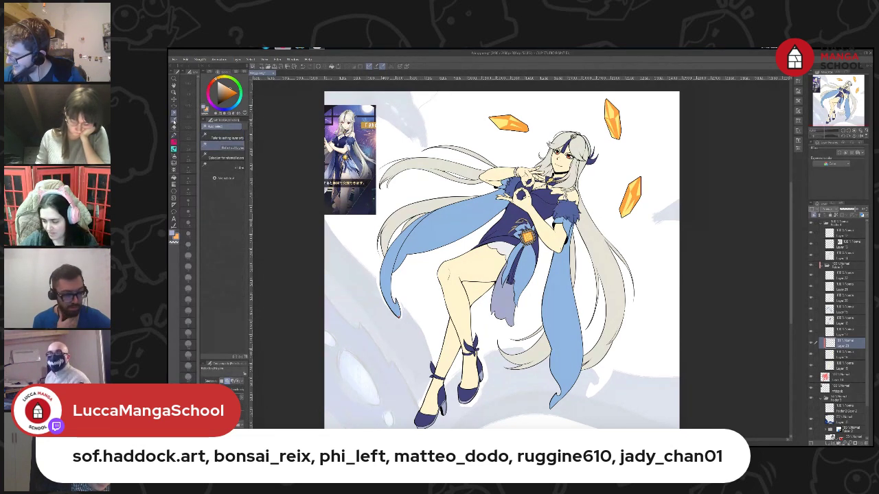
click(565, 212)
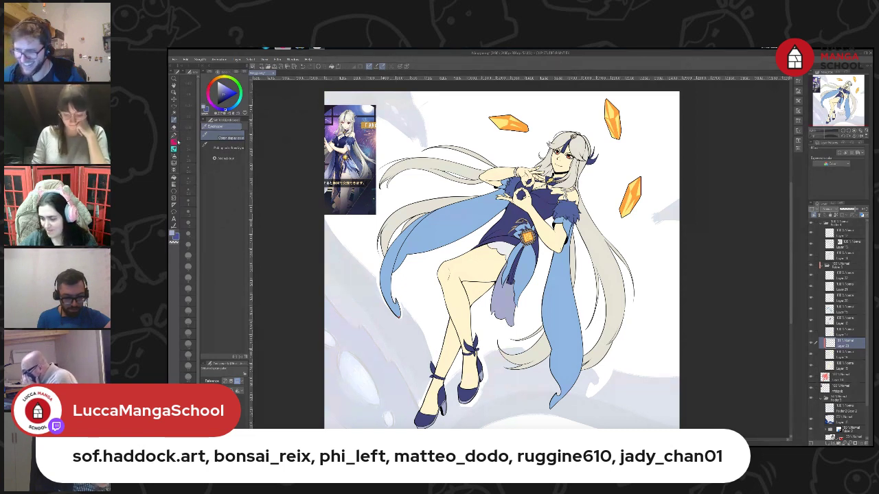
click(174, 178)
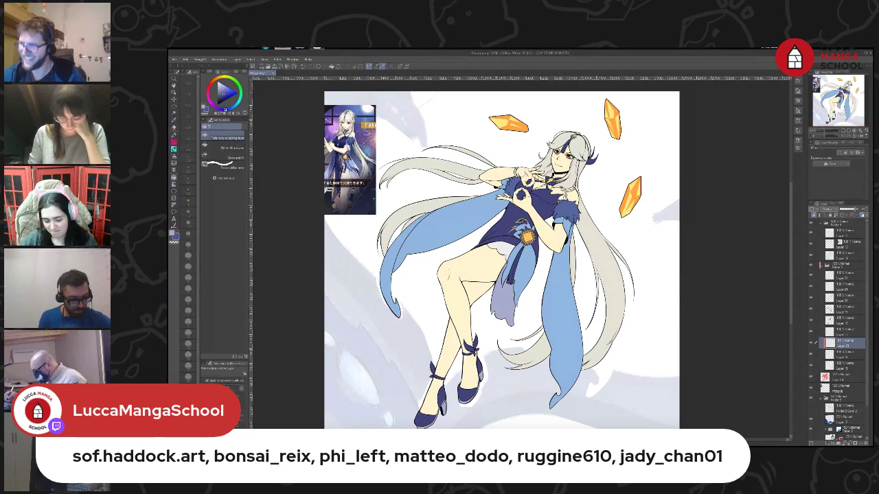
click(842, 388)
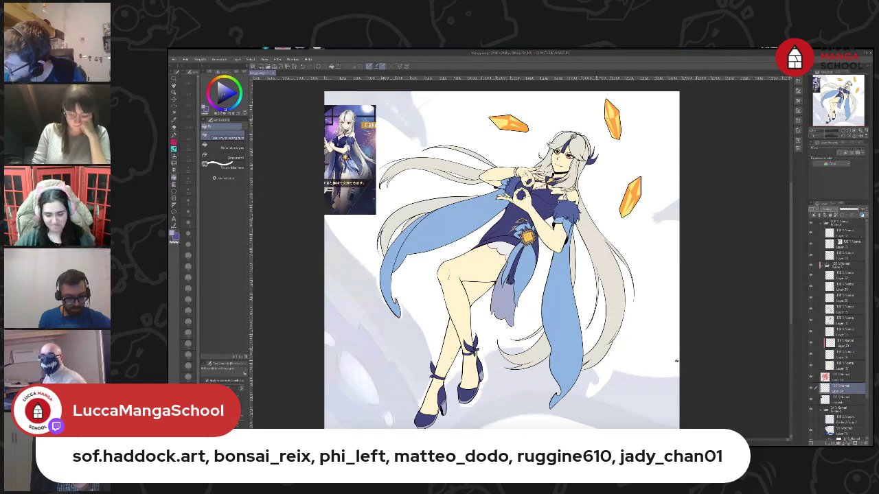
click(675, 362)
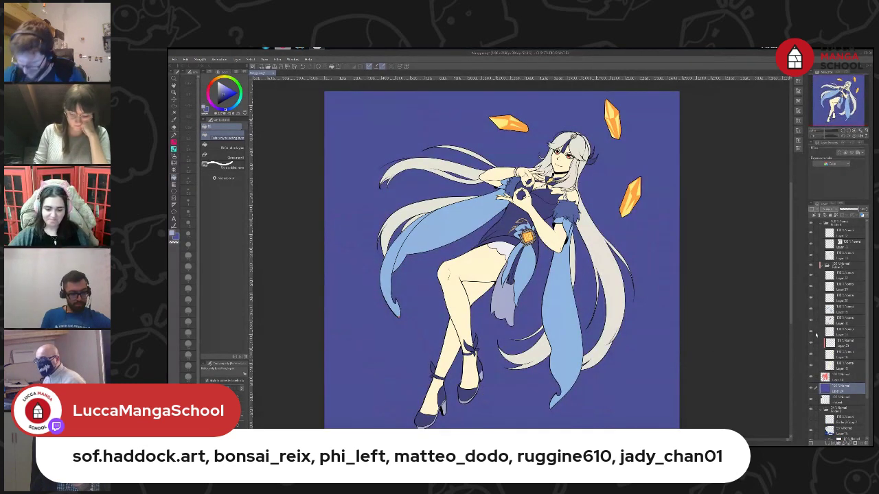
key(ctrl+z)
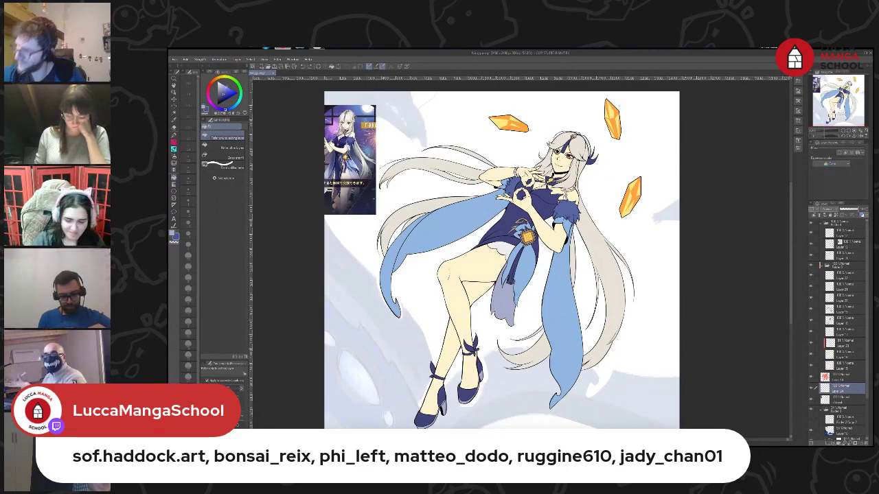
click(226, 87)
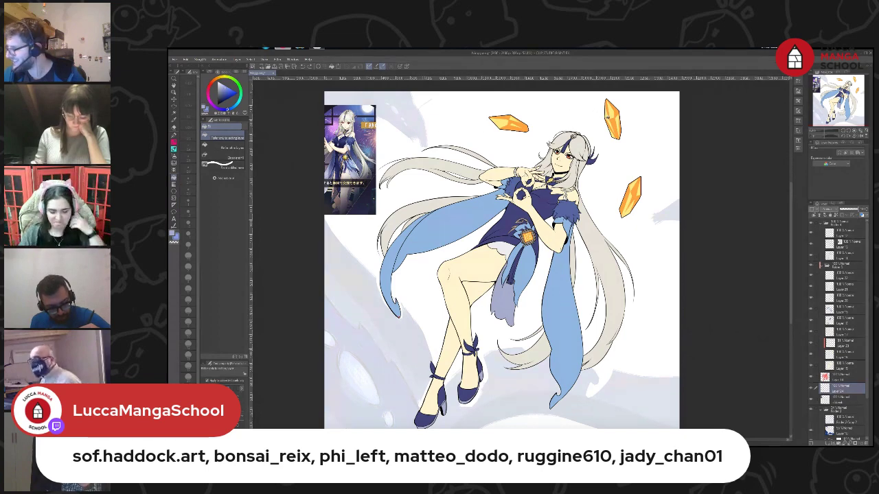
click(596, 112)
key(ctrl+z)
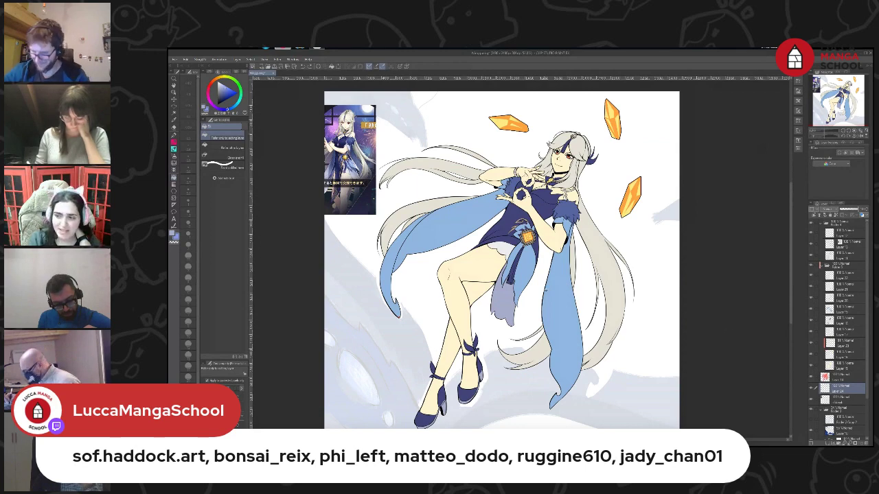
Switch to a thick brush and create a new folder containing a new layer above all other layers
click(175, 136)
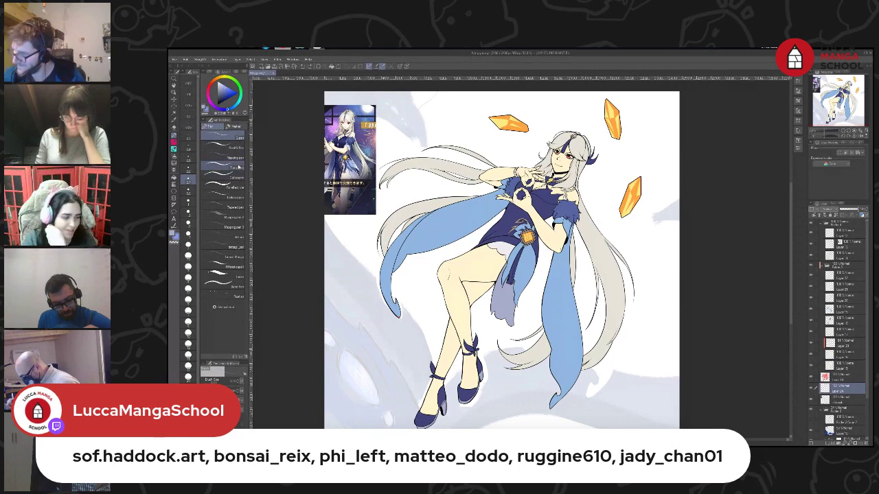
click(239, 166)
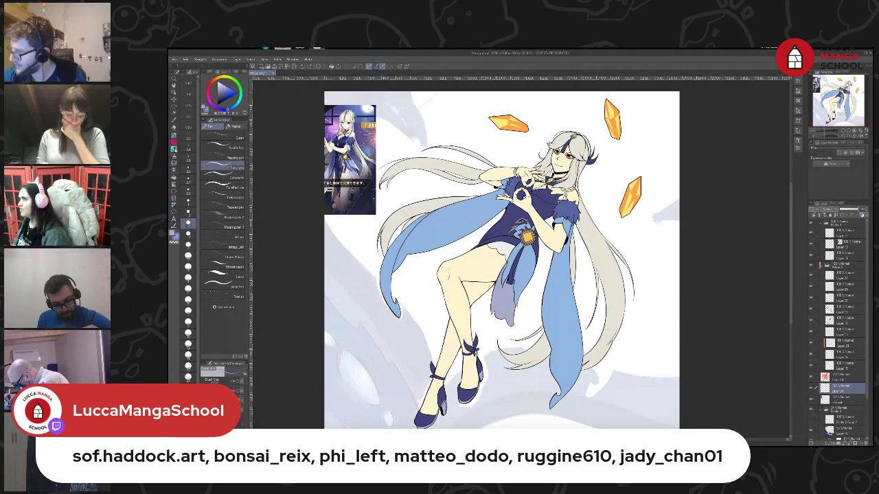
click(174, 148)
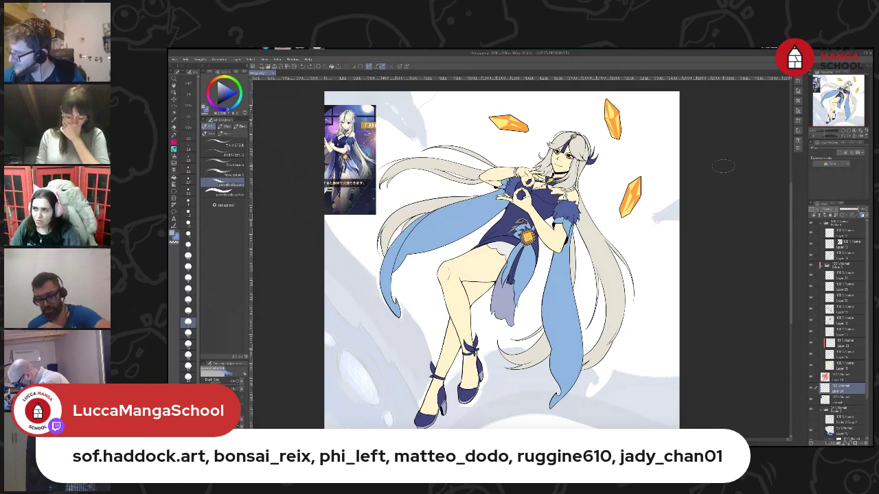
drag(711, 173, 703, 152)
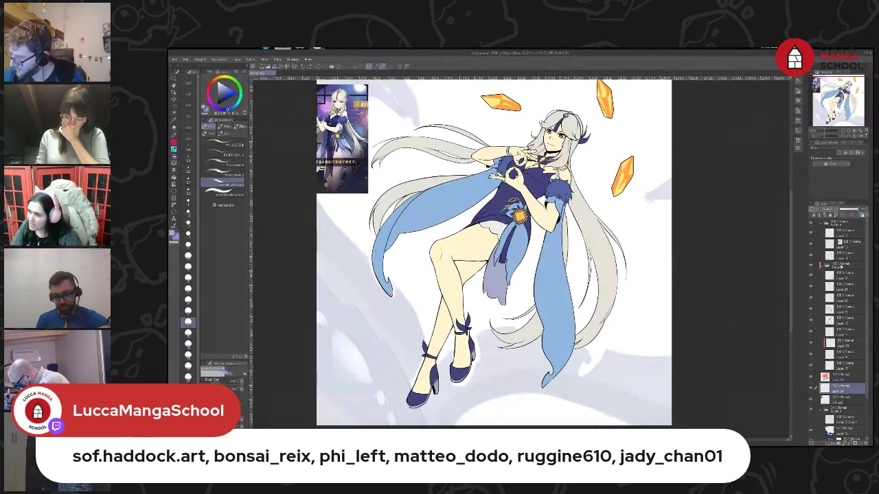
click(850, 226)
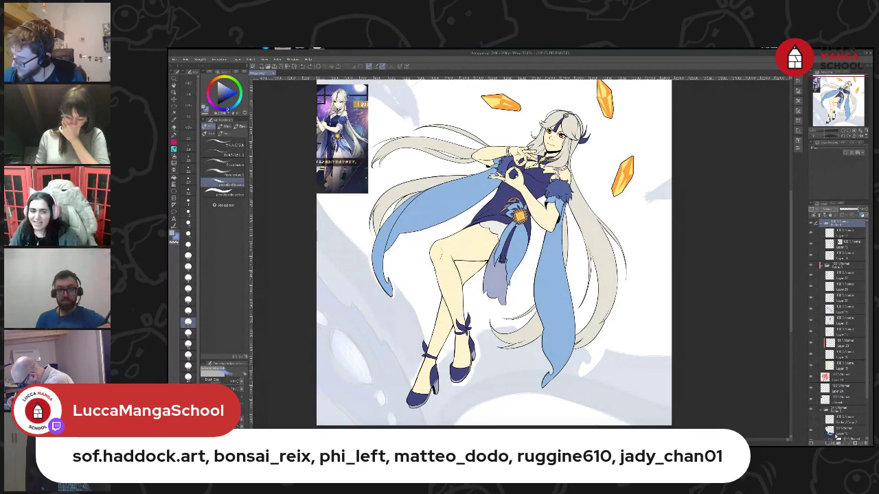
click(840, 232)
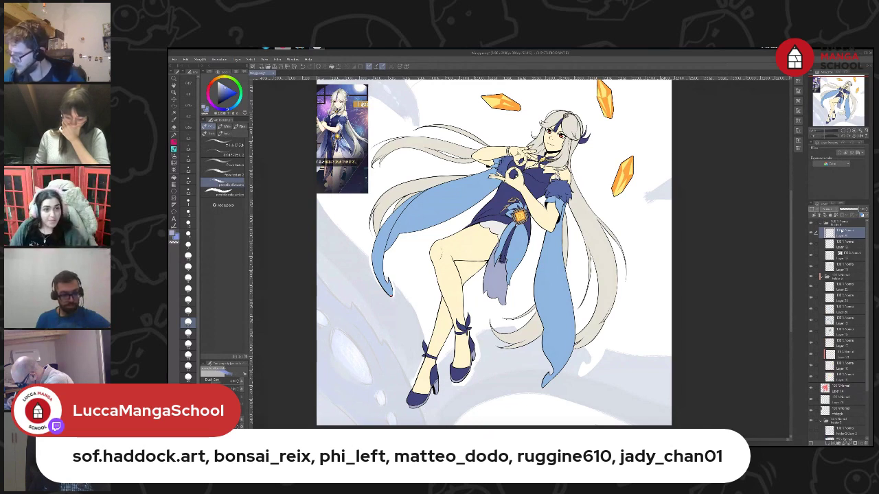
key(ctrl+z)
click(846, 226)
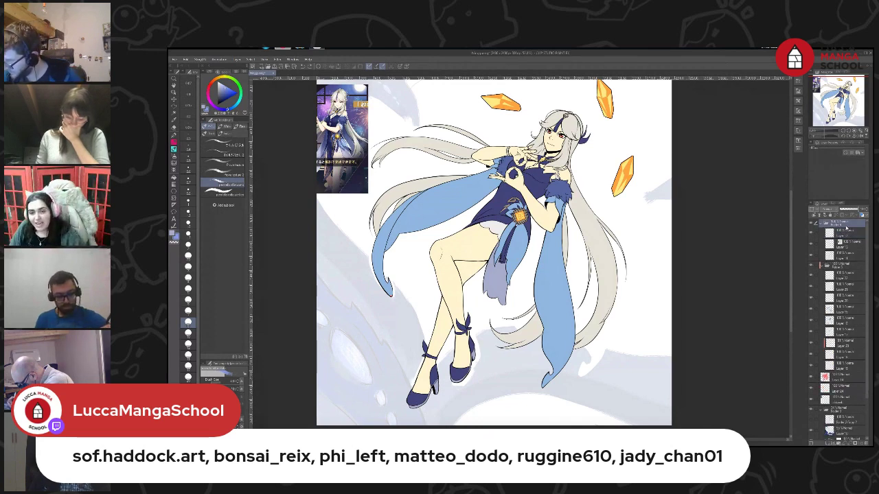
click(838, 444)
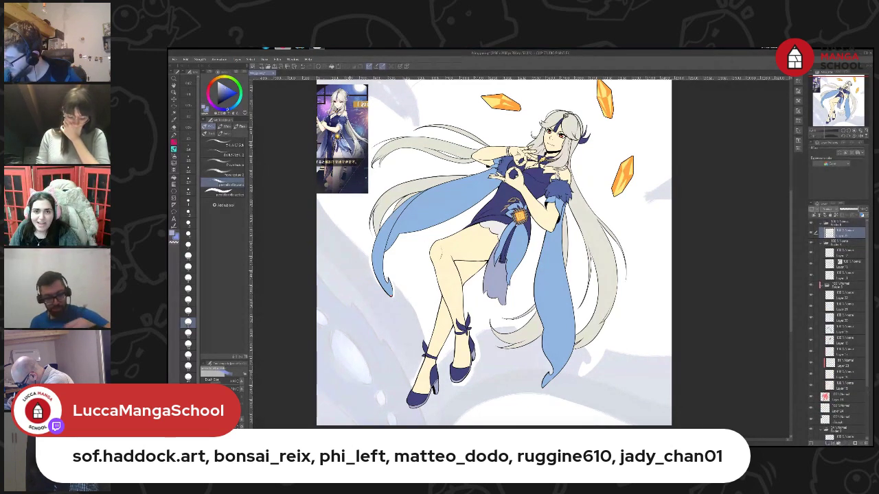
Choose a dark navy and paint a thick curved outline across the canvas's lower-left corner, ending beside the girl's shoes
click(225, 97)
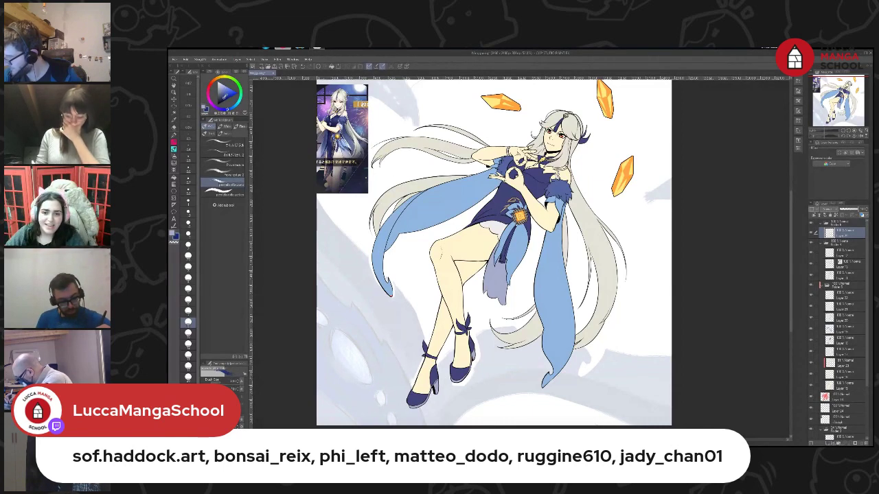
mouse_move(316, 281)
mouse_down()
mouse_move(368, 347)
mouse_move(404, 425)
mouse_up()
key(ctrl+z)
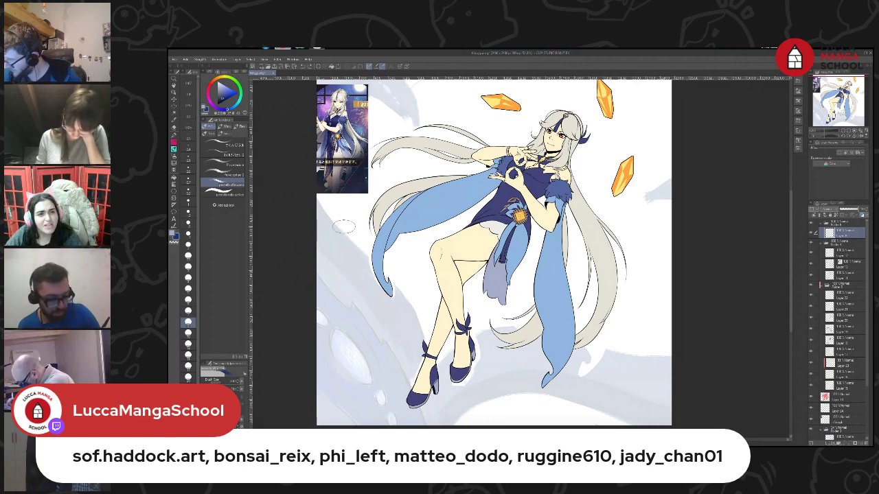
drag(318, 275, 416, 424)
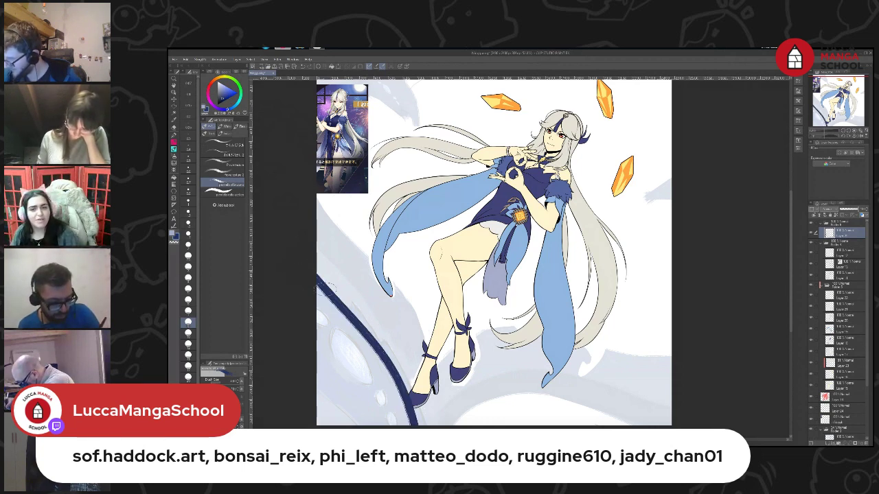
drag(316, 285, 405, 402)
drag(317, 290, 410, 425)
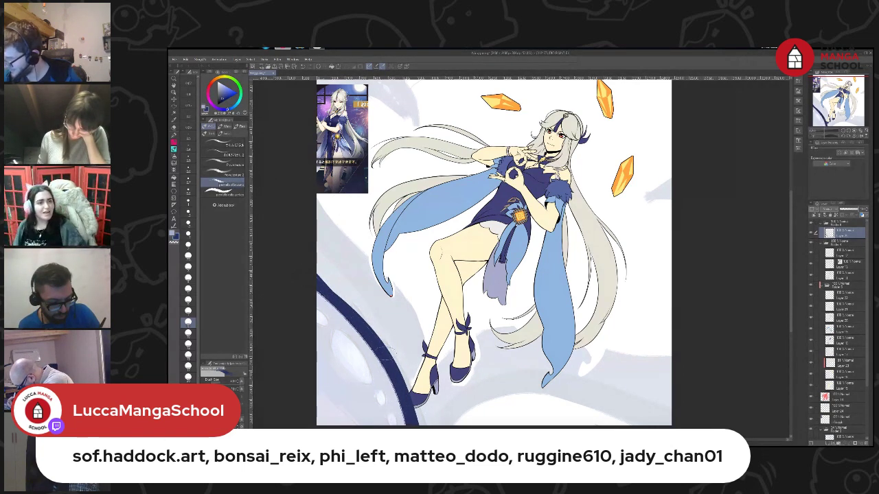
mouse_move(318, 280)
mouse_down()
mouse_move(342, 299)
mouse_move(405, 416)
mouse_up()
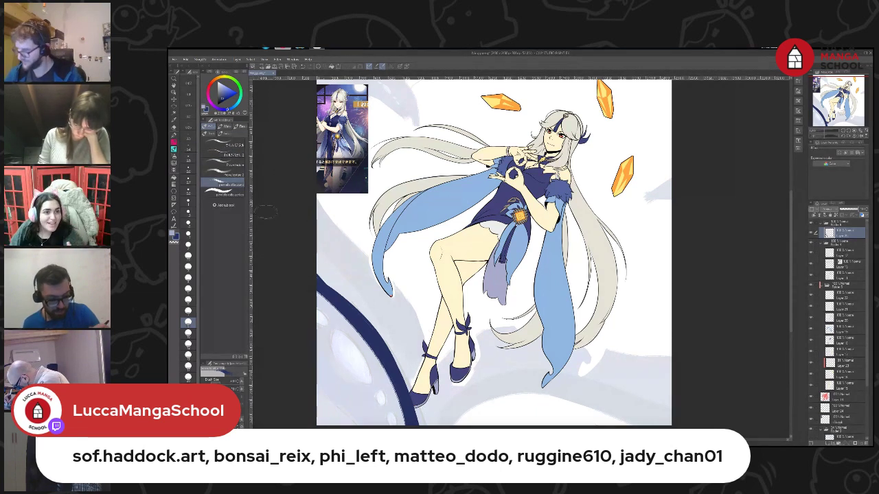
Fill the corner area enclosed by the curved outline with solid navy
mouse_move(317, 297)
mouse_down()
mouse_move(378, 364)
mouse_move(406, 422)
mouse_move(354, 352)
mouse_move(385, 422)
mouse_up()
mouse_move(320, 317)
mouse_down()
mouse_move(378, 423)
mouse_move(373, 416)
mouse_up()
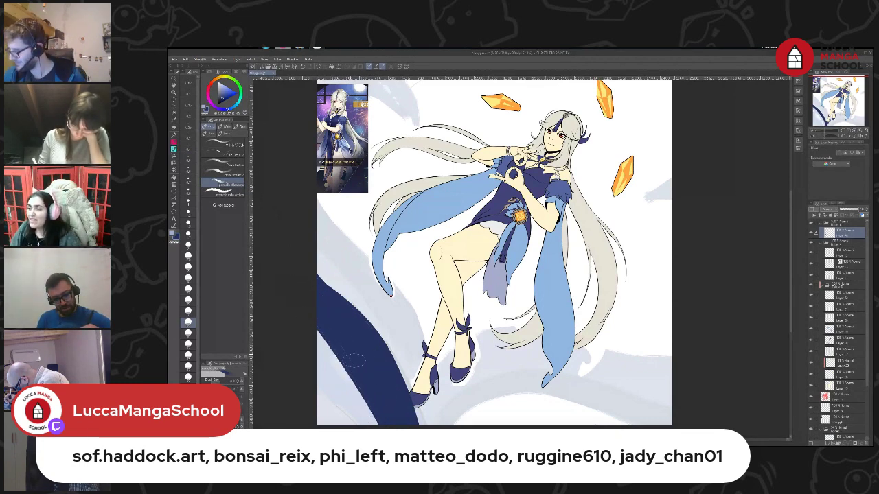
mouse_move(353, 360)
mouse_down()
mouse_move(371, 405)
mouse_move(323, 337)
mouse_move(345, 380)
mouse_move(322, 350)
mouse_up()
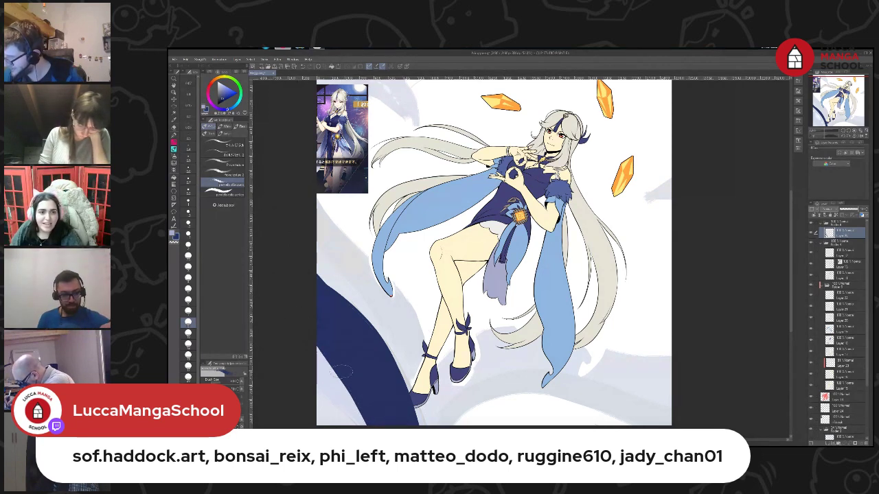
drag(342, 381, 355, 410)
mouse_move(329, 355)
mouse_down()
mouse_move(355, 416)
mouse_move(327, 368)
mouse_move(351, 419)
mouse_move(321, 377)
mouse_up()
mouse_move(321, 379)
mouse_down()
mouse_move(343, 421)
mouse_move(318, 383)
mouse_move(334, 412)
mouse_move(317, 394)
mouse_move(325, 419)
mouse_up()
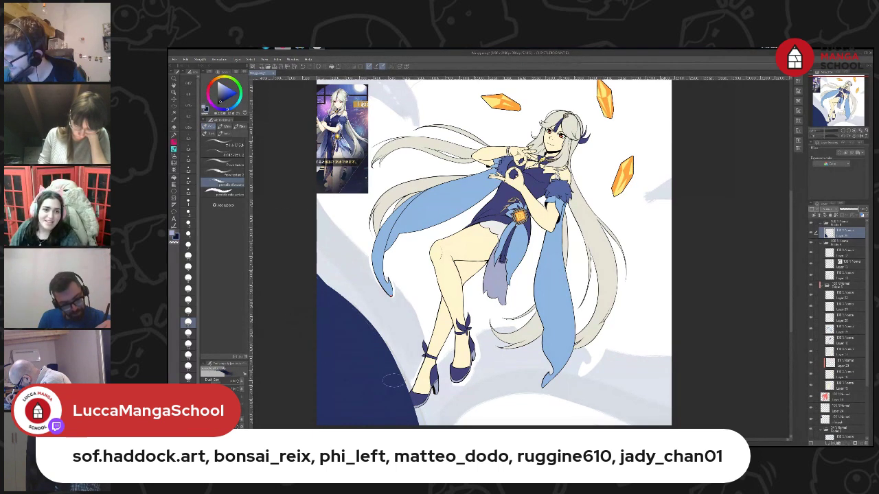
drag(298, 309, 382, 424)
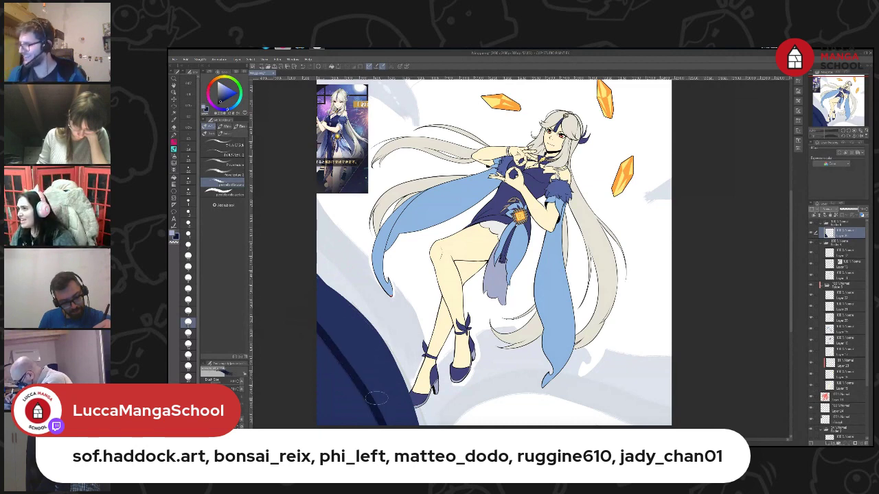
key(ctrl+z)
mouse_move(311, 282)
mouse_down()
mouse_move(329, 297)
mouse_move(406, 424)
mouse_move(343, 322)
mouse_move(401, 423)
mouse_move(386, 414)
mouse_up()
key(ctrl+z)
Paint the inside of the navy corner shape in a darker shade, leaving a lighter navy rim along its curved edge
mouse_move(311, 306)
mouse_down()
mouse_move(389, 424)
mouse_move(381, 400)
mouse_up()
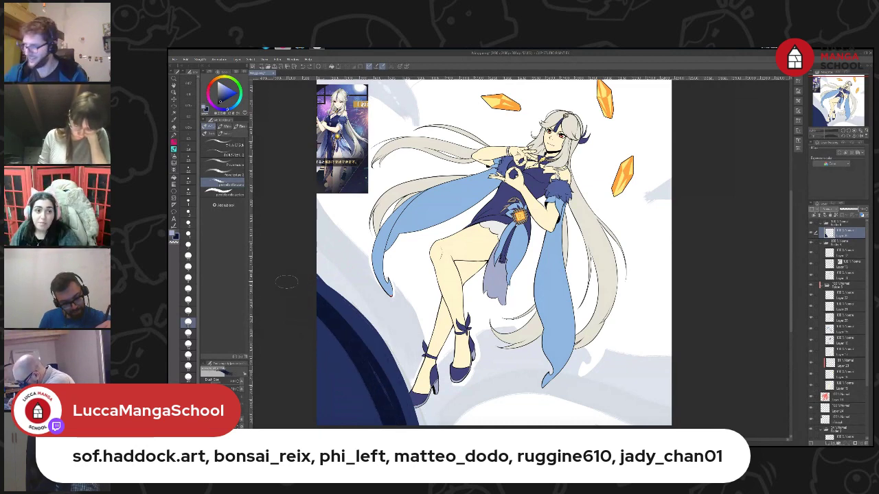
drag(325, 311, 383, 394)
drag(319, 320, 366, 377)
drag(340, 331, 389, 424)
mouse_move(316, 324)
mouse_down()
mouse_move(382, 425)
mouse_move(369, 415)
mouse_up()
drag(317, 339, 366, 420)
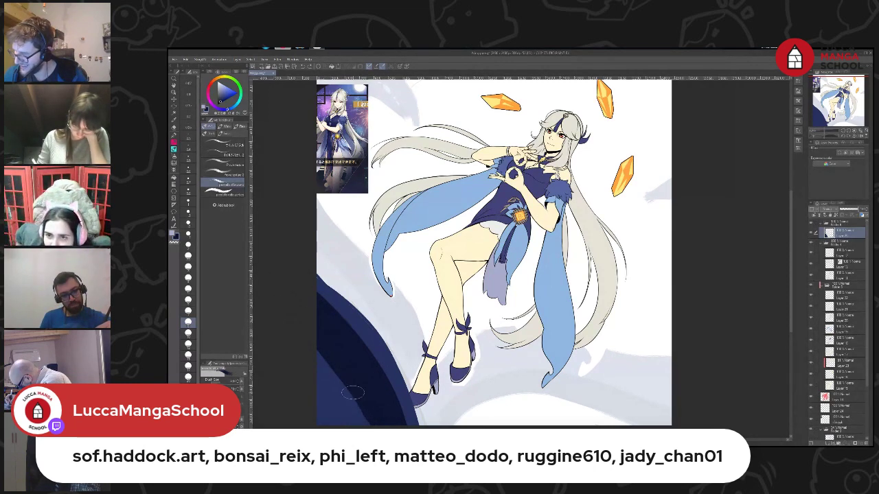
drag(347, 386, 360, 421)
mouse_move(314, 356)
mouse_down()
mouse_move(353, 422)
mouse_move(355, 411)
mouse_up()
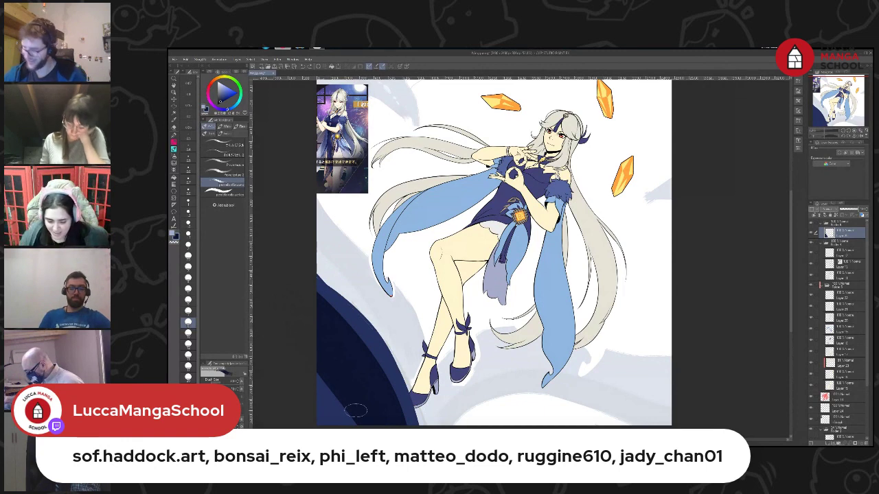
mouse_move(317, 378)
mouse_down()
mouse_move(349, 422)
mouse_move(325, 422)
mouse_up()
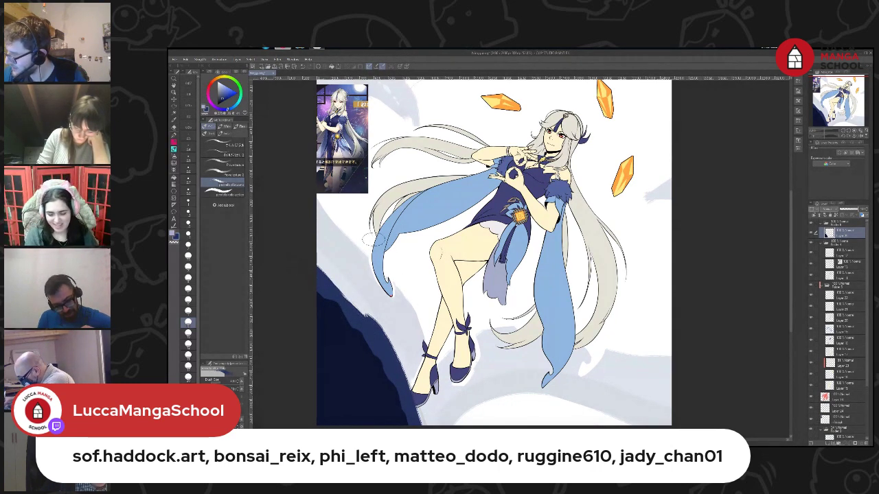
Rework the upper edge of the navy corner shape, extending it upward along the canvas's left border
mouse_move(318, 295)
mouse_down()
mouse_move(372, 341)
mouse_move(382, 364)
mouse_move(353, 325)
mouse_move(367, 343)
mouse_up()
key(ctrl+z)
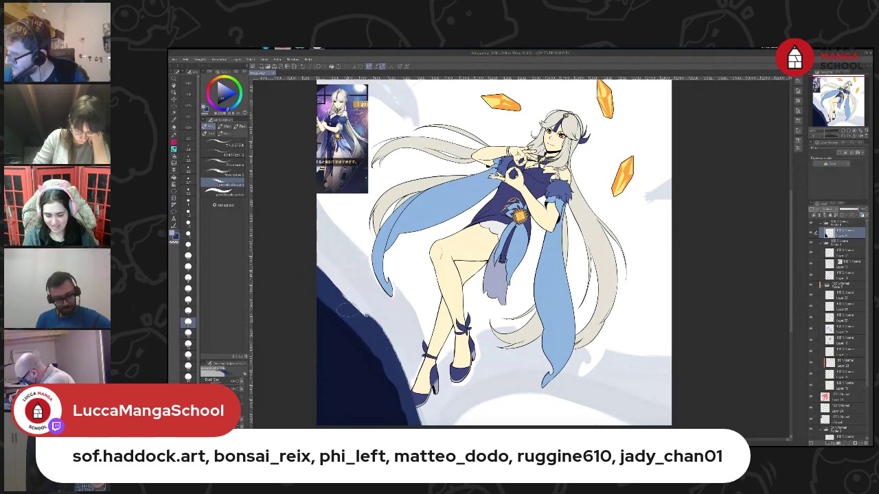
key(ctrl+z)
drag(310, 262, 355, 325)
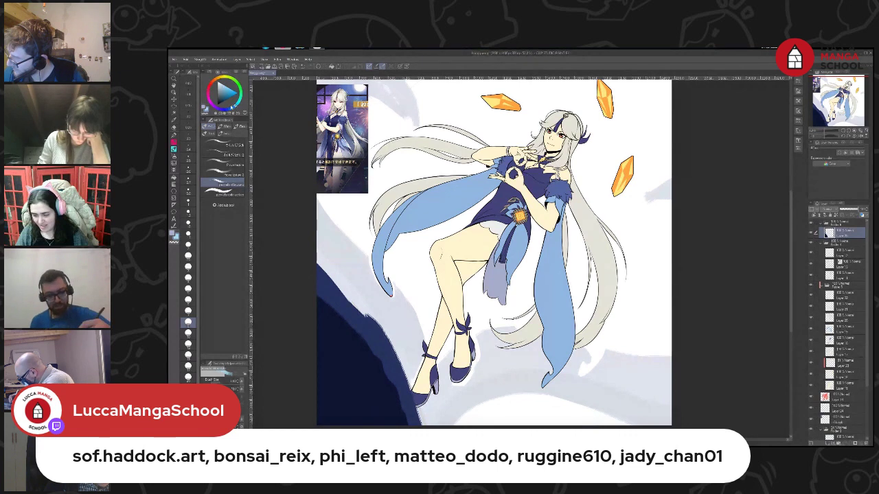
drag(380, 402, 350, 346)
key(ctrl+z)
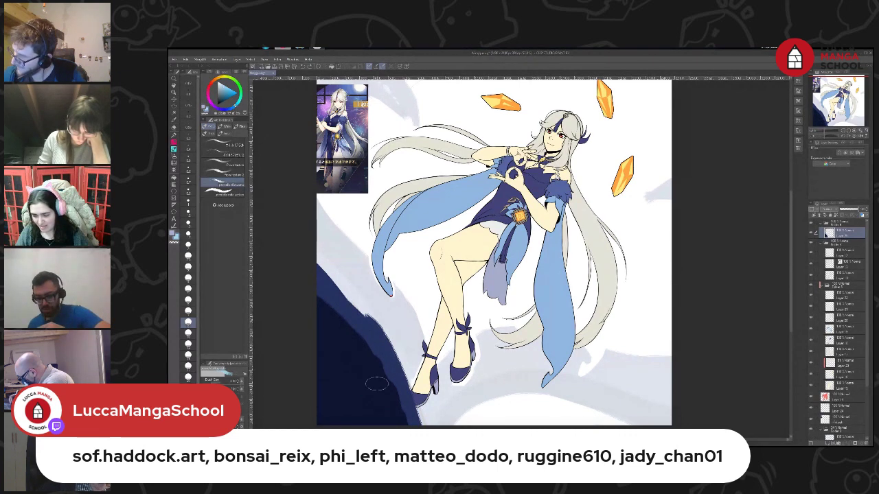
drag(381, 386, 367, 356)
key(ctrl+z)
Switch to a pen and paint a row of light blue eyes of varying sizes along the dark creature's curved edge
click(174, 137)
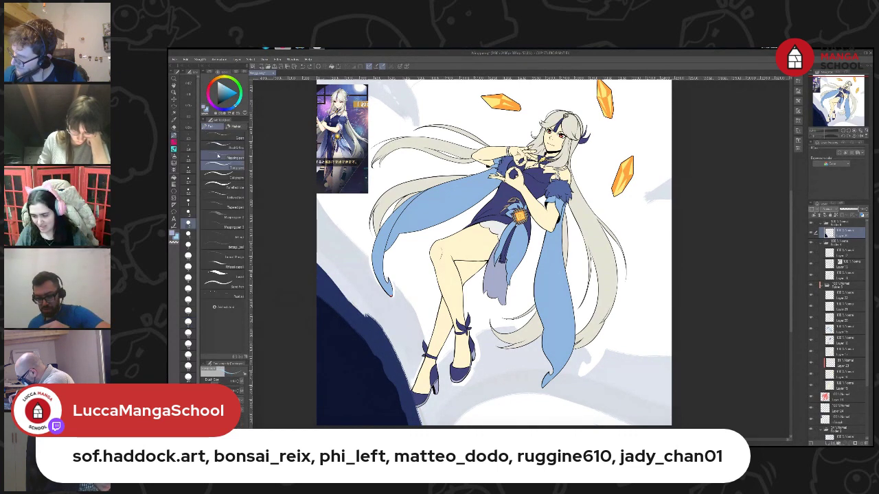
click(223, 138)
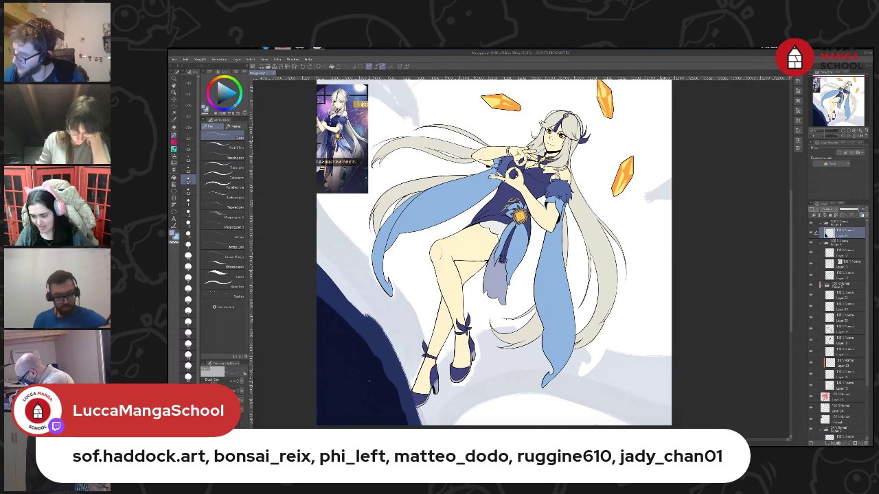
click(224, 167)
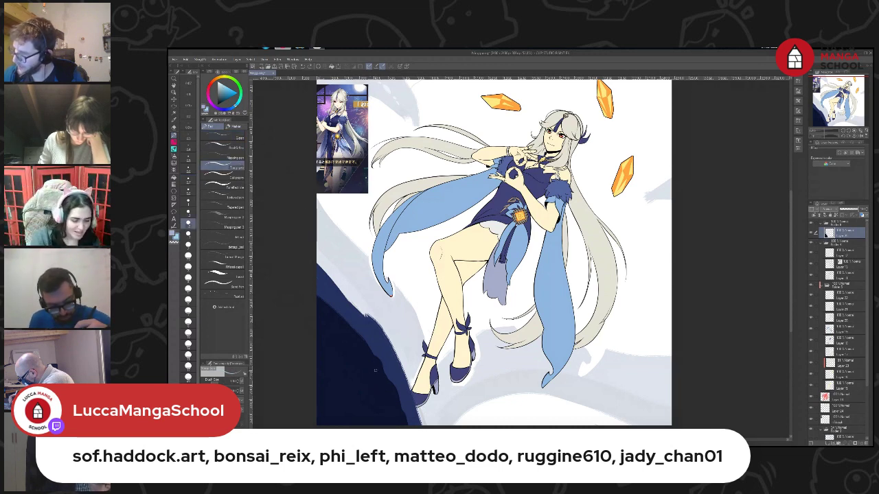
mouse_move(385, 399)
mouse_down()
mouse_move(360, 349)
mouse_move(383, 397)
mouse_up()
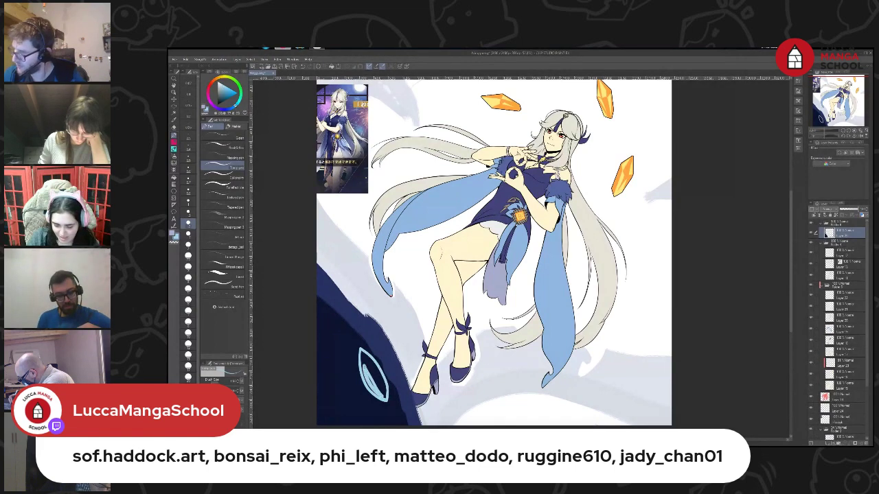
mouse_move(363, 352)
mouse_down()
mouse_move(386, 394)
mouse_move(339, 324)
mouse_move(353, 339)
mouse_up()
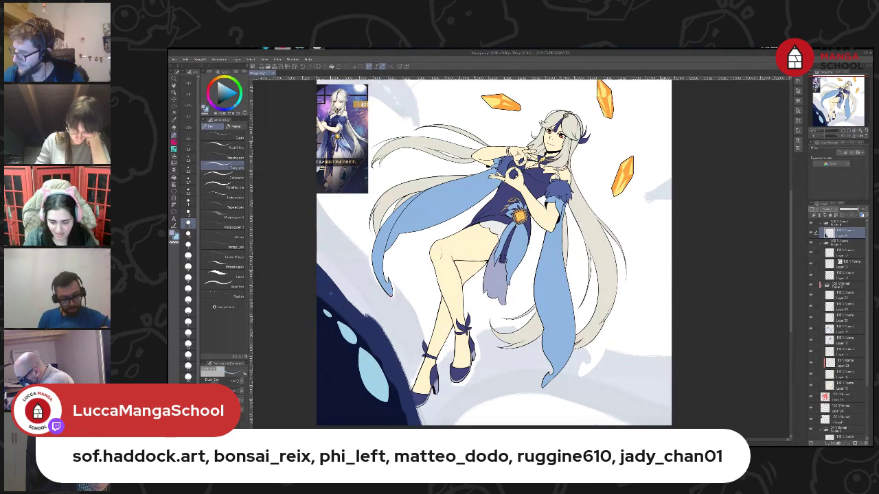
drag(390, 407, 394, 419)
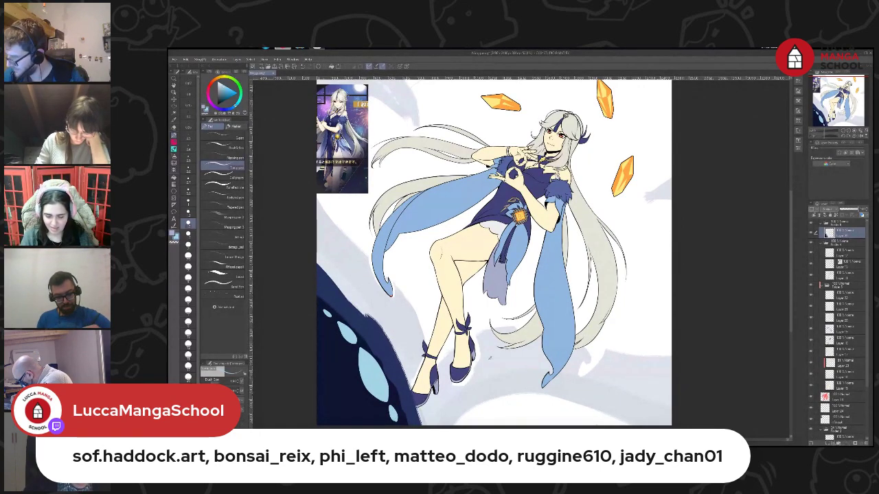
Sample the creature's navy rim, adjust its shade and add crease lines around the large light blue eye with different pens
alt+click(403, 392)
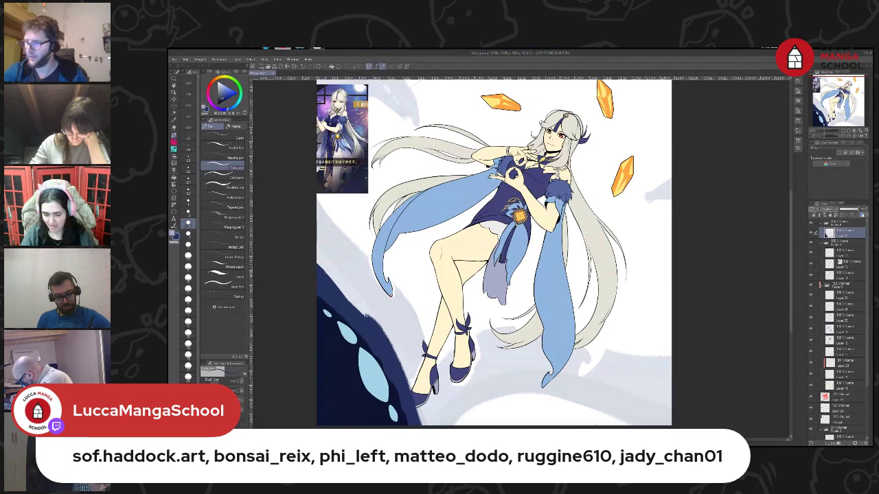
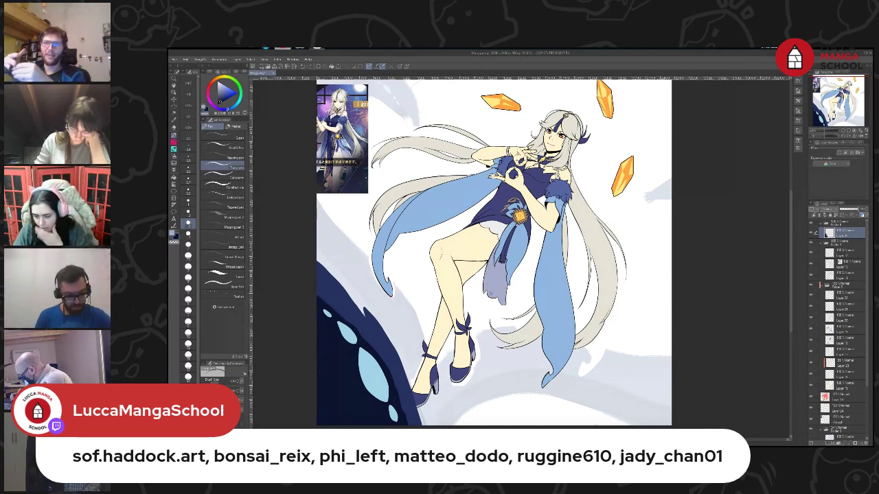
click(224, 101)
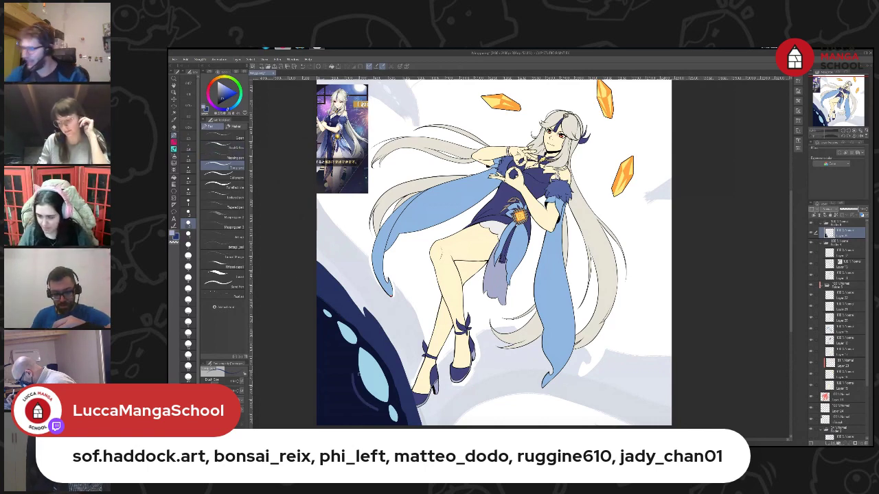
click(226, 157)
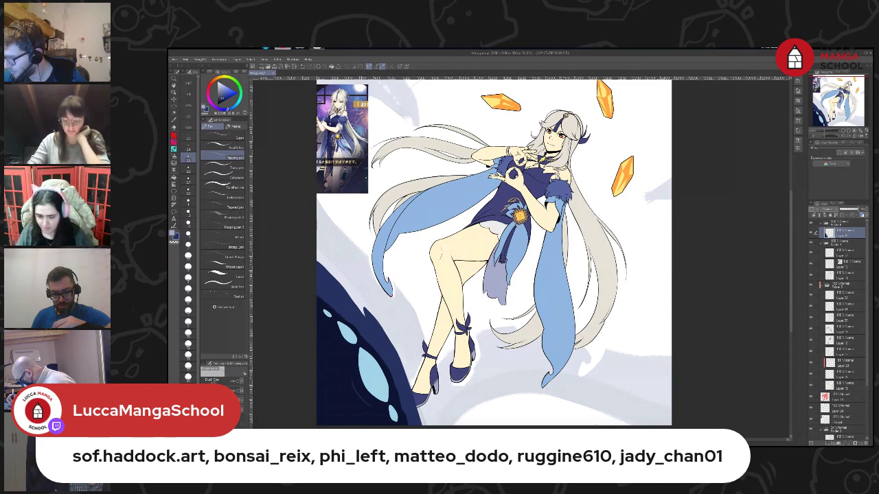
click(223, 265)
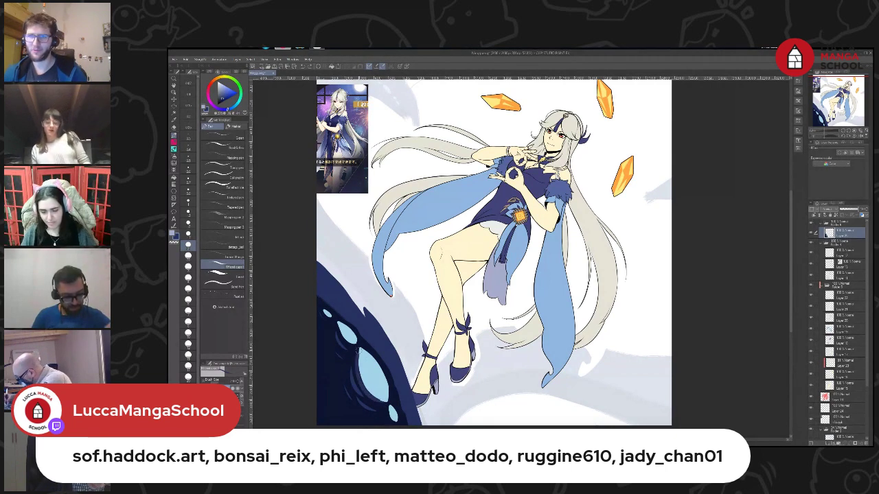
drag(371, 392, 360, 347)
key(ctrl+z)
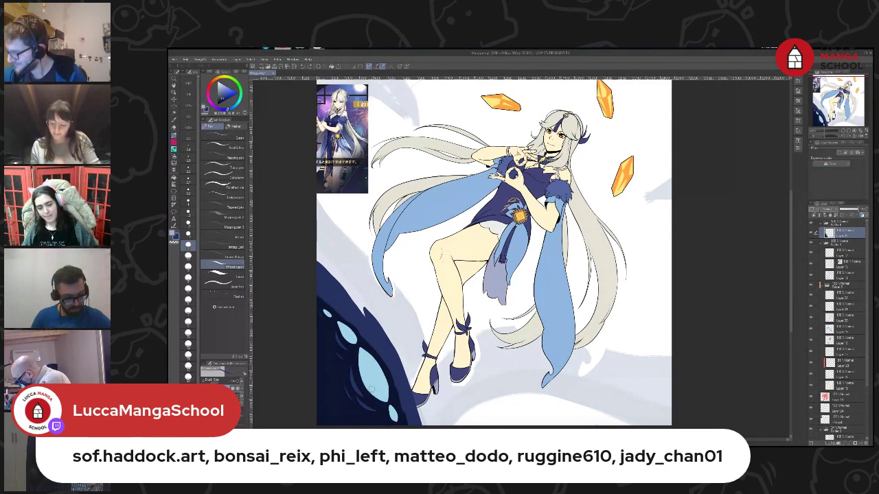
drag(378, 400, 359, 353)
key(ctrl+z)
Refine the dark contours and folds around the creature's large eye and the small eye below it
mouse_move(384, 404)
mouse_down()
mouse_move(355, 348)
mouse_move(367, 391)
mouse_move(360, 357)
mouse_move(361, 384)
mouse_move(357, 355)
mouse_up()
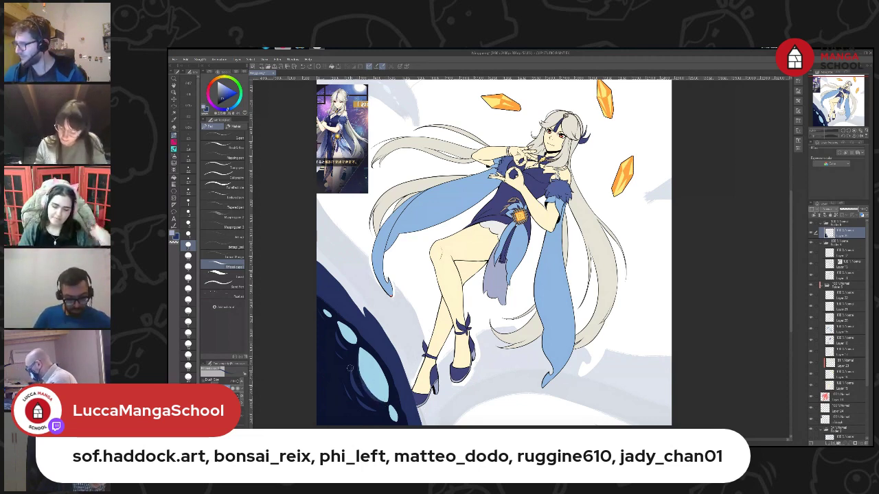
drag(364, 387, 358, 353)
drag(361, 385, 358, 359)
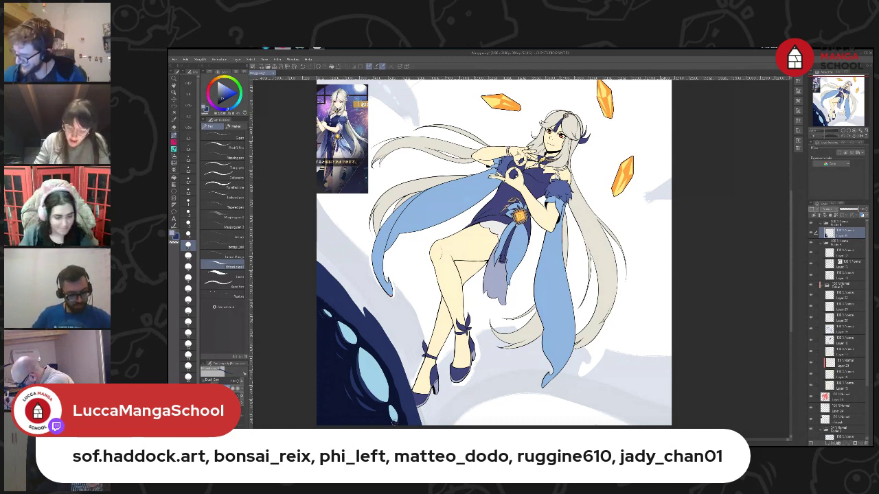
mouse_move(395, 424)
mouse_down()
mouse_move(390, 401)
mouse_move(389, 424)
mouse_up()
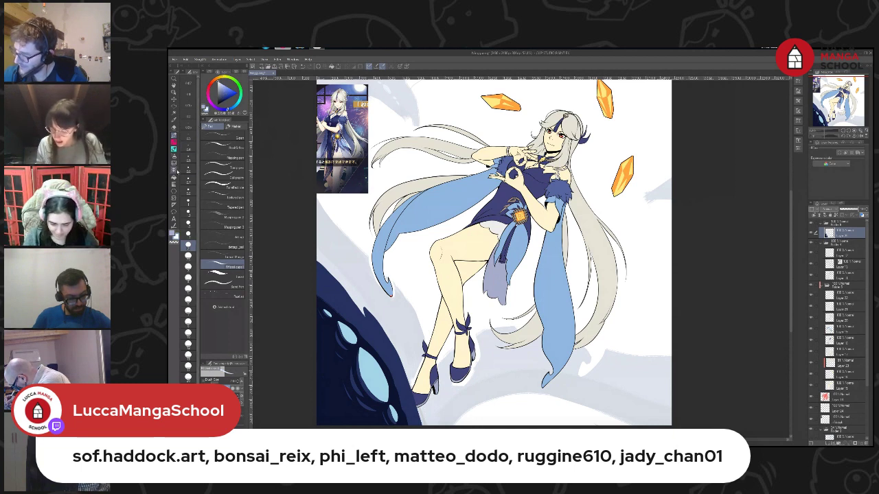
Airbrush soft white glowing highlights onto the creature's light blue eyes, finishing with the Highlight airbrush
click(174, 156)
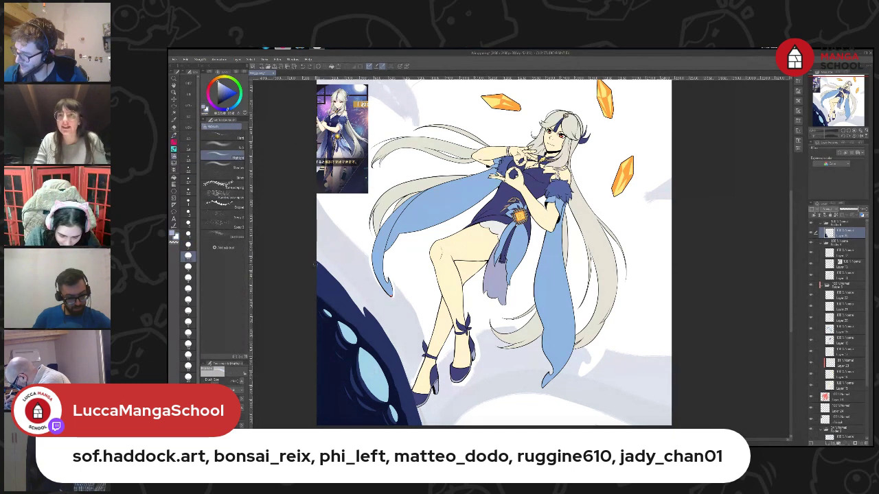
click(233, 149)
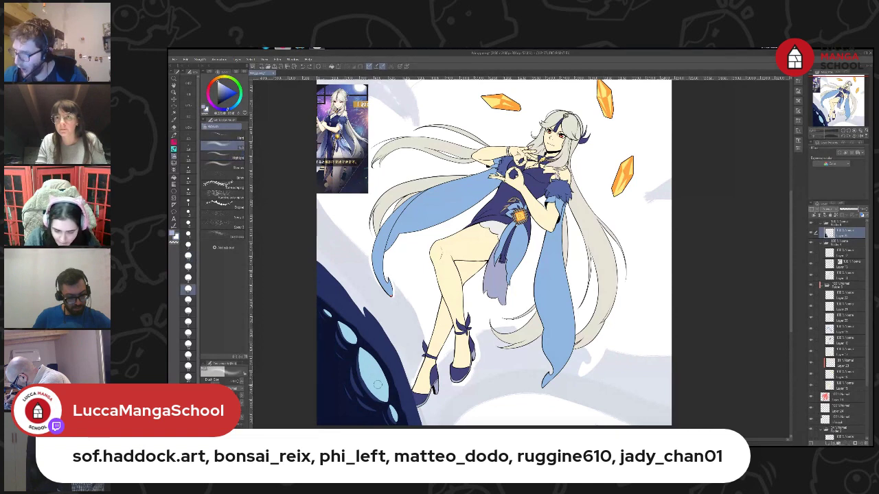
drag(378, 385, 370, 365)
key(ctrl+z)
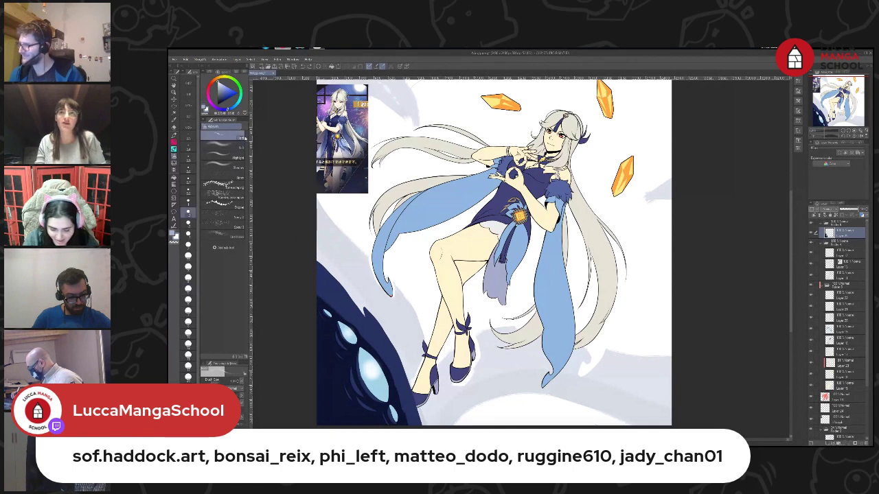
click(224, 156)
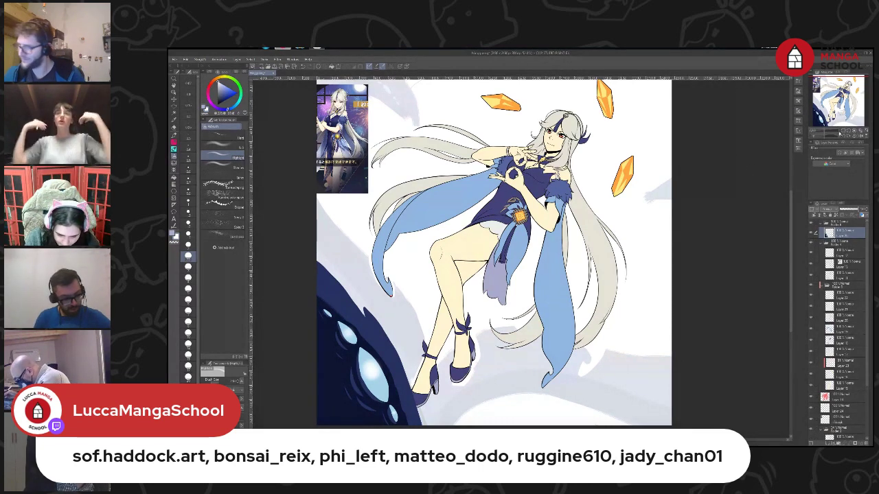
mouse_move(495, 261)
mouse_down()
mouse_move(484, 272)
mouse_move(475, 251)
mouse_move(472, 264)
mouse_up()
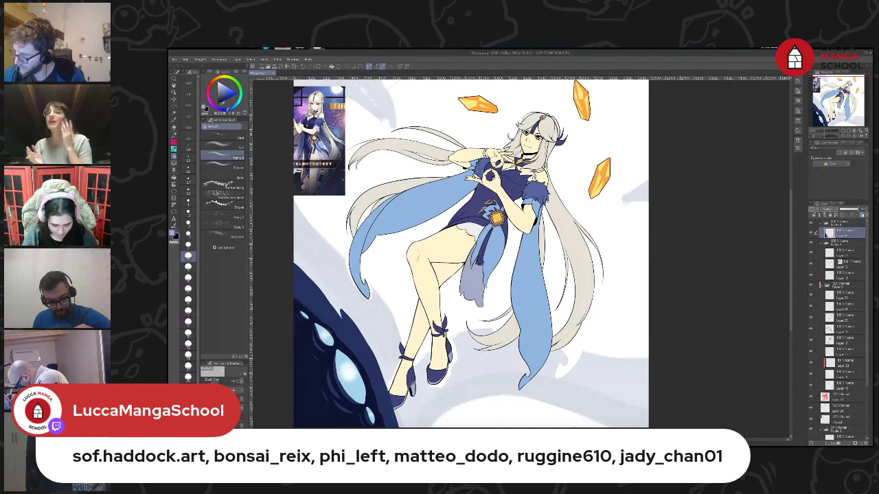
click(174, 136)
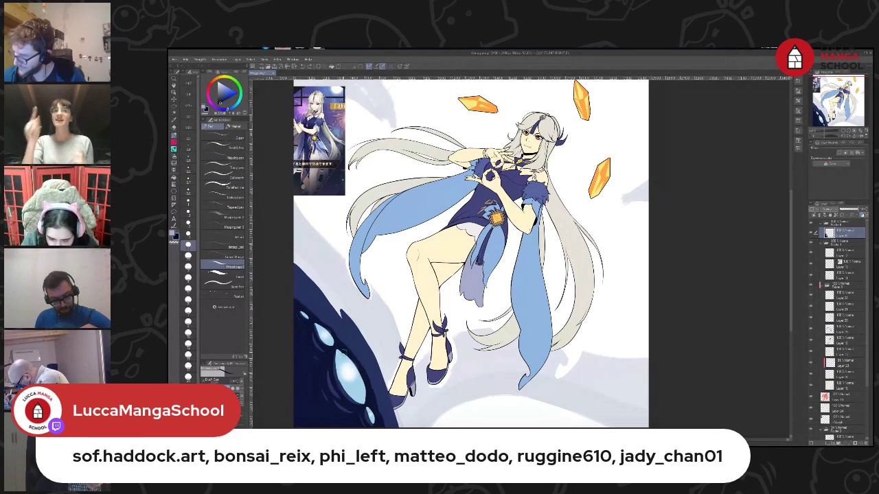
click(223, 157)
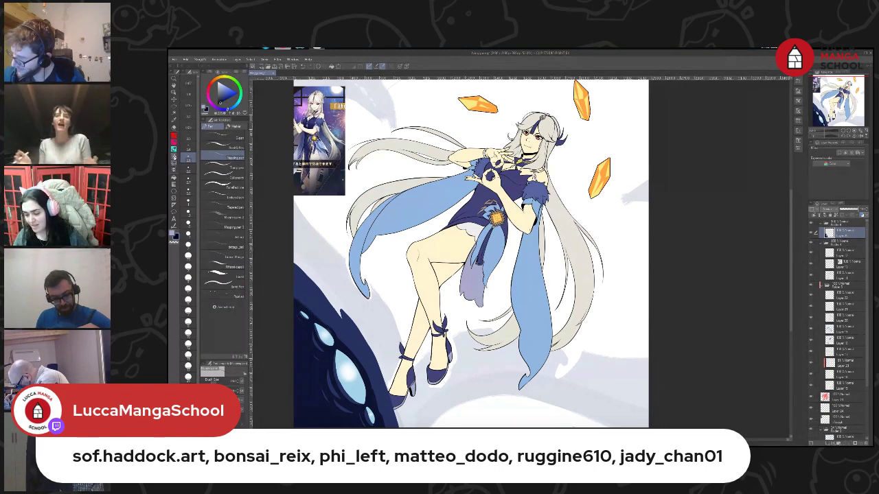
click(174, 158)
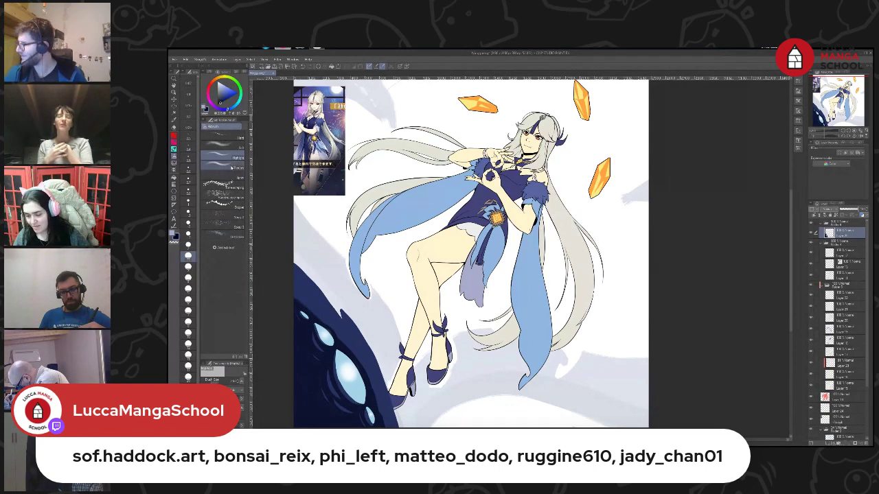
click(226, 145)
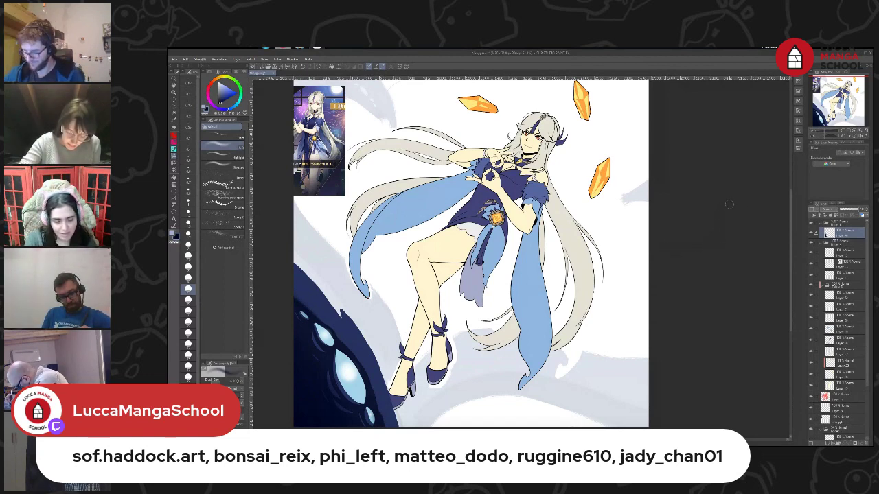
drag(474, 254, 453, 283)
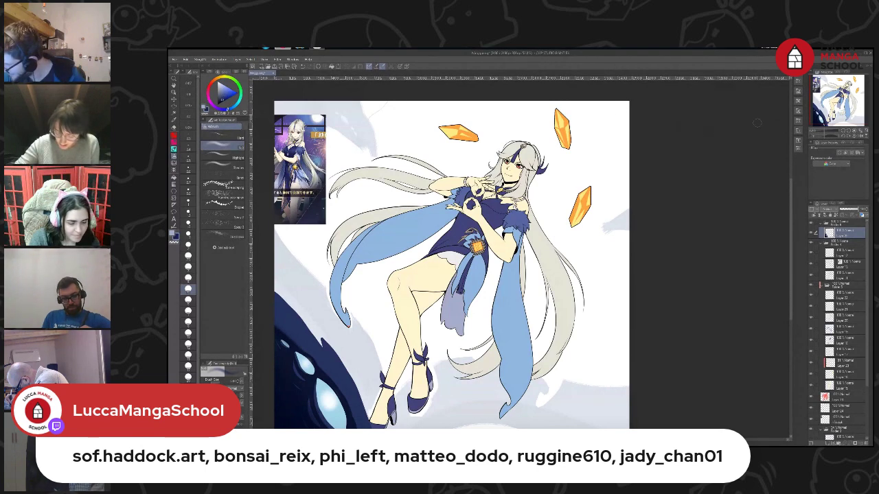
drag(454, 282, 456, 285)
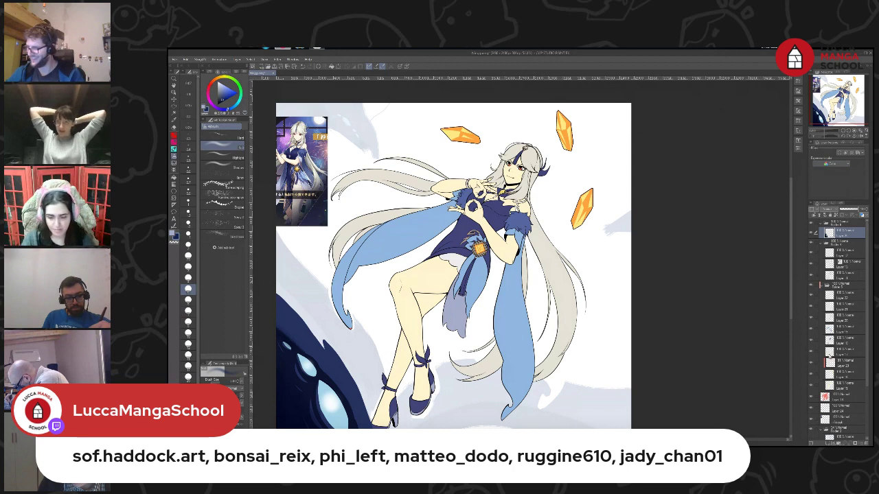
Toggle the background folder's visibility off and on to compare the scene with and without its grey shapes
click(811, 431)
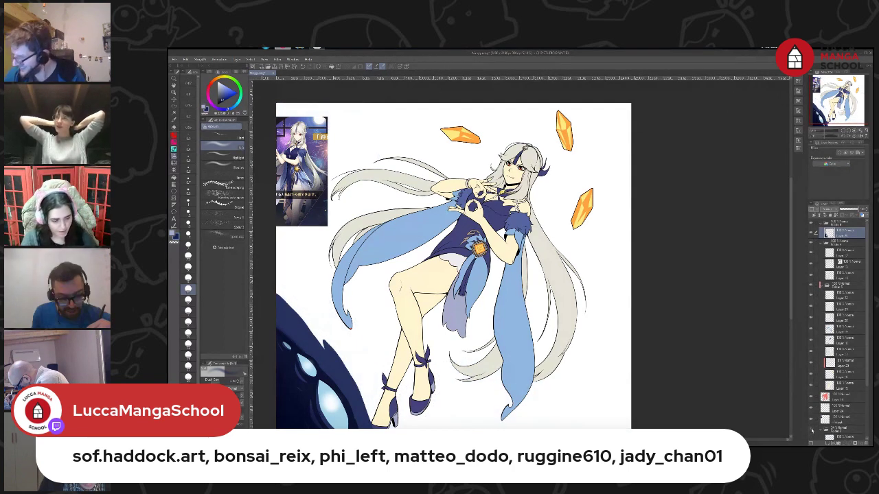
click(811, 430)
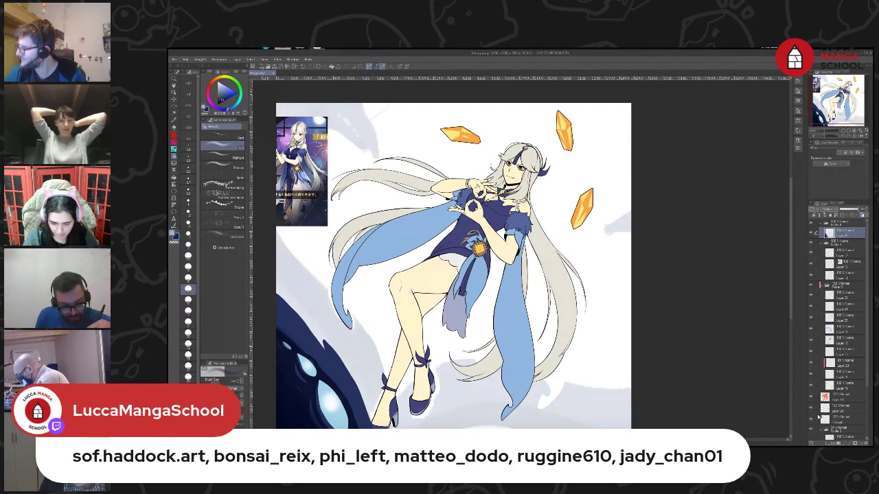
click(814, 416)
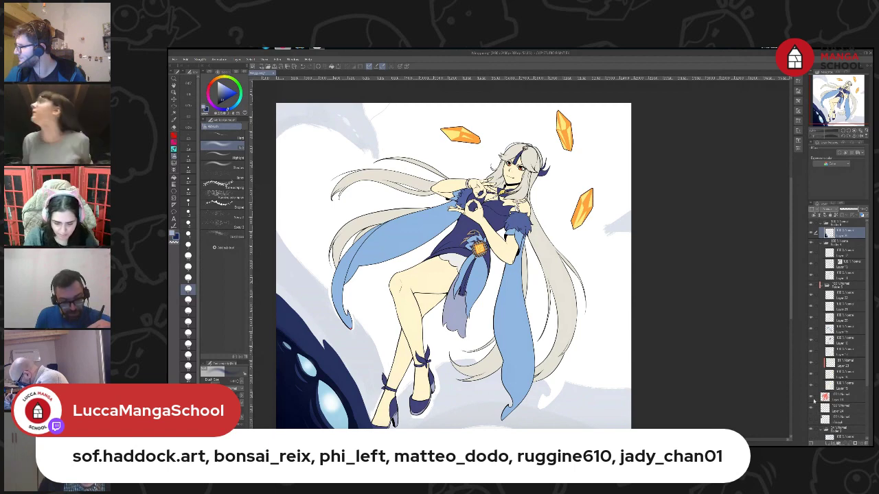
drag(454, 268, 486, 246)
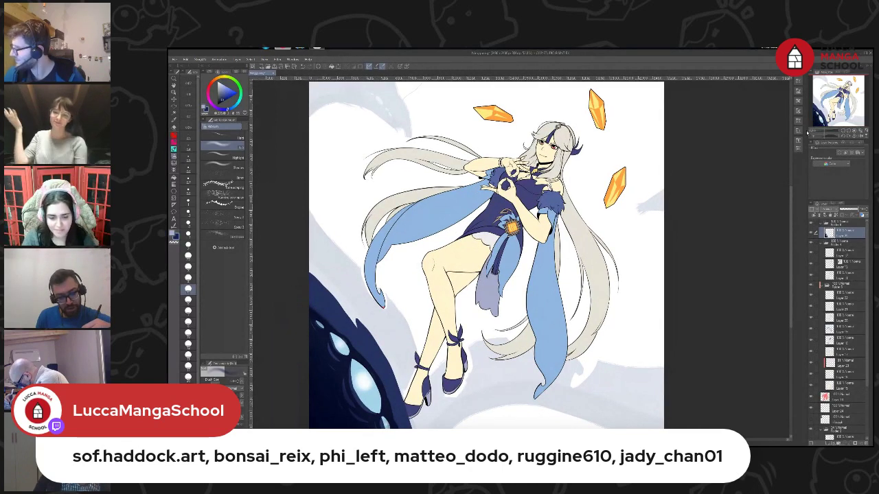
key(e)
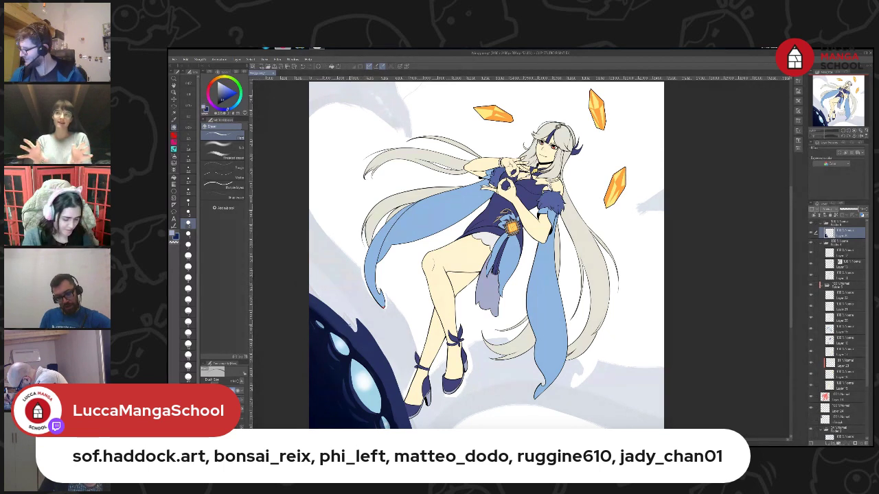
key(p)
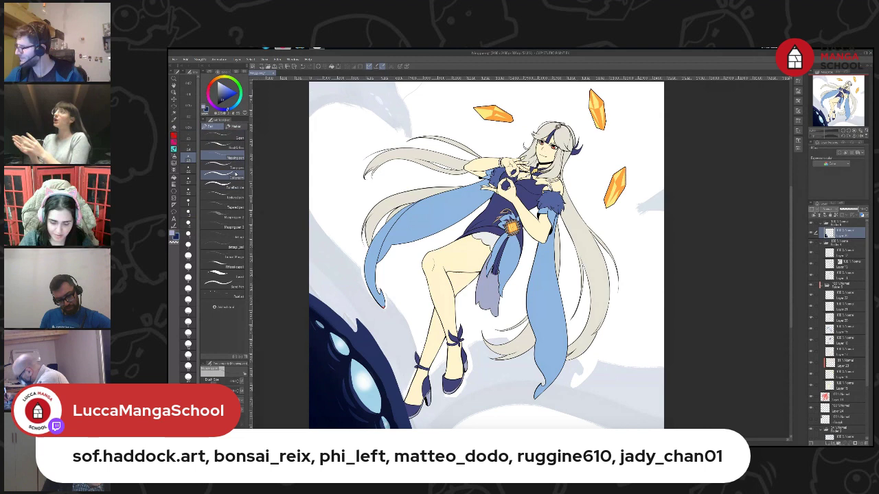
click(232, 266)
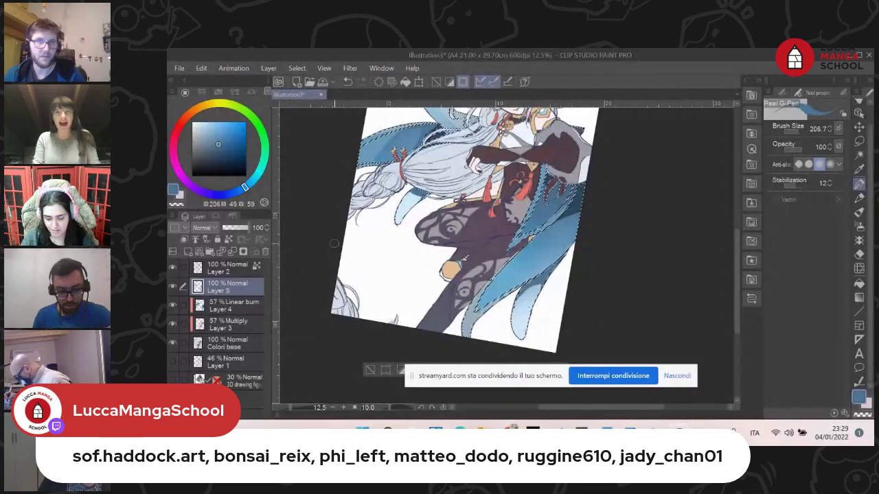
In the silver-haired spear fighter's illustration, select the Linear burn Layer 4 and set its opacity to 67%
scroll(335, 247, down, 2)
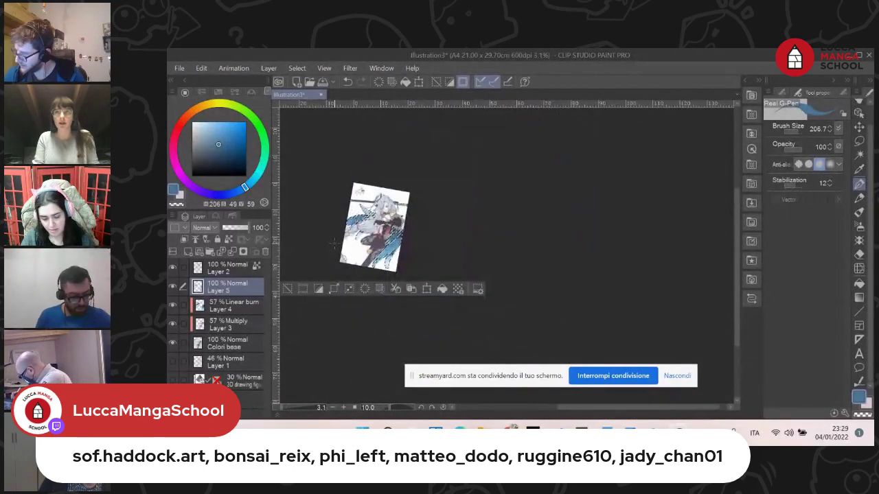
click(217, 307)
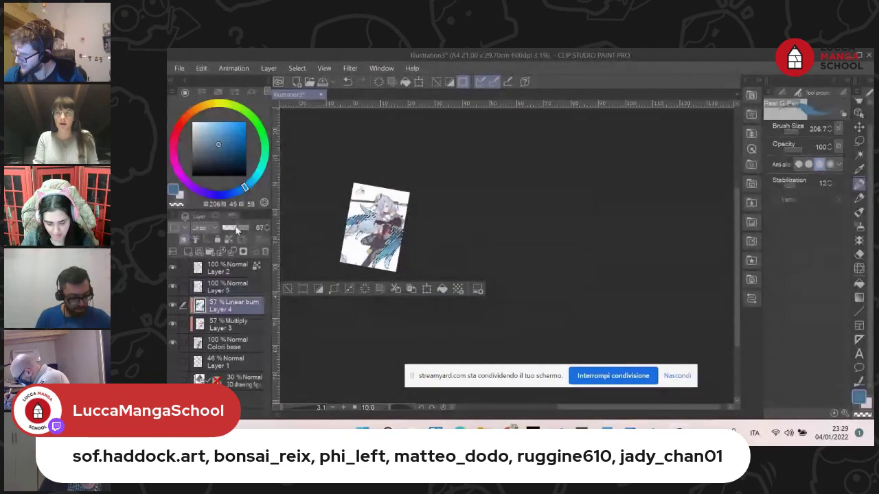
drag(237, 231, 234, 233)
click(240, 229)
key(ctrl+plus)
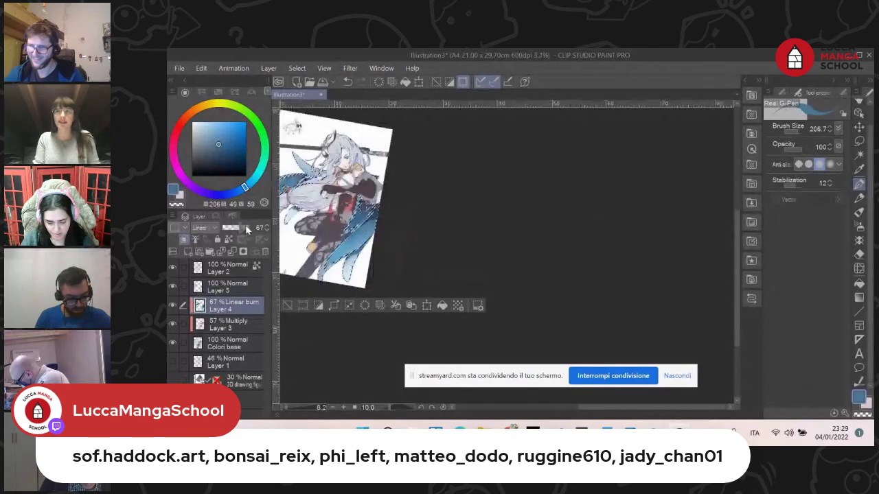
drag(407, 236, 533, 264)
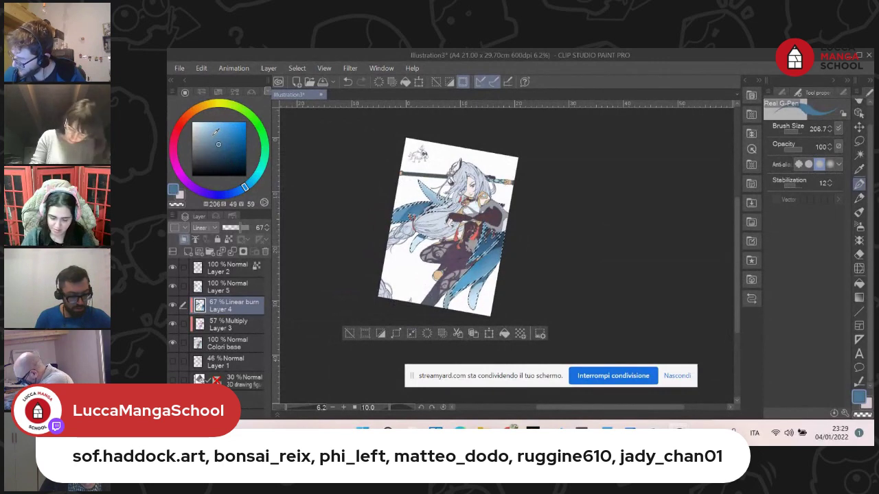
Switch from the Real G-Pen to the Midday sky gradient, keeping its current settings instead of restoring the defaults
click(781, 94)
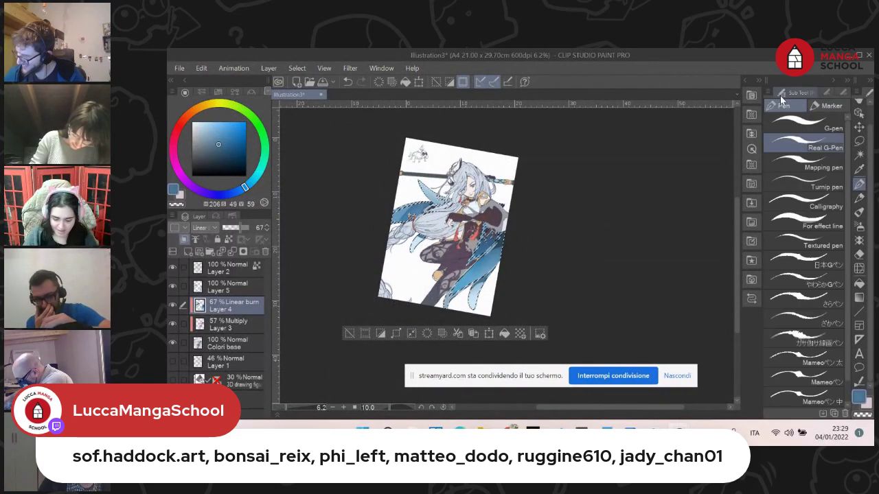
click(824, 94)
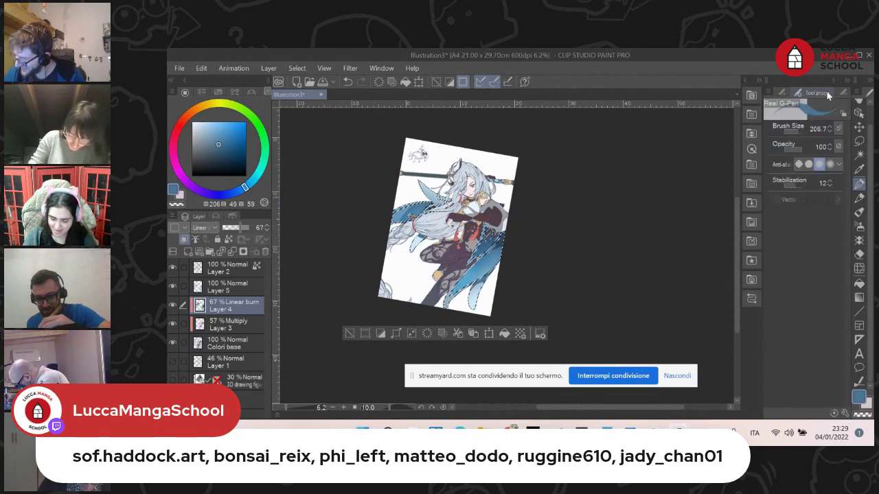
click(859, 298)
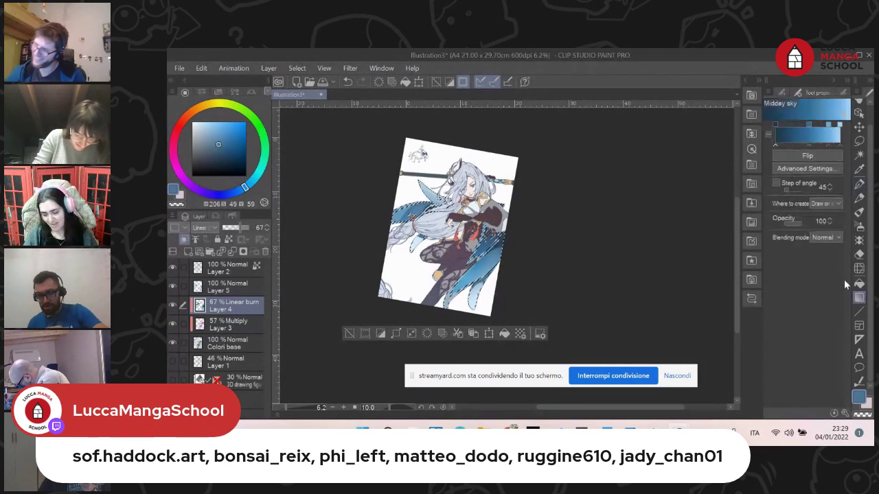
click(784, 93)
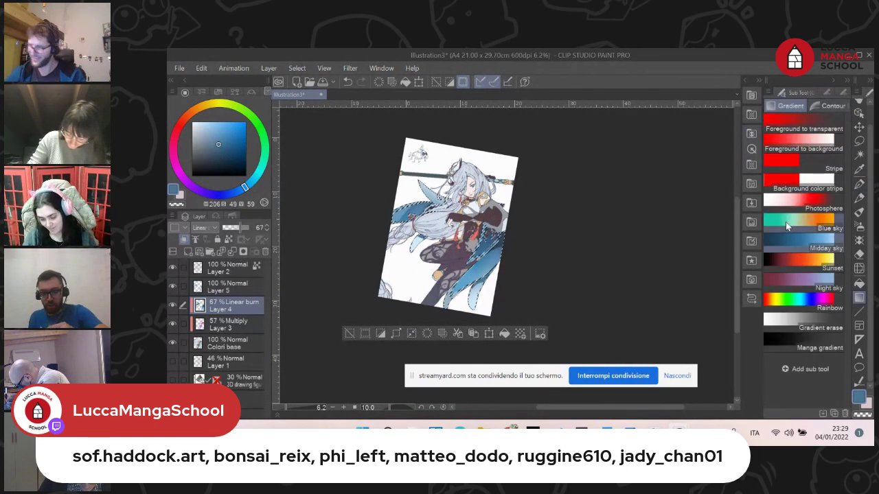
click(822, 92)
click(842, 412)
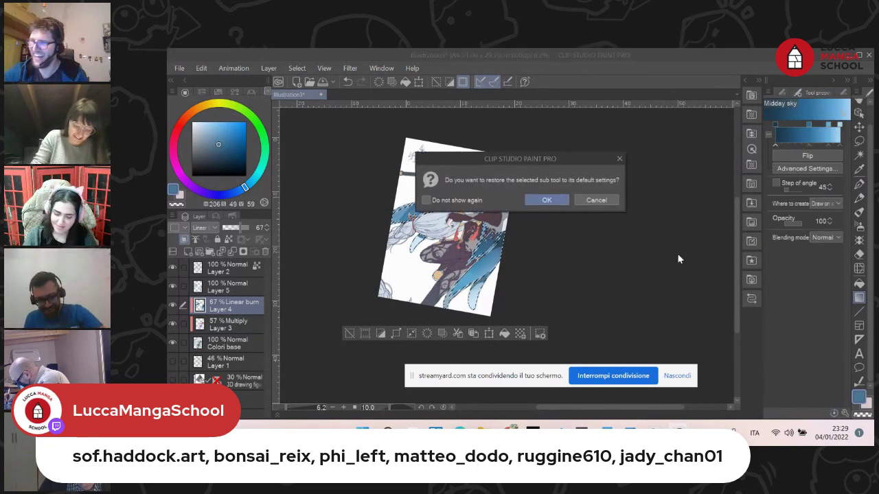
click(589, 202)
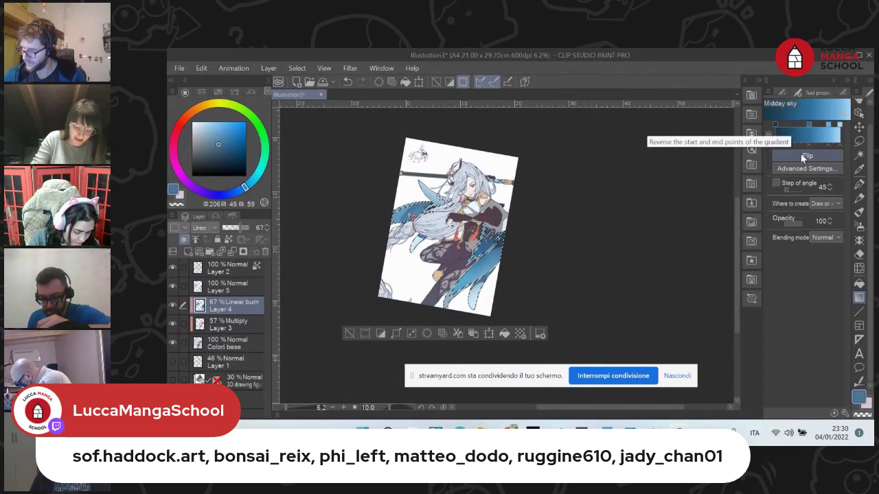
Edit the gradient's colours by applying the Blue sky preset from the Sky gradient set
click(786, 170)
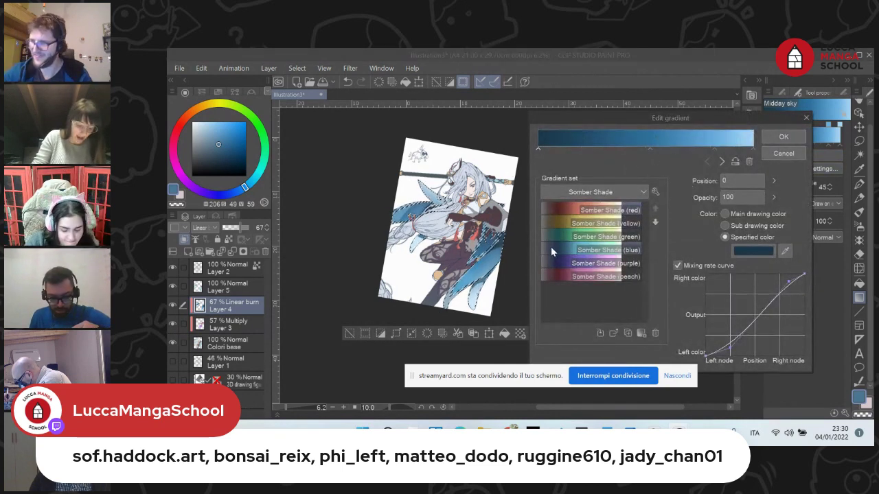
click(561, 191)
click(554, 217)
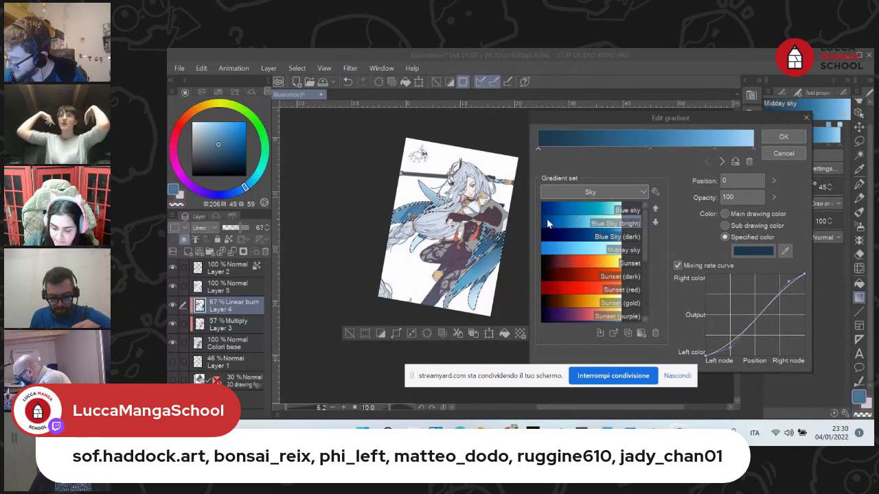
click(559, 208)
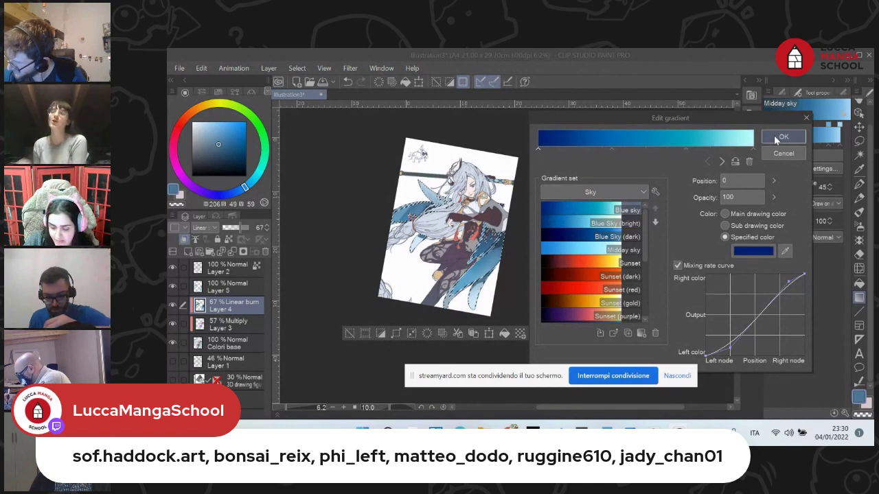
click(784, 137)
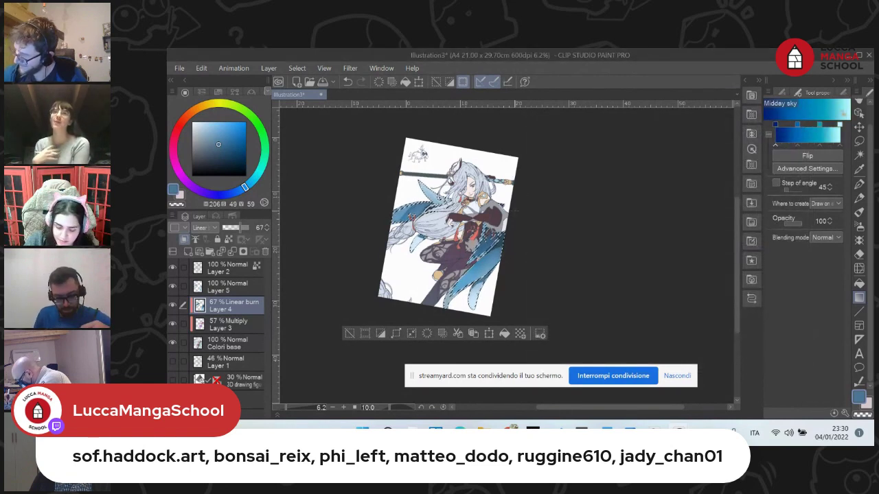
Apply the Blue sky gradient diagonally across the selected blue cape pieces on Layer 4, redrawing it from different directions
drag(521, 193, 489, 200)
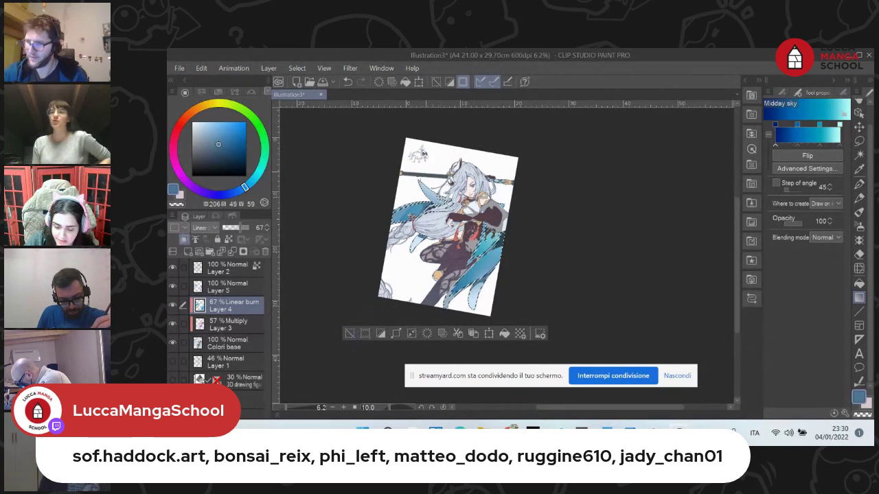
drag(340, 316, 419, 263)
drag(472, 224, 475, 222)
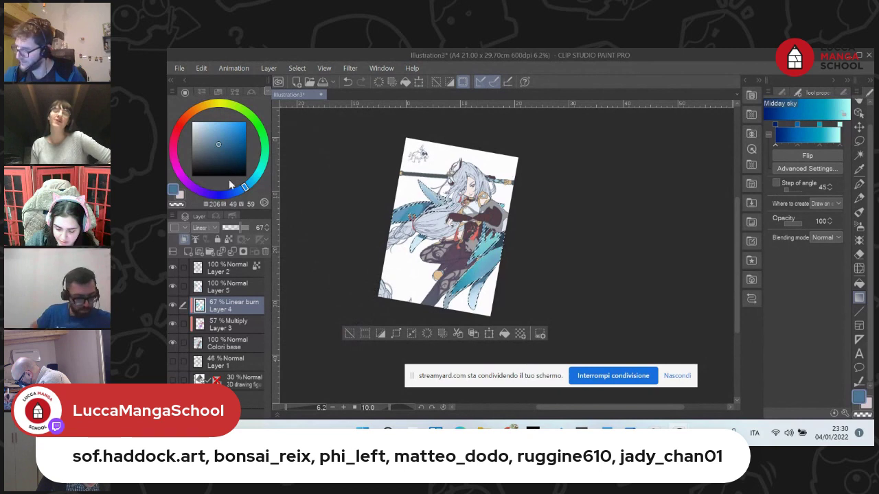
Raise Layer 4's opacity to 100% and set its blending mode to Normal
drag(238, 228, 256, 228)
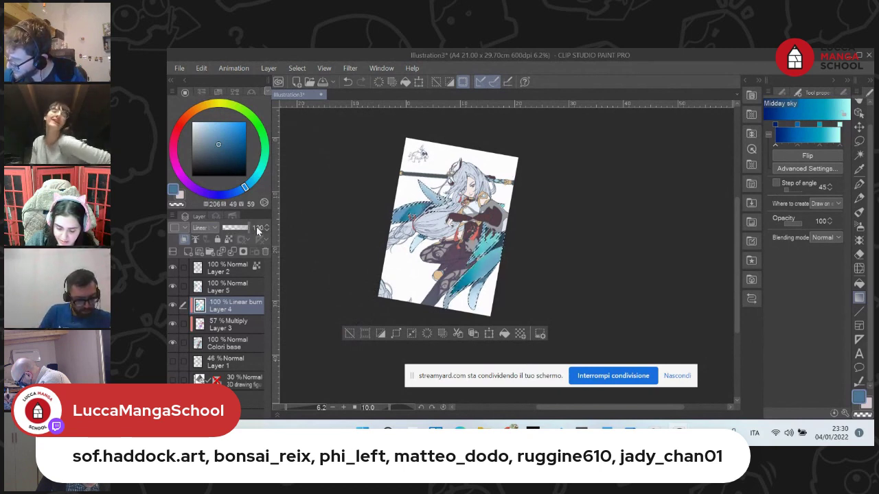
click(204, 228)
click(199, 230)
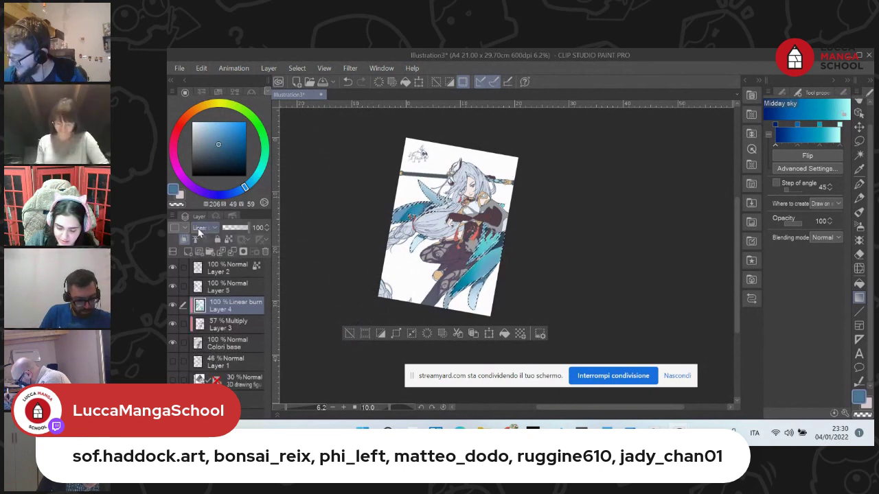
click(198, 233)
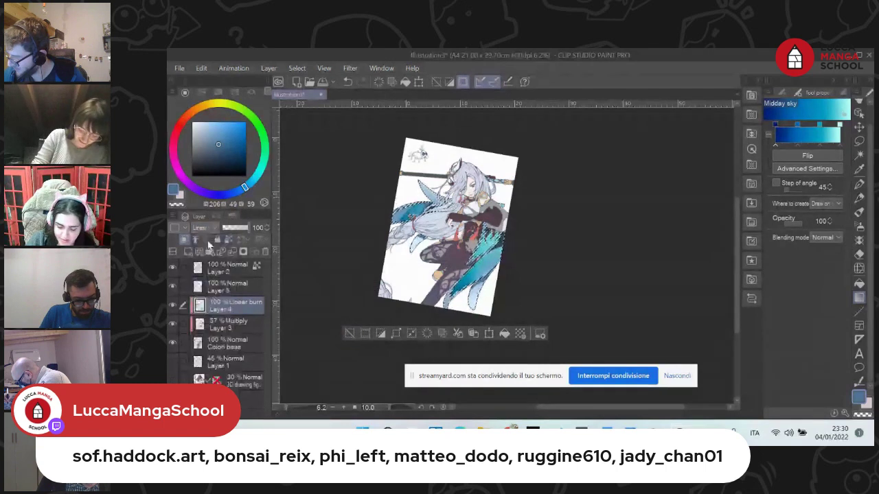
click(210, 233)
click(205, 230)
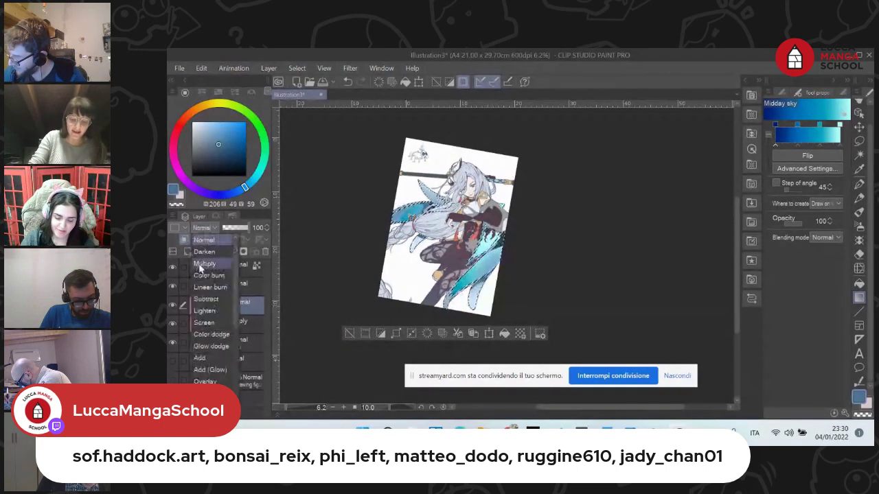
click(204, 382)
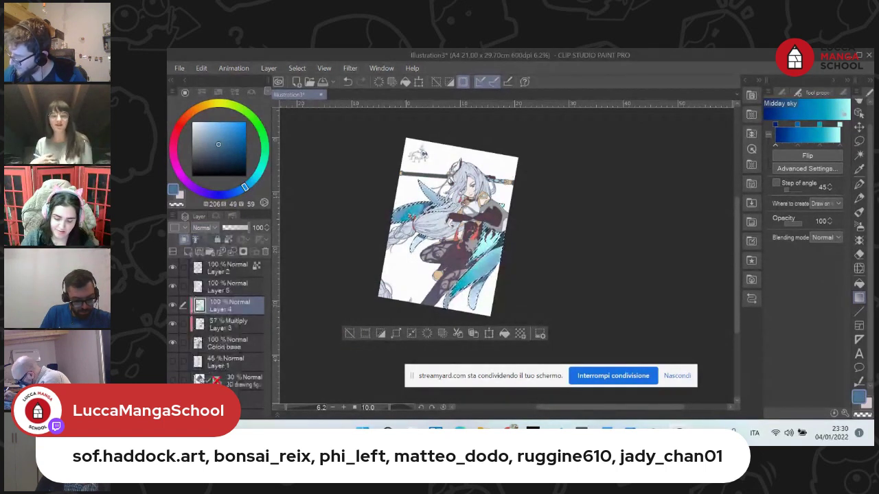
Set Layer 4 to Overlay blending at 11% opacity and clear the selection around the blue cape pieces
click(231, 229)
click(227, 232)
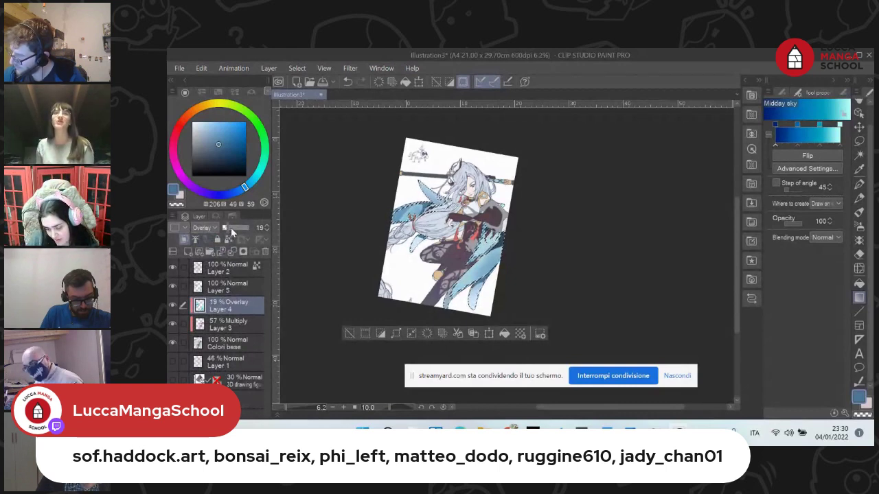
click(225, 232)
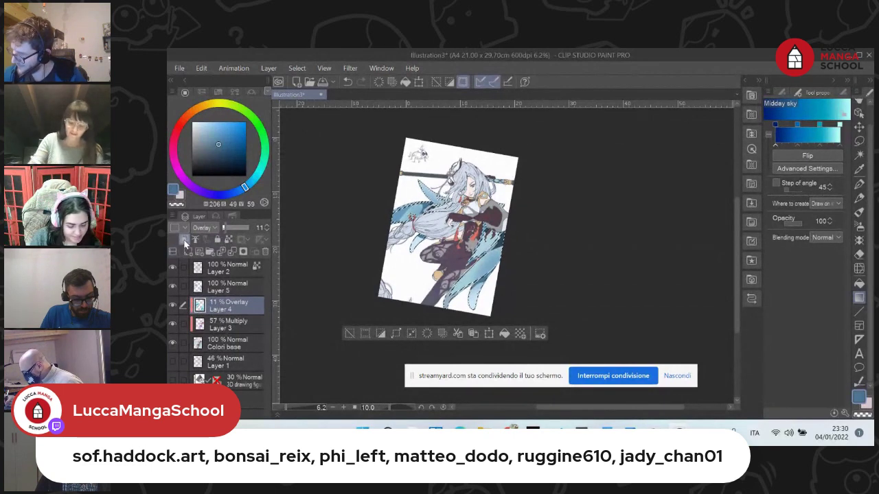
click(349, 333)
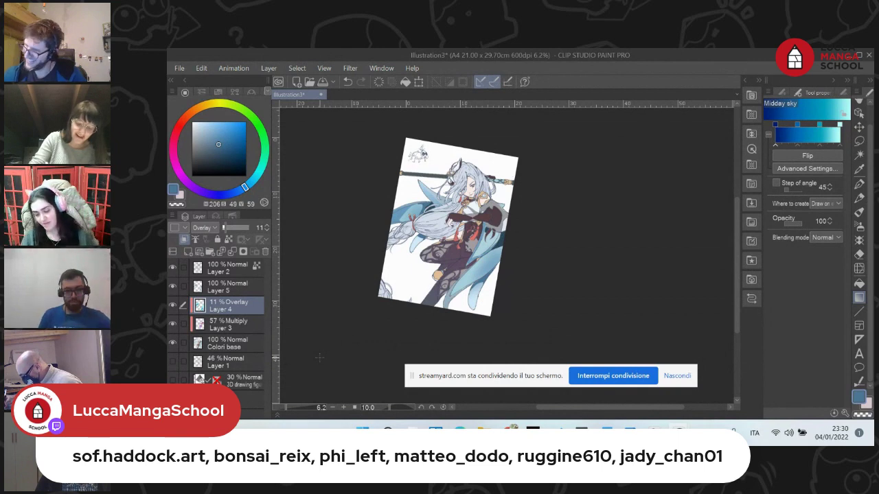
Sample the light blue of the lower cape, switch to the Real G-Pen and make Layer 5 active
key(ctrl+plus)
drag(462, 233, 409, 264)
alt+click(513, 251)
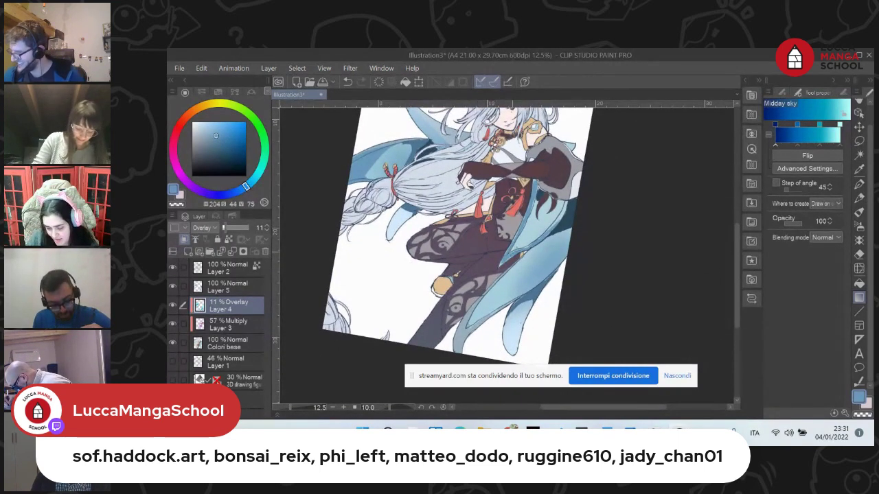
click(860, 184)
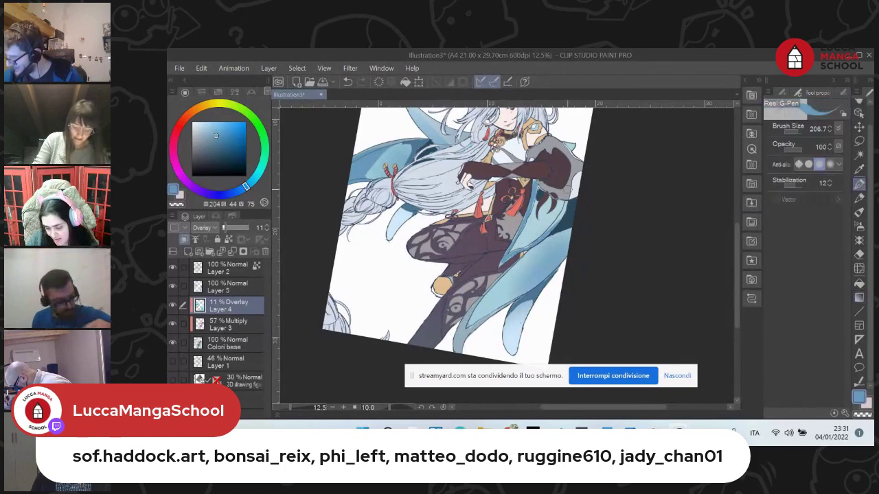
click(229, 289)
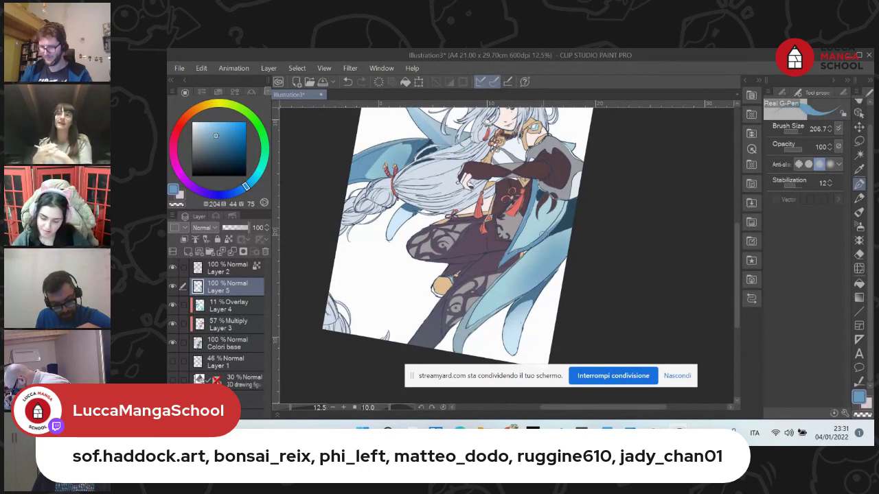
Sample several colours in turn from the cape and the dark sleeve for the Real G-Pen
drag(410, 147, 407, 214)
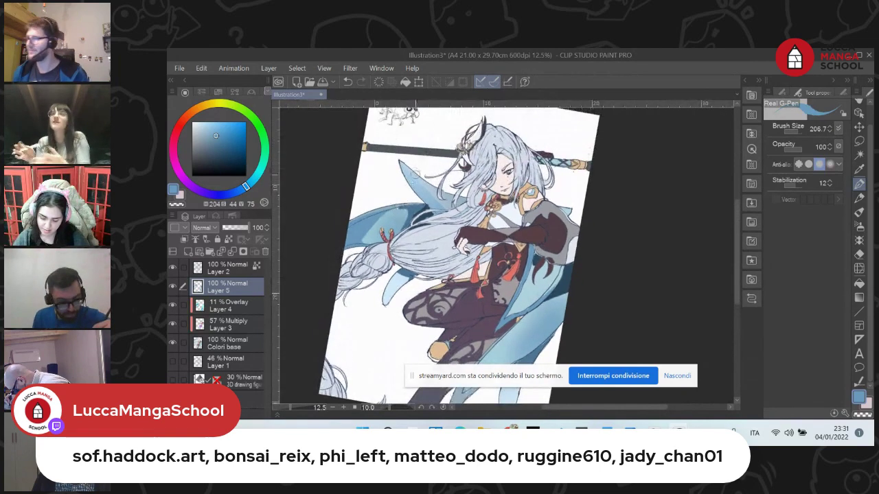
alt+click(410, 206)
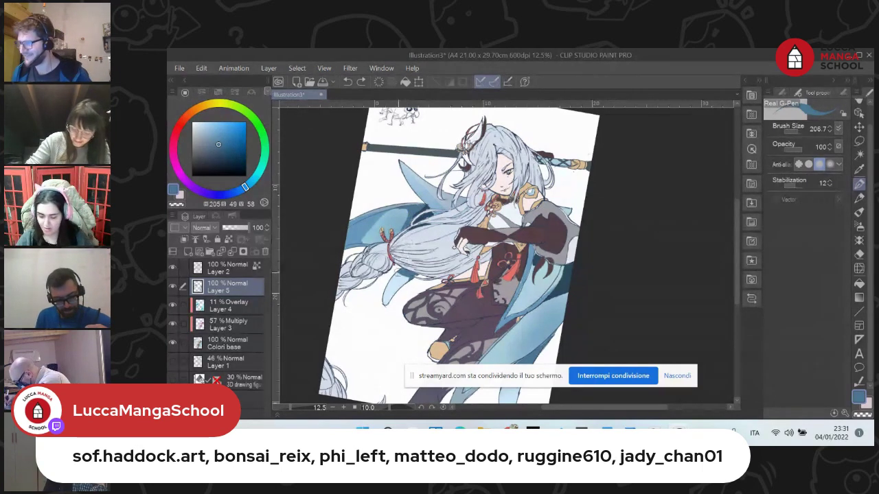
alt+click(537, 259)
alt+click(531, 275)
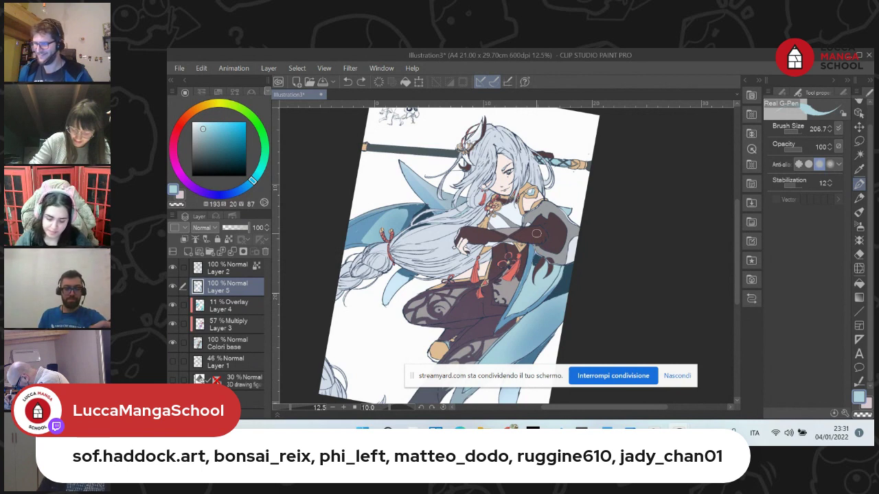
alt+click(574, 248)
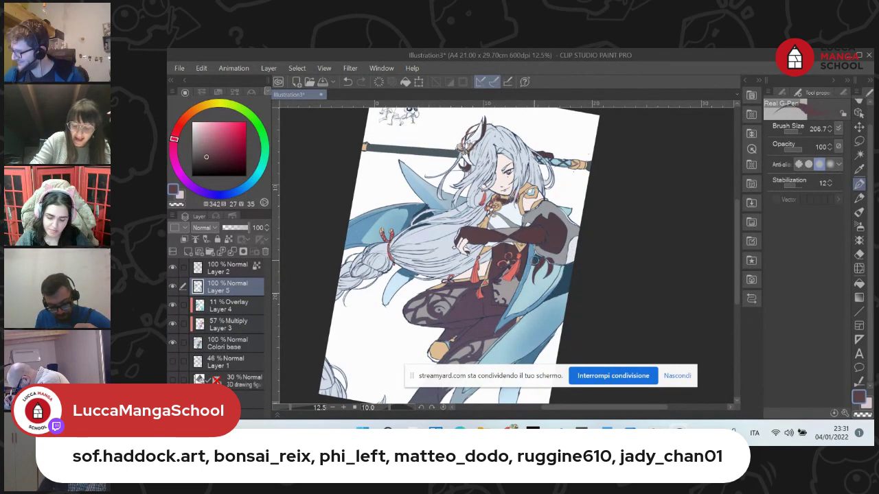
alt+click(537, 260)
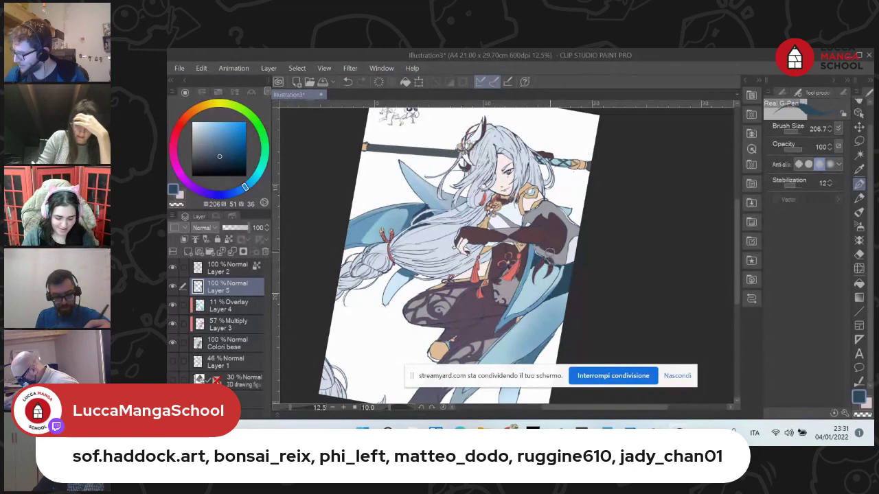
Review the whole figure and sample the mid blue from the cape piece behind the braid
scroll(550, 251, down, 2)
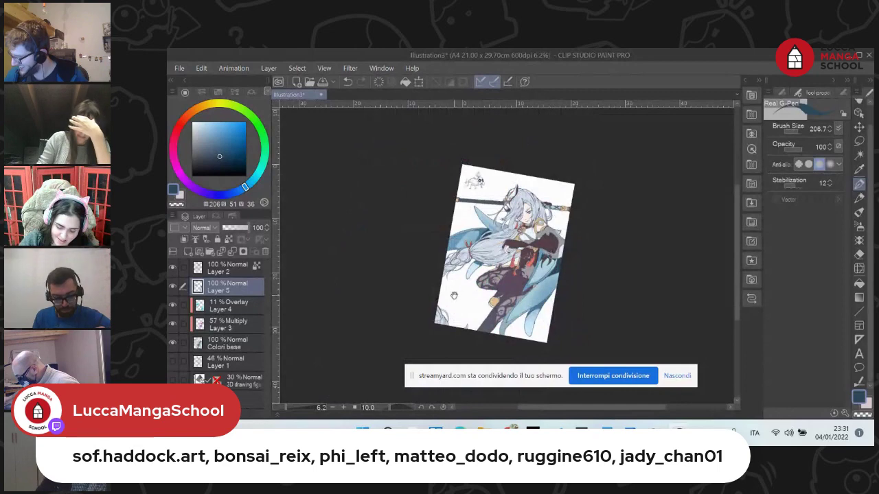
drag(455, 296, 443, 256)
scroll(431, 221, up, 4)
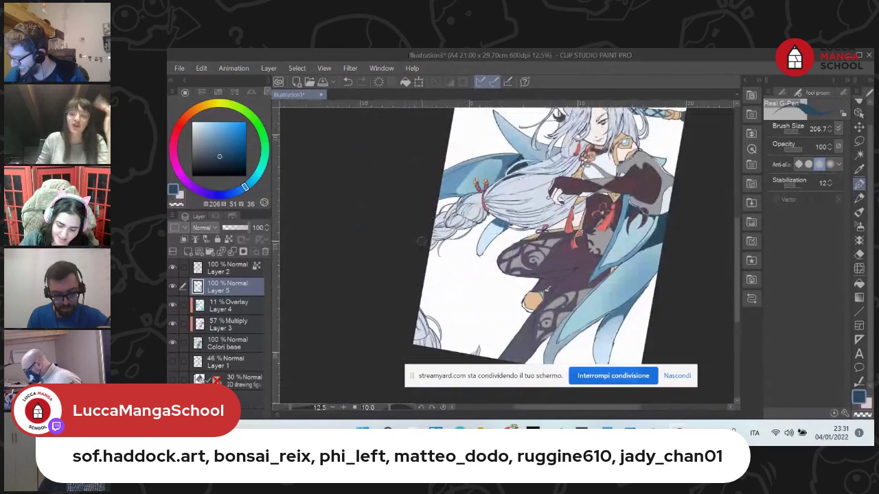
scroll(434, 223, down, 2)
alt+click(469, 199)
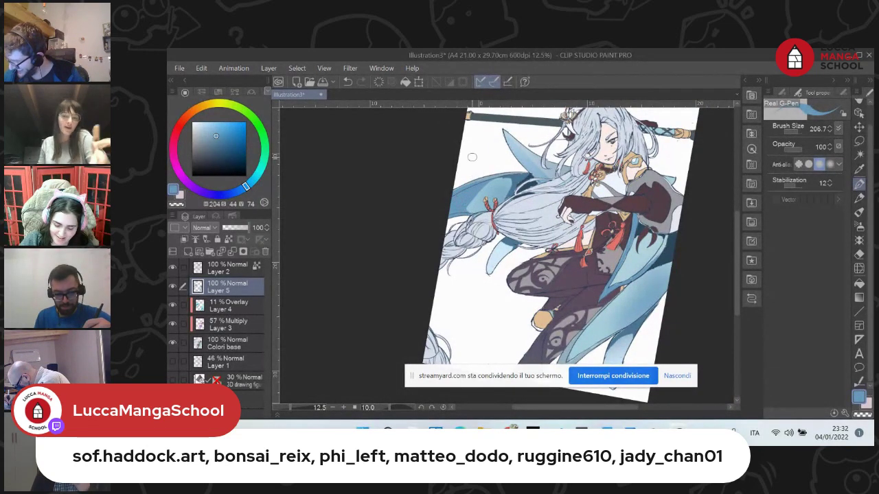
drag(472, 156, 403, 190)
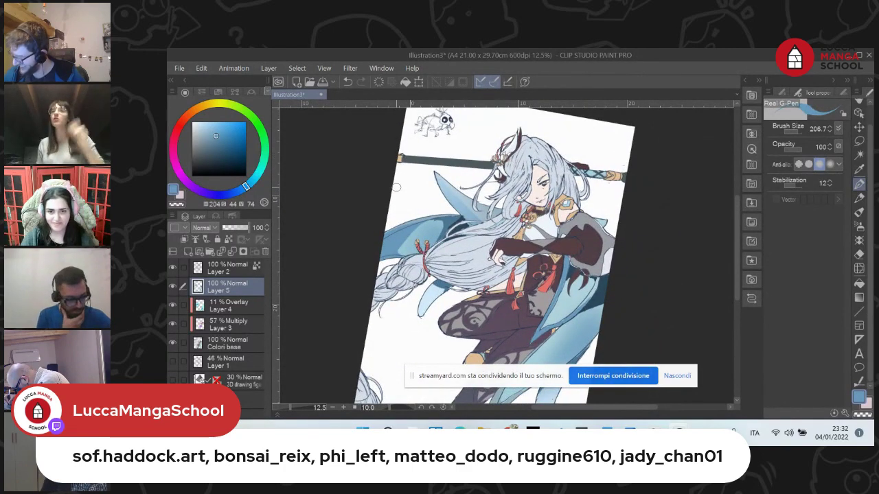
Identify Layer 2 by toggling its visibility, sample a dark navy from the drawing and set the brush size to 39.7
click(218, 270)
click(173, 267)
click(173, 266)
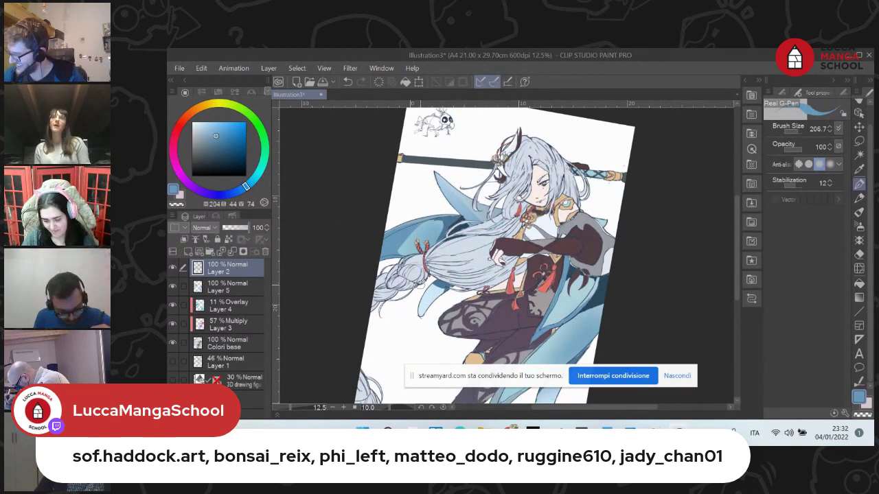
alt+click(420, 285)
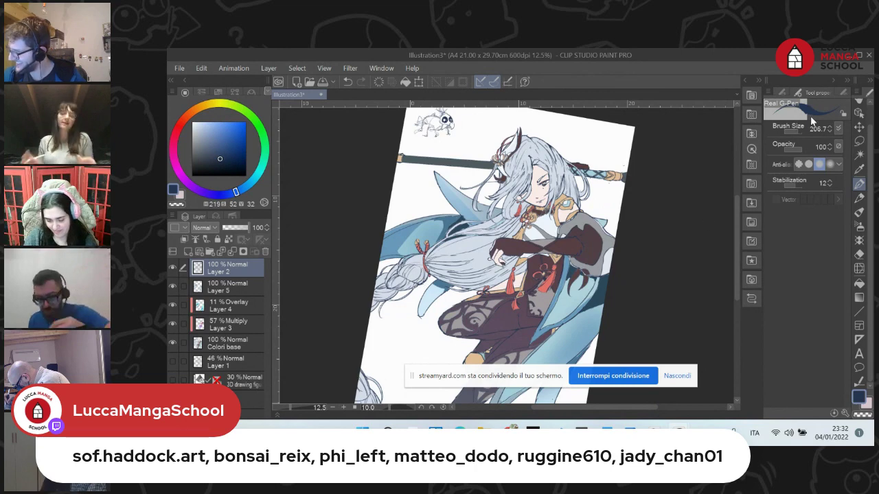
click(795, 132)
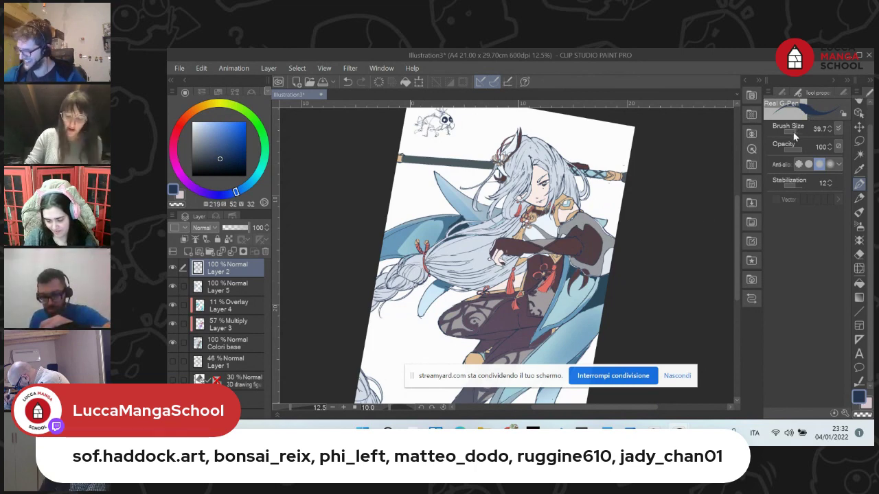
Select the gold trim on the Colori base layer by colour gamut with a 4.00 error margin, and add a new layer above Layer 5
key(ctrl+plus)
key(ctrl+minus)
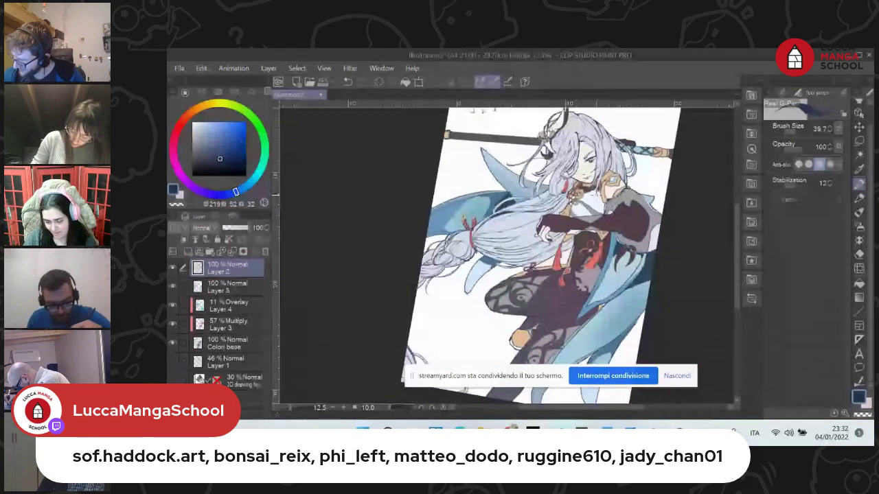
key(ctrl+plus)
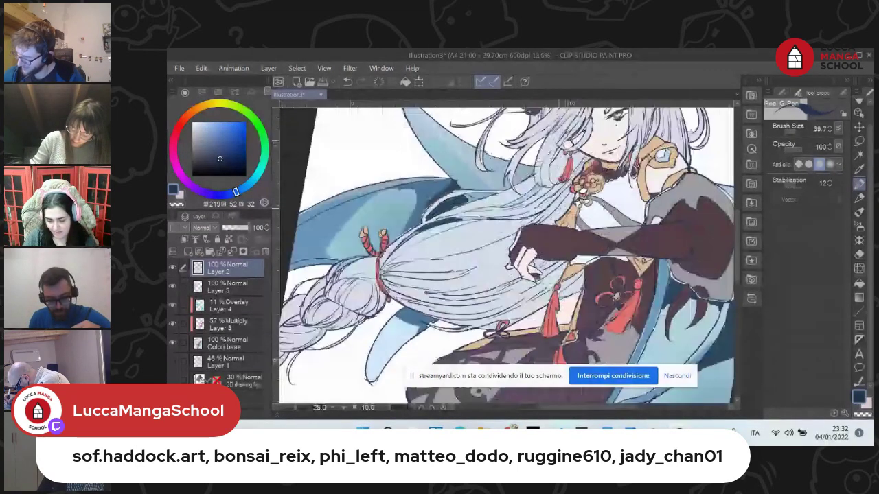
drag(612, 191, 506, 233)
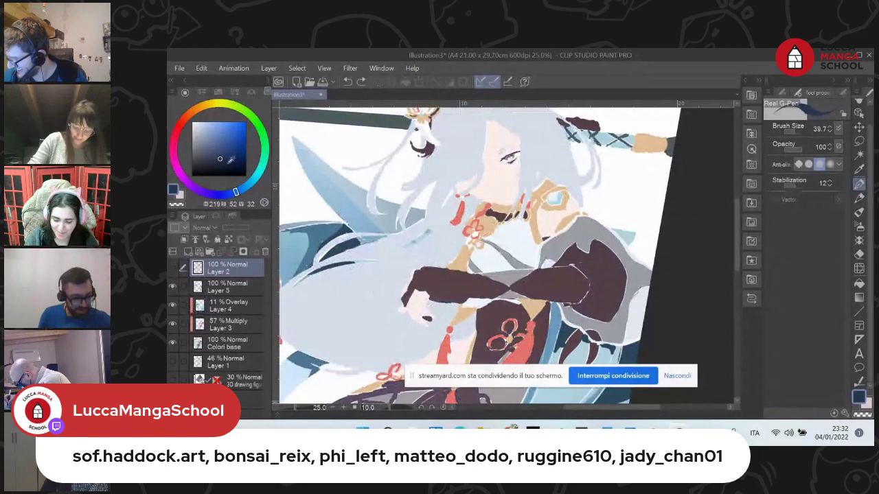
click(297, 68)
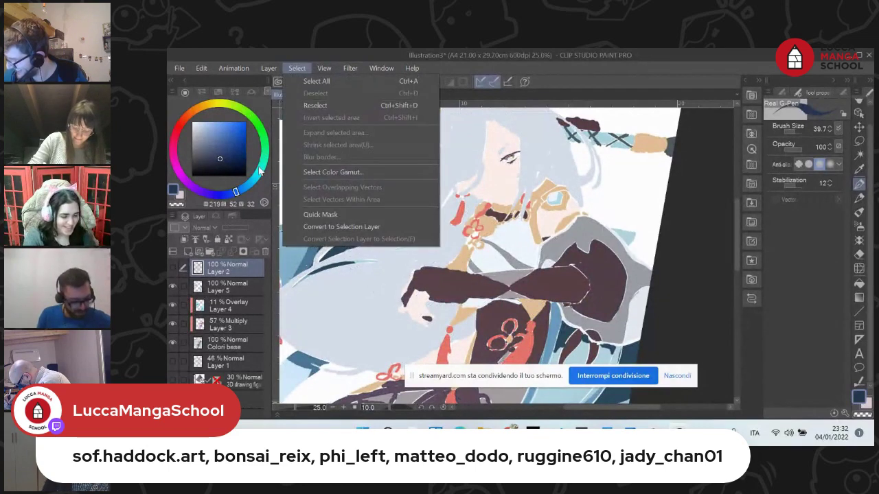
click(224, 296)
click(213, 343)
click(297, 69)
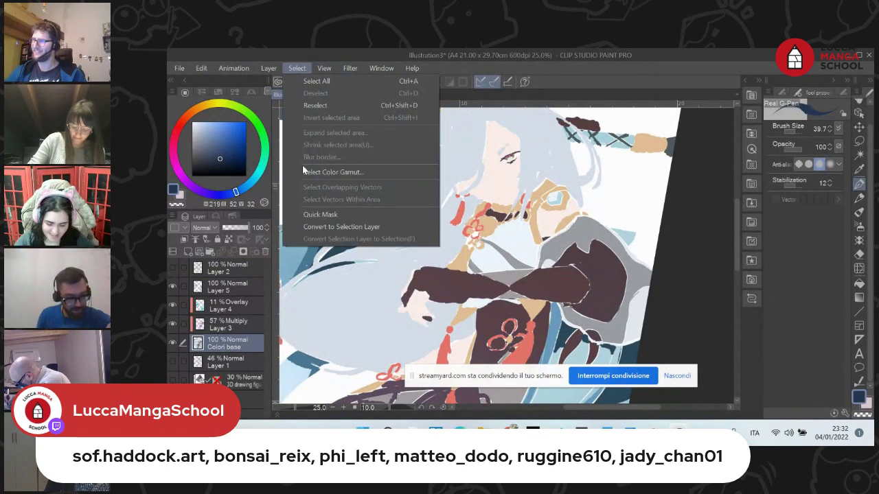
click(304, 171)
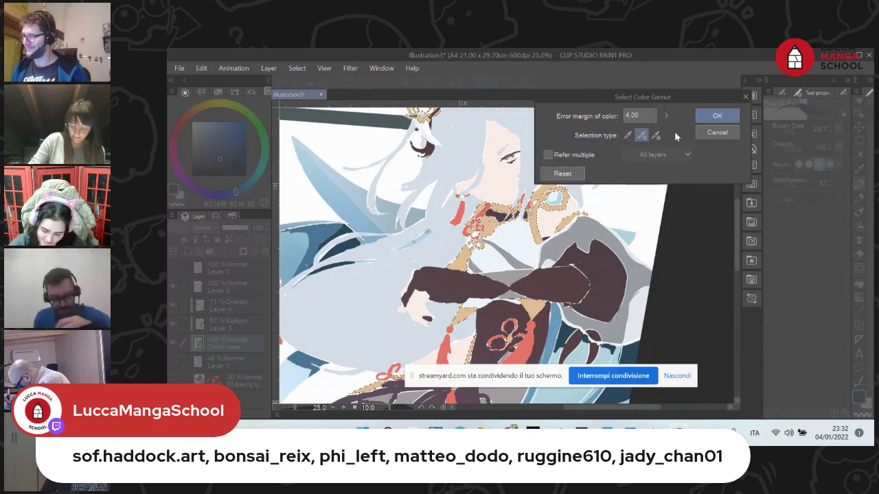
click(717, 116)
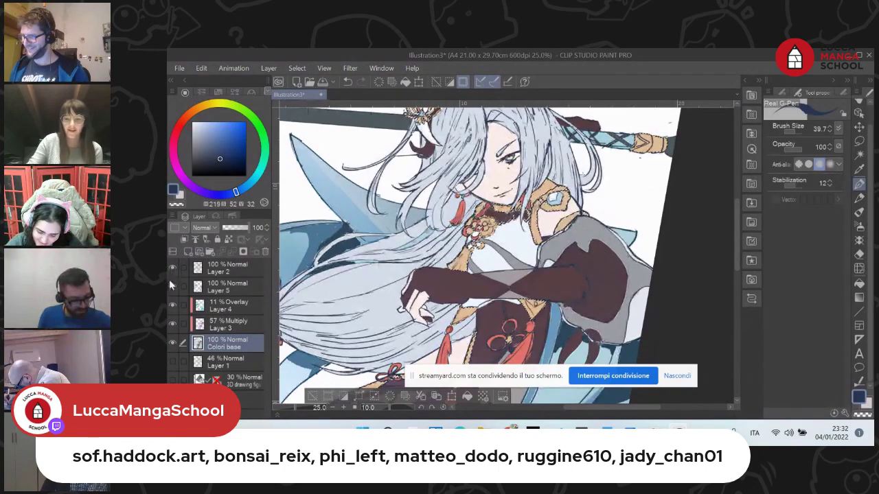
click(224, 289)
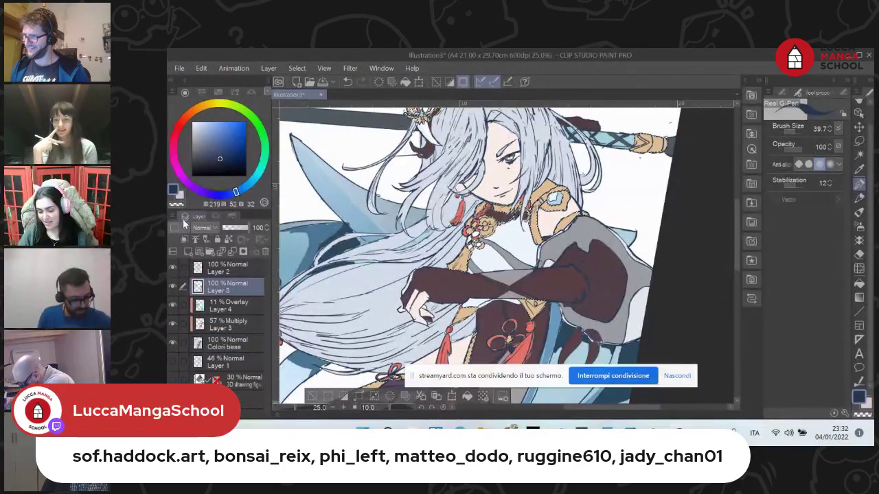
click(185, 252)
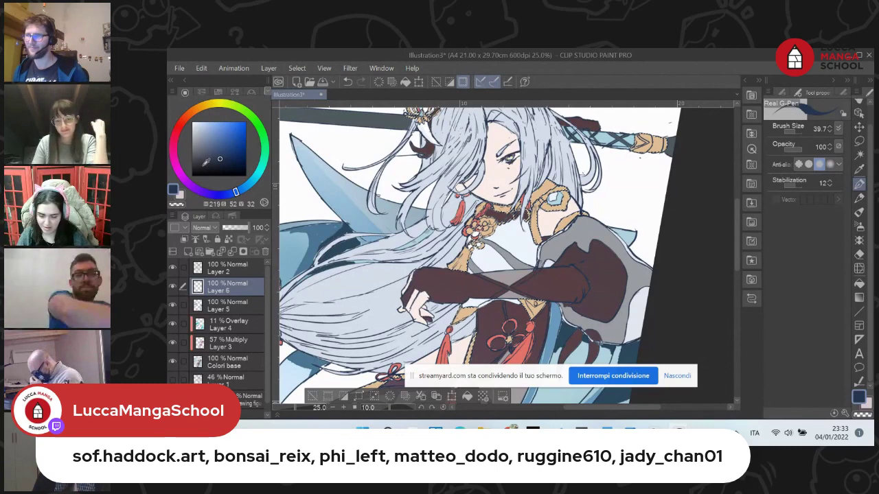
Set the computer's audio volume to 42
key(XF86AudioRaiseVolume)
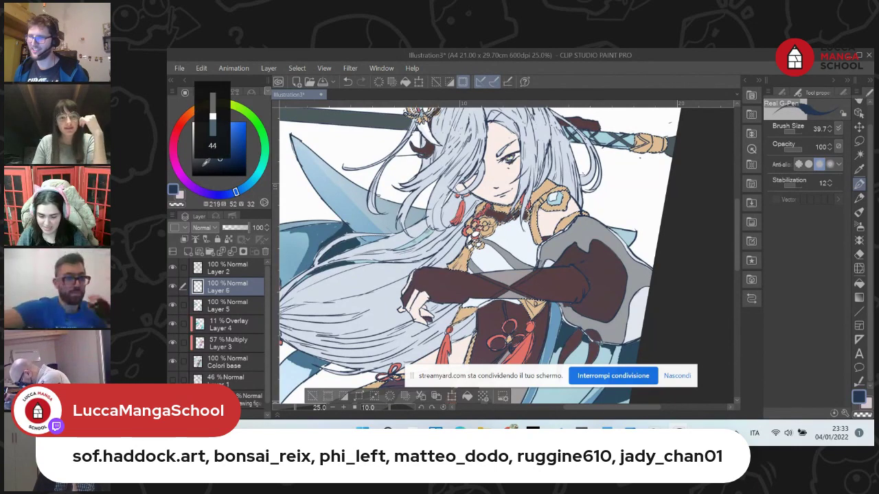
key(XF86AudioLowerVolume)
key(XF86AudioLowerVolume)
key(XF86AudioLowerVolume)
key(XF86AudioLowerVolume)
key(XF86AudioLowerVolume)
key(XF86AudioLowerVolume)
key(XF86AudioLowerVolume)
key(XF86AudioLowerVolume)
key(XF86AudioLowerVolume)
key(XF86AudioLowerVolume)
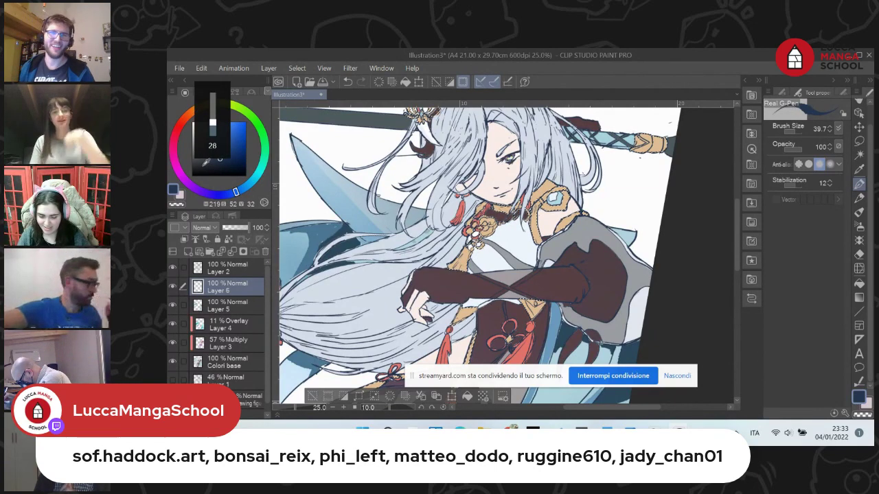
key(XF86AudioRaiseVolume)
key(XF86AudioRaiseVolume)
key(XF86AudioRaiseVolume)
key(XF86AudioRaiseVolume)
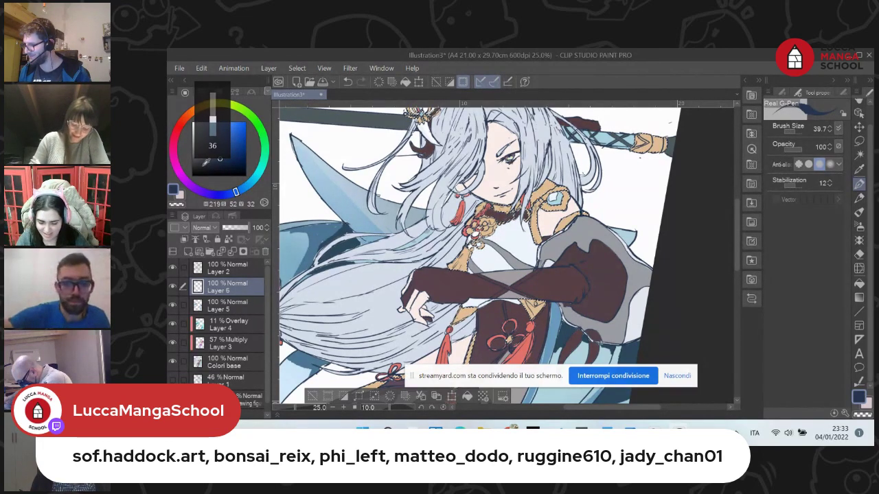
key(XF86AudioRaiseVolume)
key(XF86AudioRaiseVolume)
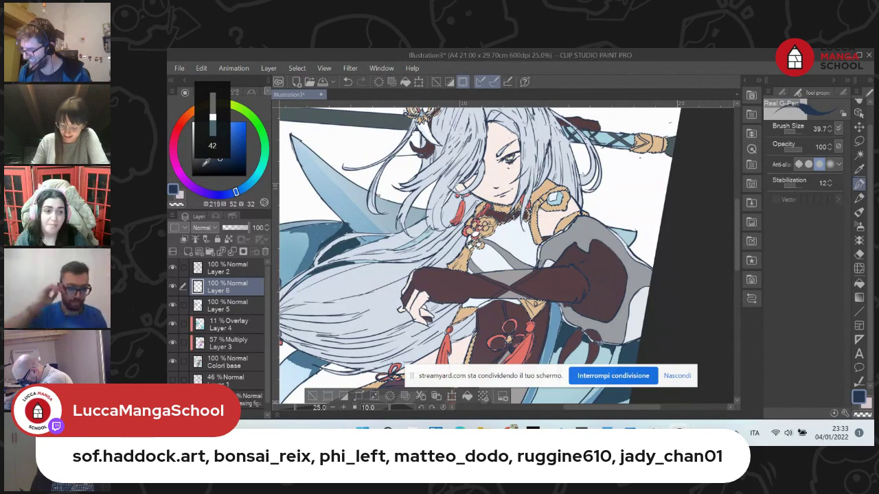
Sample the slate blue from the cape behind the hair, and make Layer 5 active after toggling its visibility
alt+click(317, 244)
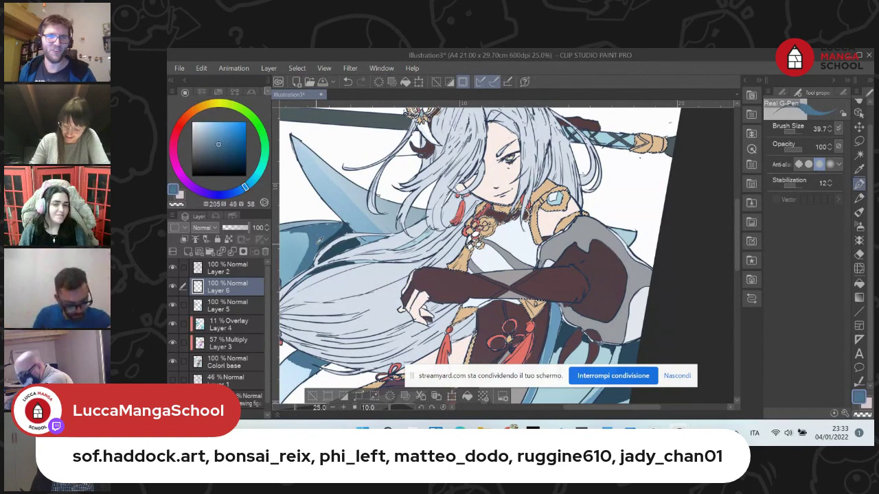
click(172, 304)
click(172, 304)
click(232, 305)
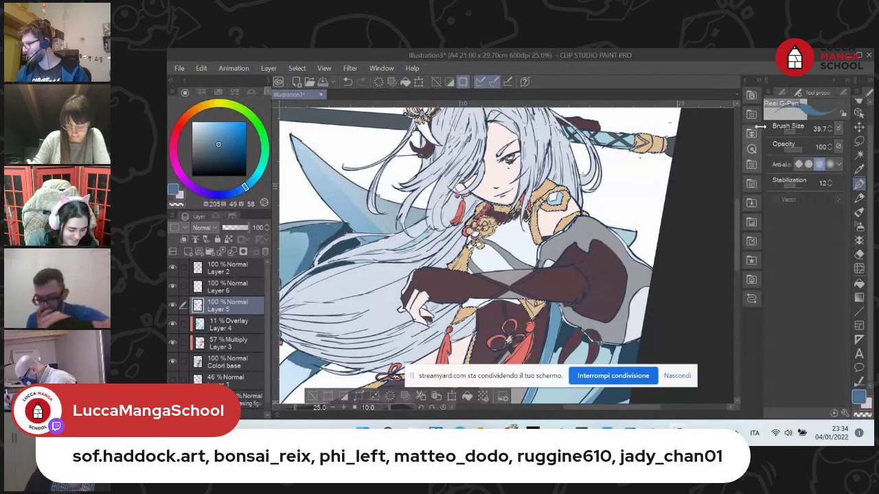
Show the list of pen sub tools and make Layer 6 the active layer
click(783, 92)
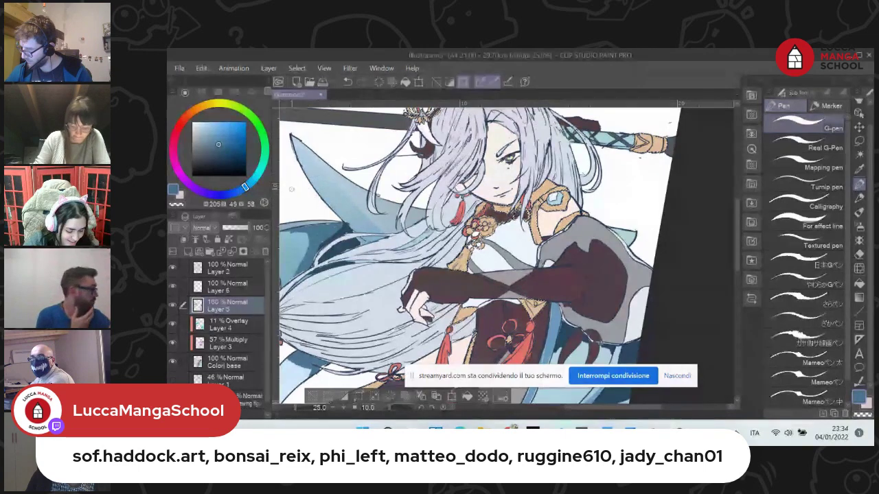
click(225, 268)
click(226, 287)
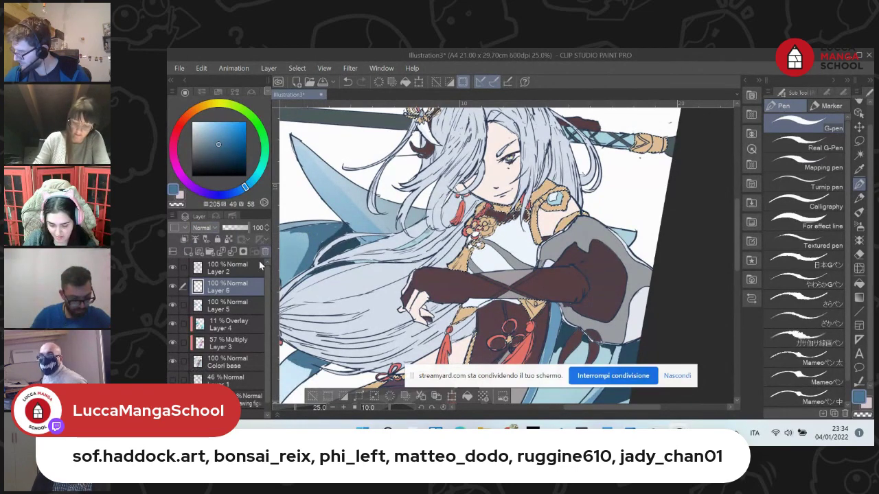
Make Layer 5 active, sample the gold trim colour, and lighten it to pale cream (32, 12, 99) for the trim highlights
click(215, 306)
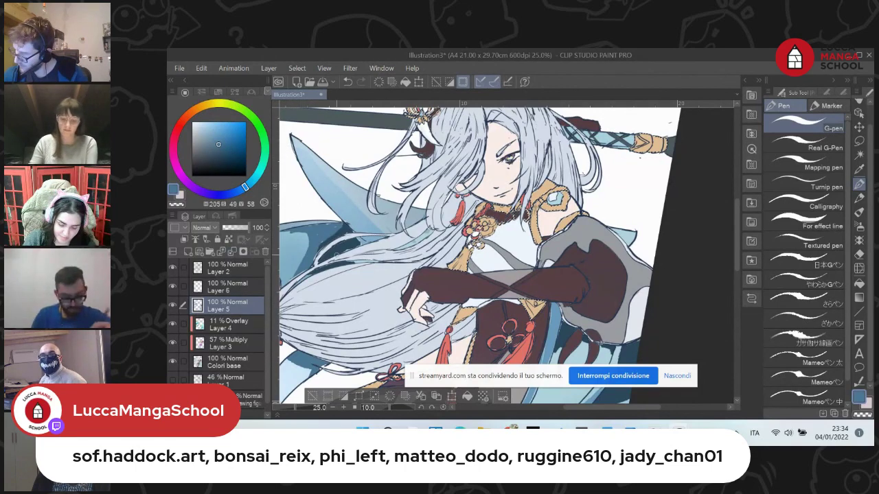
alt+click(535, 224)
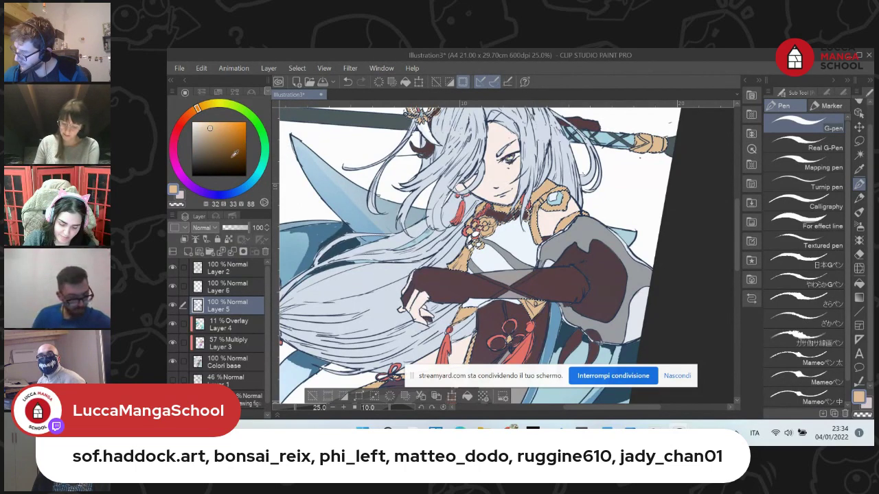
click(200, 122)
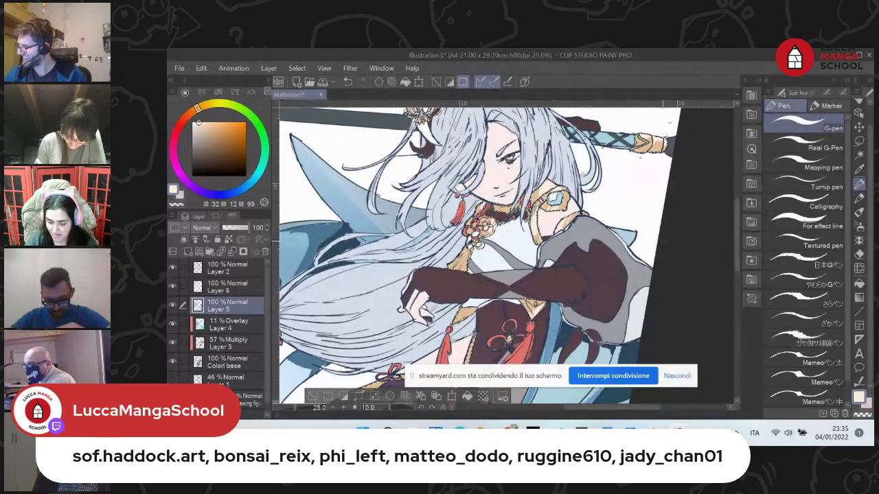
Sample the cape's blues down to dark slate (206, 51, 36) and touch up the cape's shadow along the flowing hair
scroll(474, 254, down, 3)
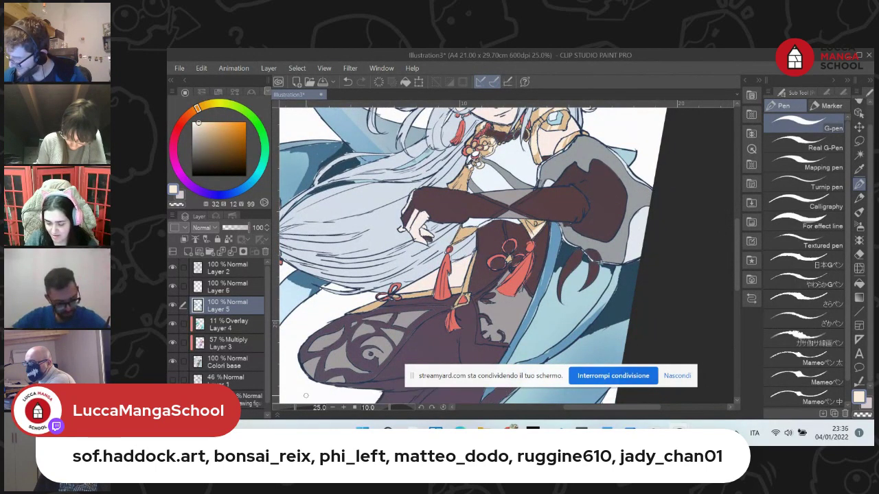
alt+click(571, 254)
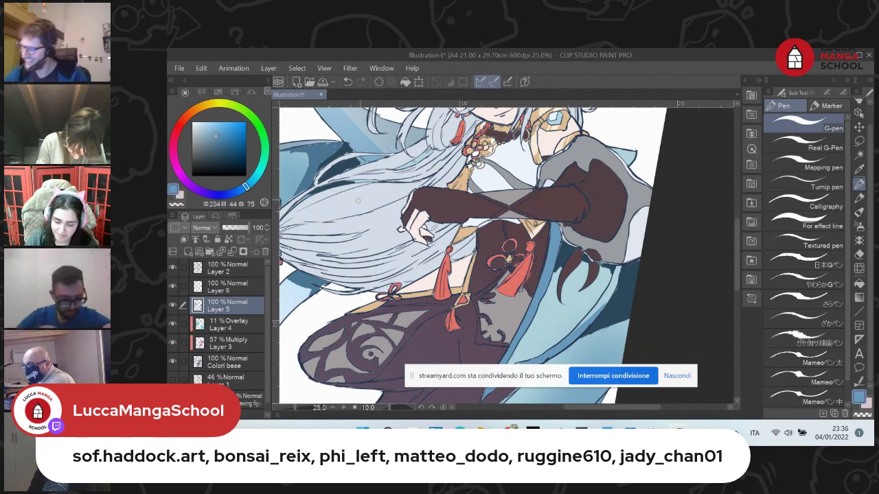
drag(352, 136, 346, 144)
key(ctrl+z)
alt+click(321, 150)
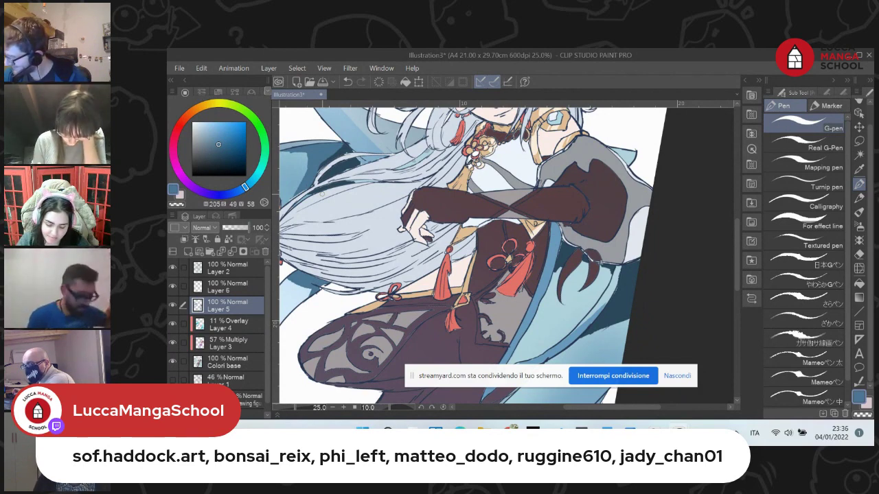
alt+click(341, 167)
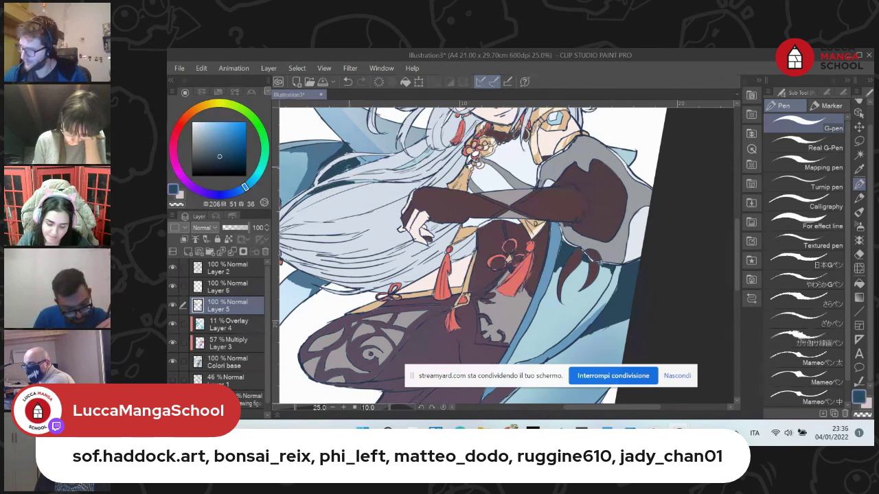
mouse_move(362, 164)
mouse_down()
mouse_move(346, 170)
mouse_move(349, 182)
mouse_up()
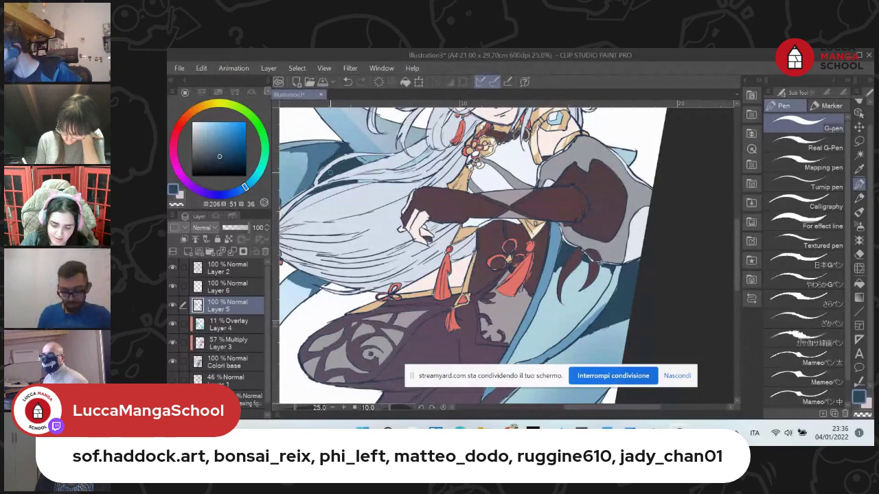
Sample the dark purple of the leggings and mute it to a darker, greyer purple (300, 12, 31)
scroll(334, 177, down, 2)
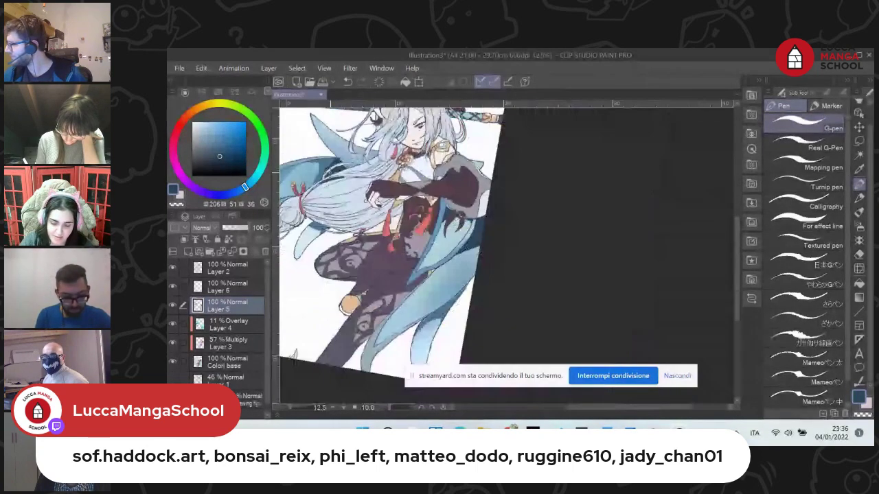
drag(304, 136, 404, 173)
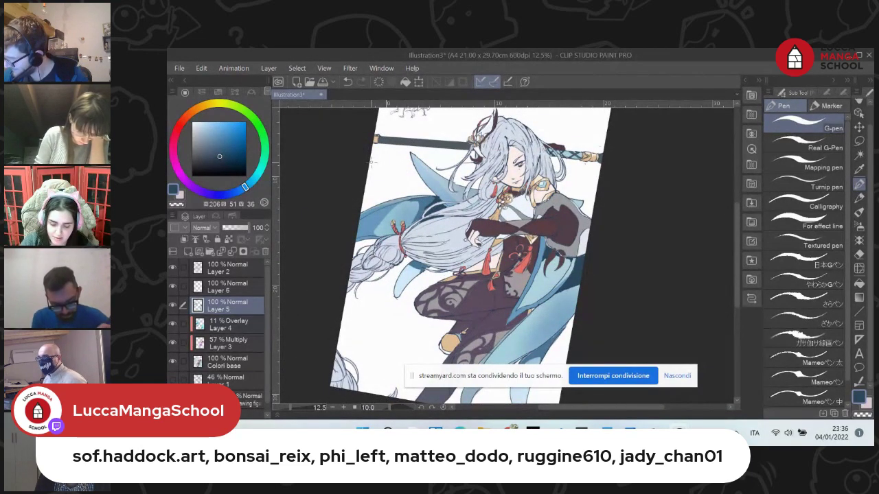
alt+click(481, 297)
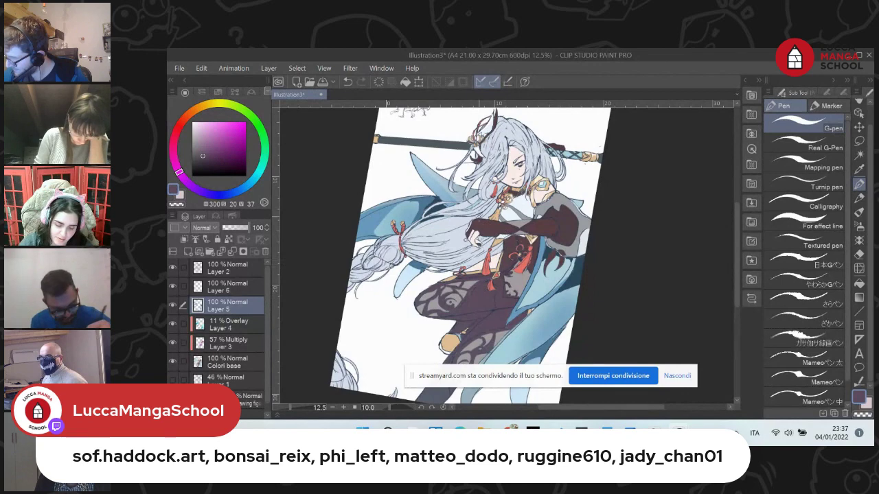
click(198, 159)
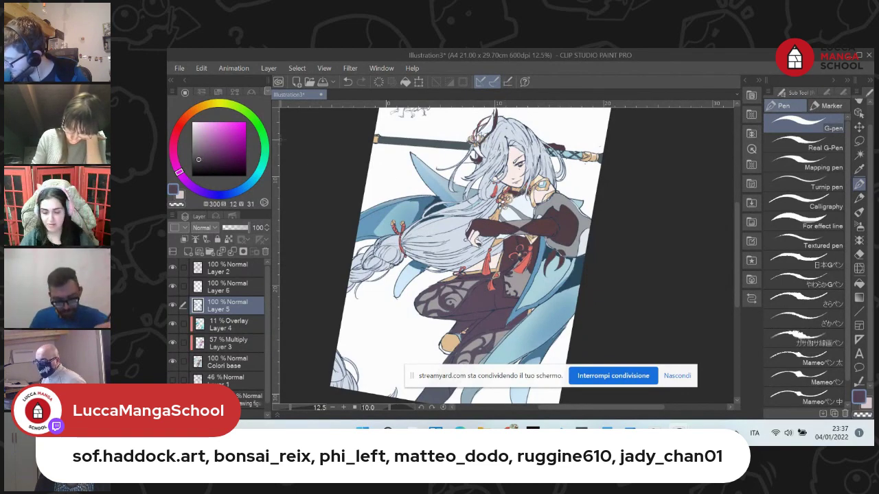
scroll(374, 155, up, 2)
drag(426, 210, 360, 116)
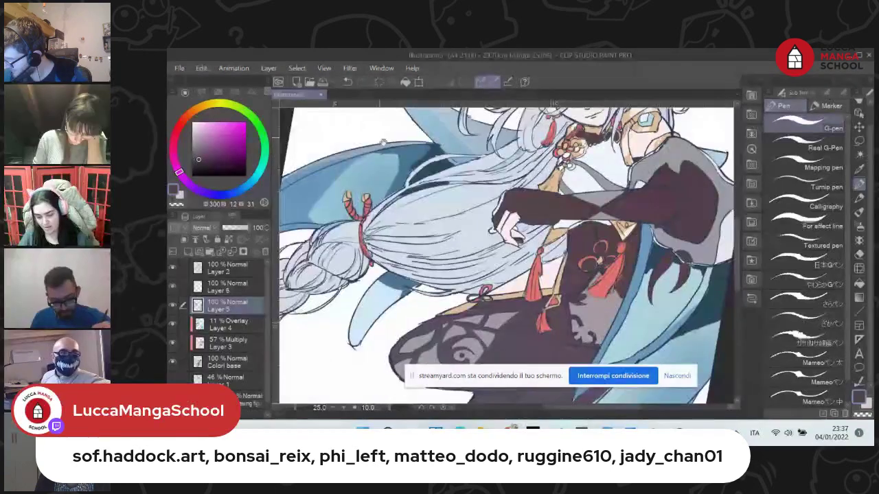
drag(423, 202, 372, 150)
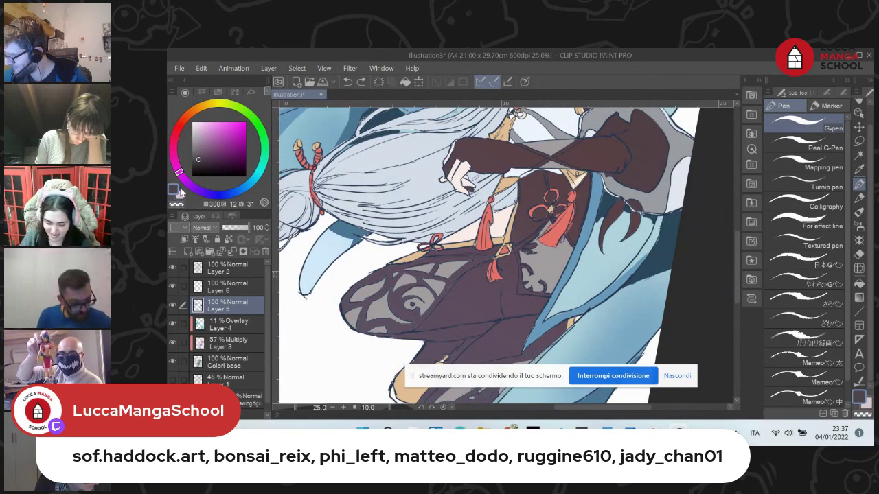
Add a new layer above Layer 4, clip it to the layer below, and set its blending mode to Multiply
click(218, 324)
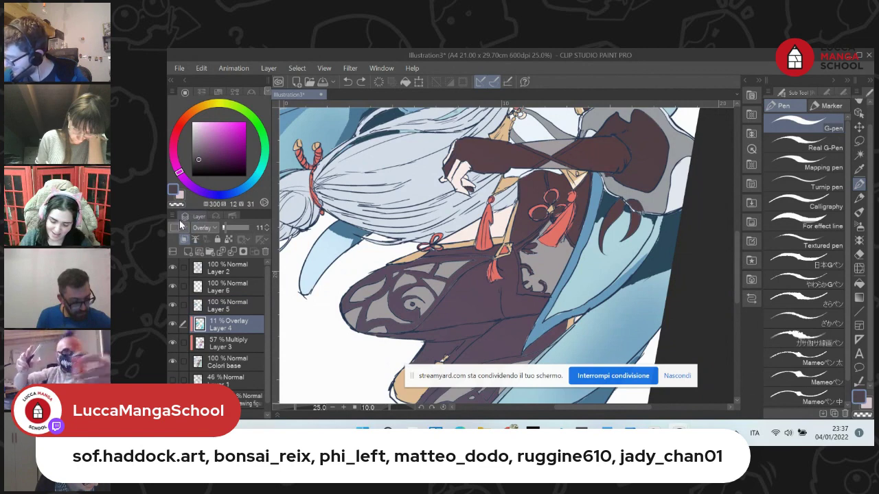
key(ctrl+shift+n)
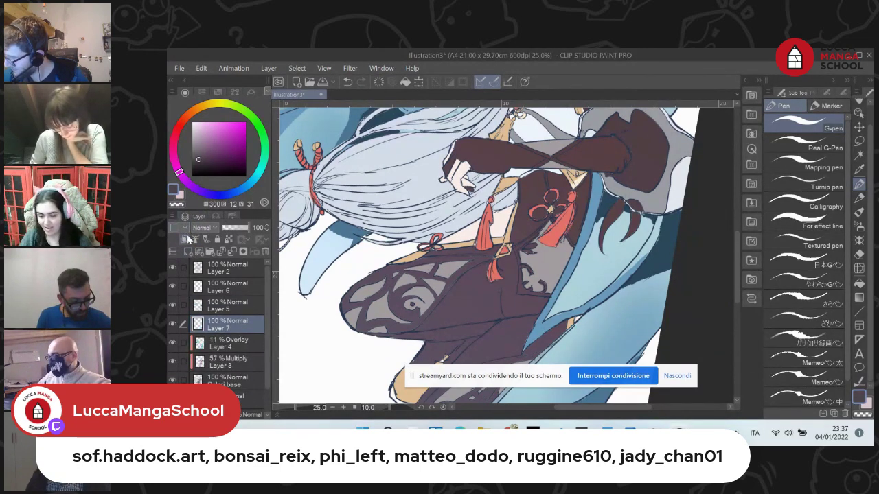
click(184, 238)
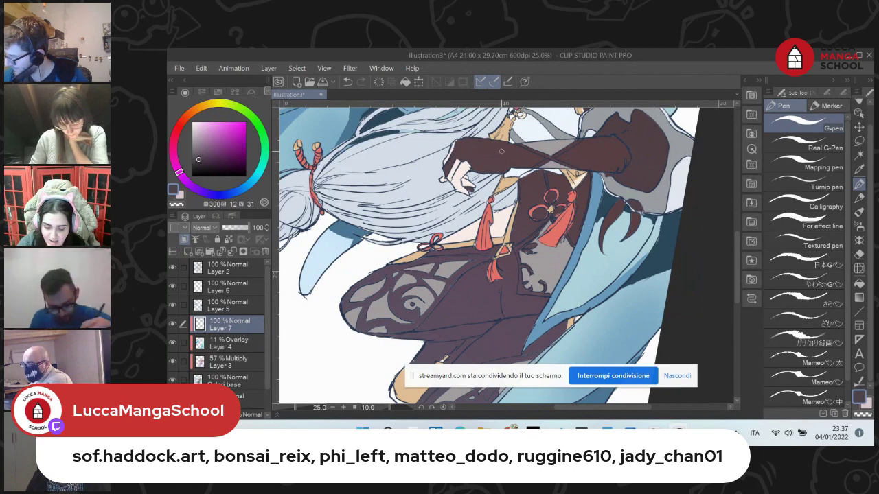
click(201, 227)
click(204, 263)
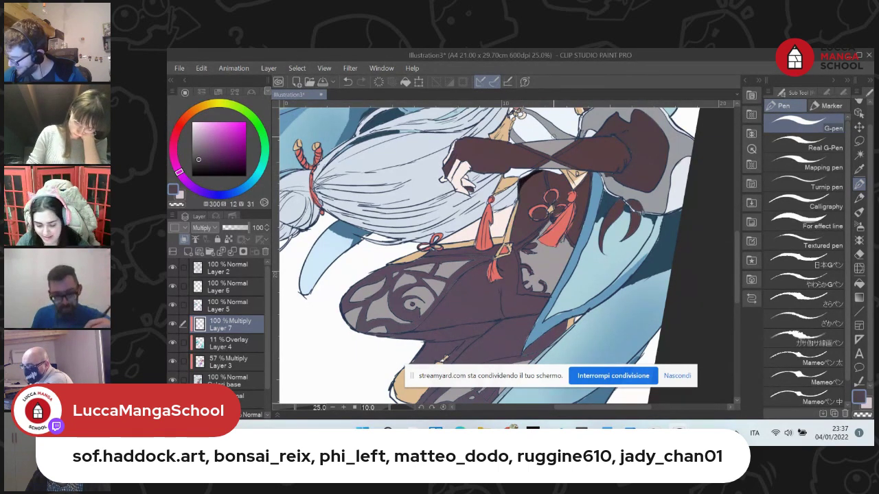
Sample the face's skin tone and shift it to a soft pink shadow colour (360, 23, 93)
scroll(554, 136, down, 2)
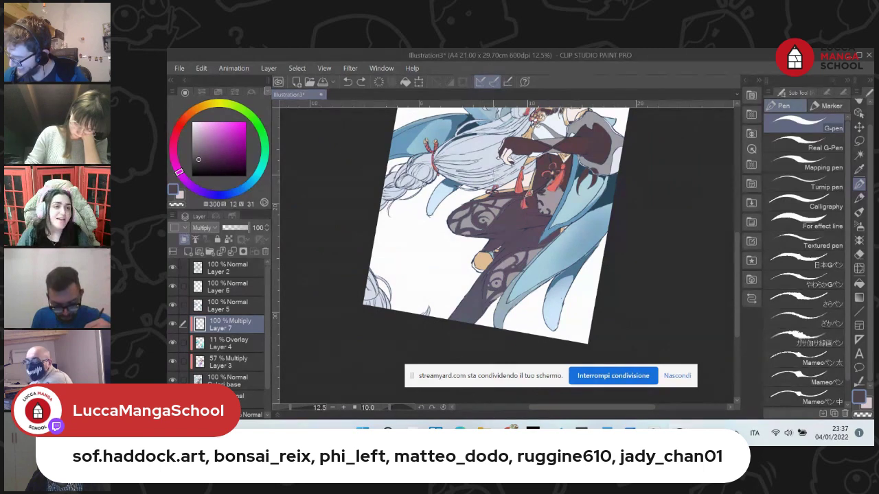
drag(496, 169, 439, 223)
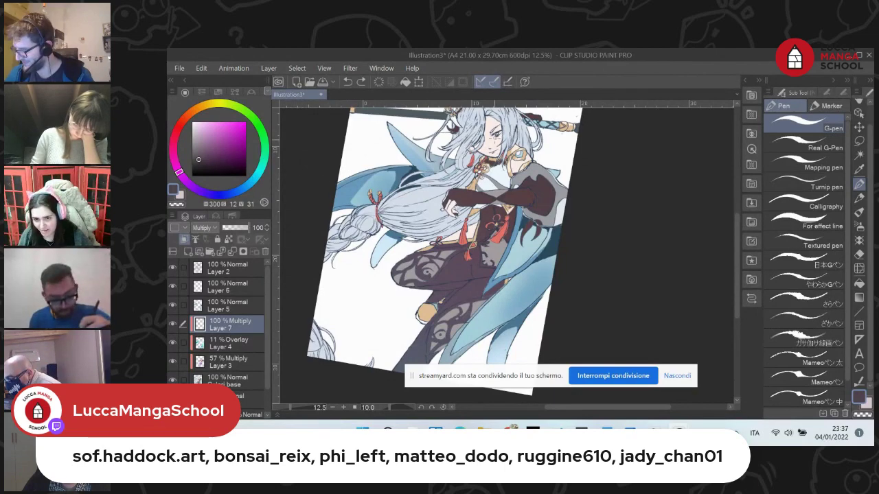
alt+click(492, 145)
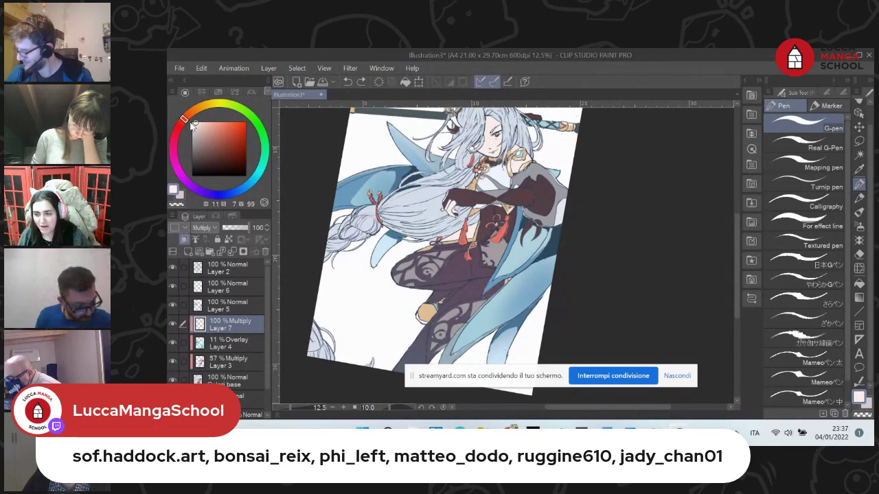
drag(183, 123, 180, 128)
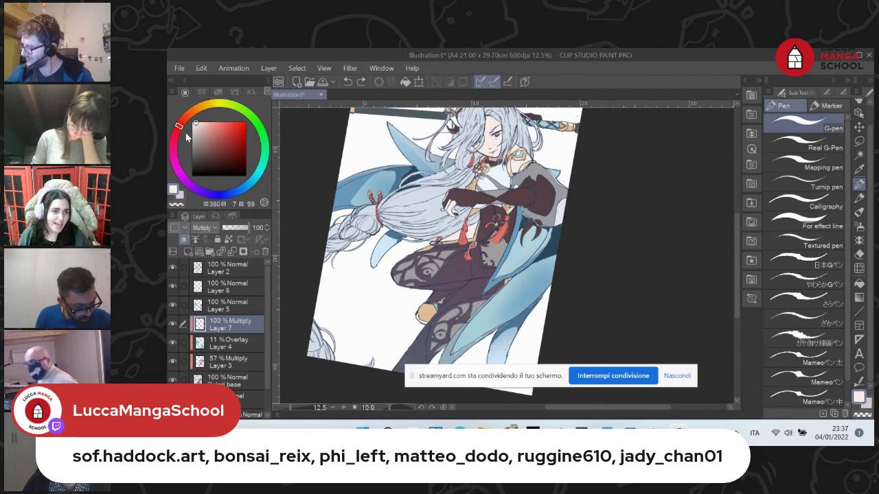
click(201, 132)
click(205, 124)
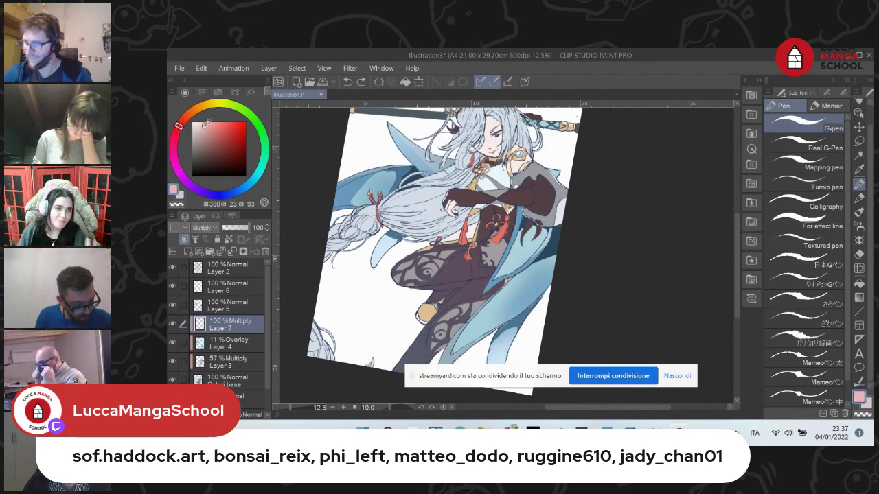
Paint pink shadows on the face along the hair edge, from the forehead down to the cheek, on the Multiply layer
scroll(348, 136, up, 2)
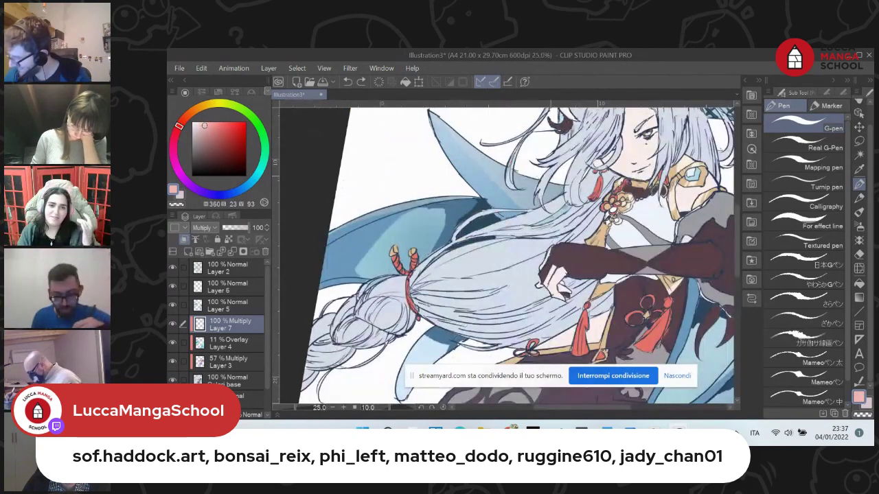
drag(630, 149, 507, 202)
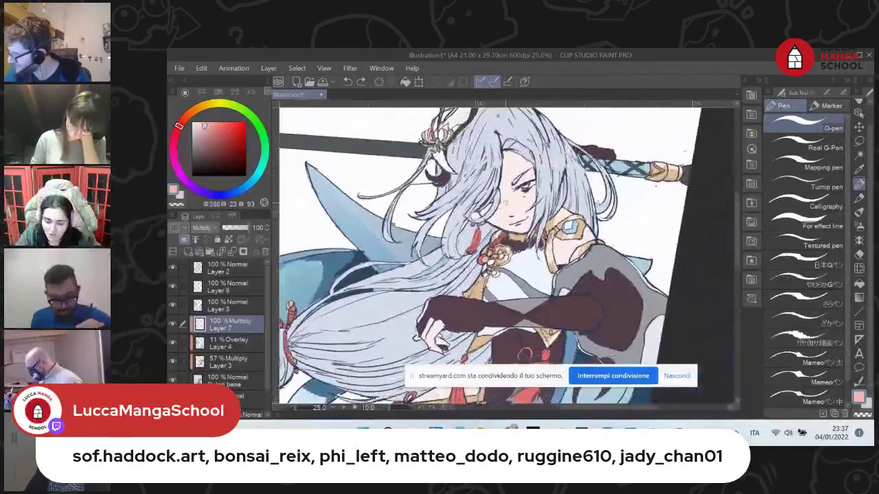
scroll(515, 177, up, 1)
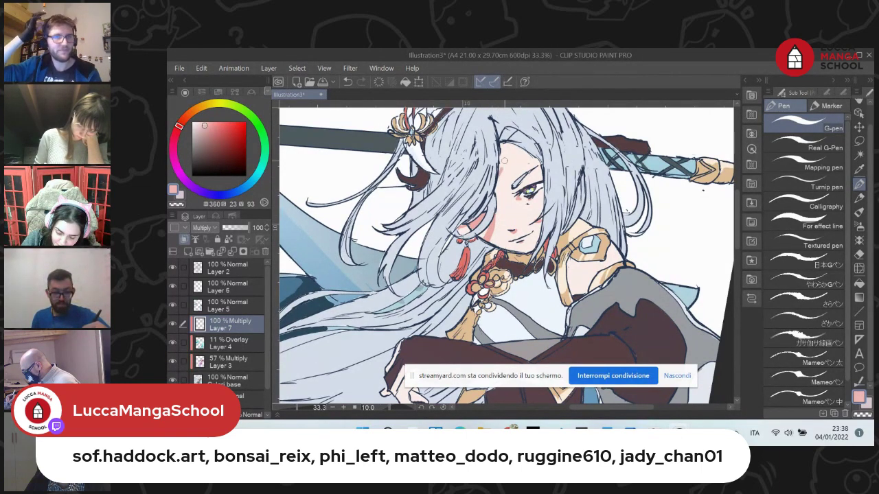
drag(506, 143, 501, 164)
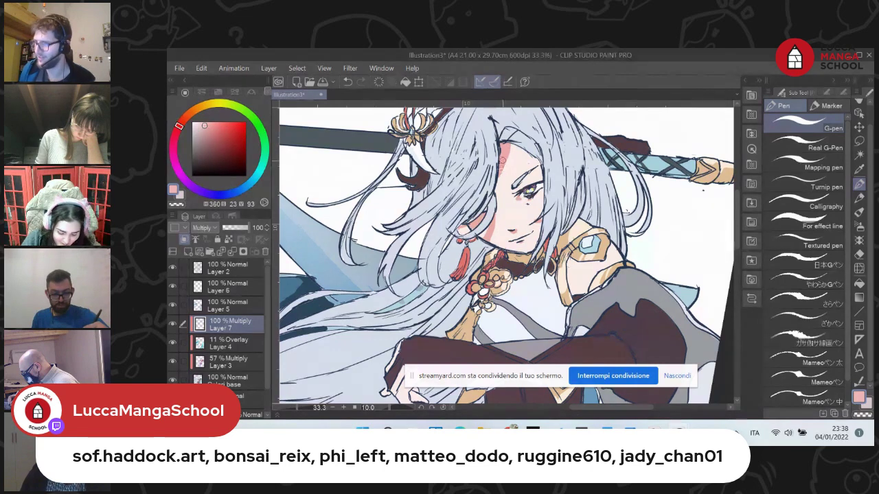
drag(503, 160, 499, 176)
drag(507, 142, 497, 196)
key(ctrl+z)
drag(506, 161, 492, 242)
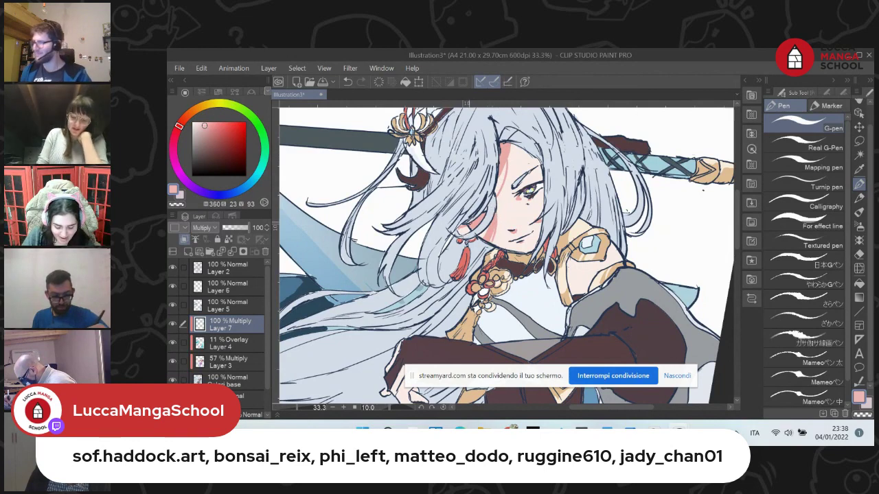
key(ctrl+z)
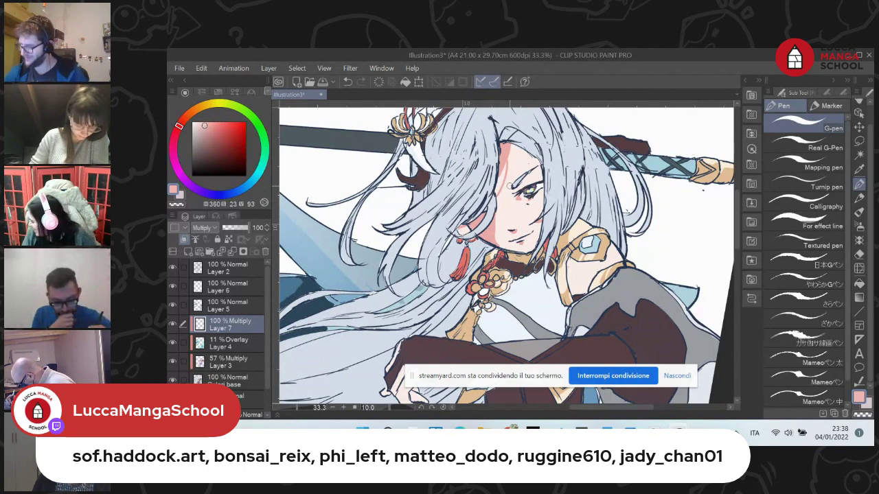
Sample the red of the earring tassel and darken it to a deep red (3, 62, 61) for its shading
alt+click(465, 261)
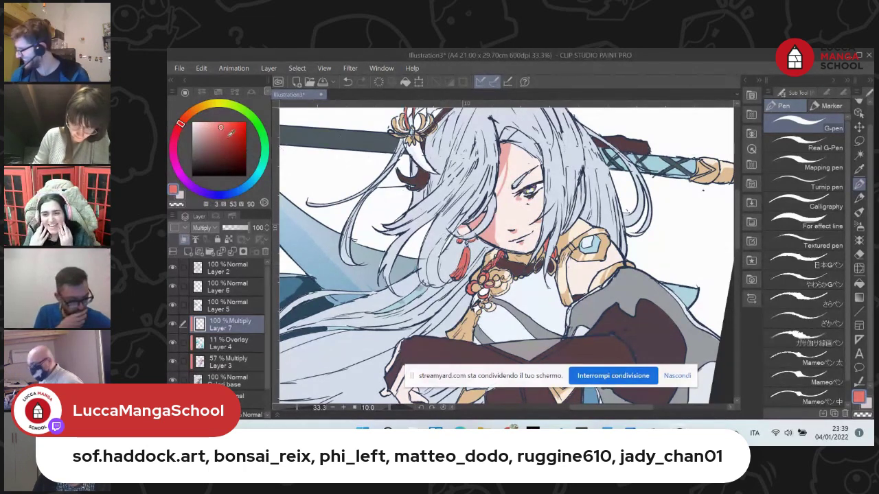
click(223, 138)
click(225, 143)
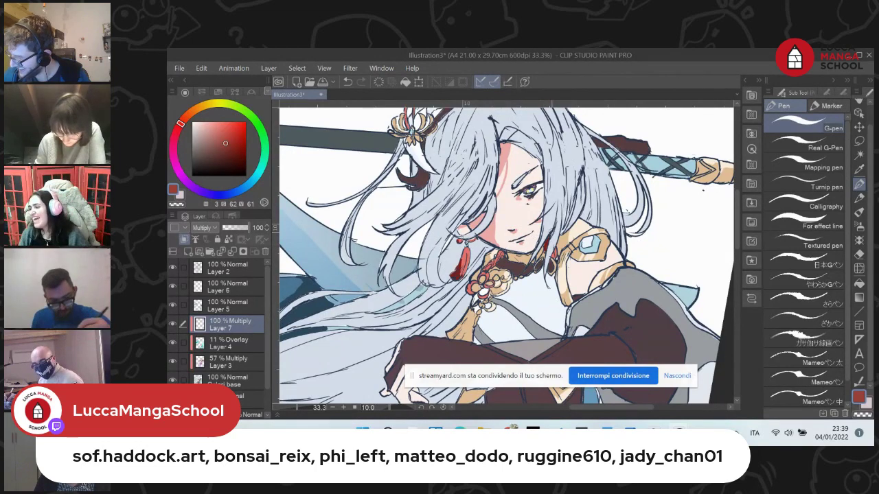
Sample a pale cream colour (33, 12, 99) from the character's shoulder area and dab it on the gold ornament at her knee
scroll(544, 241, down, 1)
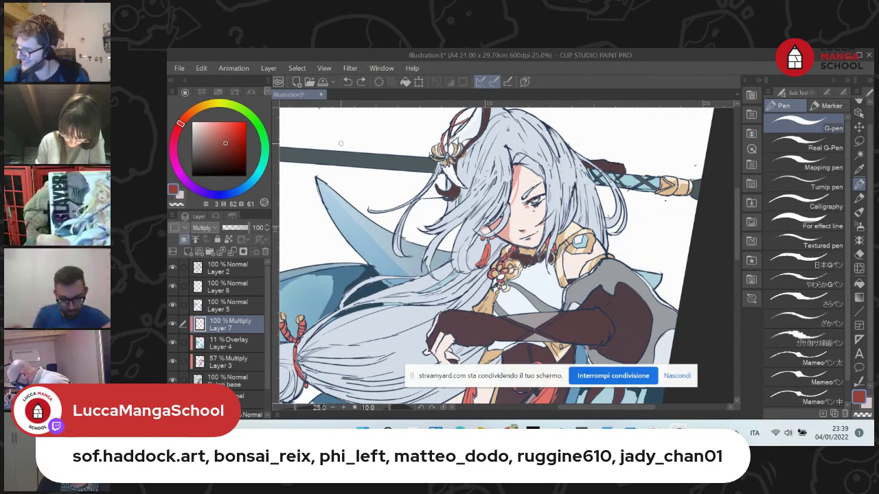
scroll(340, 144, down, 3)
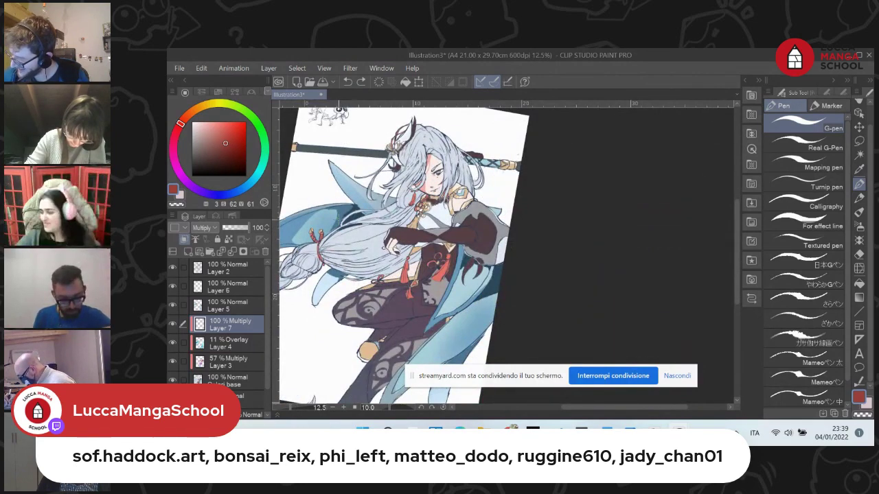
drag(305, 260, 386, 221)
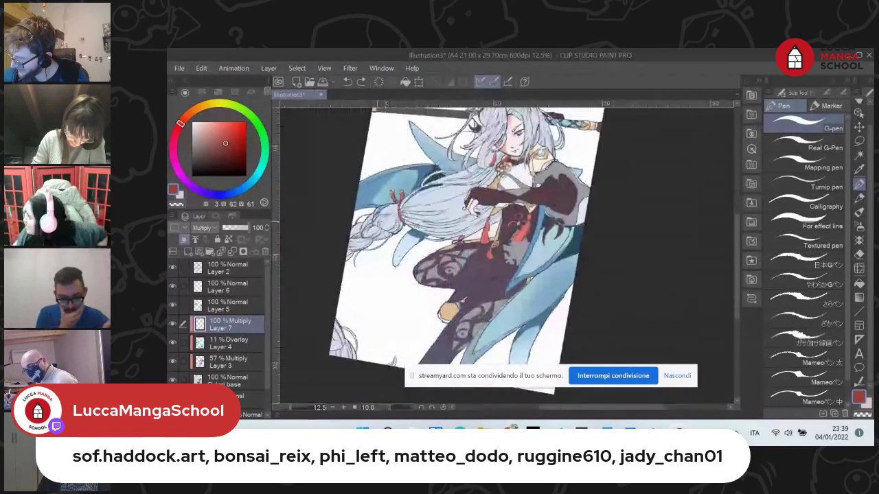
alt+click(518, 178)
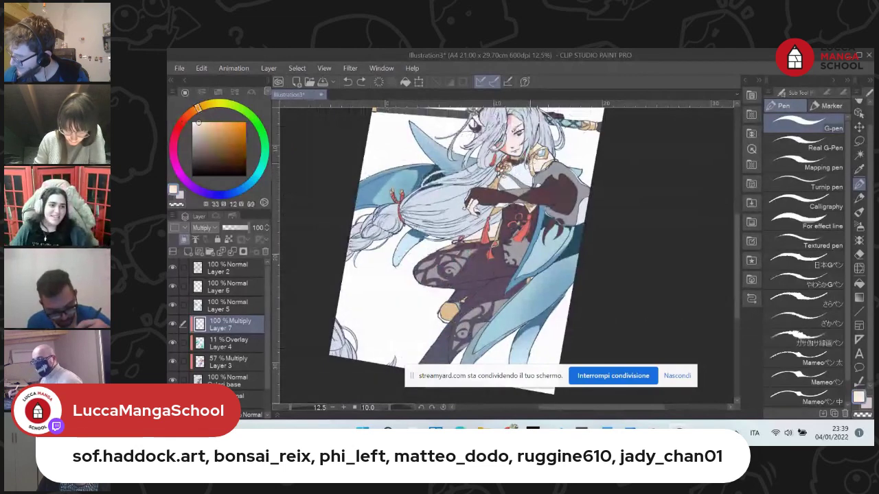
mouse_move(443, 306)
mouse_down()
mouse_move(448, 313)
mouse_move(446, 306)
mouse_up()
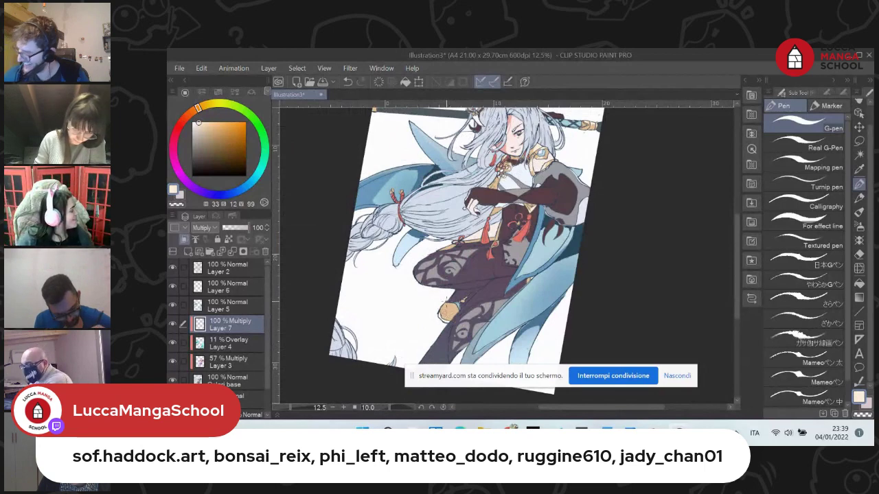
Check what Layer 5 contributes by hiding and showing it, and make Layer 5 the active layer
click(214, 307)
click(213, 289)
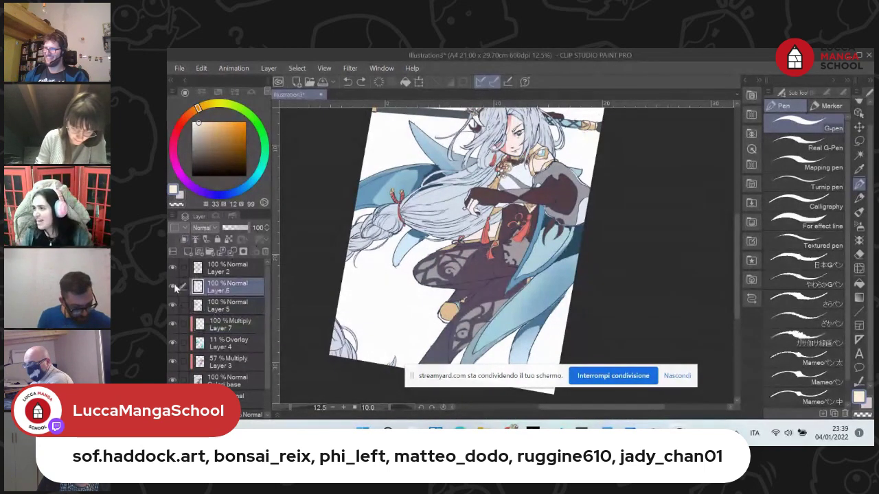
click(174, 307)
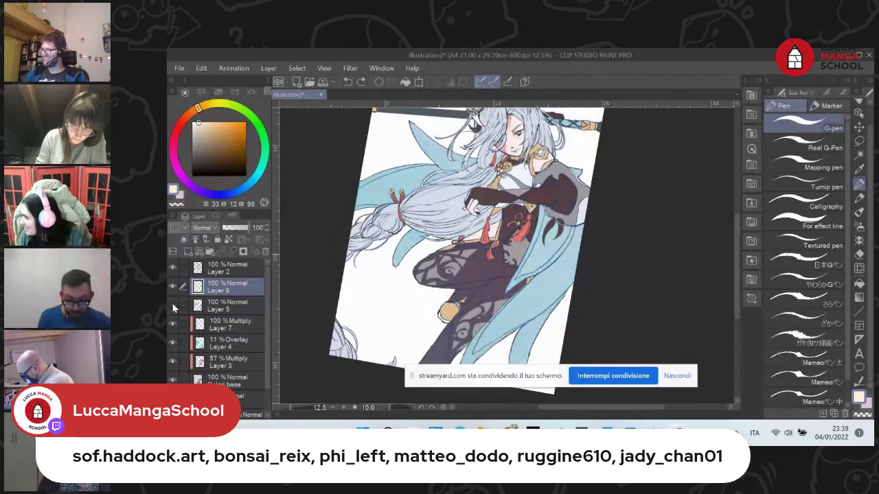
click(174, 306)
click(229, 309)
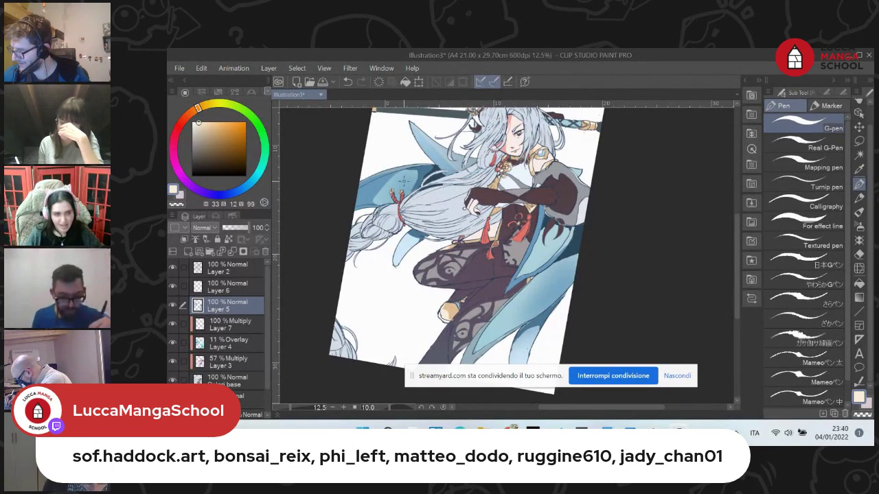
Hide the line art on Layer 2 and select the silver hair by its colour on the base colour layer
drag(401, 167, 370, 198)
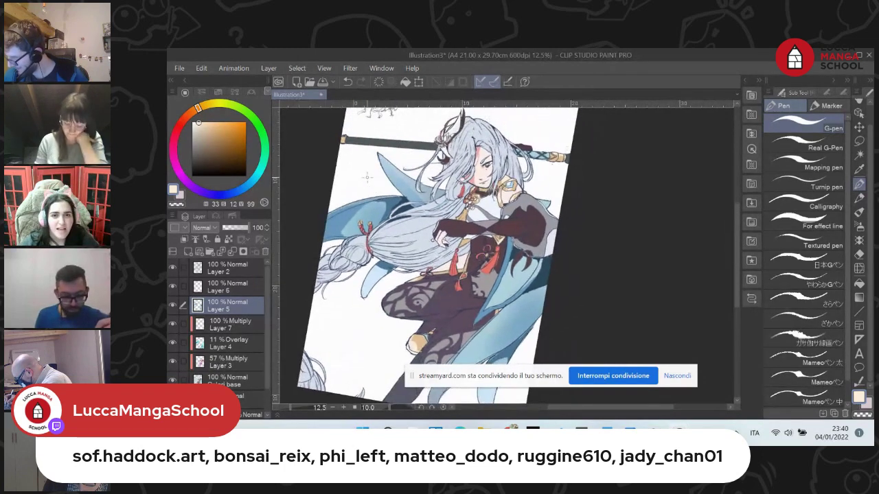
click(173, 267)
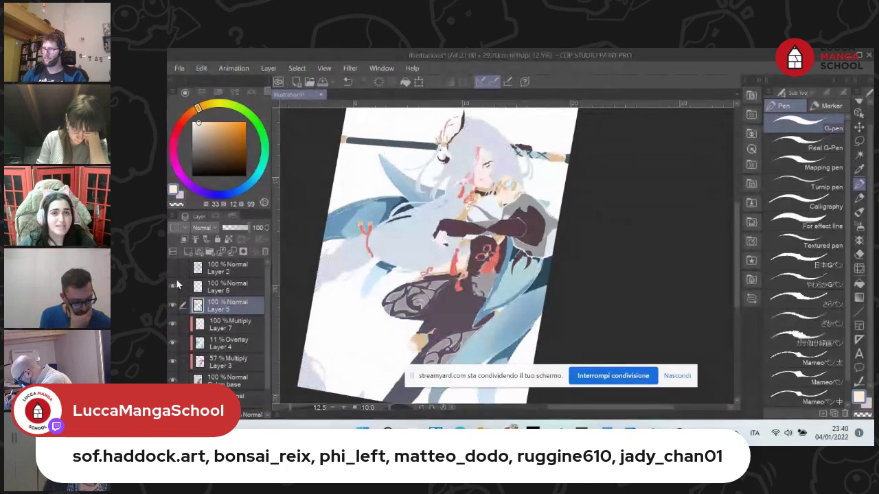
click(220, 379)
click(297, 68)
click(309, 174)
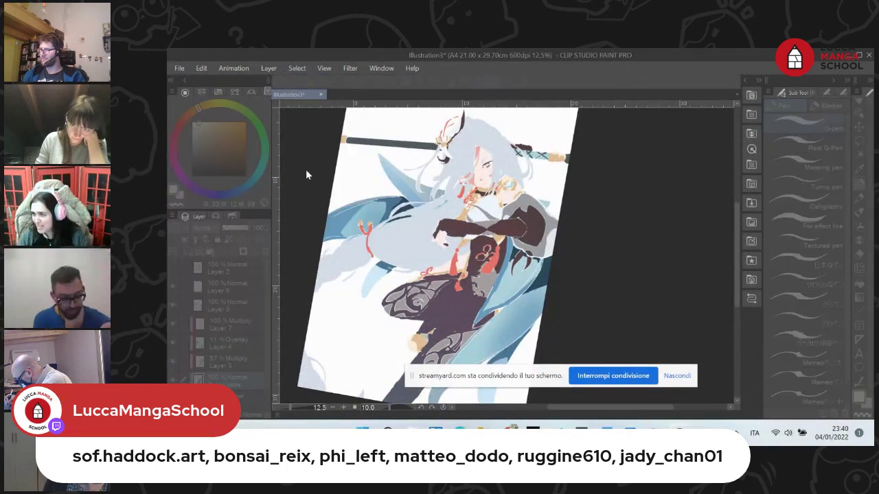
click(482, 143)
click(715, 116)
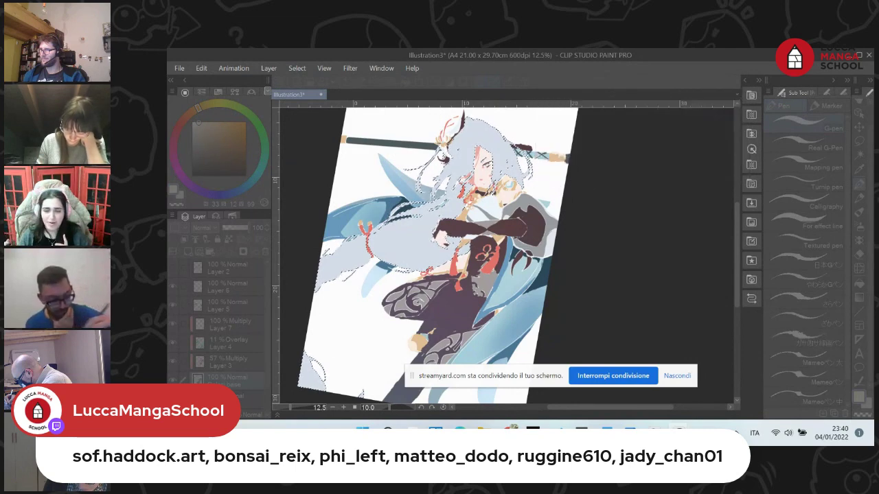
Show the line art on Layer 2 again and add a new clipped layer directly above the base colour layer
click(174, 267)
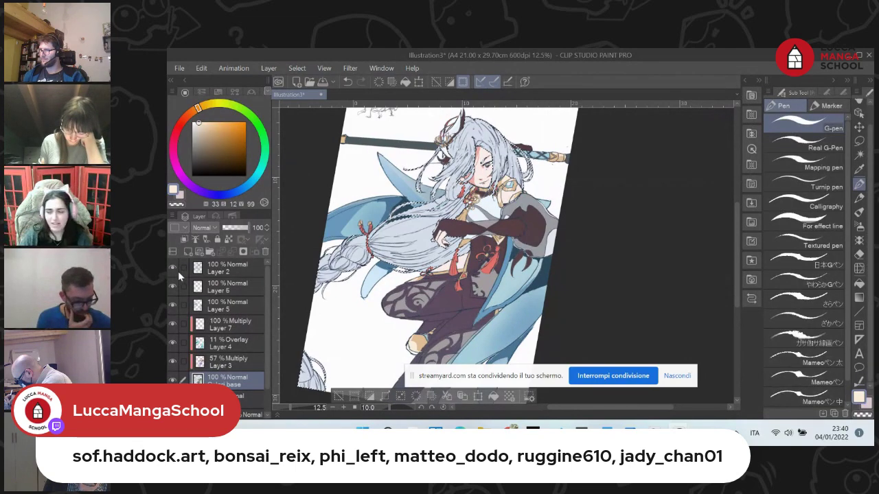
click(220, 287)
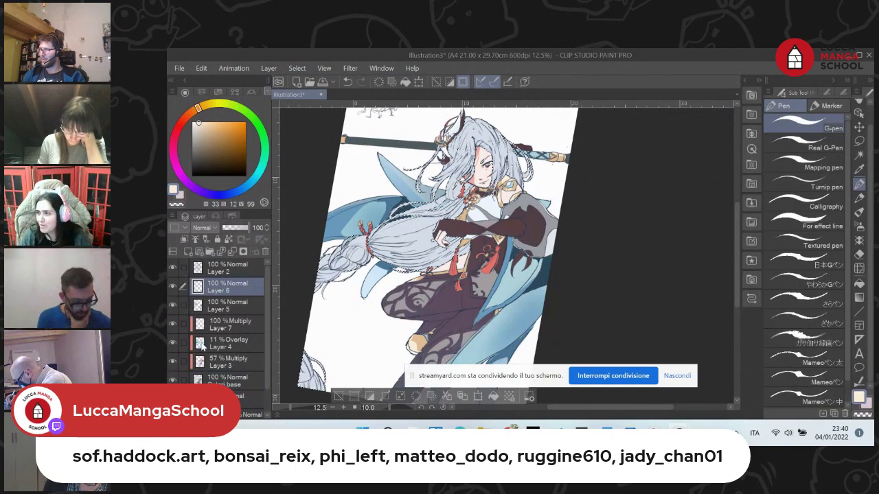
click(219, 380)
click(186, 251)
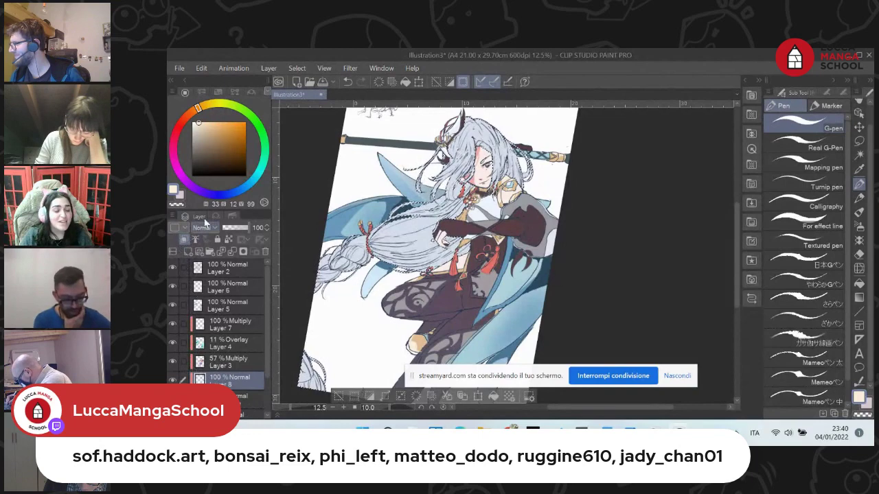
Switch to the Gradient tool and choose its Midday sky variant
click(859, 297)
click(824, 93)
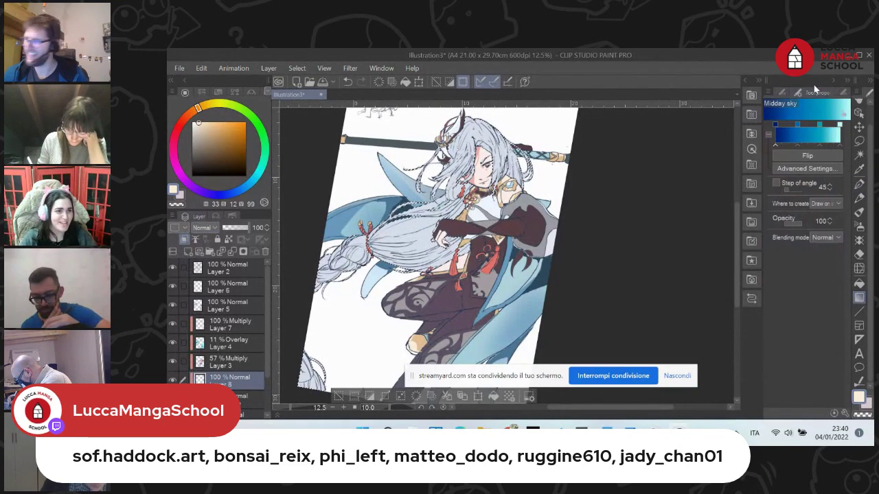
click(785, 93)
click(817, 91)
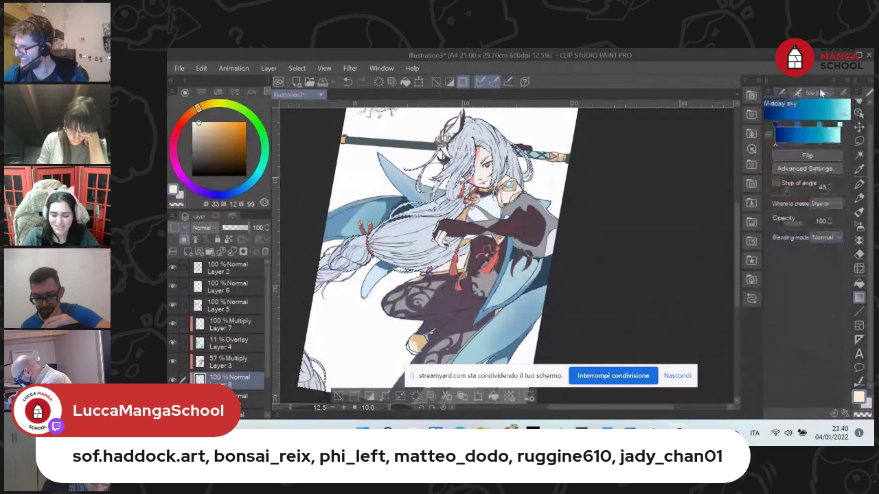
click(783, 93)
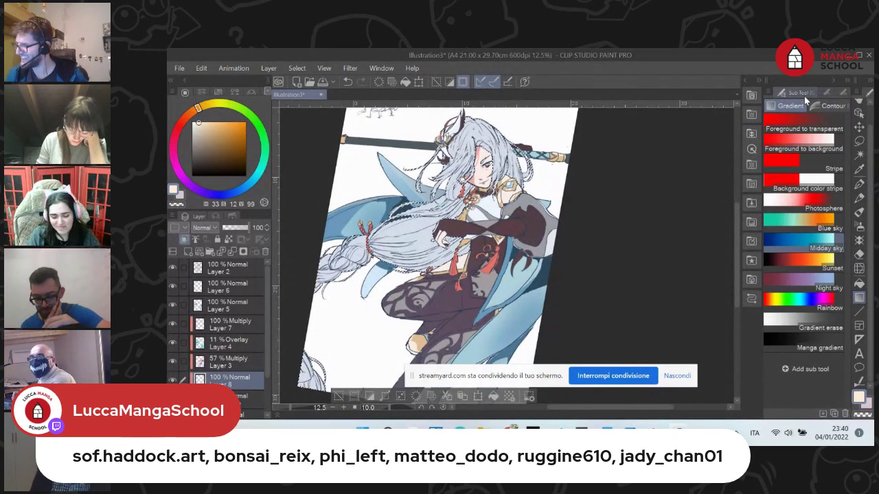
click(775, 237)
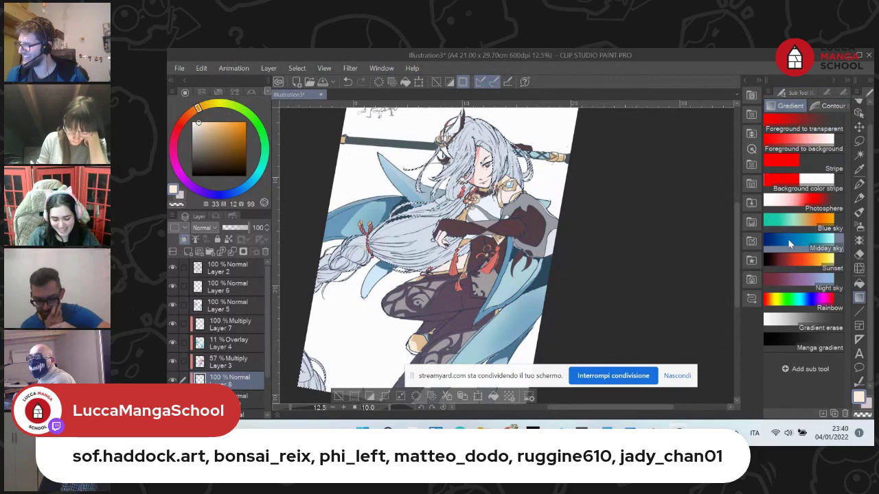
Replace the gradient's colours with the Midday sky preset from the Sky gradient set
click(819, 91)
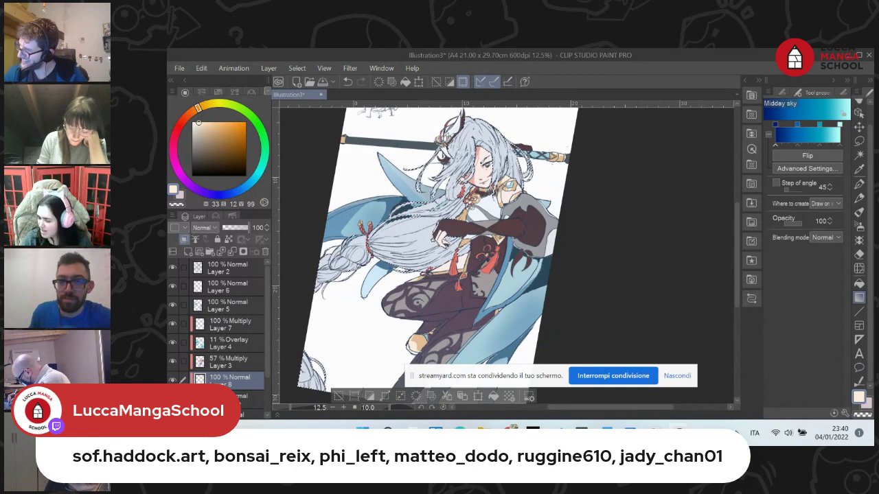
click(807, 169)
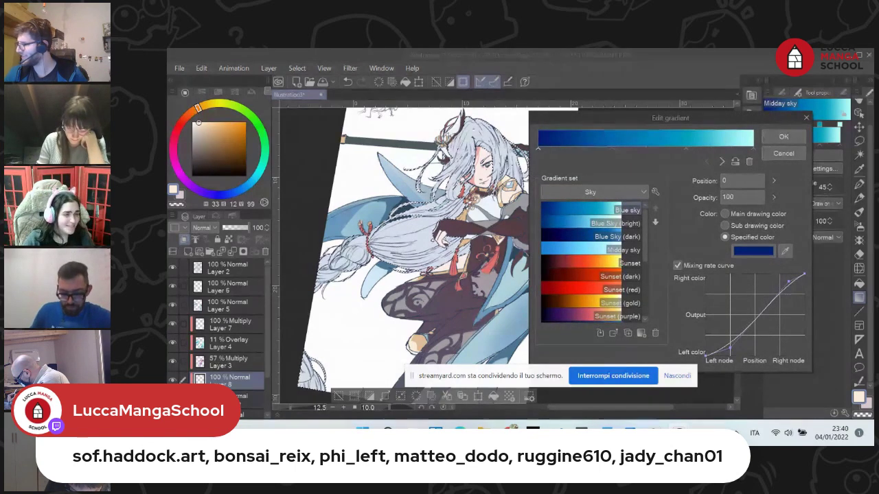
scroll(611, 303, down, 2)
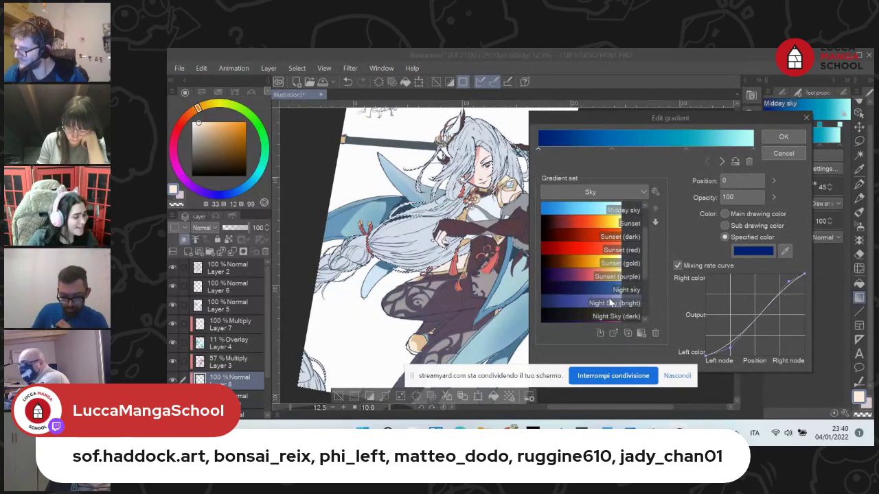
scroll(607, 302, up, 3)
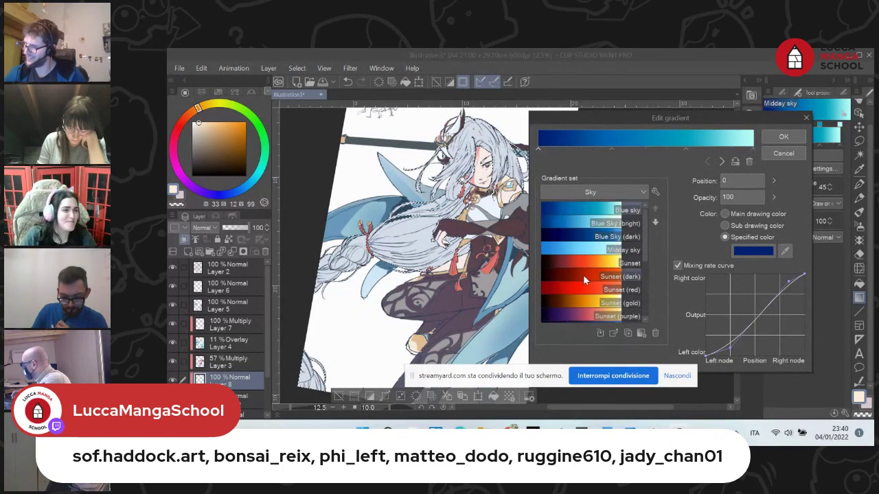
click(573, 247)
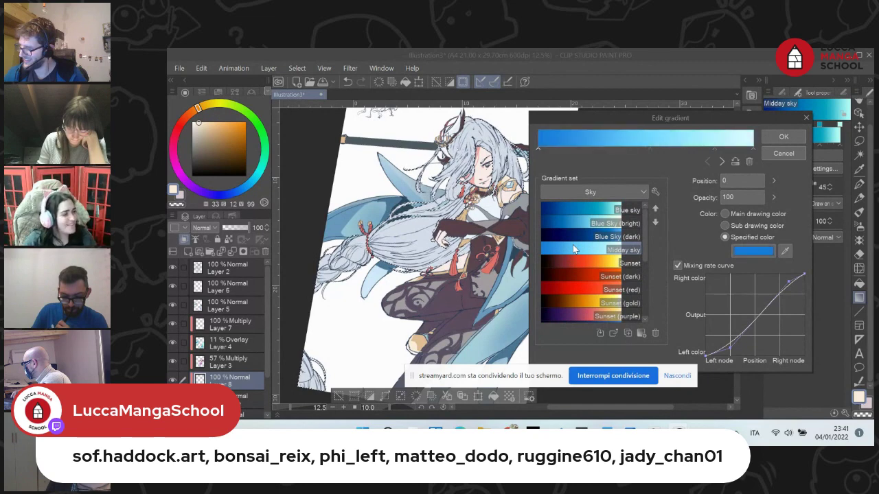
click(783, 135)
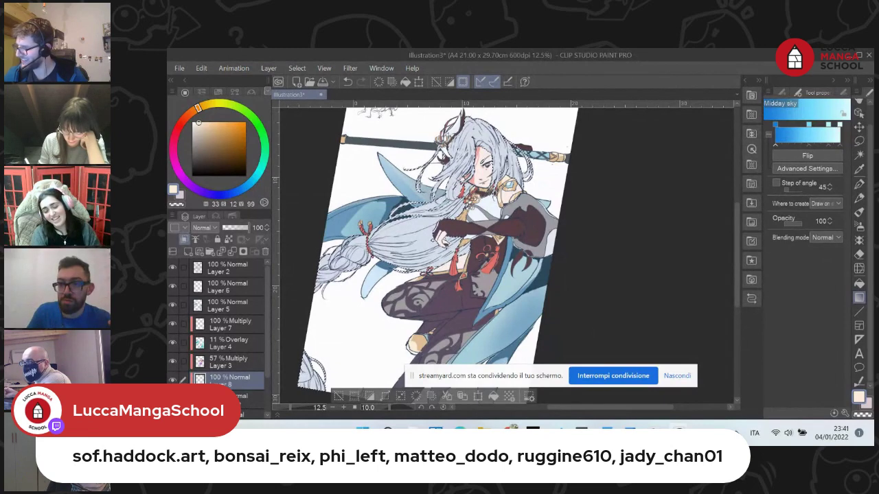
Sample the silver hair colour and shift it to a darker blue shadow tone (217, 25, 81)
key(ctrl+shift+e)
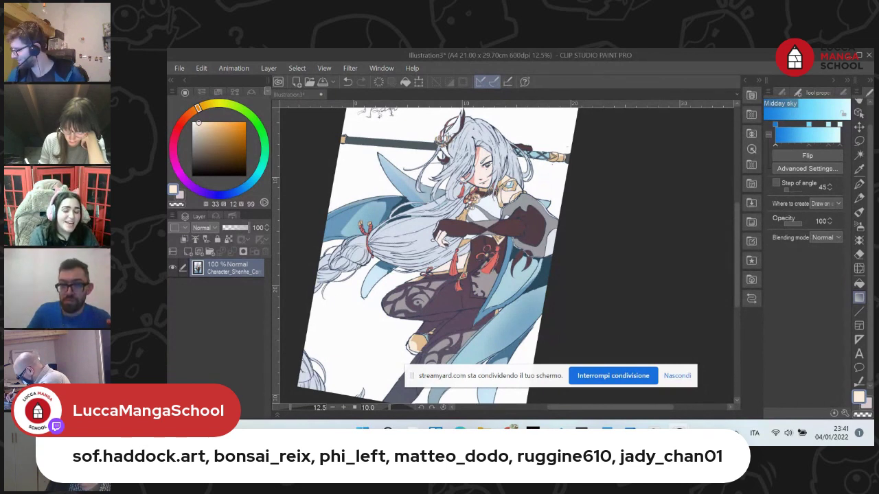
click(408, 228)
alt+click(405, 221)
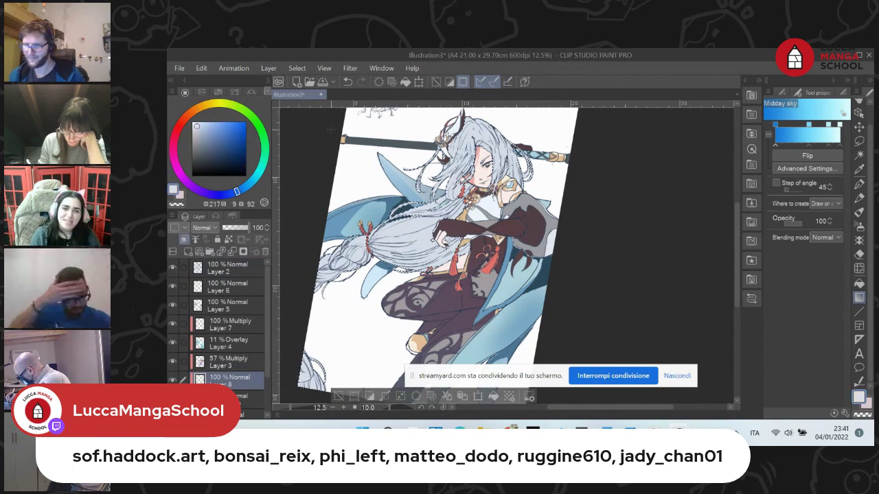
click(201, 137)
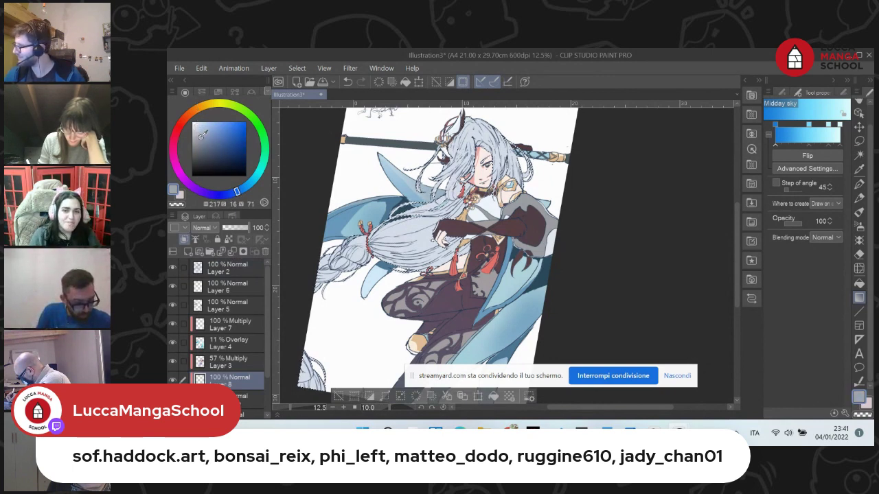
click(206, 132)
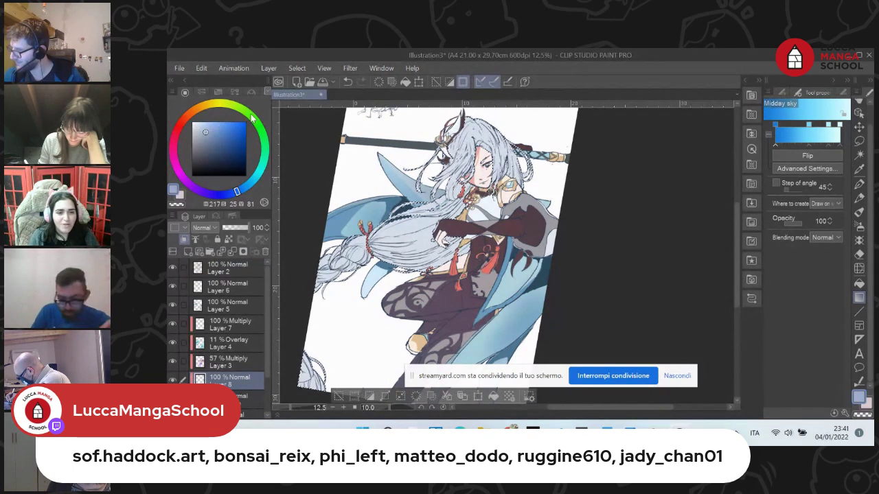
Paint blue shadows through the selected hair and braid with the G-pen, enlarging the brush size to 111.3 and 254.1
key(p)
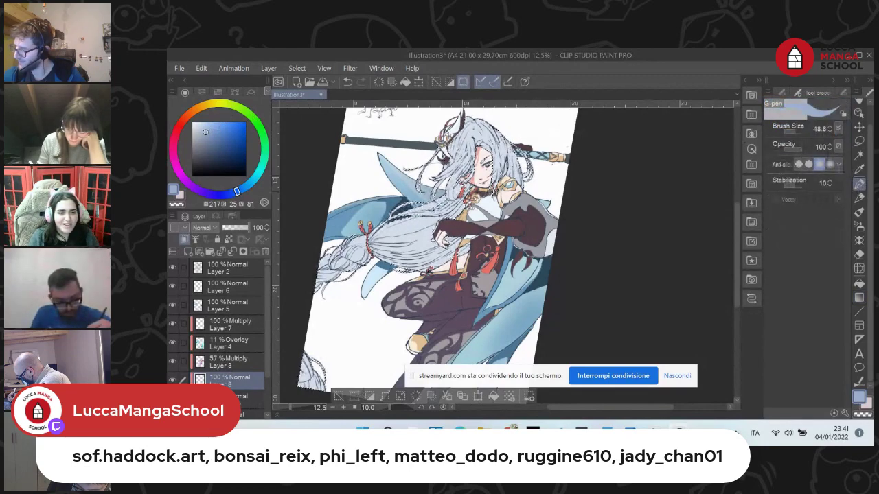
click(795, 130)
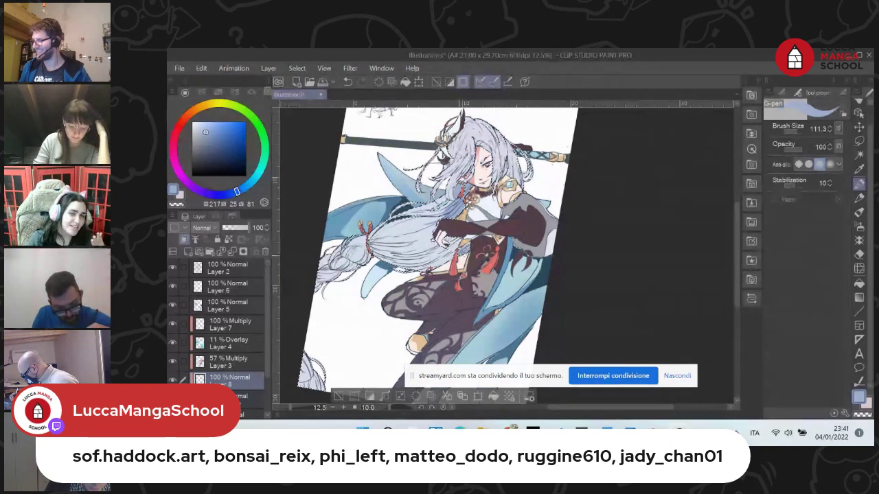
click(797, 132)
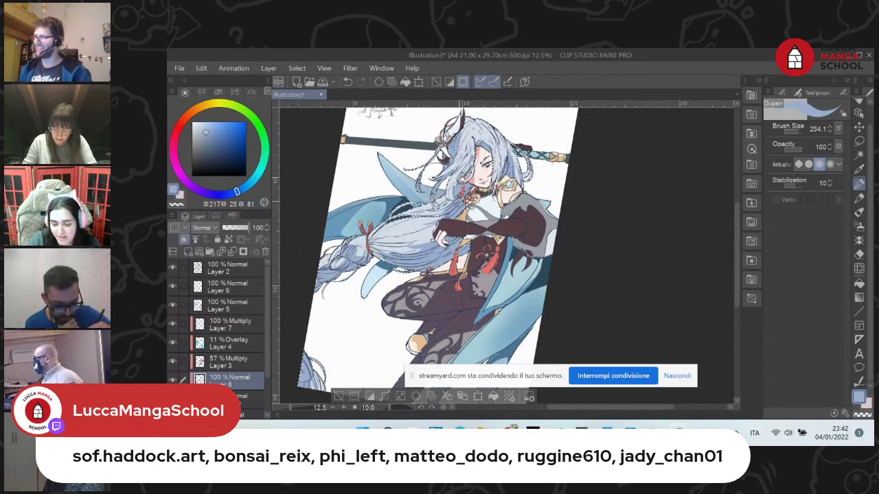
Lighten the paint colour to pale blue (217, 8, 99) and white (217, 0, 100) and paint highlights in the hair
click(196, 120)
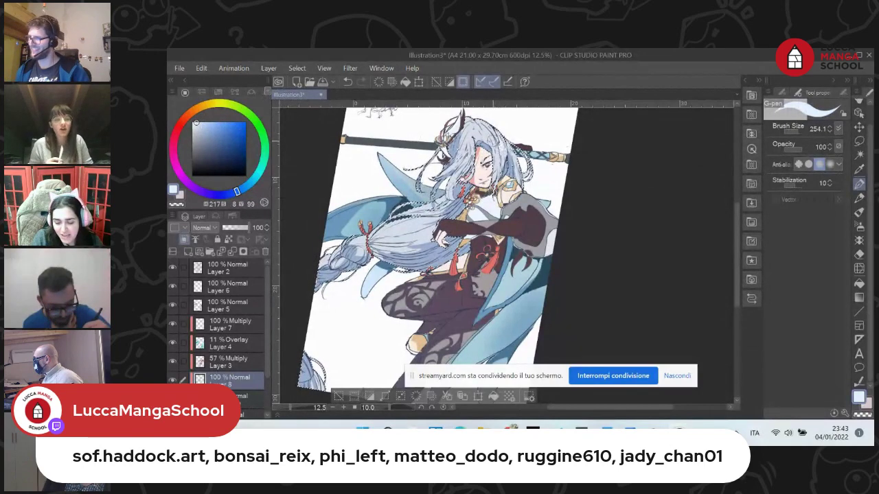
click(195, 121)
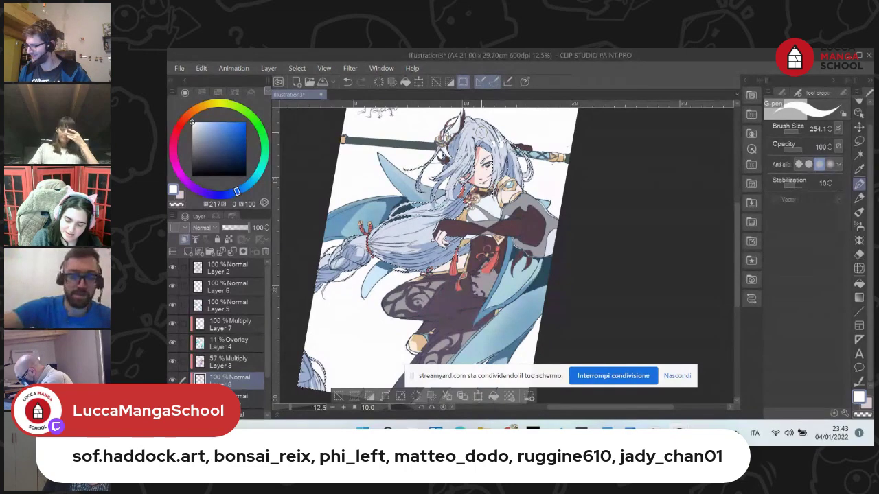
key(XF86AudioLowerVolume)
key(XF86AudioLowerVolume)
key(XF86AudioLowerVolume)
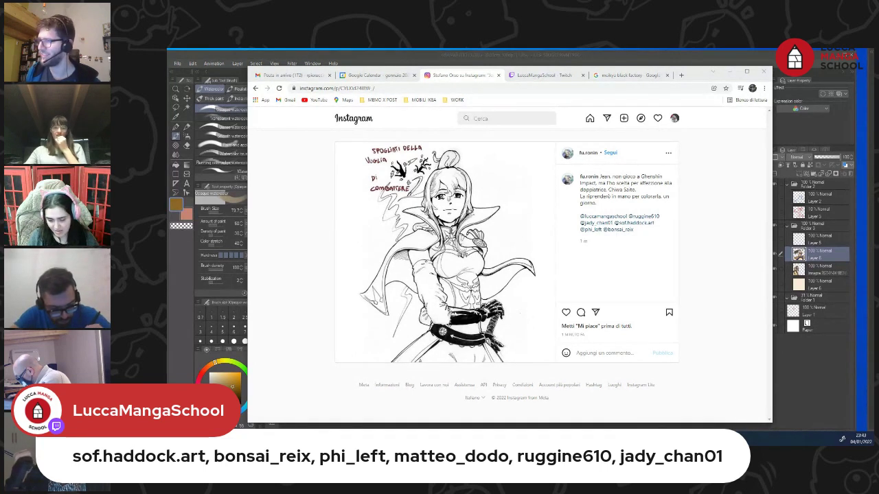
Like the Instagram post with the inked character drawing and move the browser window away from the canvas
click(566, 313)
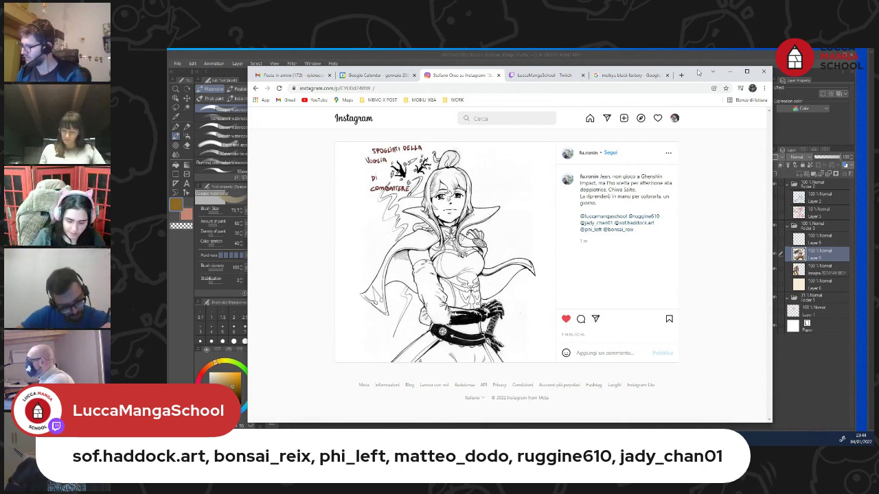
drag(695, 76, 878, 82)
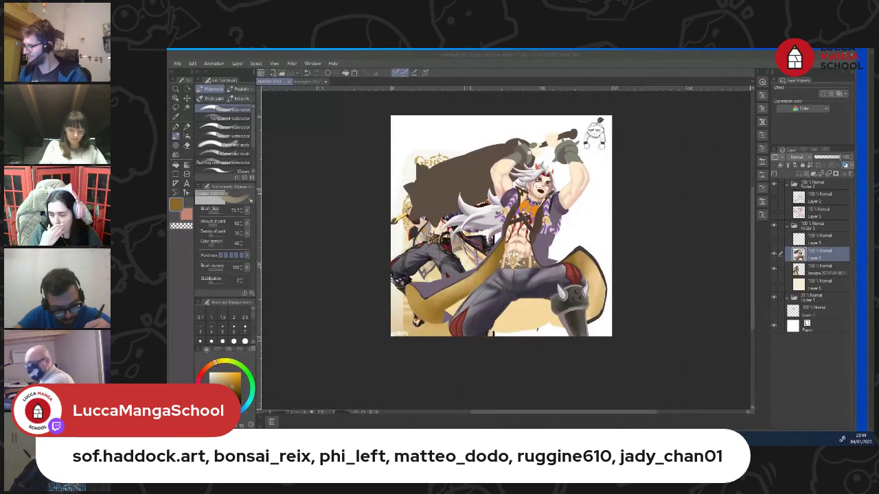
click(282, 257)
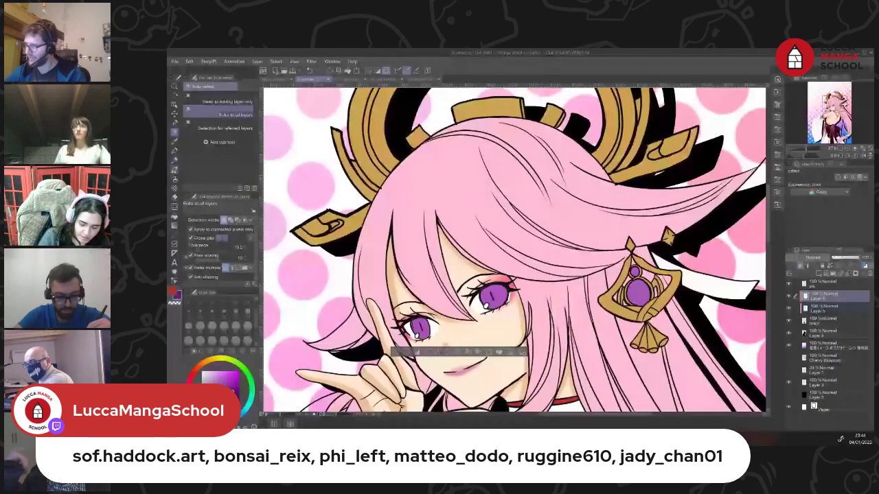
Paint darker purple shading in the pink-haired character's irises with the Smooth watercolor brush
click(174, 169)
drag(412, 322, 427, 319)
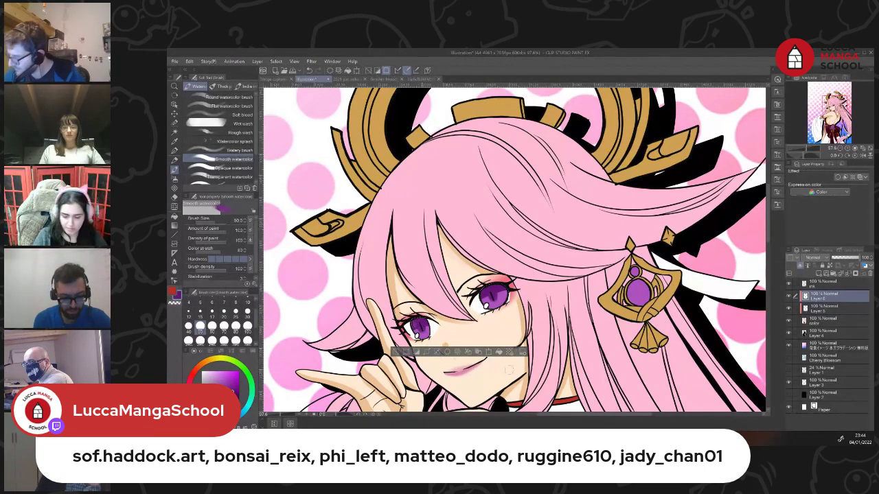
scroll(541, 326, down, 5)
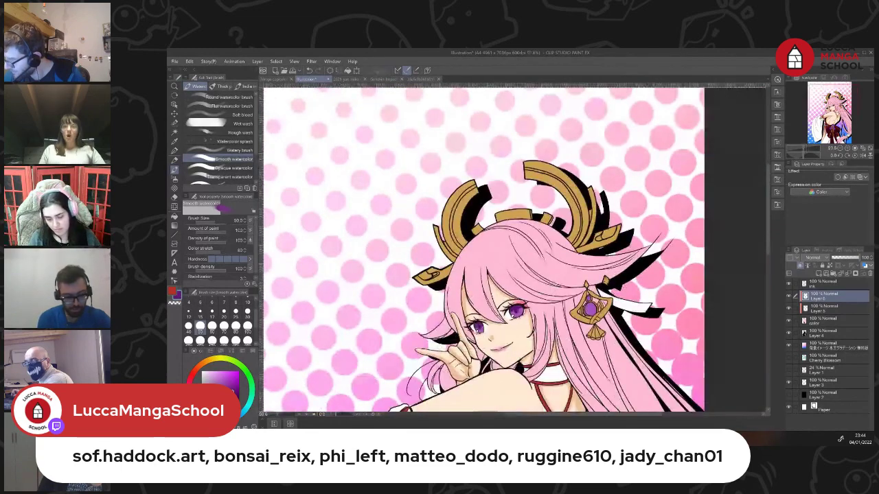
scroll(470, 250, up, 3)
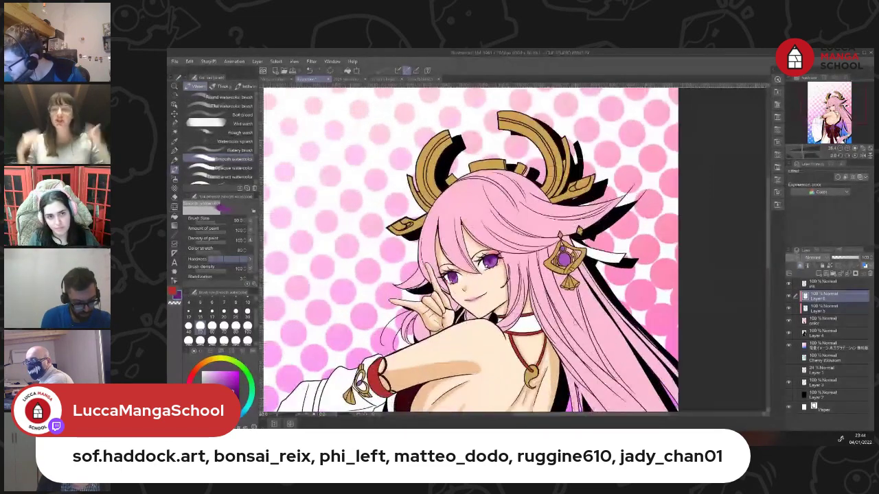
scroll(559, 223, down, 4)
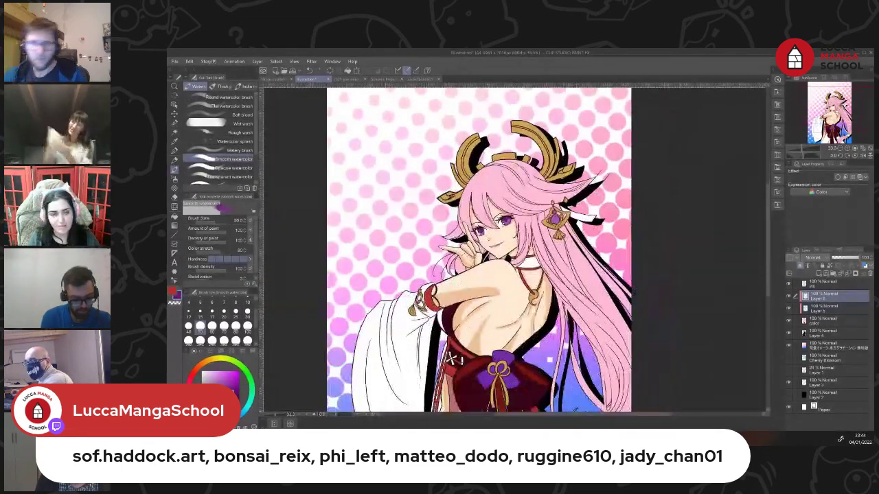
scroll(503, 266, up, 1)
scroll(486, 250, down, 2)
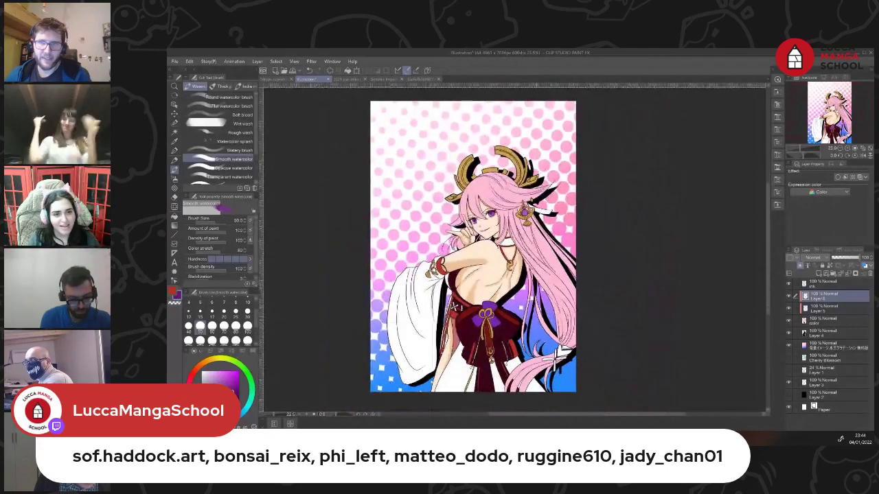
scroll(486, 249, up, 1)
Brighten the paint colour to a lighter purple and add lighter tones to the irises of both eyes
drag(486, 249, 506, 255)
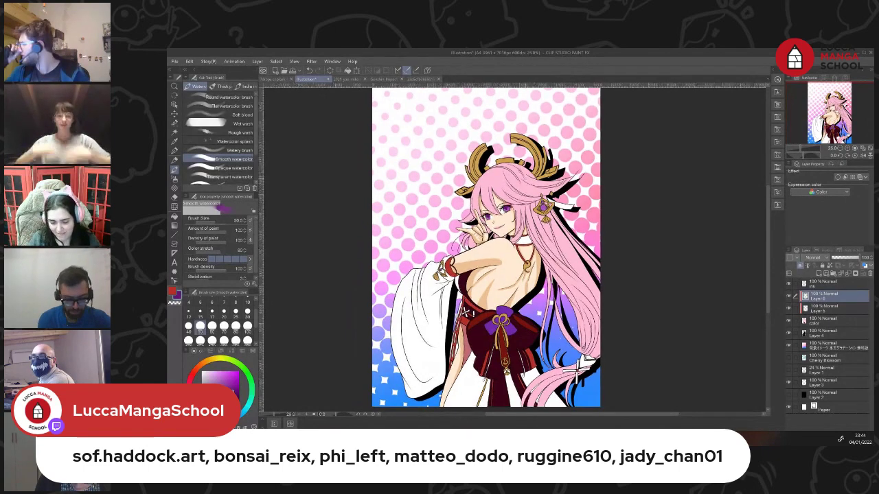
scroll(522, 247, up, 1)
scroll(478, 250, up, 1)
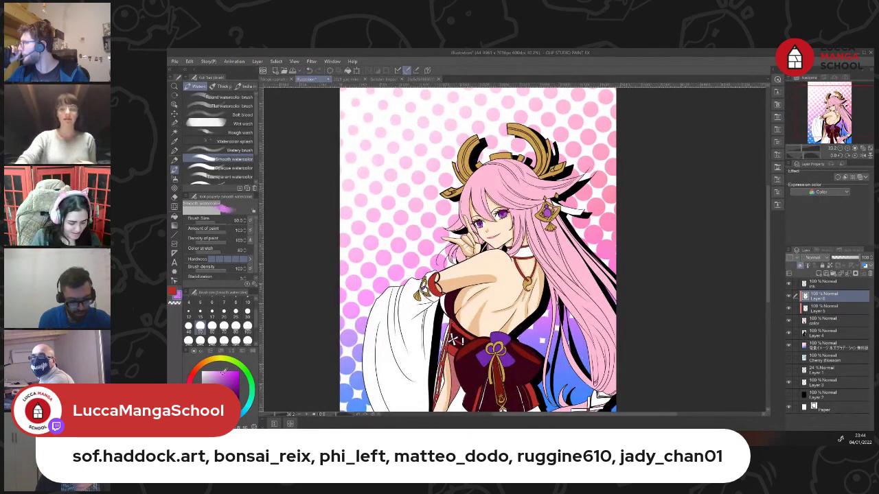
scroll(491, 222, up, 6)
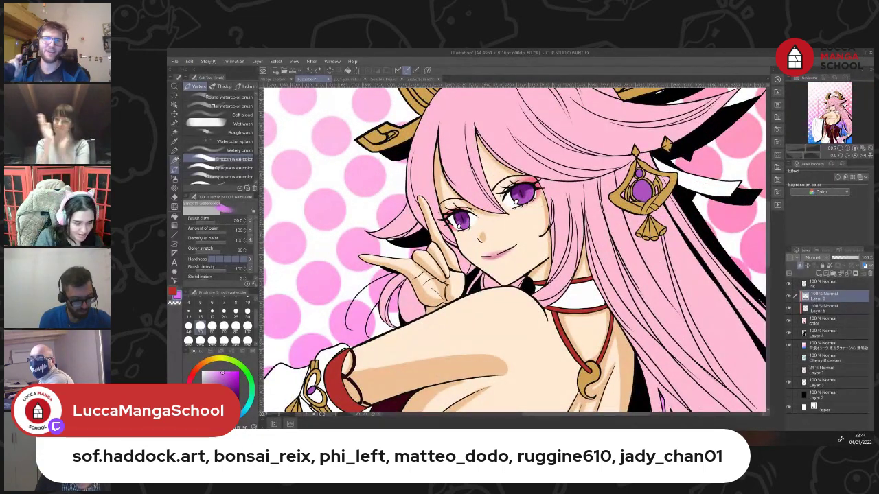
Switch to the G-pen, set its brush size to 20, and change the paint colour to white
key(p)
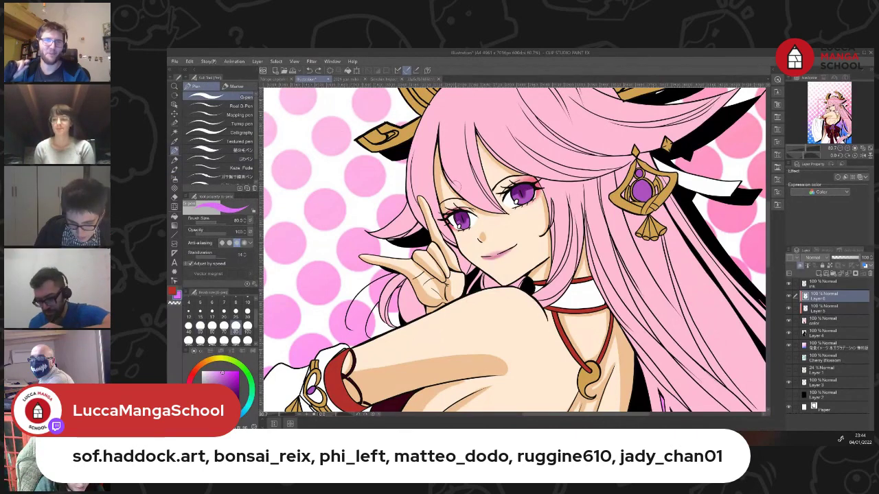
click(247, 302)
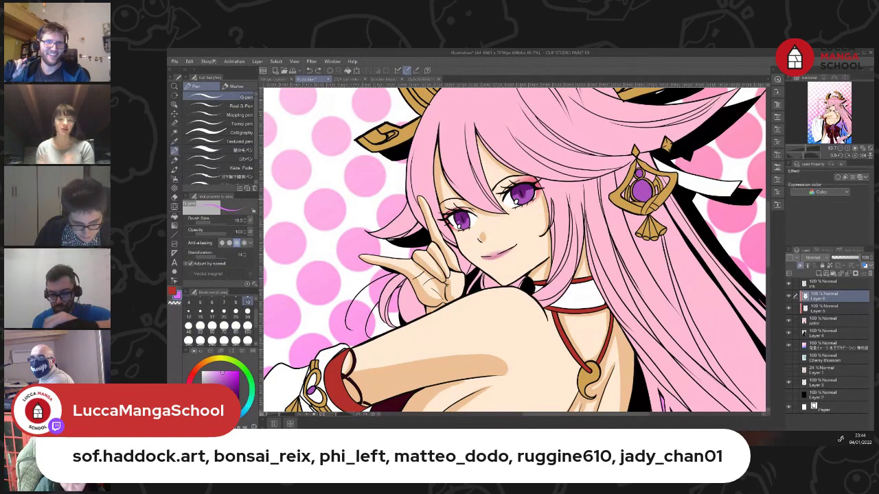
click(224, 307)
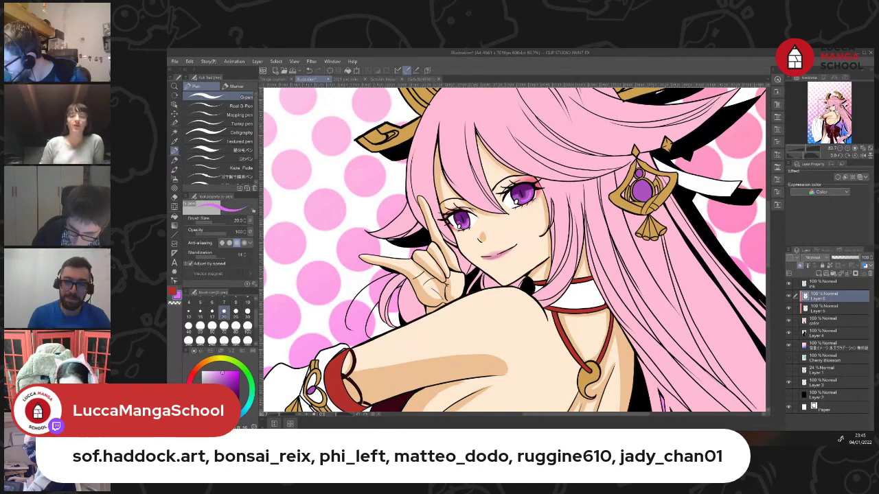
scroll(539, 282, down, 7)
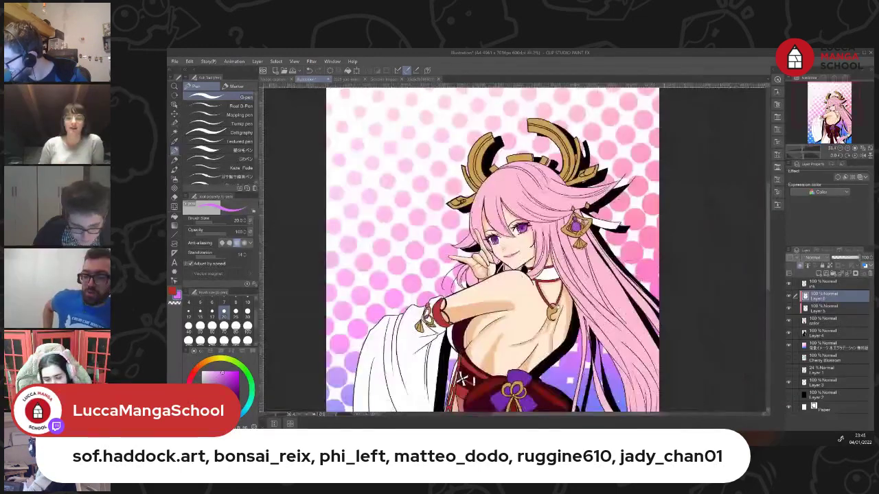
scroll(515, 248, up, 3)
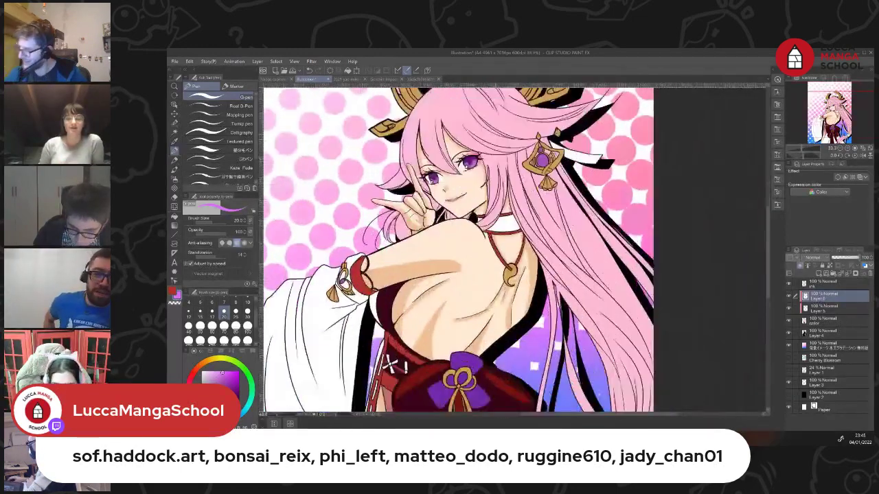
scroll(515, 247, up, 3)
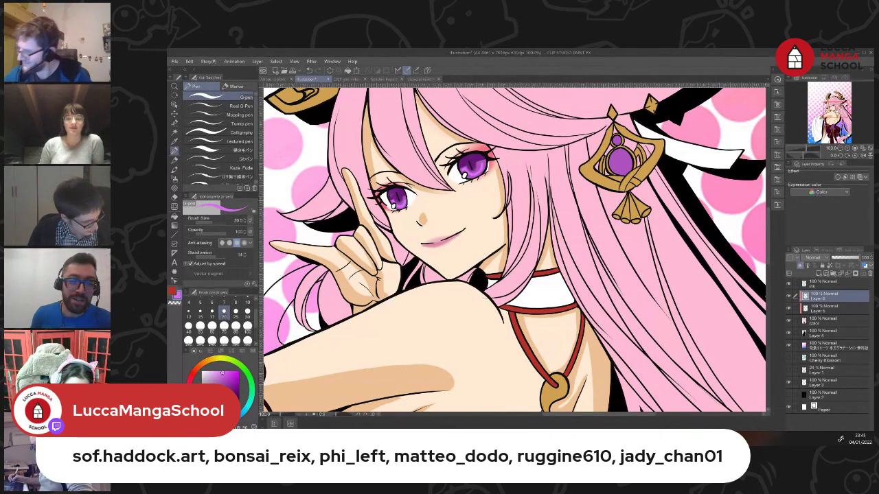
scroll(527, 184, down, 3)
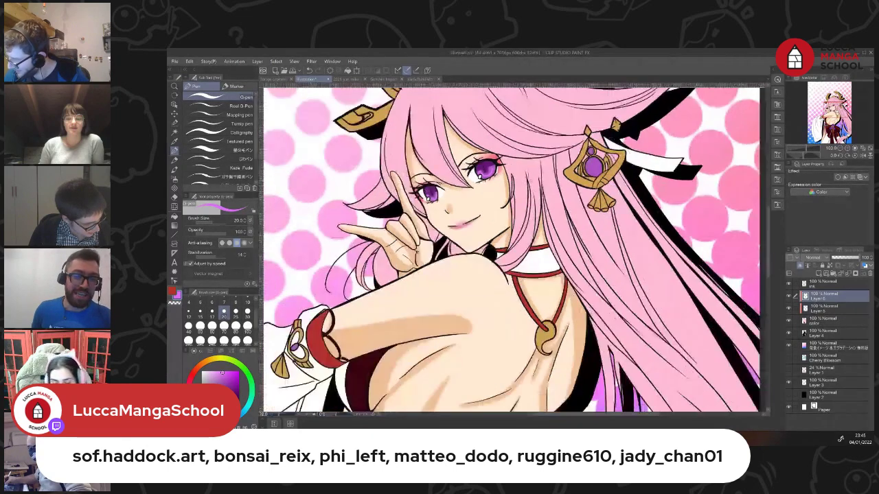
scroll(527, 184, down, 4)
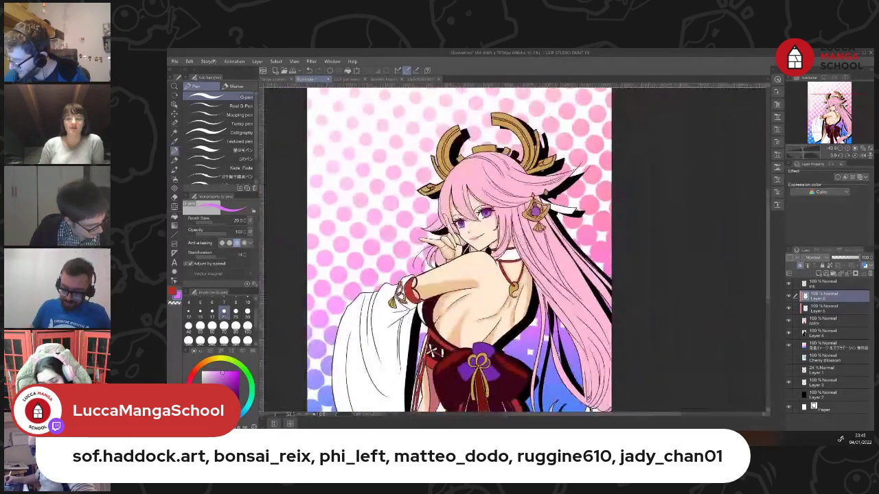
scroll(513, 250, up, 3)
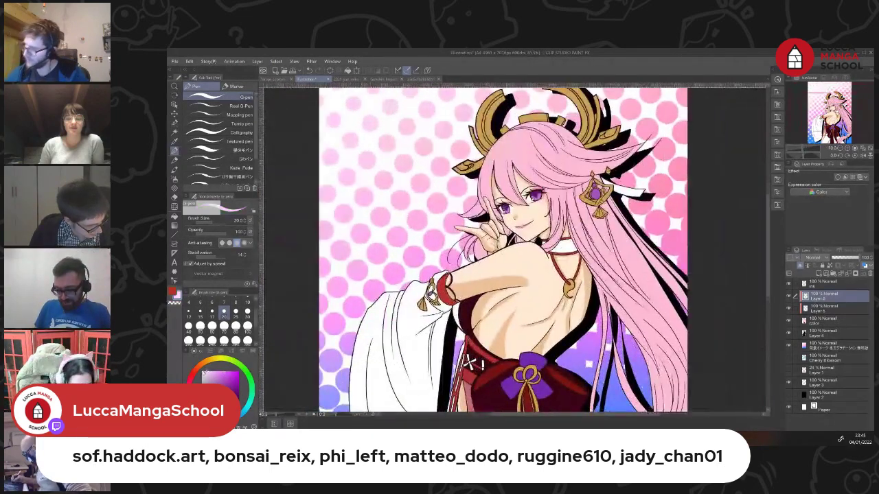
scroll(513, 250, up, 3)
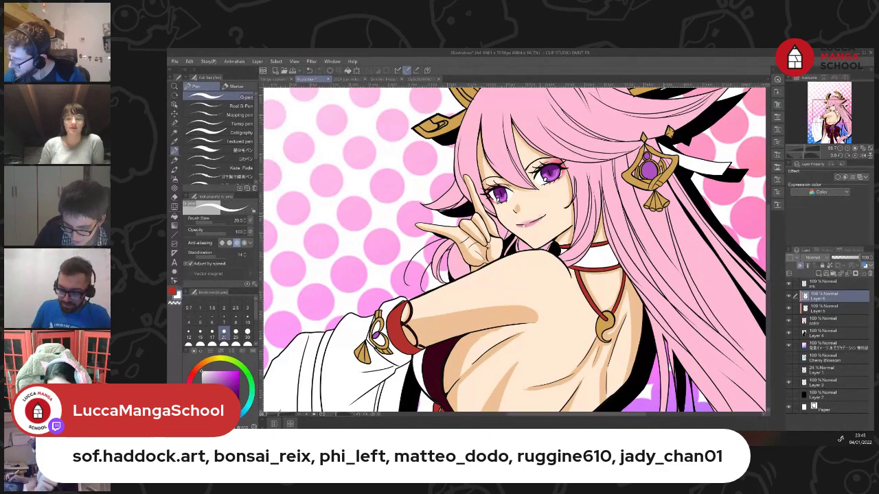
Examine the pink-haired character's face up close and check the whole illustration at reduced size
scroll(580, 240, down, 3)
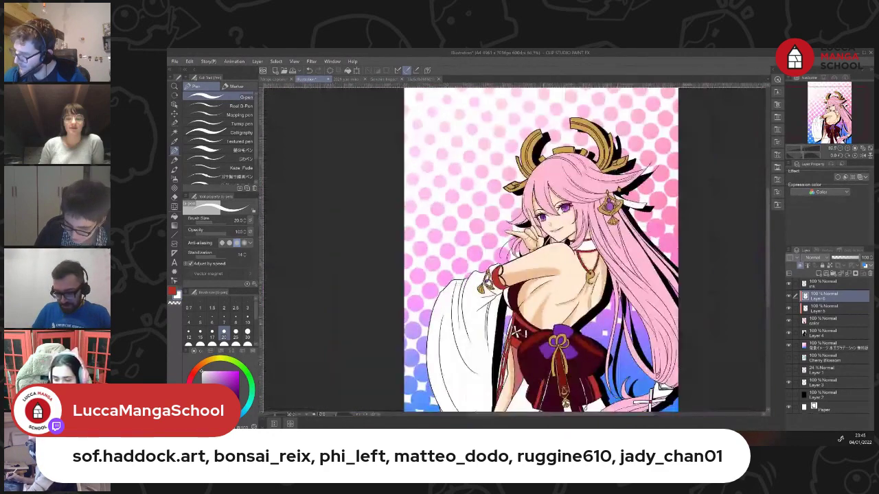
drag(580, 240, 535, 246)
scroll(515, 251, up, 5)
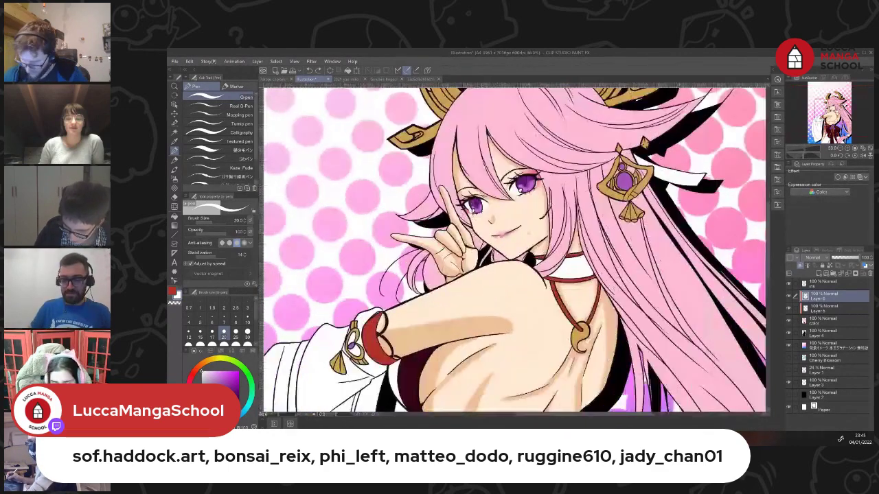
scroll(579, 256, down, 6)
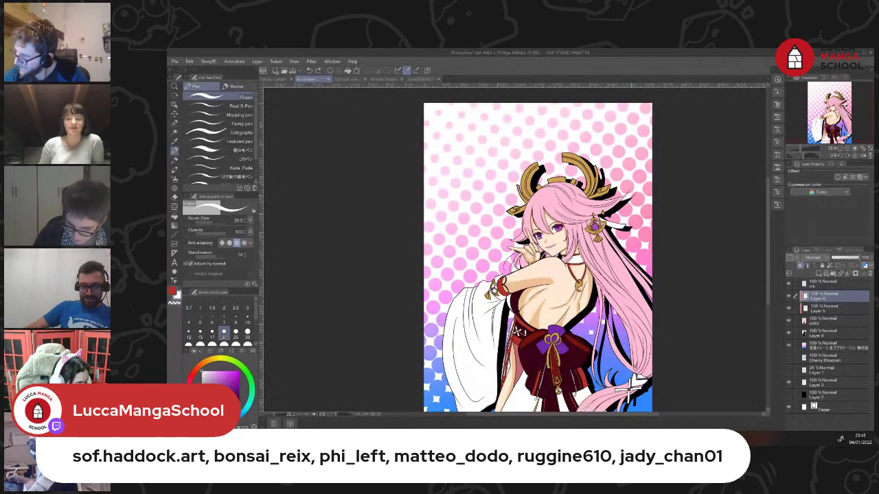
key(ctrl+minus)
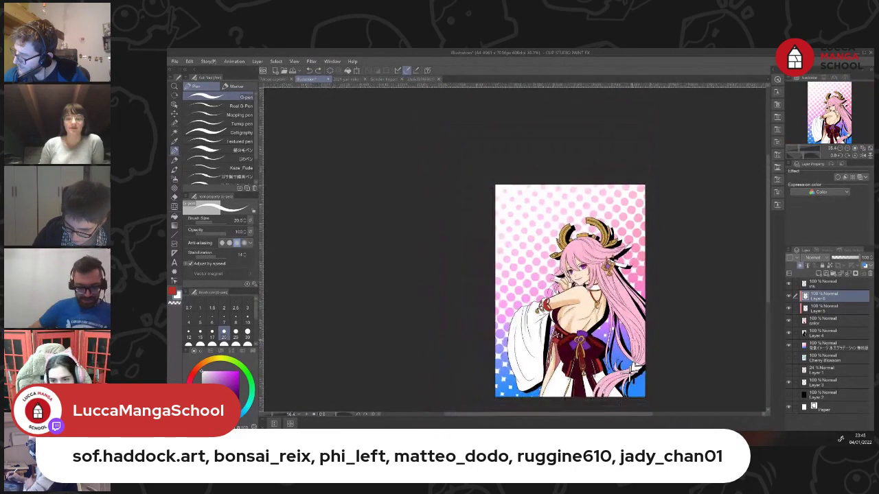
drag(639, 362, 574, 363)
scroll(548, 333, up, 4)
scroll(552, 351, up, 1)
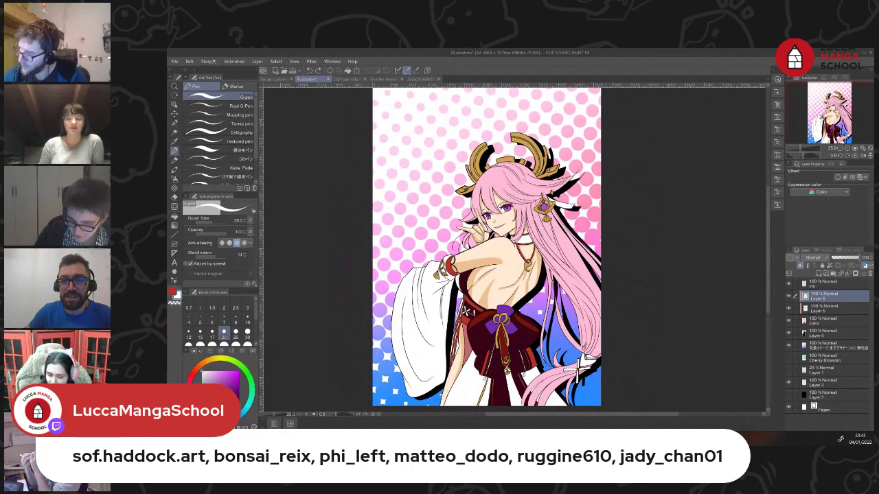
scroll(546, 345, down, 1)
scroll(547, 346, up, 2)
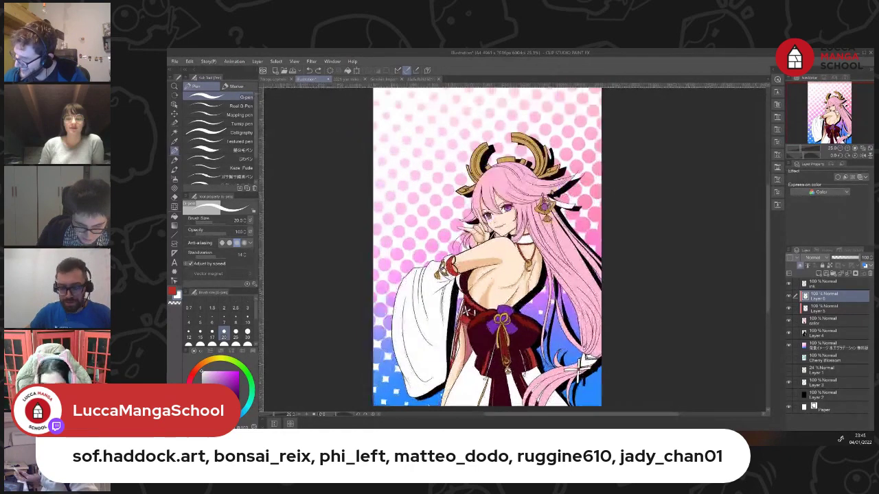
scroll(544, 339, down, 1)
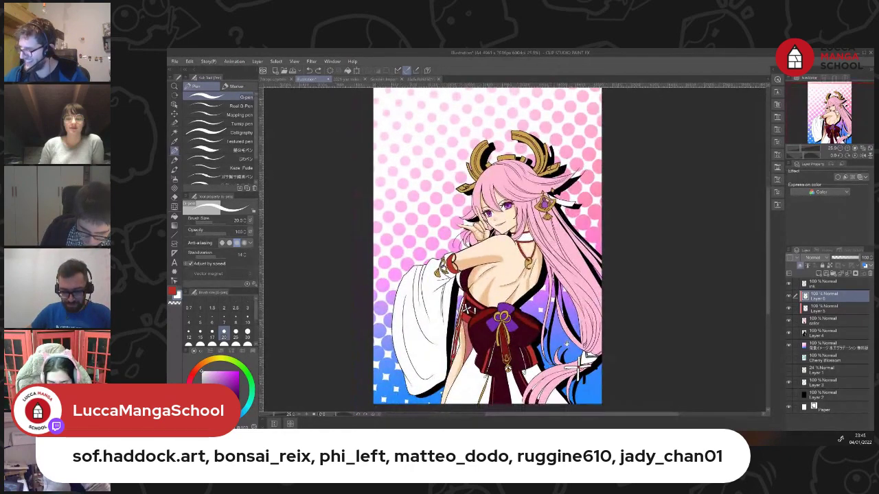
mouse_move(563, 339)
mouse_down()
mouse_move(549, 315)
mouse_move(558, 333)
mouse_up()
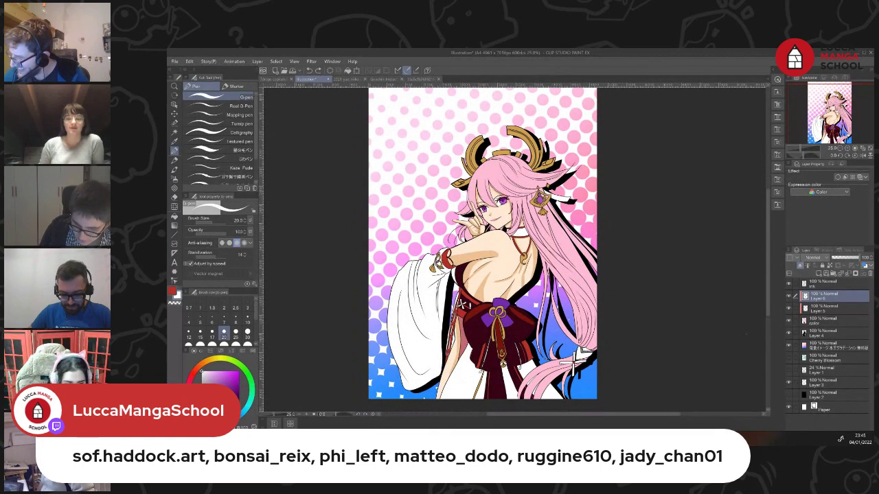
click(174, 124)
click(175, 133)
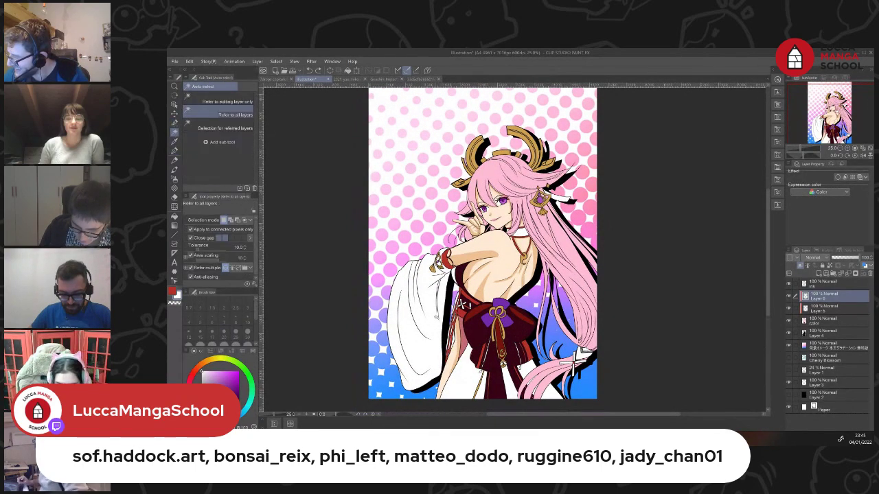
click(579, 354)
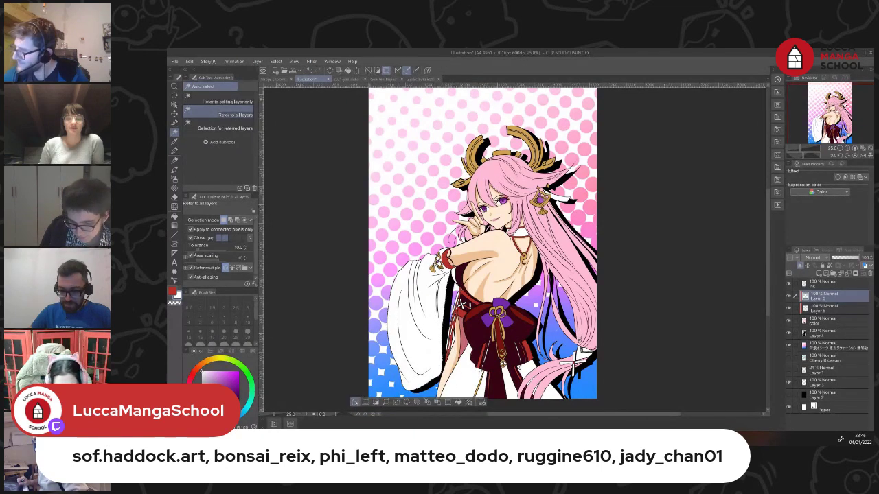
key(ctrl+d)
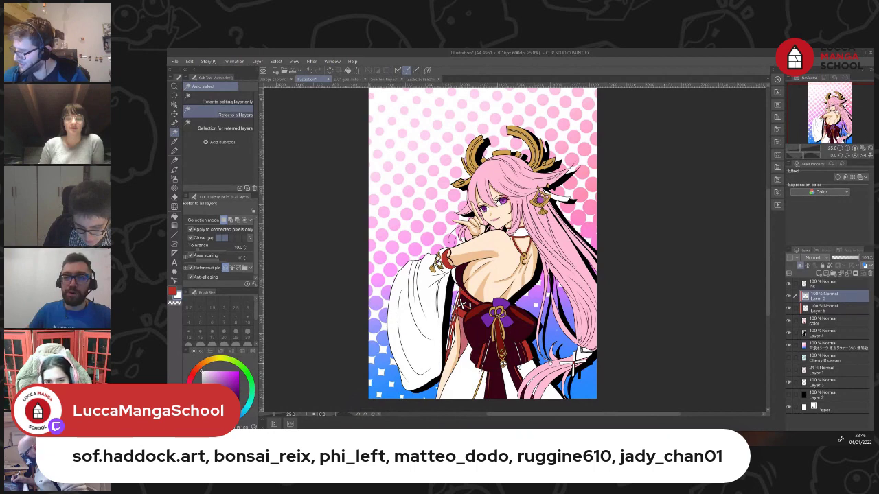
drag(550, 362, 540, 335)
scroll(568, 335, up, 3)
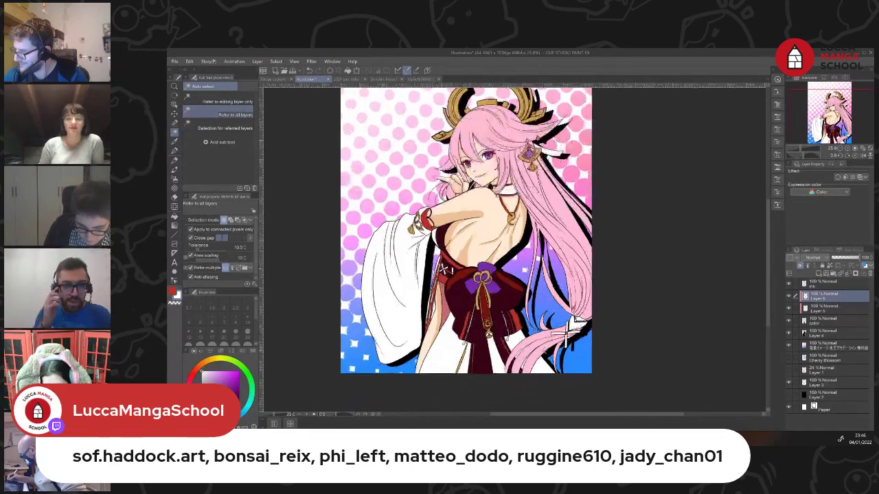
drag(541, 352, 520, 384)
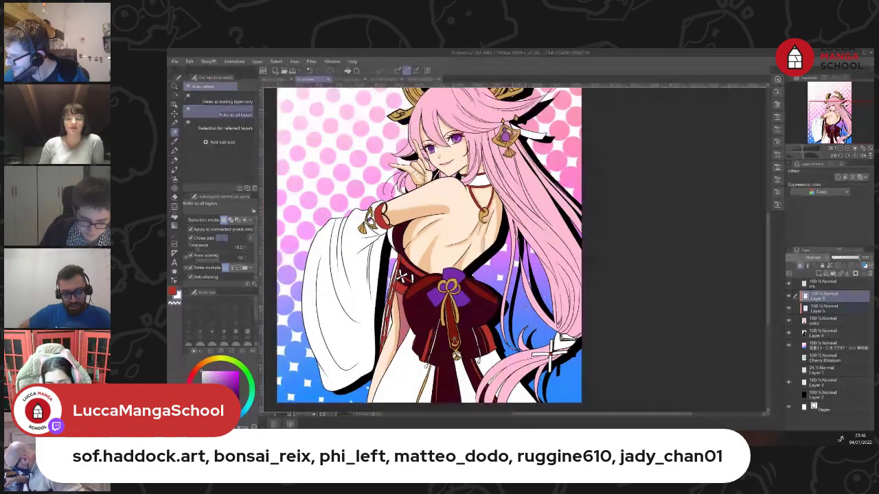
scroll(555, 356, down, 3)
scroll(554, 355, up, 1)
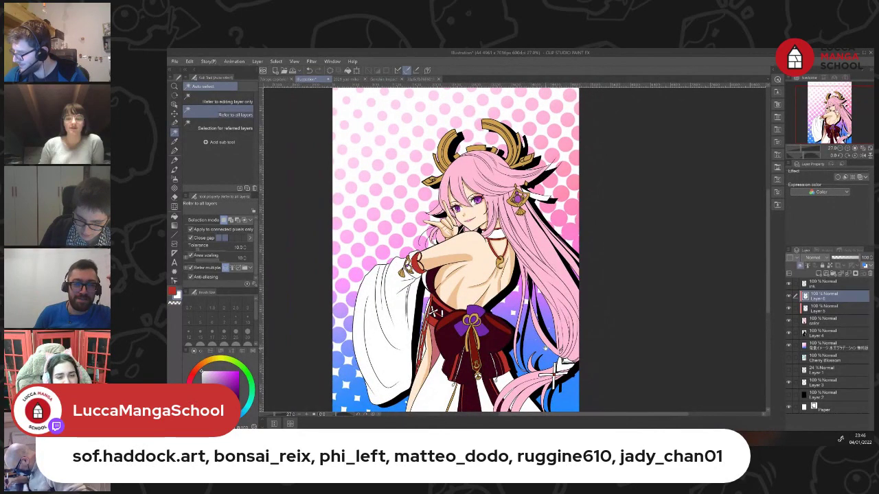
Select the main area of the pink hair with the Refer to all layers Auto select tool
scroll(558, 369, up, 1)
scroll(570, 348, up, 1)
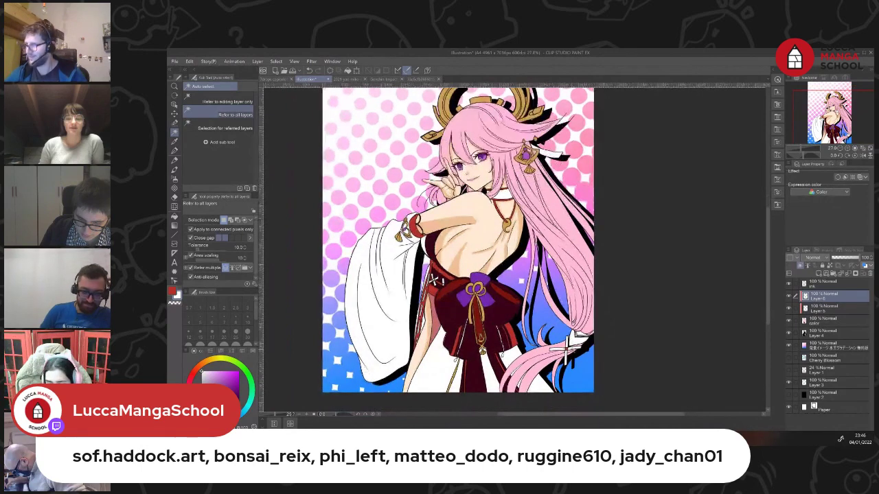
scroll(562, 347, down, 2)
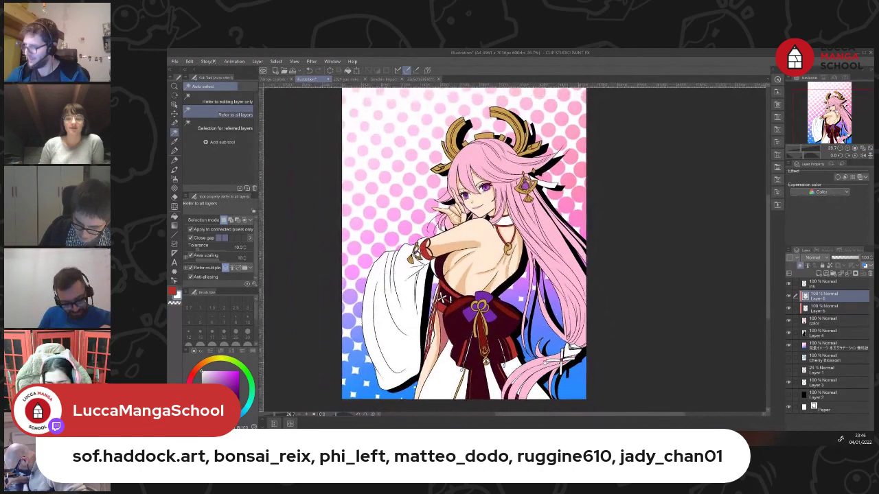
drag(558, 350, 561, 372)
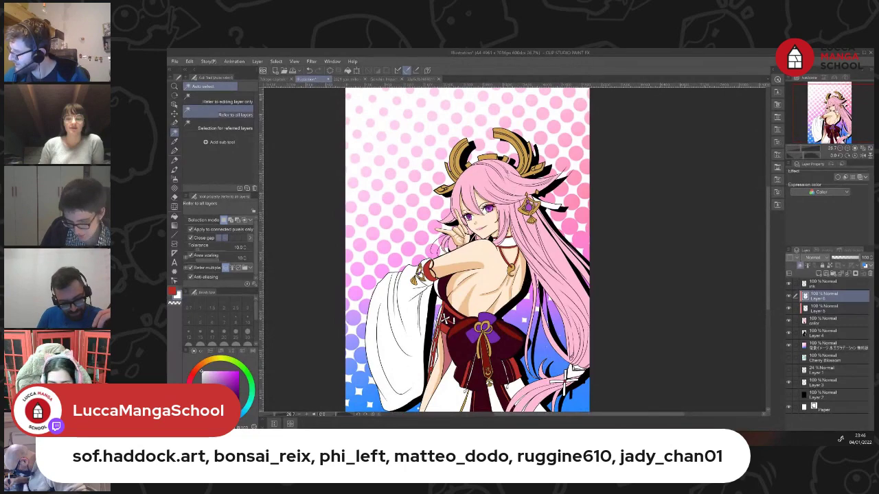
scroll(531, 374, up, 3)
click(517, 191)
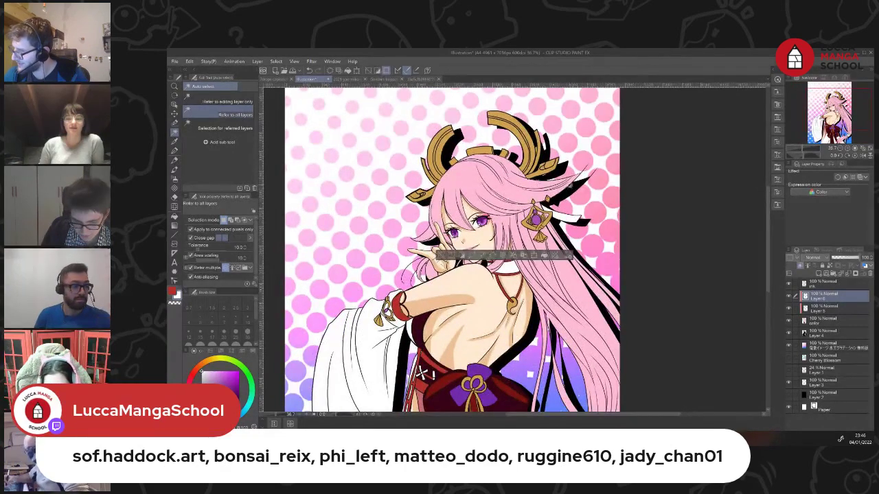
drag(562, 238, 553, 205)
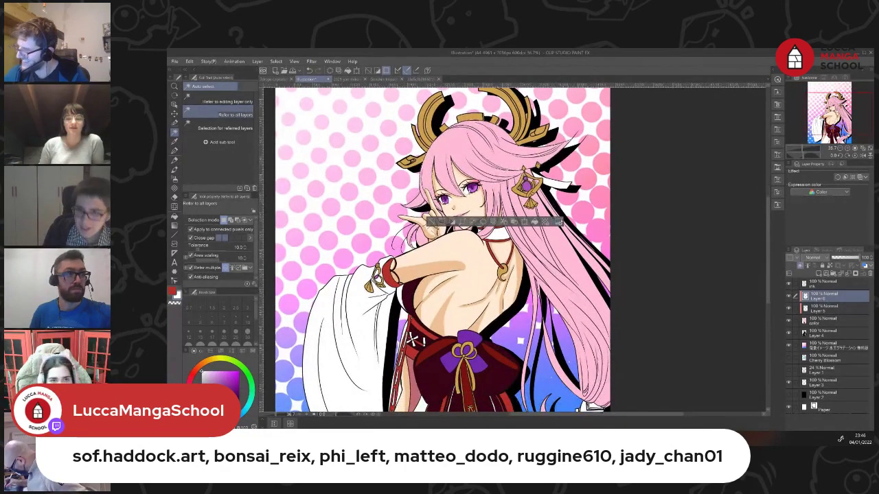
scroll(539, 330, down, 1)
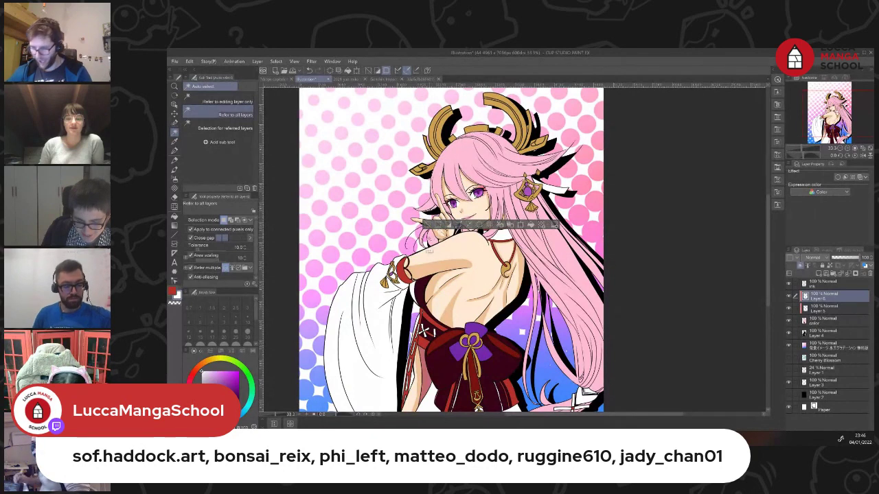
Add the loose pink hair areas beside the raised hand and around the neck to the selection
shift+click(422, 243)
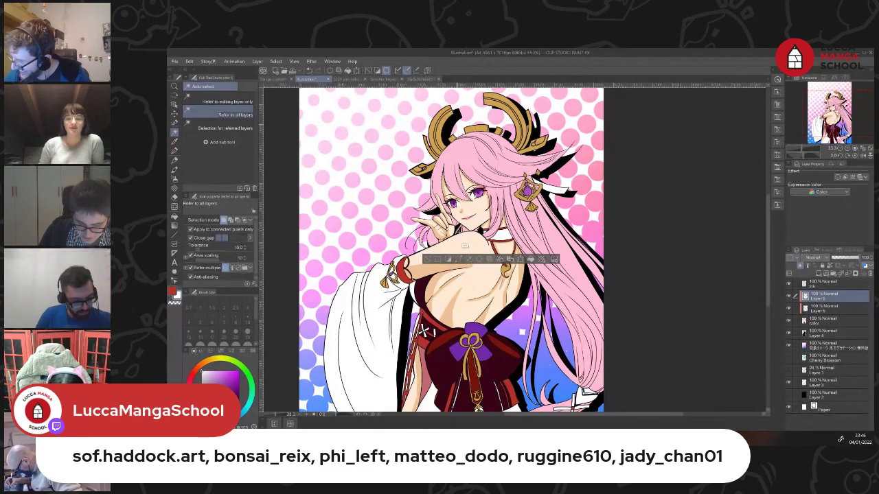
shift+click(470, 225)
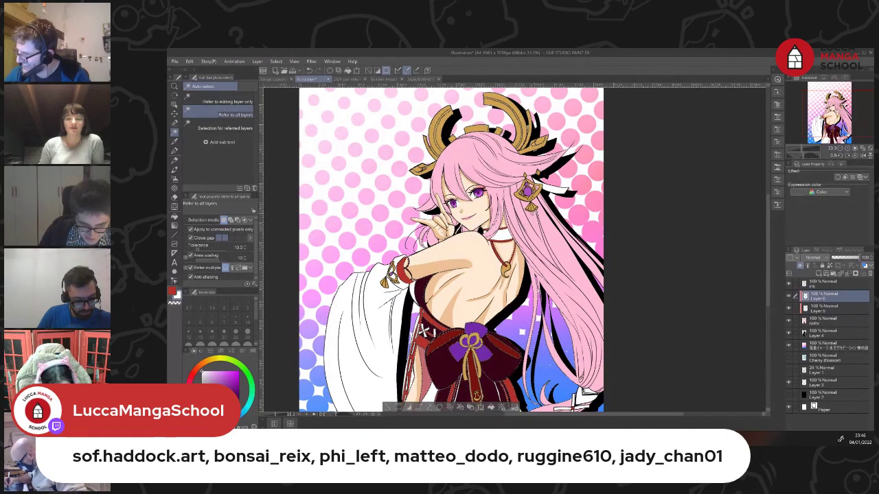
key(ctrl+z)
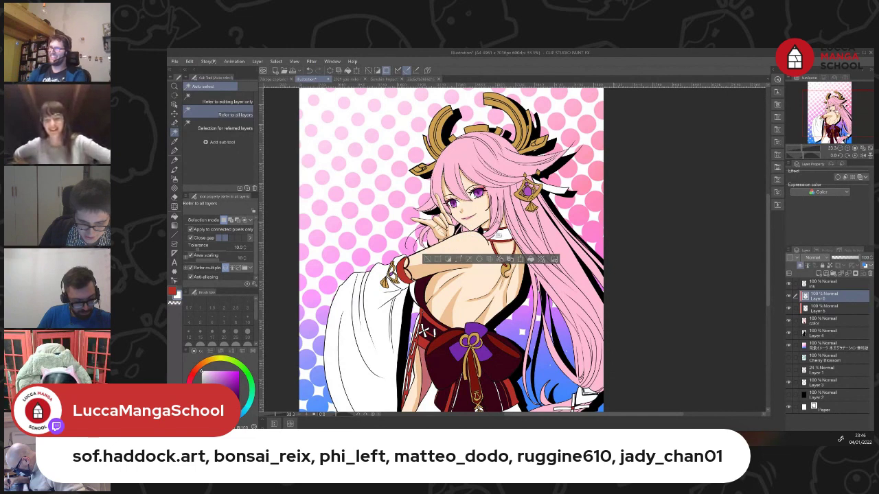
shift+click(496, 230)
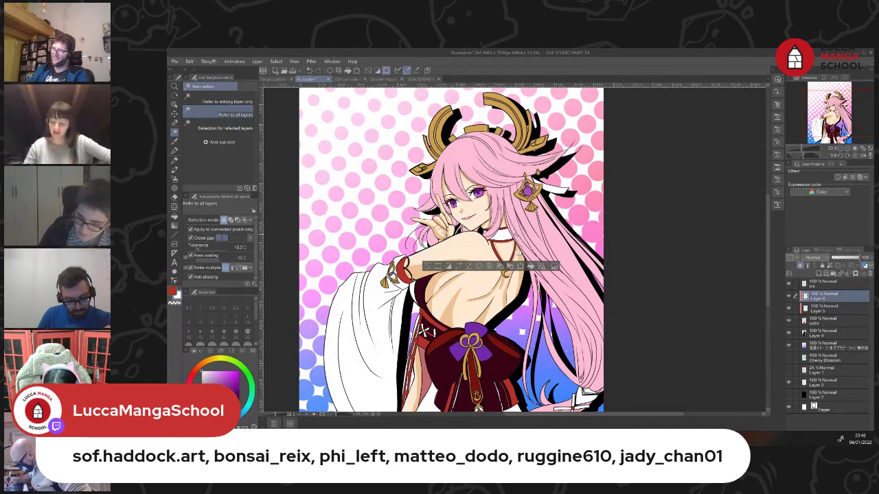
shift+click(513, 240)
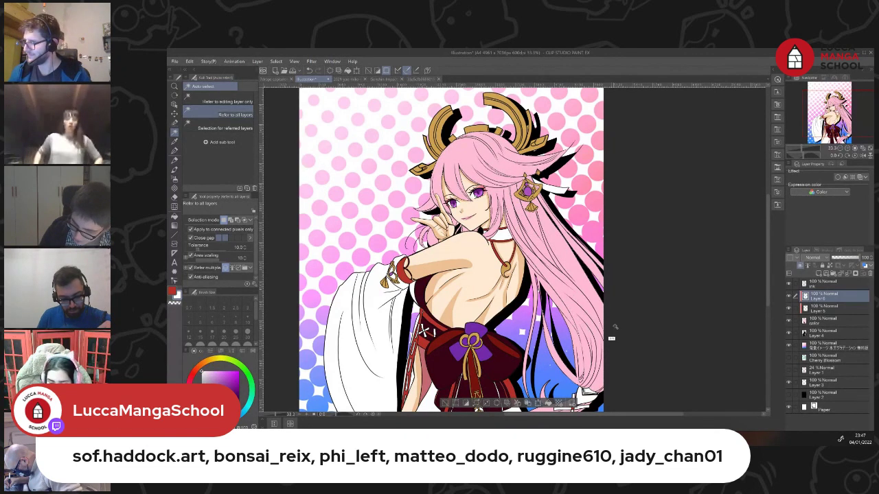
Extend the hair selection with the lower strands and the tied ends beside the character's waist
drag(768, 285, 768, 296)
scroll(768, 297, down, 2)
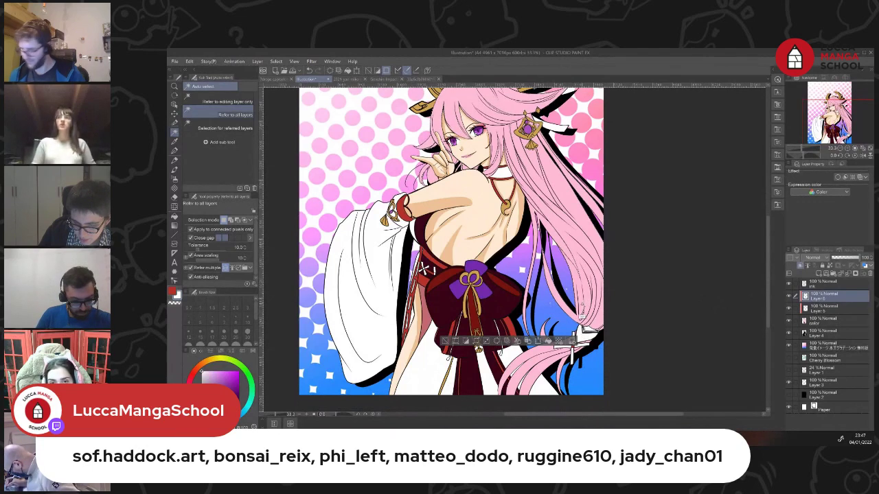
shift+click(525, 311)
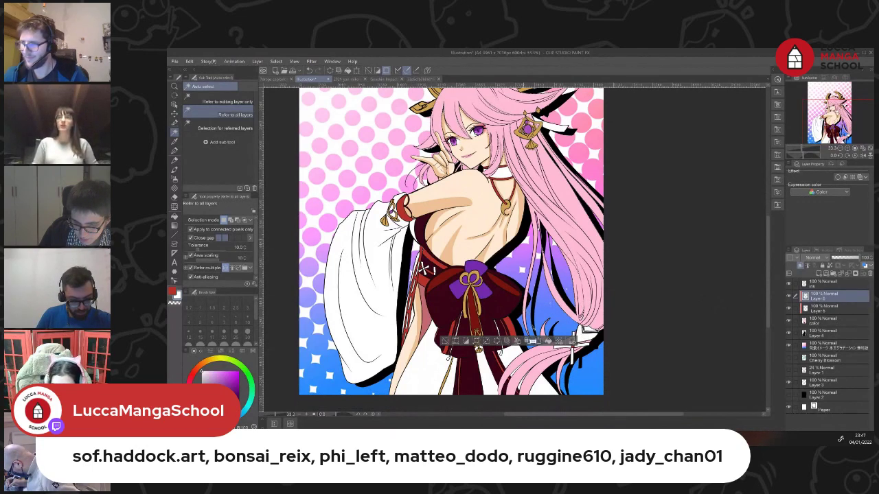
shift+click(539, 343)
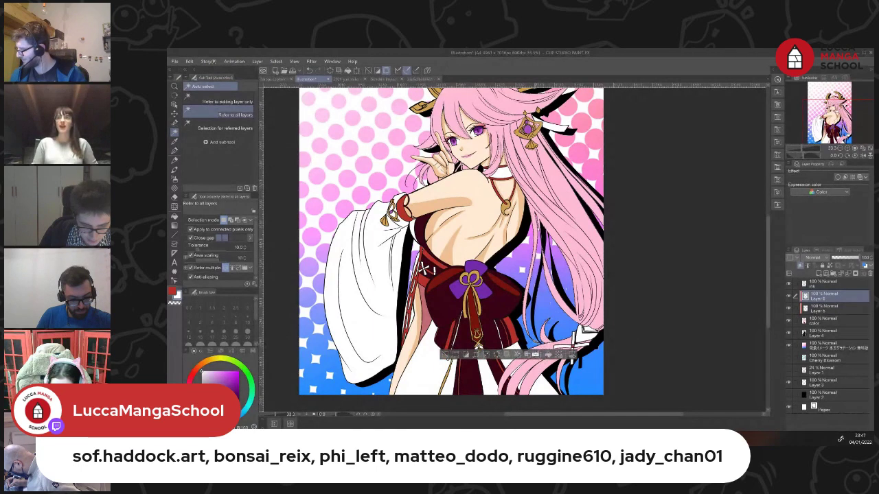
click(570, 349)
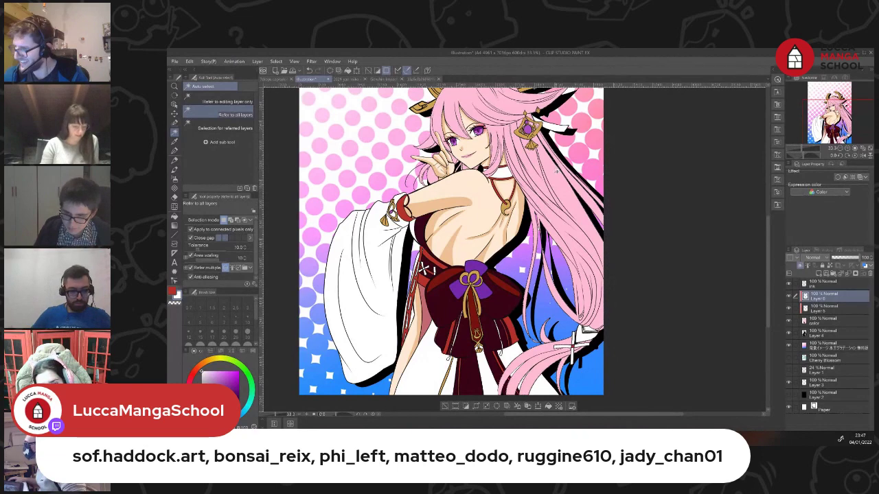
Examine the pink-haired character's illustration up close and as a whole page at reduced size
scroll(555, 172, down, 3)
key(ctrl+plus)
key(ctrl+plus)
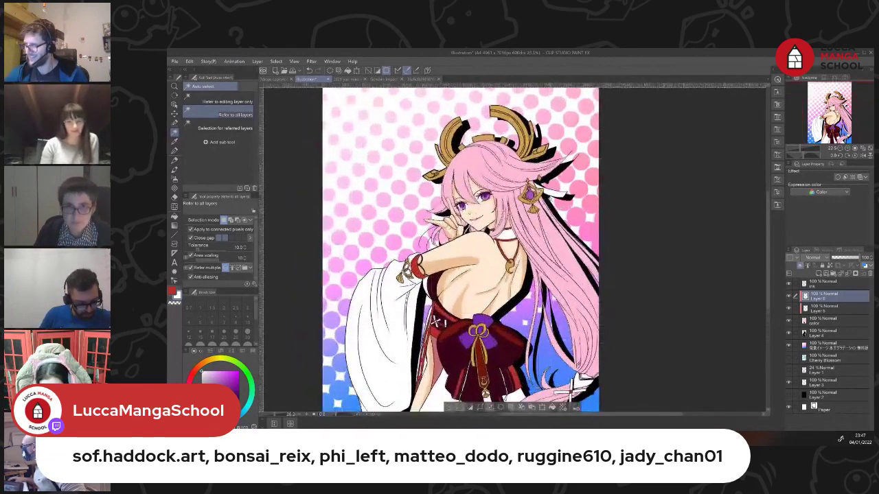
key(ctrl+plus)
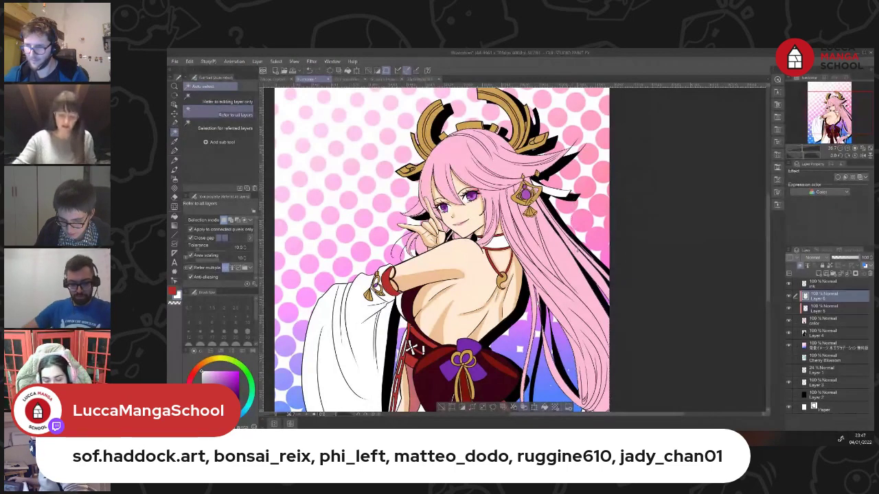
scroll(572, 257, up, 2)
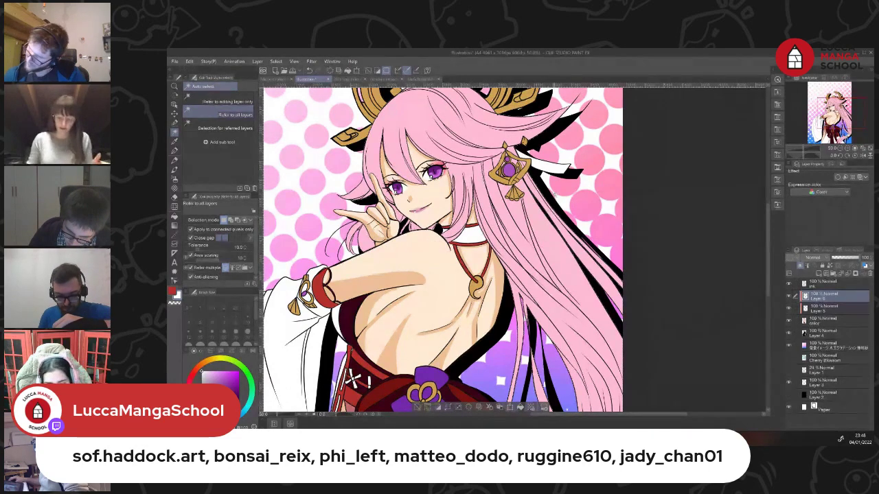
scroll(553, 199, down, 3)
scroll(553, 202, down, 4)
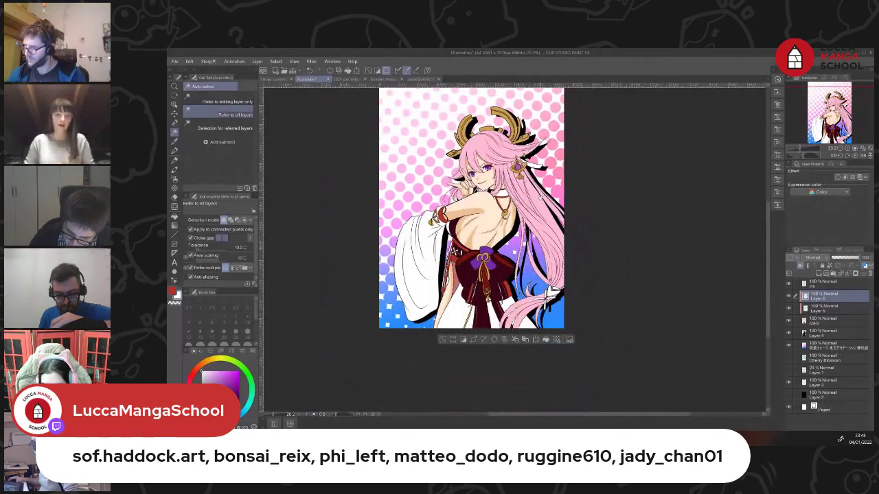
drag(548, 299, 549, 320)
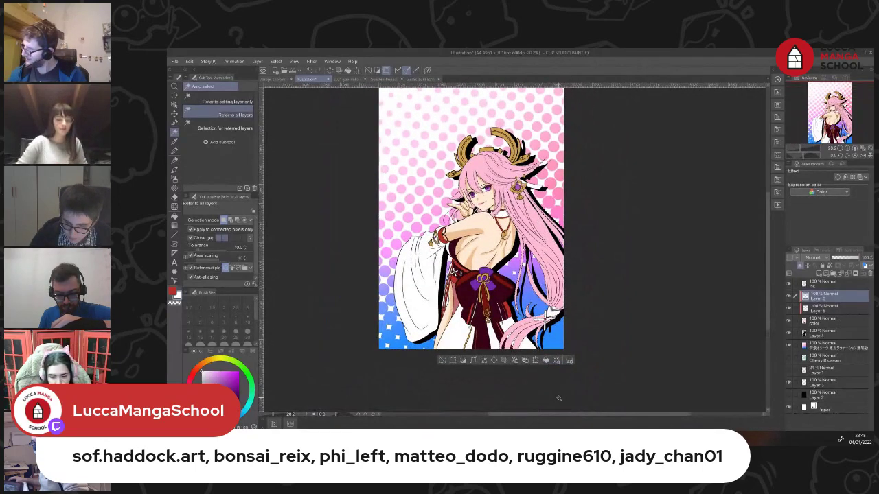
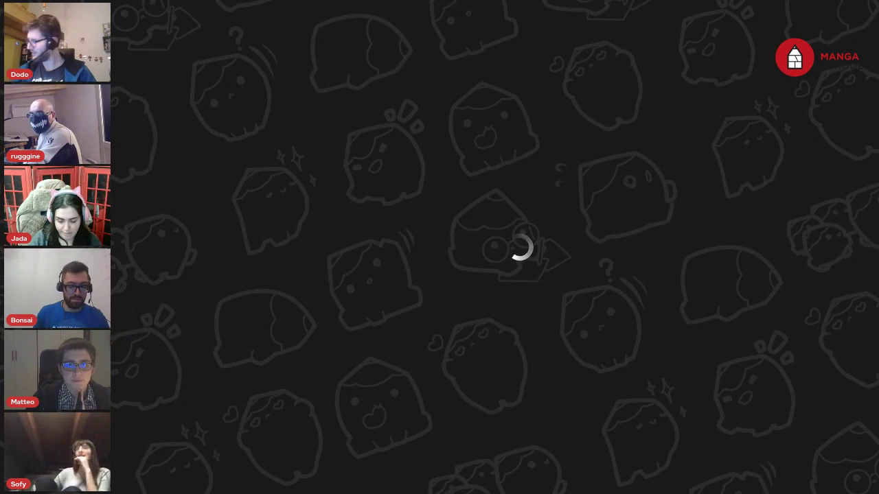
scroll(503, 255, down, 4)
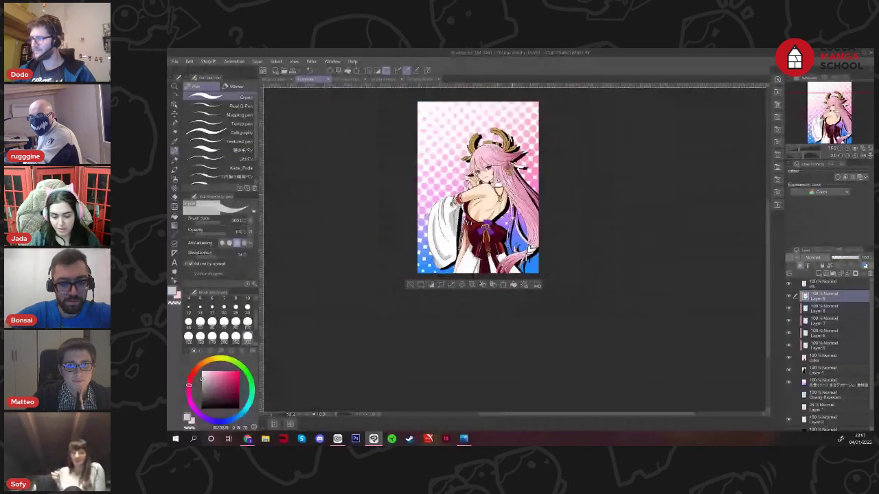
drag(503, 255, 480, 317)
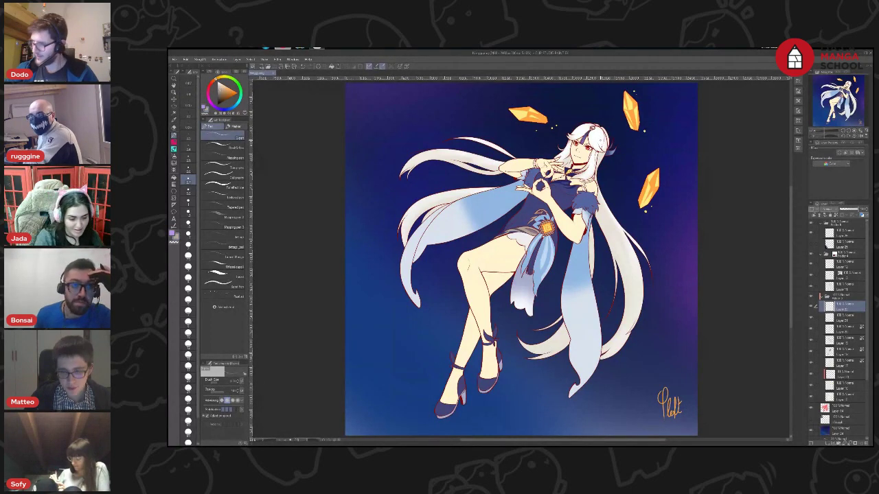
Examine the white-haired character in the blue dress up close and across the full figure
scroll(595, 139, up, 3)
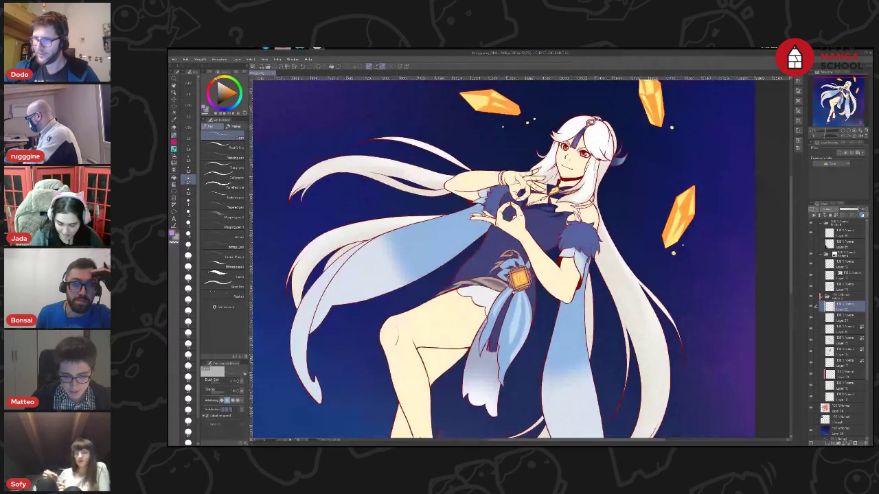
scroll(603, 145, up, 1)
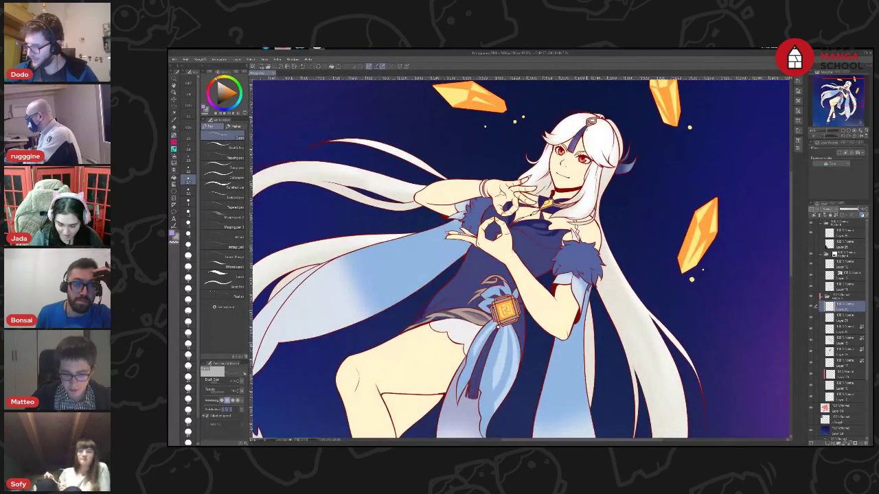
scroll(588, 128, down, 5)
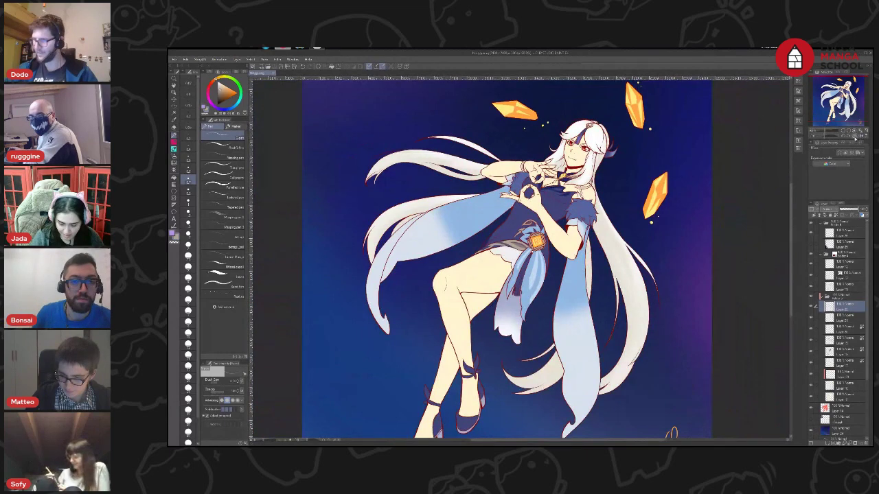
click(859, 136)
click(860, 136)
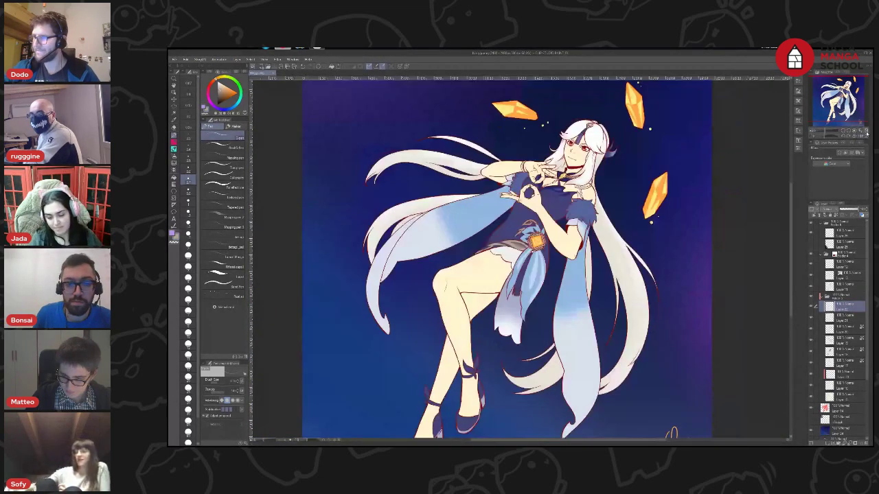
click(867, 131)
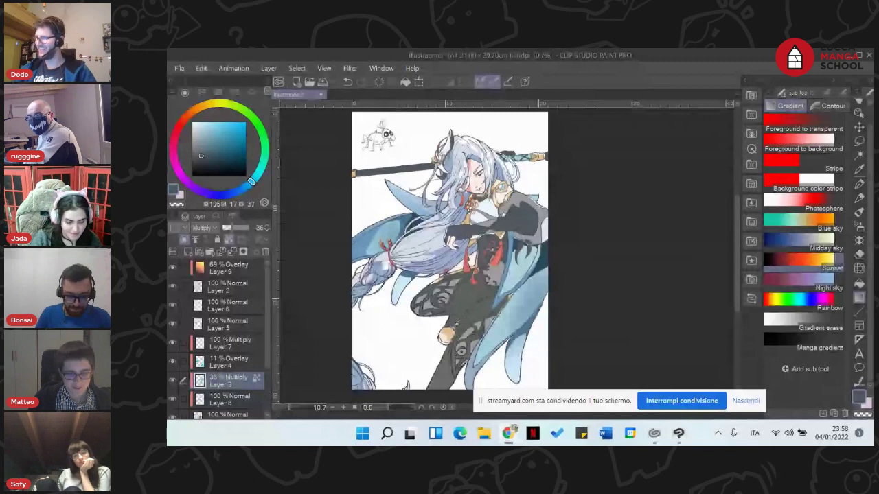
Examine the colouring of the silver-haired, braided character with the polearm, from the face down to the legs
scroll(481, 320, up, 2)
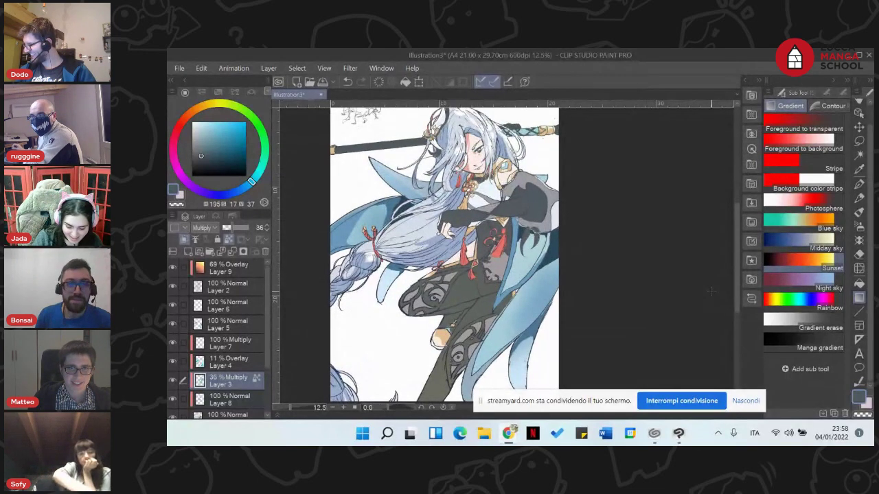
key(ctrl+plus)
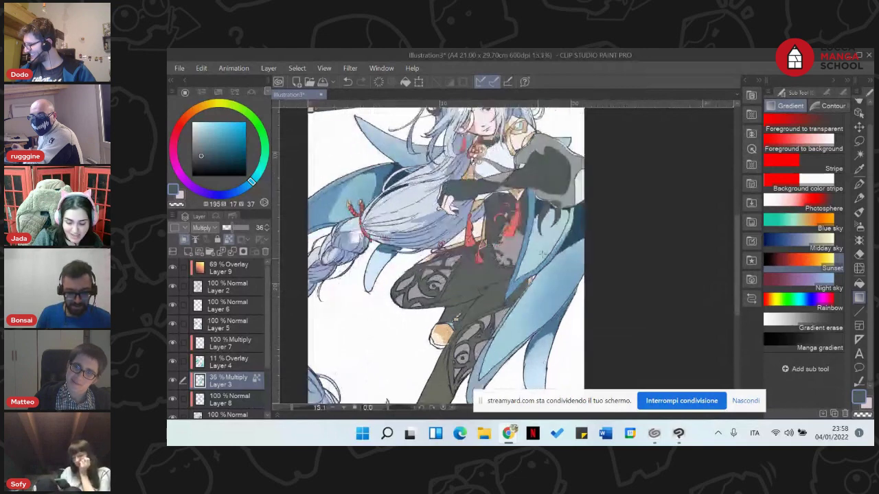
key(ctrl+plus)
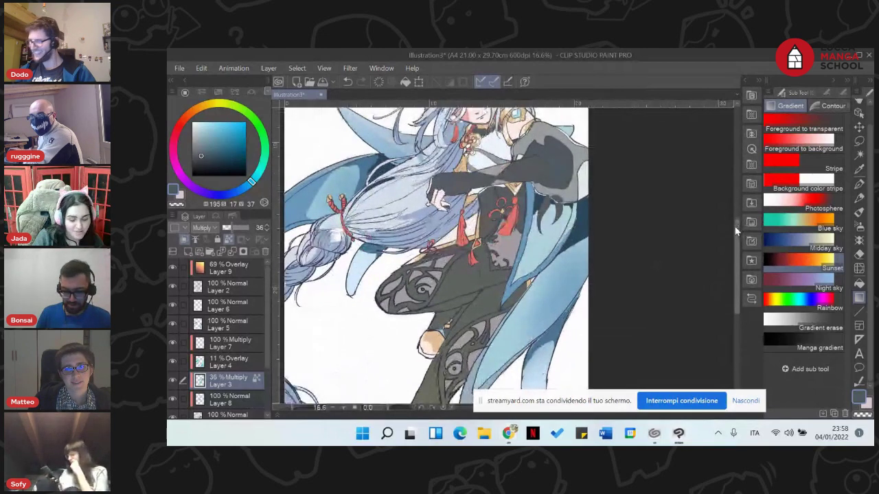
drag(736, 227, 738, 205)
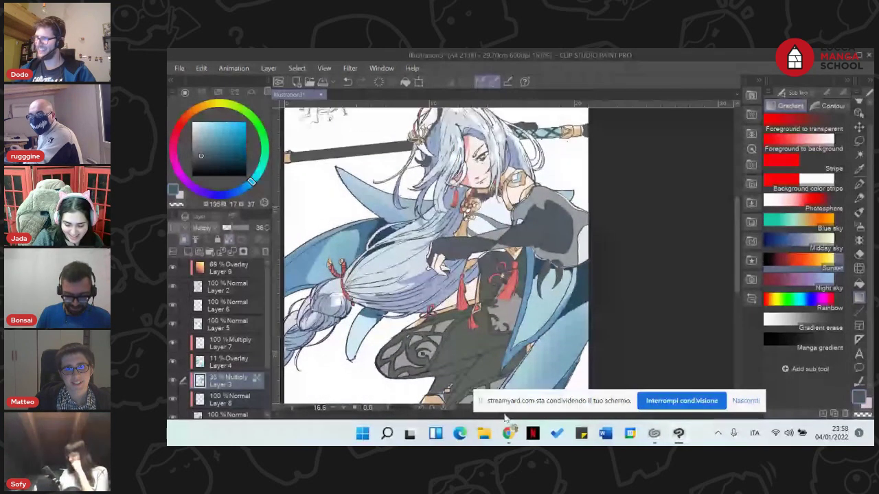
drag(510, 408, 570, 377)
drag(579, 409, 566, 408)
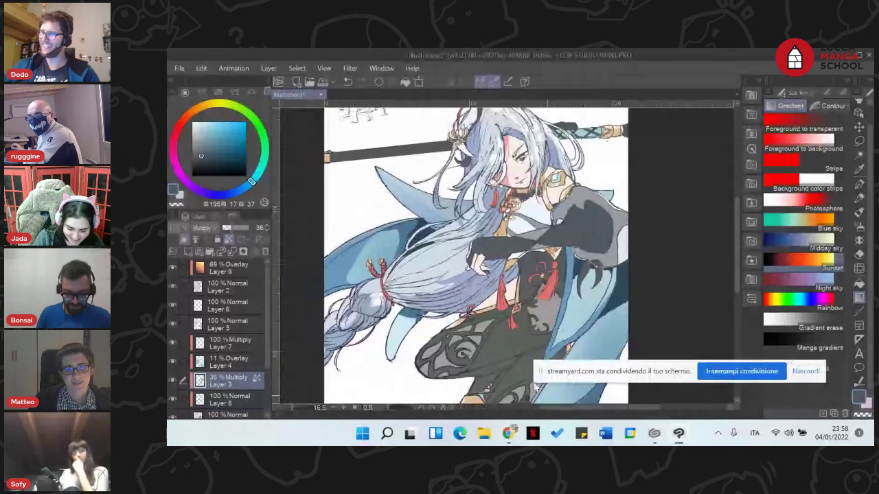
key(ctrl+minus)
key(ctrl+minus)
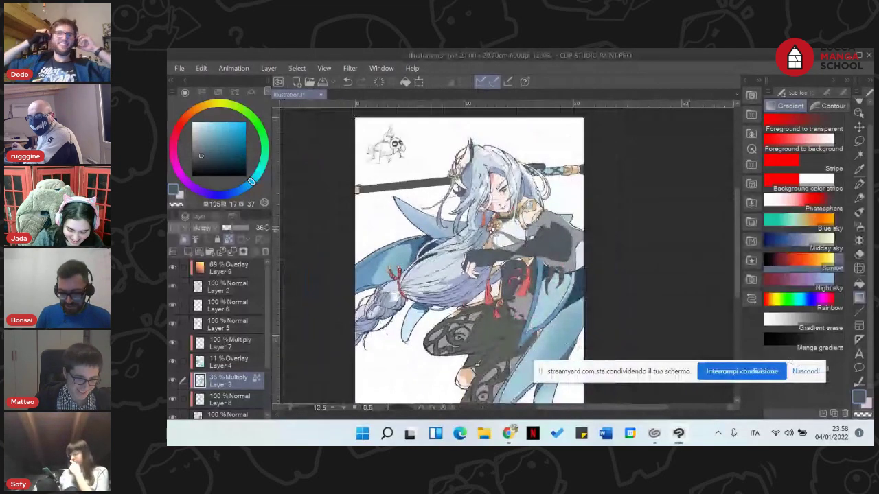
drag(734, 219, 735, 238)
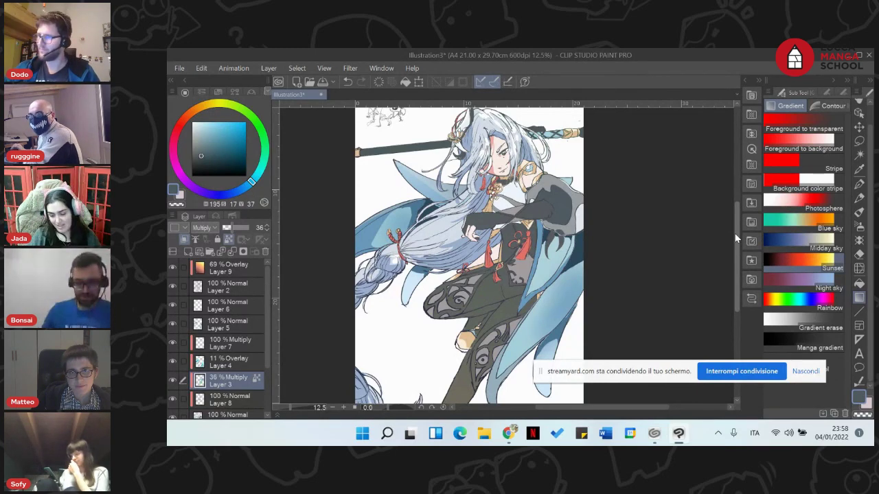
View the full page of the silver-haired, braided character with the polearm
scroll(517, 281, down, 2)
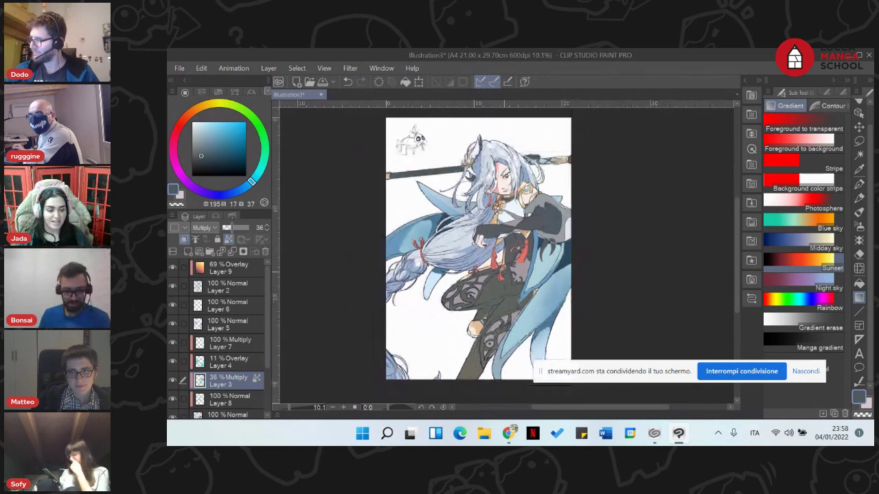
scroll(501, 240, up, 1)
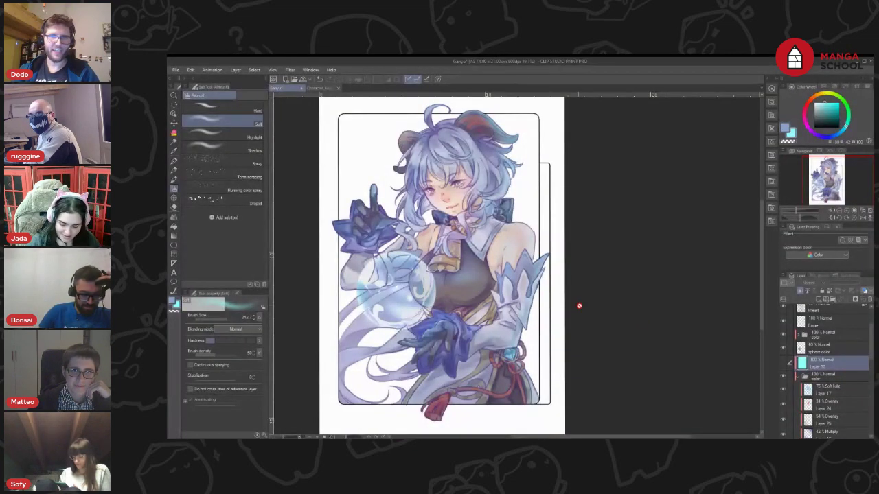
Examine the blue-haired, horned character holding the glowing sphere, both up close and across the whole framed page
drag(565, 285, 581, 282)
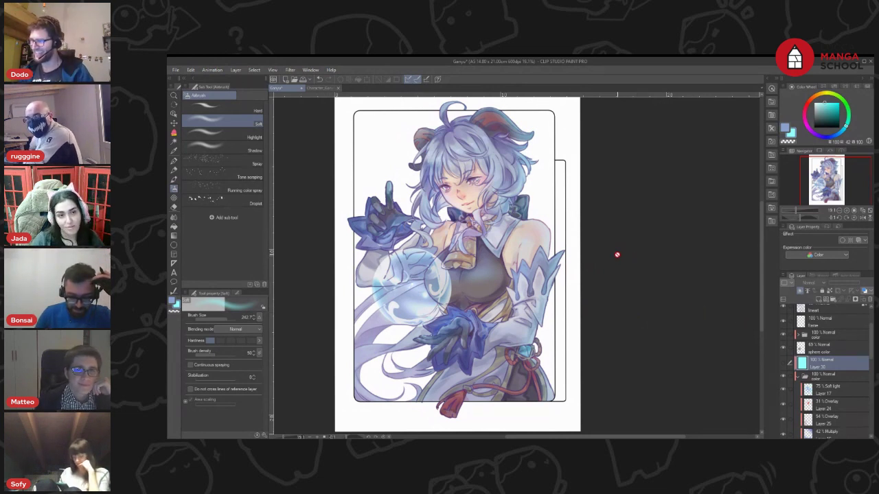
drag(617, 255, 630, 255)
scroll(526, 263, up, 3)
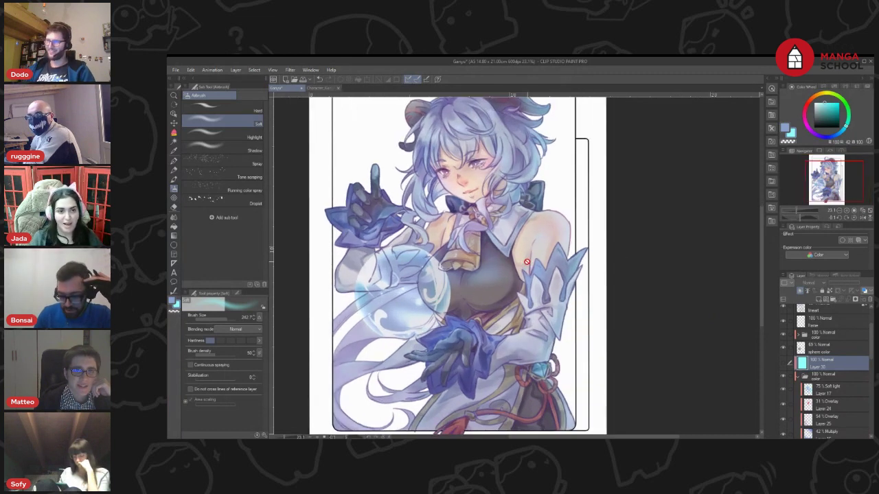
drag(545, 273, 548, 292)
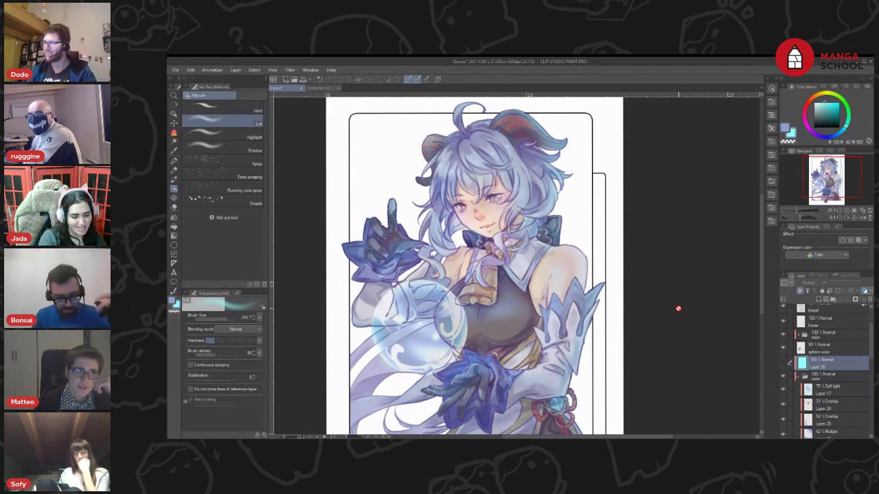
drag(605, 334, 573, 319)
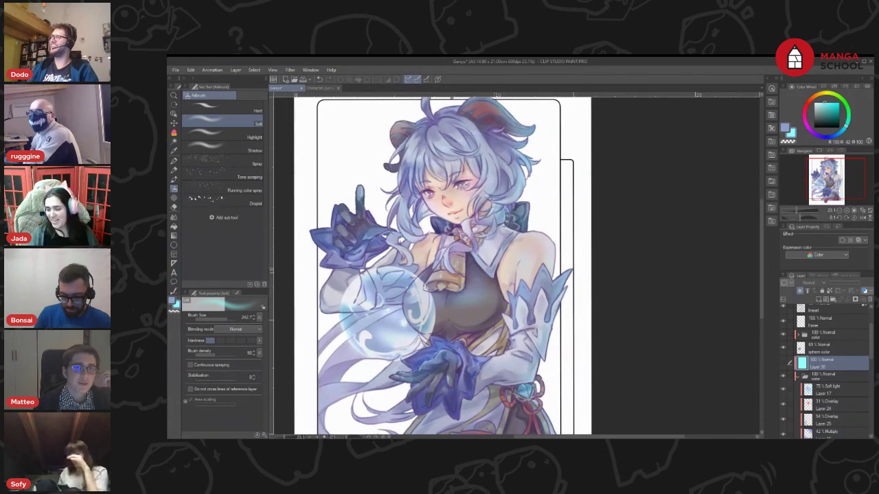
drag(595, 287, 609, 298)
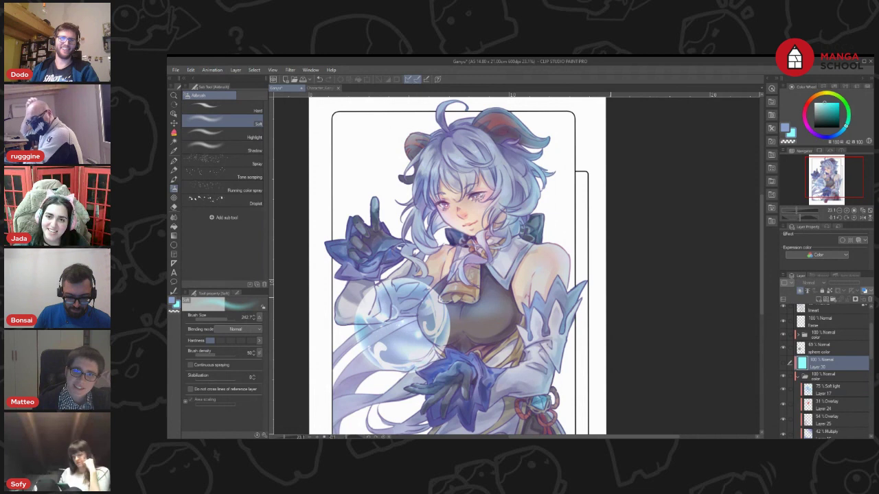
drag(610, 298, 594, 256)
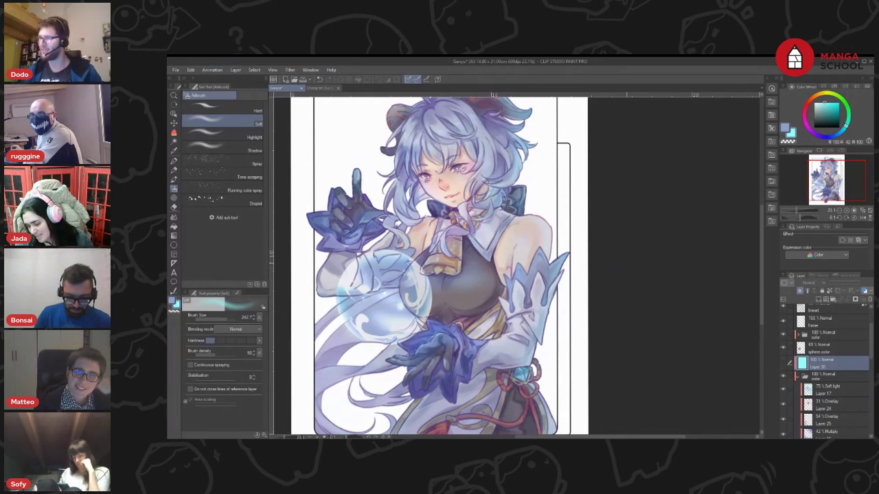
scroll(572, 292, down, 1)
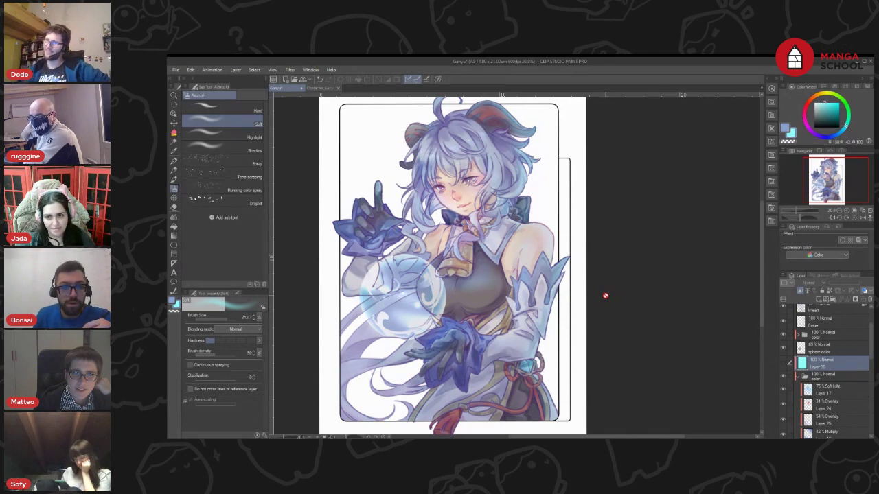
scroll(427, 138, up, 2)
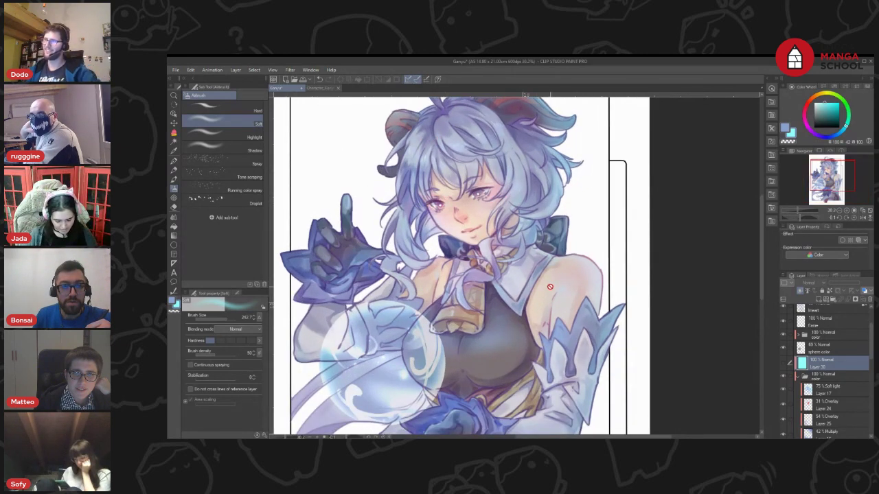
scroll(550, 287, down, 1)
scroll(550, 287, down, 1)
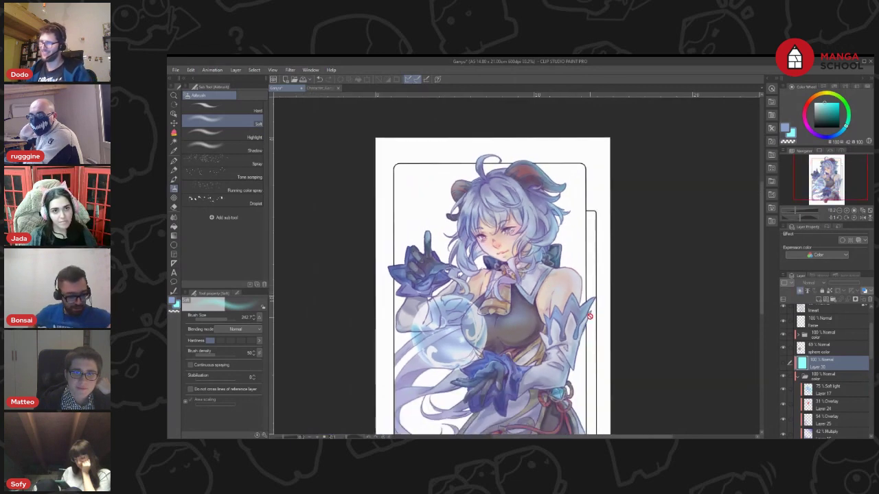
scroll(553, 284, down, 1)
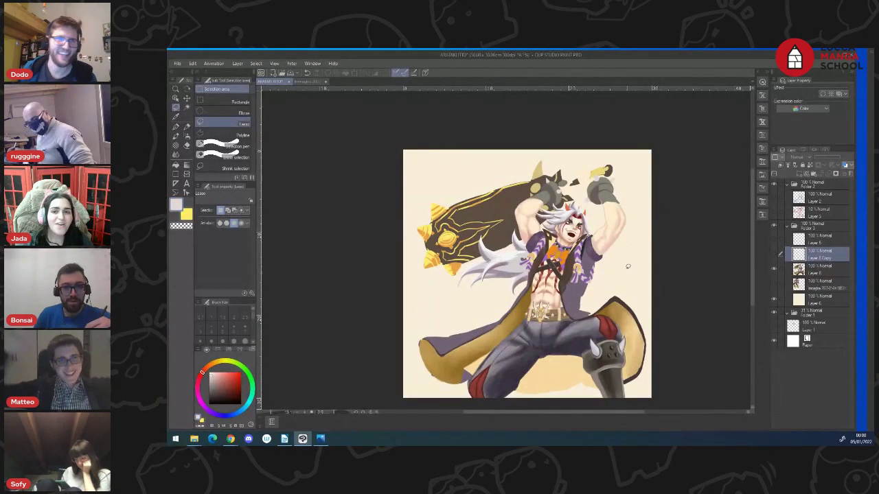
Examine the white-haired, horned warrior with the spiked weapon, from the face and torso out to the whole canvas
drag(602, 288, 619, 272)
scroll(600, 231, up, 3)
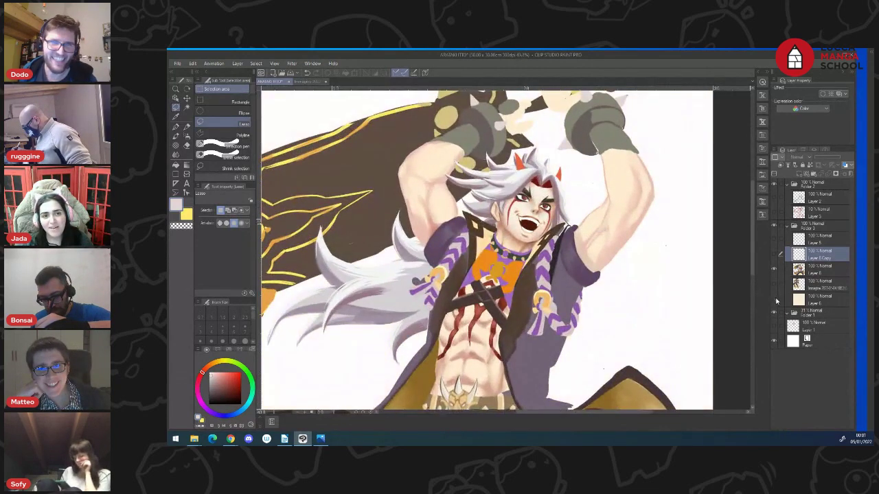
scroll(604, 285, down, 3)
scroll(604, 290, up, 1)
scroll(603, 291, down, 1)
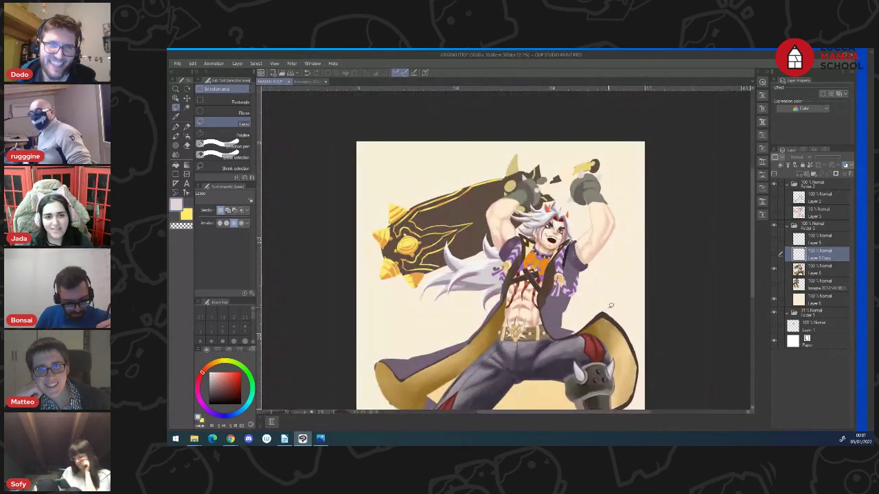
scroll(608, 315, down, 1)
scroll(617, 335, up, 1)
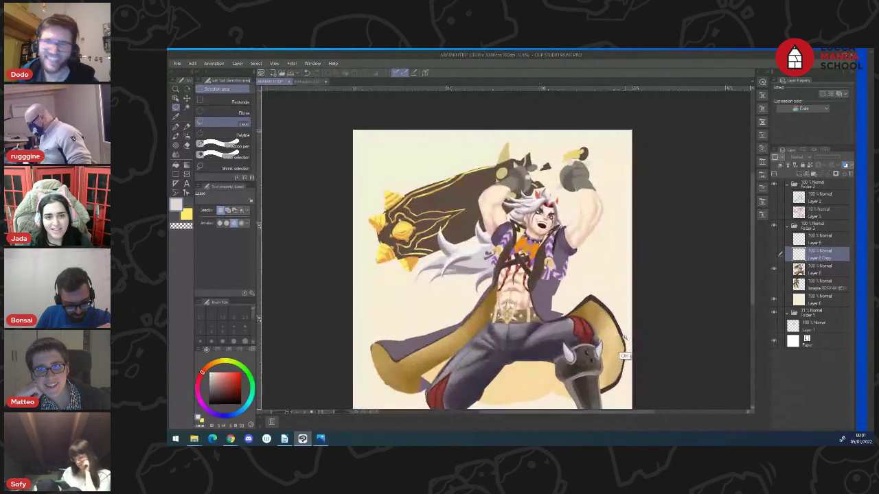
scroll(580, 276, up, 1)
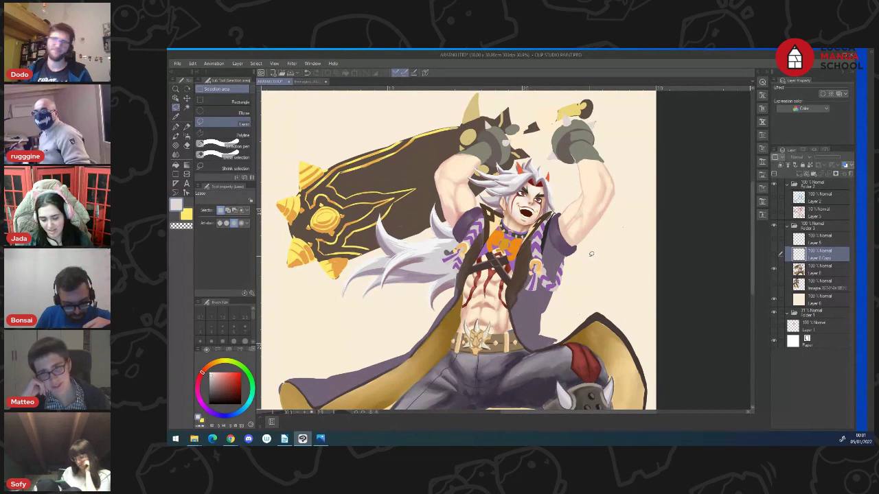
Compare the warrior illustration with its cream background layer hidden and shown
click(774, 300)
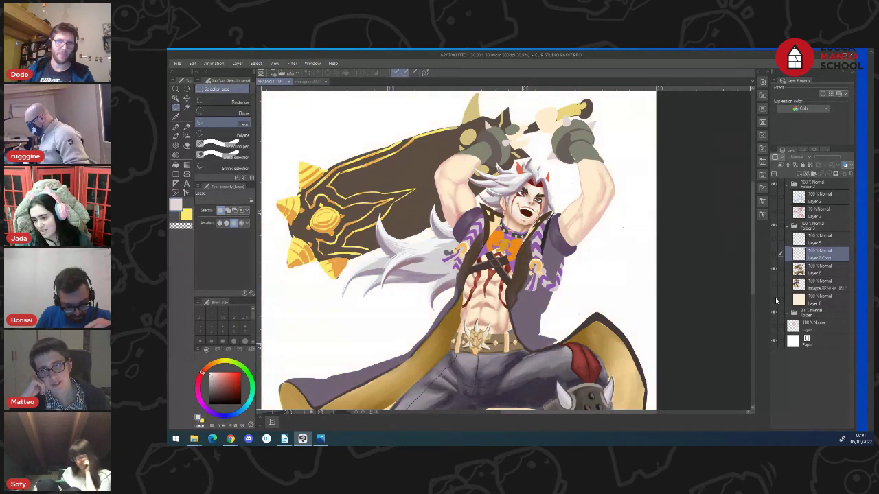
click(774, 301)
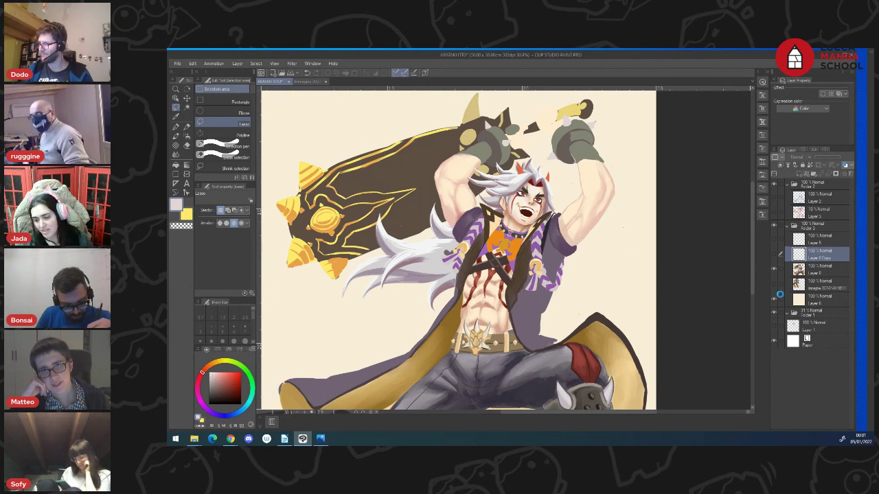
scroll(599, 261, down, 3)
scroll(597, 237, up, 1)
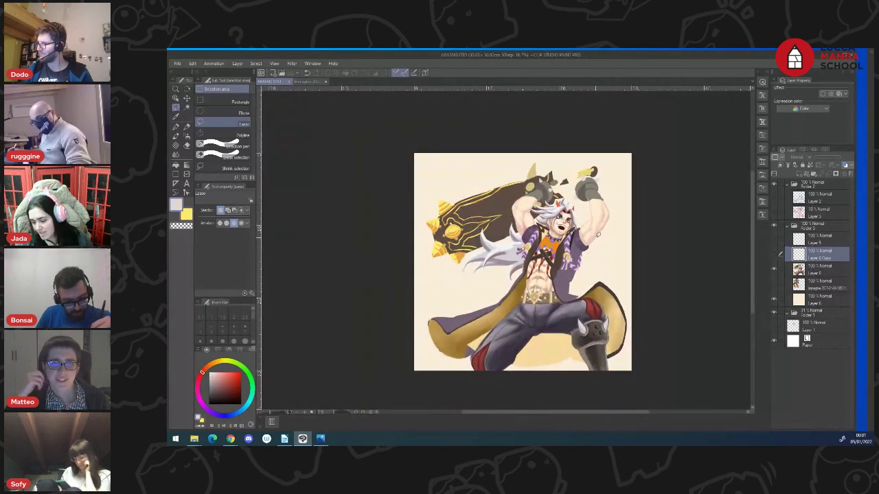
Sample the dark brown of the spiked weapon, shift it to a lighter brown, and choose the G-pen for drawing
key(i)
click(504, 223)
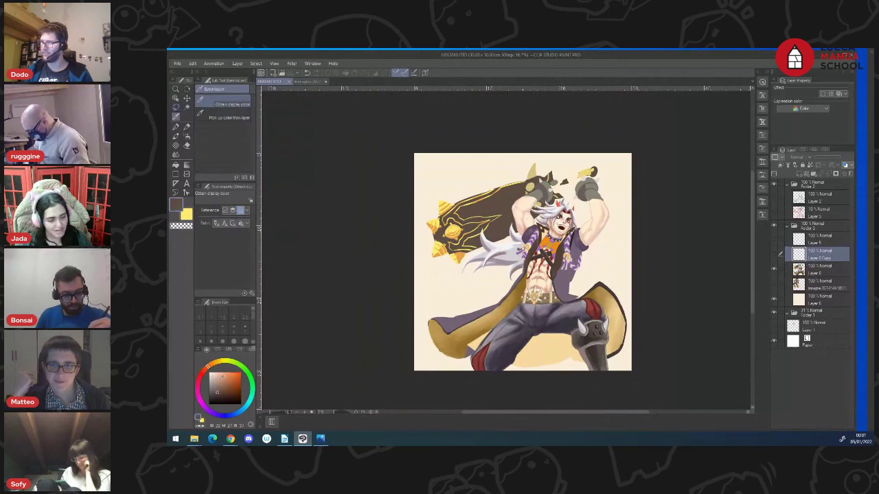
click(216, 386)
click(176, 128)
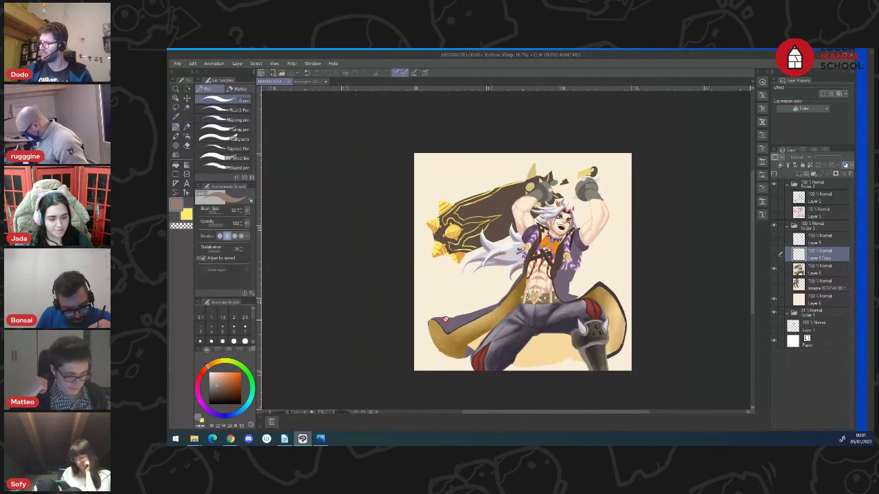
Add a new layer above Layer 5 and sign the illustration in brown near the canvas's lower-left corner
click(813, 245)
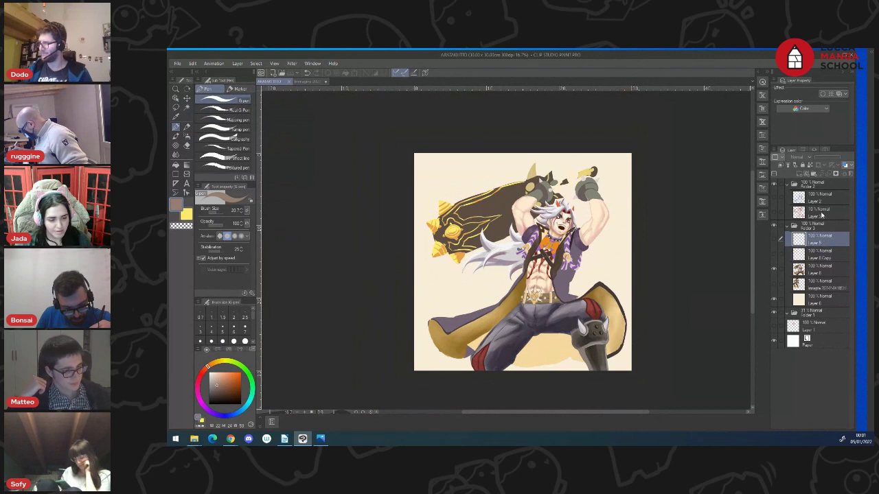
click(799, 174)
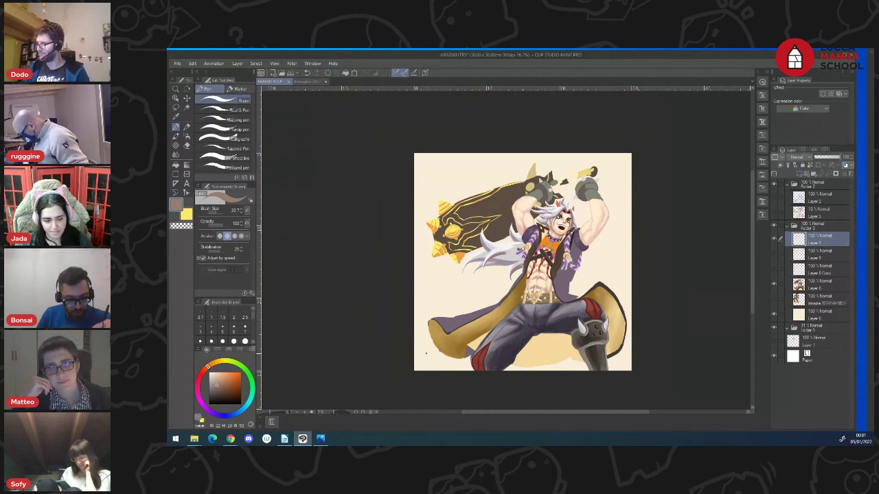
mouse_move(426, 352)
mouse_down()
mouse_move(424, 366)
mouse_move(437, 350)
mouse_up()
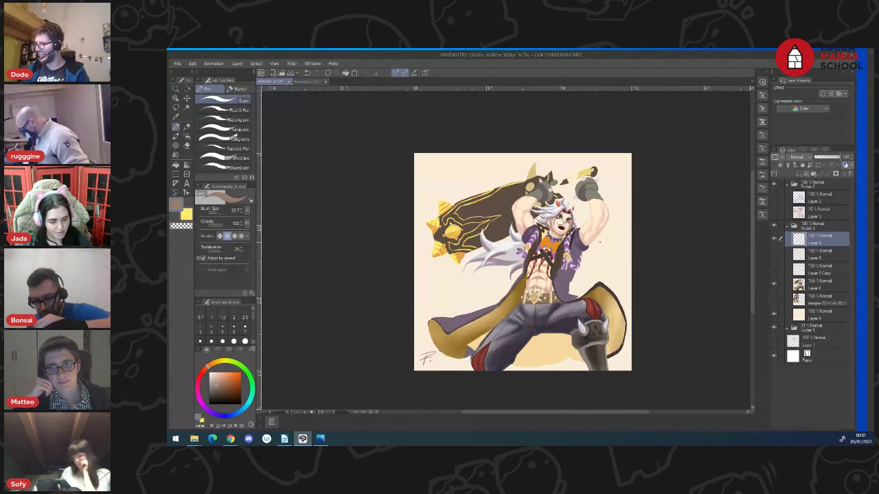
Check the signed warrior illustration up close and as a whole, and switch to the Chrome browser
drag(607, 243, 614, 252)
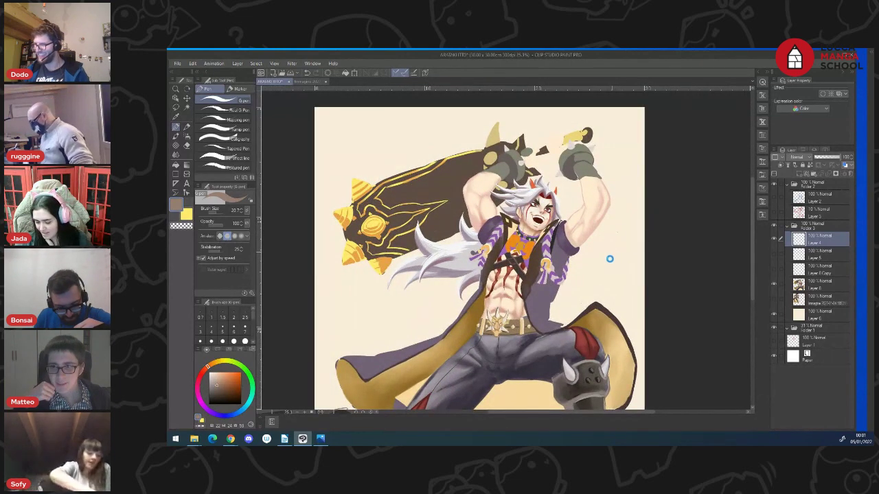
drag(606, 266, 623, 273)
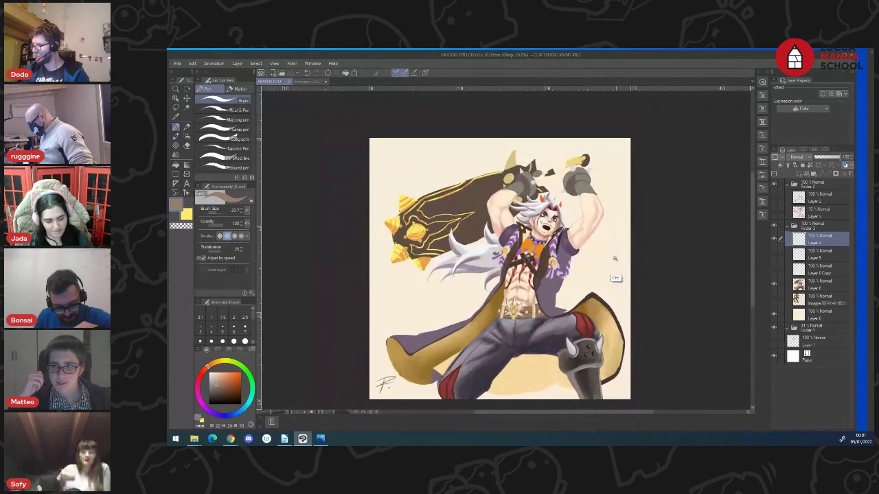
scroll(615, 259, up, 1)
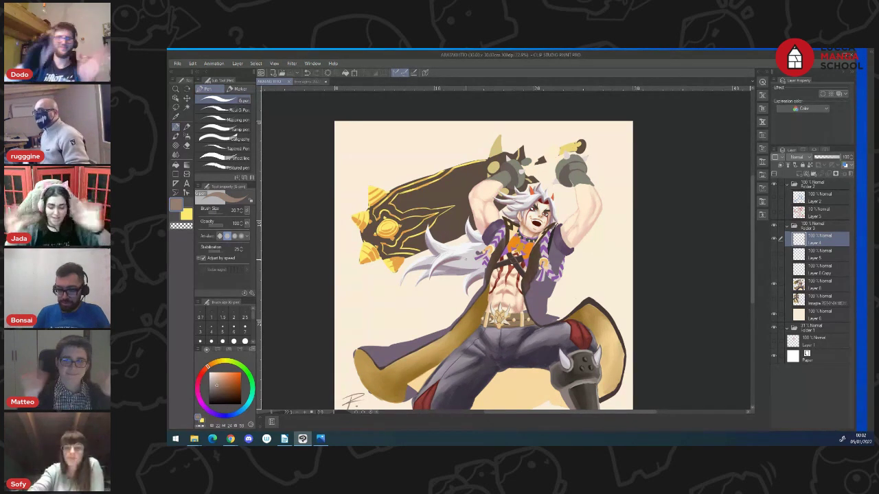
key(alt+Tab)
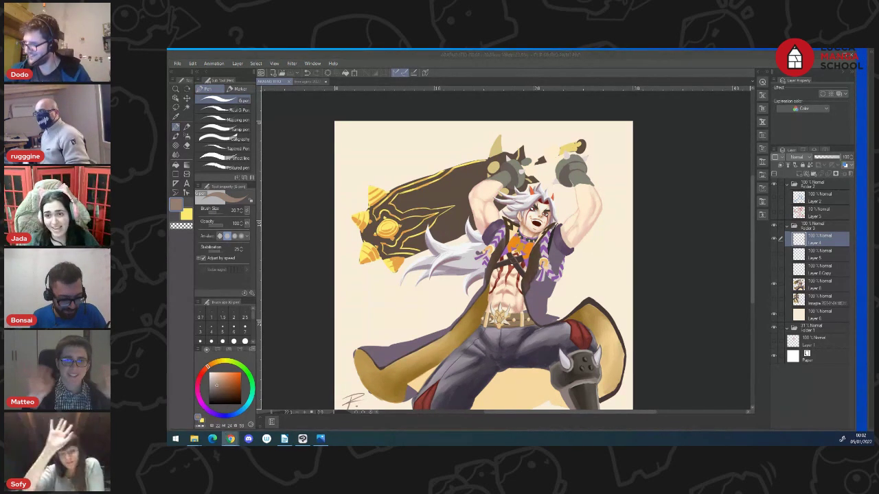